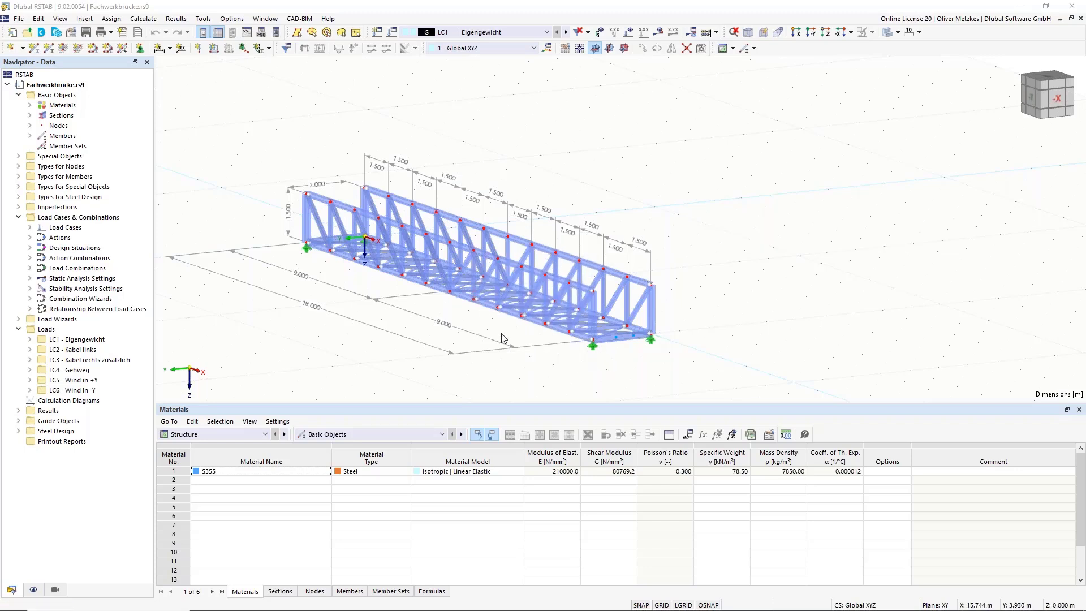
Step: Examine the finished truss bridge model from its end face and along its length
{"action": "middle_click_drag", "start_coordinate": [503, 338], "coordinate": [441, 325]}
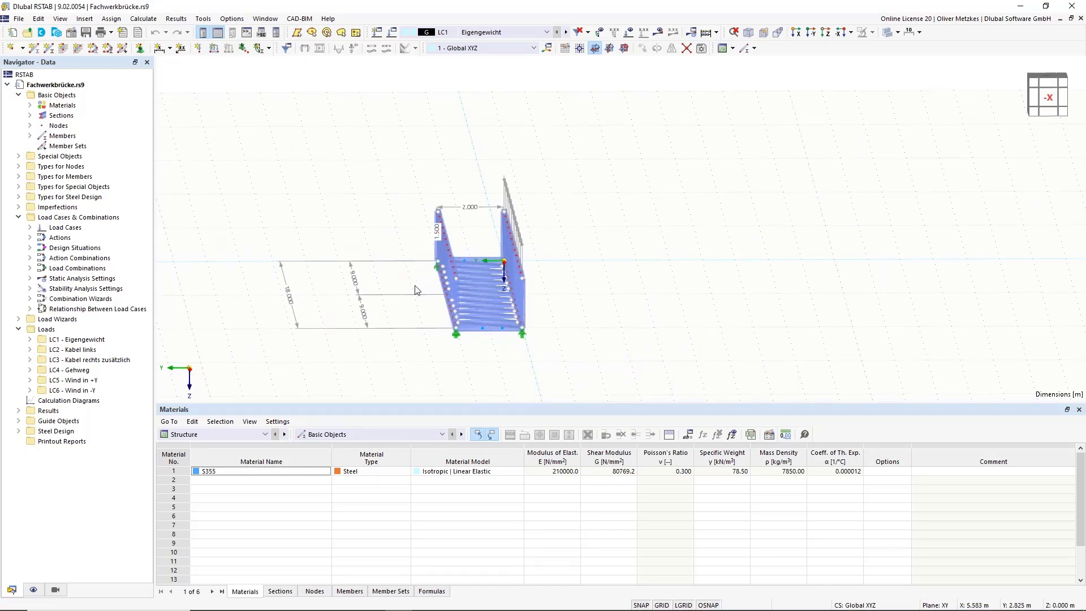
{"action": "middle_click_drag", "start_coordinate": [420, 304], "coordinate": [416, 290], "text": "ctrl"}
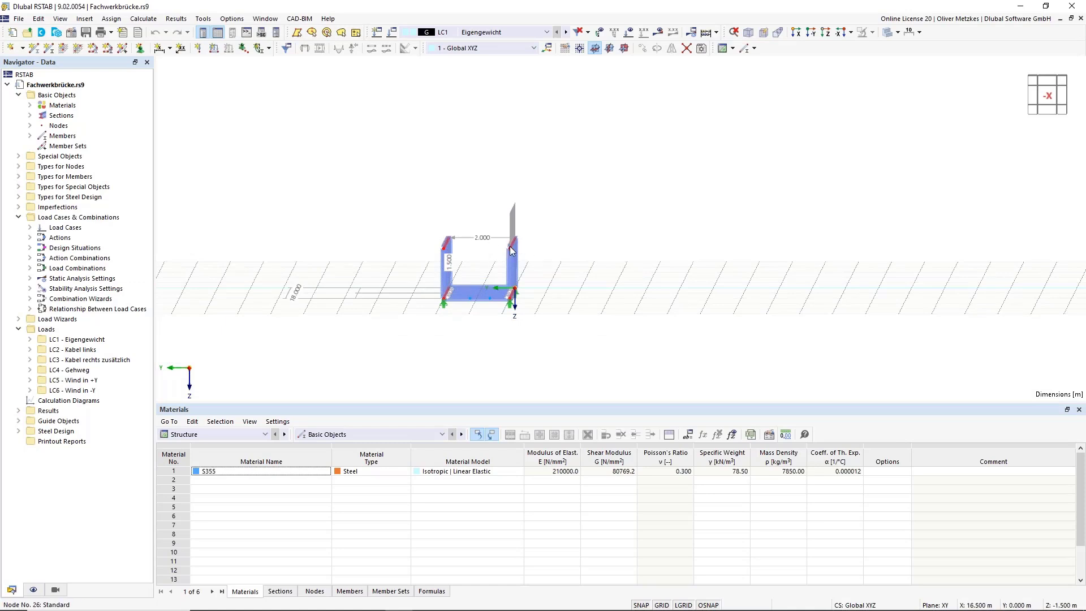
{"action": "scroll", "coordinate": [496, 249], "scroll_direction": "up", "scroll_amount": 2}
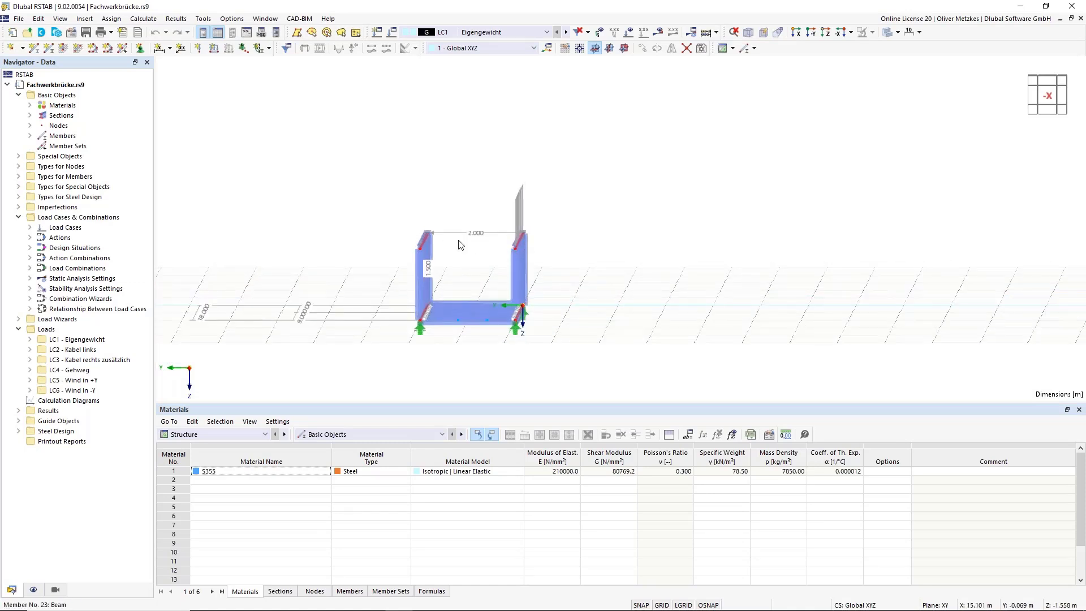
{"action": "middle_click_drag", "start_coordinate": [470, 265], "coordinate": [516, 270], "text": "ctrl"}
{"action": "scroll", "coordinate": [516, 270], "scroll_direction": "up", "scroll_amount": 8}
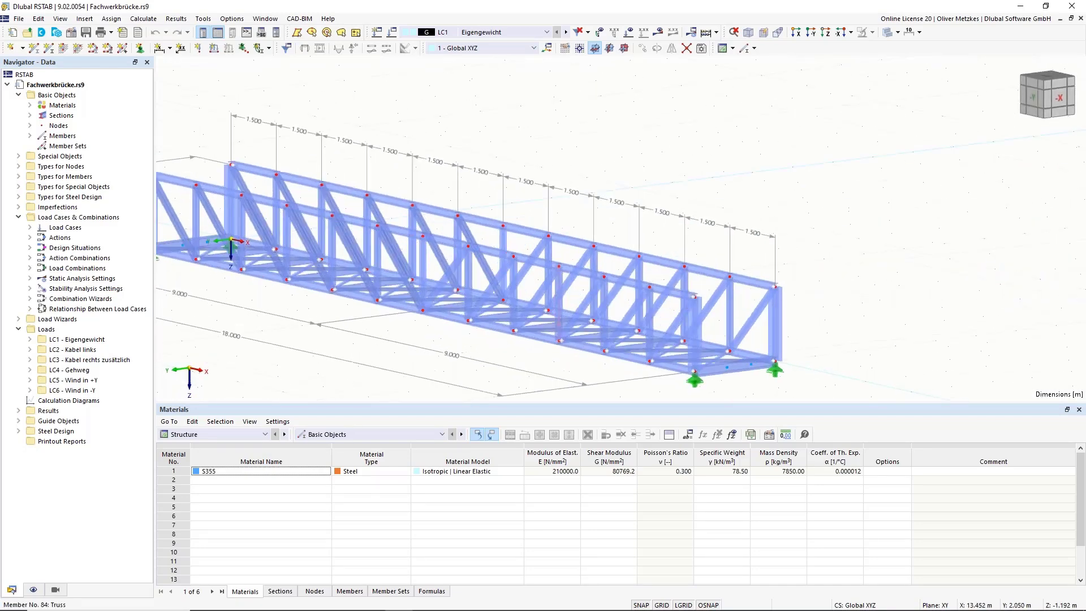
{"action": "scroll", "coordinate": [524, 269], "scroll_direction": "down", "scroll_amount": 8}
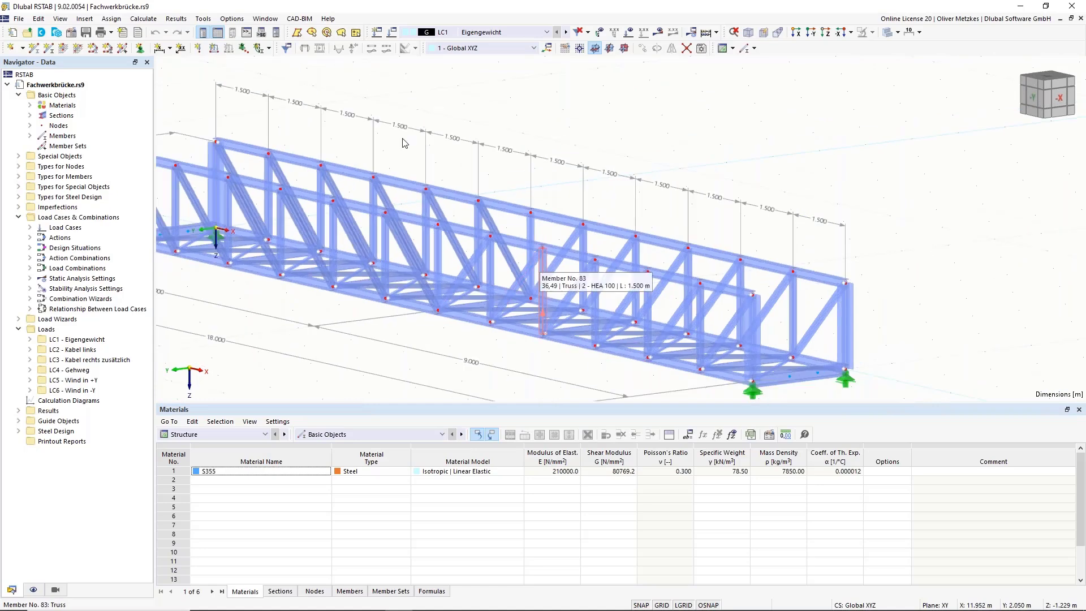
Step: Create a 3D model named truss with the Structure Stability and Steel Design add-ons and the EN 1993 CEN | 2015-06 annex
{"action": "left_click", "coordinate": [14, 33]}
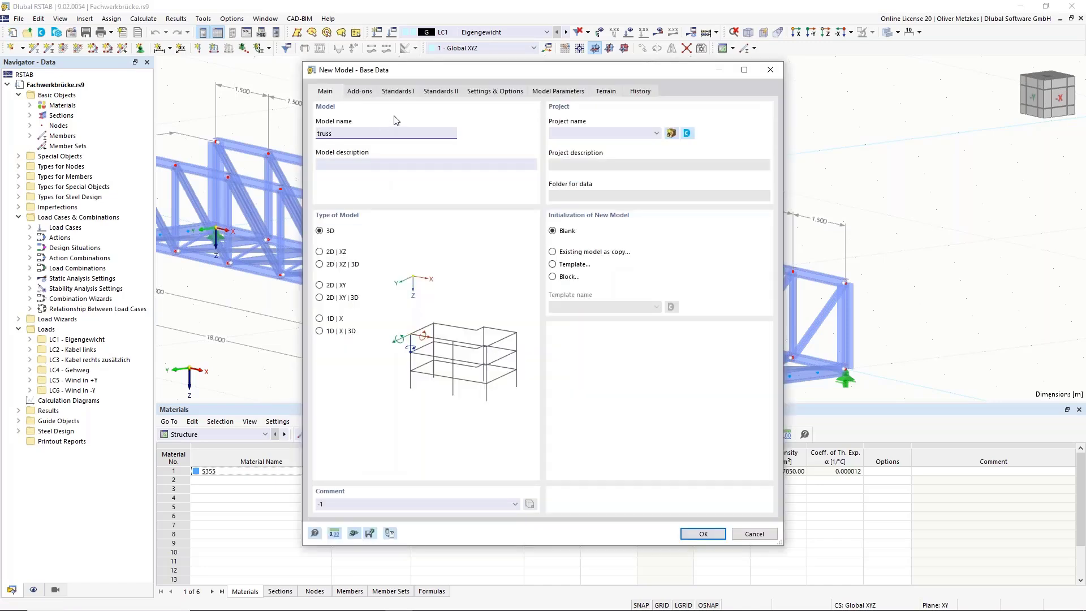
{"action": "left_click", "coordinate": [363, 92]}
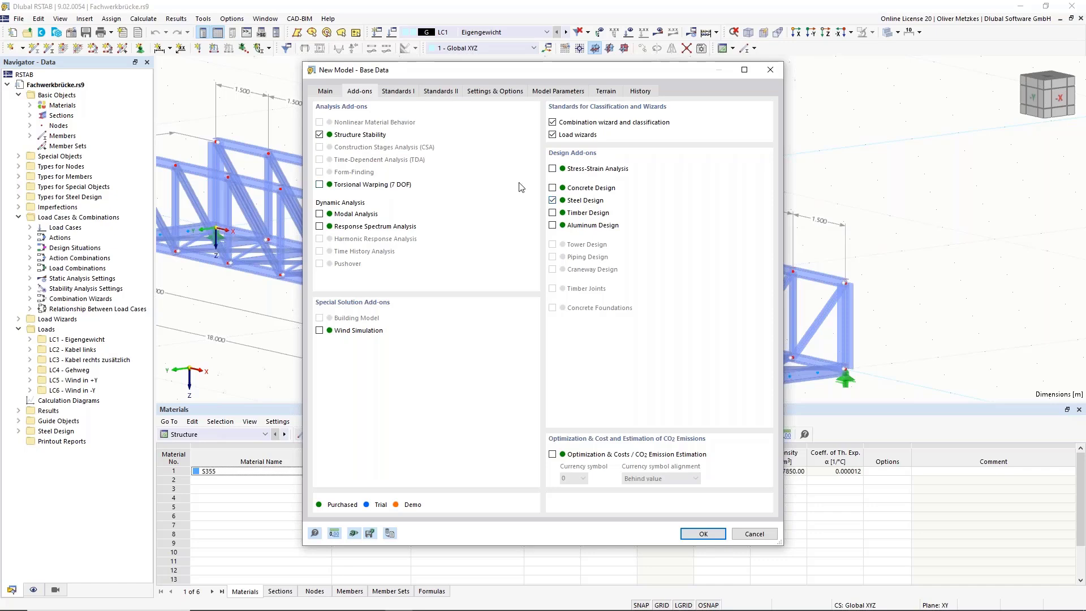
{"action": "left_click", "coordinate": [396, 92]}
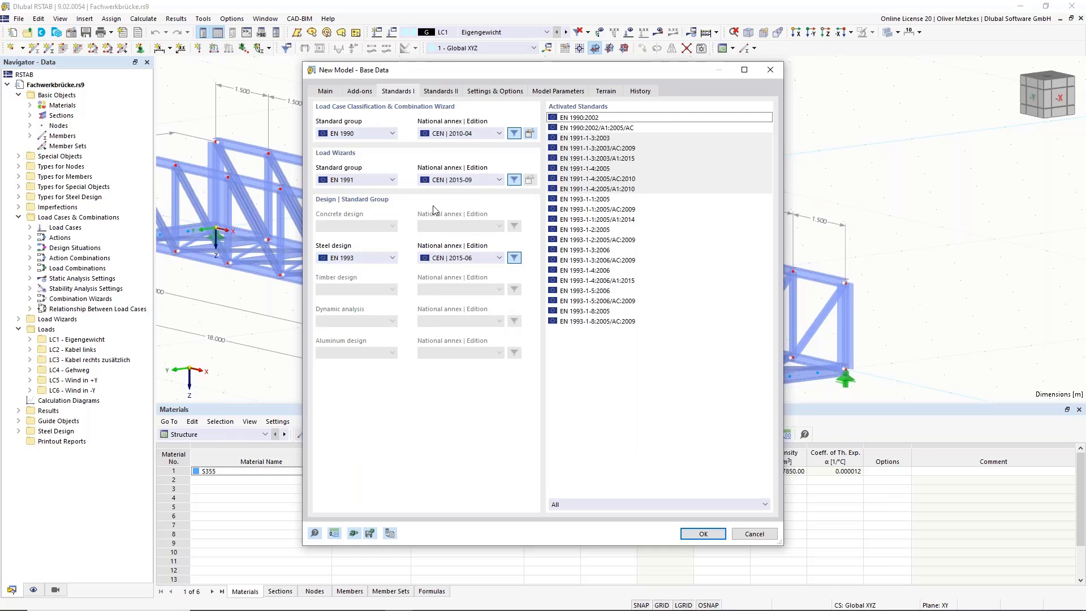
{"action": "left_click", "coordinate": [478, 261]}
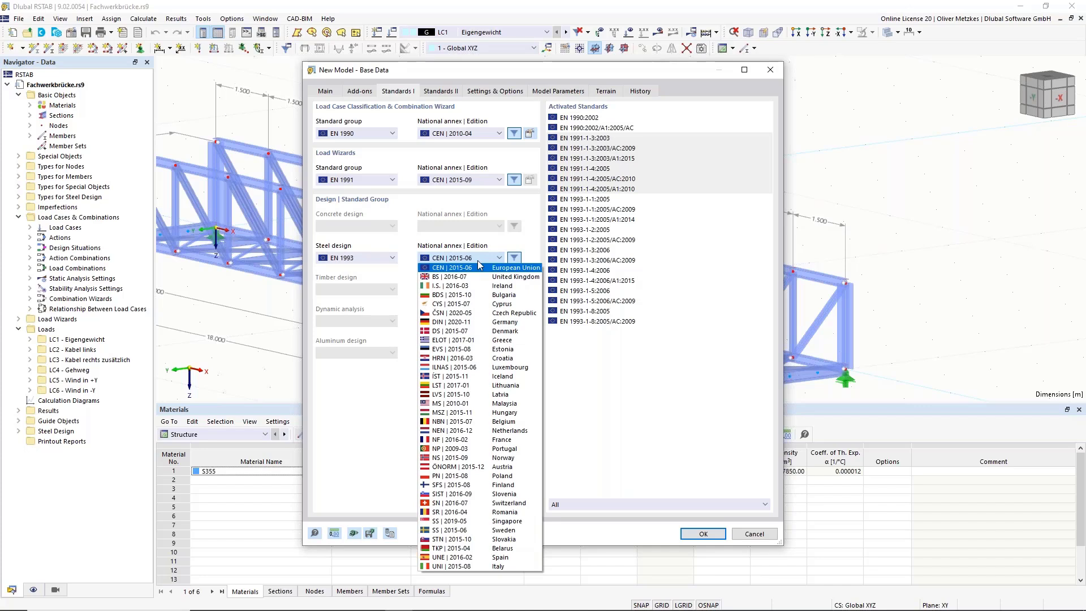
{"action": "left_click", "coordinate": [458, 268]}
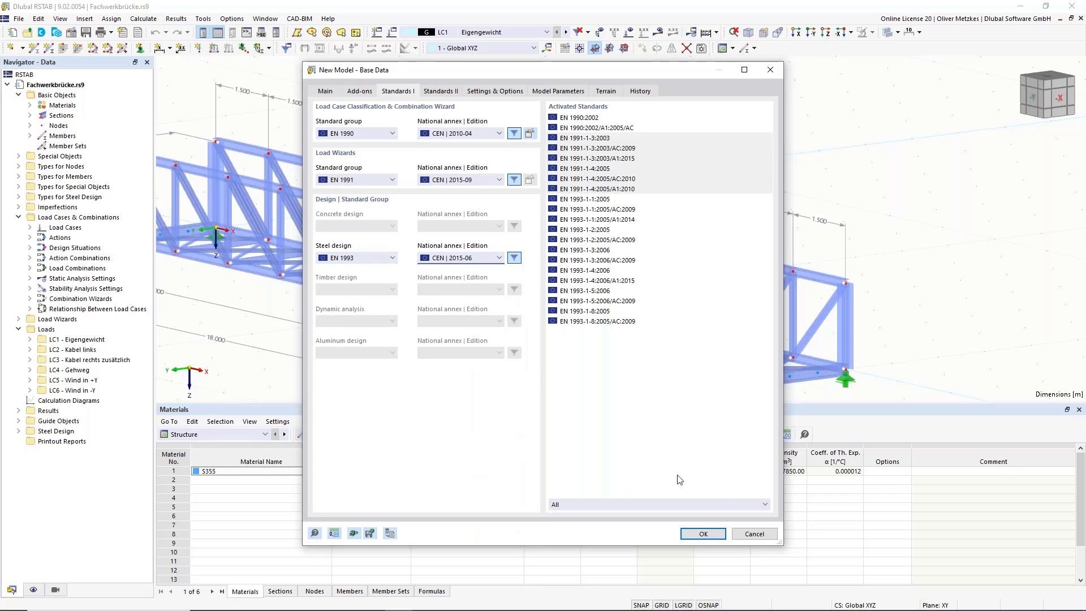
{"action": "left_click", "coordinate": [705, 534]}
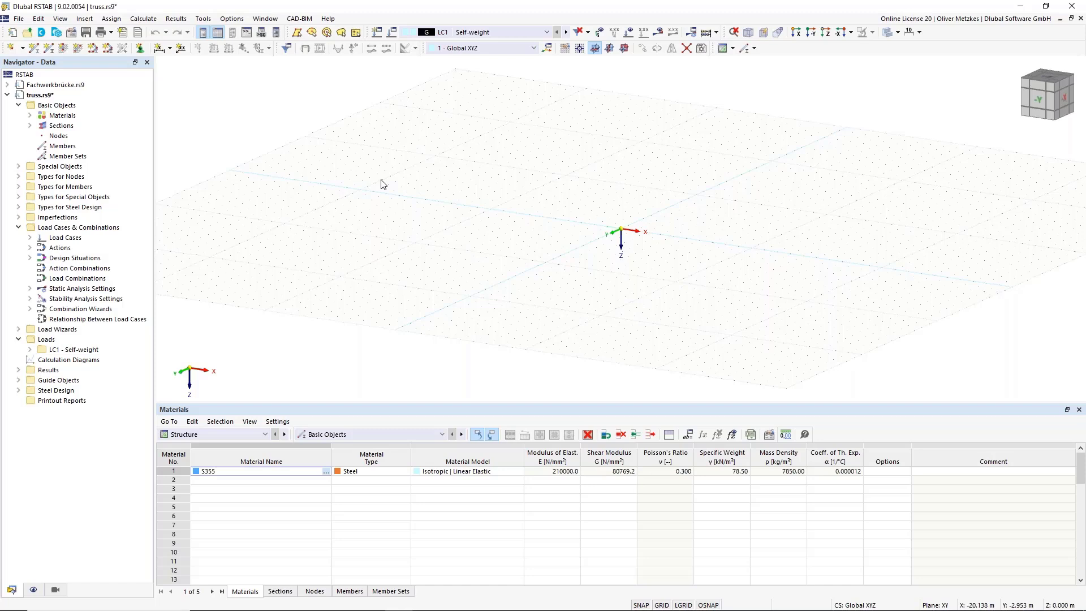
Step: Delete all default materials from the truss model
{"action": "left_click", "coordinate": [62, 116]}
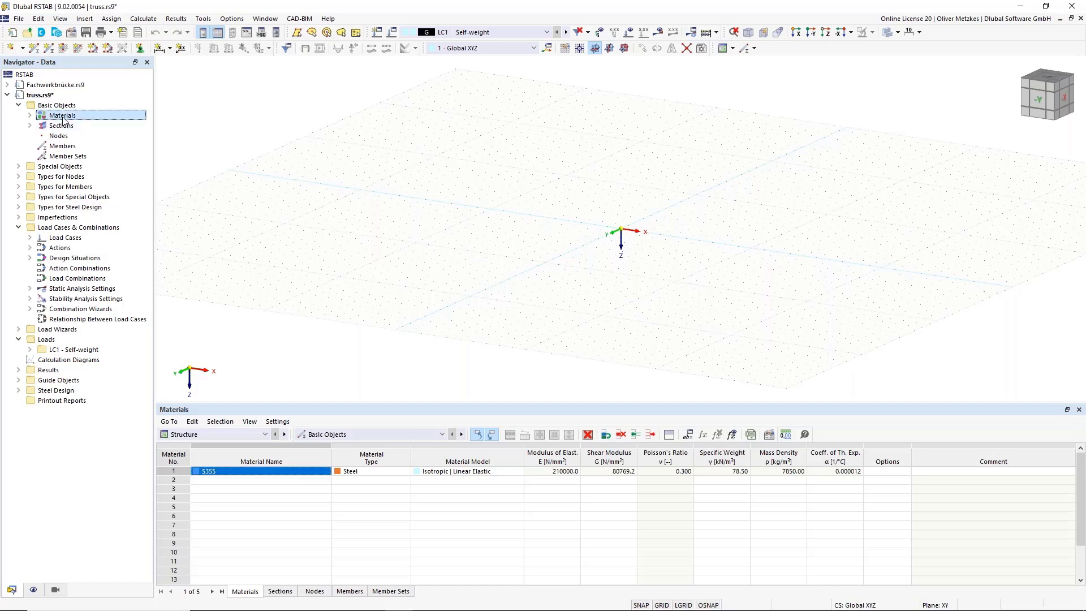
{"action": "right_click", "coordinate": [62, 117]}
{"action": "left_click", "coordinate": [74, 169]}
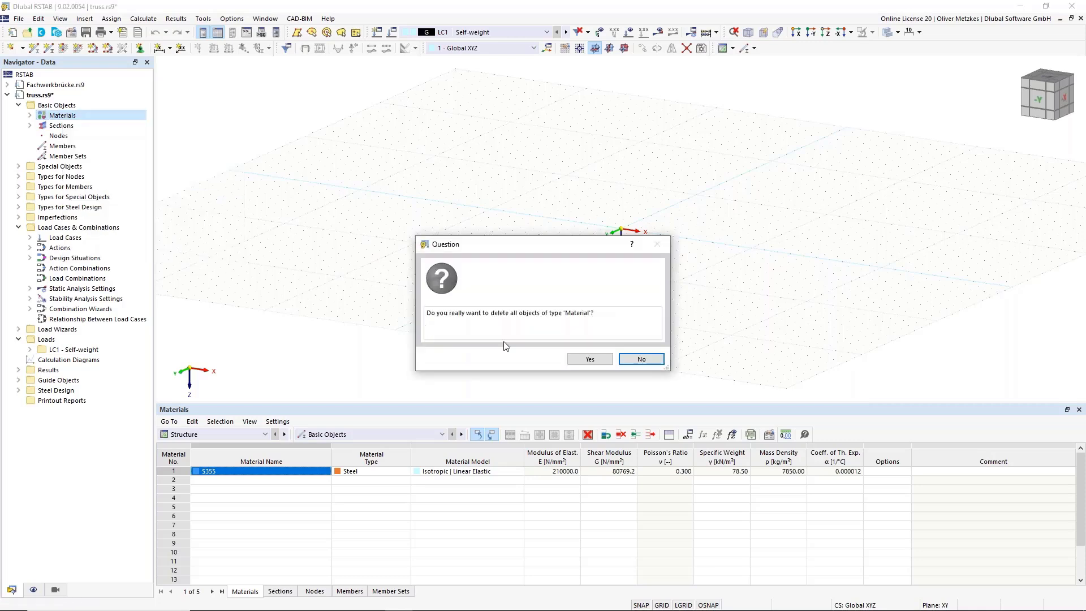
{"action": "left_click", "coordinate": [588, 359]}
Step: Delete all default sections from the truss model
{"action": "left_click", "coordinate": [60, 126]}
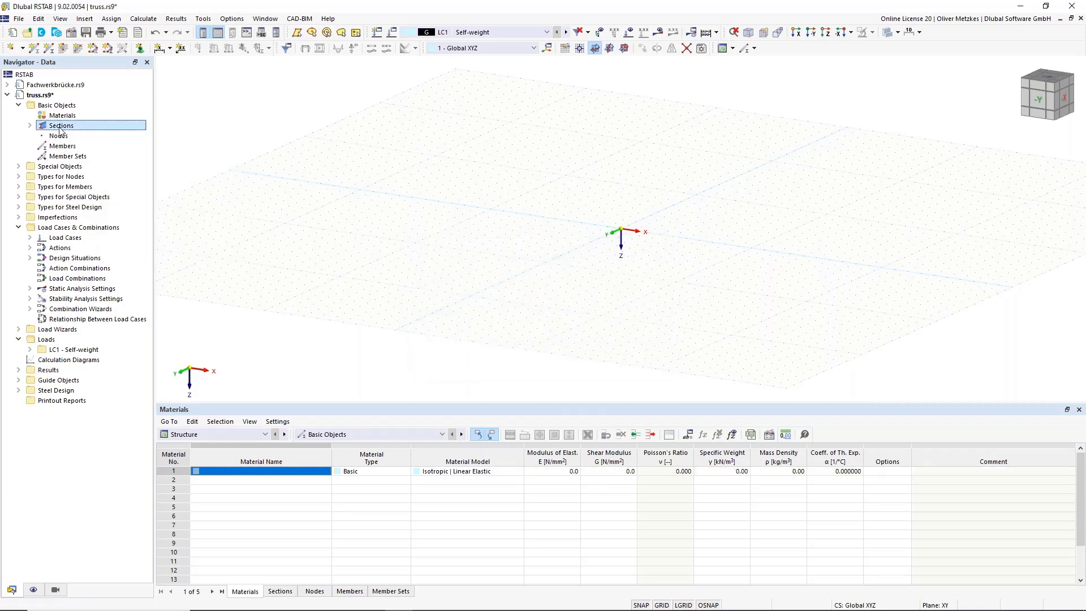
{"action": "right_click", "coordinate": [60, 130]}
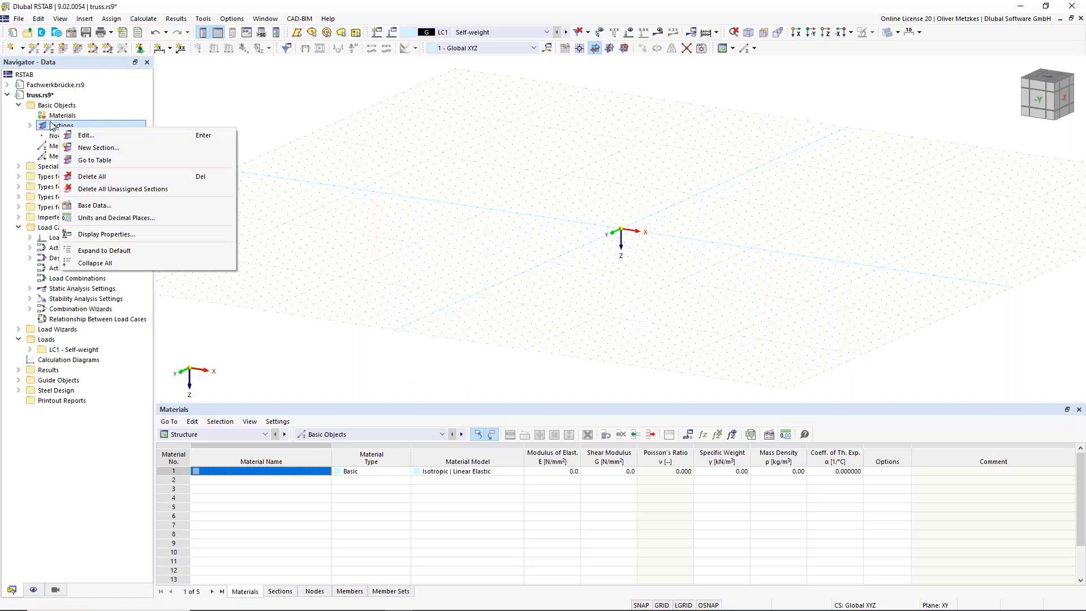
{"action": "left_click", "coordinate": [103, 180]}
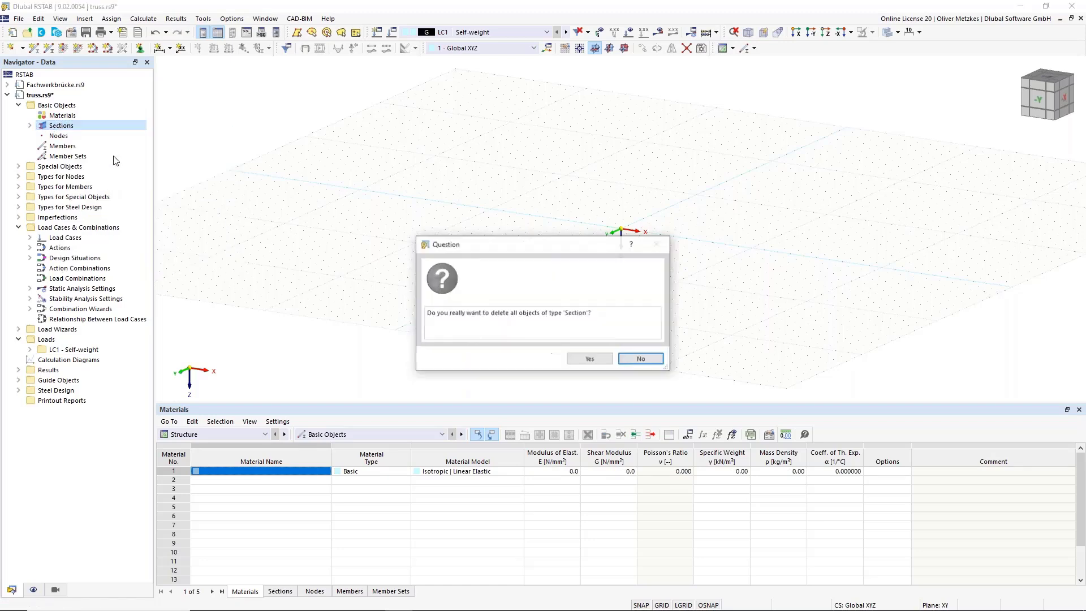
{"action": "left_click", "coordinate": [589, 359]}
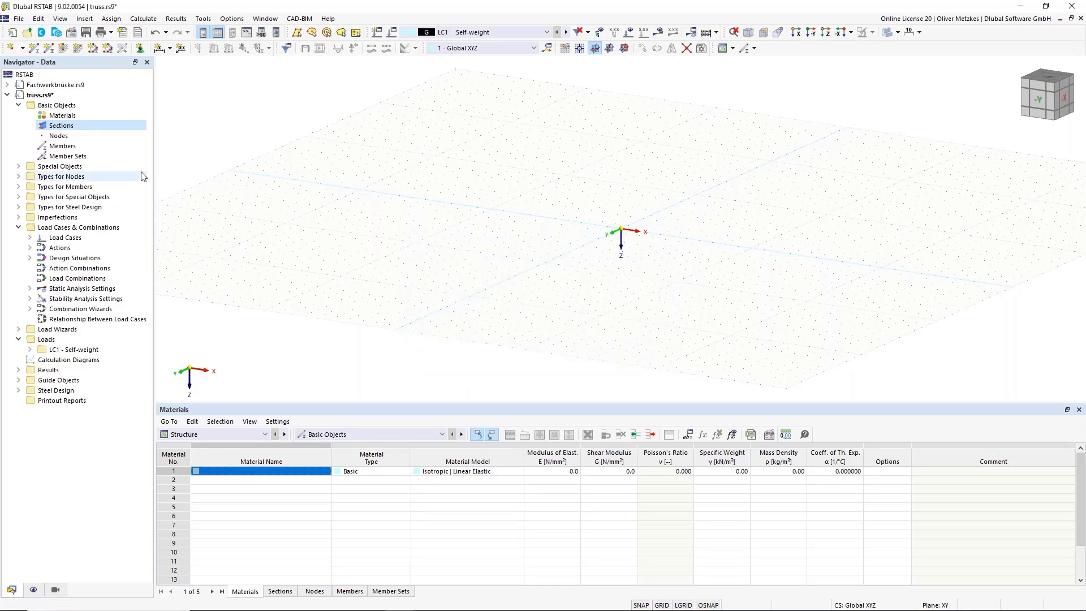
Step: Start a new section and open the library of standardized steel I-sections for it
{"action": "right_click", "coordinate": [66, 125]}
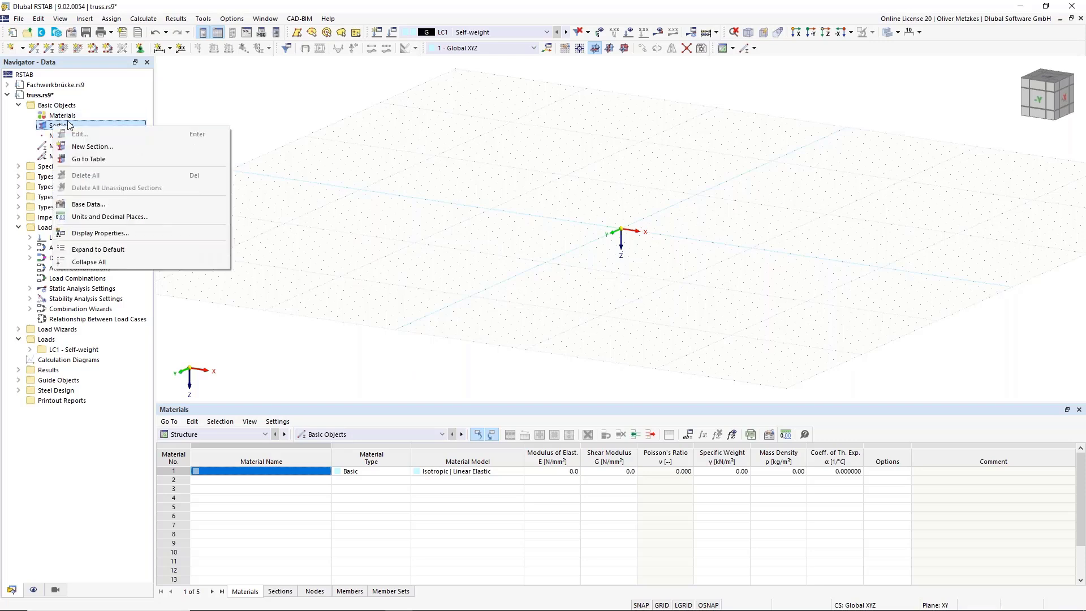
{"action": "left_click", "coordinate": [96, 147]}
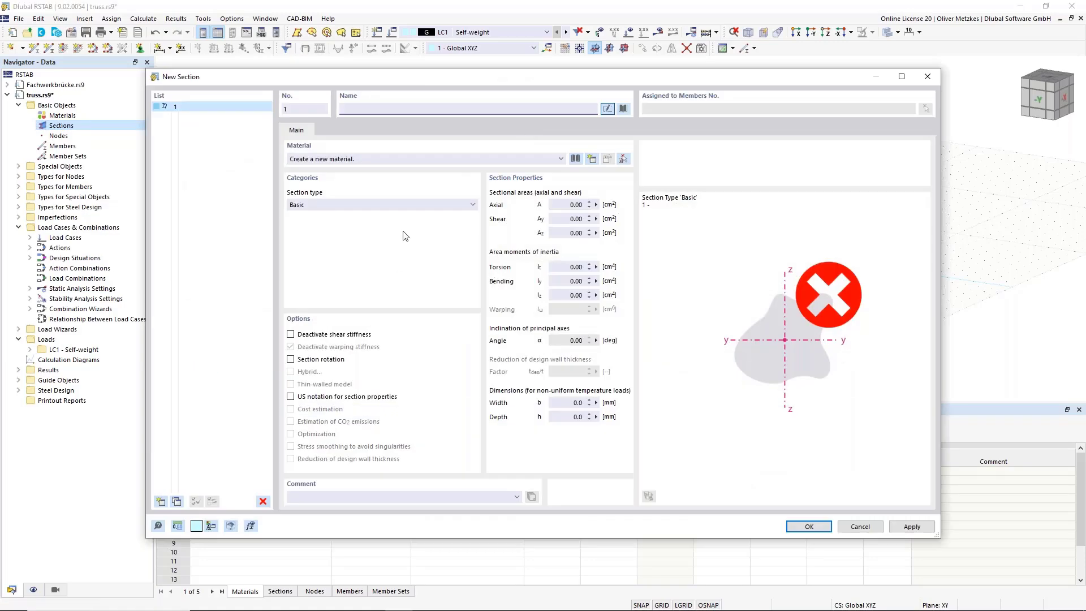
{"action": "left_click", "coordinate": [626, 109]}
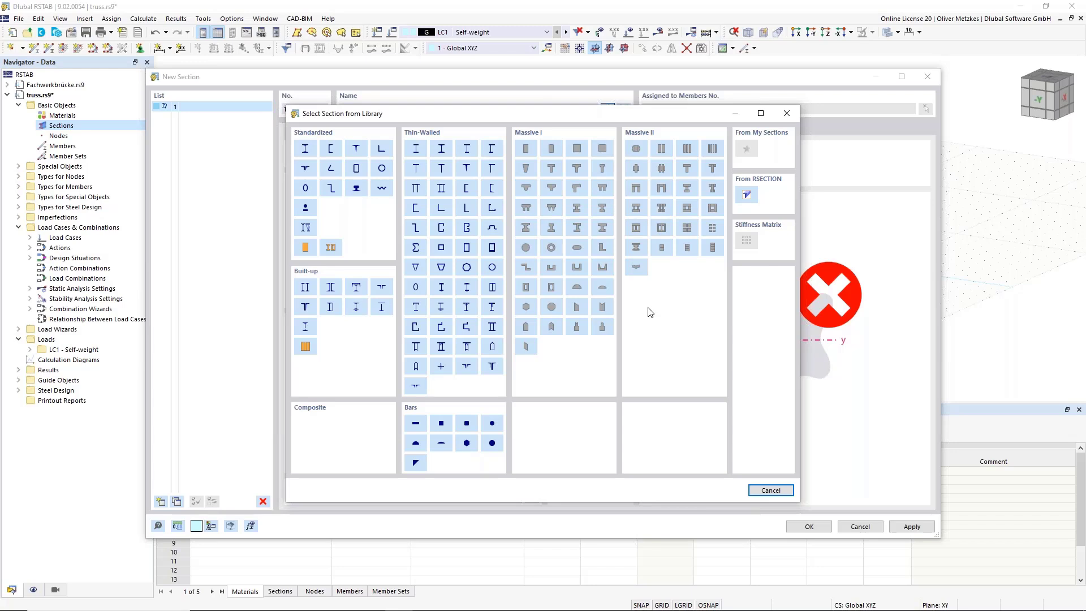
{"action": "left_click", "coordinate": [310, 150]}
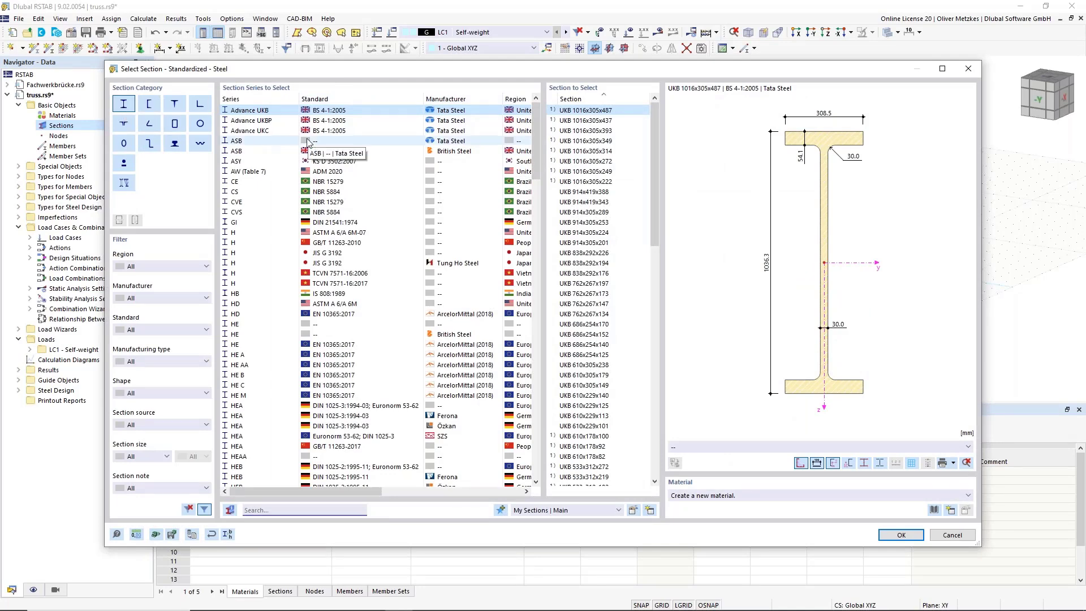
Step: Filter the section library to the European Union region and select HEB 140 from the DIN 1025-2:1995-11; Euronorm 53-62 series
{"action": "scroll", "coordinate": [394, 152], "scroll_direction": "down", "scroll_amount": 12}
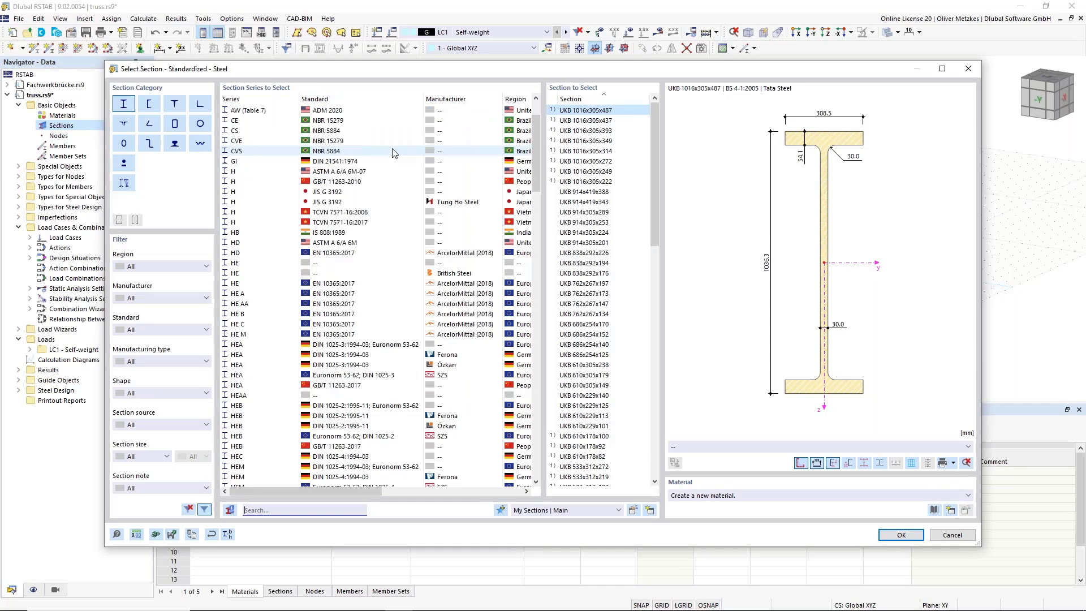
{"action": "scroll", "coordinate": [386, 166], "scroll_direction": "down", "scroll_amount": 8}
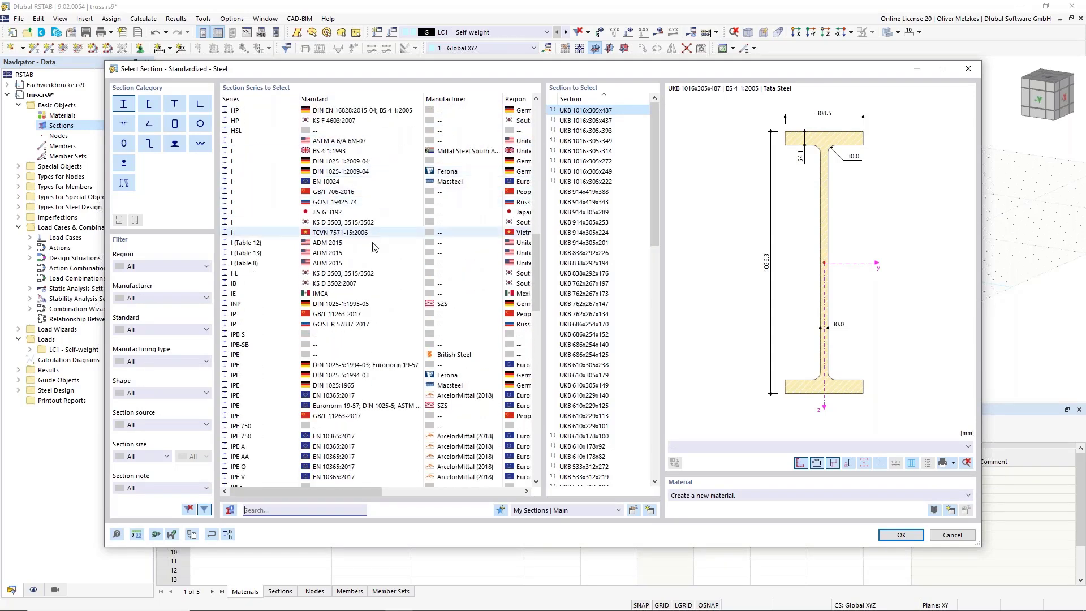
{"action": "scroll", "coordinate": [388, 286], "scroll_direction": "down", "scroll_amount": 4}
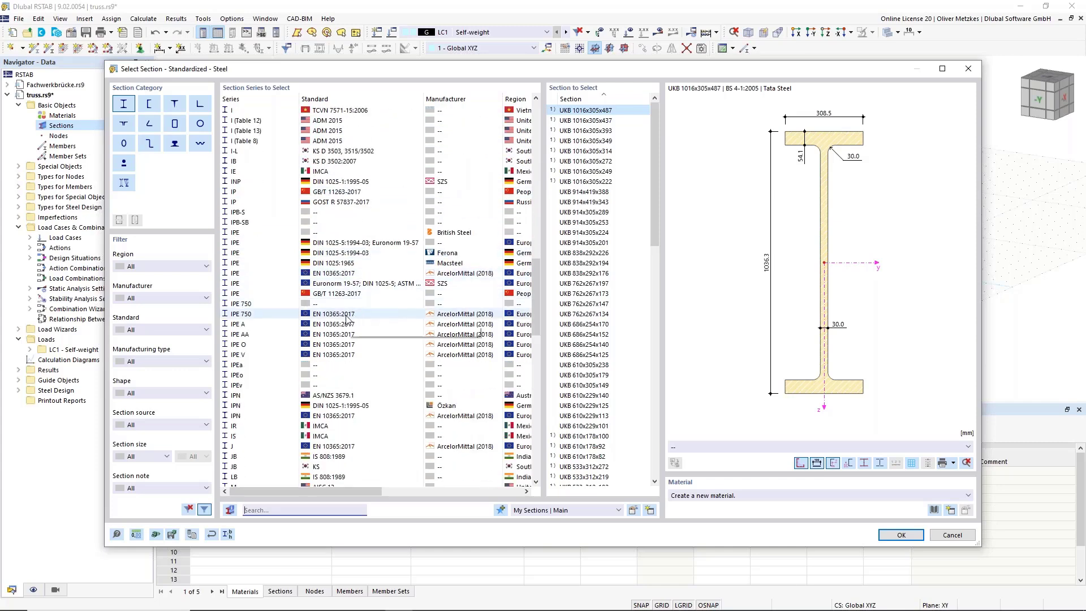
{"action": "scroll", "coordinate": [346, 318], "scroll_direction": "up", "scroll_amount": 15}
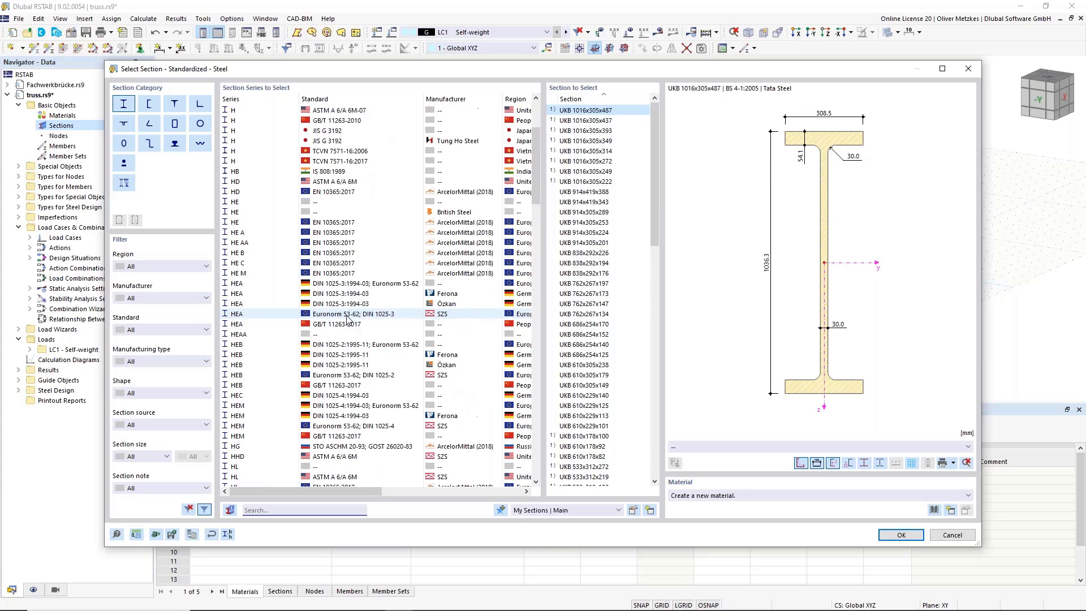
{"action": "scroll", "coordinate": [350, 315], "scroll_direction": "up", "scroll_amount": 4}
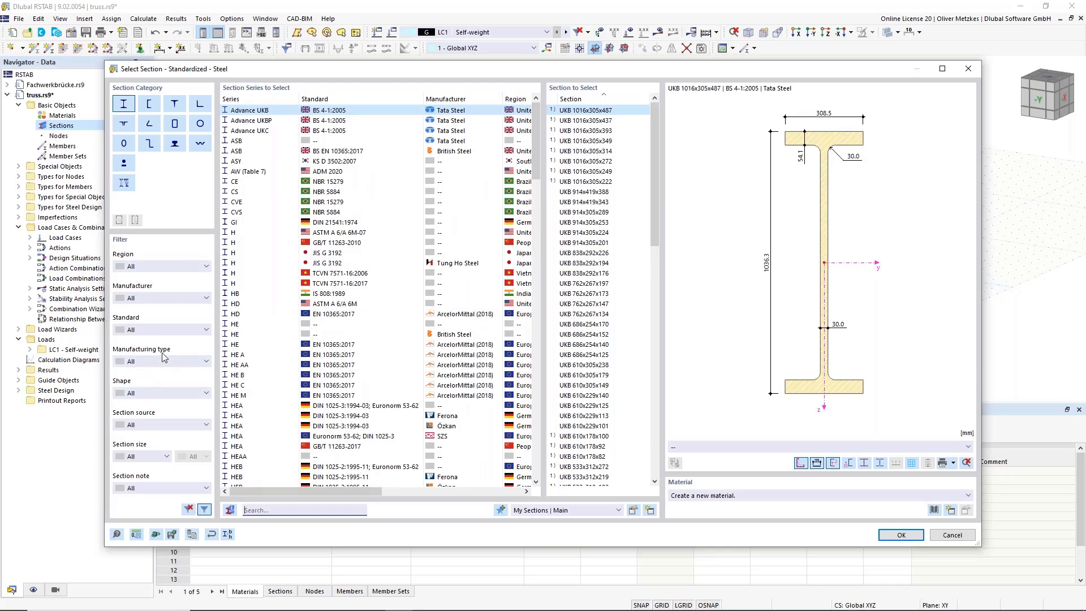
{"action": "left_click", "coordinate": [149, 266]}
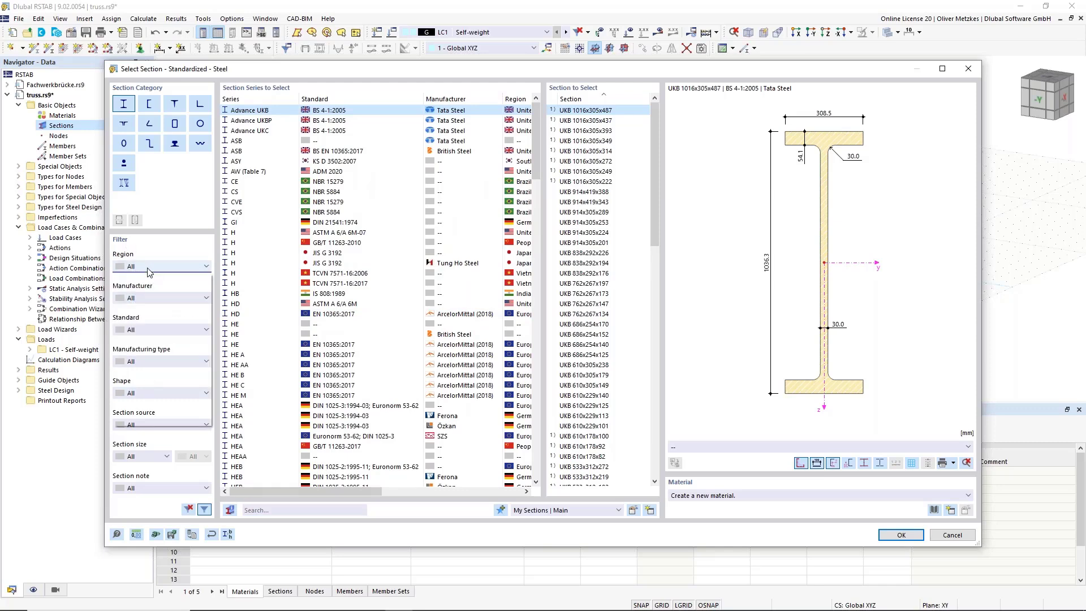
{"action": "left_click", "coordinate": [146, 321]}
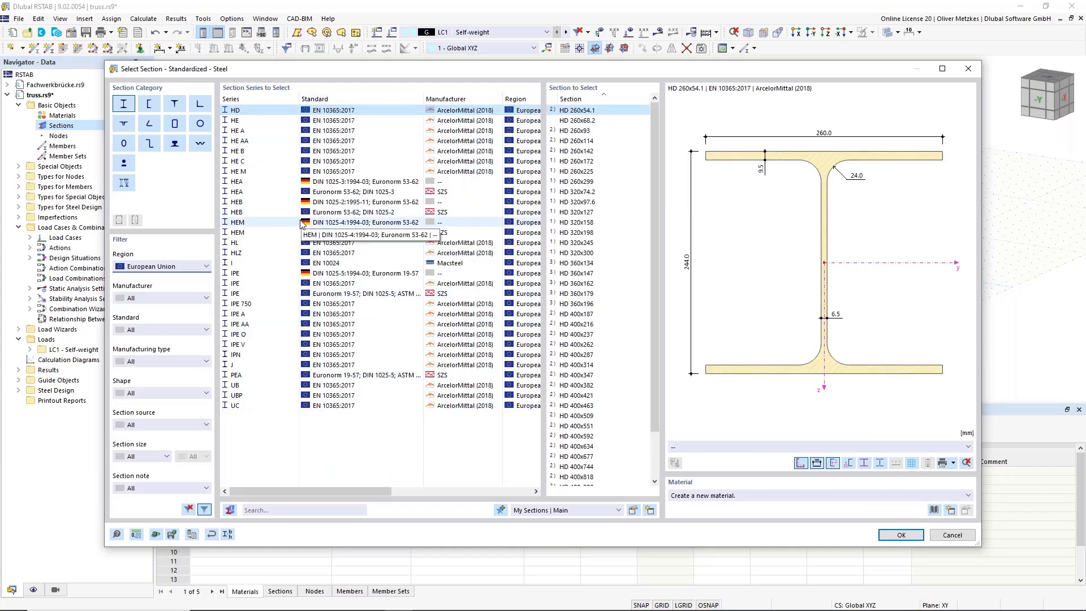
{"action": "left_click", "coordinate": [245, 203]}
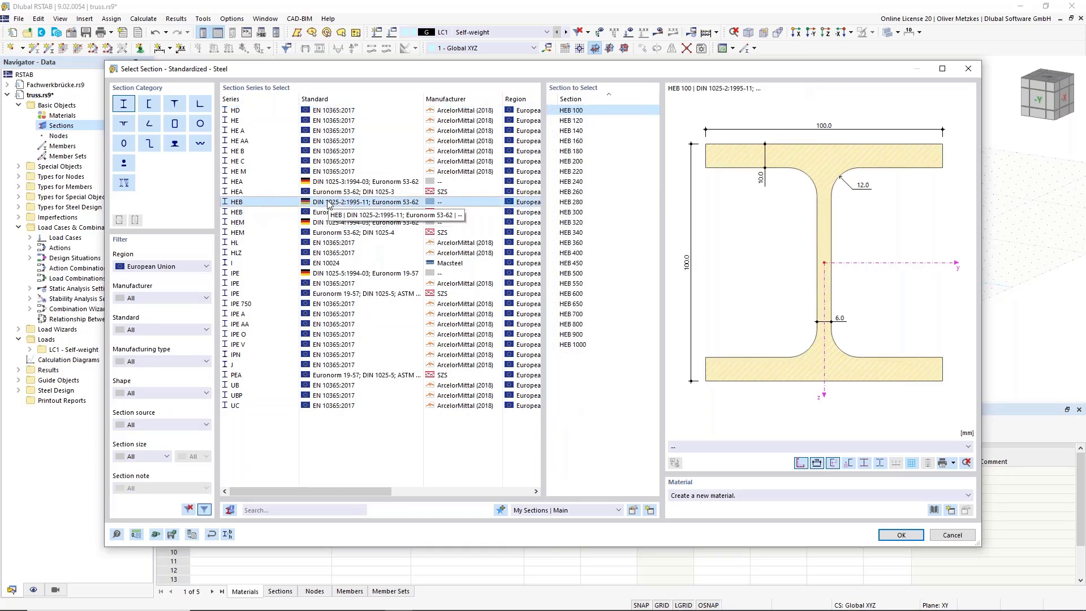
{"action": "left_click", "coordinate": [588, 131]}
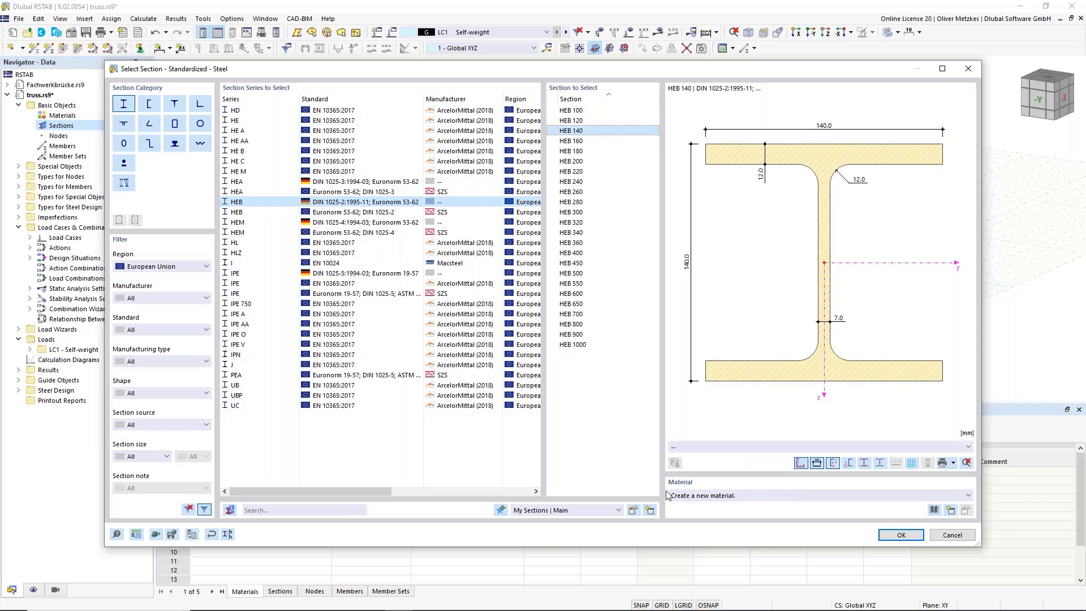
Step: Open the material library for the new section and set its standard filter to All to view every material series
{"action": "left_click", "coordinate": [934, 510]}
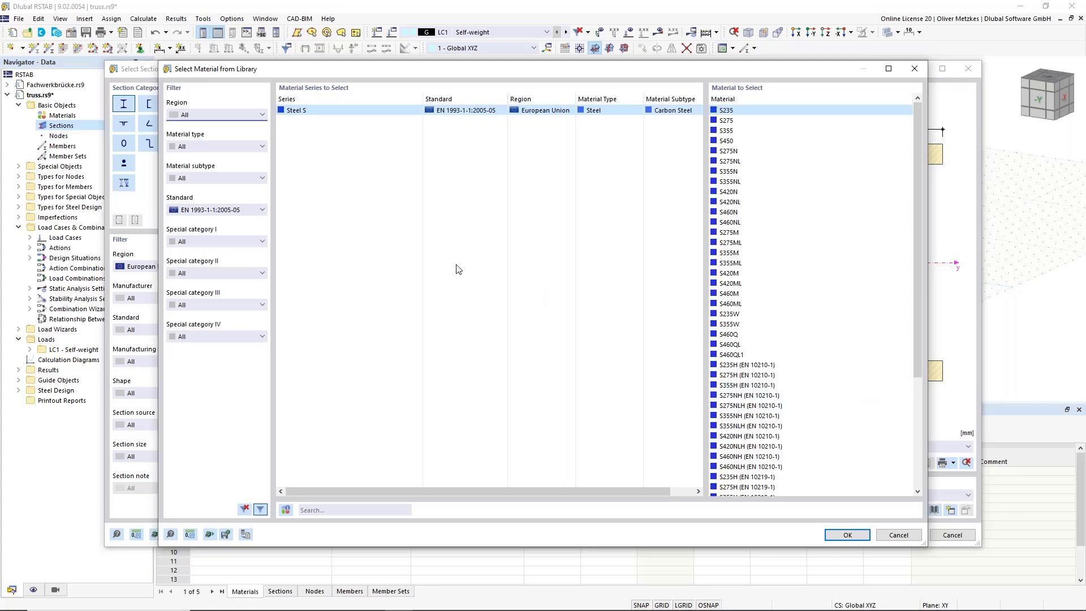
{"action": "left_click", "coordinate": [204, 210]}
{"action": "scroll", "coordinate": [216, 222], "scroll_direction": "up", "scroll_amount": 10}
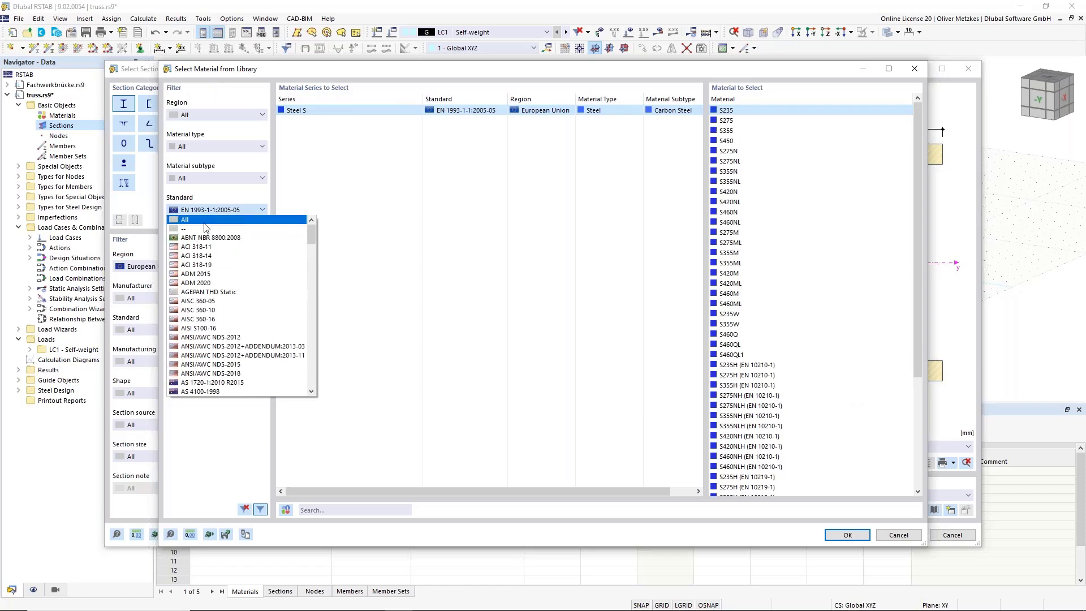
{"action": "left_click", "coordinate": [217, 220]}
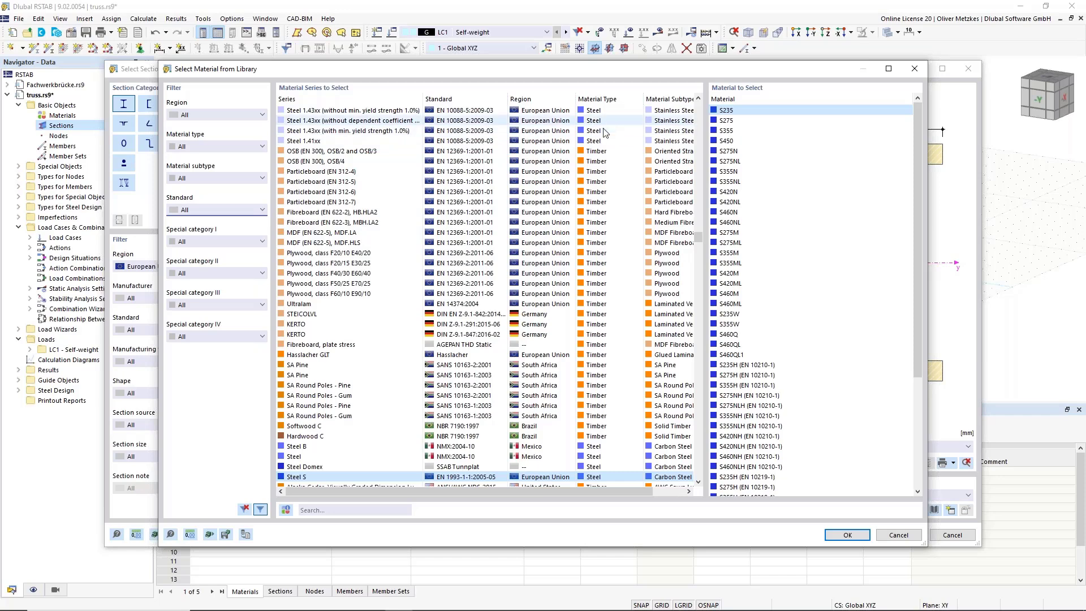
{"action": "scroll", "coordinate": [598, 334], "scroll_direction": "down", "scroll_amount": 3}
{"action": "scroll", "coordinate": [599, 335], "scroll_direction": "down", "scroll_amount": 1}
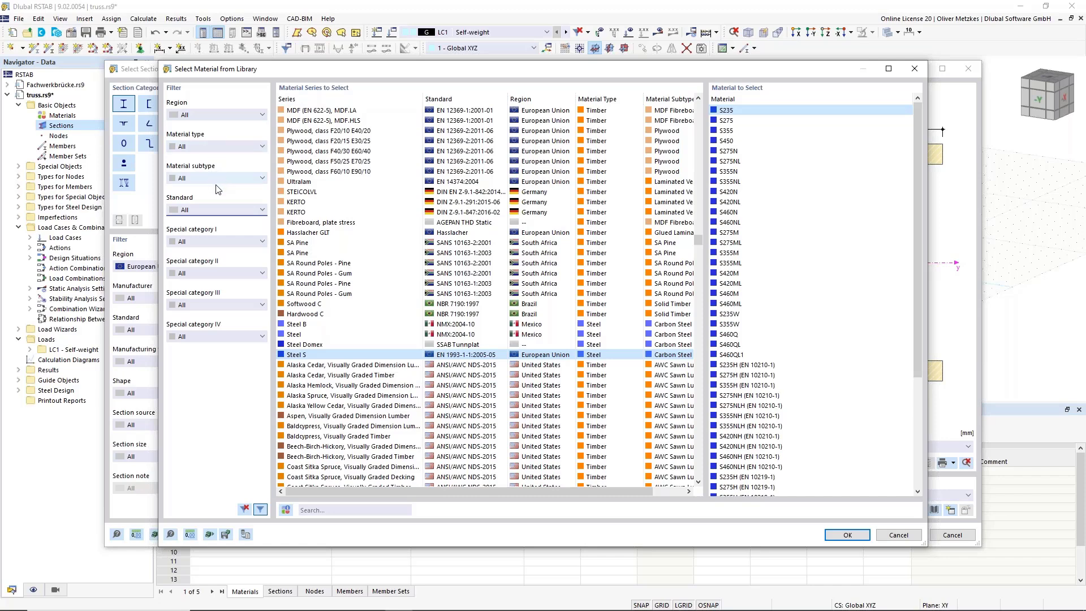
Step: Filter the material library to the EN 1993-1-1:2005-05 standard and assign steel grade S355 to the new section
{"action": "left_click", "coordinate": [199, 209]}
{"action": "scroll", "coordinate": [220, 279], "scroll_direction": "down", "scroll_amount": 10}
{"action": "scroll", "coordinate": [220, 279], "scroll_direction": "up", "scroll_amount": 15}
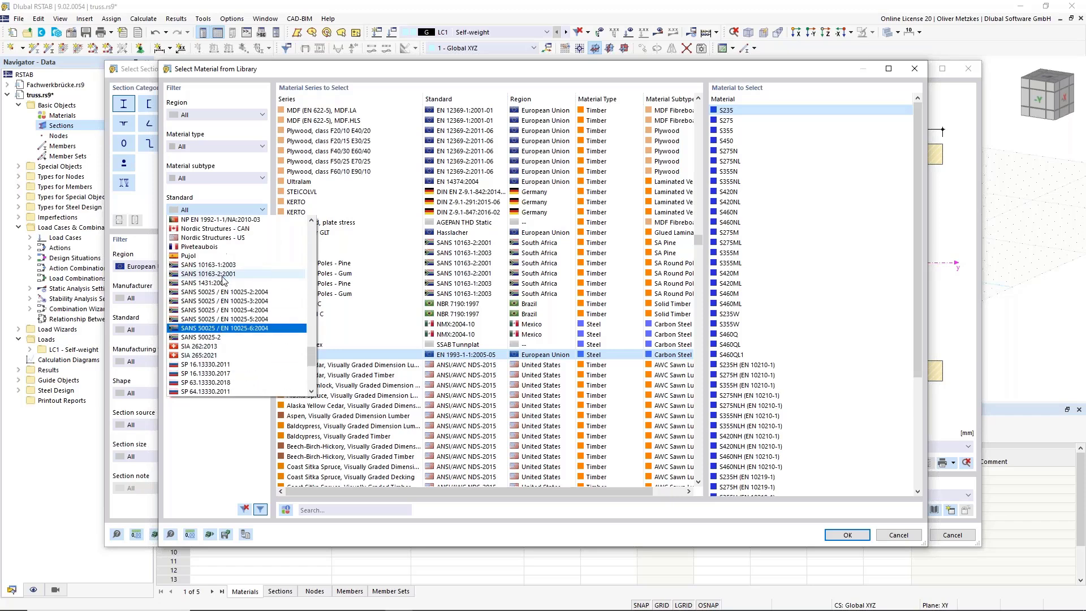
{"action": "scroll", "coordinate": [203, 334], "scroll_direction": "up", "scroll_amount": 6}
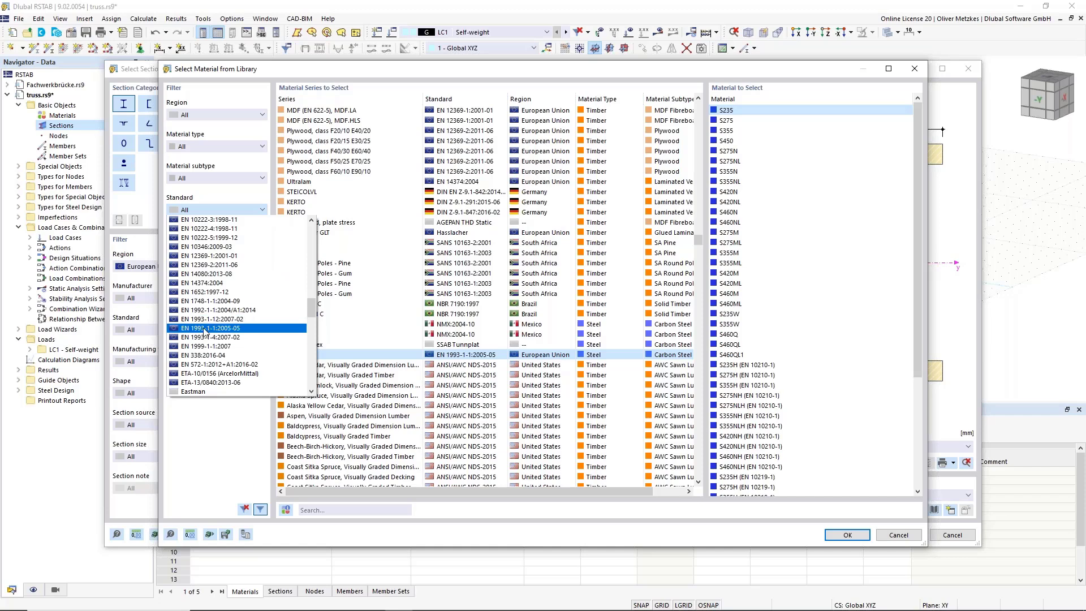
{"action": "left_click", "coordinate": [205, 329]}
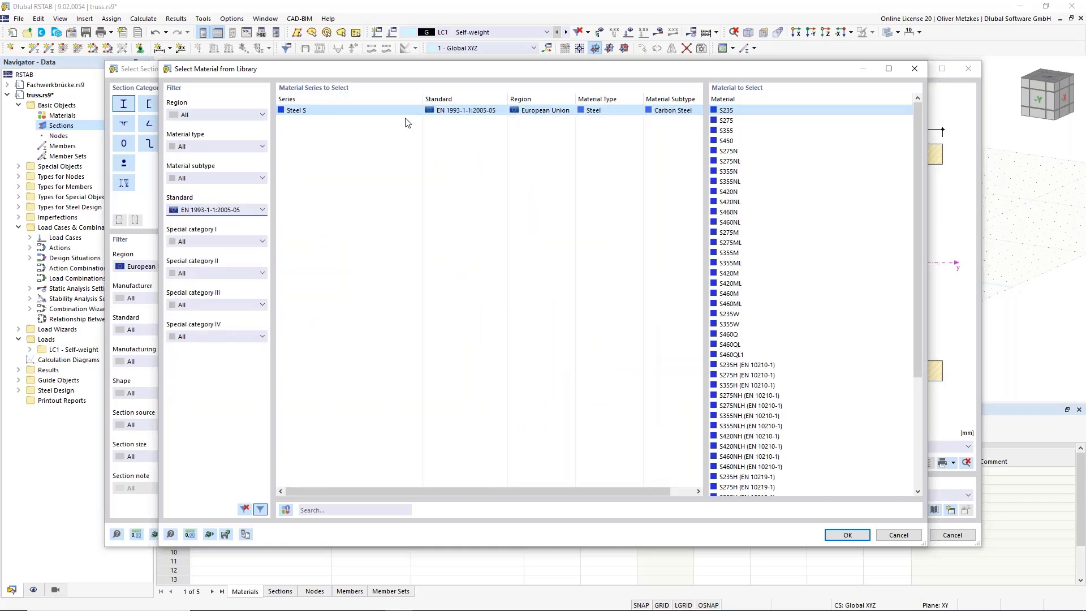
{"action": "left_click", "coordinate": [734, 131]}
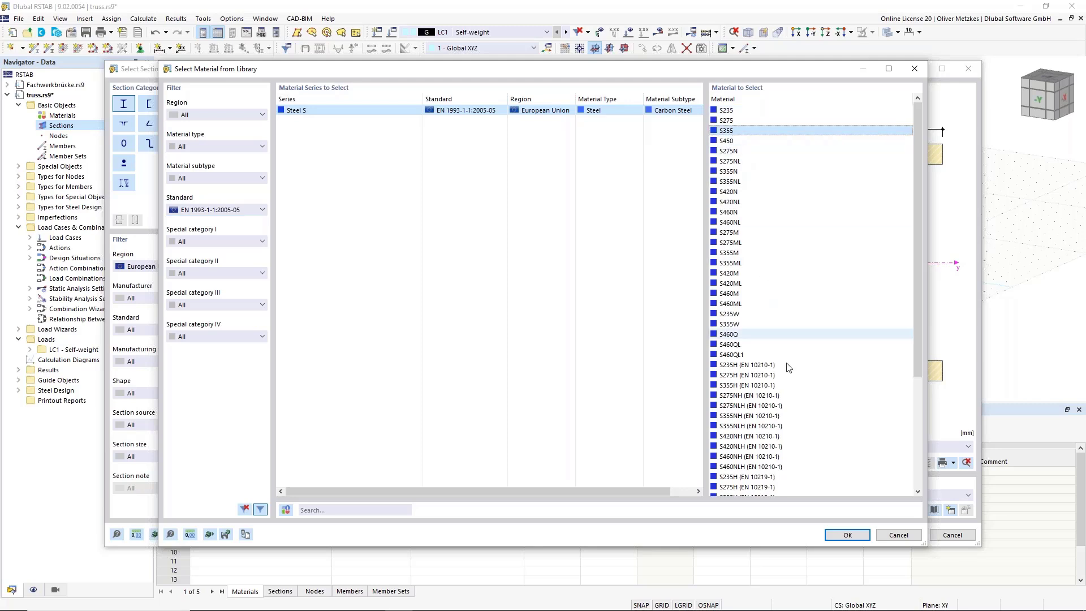
{"action": "left_click", "coordinate": [849, 536]}
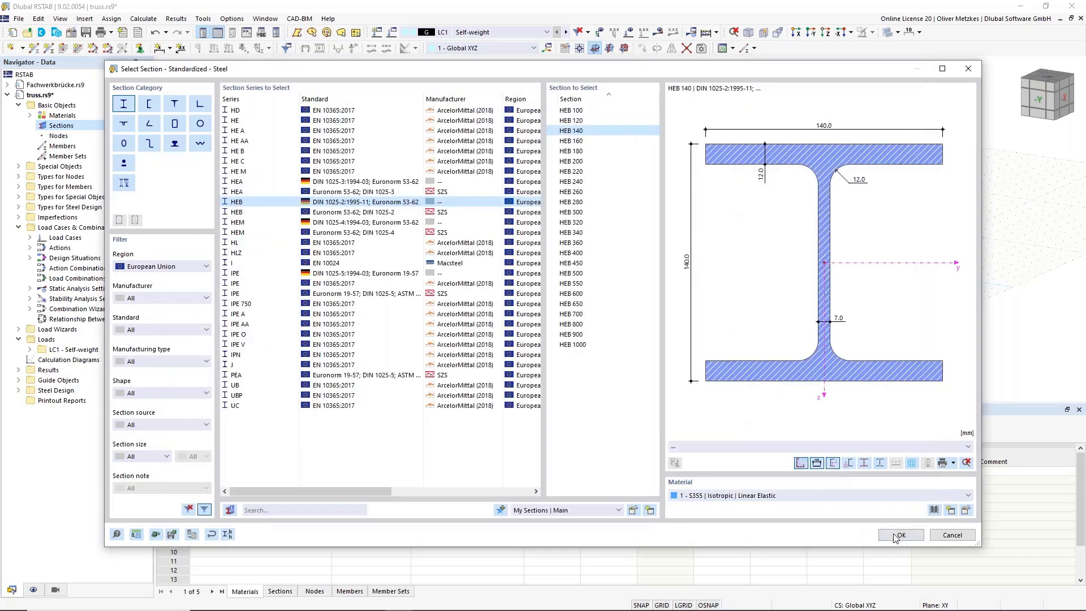
Step: Accept HEB 140 as the first section and set its comment to chords
{"action": "left_click", "coordinate": [896, 535]}
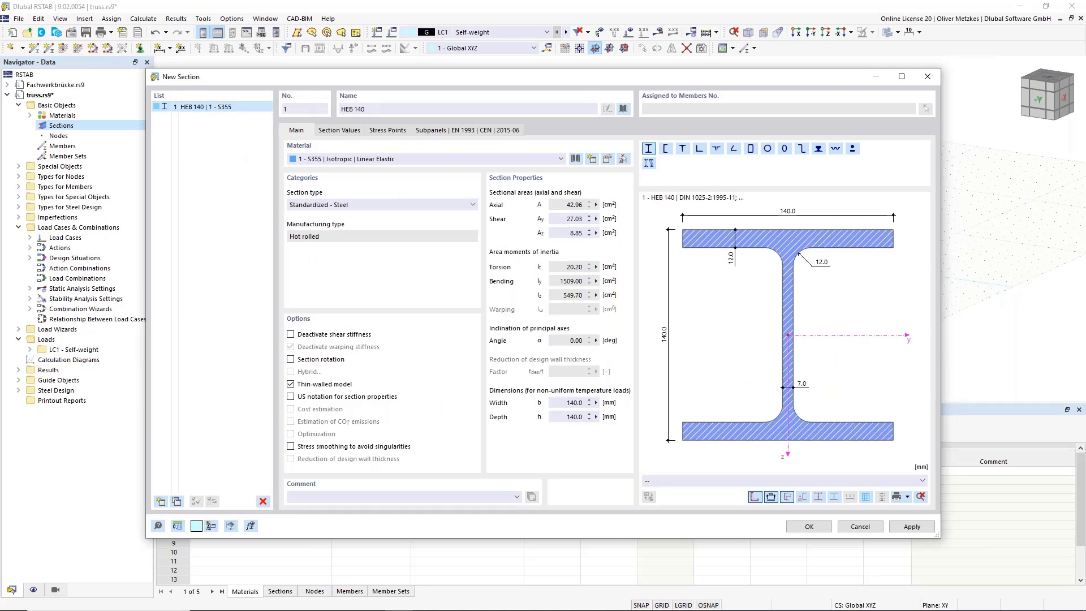
{"action": "left_click", "coordinate": [405, 499]}
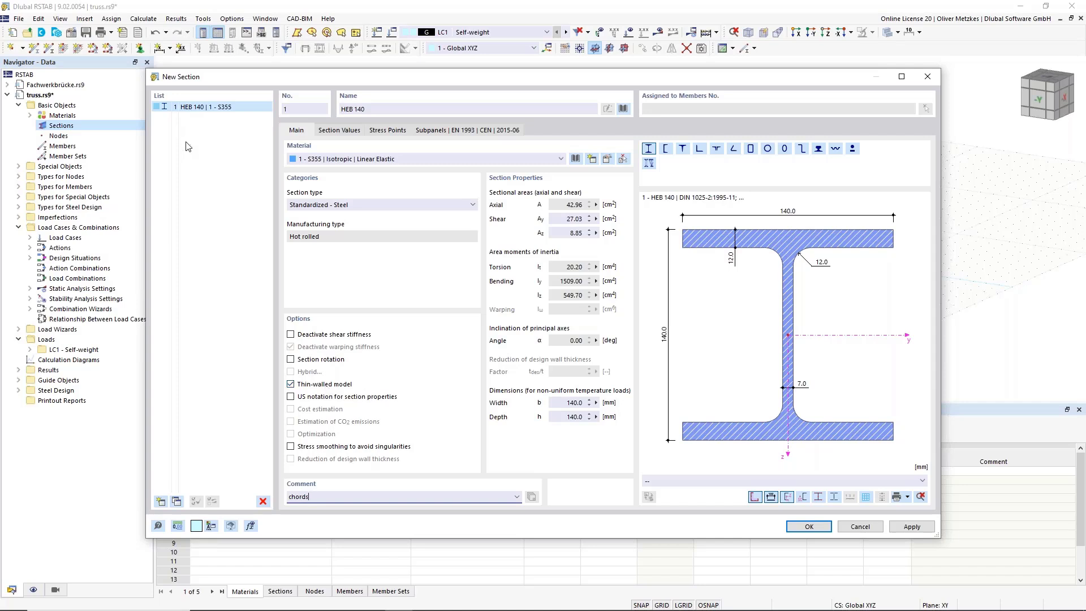
{"action": "left_click", "coordinate": [196, 408]}
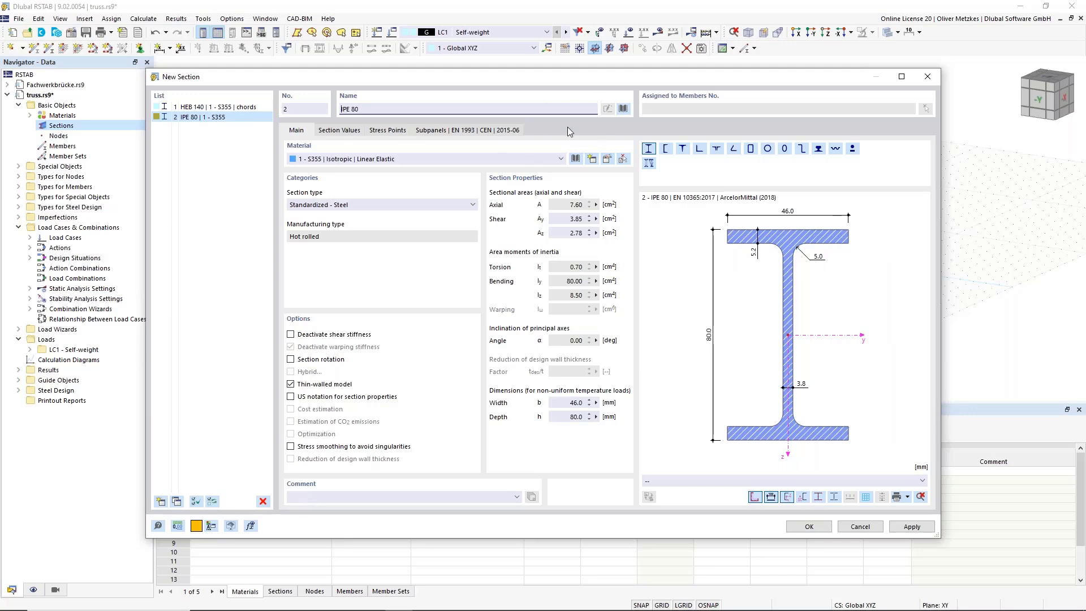
Step: Save all HEA sections of the DIN 1025-3:1994-03; Euronorm 53-62 series, from HEA 100 to HEA 1000, to the favourites list My Sections | Main
{"action": "left_click", "coordinate": [623, 109]}
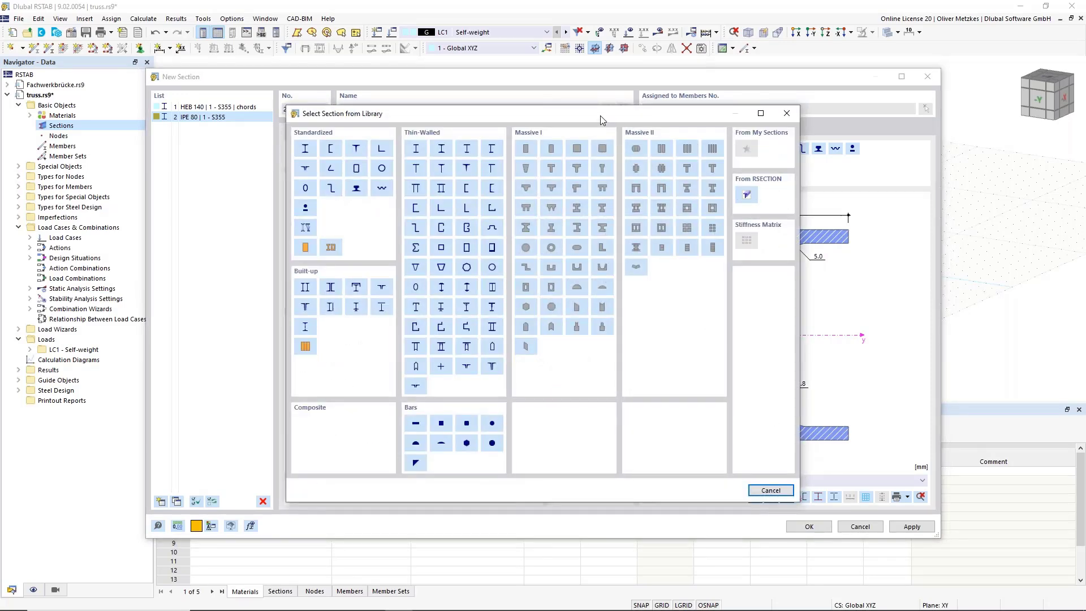
{"action": "left_click", "coordinate": [305, 153]}
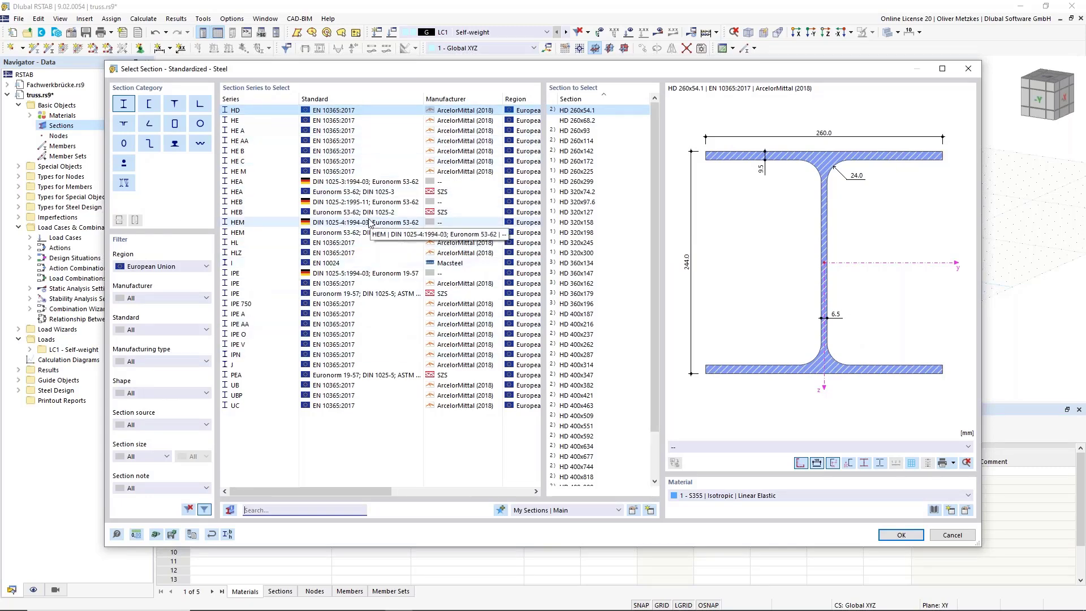
{"action": "left_click", "coordinate": [351, 182]}
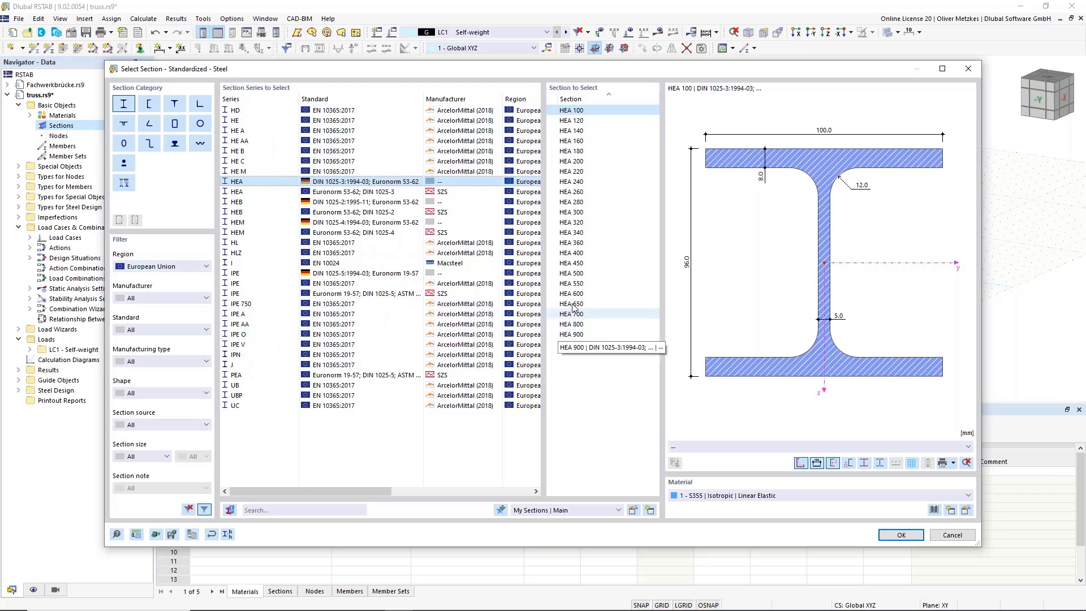
{"action": "left_click", "coordinate": [594, 346], "text": "shift"}
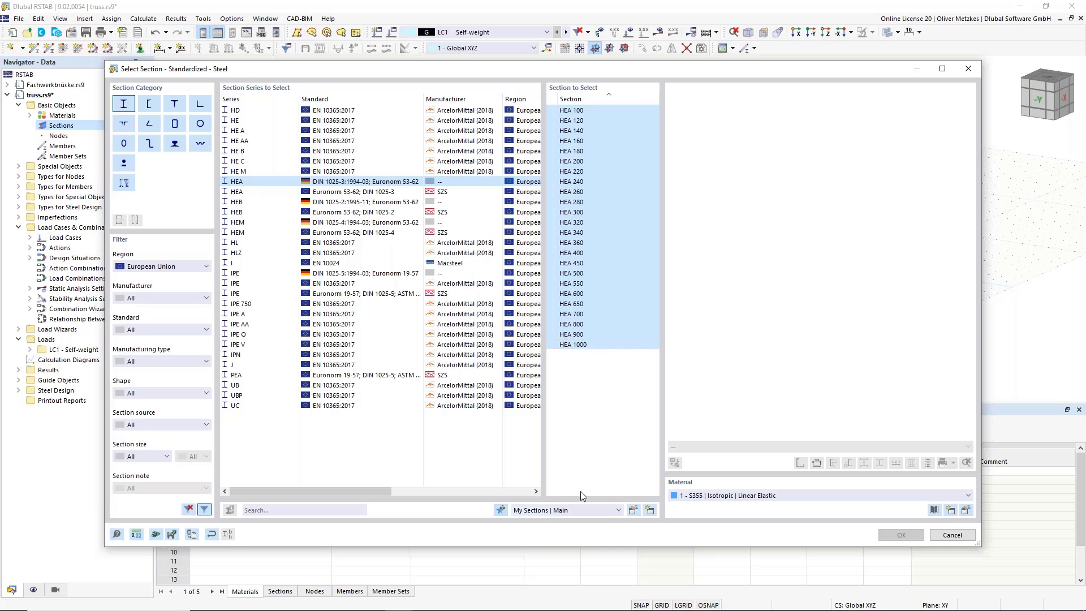
{"action": "left_click", "coordinate": [954, 537]}
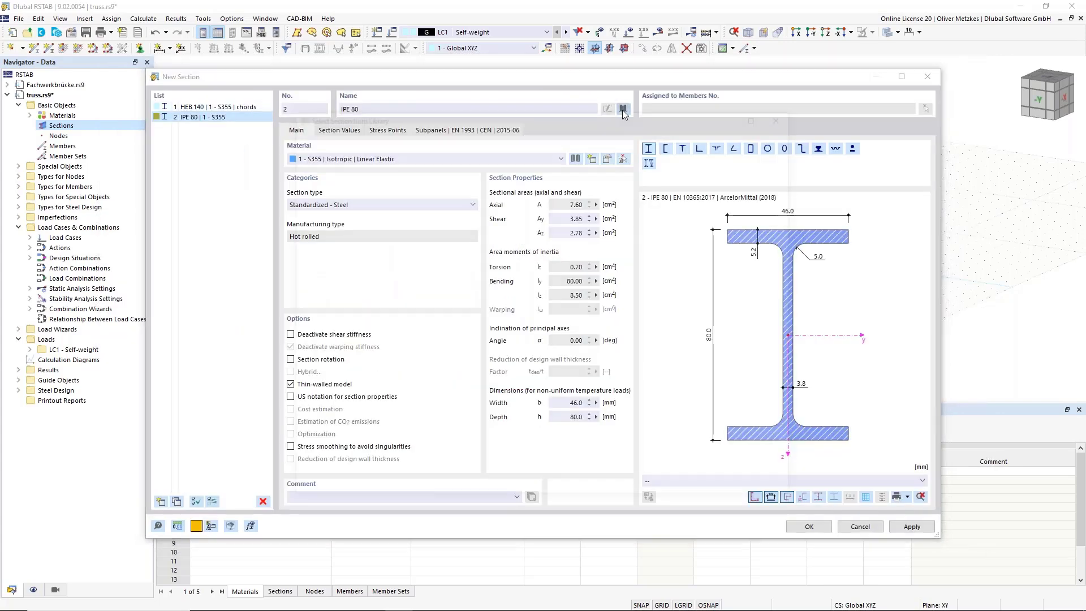
Step: Assign HEA 100 from My Sections to section 2 and set its comment to verticals
{"action": "left_click", "coordinate": [622, 109]}
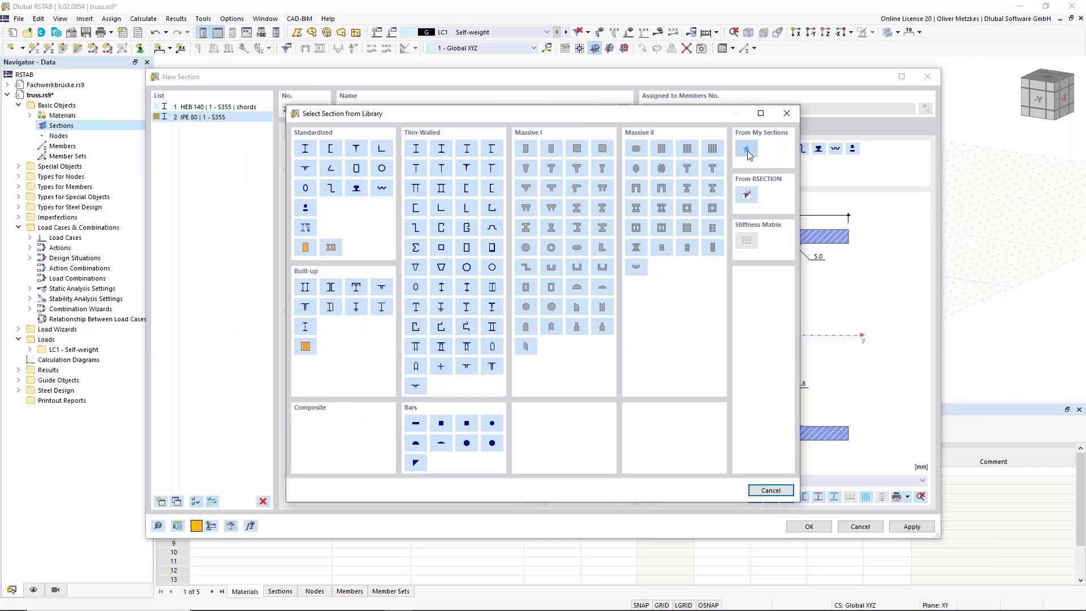
{"action": "left_click", "coordinate": [747, 149]}
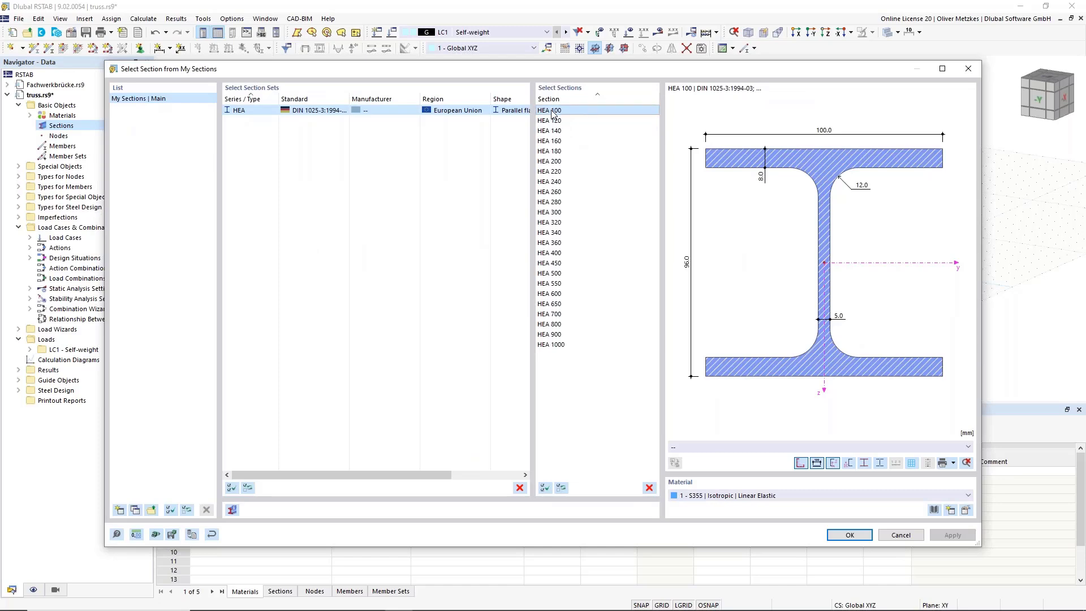
{"action": "left_click", "coordinate": [856, 532]}
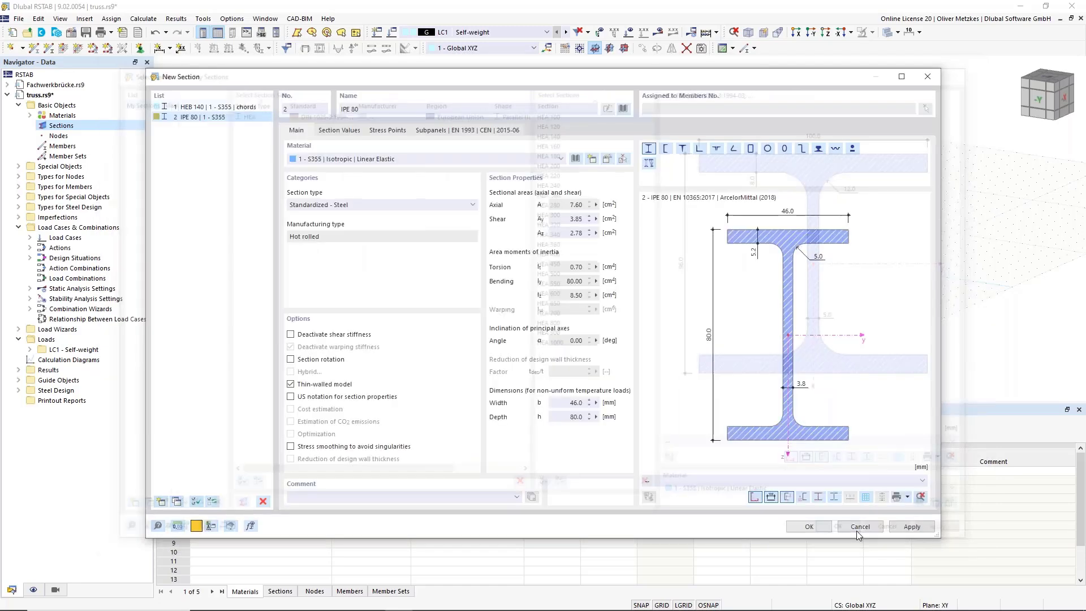
{"action": "left_click", "coordinate": [483, 498]}
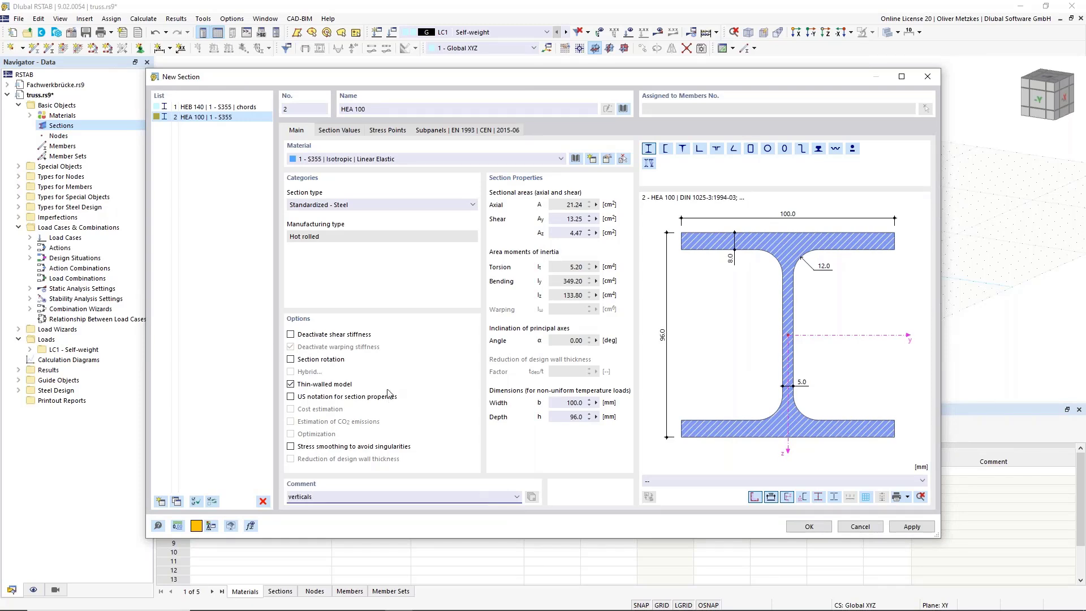
{"action": "left_click", "coordinate": [380, 108]}
Step: Copy the HEA 100 verticals section and change the copy's comment to diagonals
{"action": "left_click", "coordinate": [180, 500]}
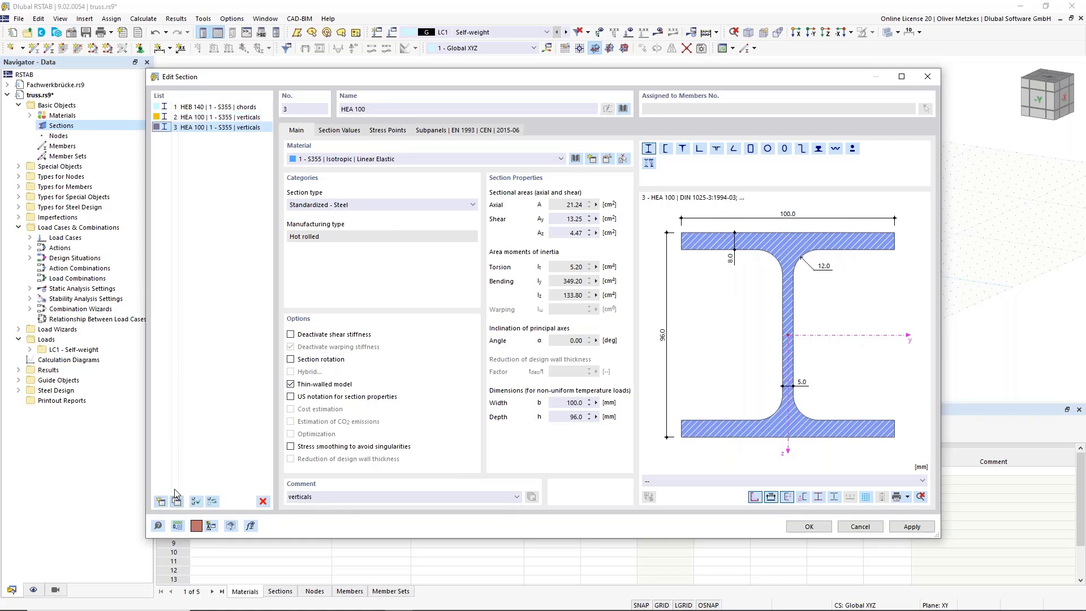
{"action": "left_click", "coordinate": [317, 496]}
{"action": "type", "text": "diagonals"}
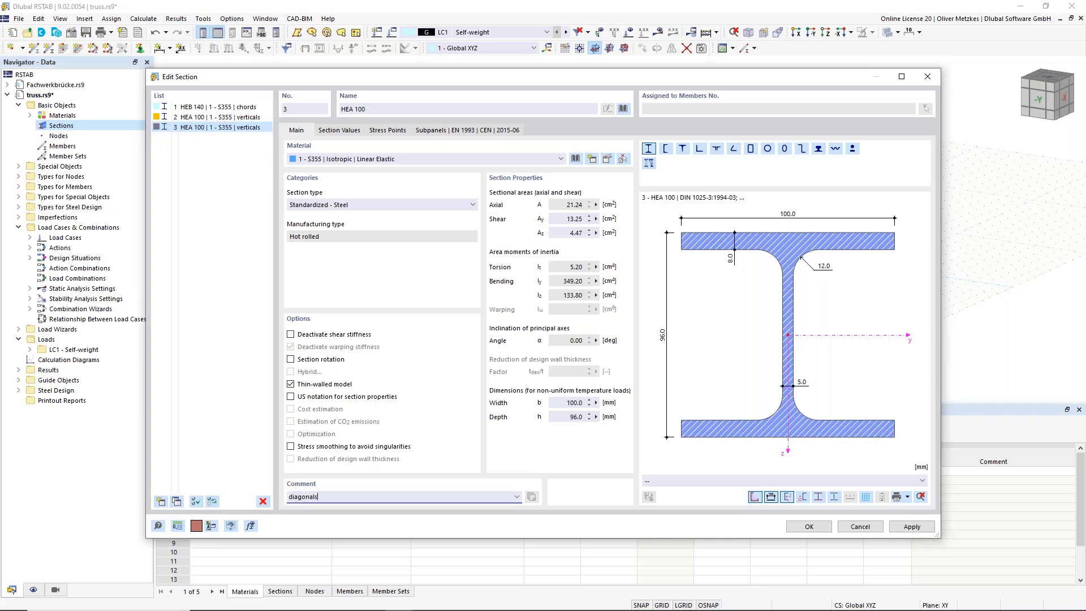
{"action": "left_click", "coordinate": [170, 280]}
Step: Add a fourth section, define it by name as IPE 100, and set its comment to cross beams
{"action": "left_click", "coordinate": [160, 501]}
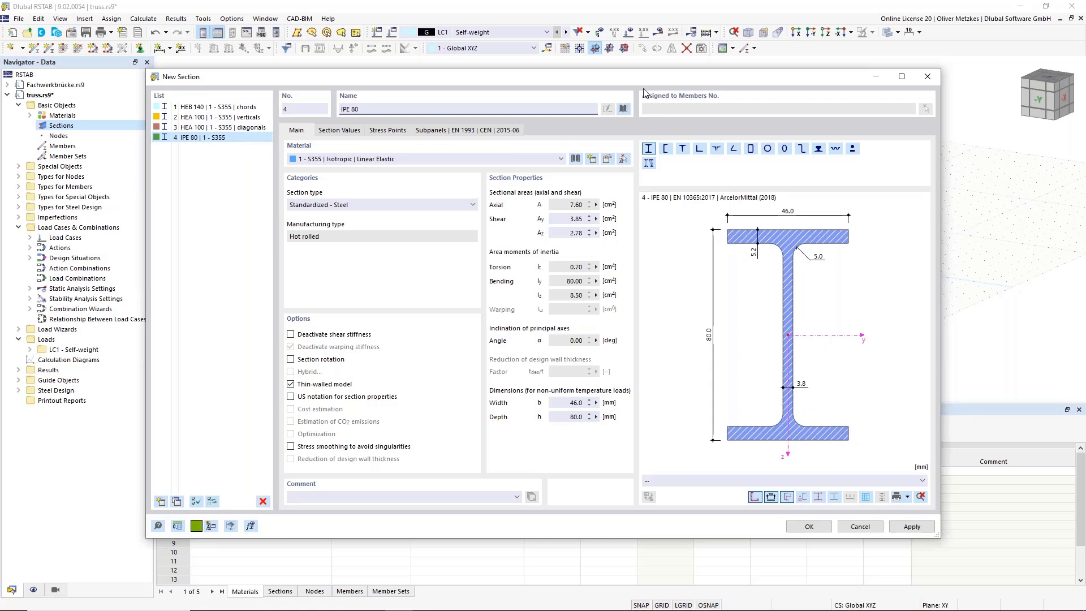
{"action": "left_click_drag", "start_coordinate": [362, 111], "coordinate": [341, 111]}
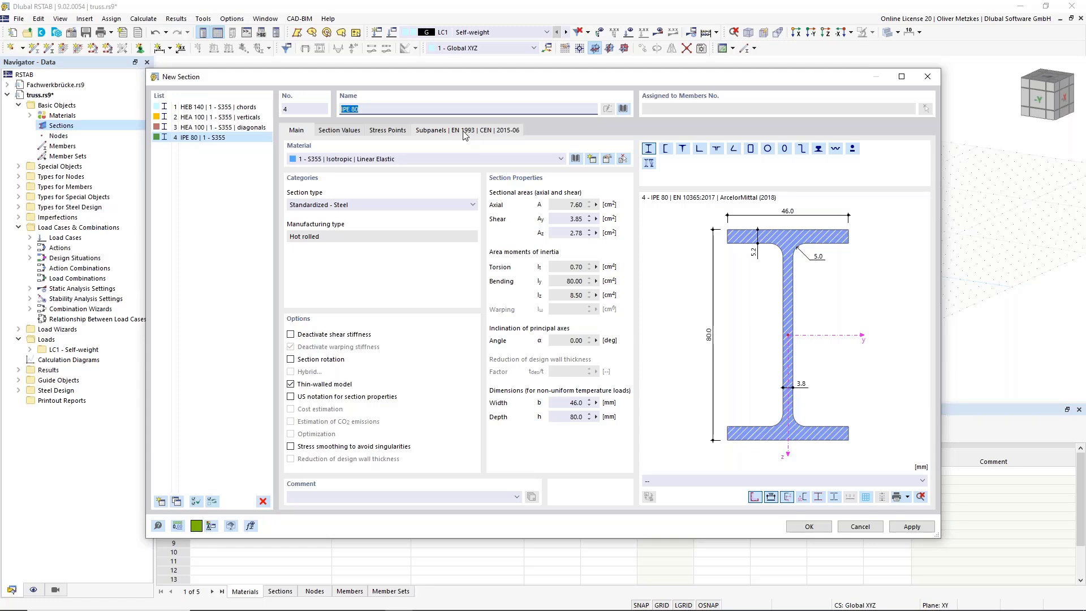
{"action": "type", "text": "IPE 1"}
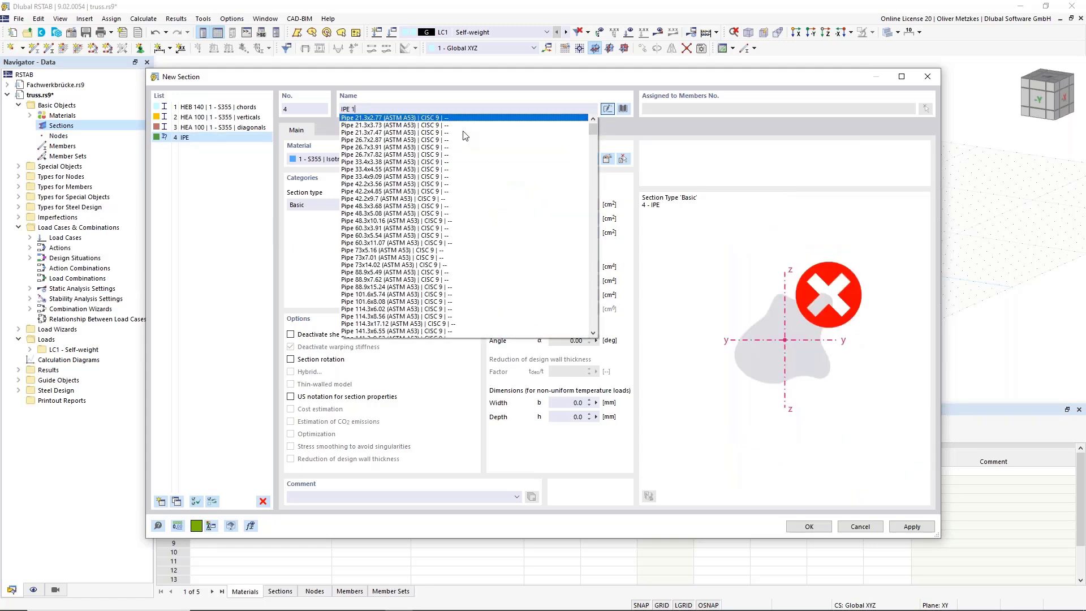
{"action": "type", "text": "00"}
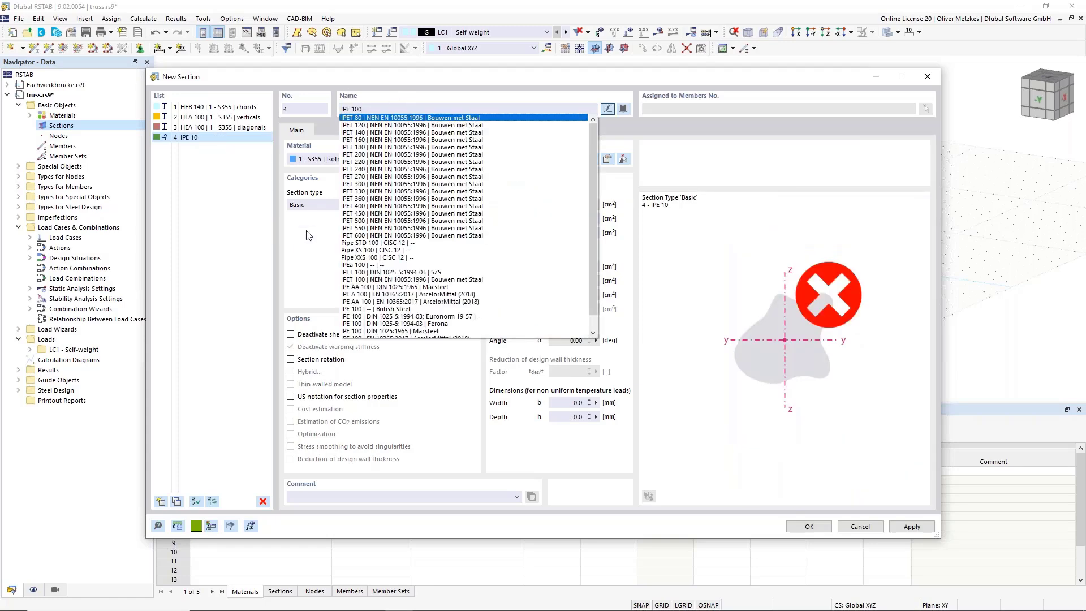
{"action": "key", "text": "Return"}
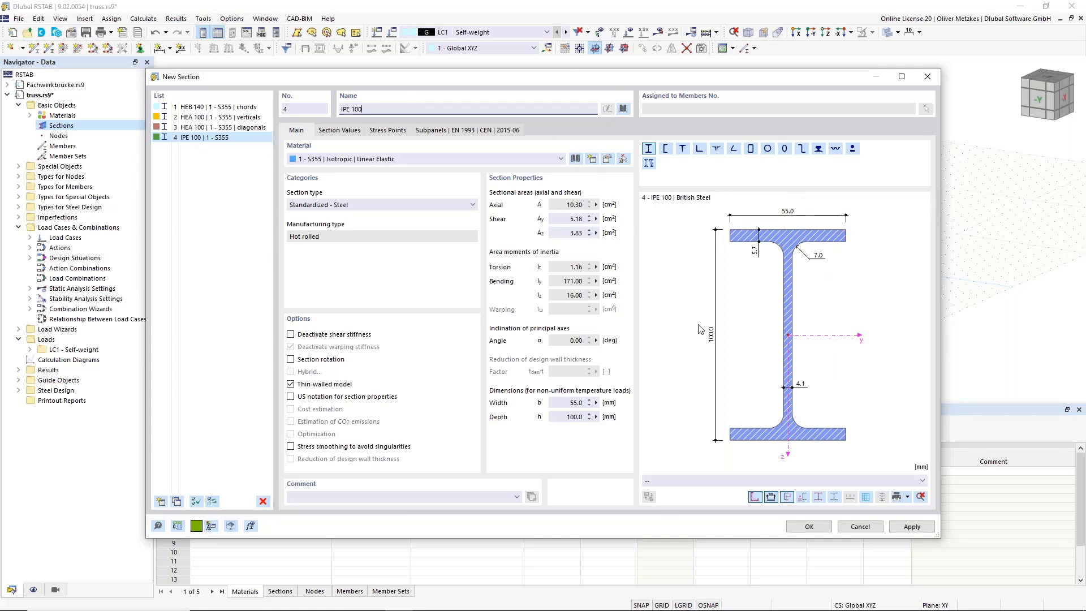
{"action": "left_click", "coordinate": [310, 499]}
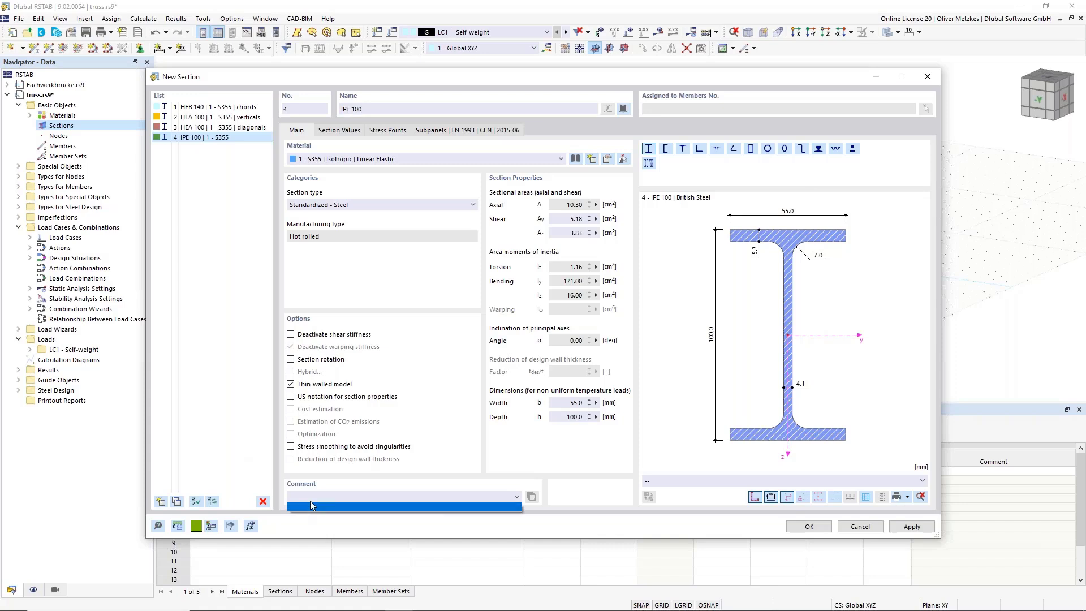
{"action": "type", "text": "beams"}
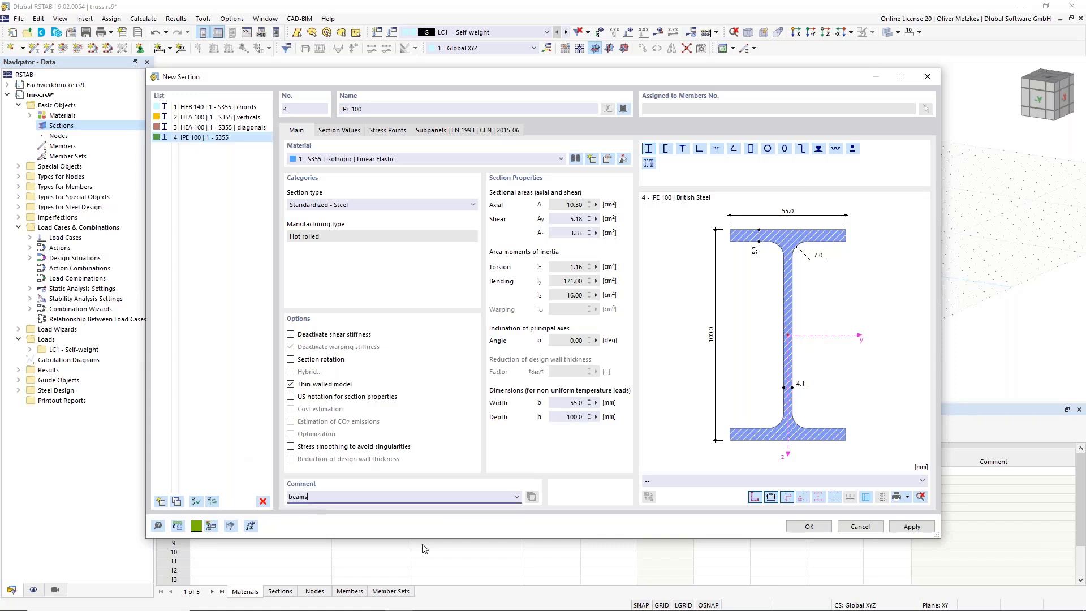
{"action": "type", "text": "cross"}
{"action": "left_click", "coordinate": [221, 304]}
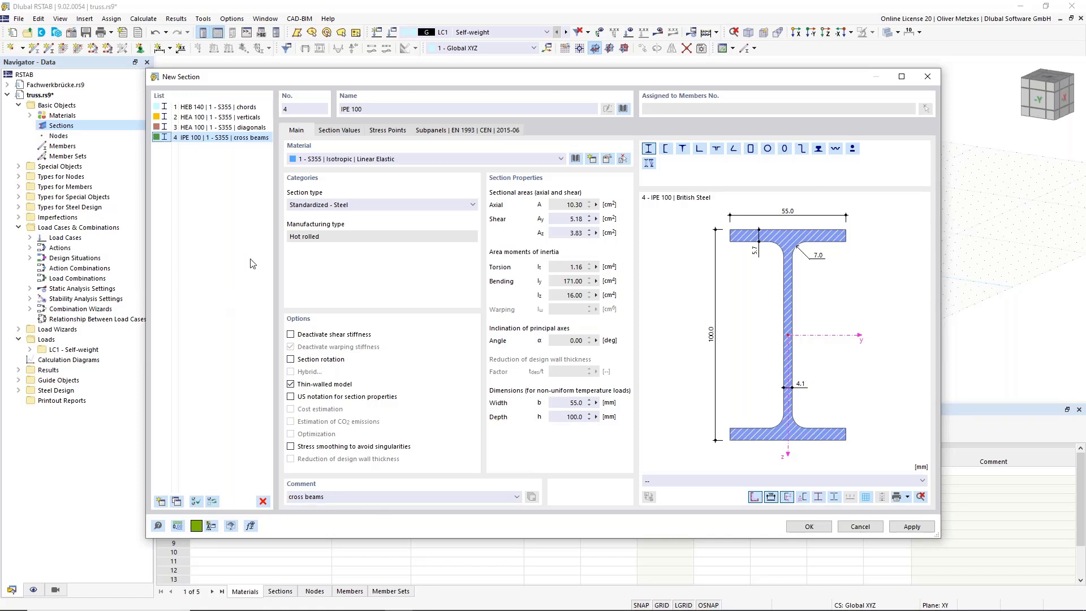
Step: Add a fifth section and assign it the angle profile L 65x50x6 from the Macsteel EN 10056 series
{"action": "left_click", "coordinate": [161, 501]}
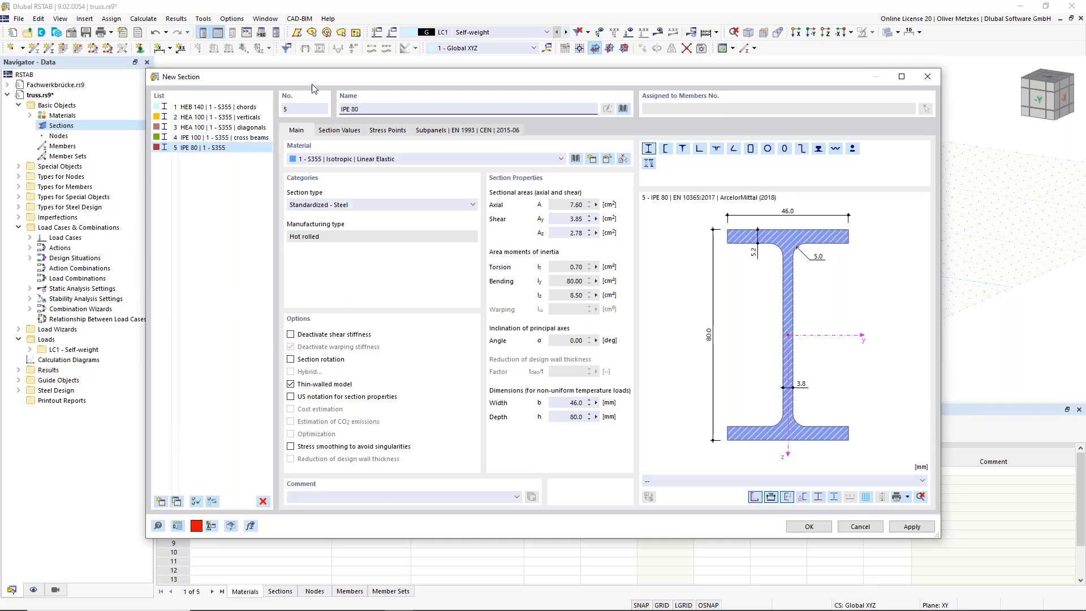
{"action": "left_click", "coordinate": [699, 149]}
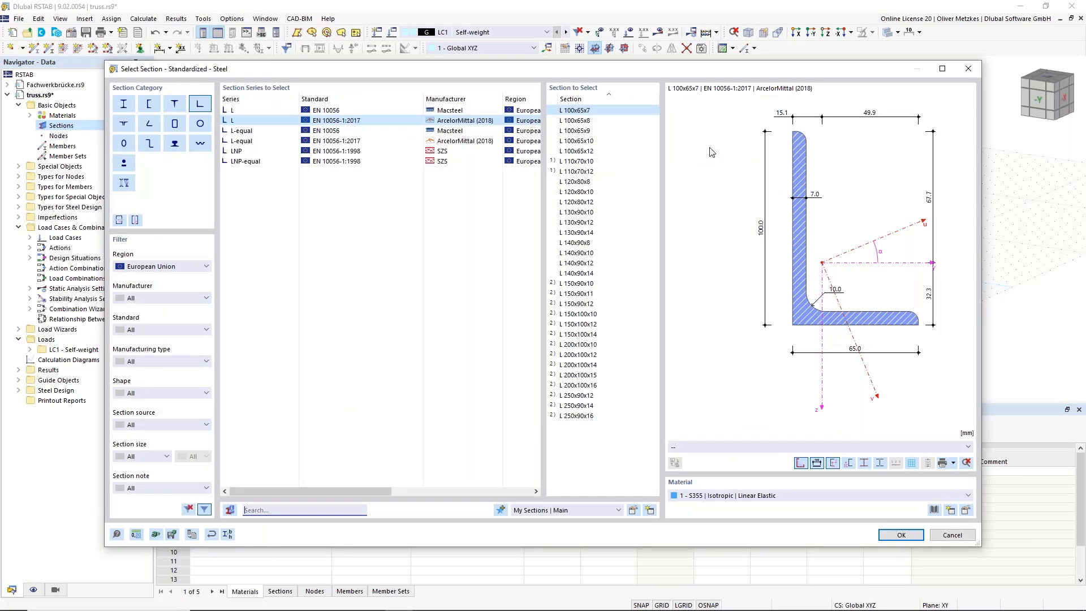
{"action": "left_click", "coordinate": [408, 109]}
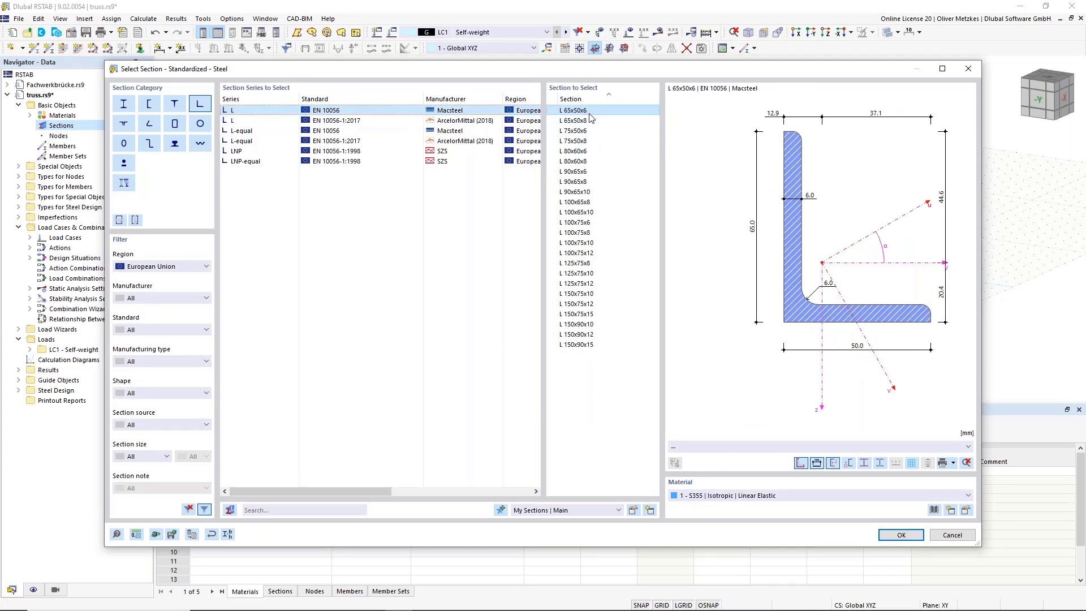
{"action": "left_click", "coordinate": [902, 535]}
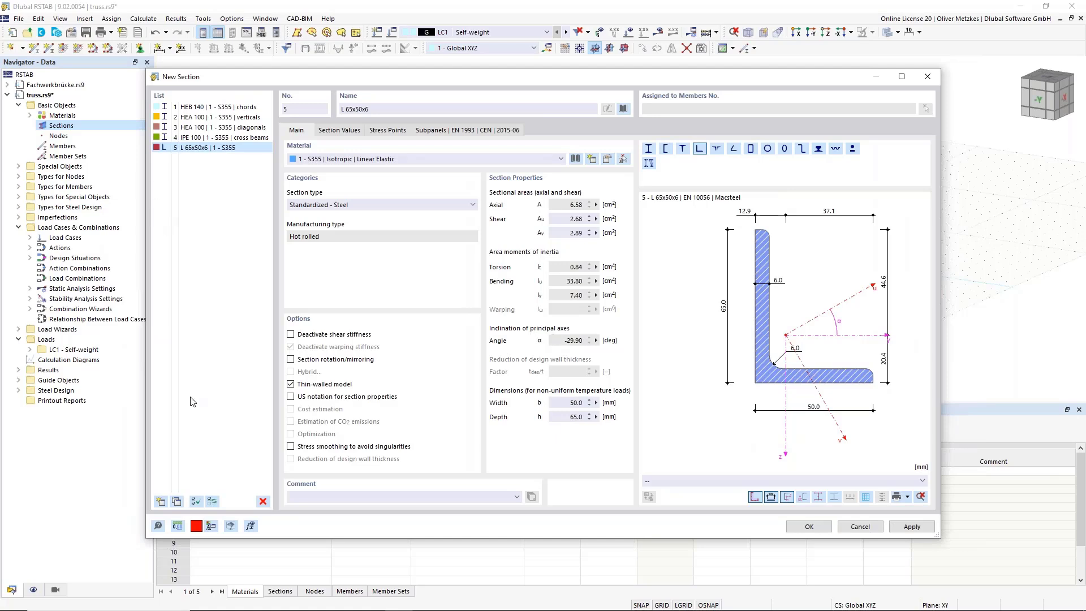
Step: Add a sixth section, define it by name as HEB 200, and set its comment to end frames
{"action": "left_click", "coordinate": [160, 502]}
{"action": "left_click", "coordinate": [338, 109]}
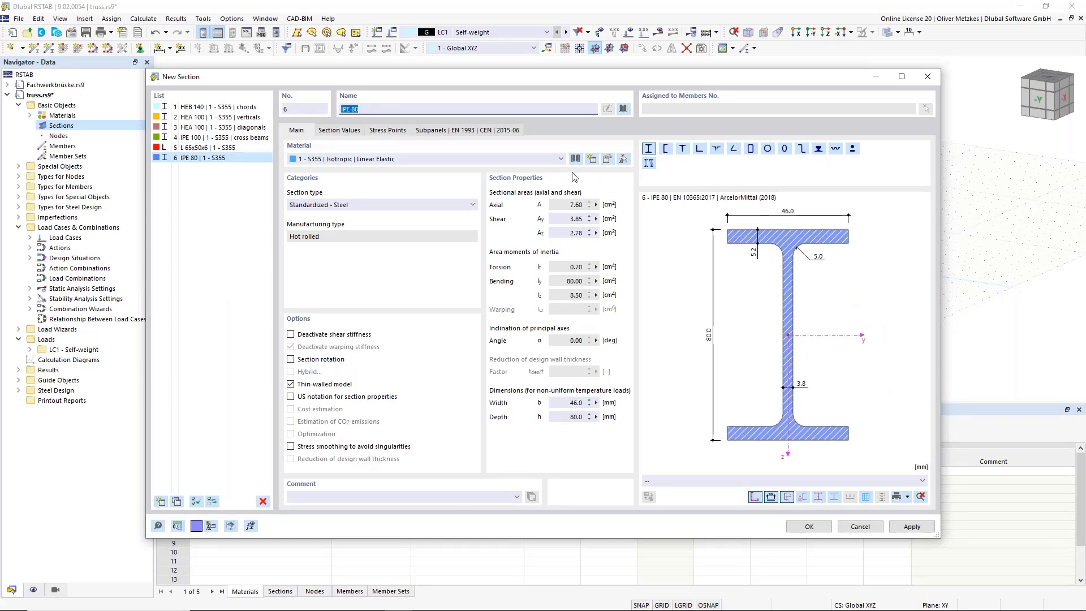
{"action": "type", "text": "HEB 200"}
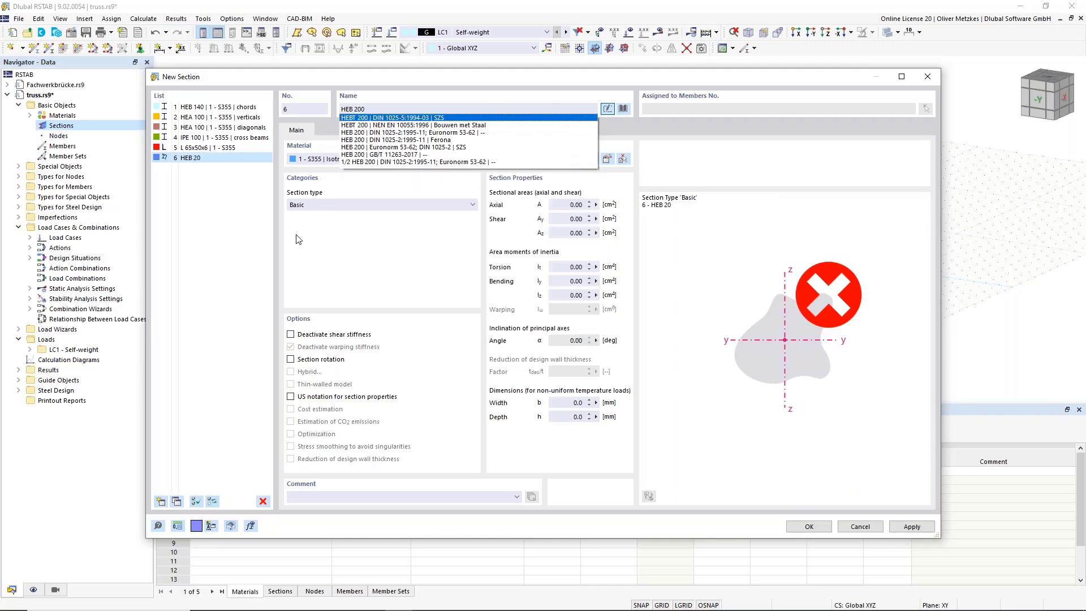
{"action": "key", "text": "Return"}
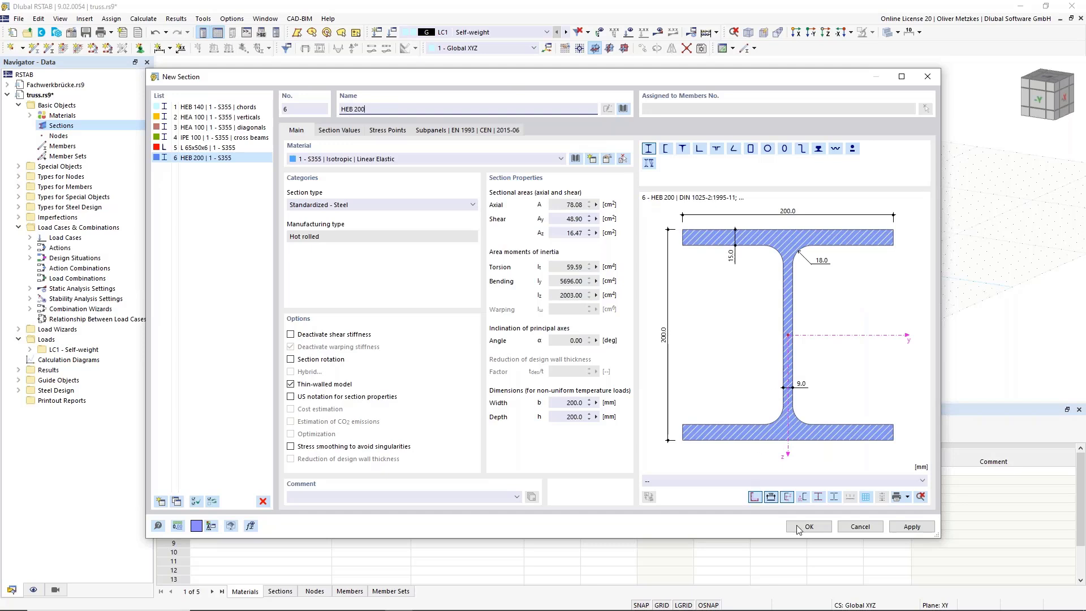
{"action": "left_click", "coordinate": [440, 498]}
{"action": "type", "text": "end frames"}
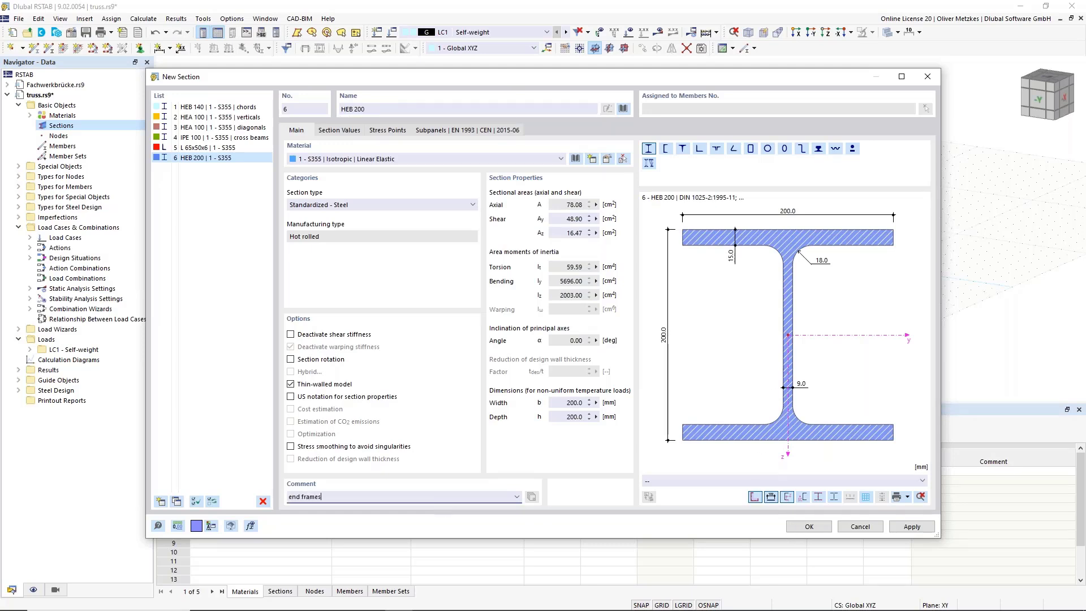
Step: Accept the six section definitions and close the section dialog
{"action": "left_click", "coordinate": [818, 530]}
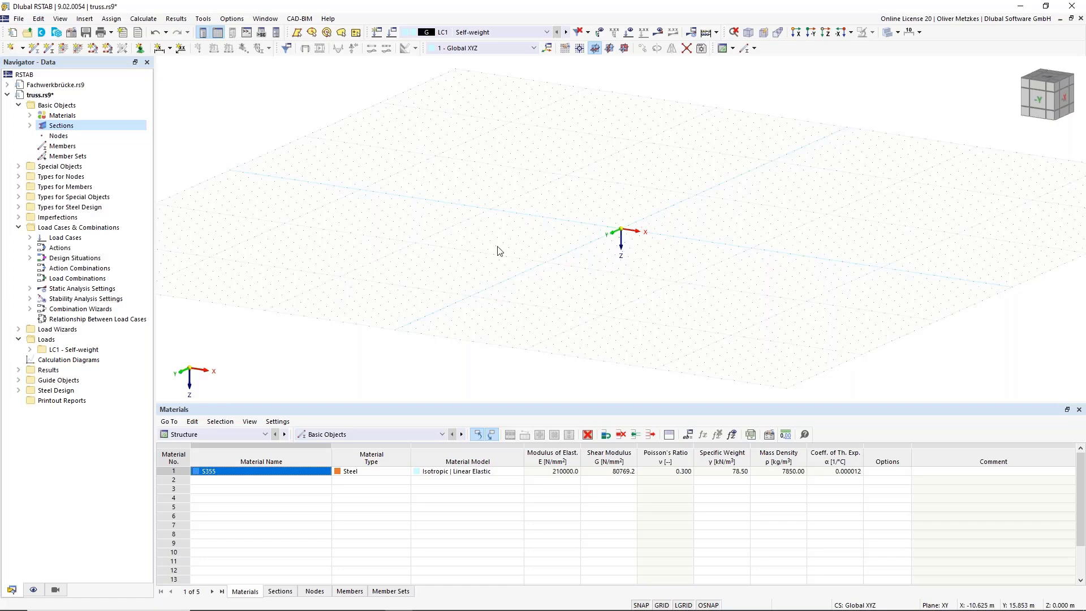
{"action": "middle_click_drag", "start_coordinate": [645, 195], "coordinate": [509, 181]}
{"action": "middle_click_drag", "start_coordinate": [594, 189], "coordinate": [579, 187]}
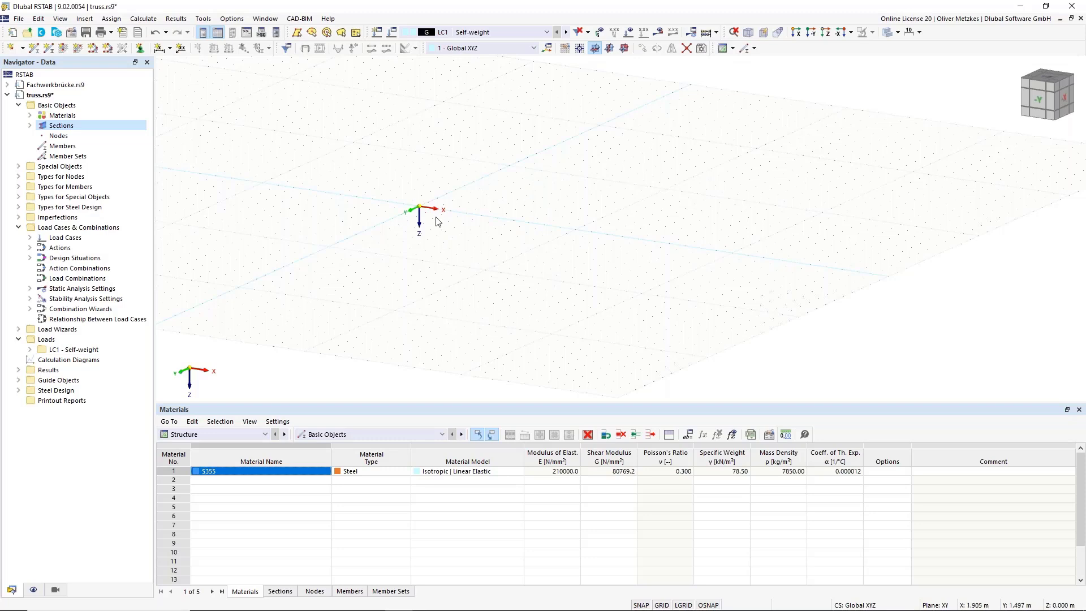
{"action": "scroll", "coordinate": [464, 213], "scroll_direction": "up", "scroll_amount": 1}
Step: Examine the geometry and dimensions of the reference bridge in Fachwerkbrücke.rs9, and return to the truss.rs9 model
{"action": "left_click", "coordinate": [265, 19]}
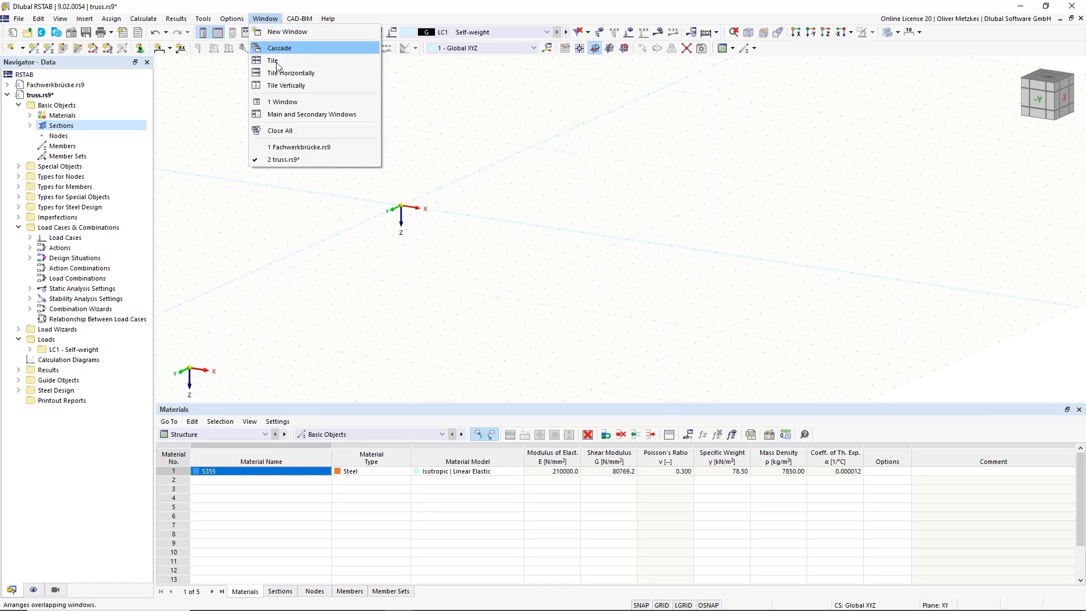
{"action": "left_click", "coordinate": [293, 147]}
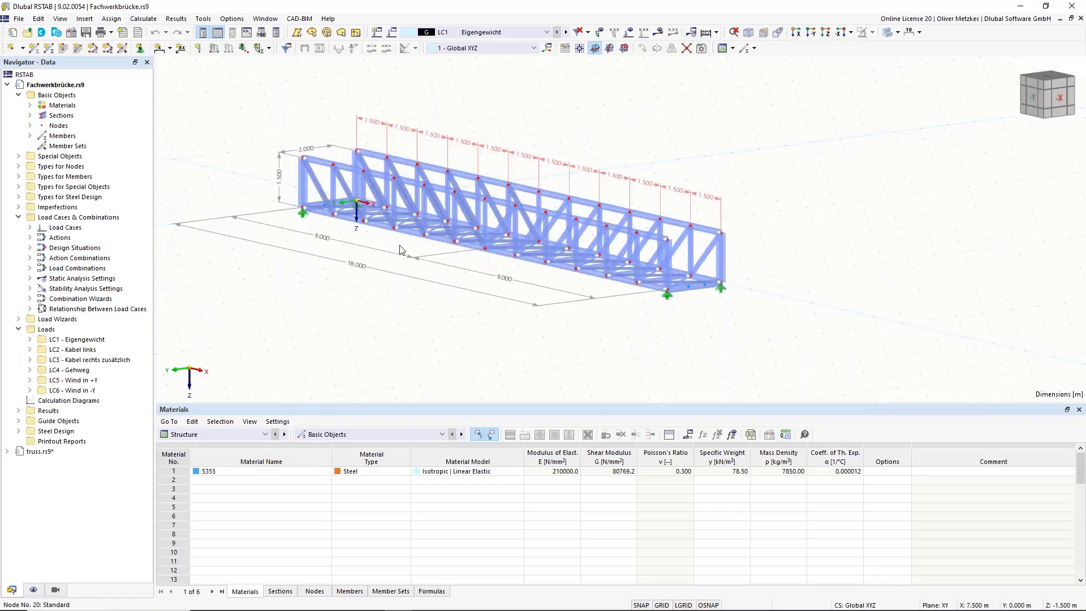
{"action": "right_click_drag", "start_coordinate": [304, 271], "coordinate": [456, 331]}
{"action": "left_click", "coordinate": [478, 103]}
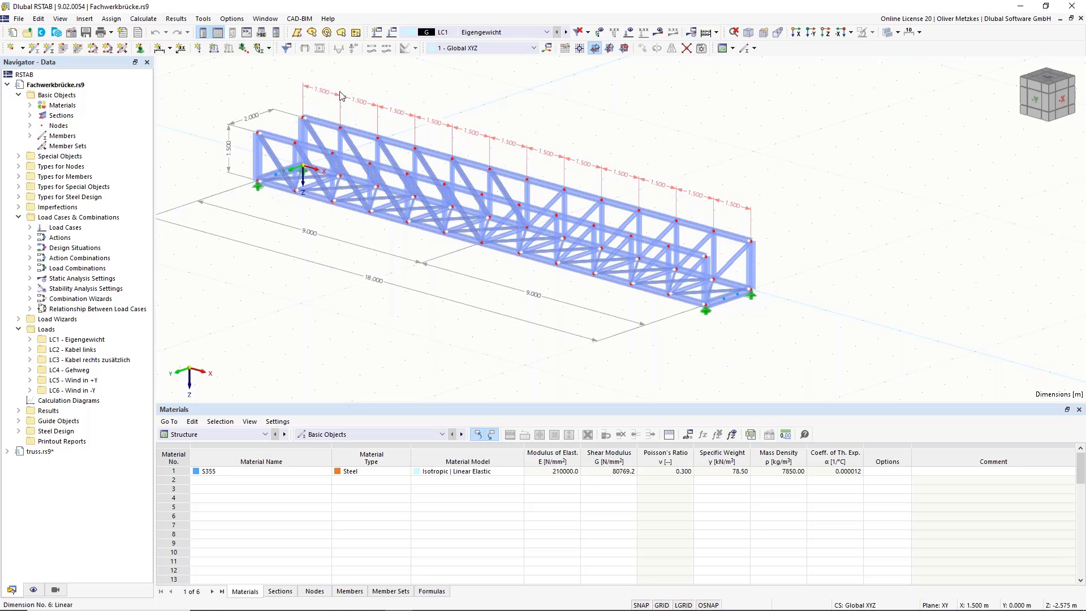
{"action": "mouse_move", "coordinate": [340, 97]}
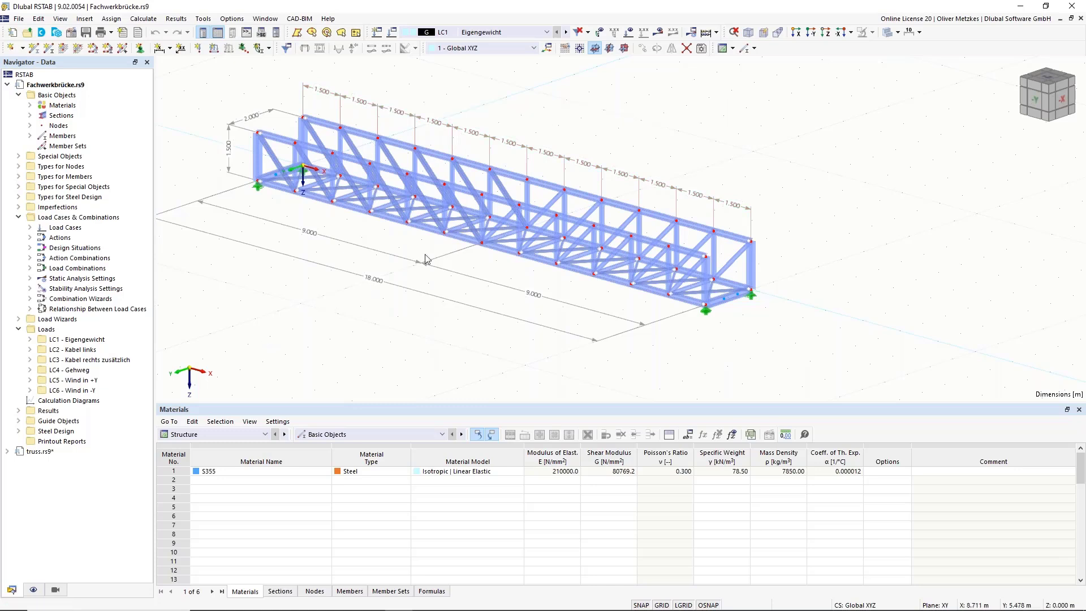
{"action": "left_click", "coordinate": [273, 19]}
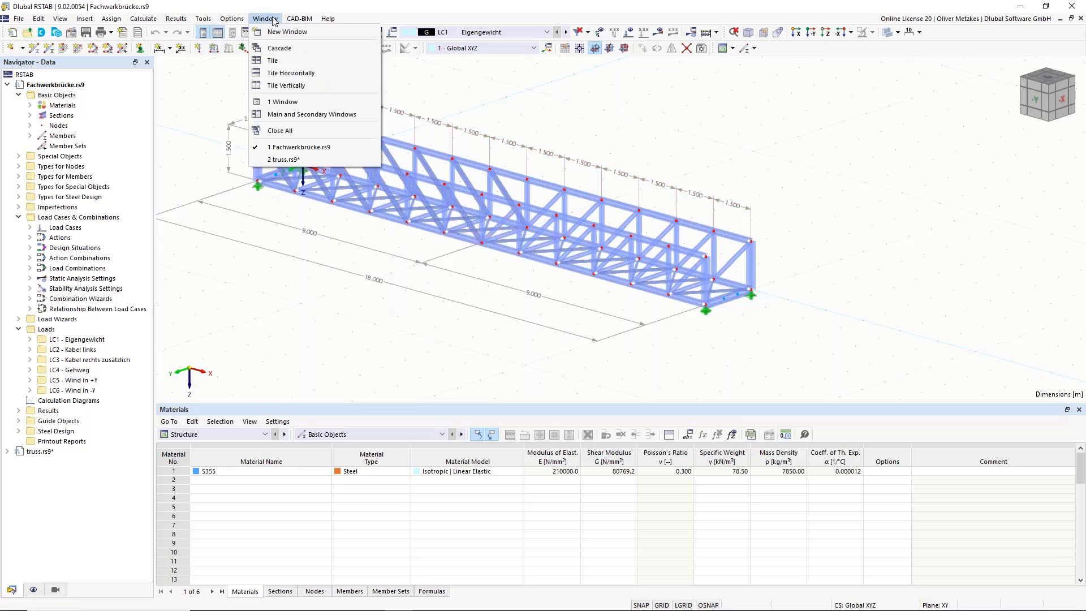
{"action": "left_click", "coordinate": [285, 161]}
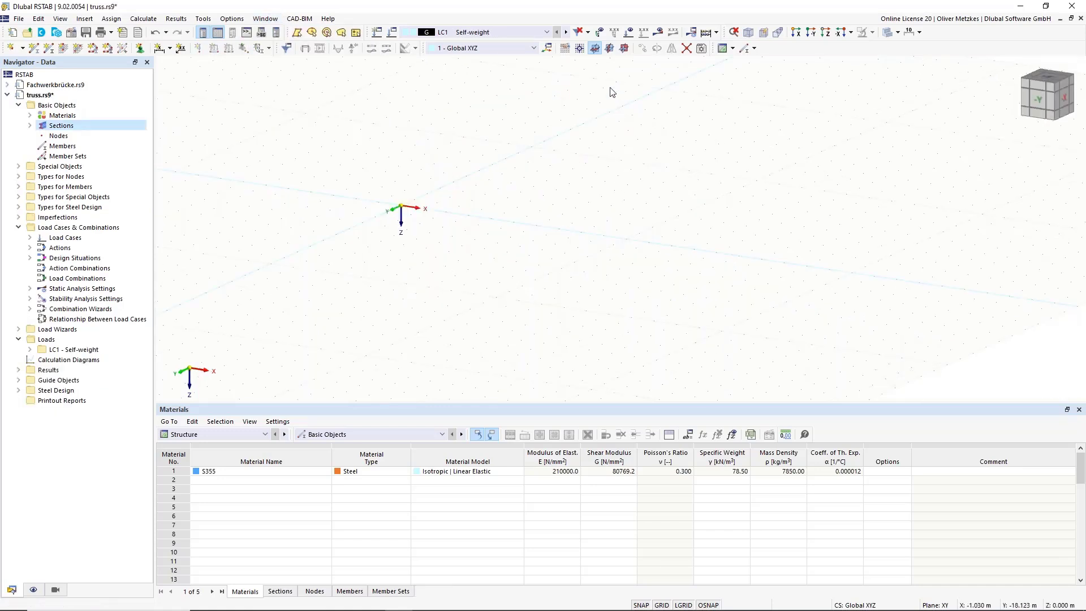
Step: Set the work plane's grid point spacing b to 1.5 m
{"action": "left_click", "coordinate": [570, 47]}
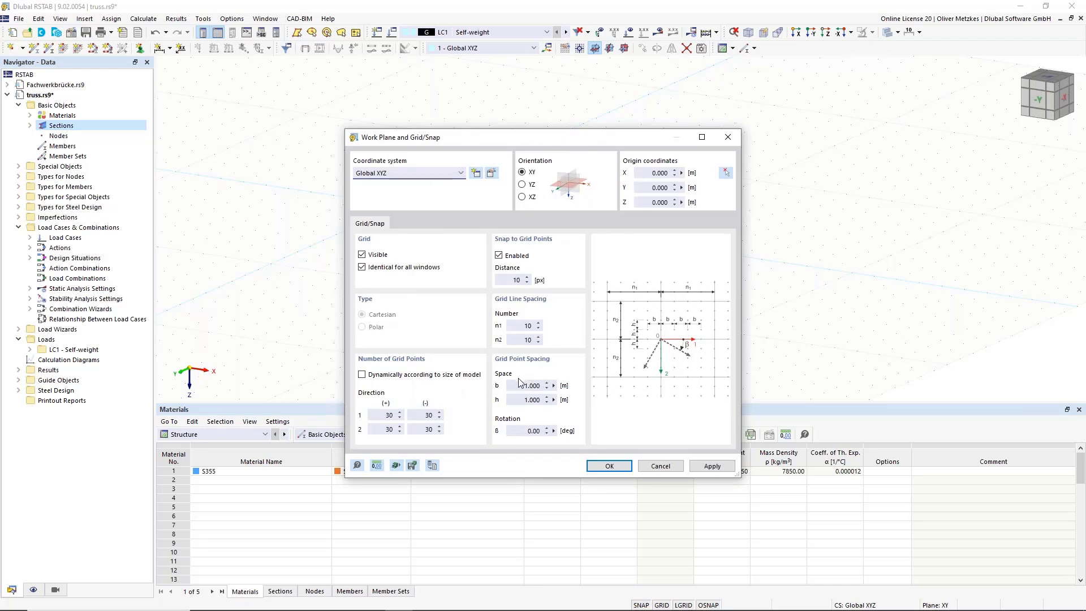
{"action": "left_click_drag", "start_coordinate": [520, 386], "coordinate": [574, 390]}
{"action": "type", "text": "1,5"}
{"action": "left_click", "coordinate": [526, 326]}
{"action": "left_click", "coordinate": [609, 465]}
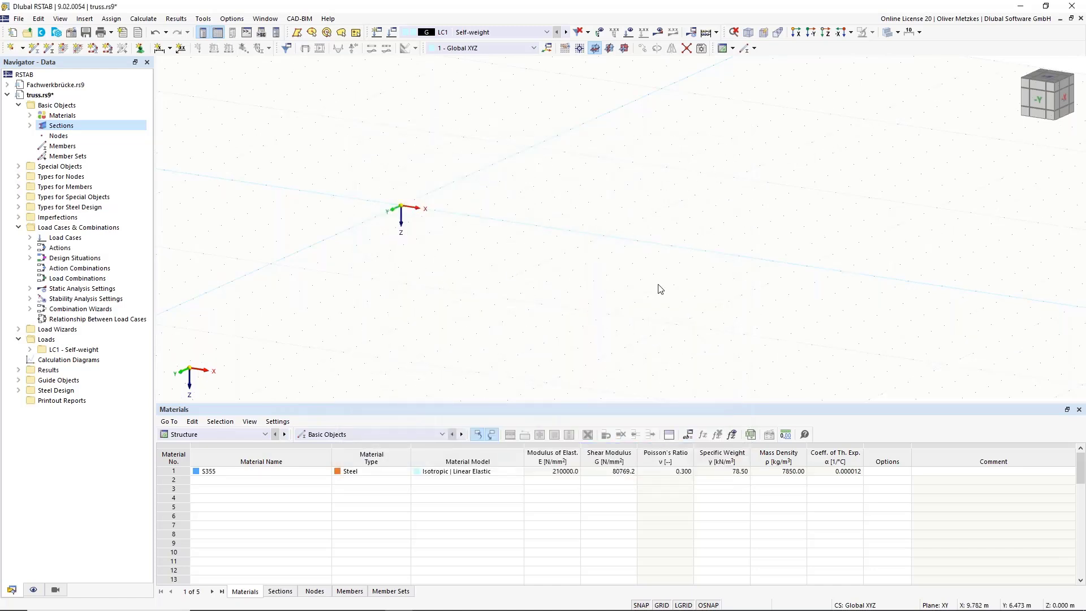
Step: Draw a straight beam member with the HEB 140 chords section from the origin to X = 18 m, Y = 0, Z = 0
{"action": "middle_click_drag", "start_coordinate": [615, 245], "coordinate": [588, 242]}
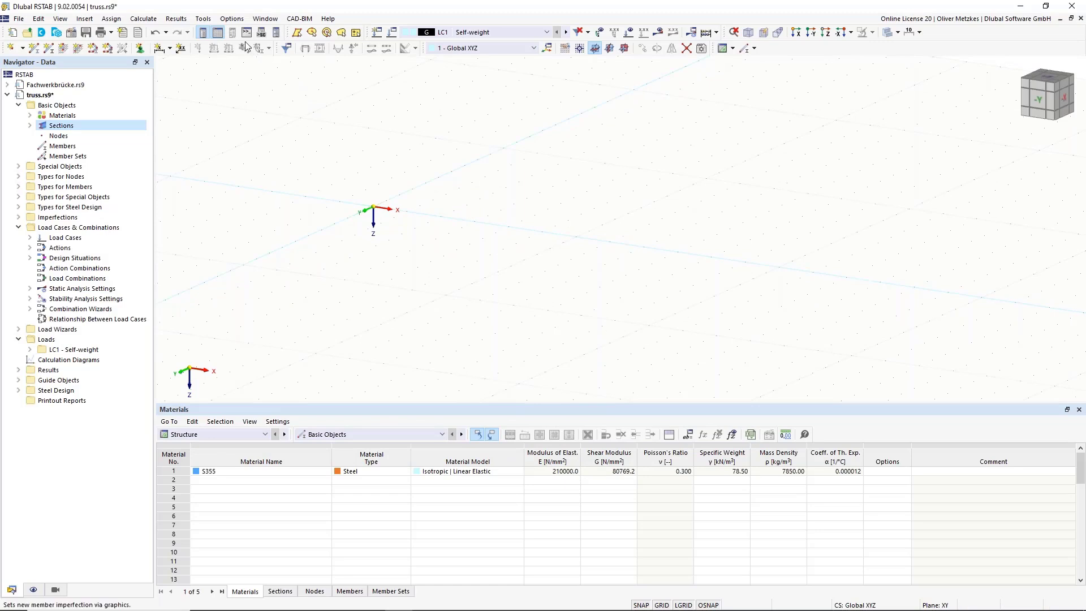
{"action": "left_click", "coordinate": [35, 52]}
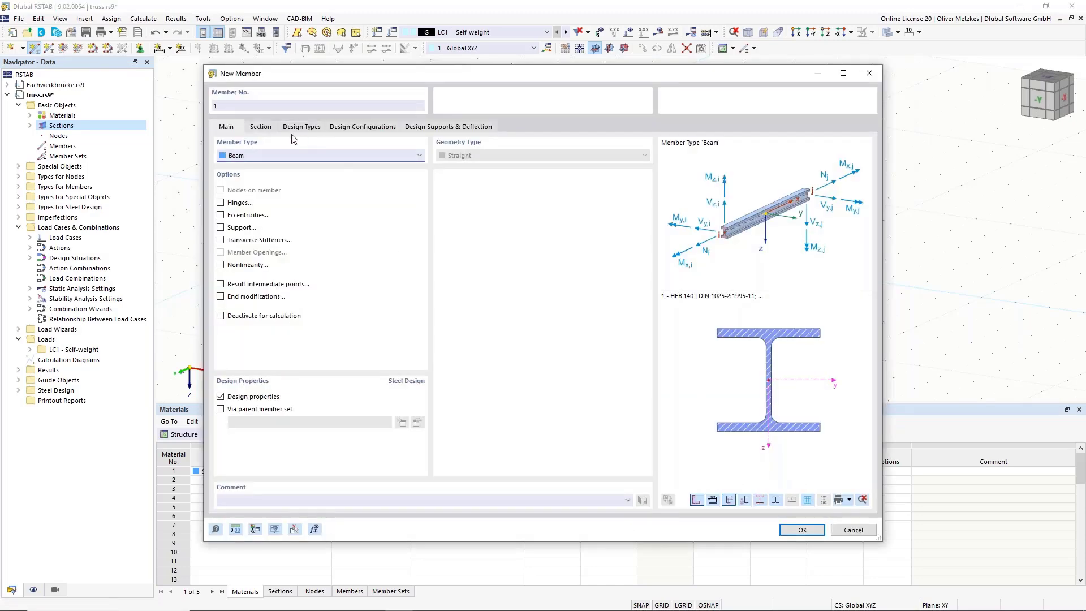
{"action": "left_click", "coordinate": [261, 127]}
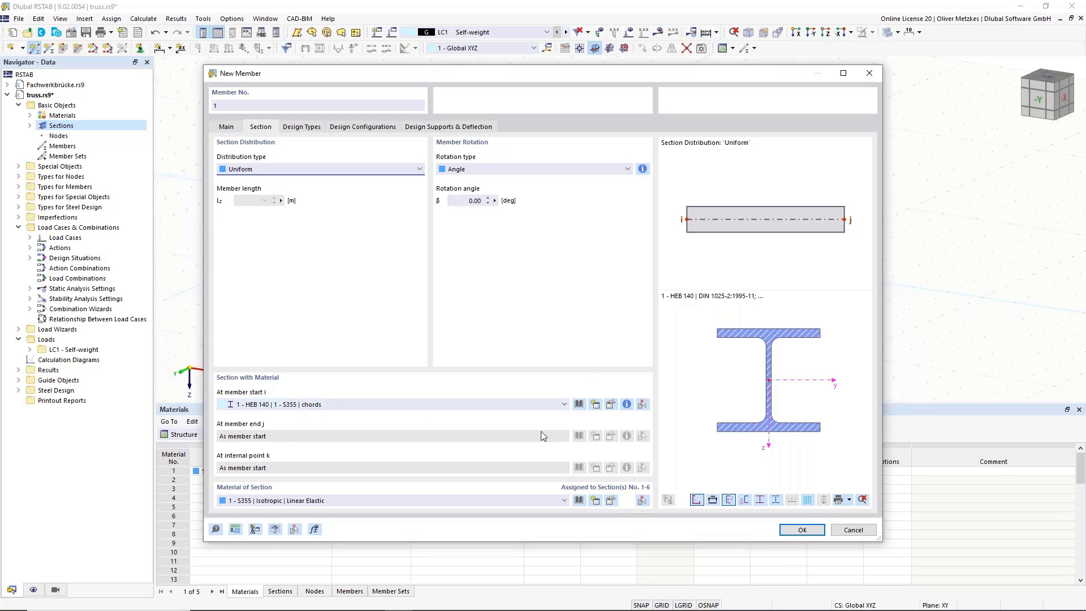
{"action": "left_click", "coordinate": [813, 533]}
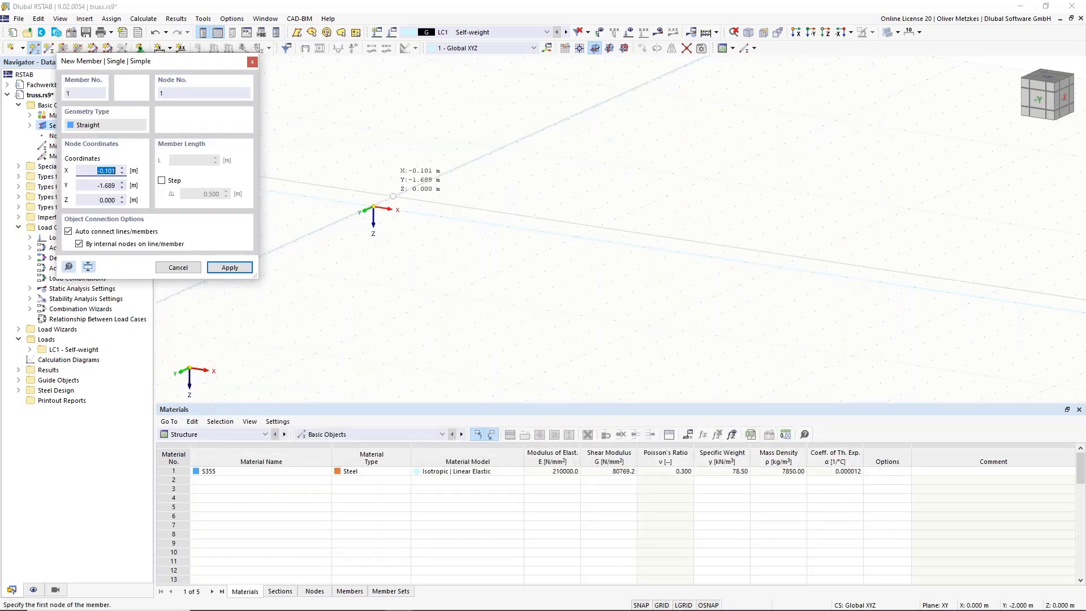
{"action": "left_click", "coordinate": [373, 208]}
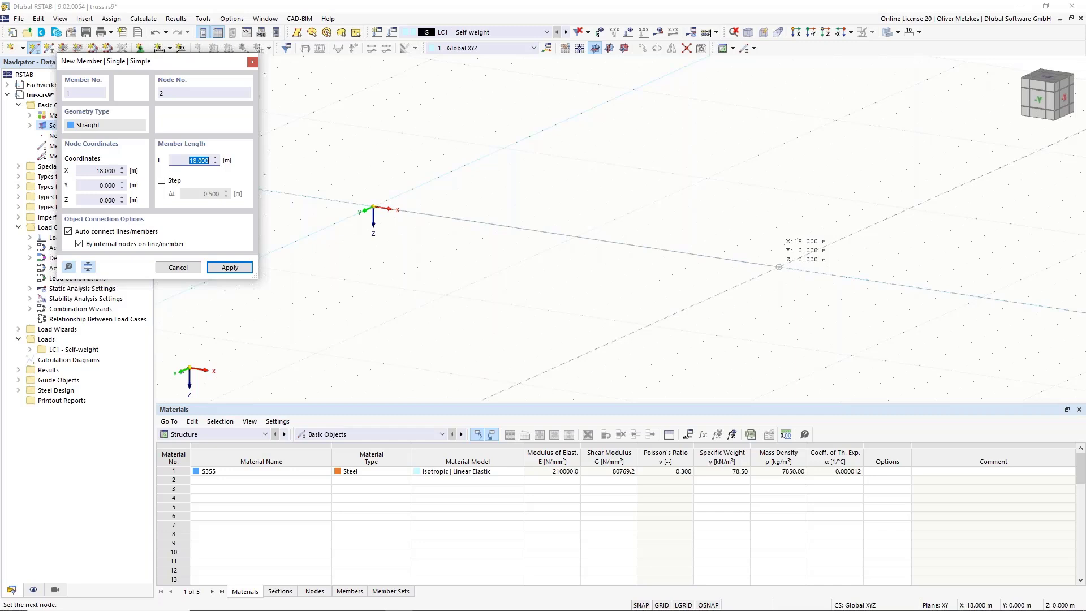
{"action": "key", "text": "Return"}
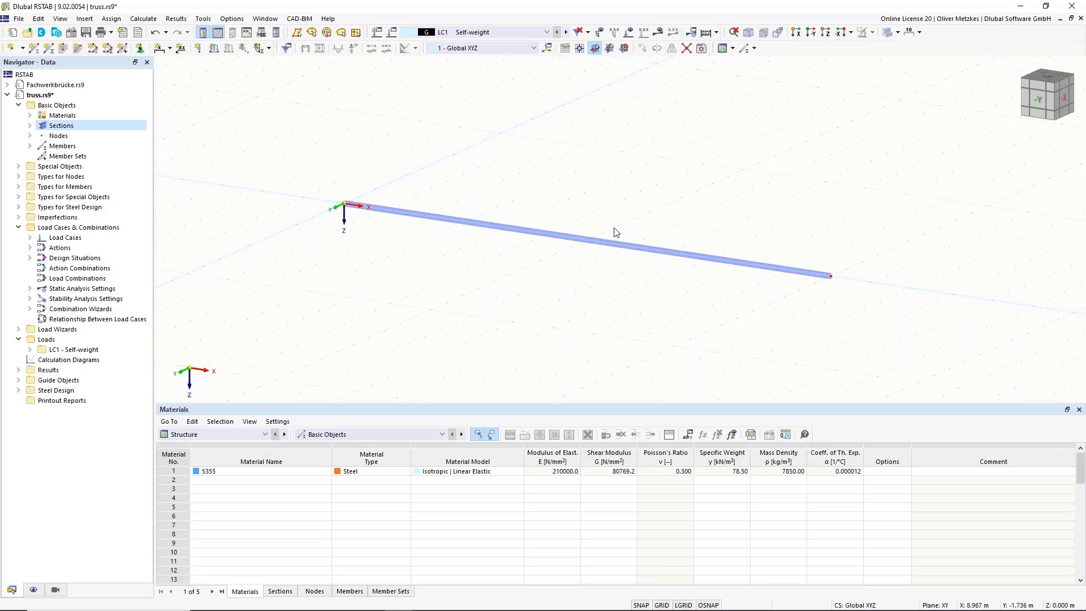
Step: Divide the 18 m bottom chord member using 11 intermediate nodes
{"action": "right_click", "coordinate": [561, 236]}
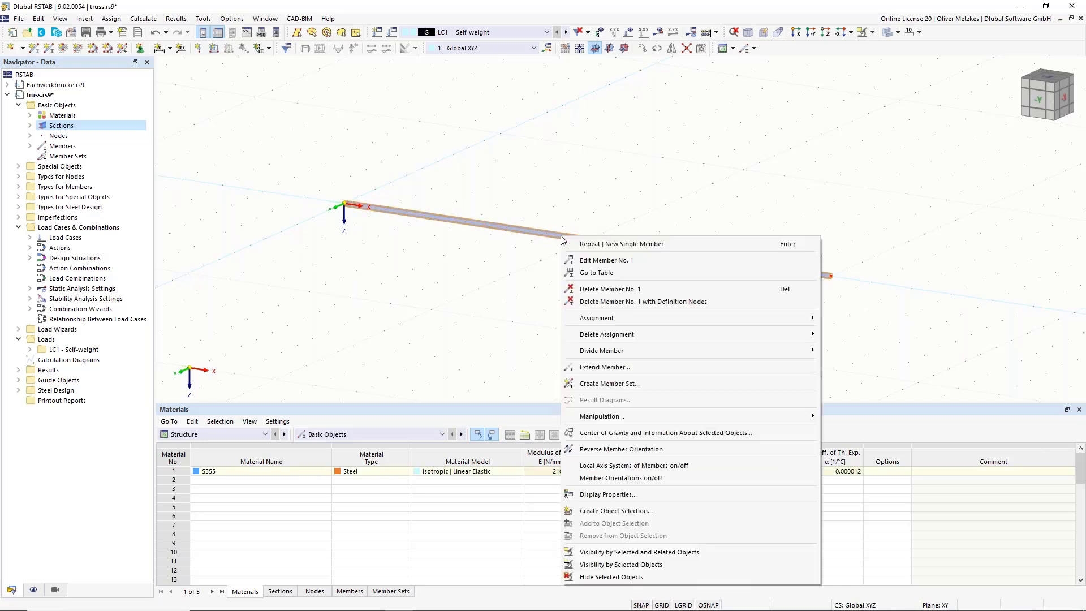
{"action": "mouse_move", "coordinate": [589, 355]}
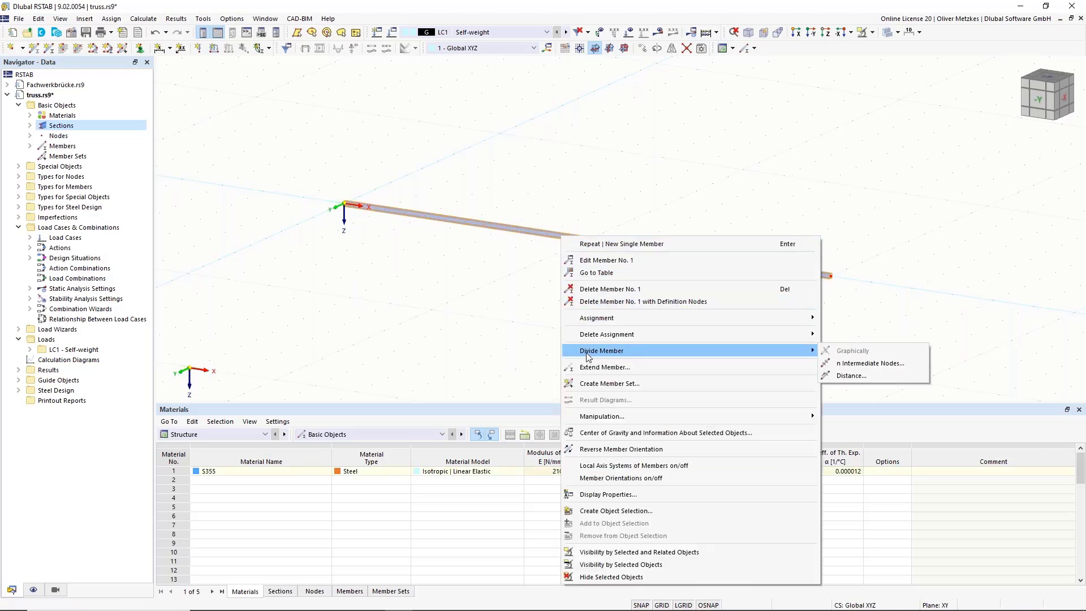
{"action": "left_click", "coordinate": [864, 364]}
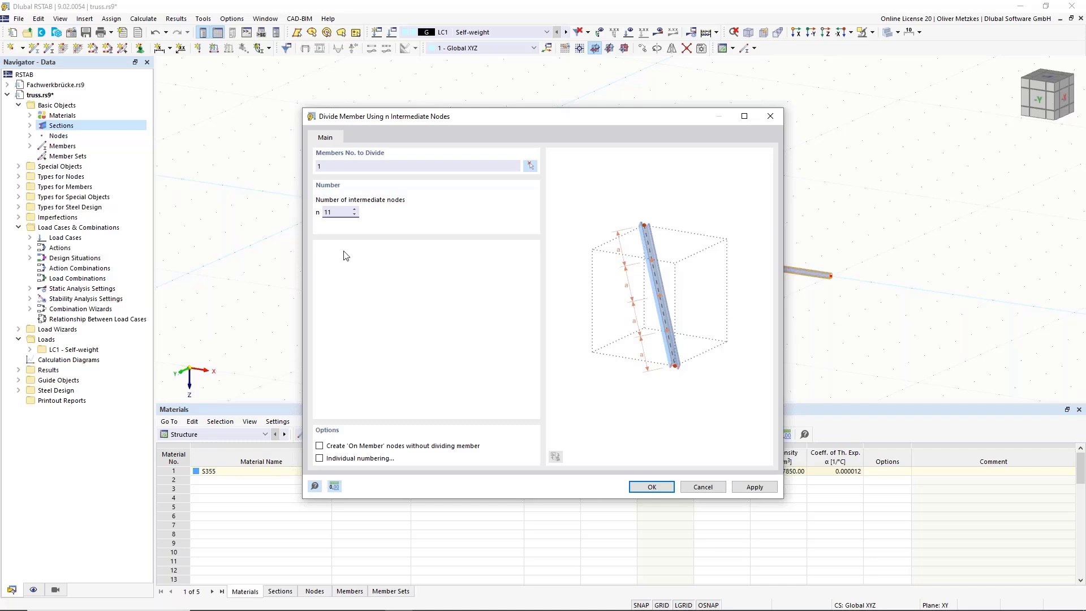
{"action": "left_click", "coordinate": [652, 487]}
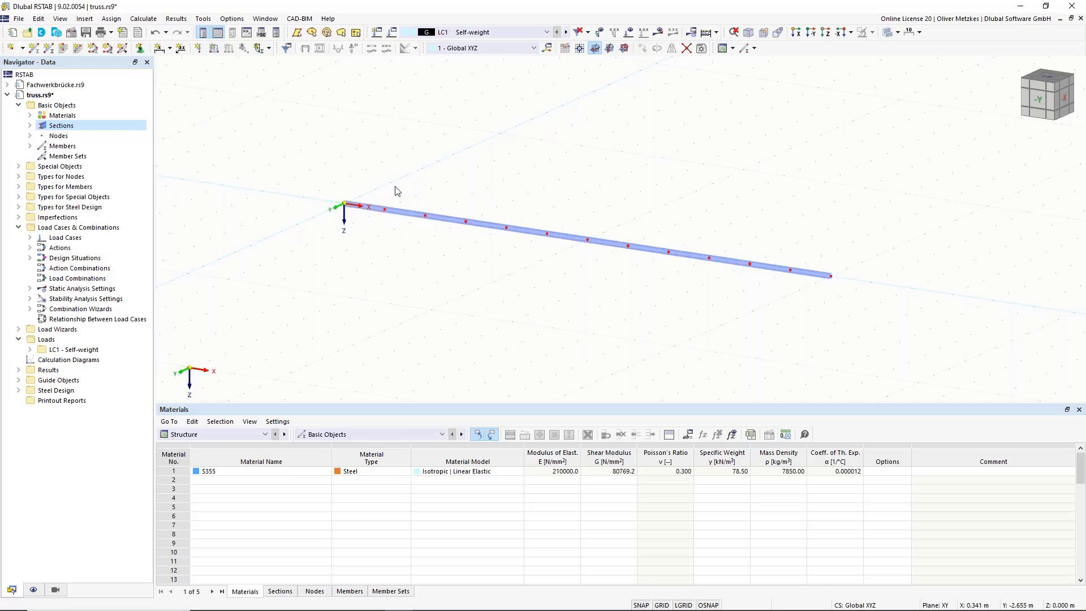
Step: Set up a copy of the entire divided chord displaced -1.5 m in Z, with step links connecting the nodes by members
{"action": "middle_click_drag", "start_coordinate": [594, 199], "coordinate": [573, 236]}
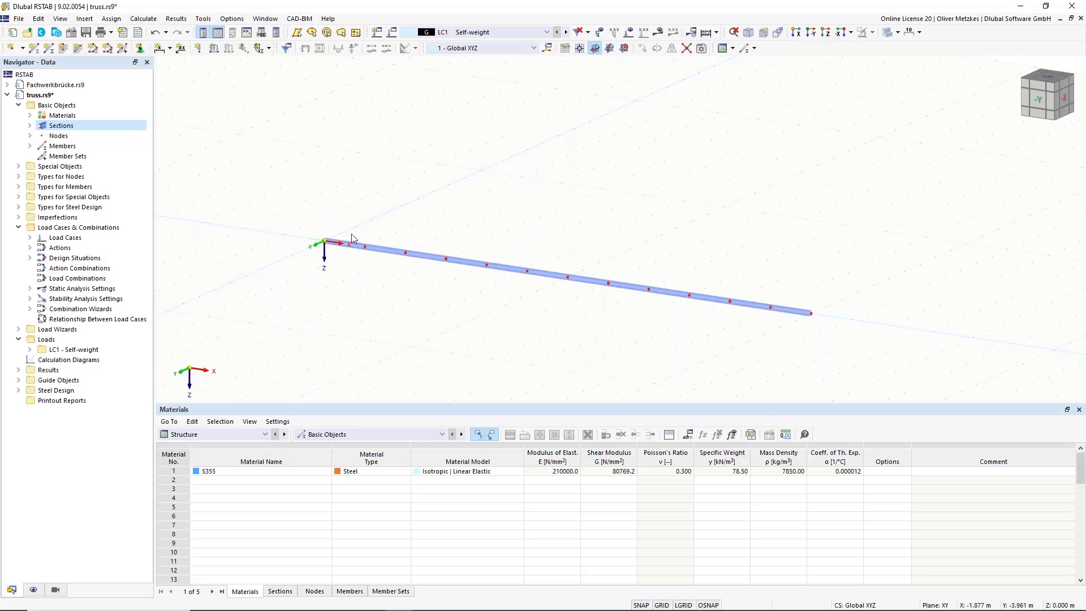
{"action": "left_click_drag", "start_coordinate": [273, 198], "coordinate": [851, 327]}
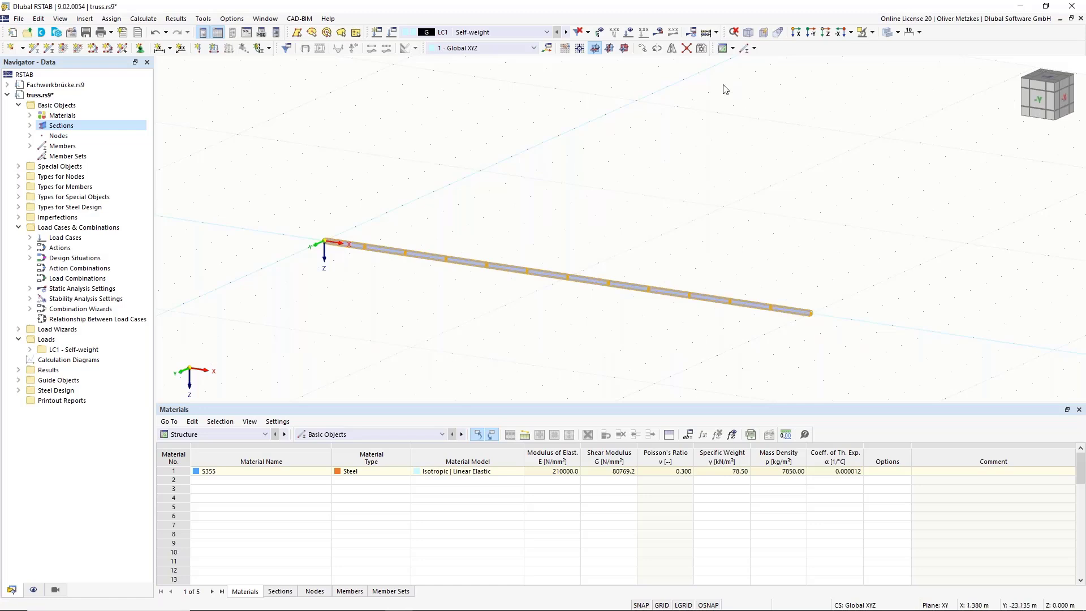
{"action": "left_click", "coordinate": [641, 51]}
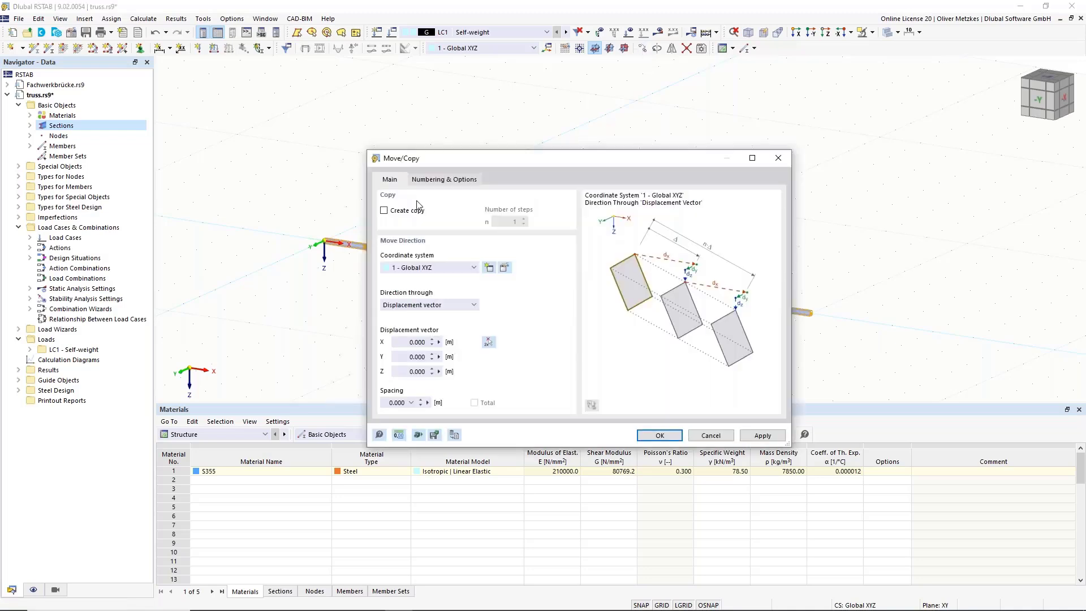
{"action": "left_click", "coordinate": [397, 213]}
{"action": "left_click", "coordinate": [404, 372]}
{"action": "type", "text": "-1,5"}
{"action": "left_click", "coordinate": [424, 356]}
{"action": "left_click", "coordinate": [455, 182]}
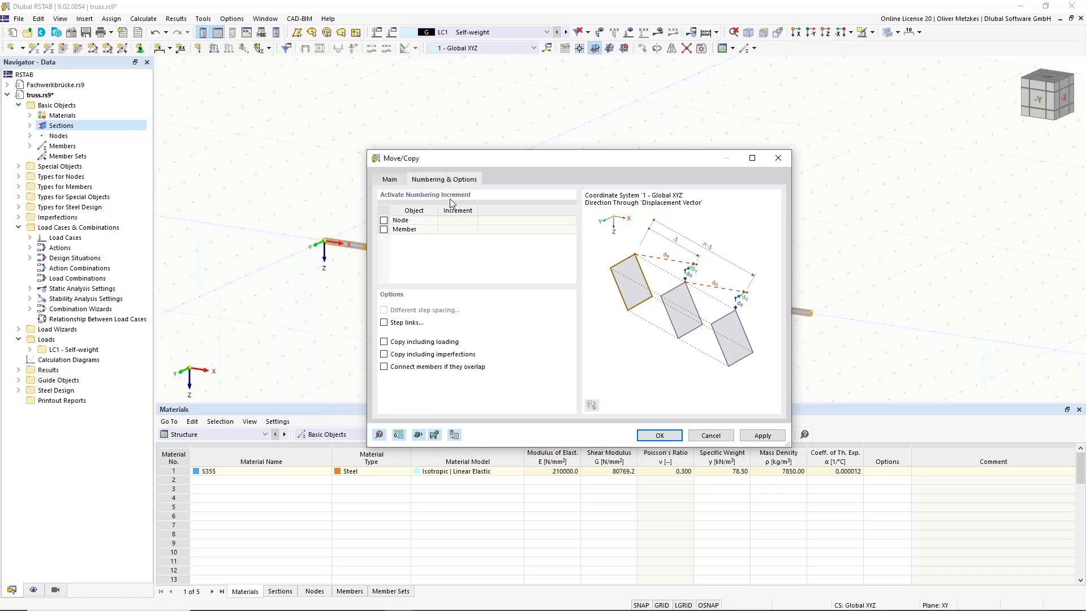
{"action": "left_click", "coordinate": [384, 322]}
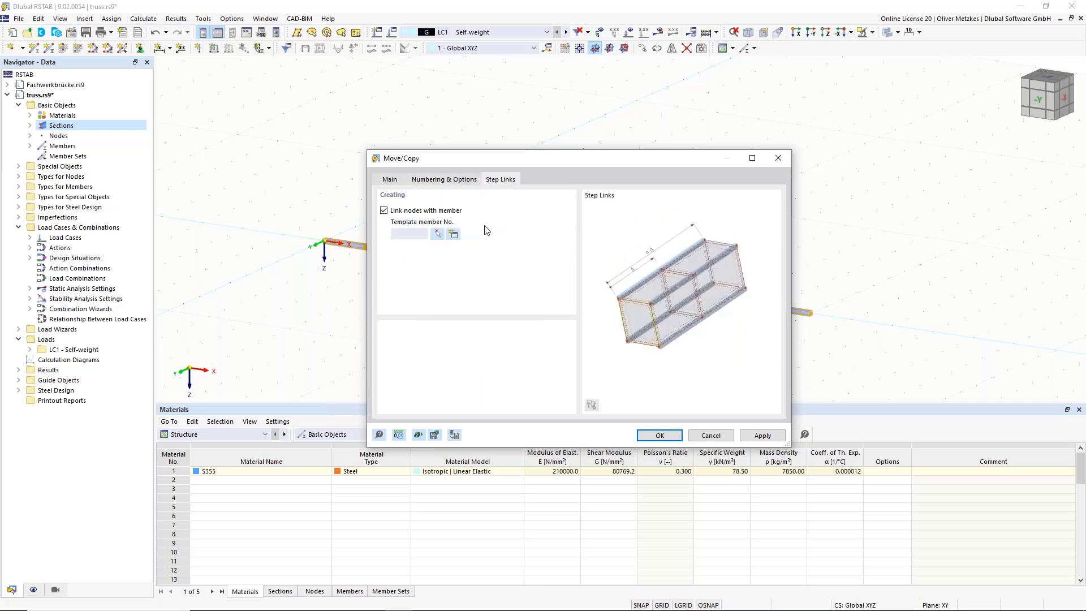
{"action": "left_click_drag", "start_coordinate": [518, 161], "coordinate": [645, 145]}
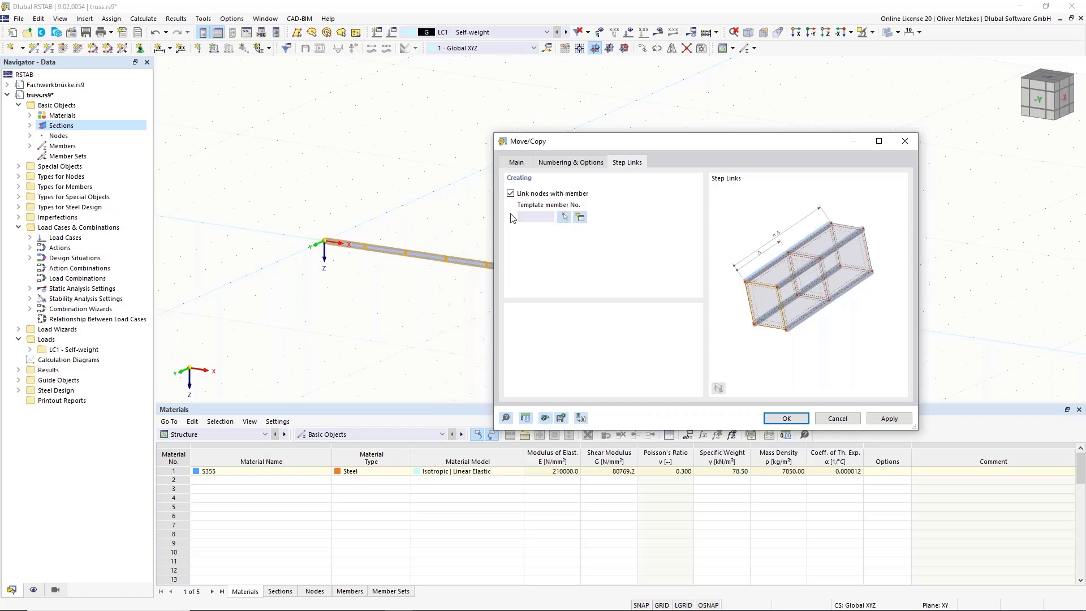
Step: Define the step-link template member as a Truss with the HEA 100 verticals section, and create the top chord copy with its verticals
{"action": "left_click", "coordinate": [580, 217]}
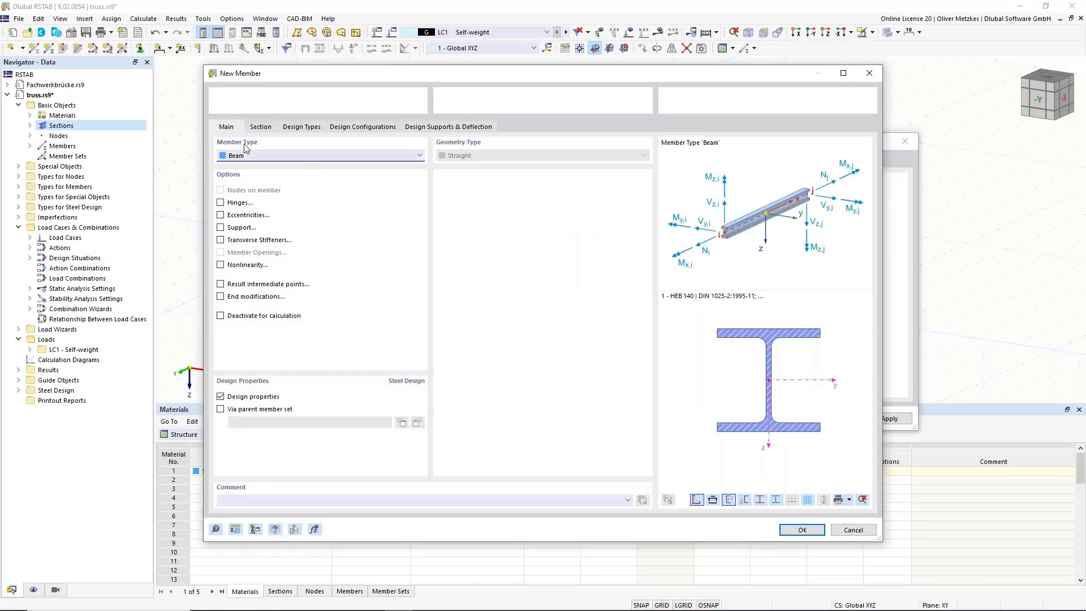
{"action": "left_click", "coordinate": [260, 160]}
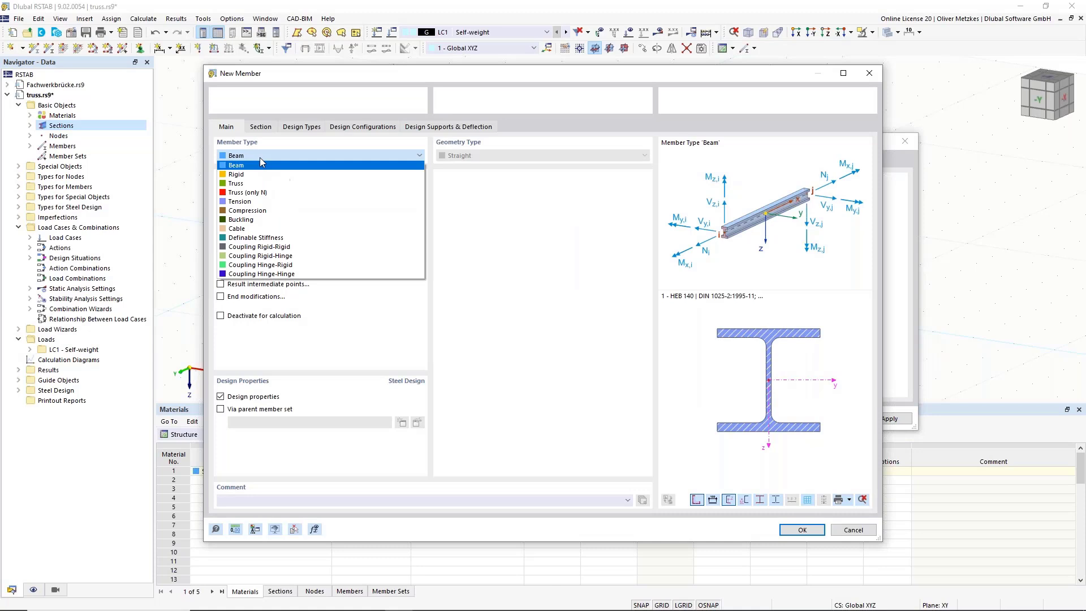
{"action": "left_click", "coordinate": [250, 187]}
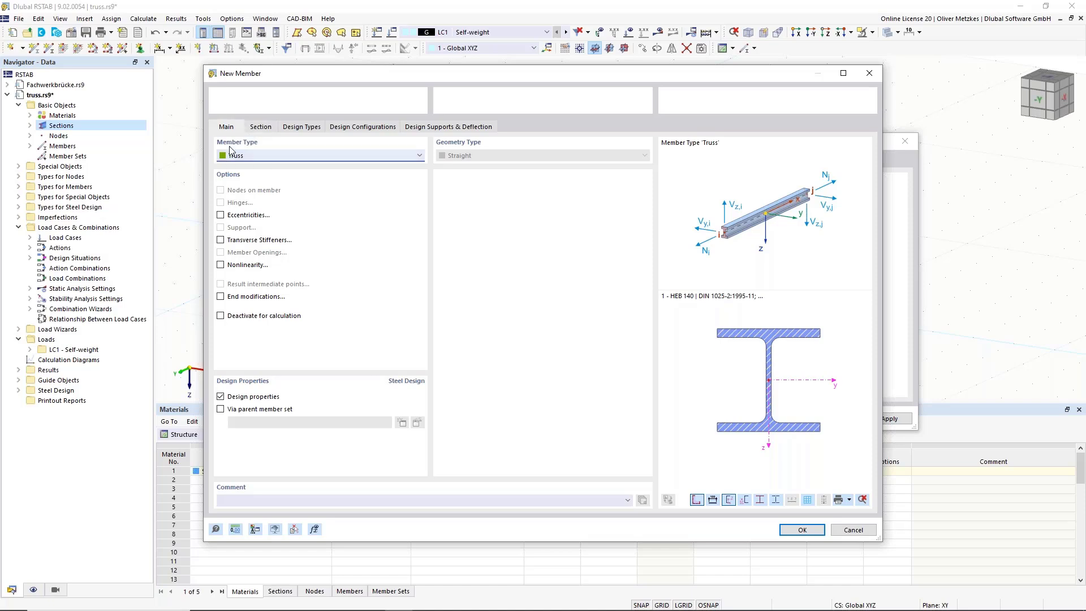
{"action": "left_click", "coordinate": [263, 130]}
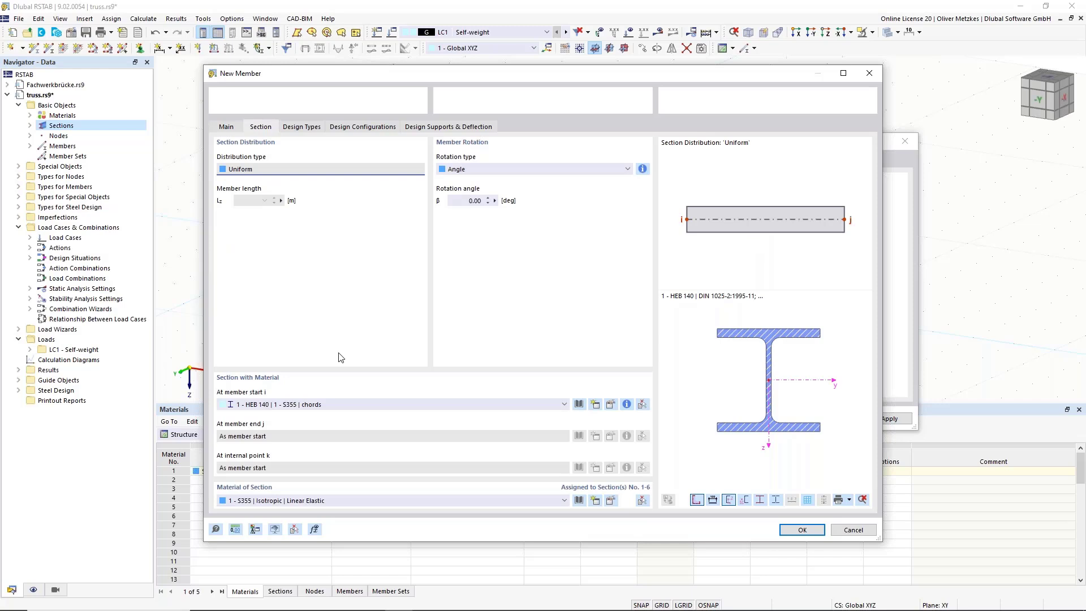
{"action": "left_click", "coordinate": [328, 404]}
{"action": "left_click", "coordinate": [302, 421]}
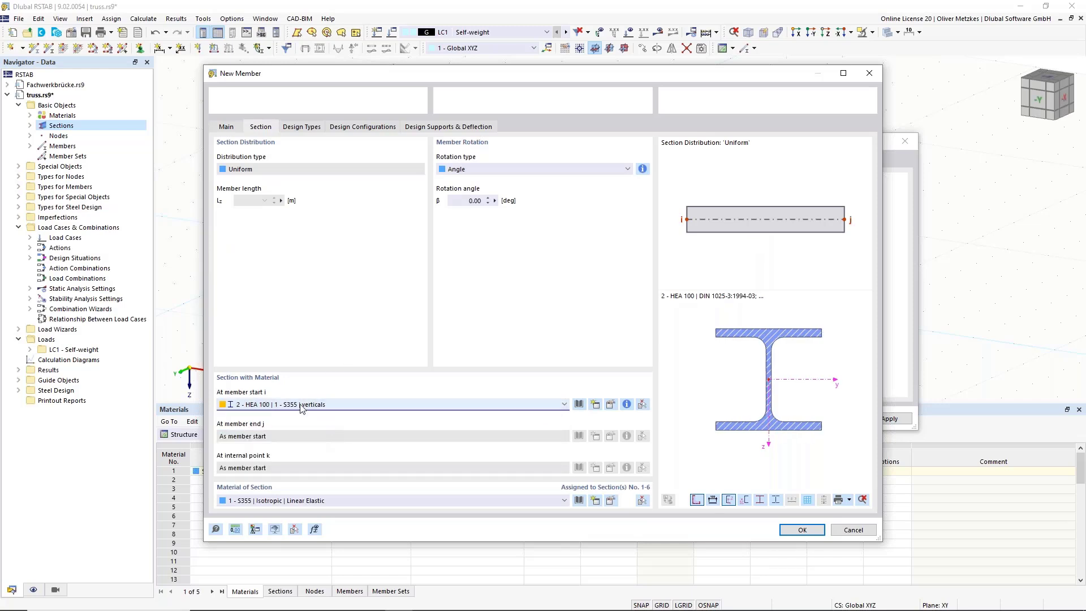
{"action": "left_click", "coordinate": [802, 530]}
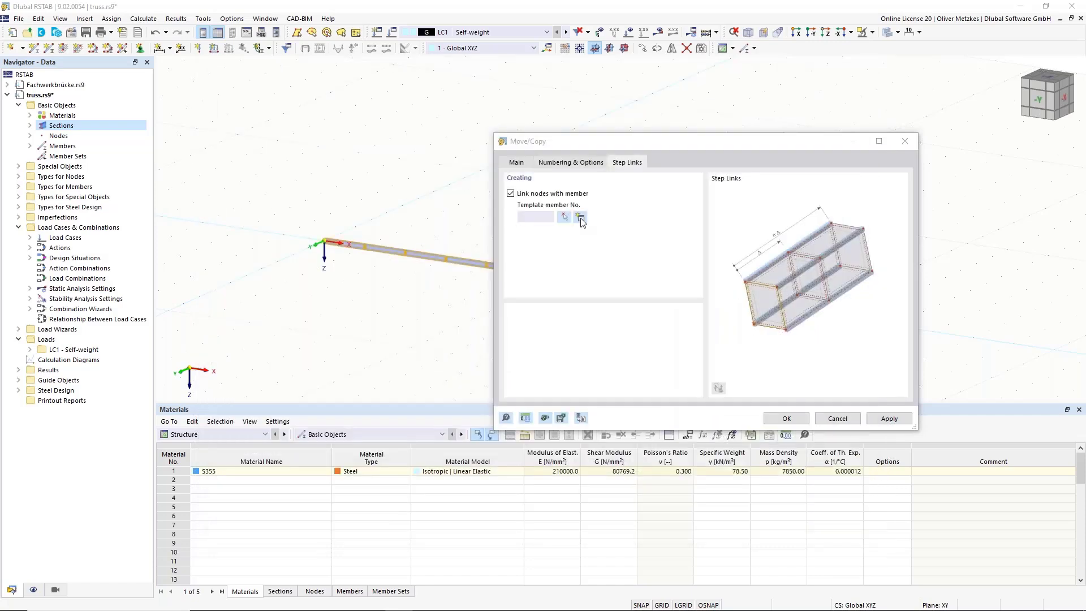
{"action": "left_click", "coordinate": [796, 419]}
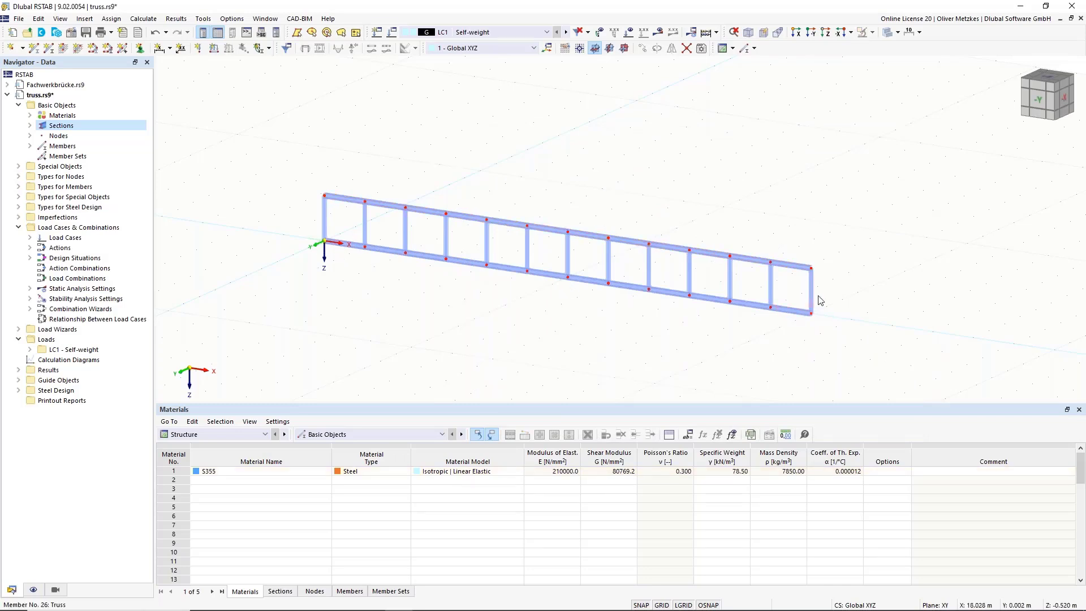
{"action": "scroll", "coordinate": [727, 264], "scroll_direction": "up", "scroll_amount": 5}
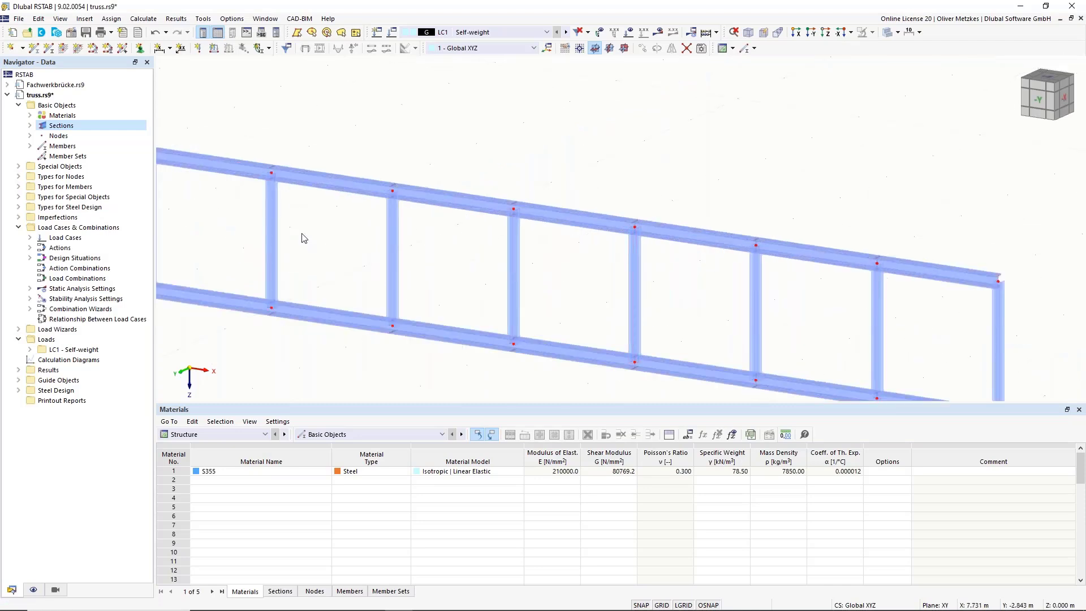
{"action": "scroll", "coordinate": [308, 233], "scroll_direction": "down", "scroll_amount": 5}
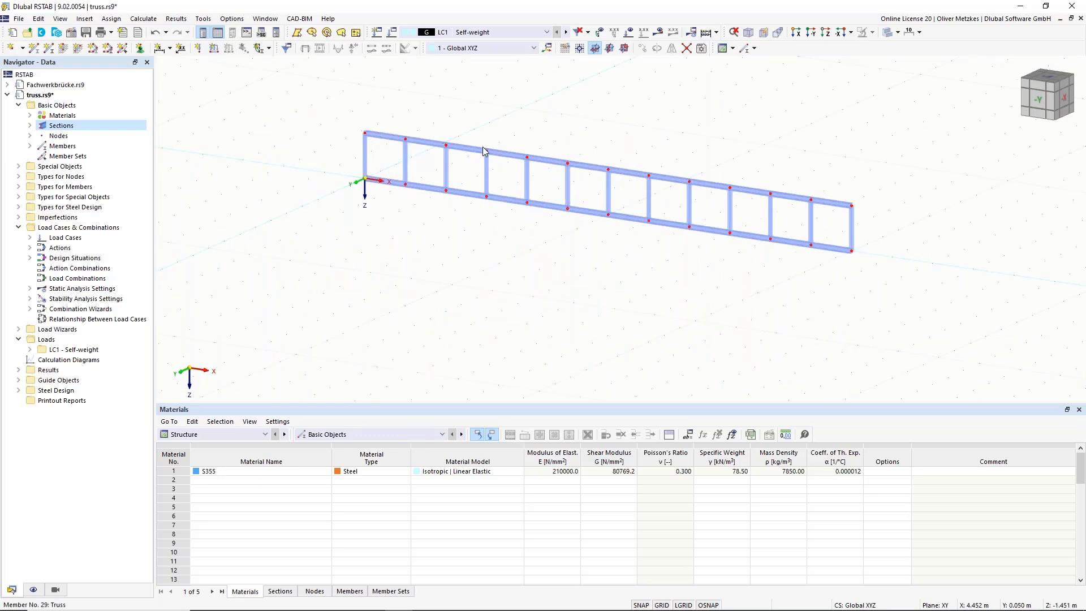
Step: Draw a Truss member with the HEA 100 diagonals section across the first bay, from the upper end node to the lower chord node at X = 1.5 m
{"action": "scroll", "coordinate": [441, 192], "scroll_direction": "up", "scroll_amount": 3}
{"action": "middle_click_drag", "start_coordinate": [572, 247], "coordinate": [630, 276]}
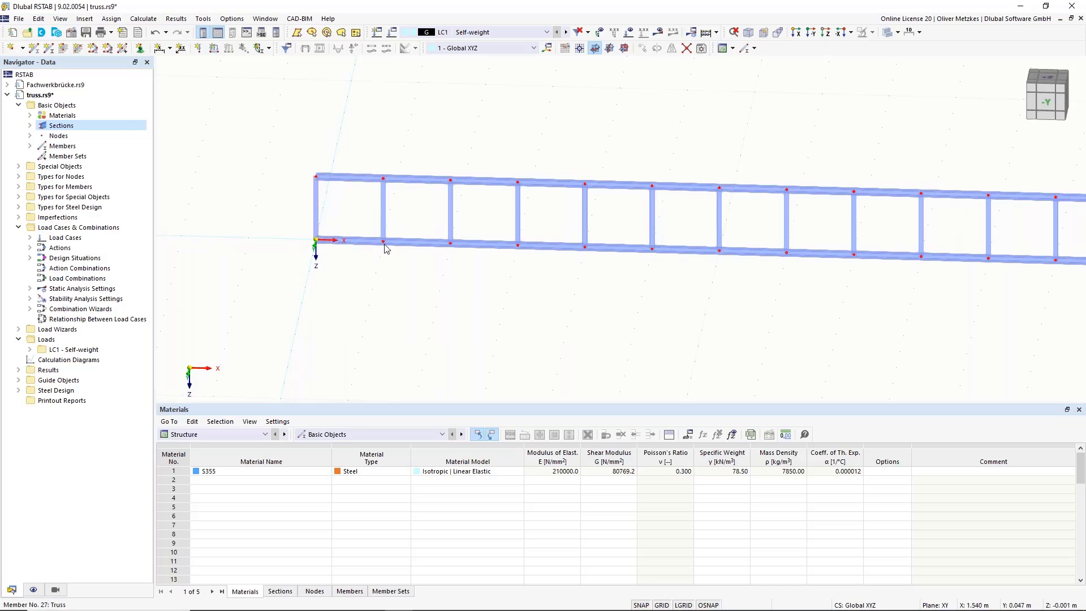
{"action": "left_click", "coordinate": [38, 52]}
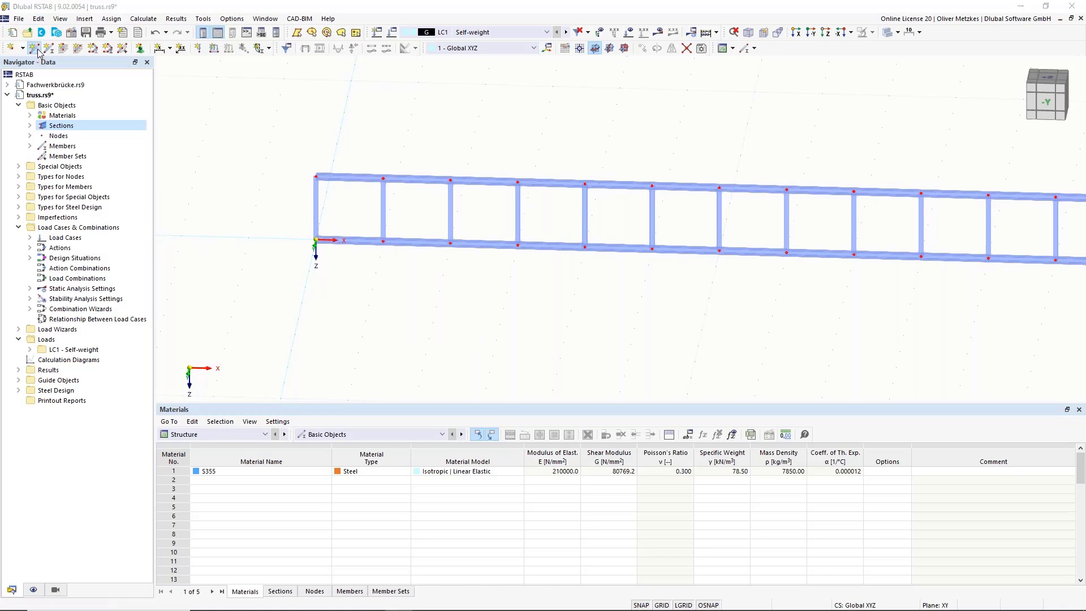
{"action": "left_click", "coordinate": [264, 156]}
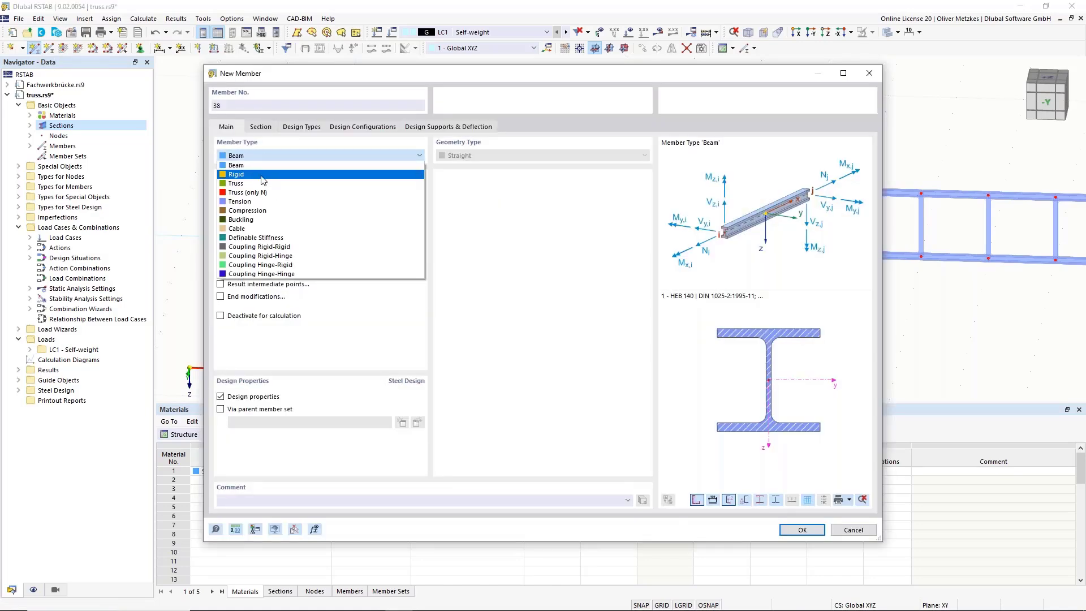
{"action": "left_click", "coordinate": [257, 184]}
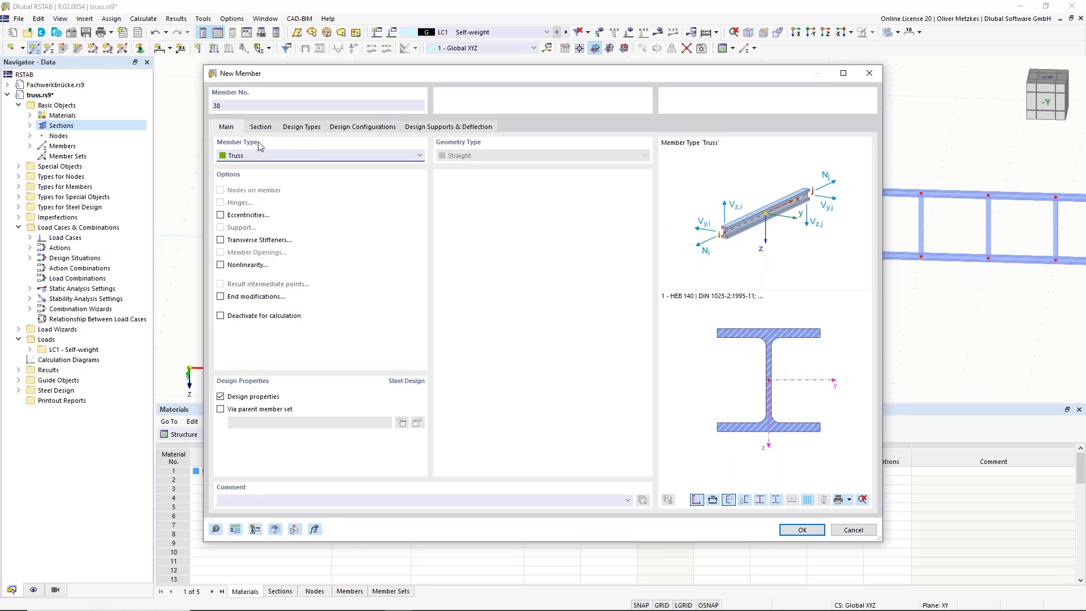
{"action": "left_click", "coordinate": [265, 128]}
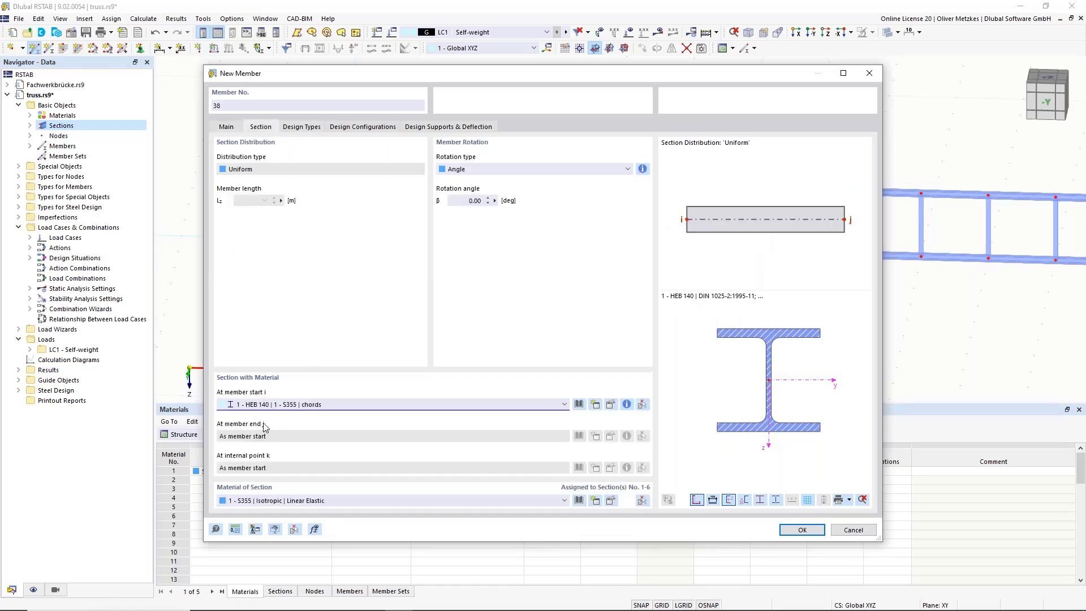
{"action": "left_click", "coordinate": [329, 406]}
{"action": "left_click", "coordinate": [321, 432]}
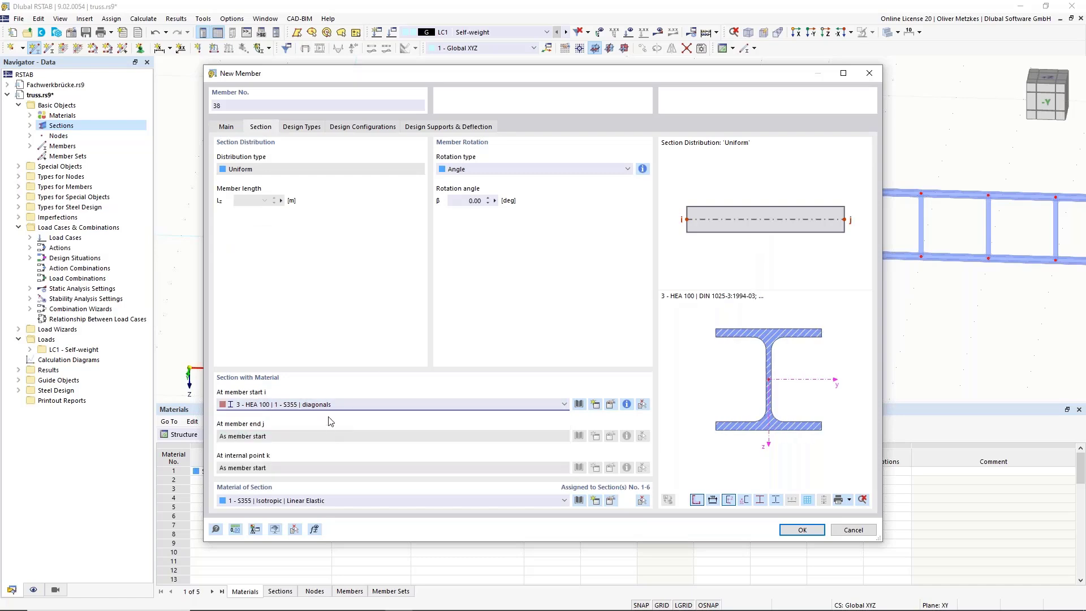
{"action": "left_click", "coordinate": [810, 531]}
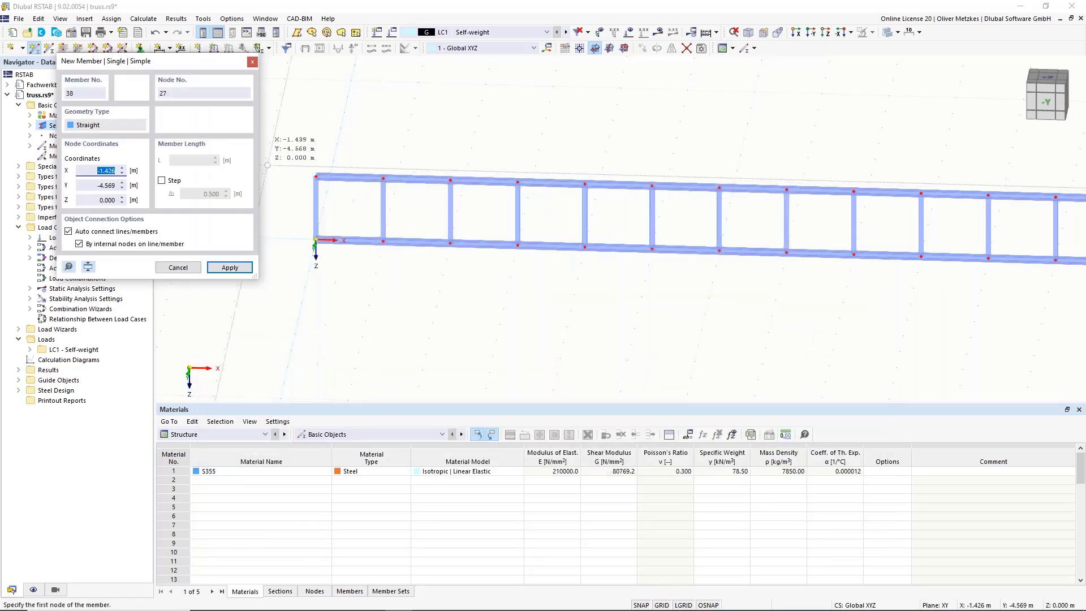
{"action": "left_click", "coordinate": [316, 176]}
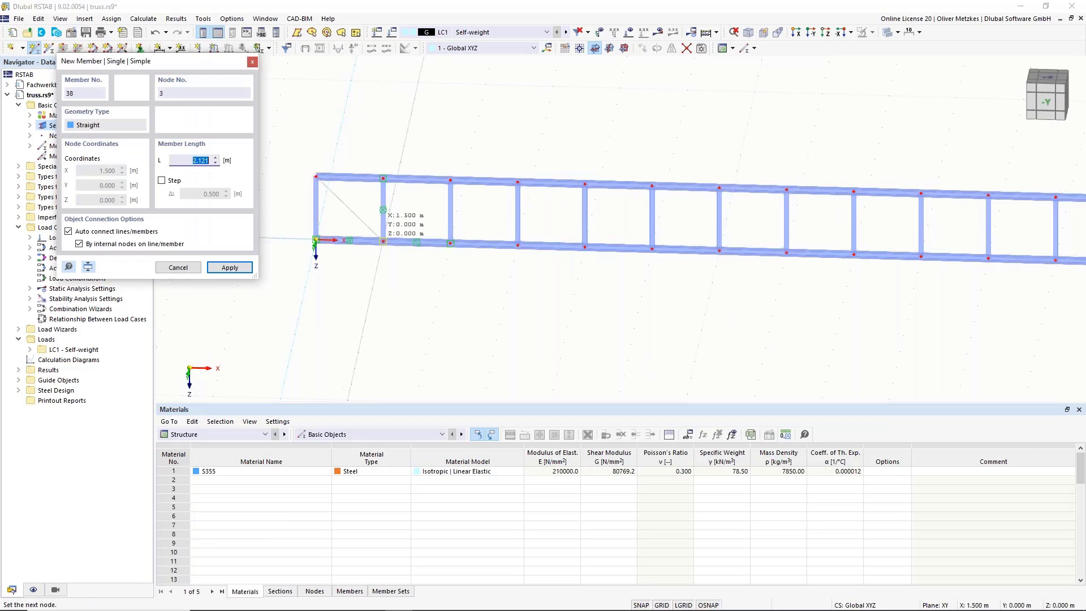
{"action": "left_click", "coordinate": [382, 241]}
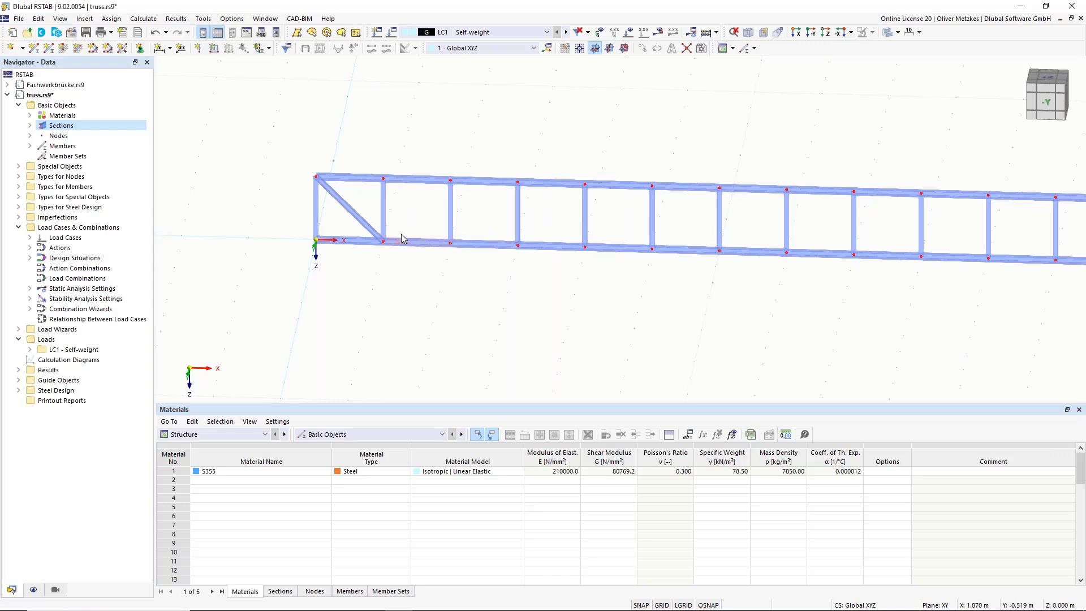
Step: Copy the first diagonal 1.5 m along X, and copy the resulting pair along the girder until the first six bays have diagonals
{"action": "middle_click_drag", "start_coordinate": [352, 142], "coordinate": [321, 169]}
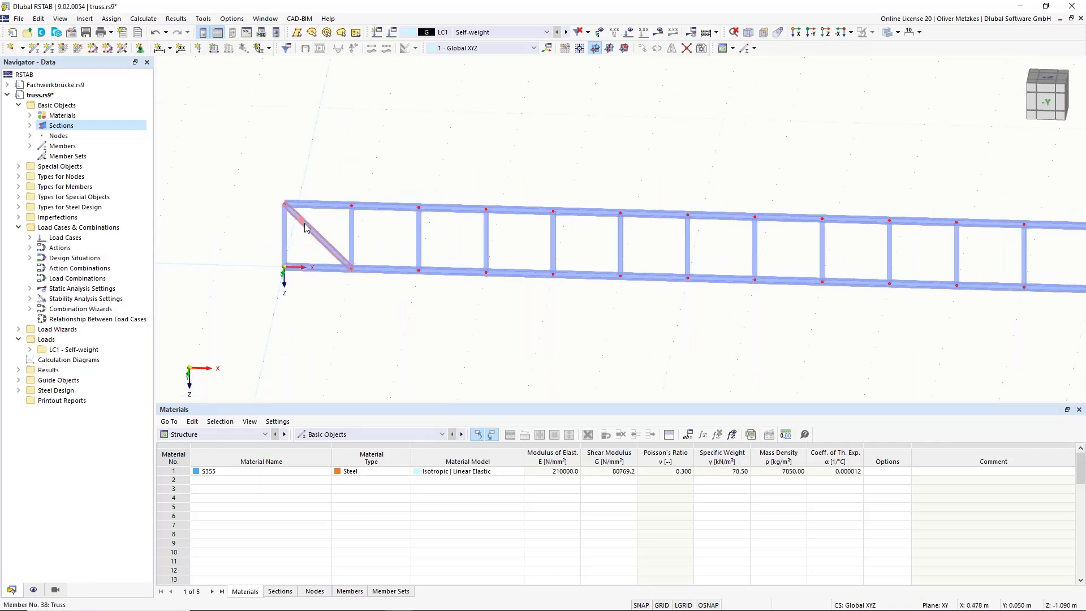
{"action": "left_click_drag", "start_coordinate": [305, 228], "coordinate": [352, 213]}
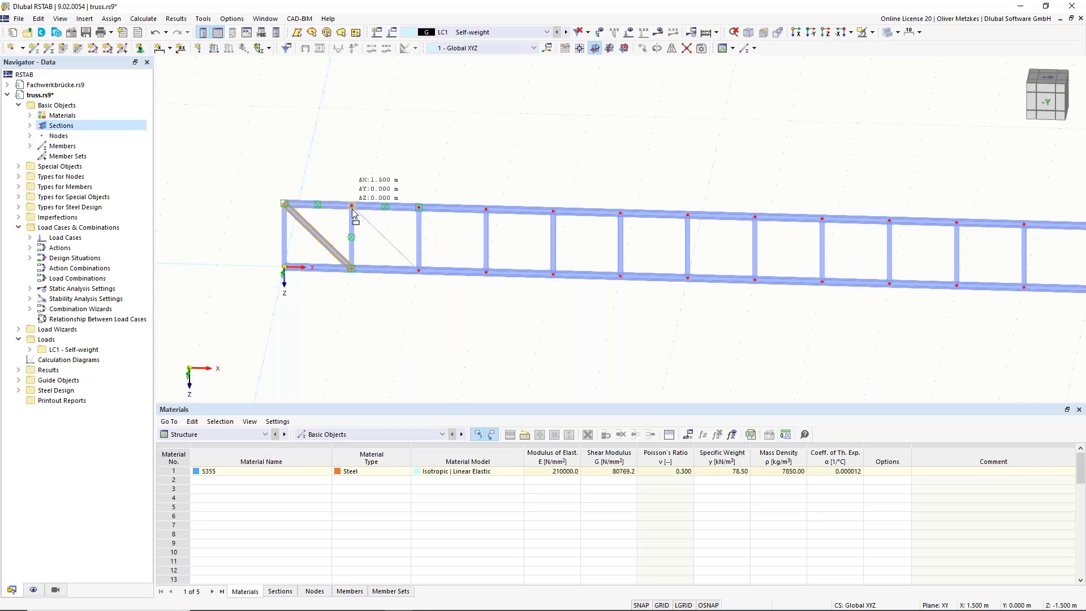
{"action": "left_click_drag", "start_coordinate": [352, 213], "coordinate": [354, 213], "text": "ctrl"}
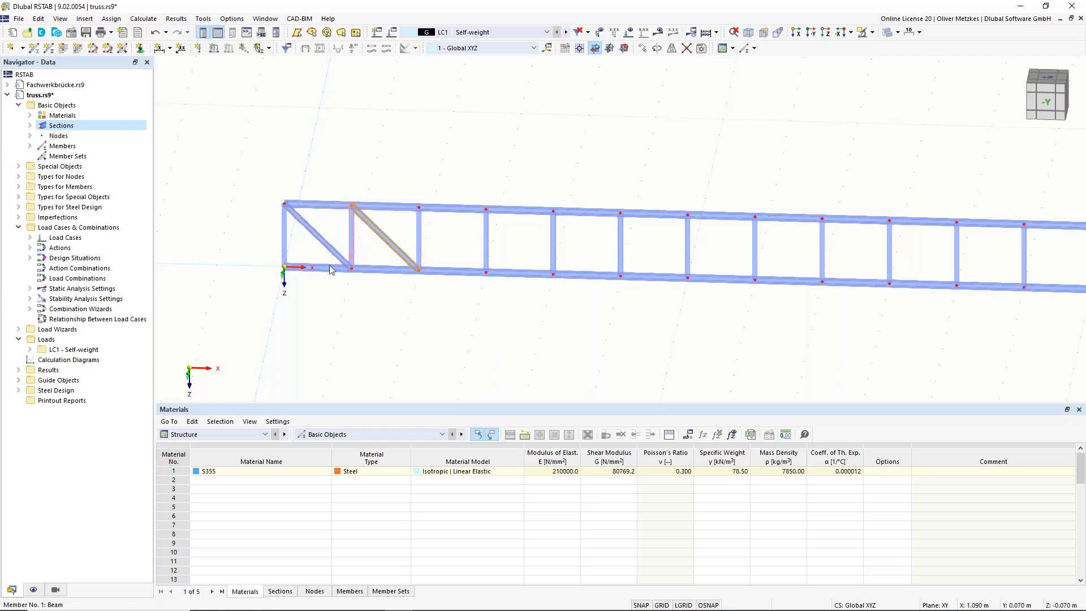
{"action": "left_click", "coordinate": [315, 235], "text": "ctrl"}
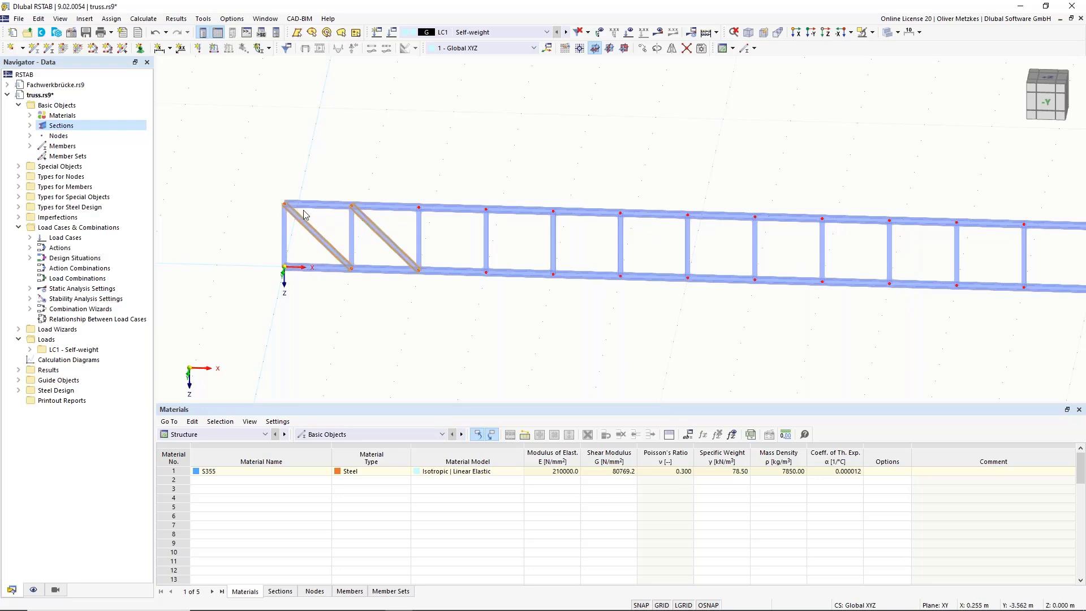
{"action": "left_click_drag", "start_coordinate": [316, 237], "coordinate": [555, 219]}
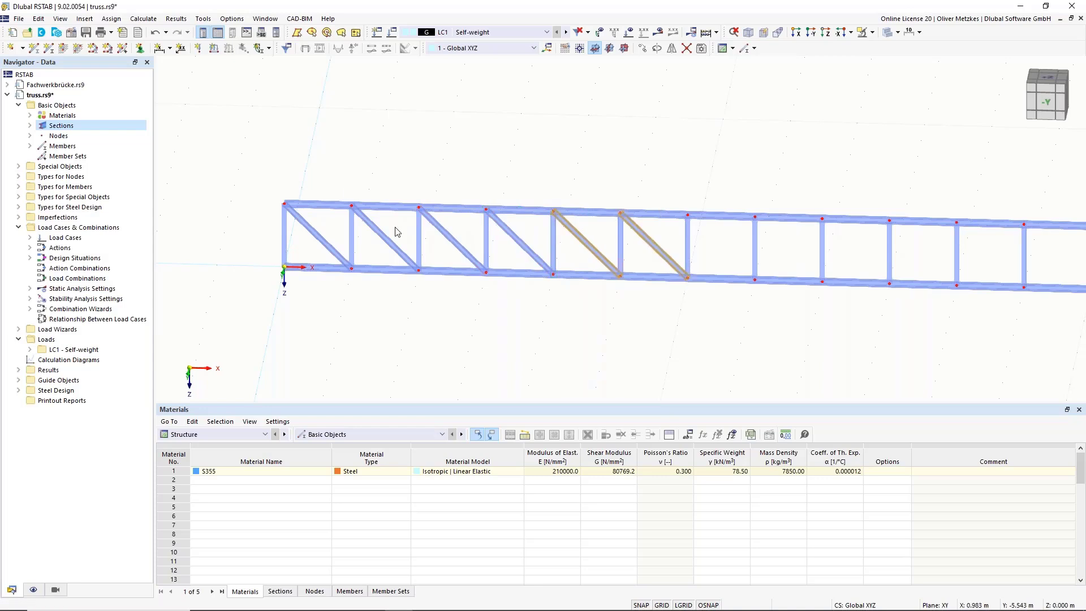
Step: Mirror a copy of the six diagonals about the YZ plane through the bottom chord's middle node at X = 9 m
{"action": "scroll", "coordinate": [586, 273], "scroll_direction": "down", "scroll_amount": 1}
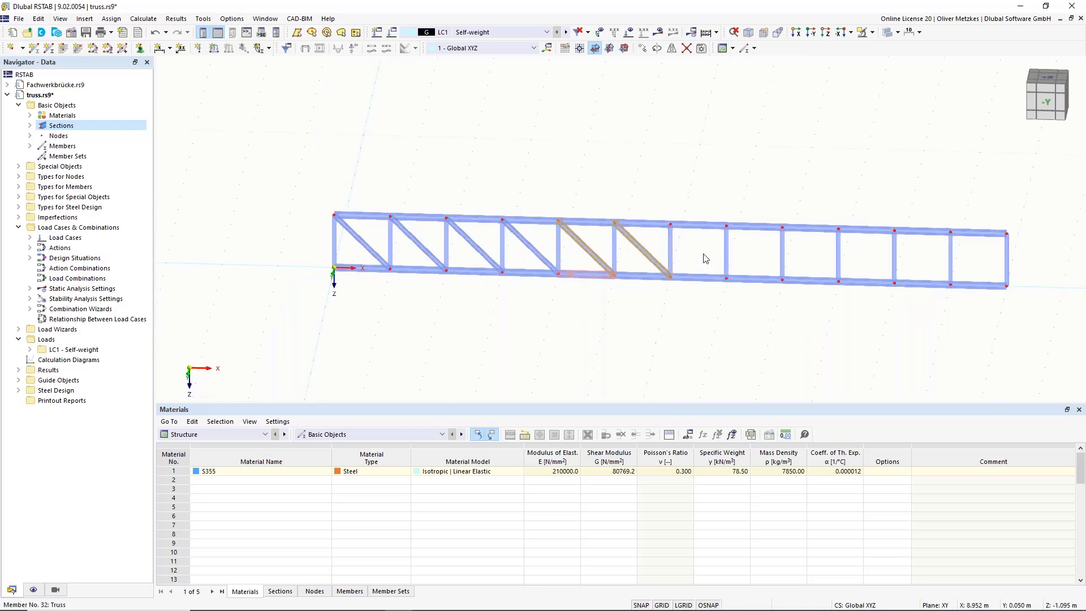
{"action": "left_click", "coordinate": [534, 256]}
{"action": "left_click", "coordinate": [484, 254]}
{"action": "left_click", "coordinate": [425, 250]}
{"action": "left_click", "coordinate": [364, 254]}
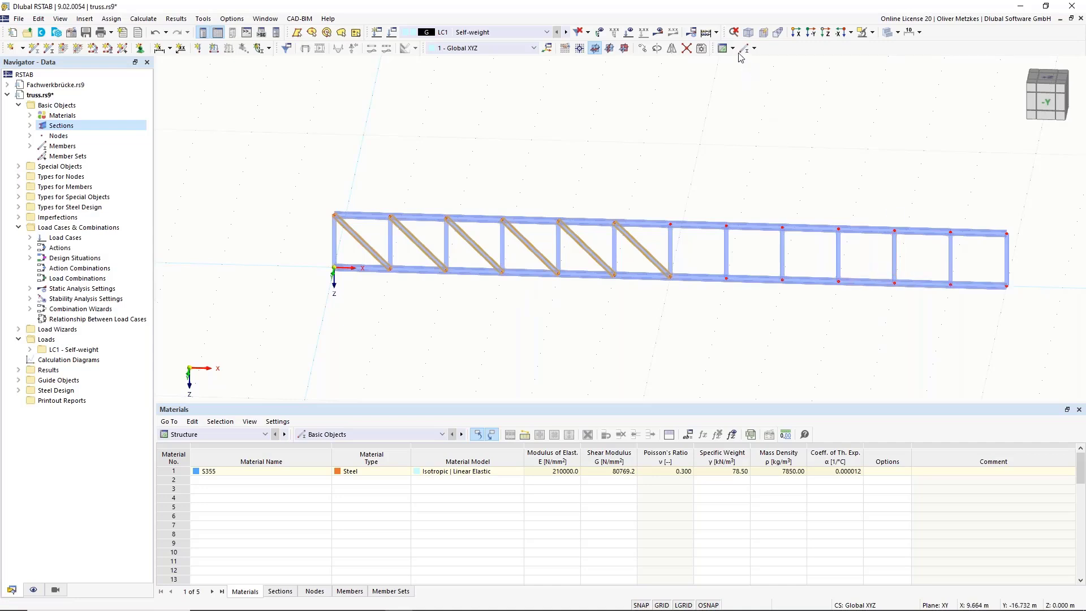
{"action": "left_click", "coordinate": [671, 49]}
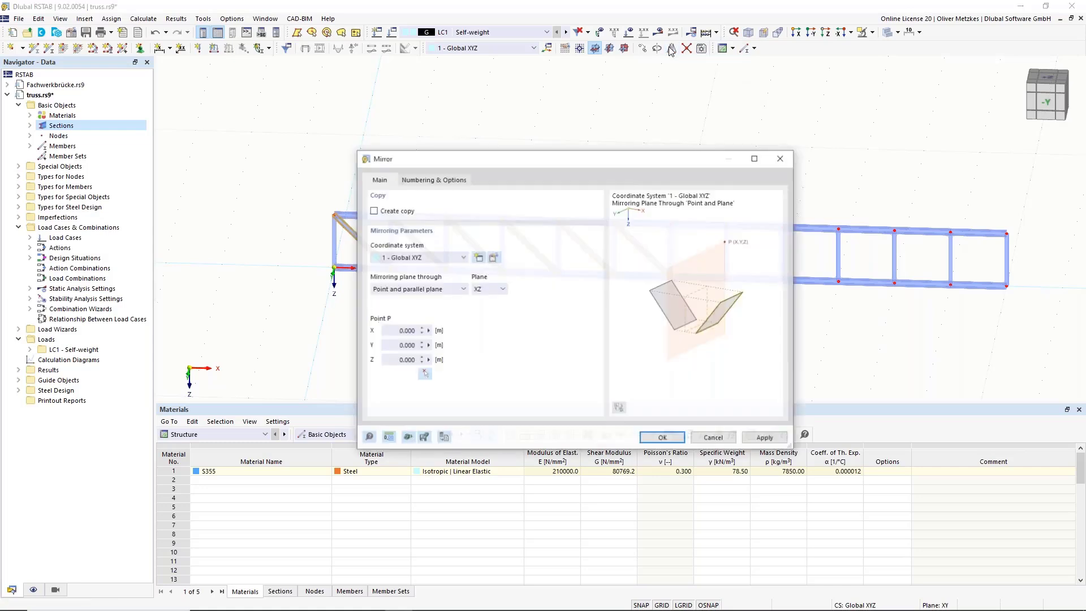
{"action": "left_click", "coordinate": [389, 216]}
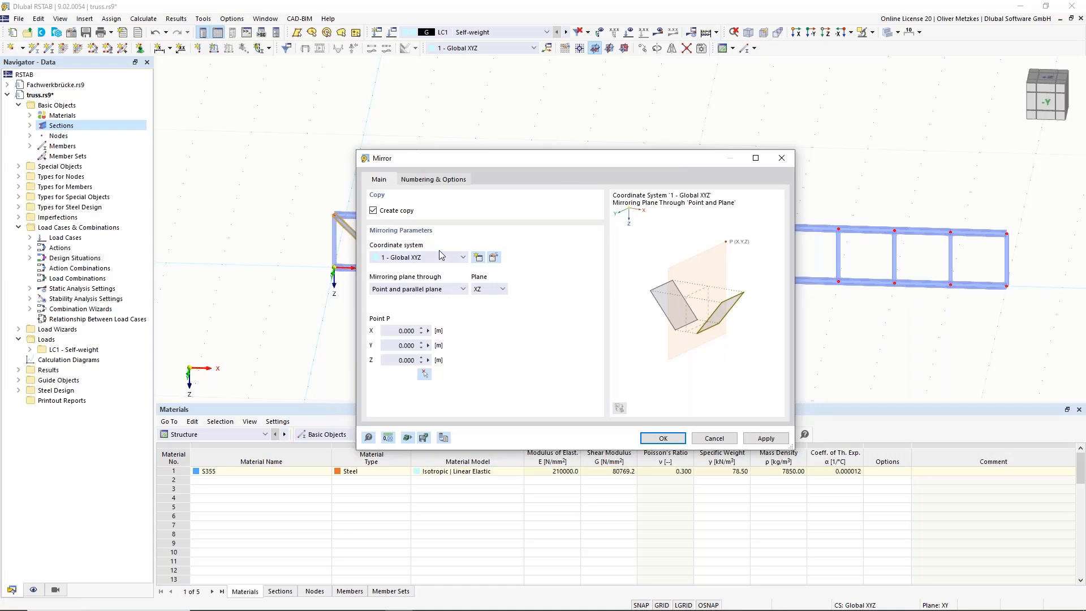
{"action": "left_click", "coordinate": [500, 289]}
{"action": "left_click", "coordinate": [490, 309]}
{"action": "left_click", "coordinate": [425, 375]}
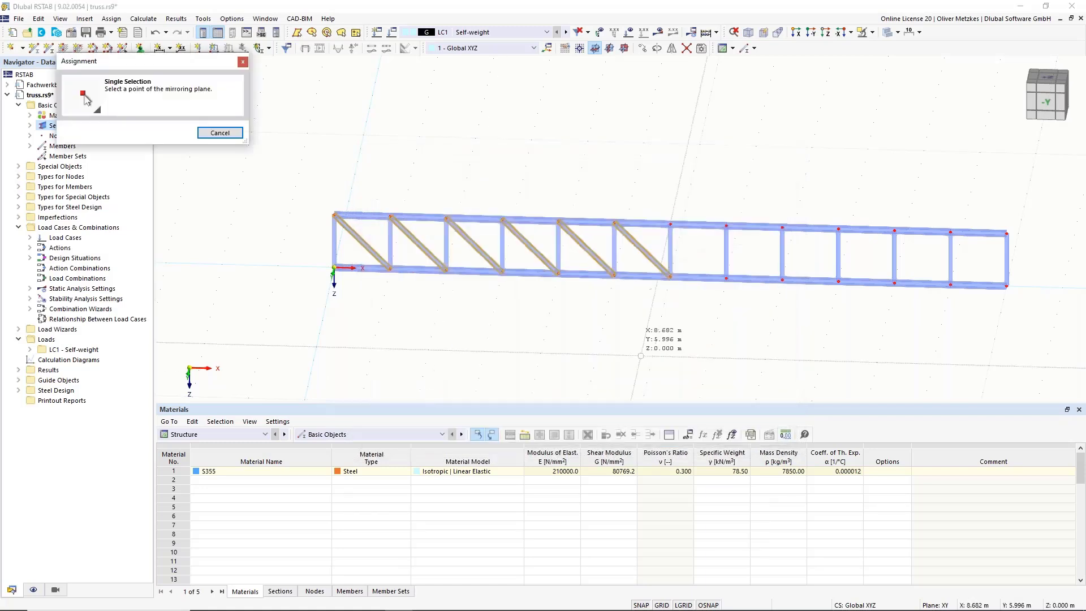
{"action": "left_click", "coordinate": [670, 277]}
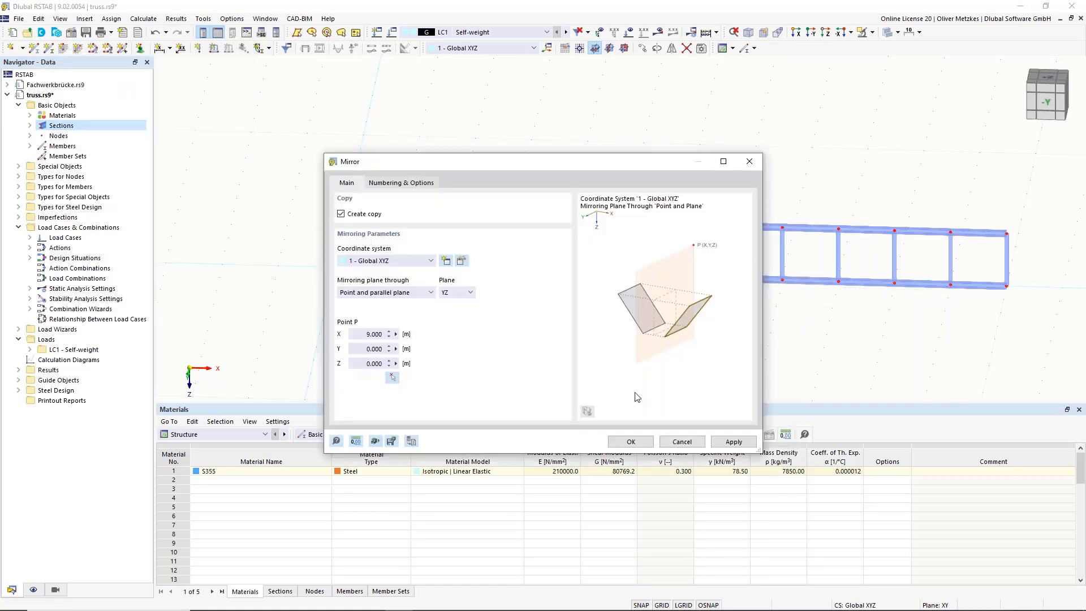
{"action": "left_click", "coordinate": [645, 442]}
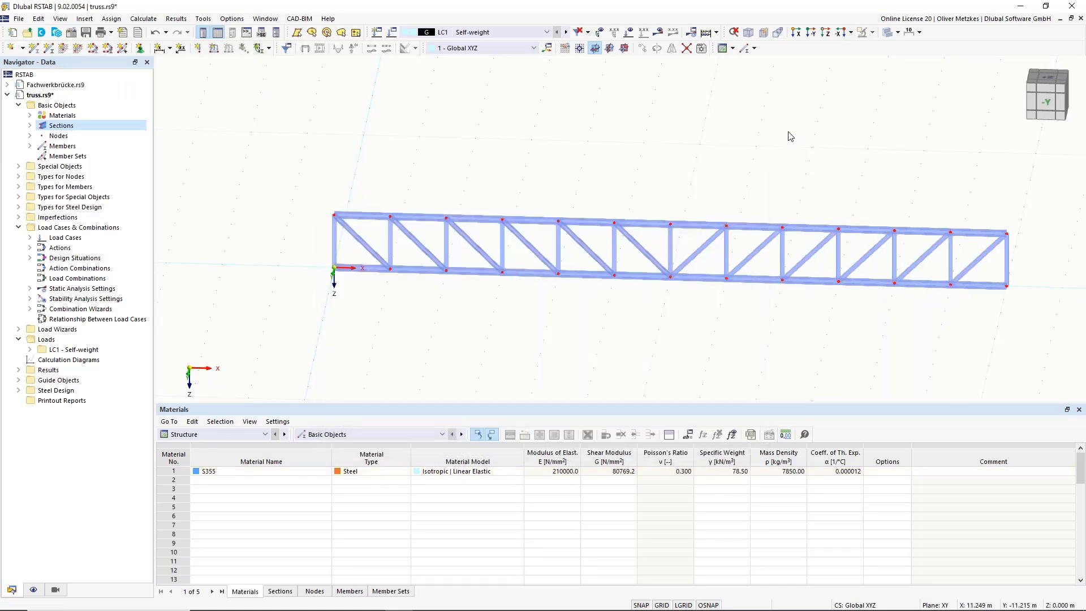
Step: Copy the complete truss girder 2 m in the Y direction to form the second, parallel girder
{"action": "middle_click_drag", "start_coordinate": [803, 148], "coordinate": [711, 132]}
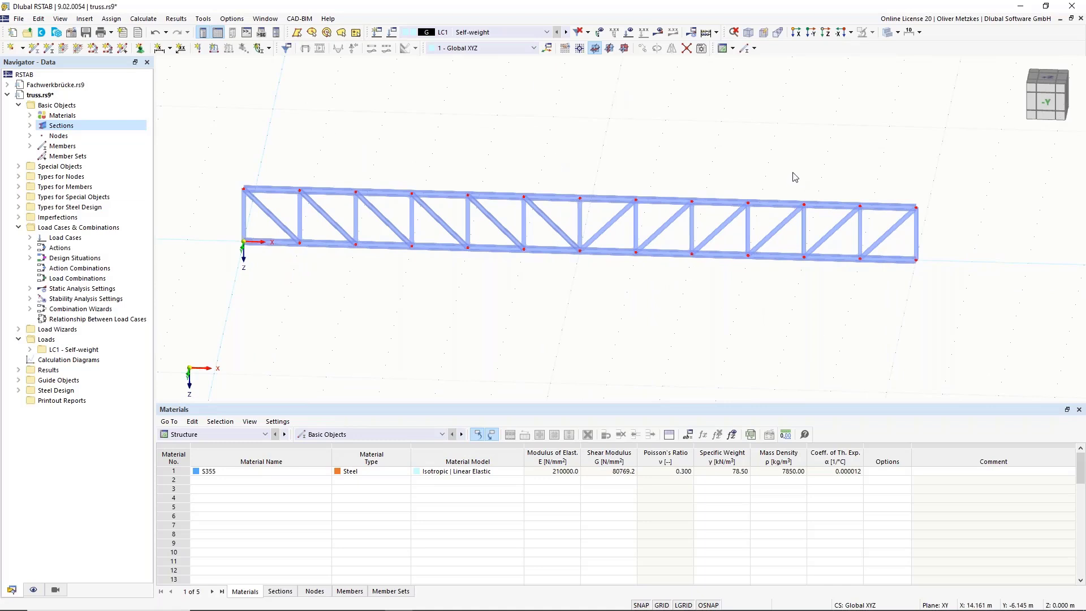
{"action": "scroll", "coordinate": [796, 169], "scroll_direction": "down", "scroll_amount": 3}
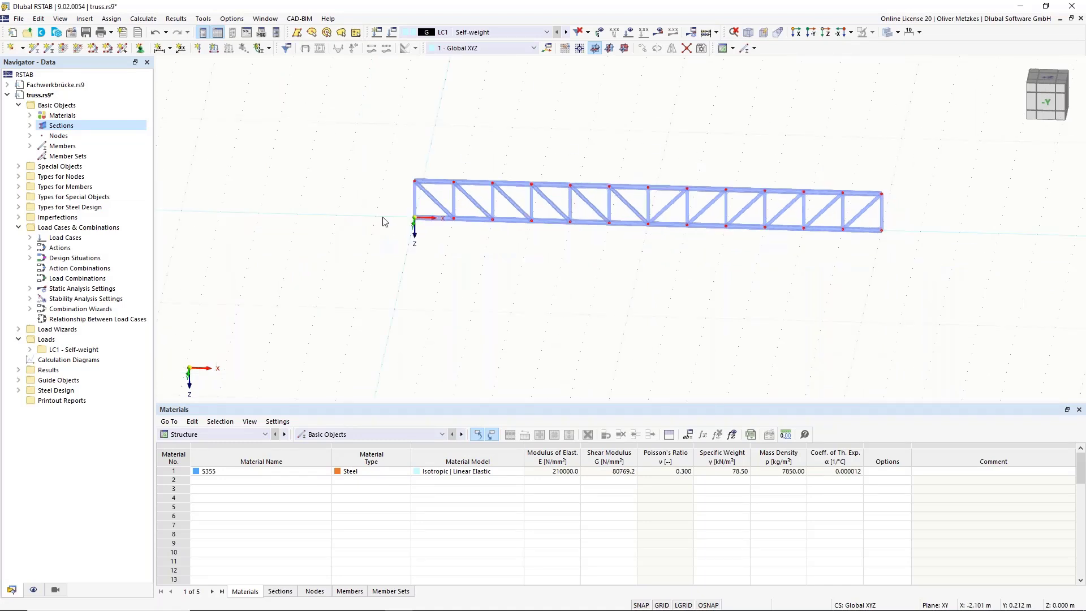
{"action": "middle_click_drag", "start_coordinate": [724, 276], "coordinate": [669, 281], "text": "ctrl"}
{"action": "left_click_drag", "start_coordinate": [441, 97], "coordinate": [881, 340]}
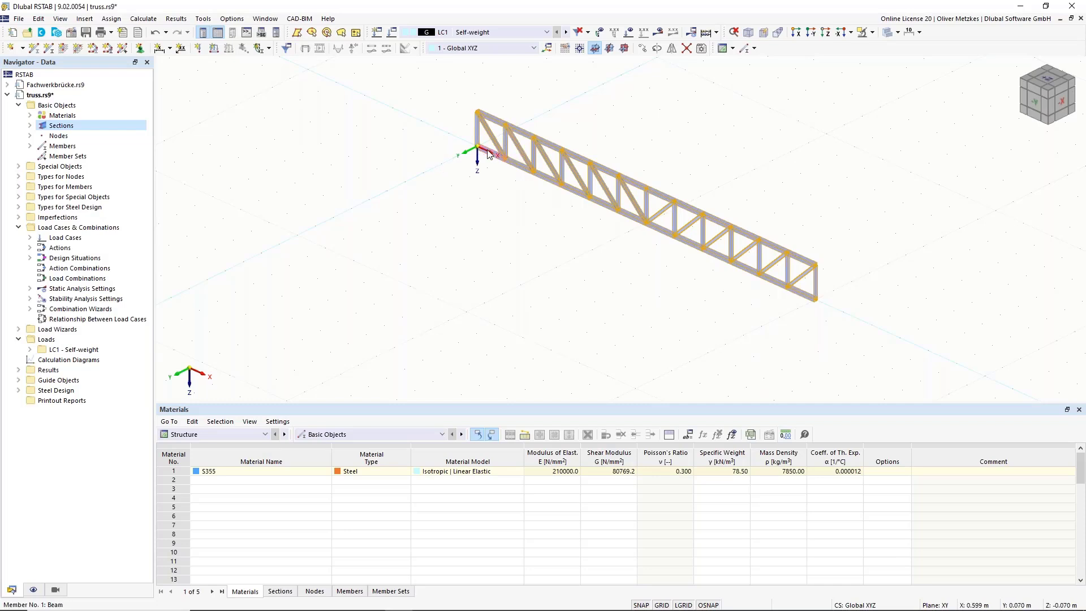
{"action": "left_click_drag", "start_coordinate": [490, 179], "coordinate": [446, 169]}
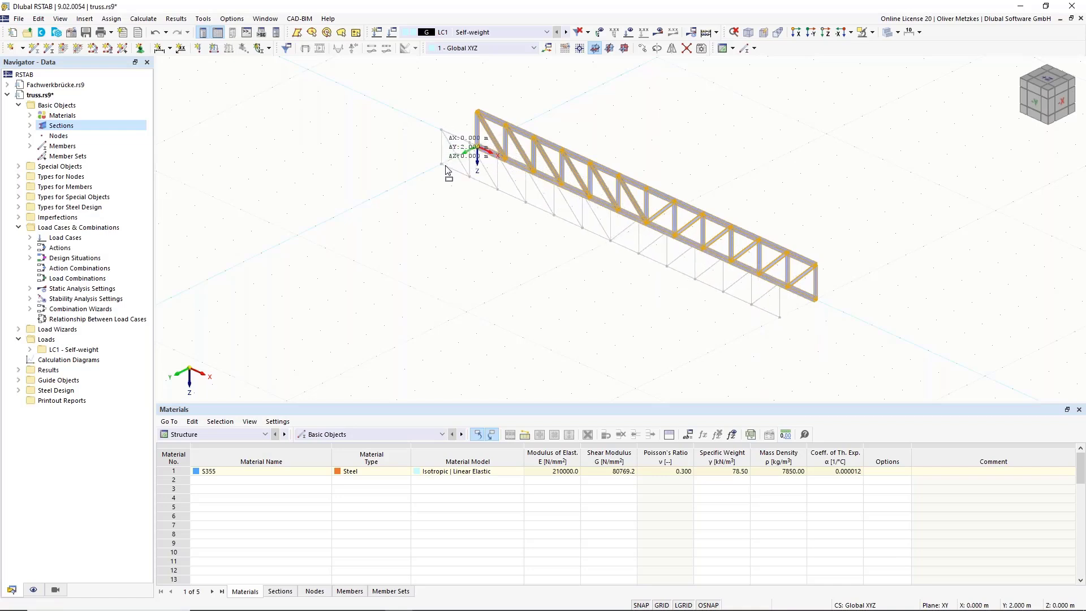
{"action": "left_click_drag", "start_coordinate": [446, 169], "coordinate": [447, 170]}
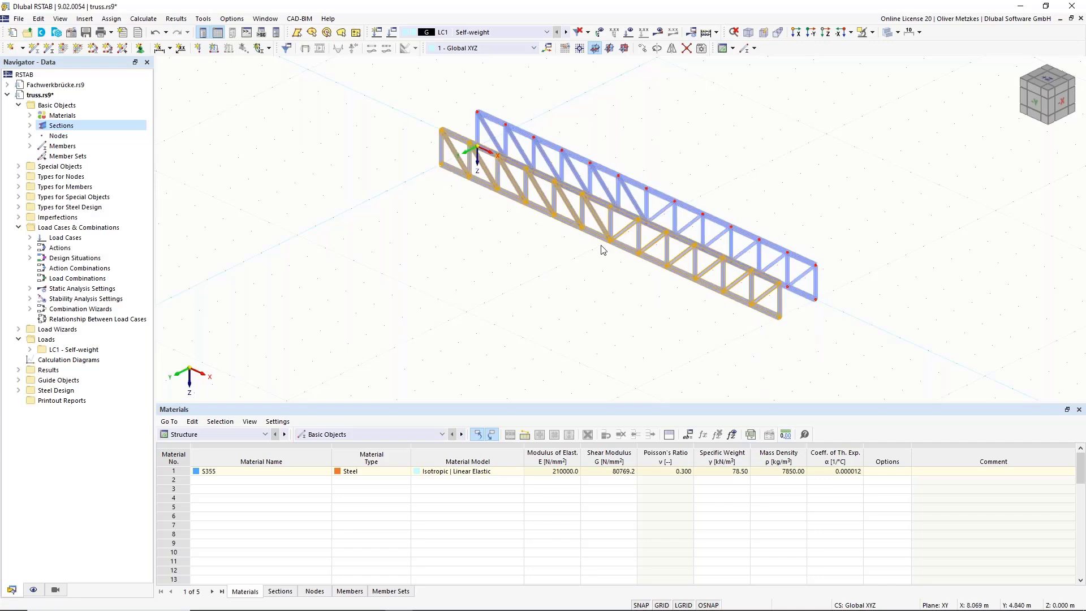
{"action": "left_click", "coordinate": [574, 311]}
Step: Start defining a new Beam member with the Hinges option enabled
{"action": "middle_click_drag", "start_coordinate": [574, 311], "coordinate": [585, 172], "text": "ctrl"}
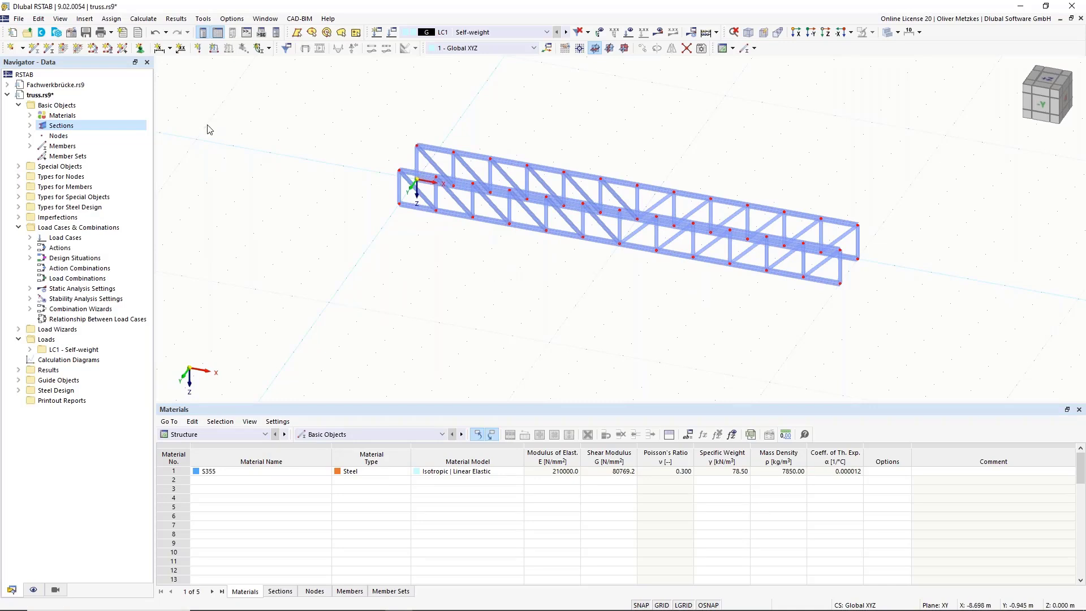
{"action": "left_click", "coordinate": [33, 47]}
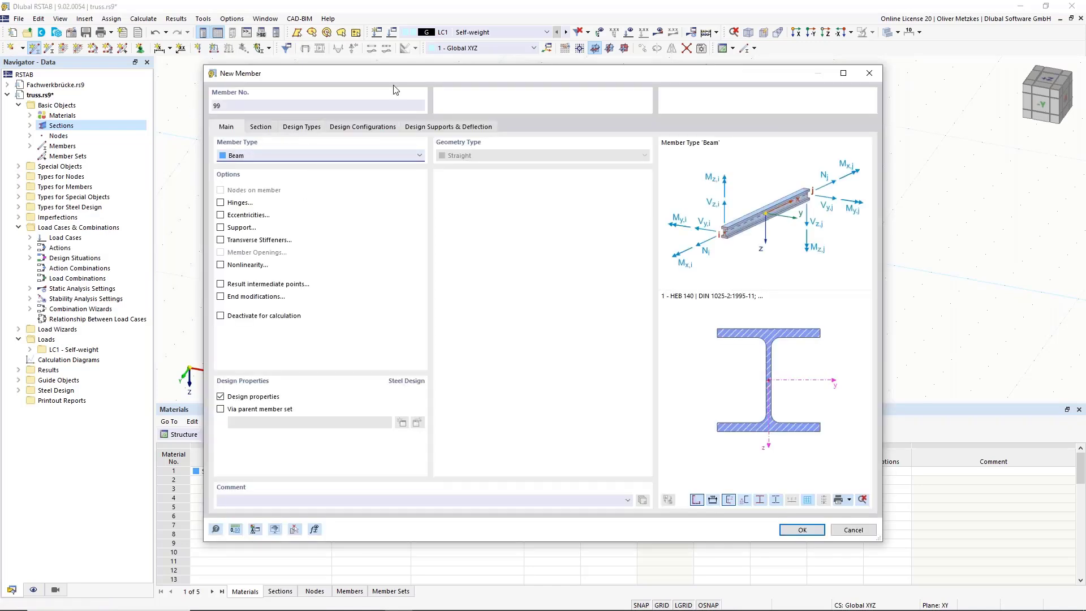
{"action": "left_click_drag", "start_coordinate": [396, 76], "coordinate": [661, 271]}
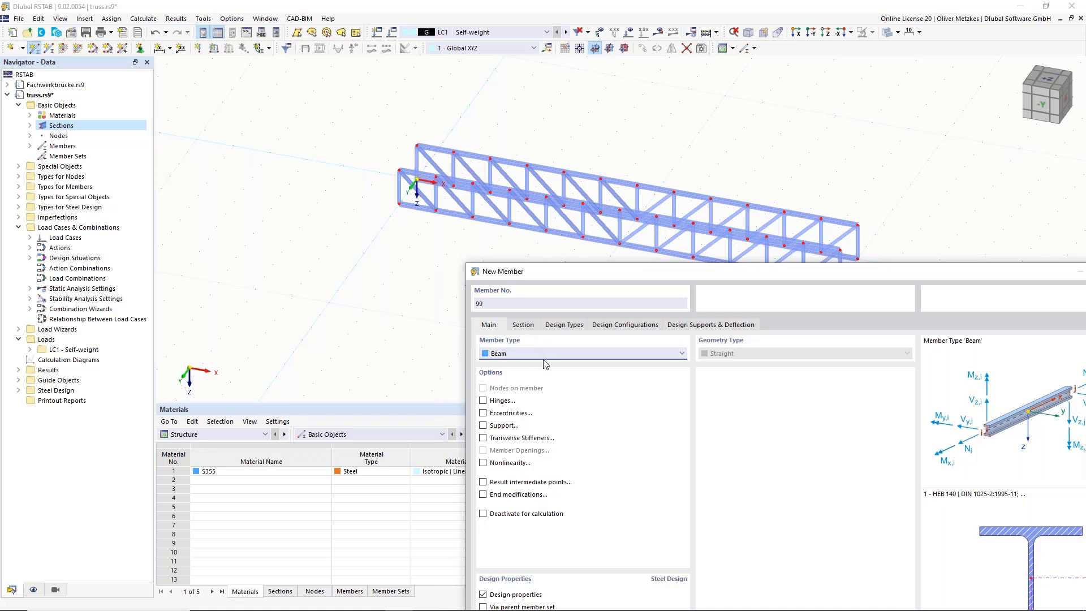
{"action": "left_click", "coordinate": [483, 400]}
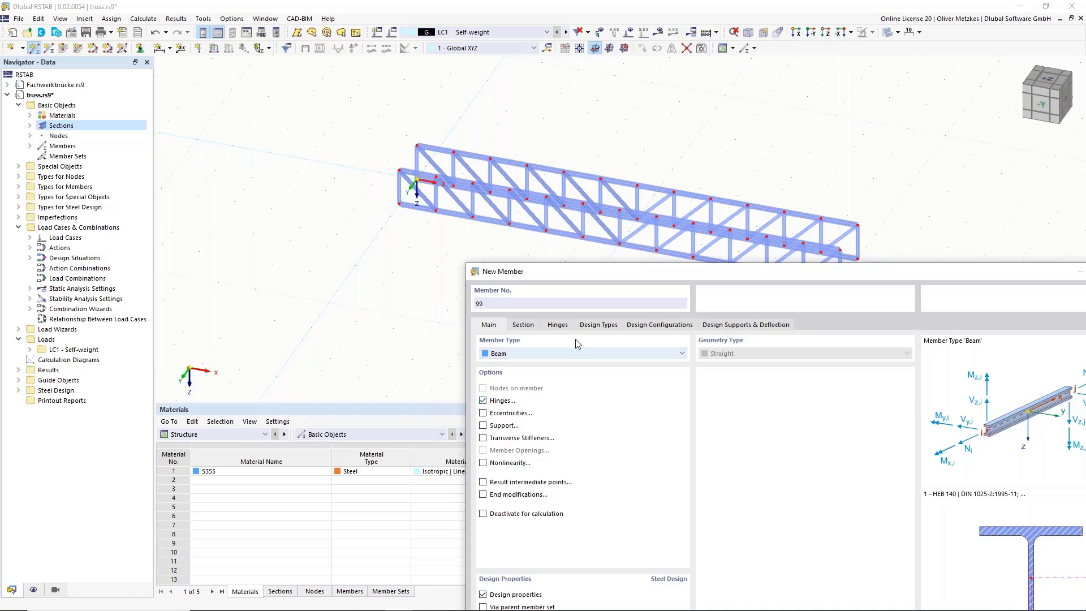
{"action": "left_click", "coordinate": [557, 325]}
{"action": "left_click_drag", "start_coordinate": [656, 266], "coordinate": [561, 126]}
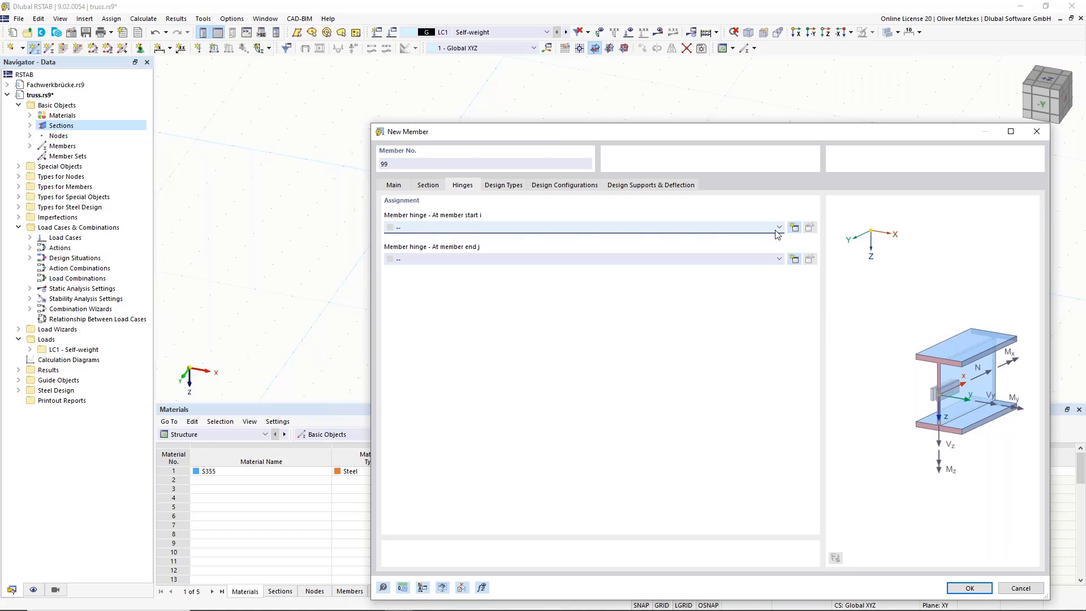
Step: Create a member hinge in local xyz releasing rotations φy and φz, and assign it to both member start i and member end j
{"action": "left_click", "coordinate": [794, 227]}
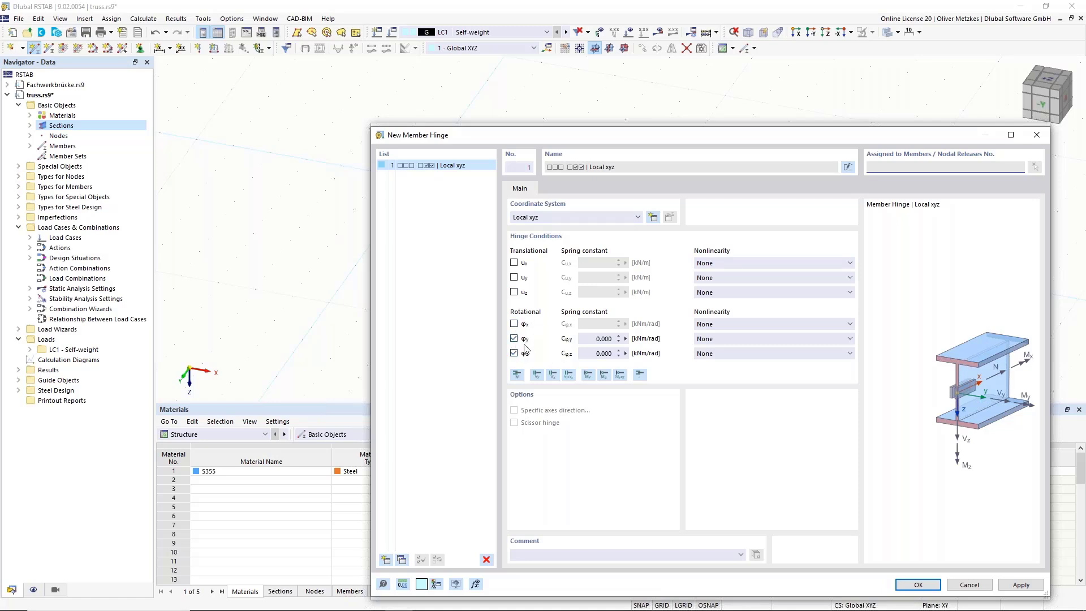
{"action": "left_click", "coordinate": [514, 337]}
{"action": "left_click", "coordinate": [918, 584]}
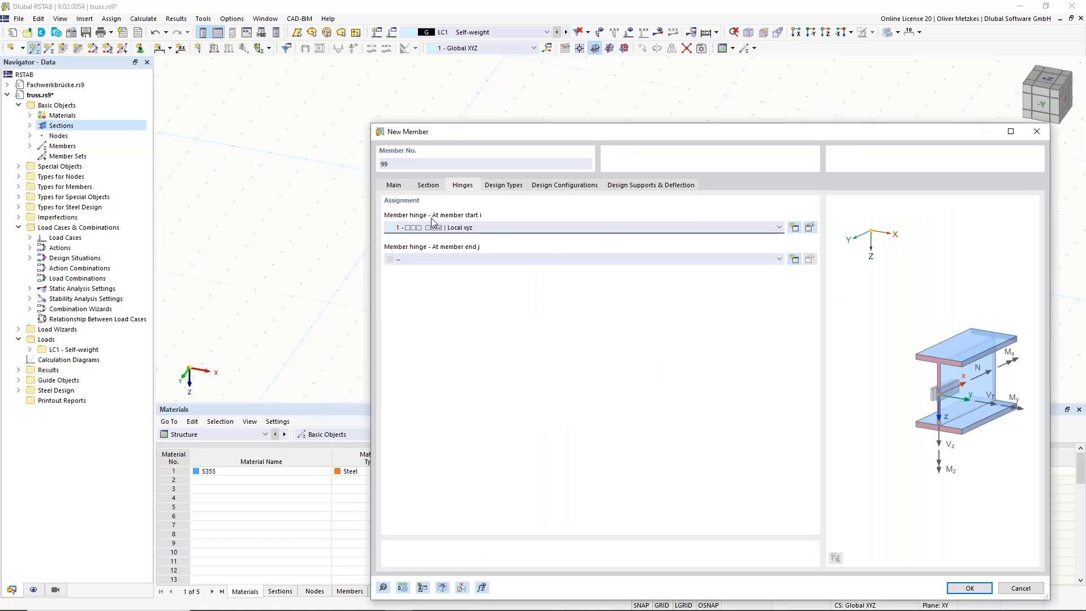
{"action": "left_click", "coordinate": [482, 259]}
{"action": "left_click", "coordinate": [458, 277]}
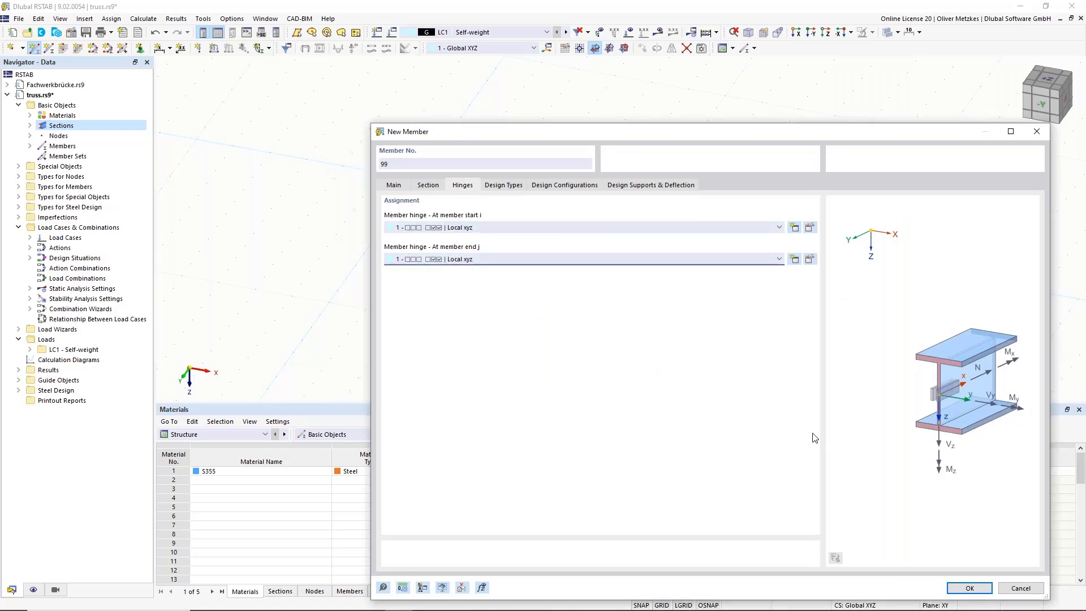
{"action": "left_click", "coordinate": [405, 188]}
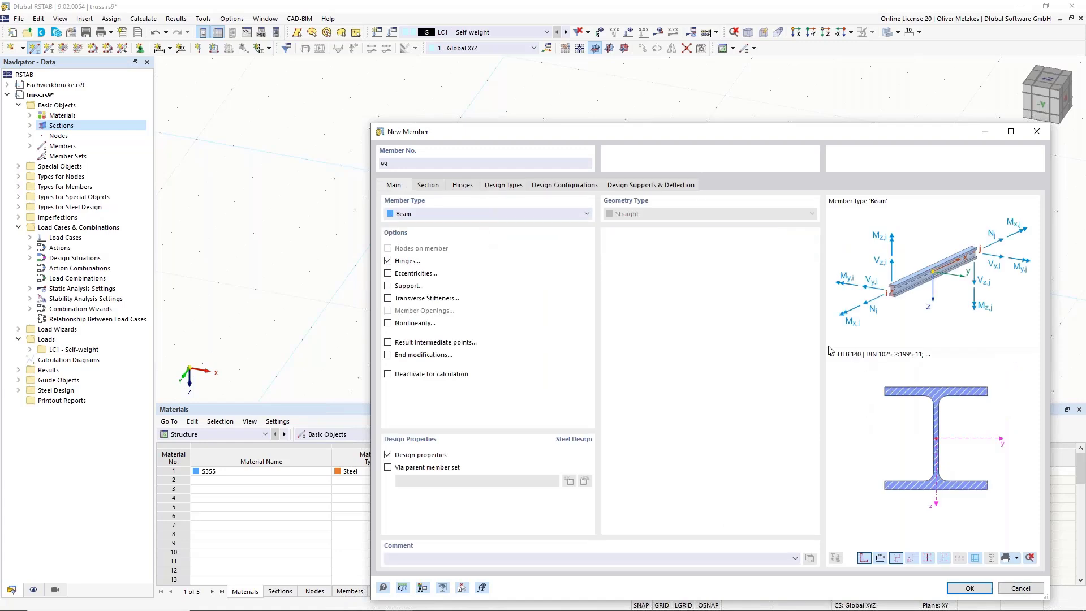
Step: Assign section 4 - IPE 100 | cross beams to the new hinged beam member and accept its definition
{"action": "left_click", "coordinate": [428, 187]}
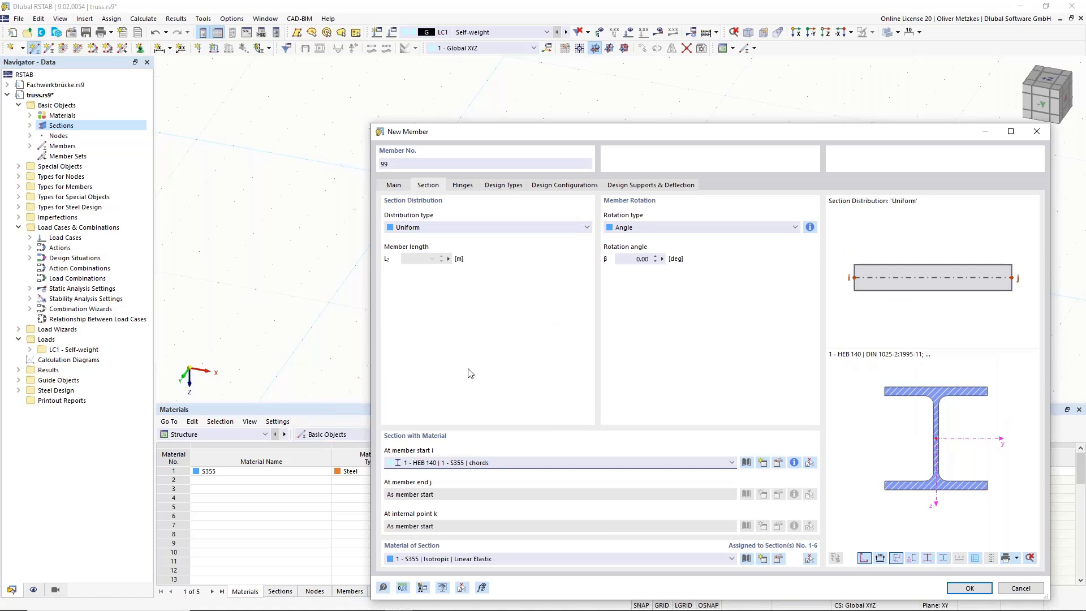
{"action": "left_click", "coordinate": [494, 463]}
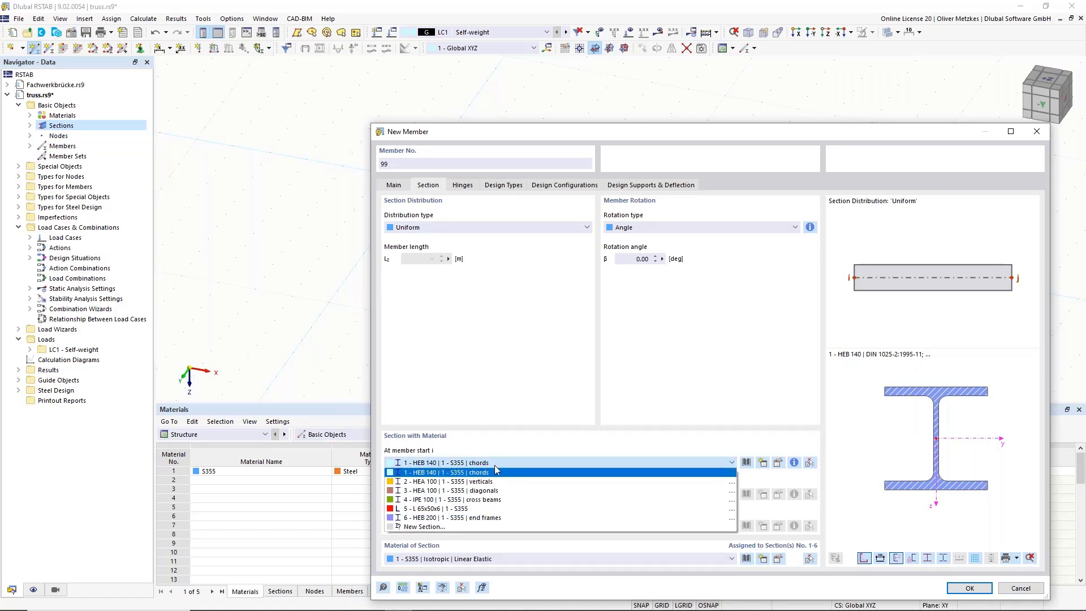
{"action": "left_click", "coordinate": [499, 500]}
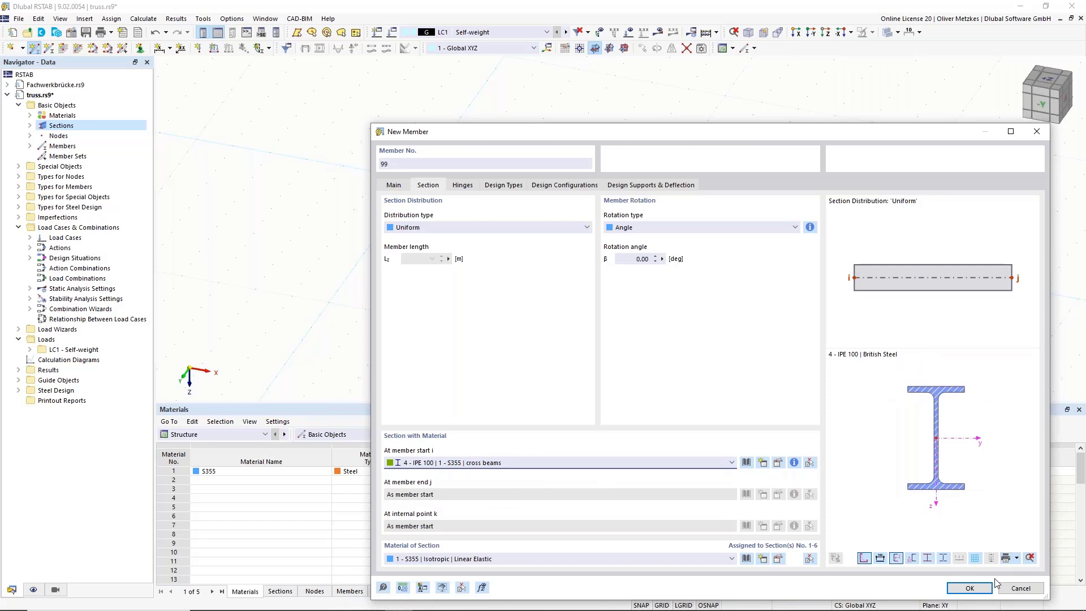
{"action": "left_click", "coordinate": [969, 589]}
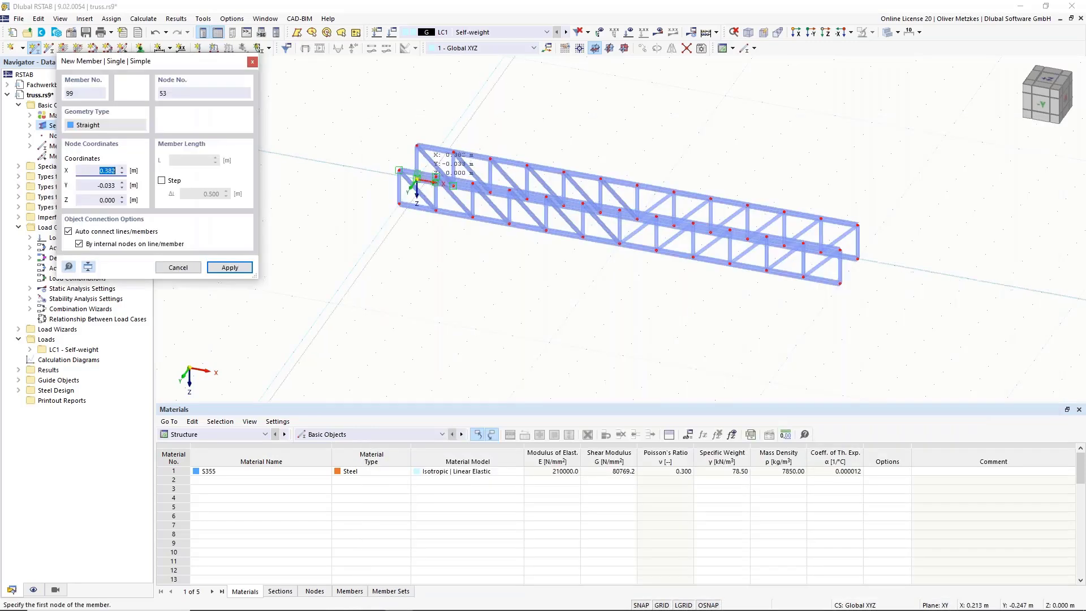
Step: Place one cross beam between the bottom chord nodes of the two girders at X = 1.5 m
{"action": "scroll", "coordinate": [450, 185], "scroll_direction": "up", "scroll_amount": 5}
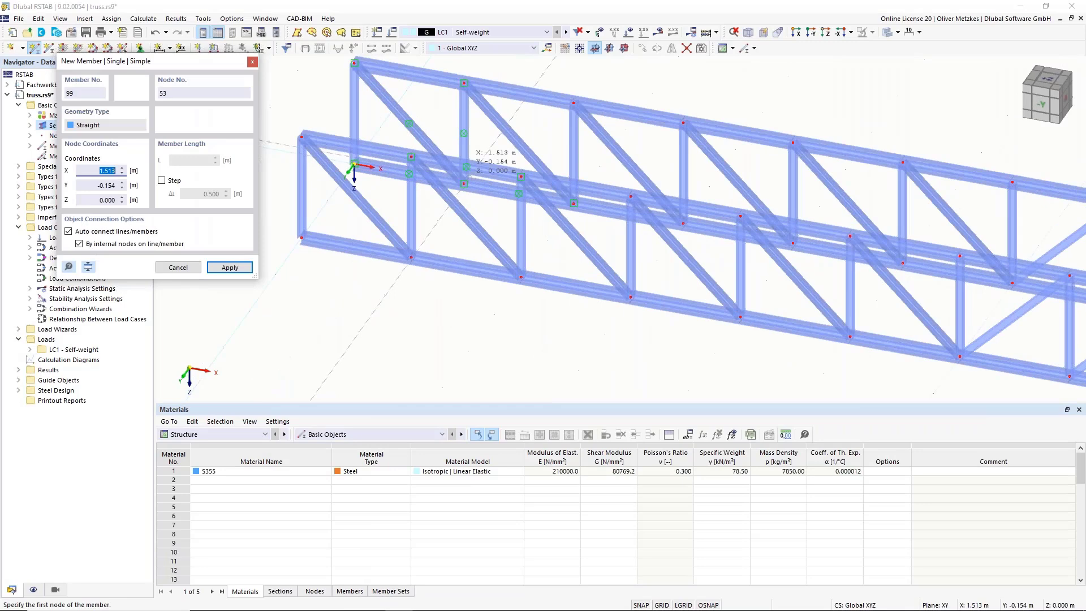
{"action": "left_click", "coordinate": [464, 183]}
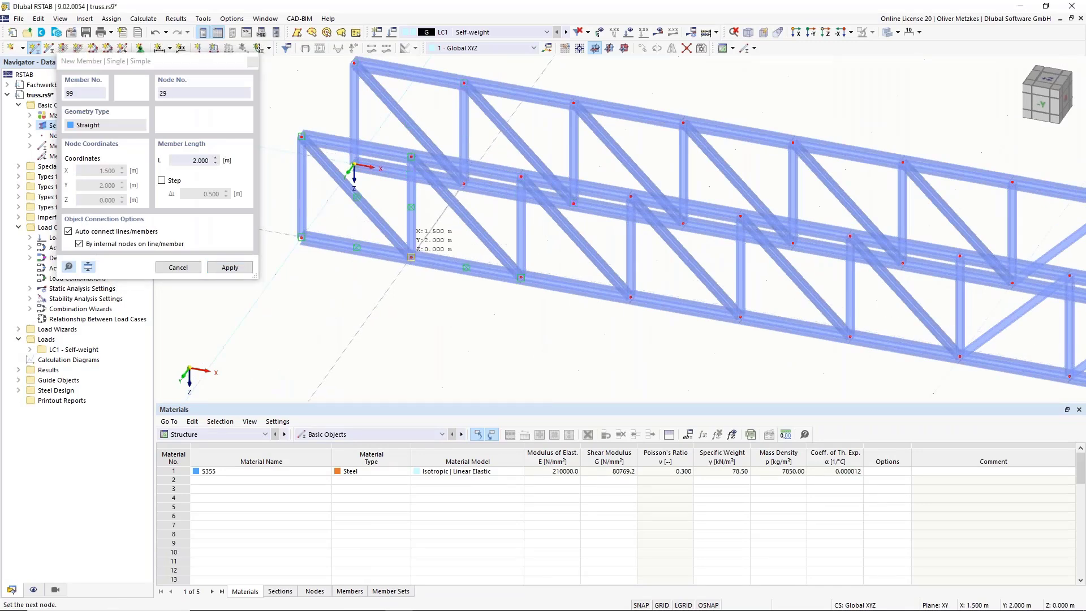
{"action": "left_click", "coordinate": [411, 257]}
{"action": "key", "text": "Escape"}
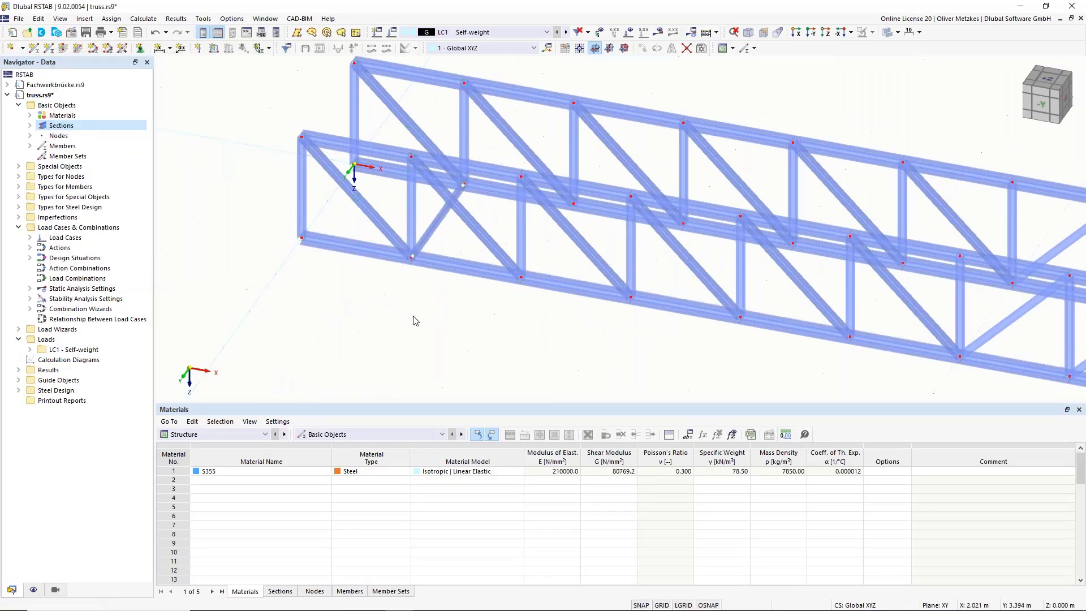
Step: Start a Move/Copy of the new cross beam with Create copy enabled and 10 steps
{"action": "scroll", "coordinate": [429, 261], "scroll_direction": "down", "scroll_amount": 2}
{"action": "scroll", "coordinate": [468, 257], "scroll_direction": "down", "scroll_amount": 3}
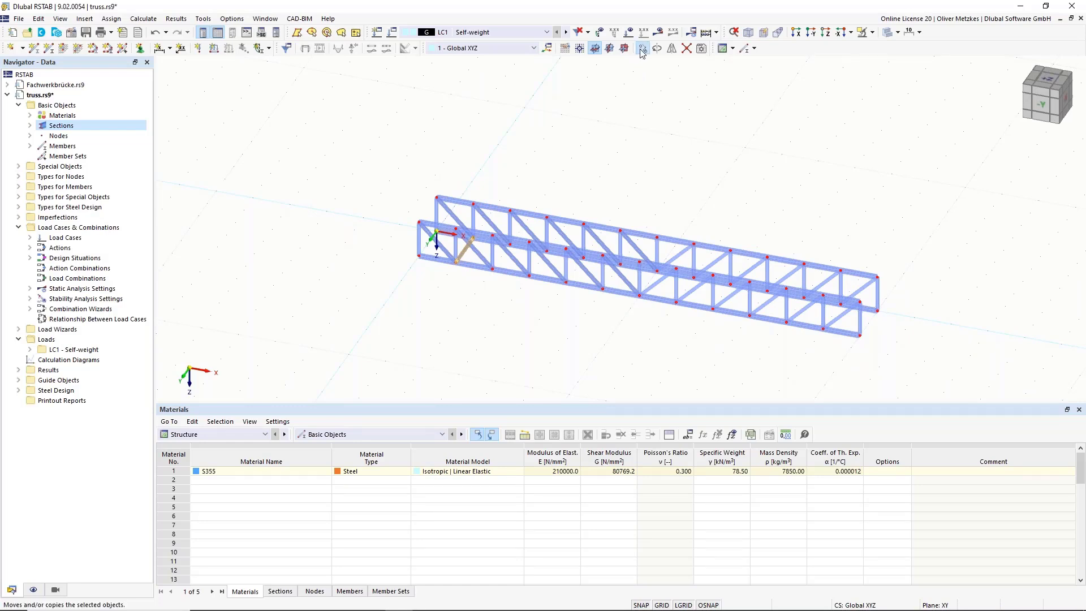
{"action": "left_click", "coordinate": [643, 50]}
{"action": "left_click", "coordinate": [502, 224]}
{"action": "type", "text": "12"}
{"action": "key", "text": "BackSpace"}
{"action": "type", "text": "0"}
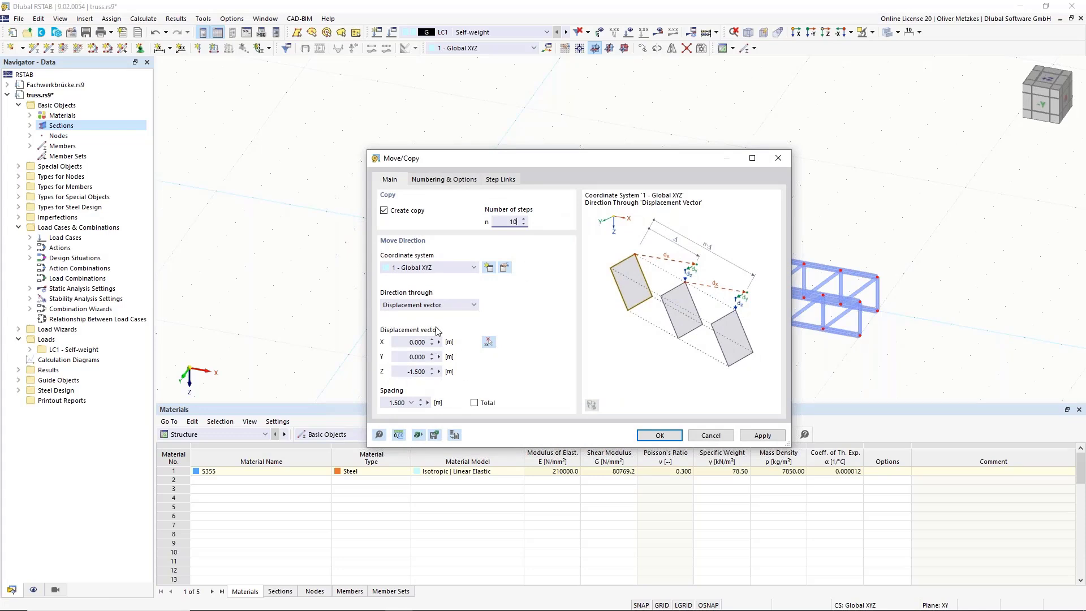
{"action": "left_click_drag", "start_coordinate": [505, 160], "coordinate": [743, 130]}
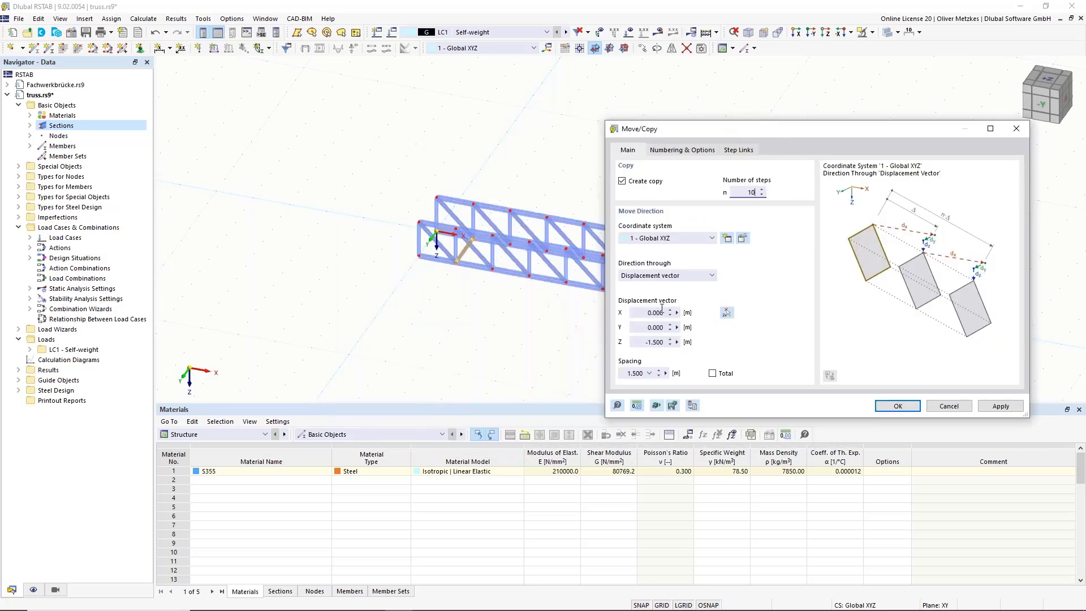
Step: Define the copy displacement of 1.5 m in X by picking two adjacent bottom chord nodes of the Y = 2 m girder
{"action": "left_click", "coordinate": [727, 313]}
{"action": "scroll", "coordinate": [447, 263], "scroll_direction": "up", "scroll_amount": 3}
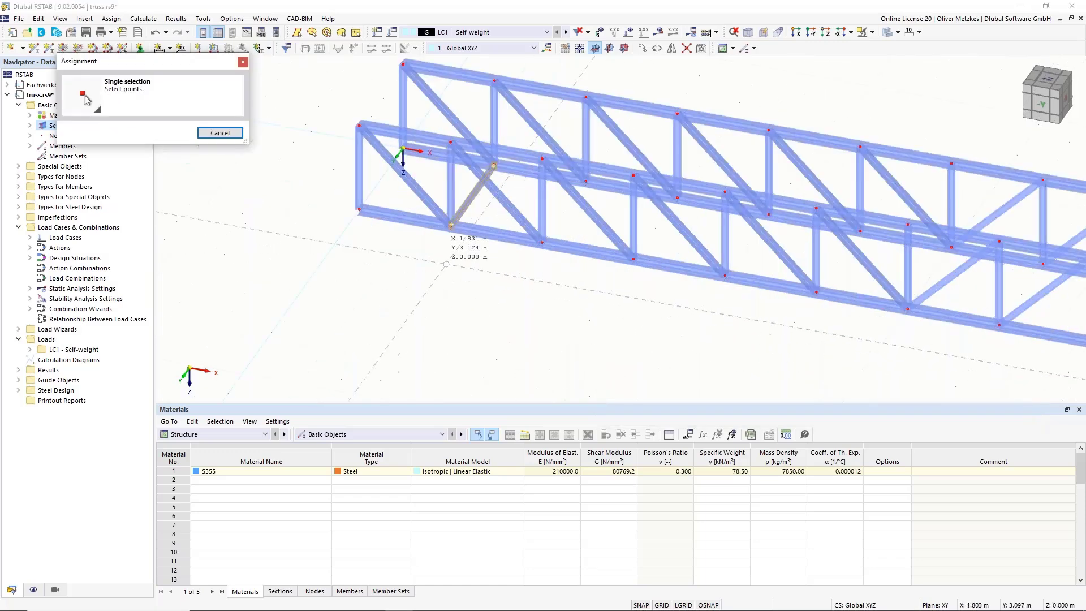
{"action": "left_click", "coordinate": [451, 225]}
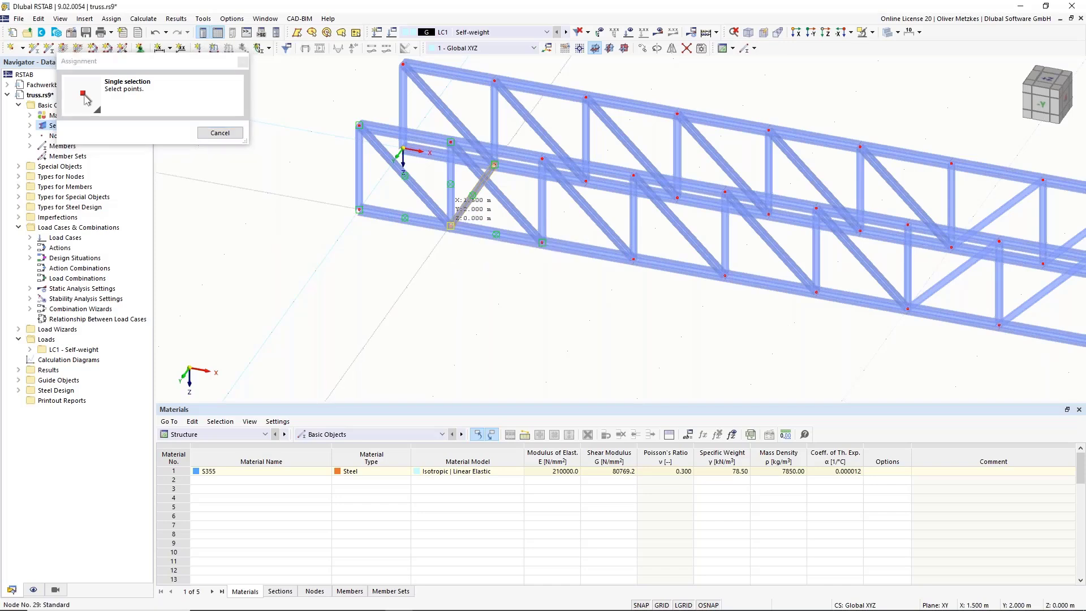
{"action": "left_click", "coordinate": [541, 242]}
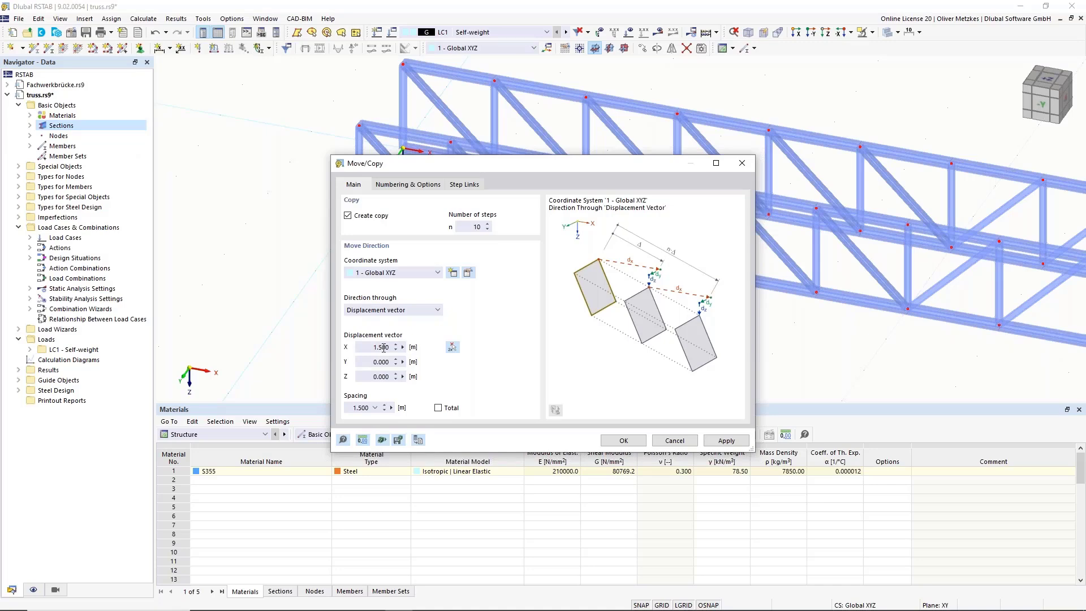
Step: Disable the step links option and create the cross beam copies along the bridge
{"action": "left_click", "coordinate": [408, 186]}
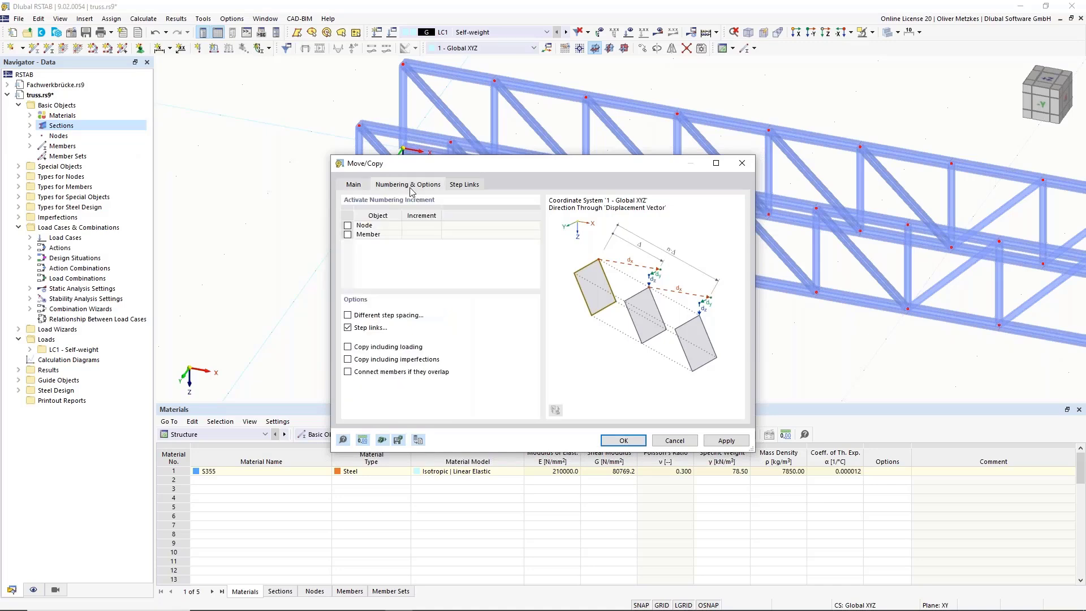
{"action": "left_click", "coordinate": [360, 186]}
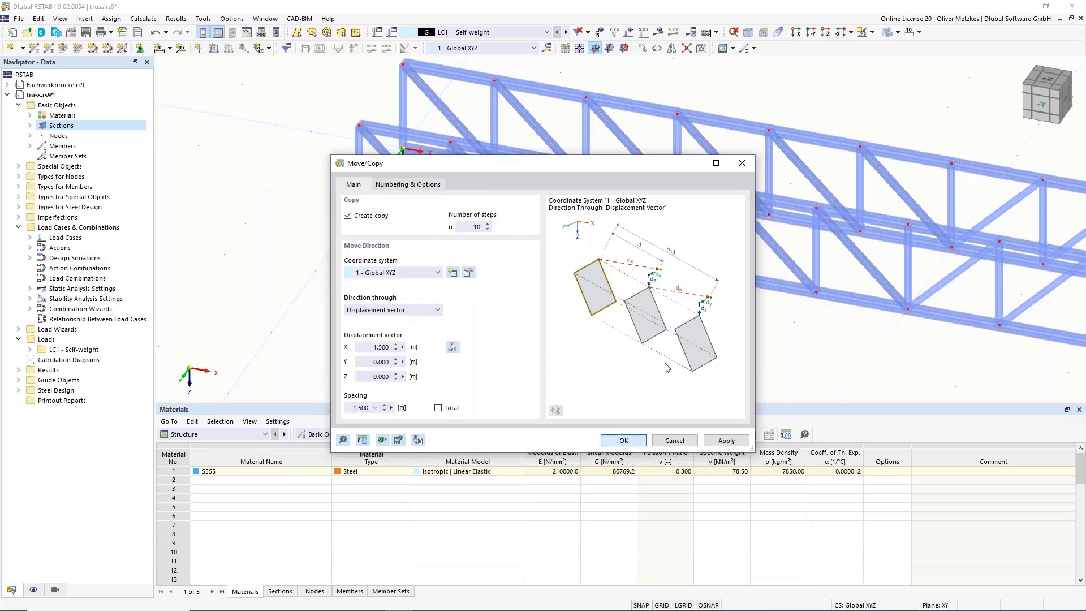
{"action": "scroll", "coordinate": [752, 287], "scroll_direction": "down", "scroll_amount": 3}
{"action": "middle_click_drag", "start_coordinate": [734, 288], "coordinate": [441, 233]}
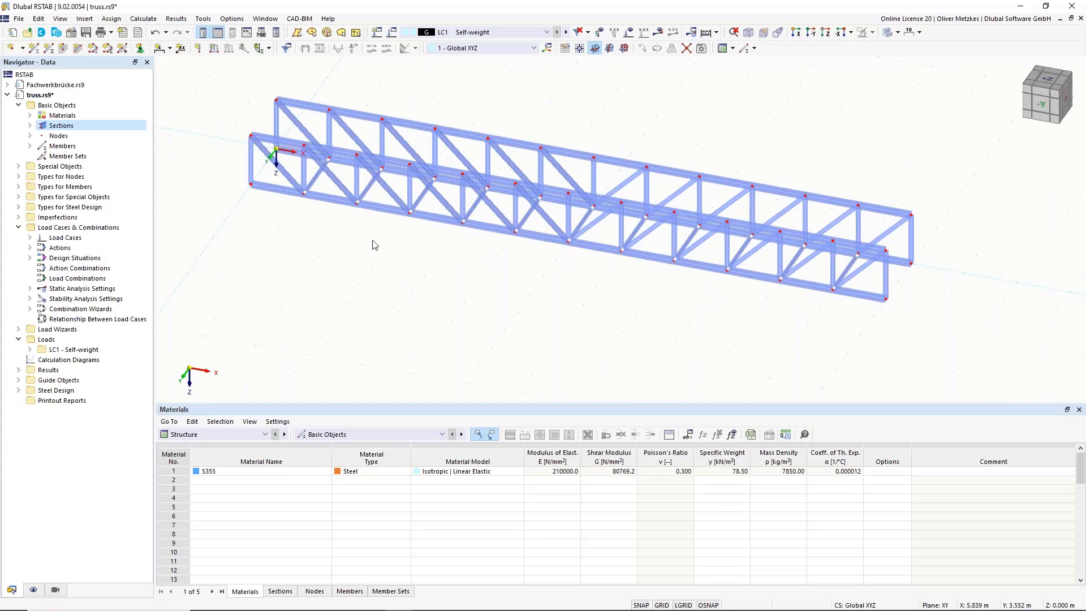
Step: Define a new Beam member without hinges using section 6 - HEB 200 | end frames
{"action": "scroll", "coordinate": [417, 307], "scroll_direction": "up", "scroll_amount": 3}
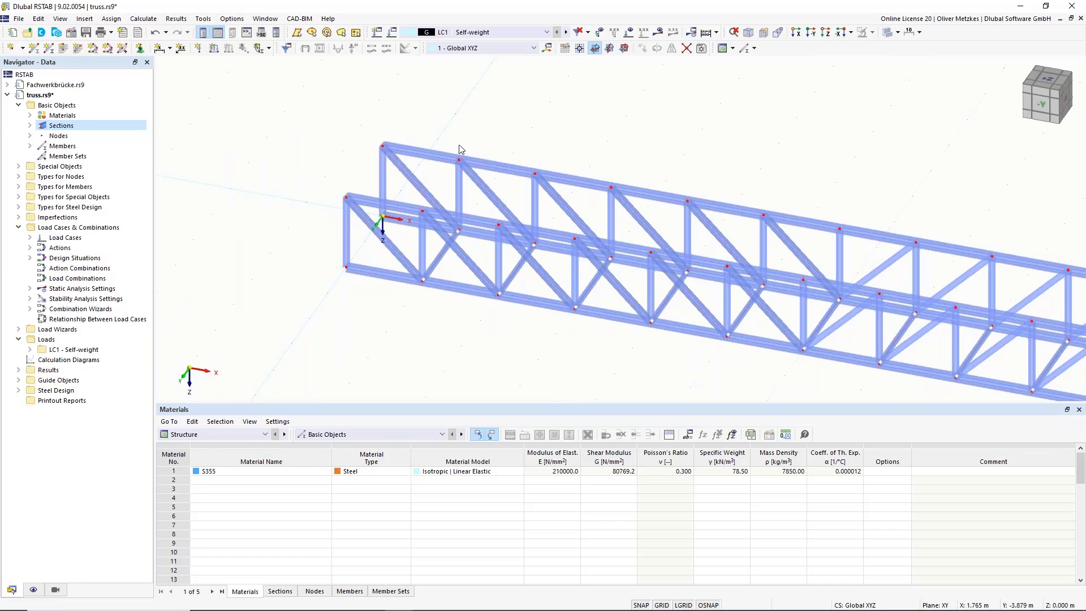
{"action": "left_click", "coordinate": [34, 49]}
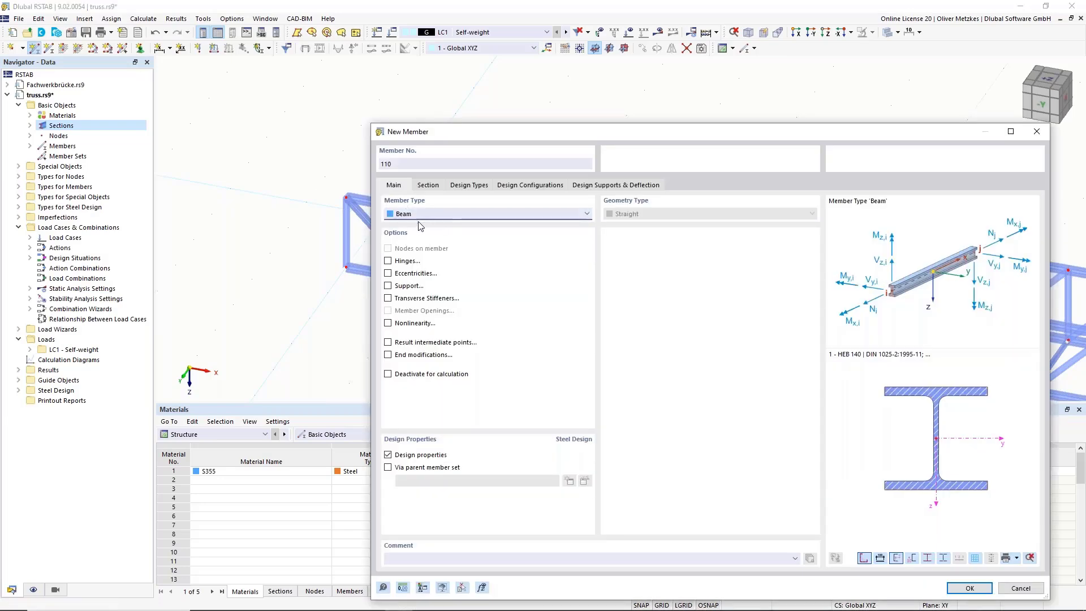
{"action": "left_click", "coordinate": [433, 186]}
{"action": "left_click", "coordinate": [507, 462]}
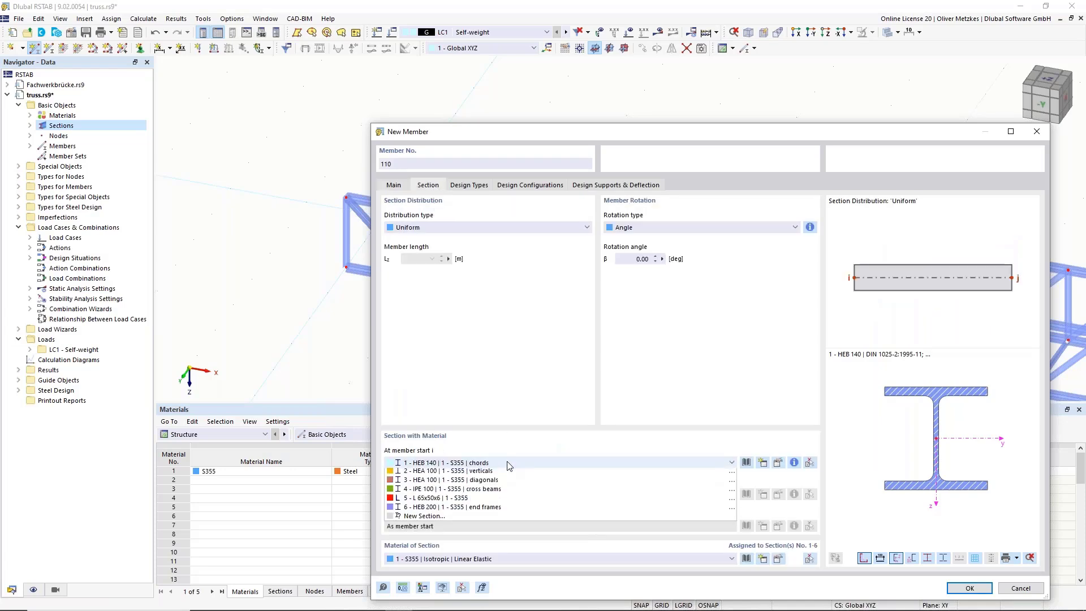
{"action": "left_click", "coordinate": [482, 511]}
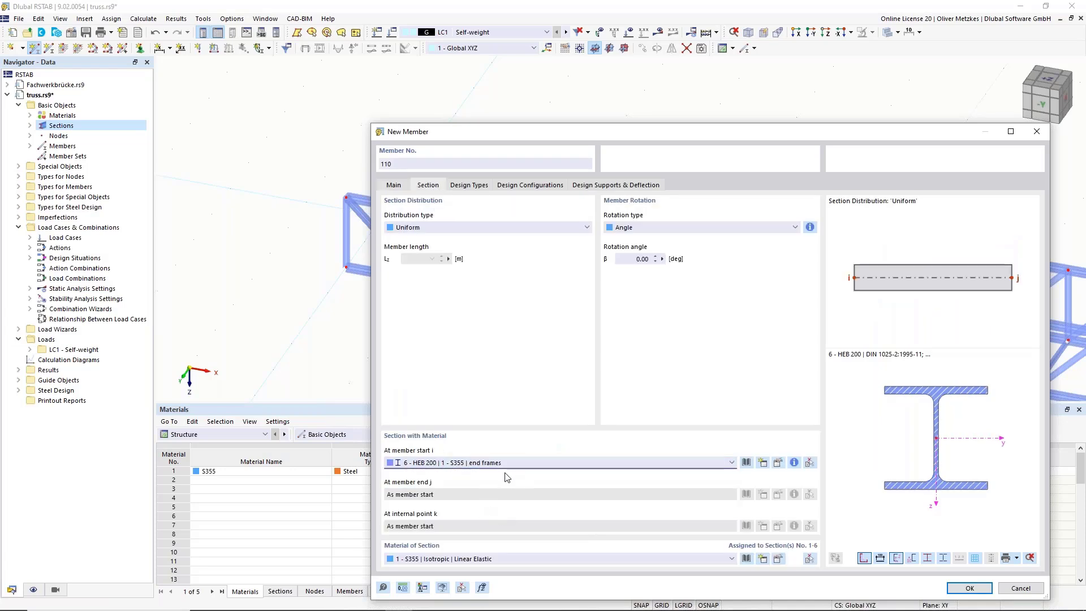
{"action": "left_click", "coordinate": [969, 588]}
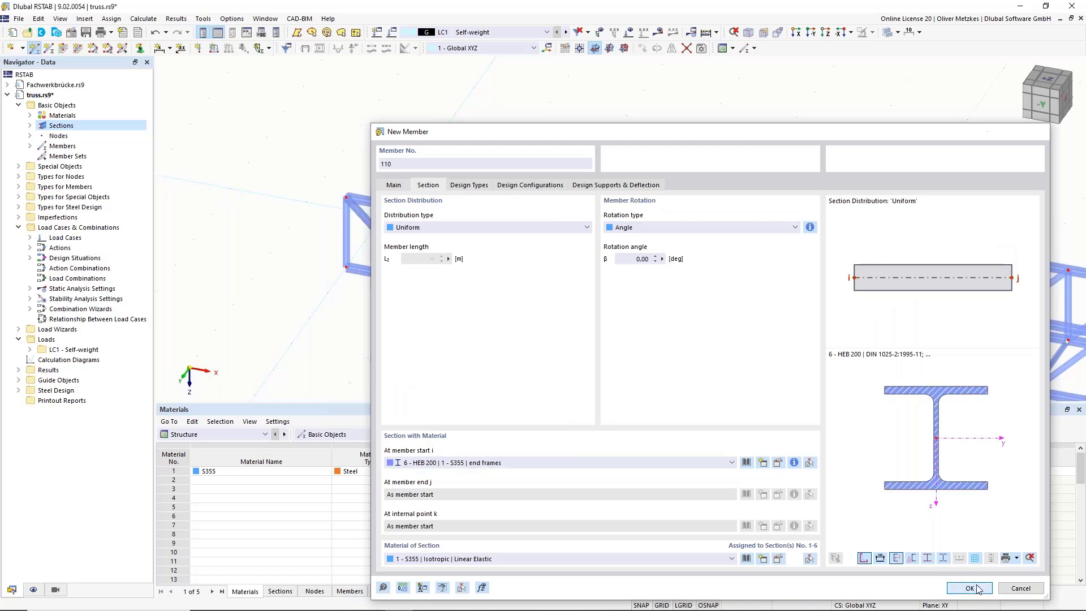
Step: Place the end frame beam between the two girders' bottom chord end nodes at X = 0 m
{"action": "left_click", "coordinate": [382, 216]}
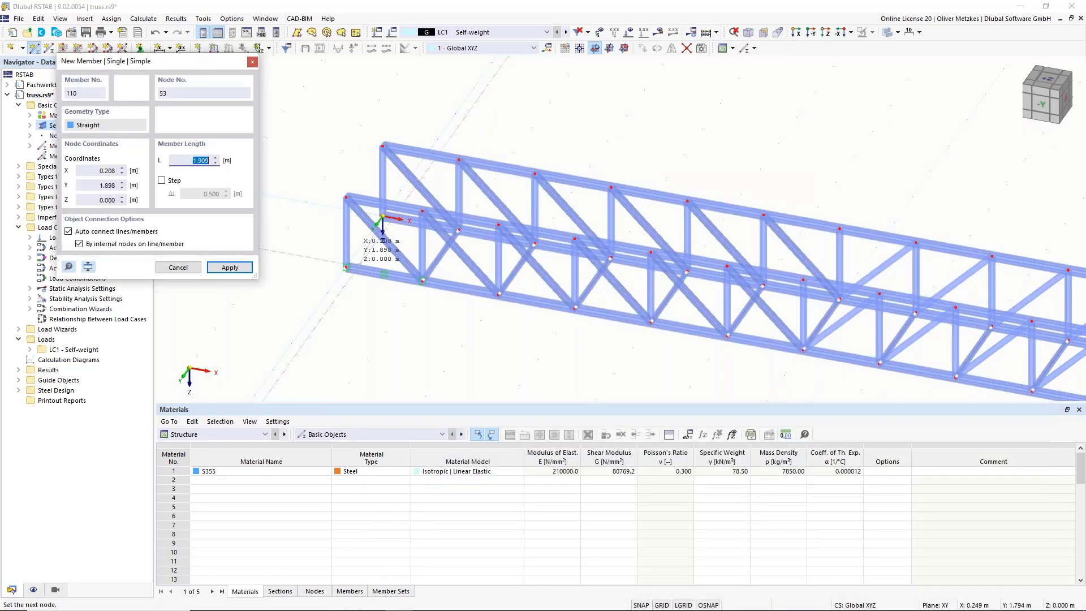
{"action": "left_click", "coordinate": [346, 267]}
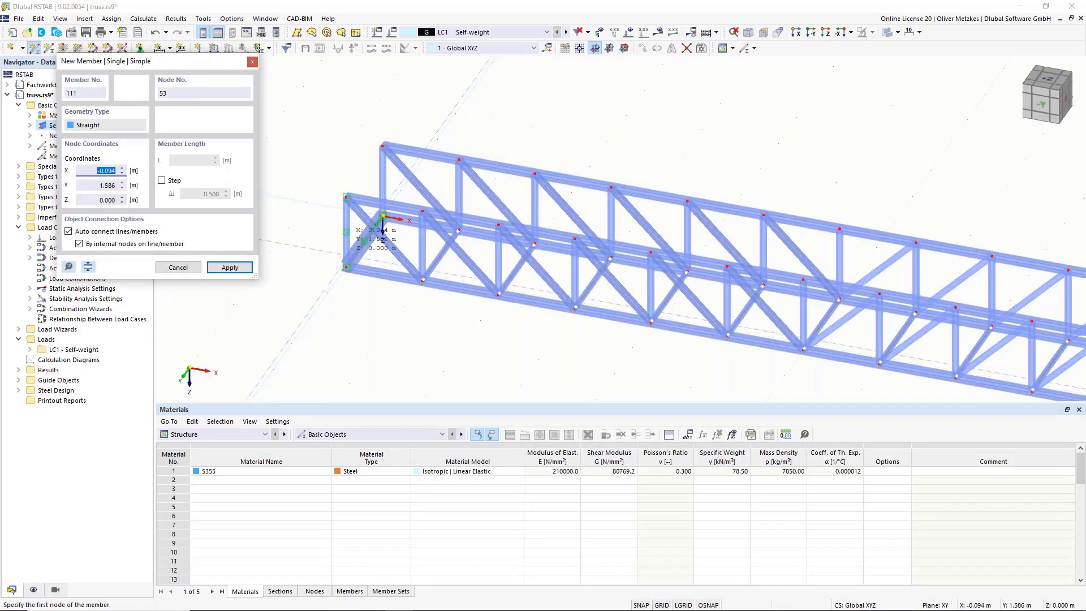
{"action": "key", "text": "Escape"}
Step: Select the four end verticals of both girders and change their member type to Beam
{"action": "middle_click_drag", "start_coordinate": [379, 164], "coordinate": [399, 199]}
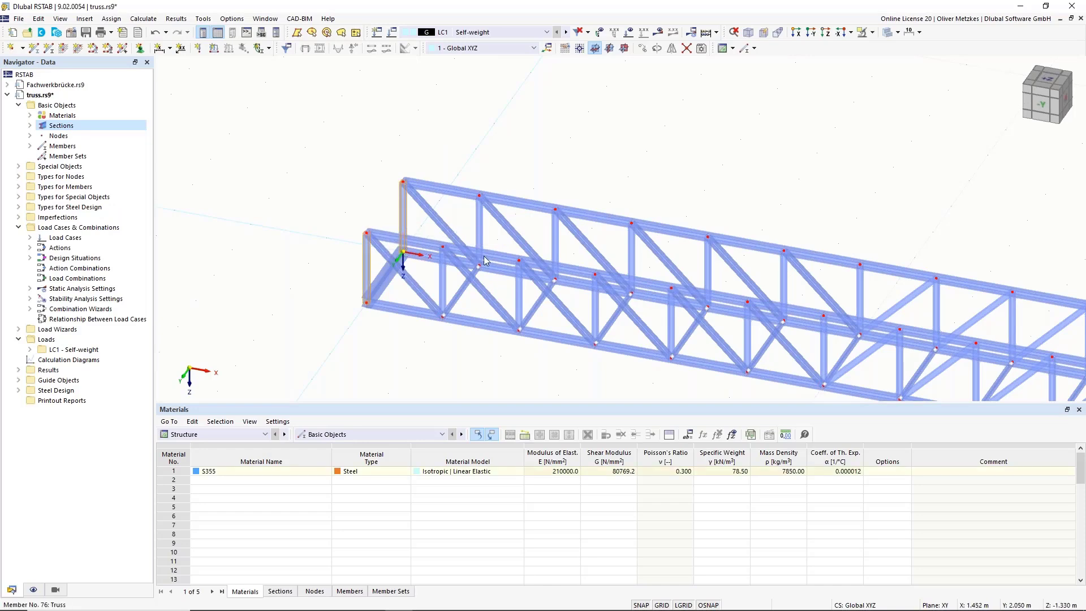
{"action": "scroll", "coordinate": [895, 215], "scroll_direction": "down", "scroll_amount": 2}
{"action": "middle_click_drag", "start_coordinate": [895, 215], "coordinate": [533, 187]}
{"action": "scroll", "coordinate": [533, 186], "scroll_direction": "up", "scroll_amount": 4}
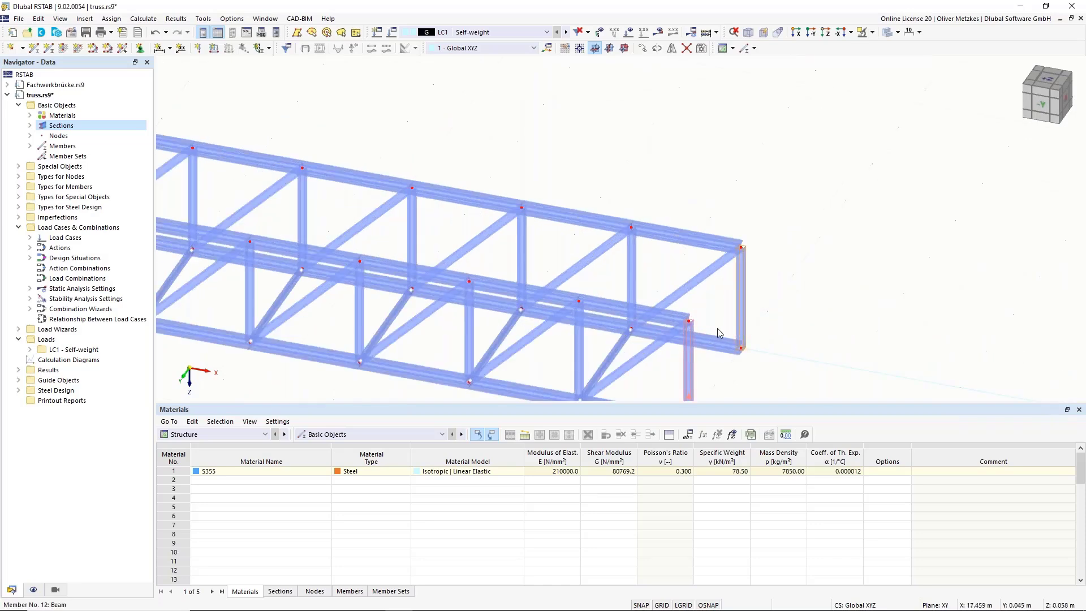
{"action": "scroll", "coordinate": [721, 320], "scroll_direction": "down", "scroll_amount": 2}
{"action": "middle_click_drag", "start_coordinate": [594, 339], "coordinate": [923, 257]}
{"action": "scroll", "coordinate": [923, 257], "scroll_direction": "down", "scroll_amount": 2}
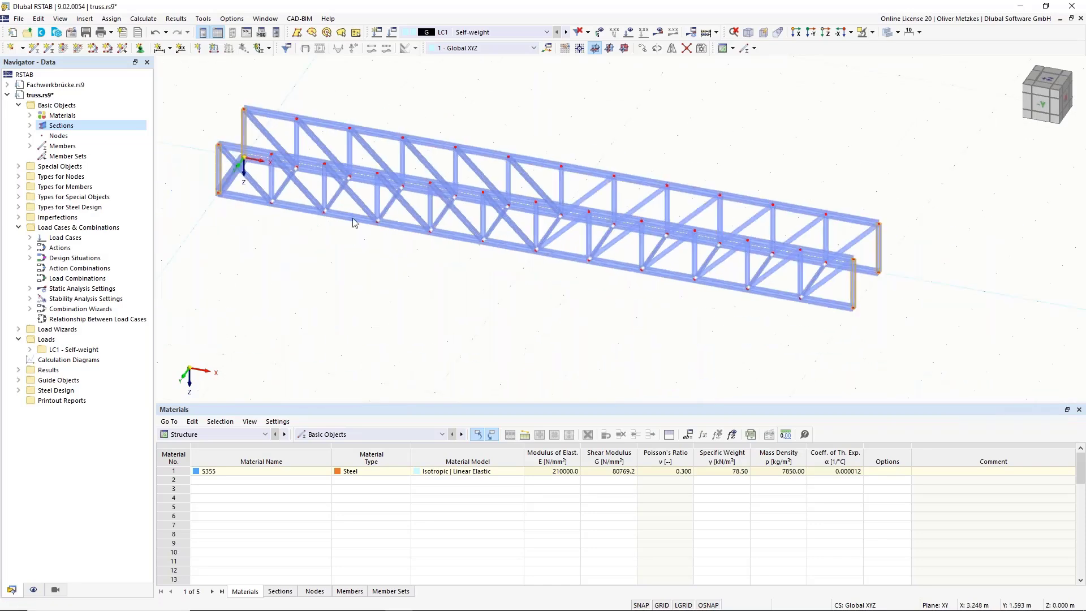
{"action": "middle_click_drag", "start_coordinate": [412, 233], "coordinate": [517, 275]}
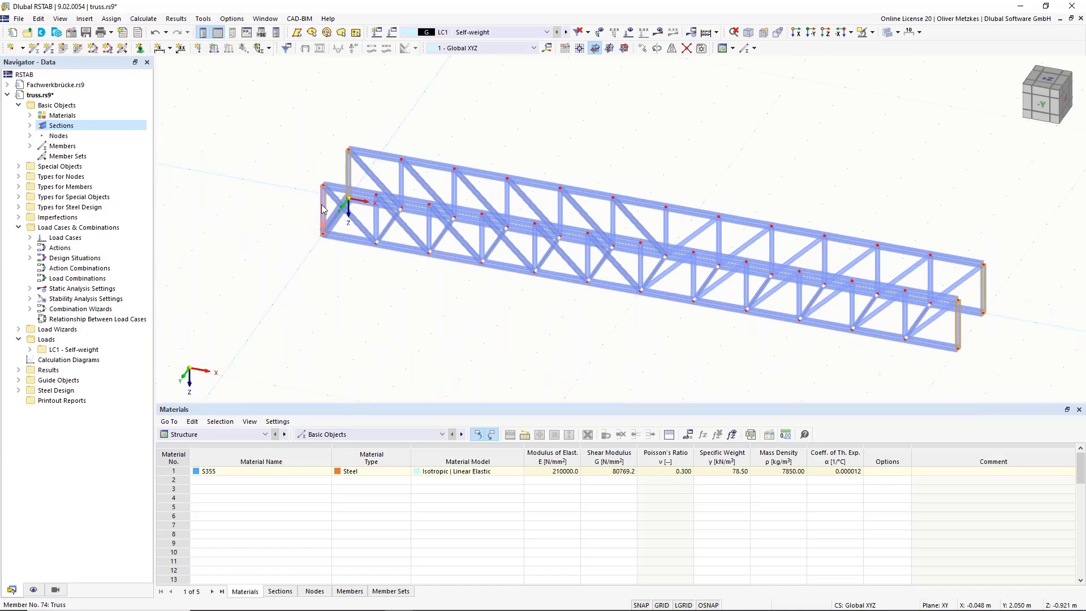
{"action": "right_click", "coordinate": [323, 208]}
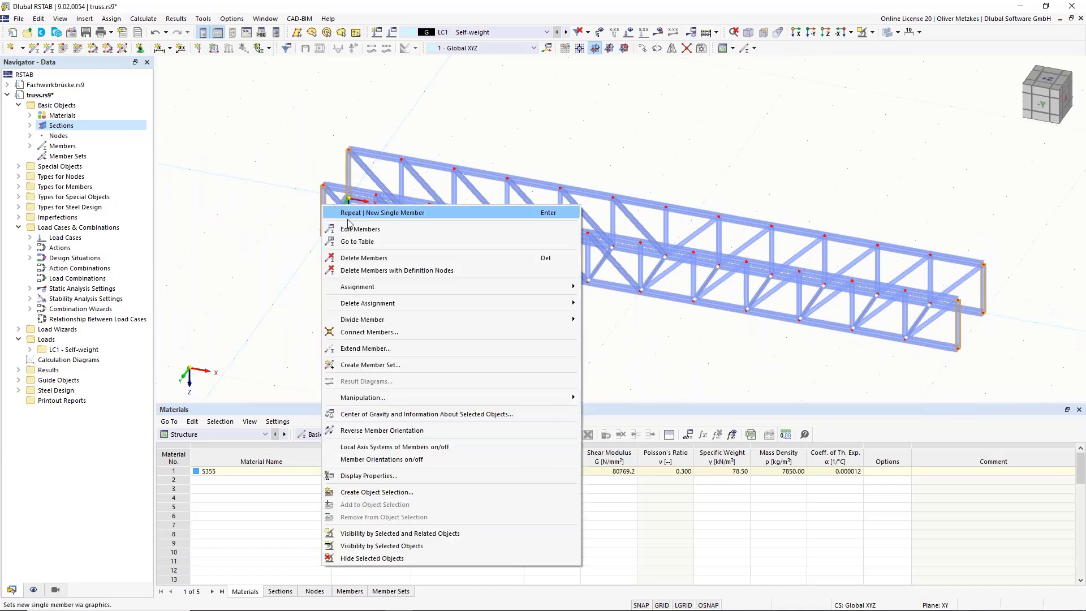
{"action": "left_click", "coordinate": [381, 229]}
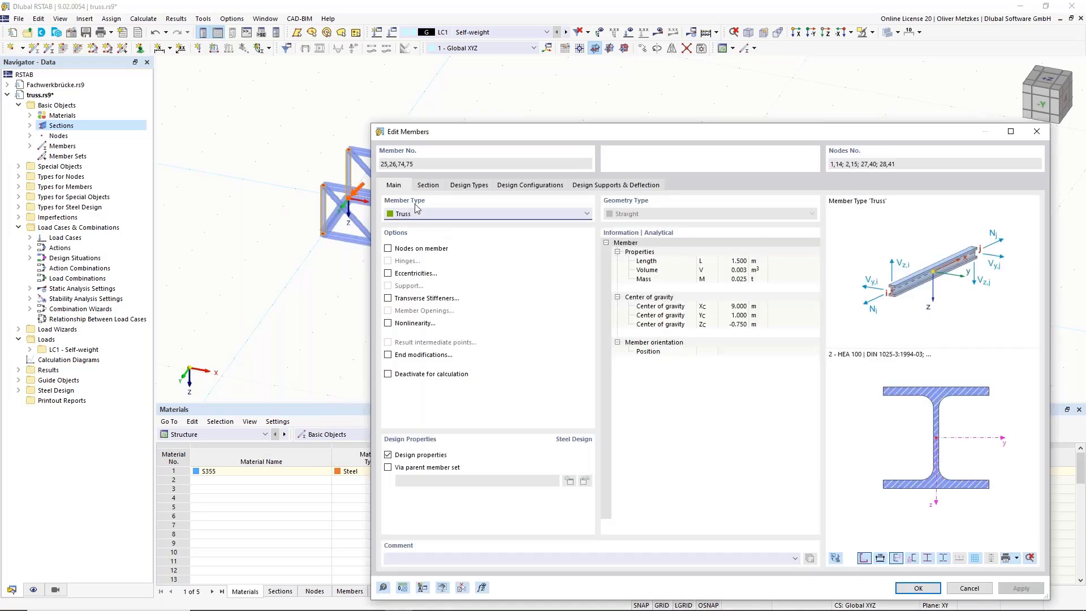
{"action": "left_click", "coordinate": [420, 216]}
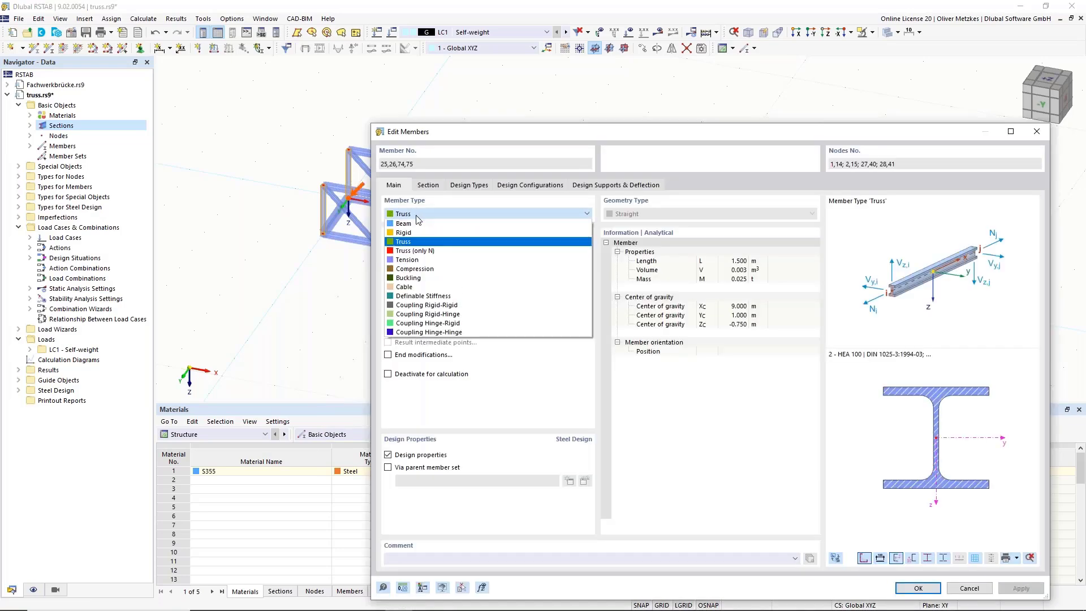
{"action": "left_click", "coordinate": [413, 225]}
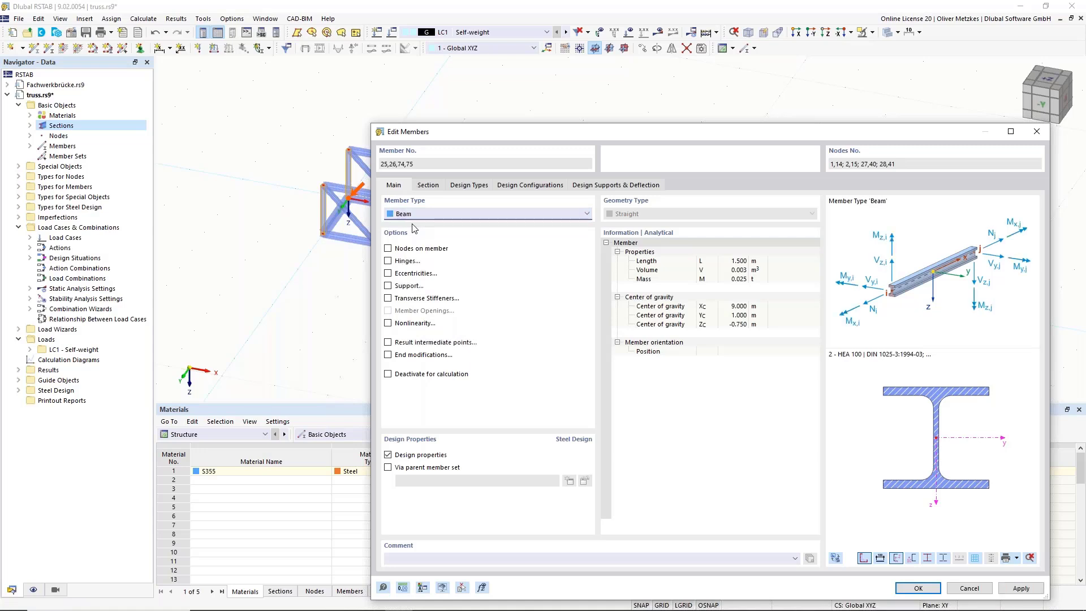
Step: Assign section 6 - HEB 200 | end frames to the four end verticals and set their rotation angle to 90°
{"action": "left_click", "coordinate": [428, 185]}
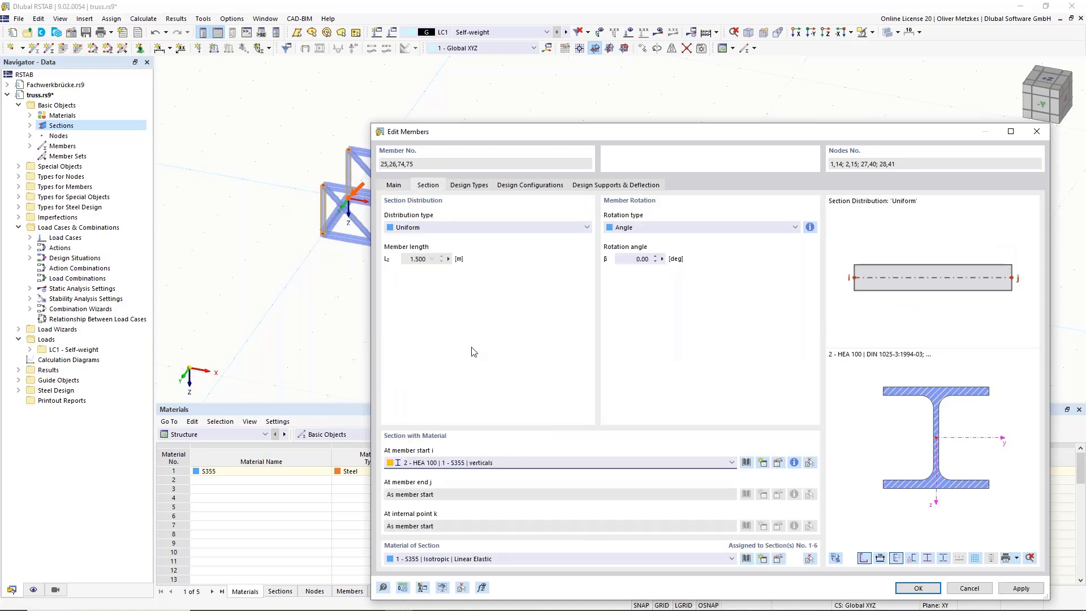
{"action": "left_click", "coordinate": [500, 463]}
{"action": "left_click", "coordinate": [497, 517]}
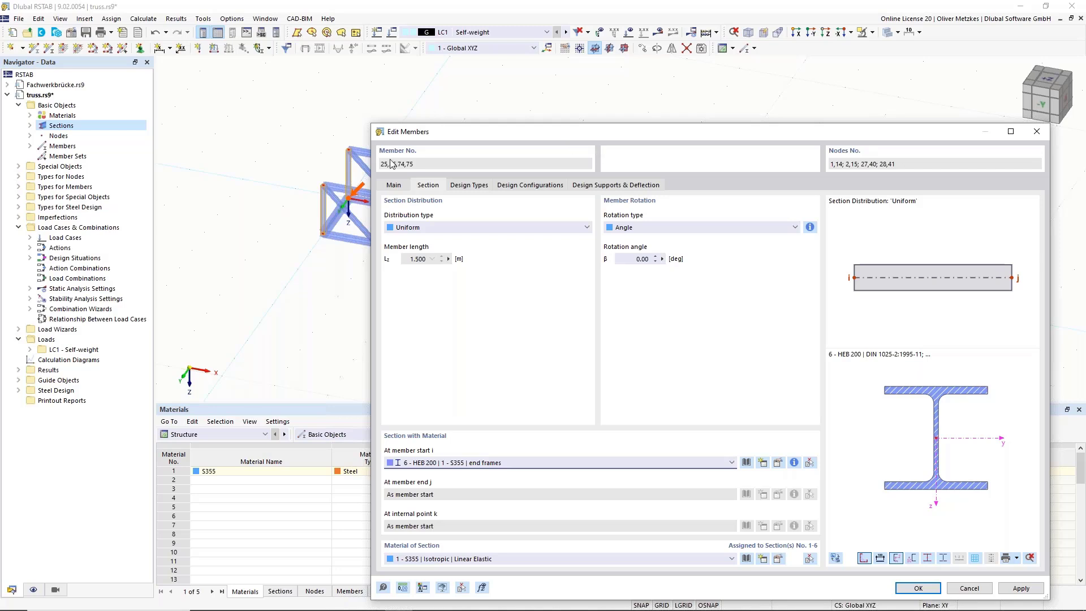
{"action": "left_click", "coordinate": [622, 259]}
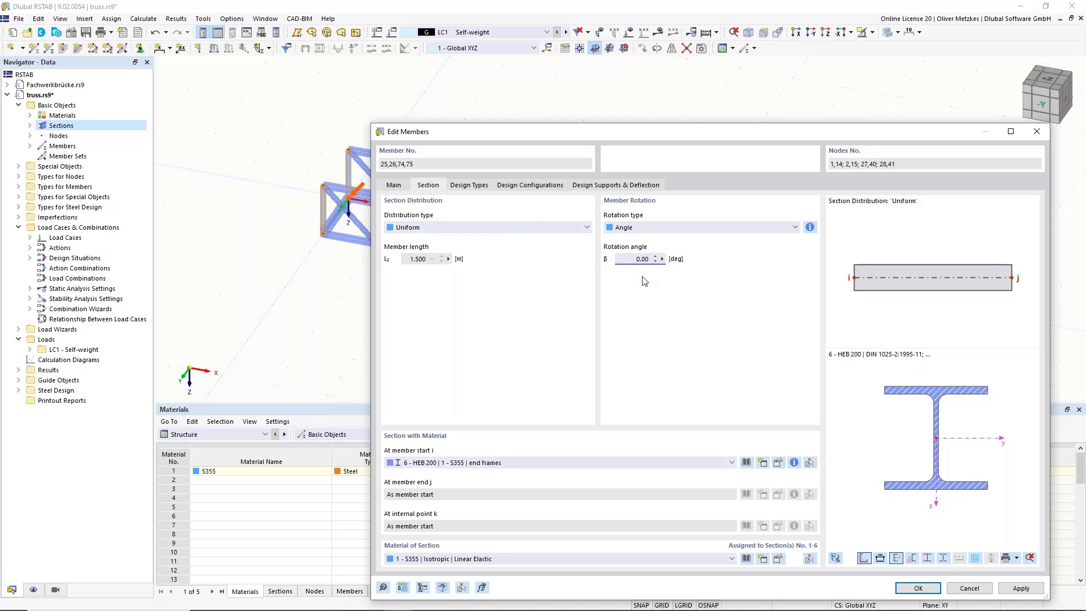
{"action": "left_click", "coordinate": [927, 588]}
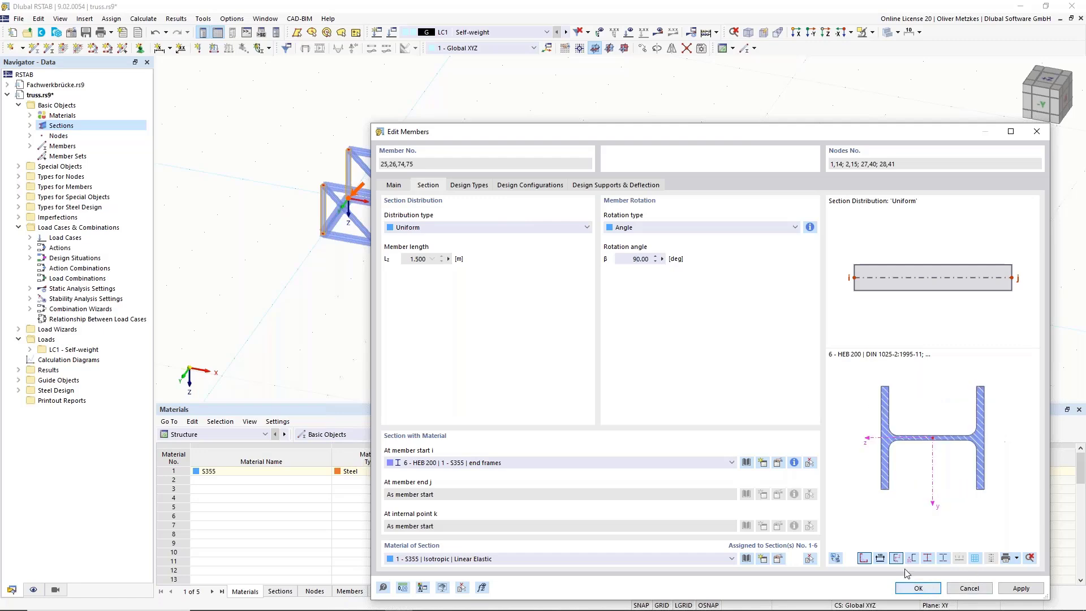
Step: Copy the end frame beam by 18 m in X to the bottom chord nodes at the girders' far end
{"action": "scroll", "coordinate": [313, 246], "scroll_direction": "up", "scroll_amount": 3}
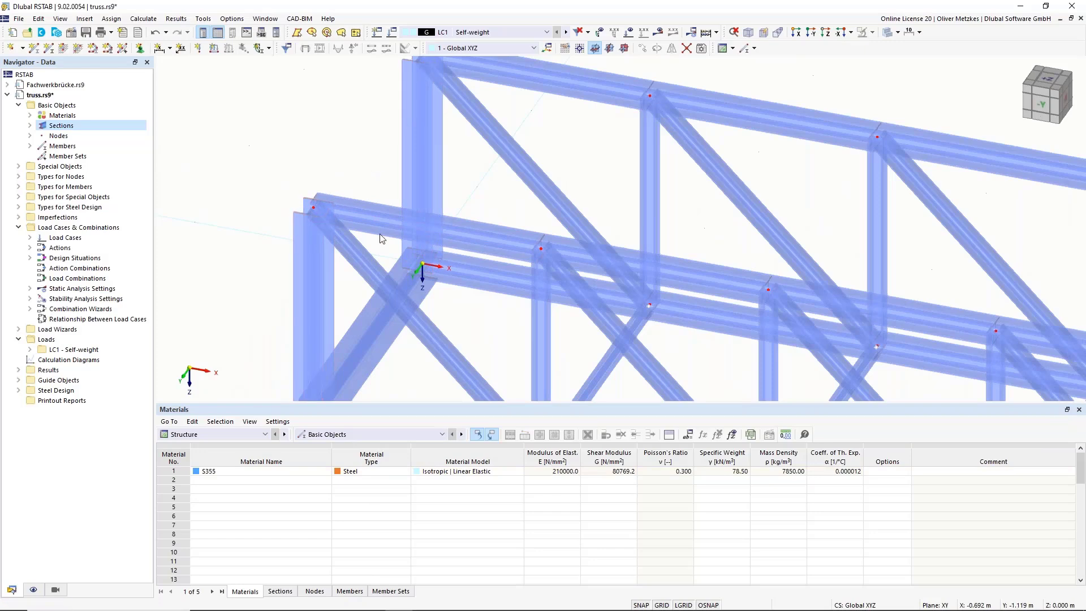
{"action": "scroll", "coordinate": [322, 254], "scroll_direction": "down", "scroll_amount": 3}
{"action": "scroll", "coordinate": [443, 252], "scroll_direction": "down", "scroll_amount": 5}
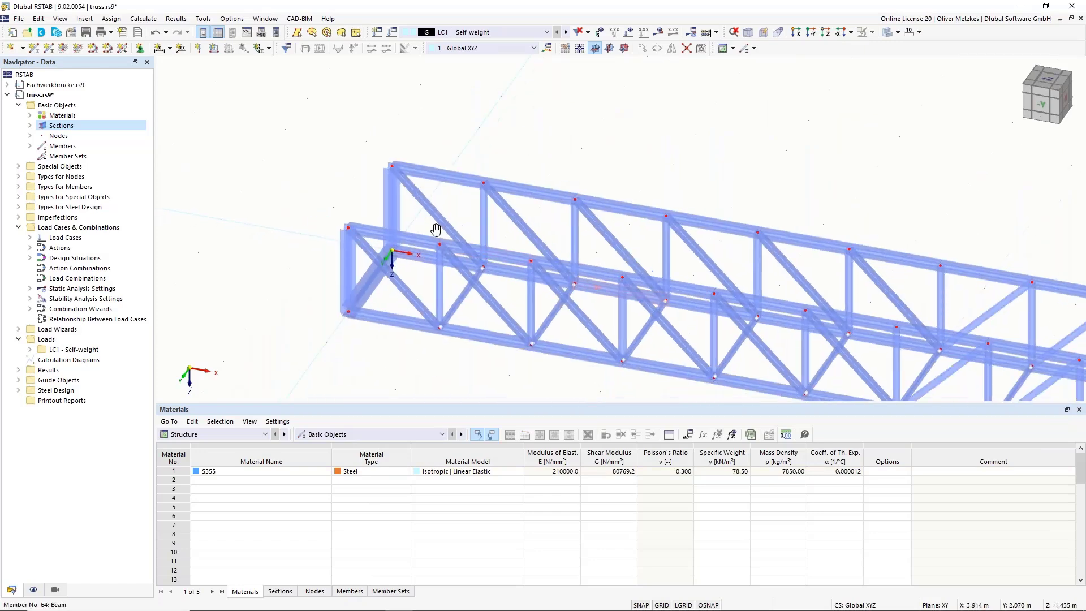
{"action": "scroll", "coordinate": [461, 213], "scroll_direction": "down", "scroll_amount": 1}
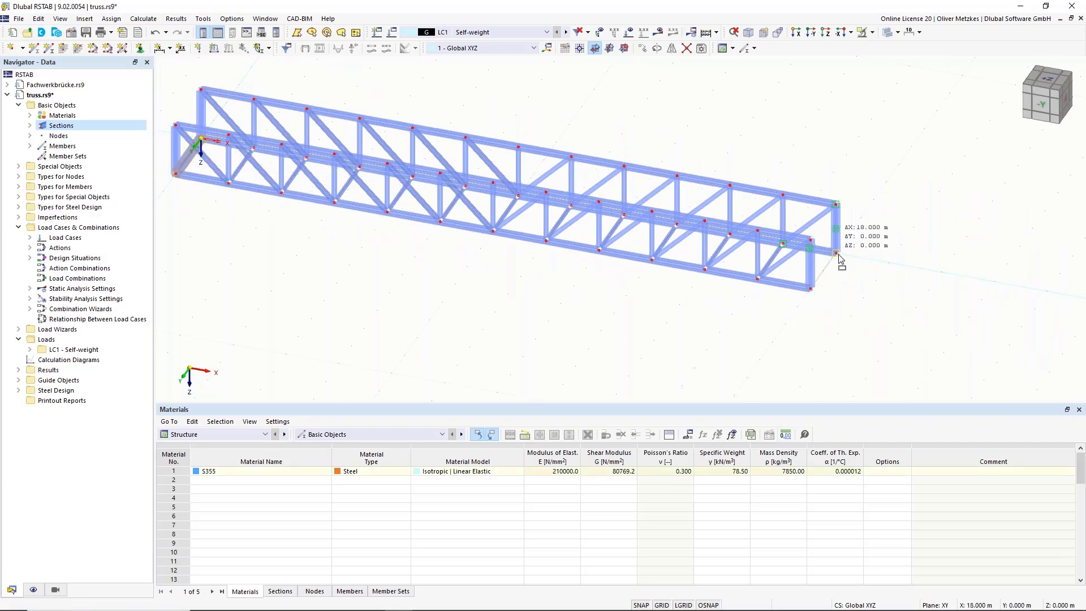
{"action": "left_click", "coordinate": [837, 254]}
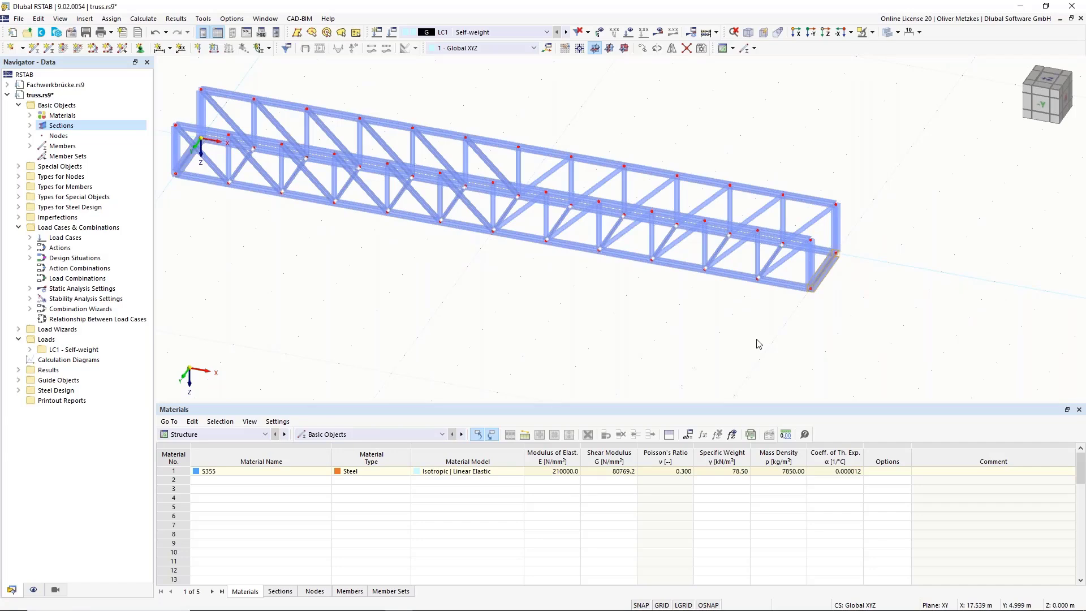
Step: Define a new member of type Tension using section 5 - L 65x50x6
{"action": "middle_click_drag", "start_coordinate": [531, 327], "coordinate": [608, 375]}
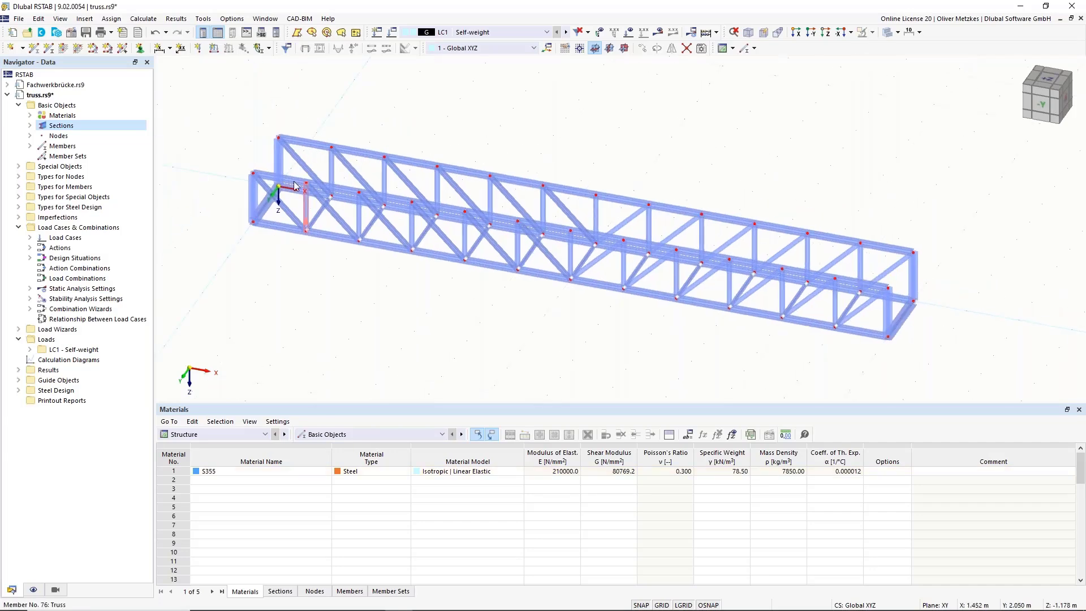
{"action": "middle_click_drag", "start_coordinate": [429, 260], "coordinate": [317, 266], "text": "ctrl"}
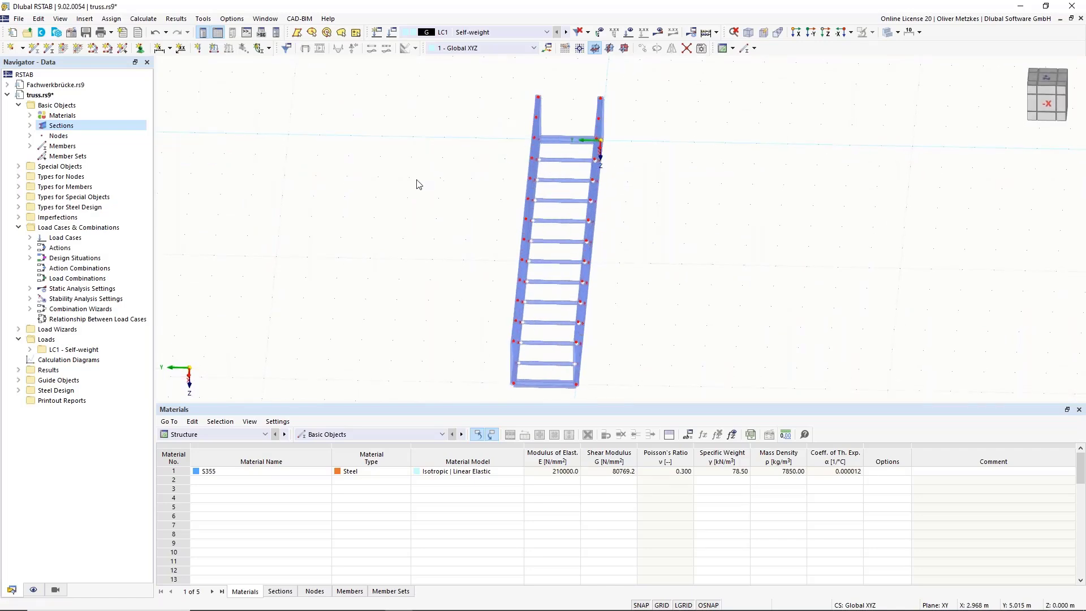
{"action": "middle_click_drag", "start_coordinate": [521, 214], "coordinate": [396, 187], "text": "ctrl"}
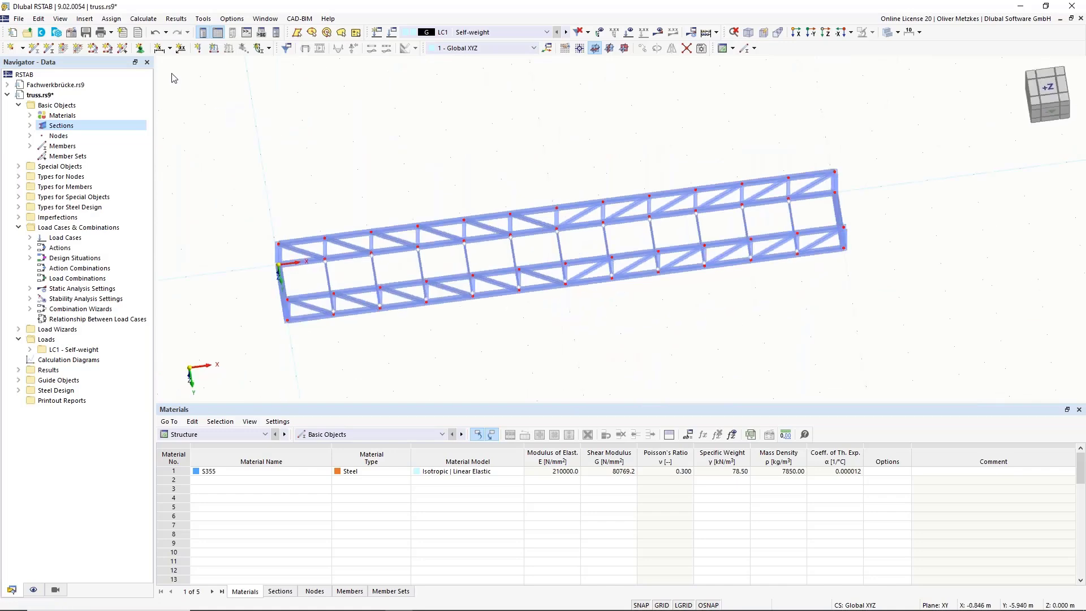
{"action": "left_click", "coordinate": [37, 52]}
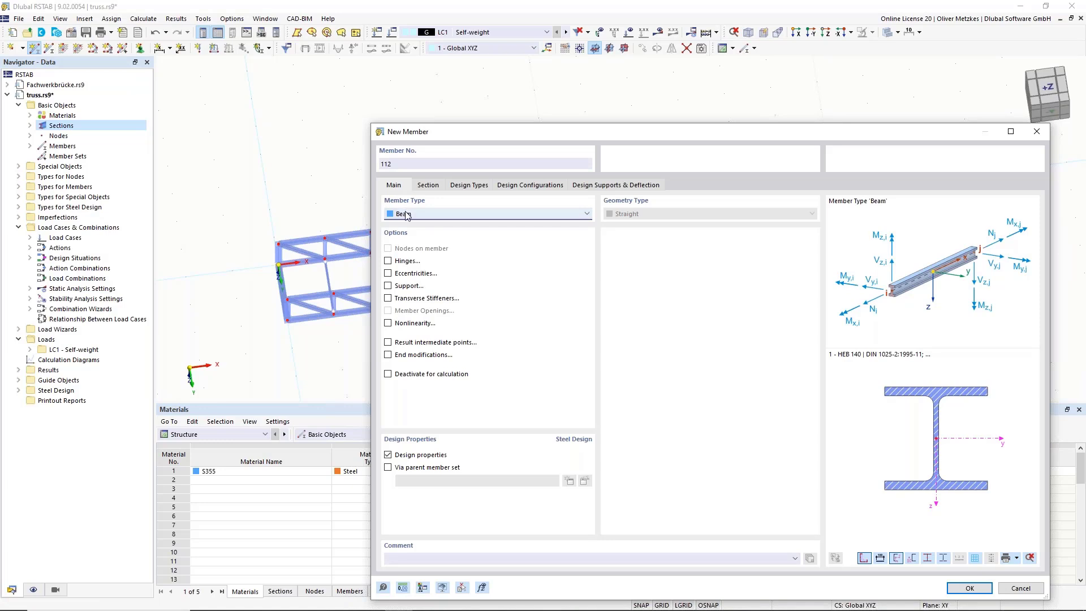
{"action": "left_click", "coordinate": [407, 215]}
{"action": "left_click", "coordinate": [428, 260]}
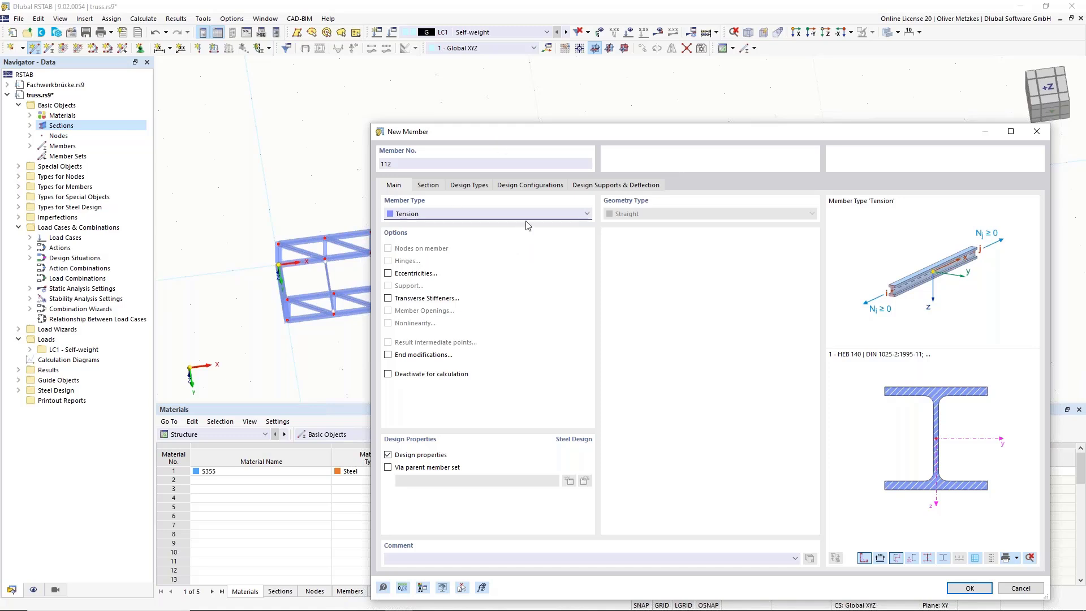
{"action": "left_click_drag", "start_coordinate": [514, 133], "coordinate": [558, 133]}
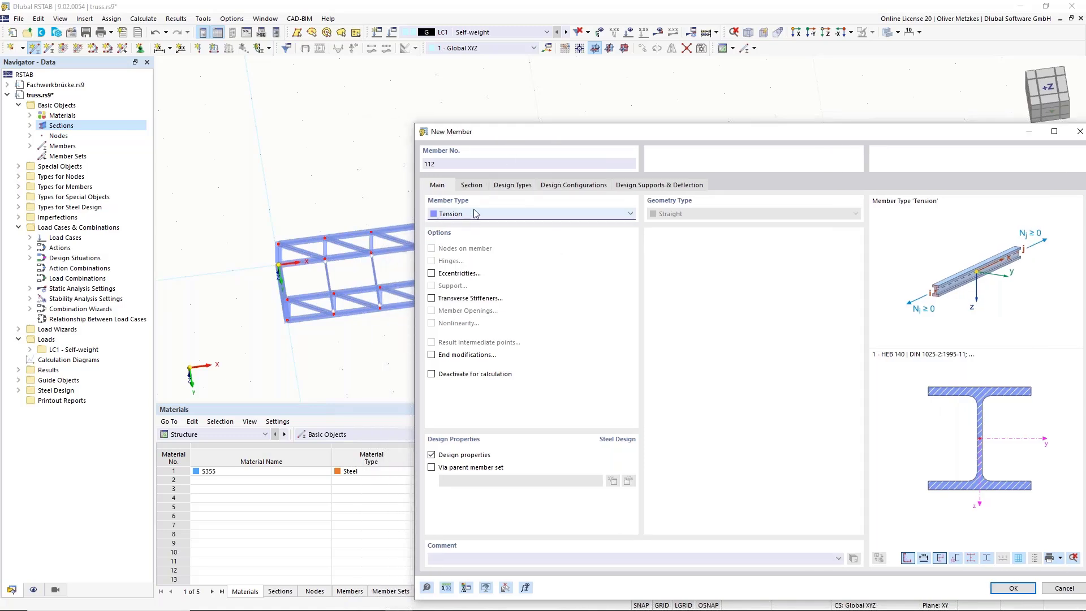
{"action": "left_click", "coordinate": [470, 185]}
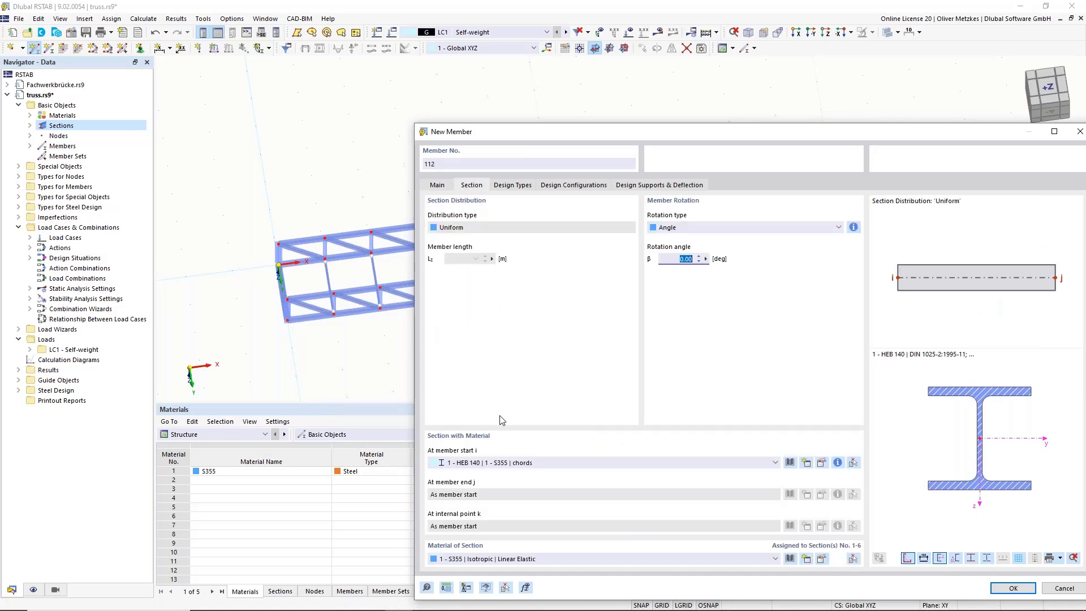
{"action": "left_click", "coordinate": [508, 462]}
{"action": "left_click", "coordinate": [582, 513]}
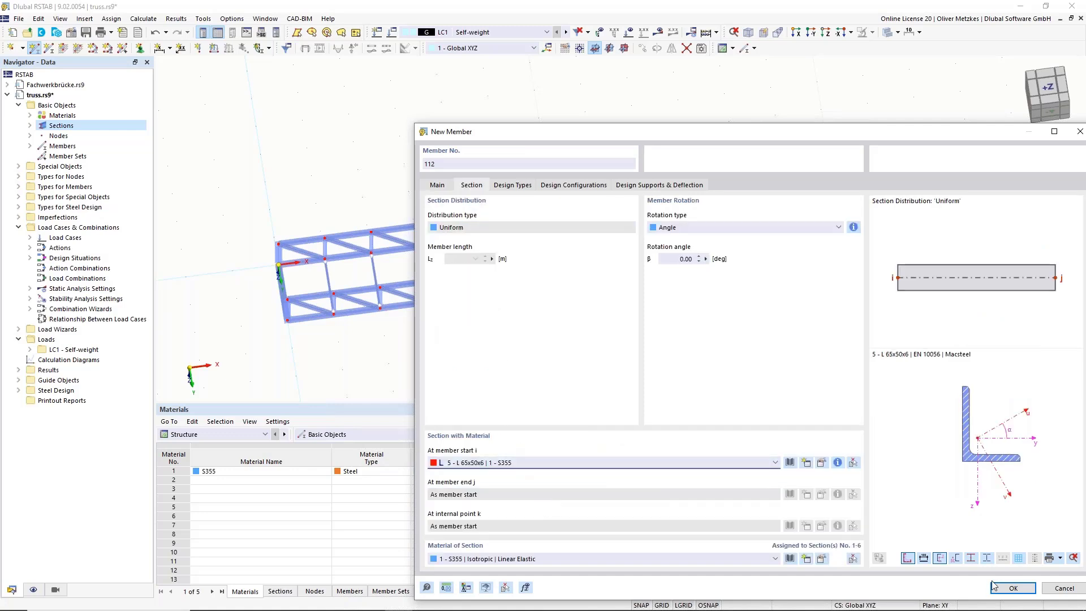
{"action": "left_click", "coordinate": [1012, 588]}
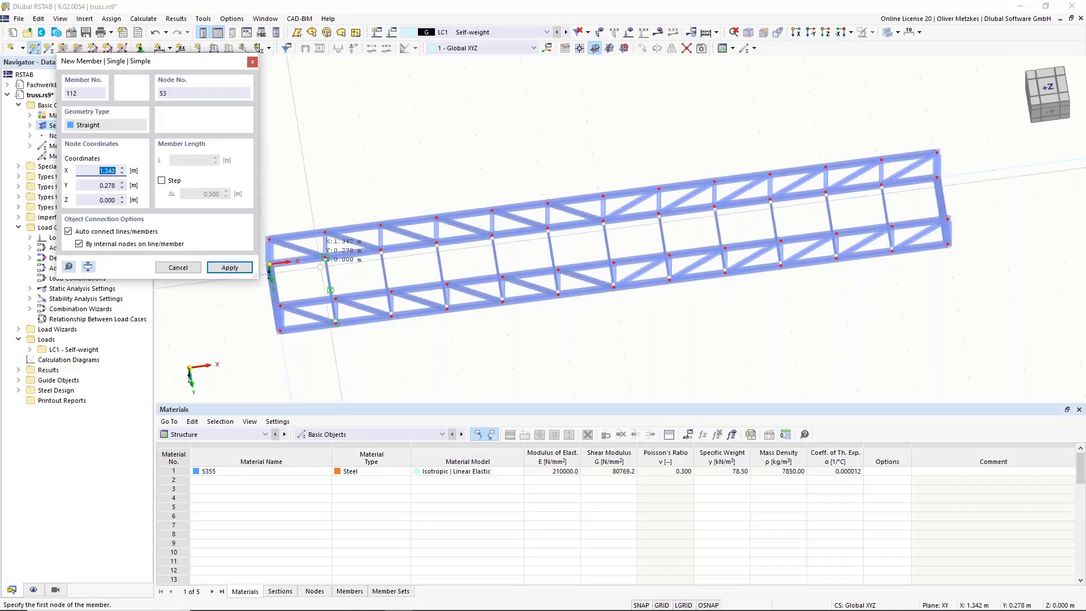
Step: Place two crossing tension diagonals between the bottom chords in the first bay at X = 0 m
{"action": "scroll", "coordinate": [321, 265], "scroll_direction": "up", "scroll_amount": 2}
{"action": "left_click", "coordinate": [341, 335]}
{"action": "left_click", "coordinate": [341, 336]}
{"action": "left_click", "coordinate": [274, 344]}
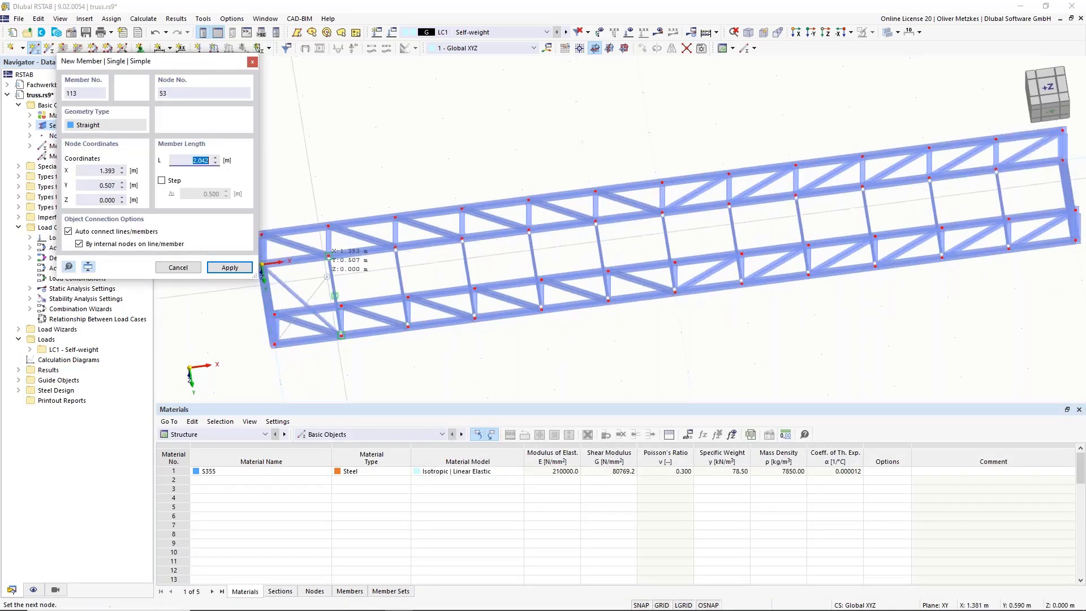
{"action": "left_click", "coordinate": [329, 256]}
{"action": "key", "text": "Escape"}
{"action": "key", "text": "Escape"}
Step: Select the two crossing diagonals and copy them once by 1.5 m in X into the second bay
{"action": "left_click_drag", "start_coordinate": [317, 279], "coordinate": [283, 293]}
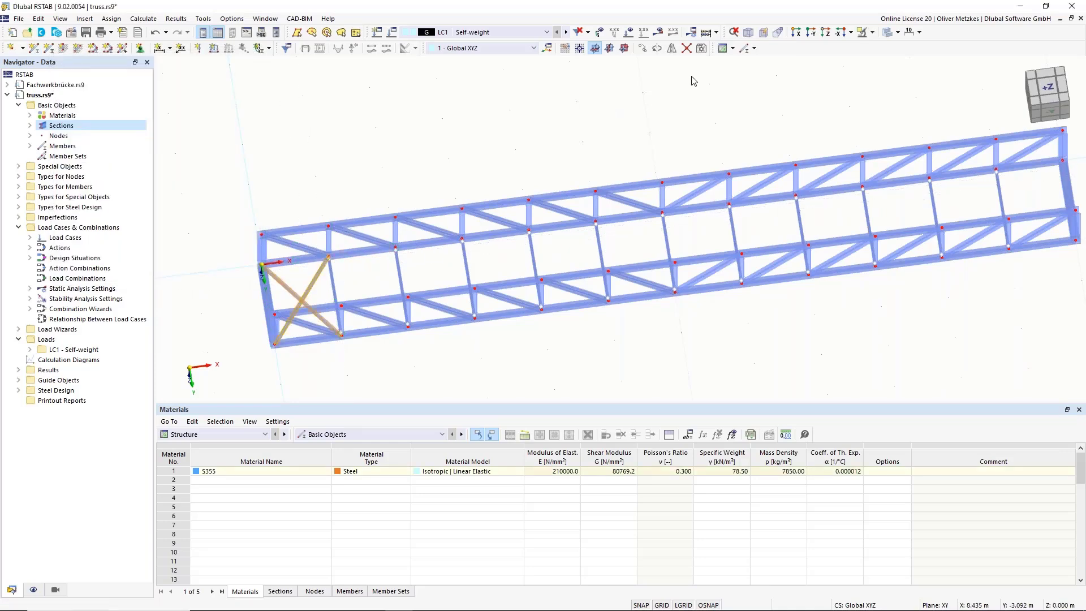
{"action": "left_click", "coordinate": [642, 49]}
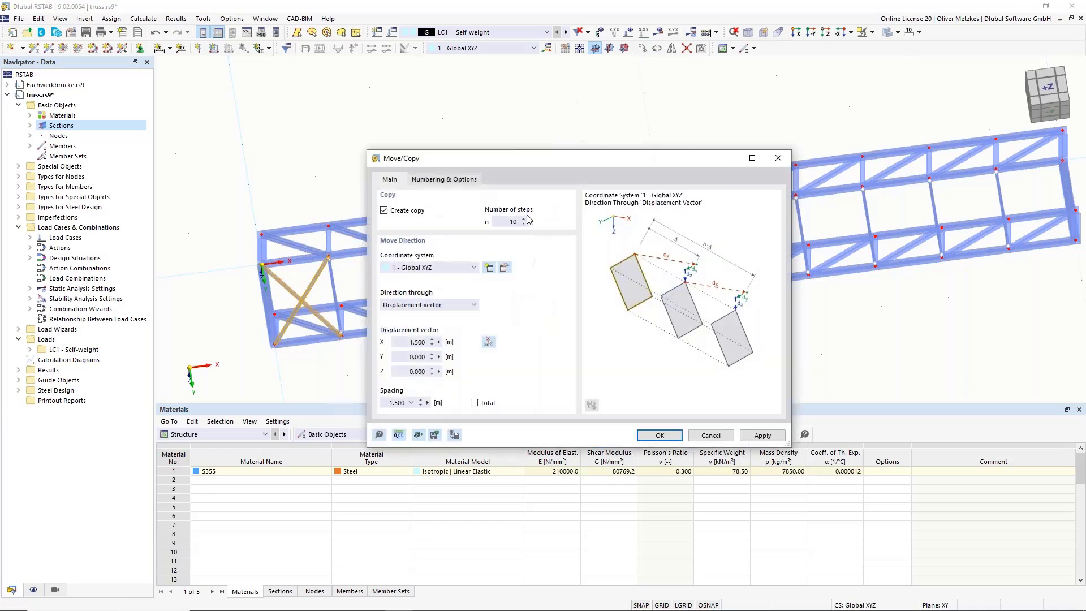
{"action": "type", "text": "1"}
{"action": "left_click", "coordinate": [660, 435]}
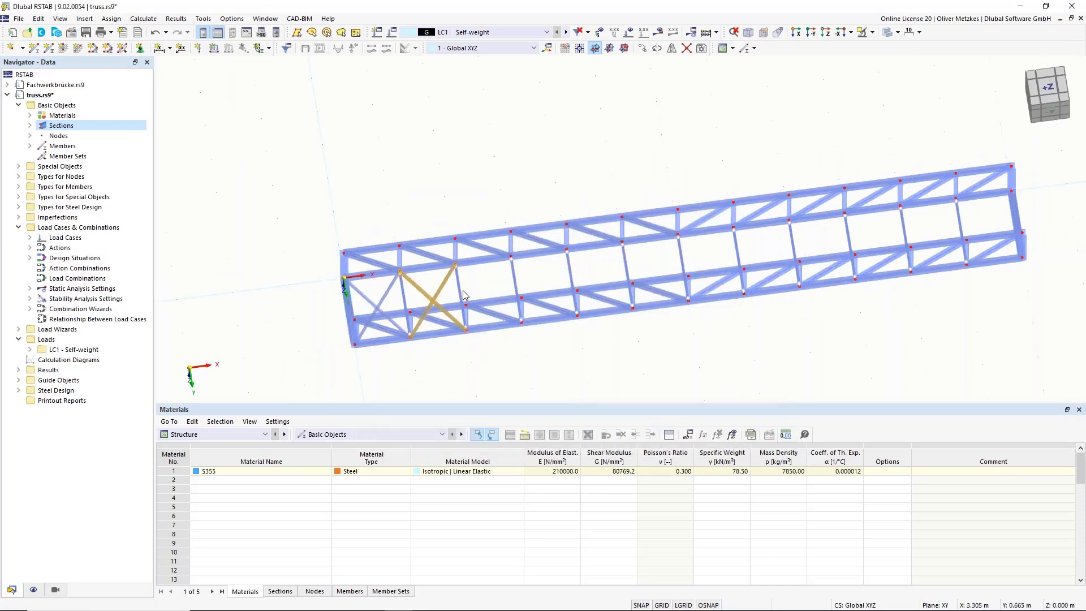
Step: Copy the second bay's crossing diagonals 10 times at 1.5 m spacing in X to fill the remaining bays
{"action": "scroll", "coordinate": [462, 290], "scroll_direction": "up", "scroll_amount": 3}
{"action": "left_click", "coordinate": [643, 48]}
{"action": "double_click", "coordinate": [507, 221]}
{"action": "left_click_drag", "start_coordinate": [559, 161], "coordinate": [720, 129]}
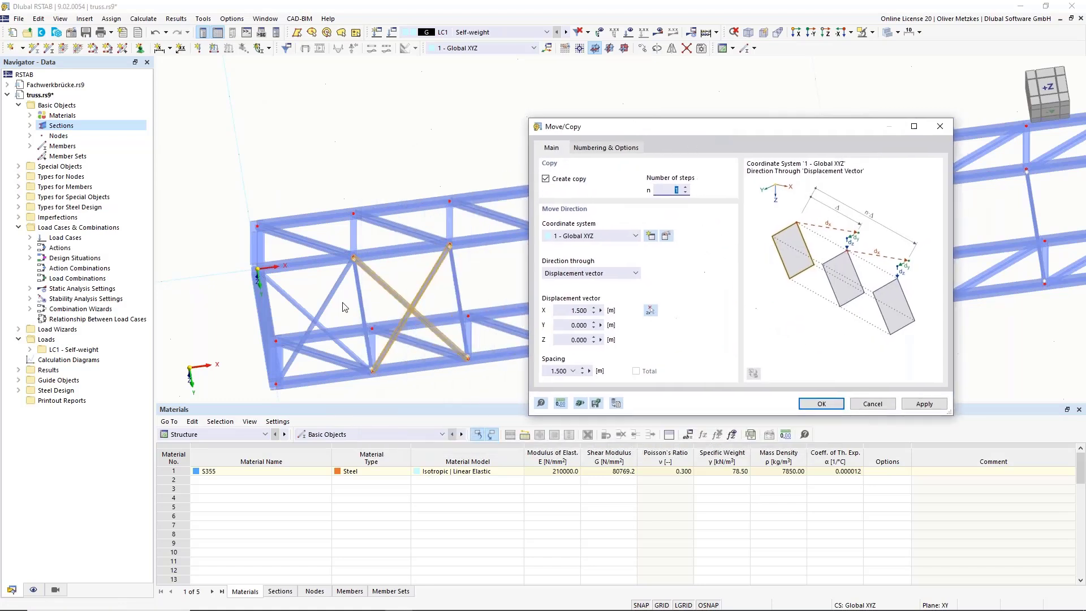
{"action": "type", "text": "10"}
{"action": "key", "text": "Return"}
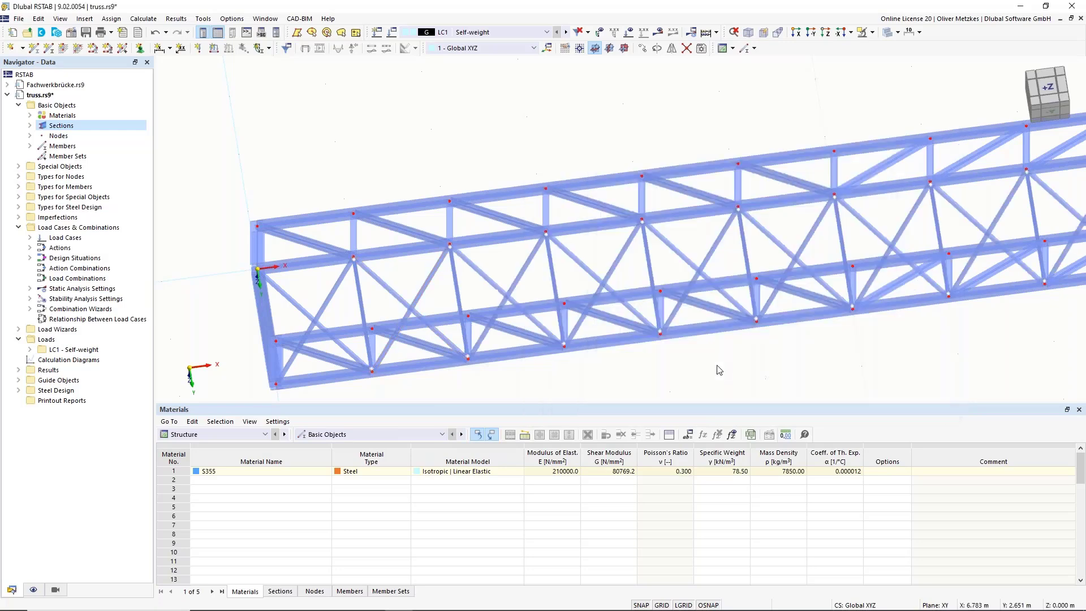
Step: Define a new nodal support with uX, uY and uZ fixed and all three rotations free
{"action": "scroll", "coordinate": [823, 367], "scroll_direction": "down", "scroll_amount": 2}
{"action": "middle_click_drag", "start_coordinate": [664, 316], "coordinate": [145, 264]}
{"action": "scroll", "coordinate": [592, 291], "scroll_direction": "down", "scroll_amount": 3}
{"action": "middle_click_drag", "start_coordinate": [591, 291], "coordinate": [523, 198], "text": "ctrl"}
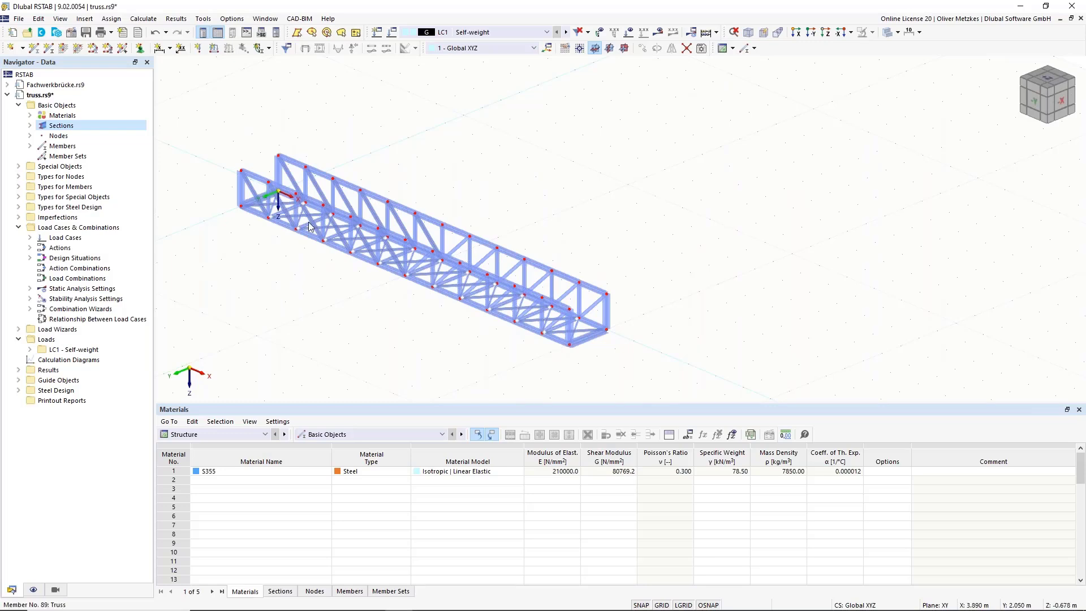
{"action": "middle_click_drag", "start_coordinate": [419, 328], "coordinate": [485, 322], "text": "ctrl"}
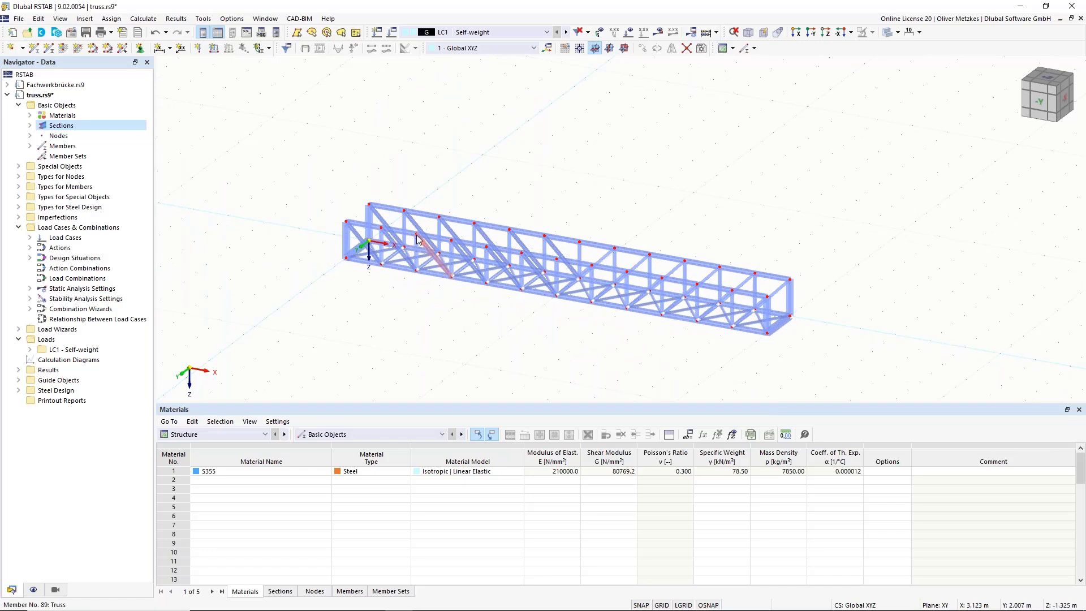
{"action": "scroll", "coordinate": [374, 246], "scroll_direction": "up", "scroll_amount": 3}
{"action": "middle_click_drag", "start_coordinate": [557, 286], "coordinate": [414, 211]}
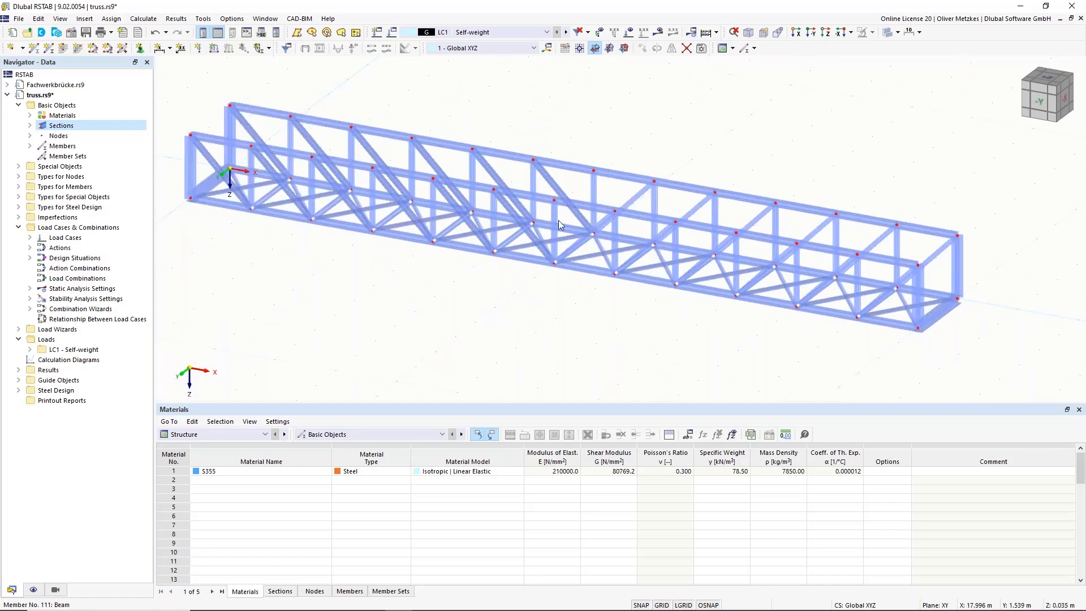
{"action": "left_click", "coordinate": [138, 50]}
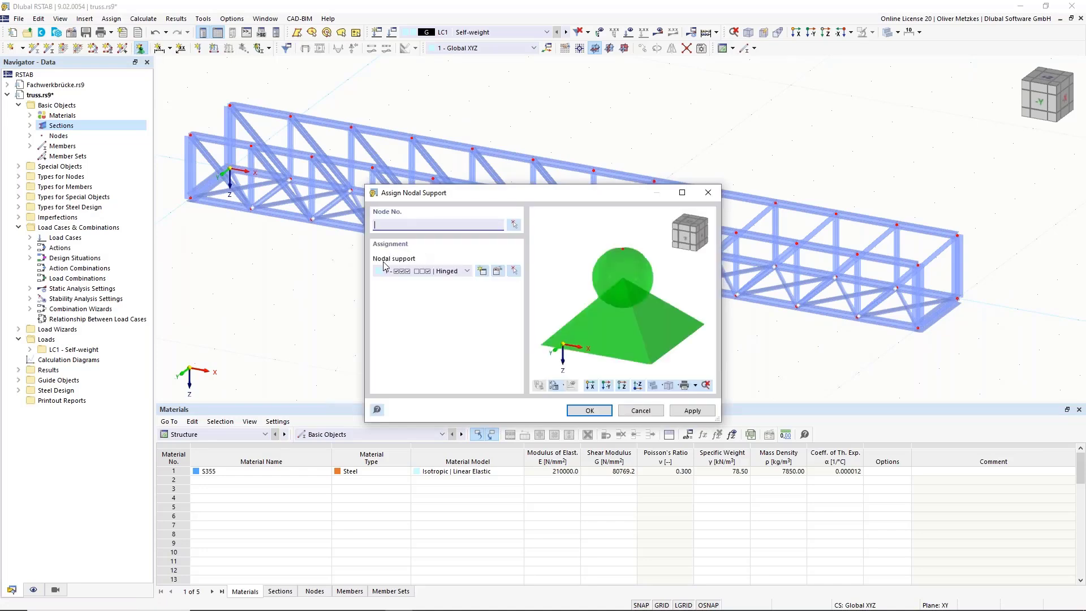
{"action": "left_click", "coordinate": [481, 269]}
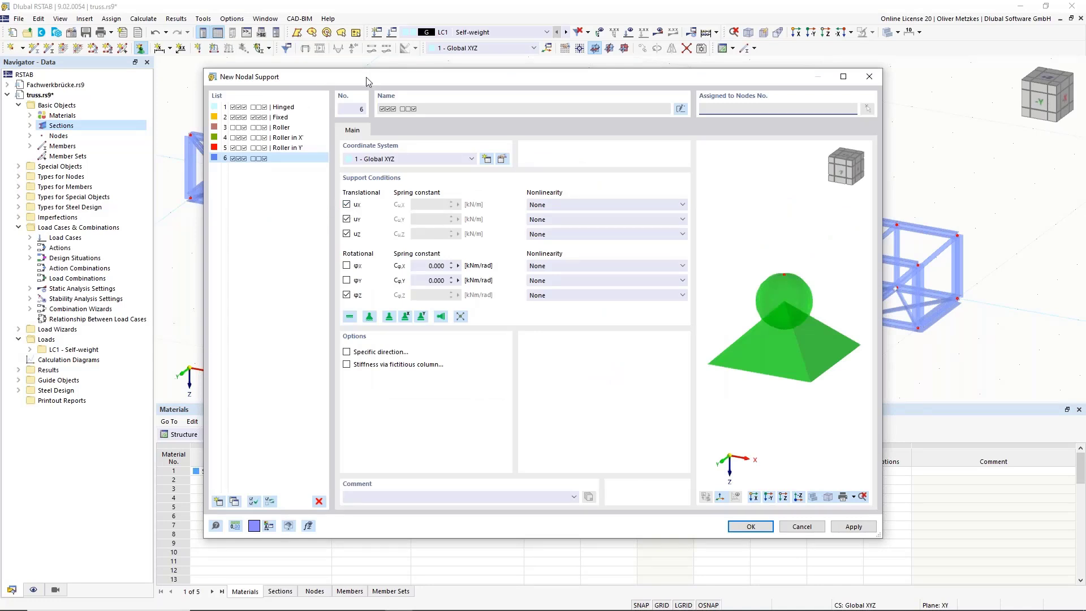
{"action": "left_click_drag", "start_coordinate": [365, 77], "coordinate": [450, 79]}
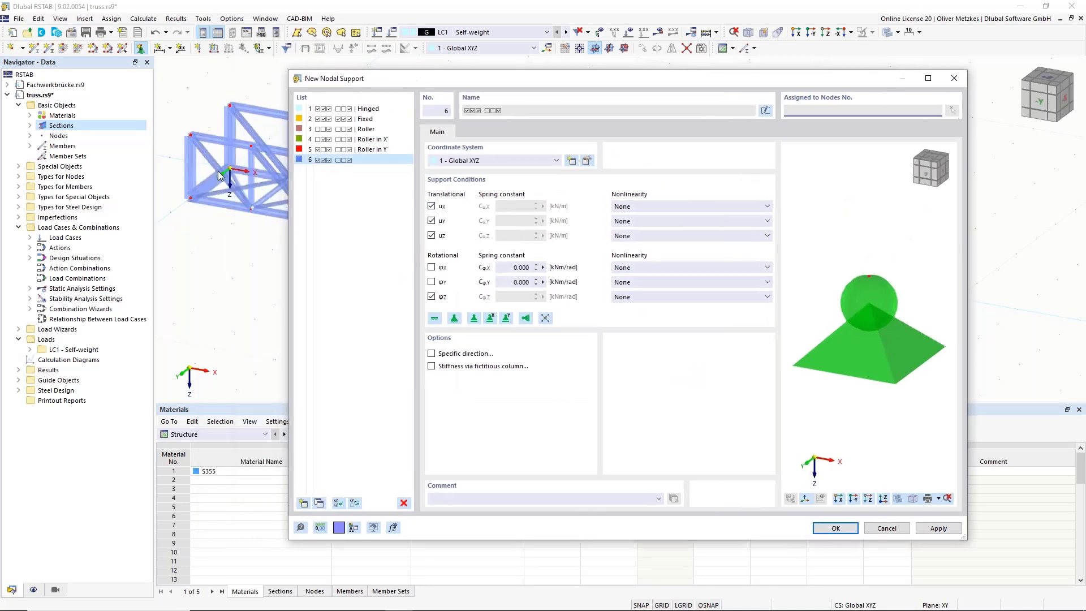
{"action": "left_click", "coordinate": [431, 297]}
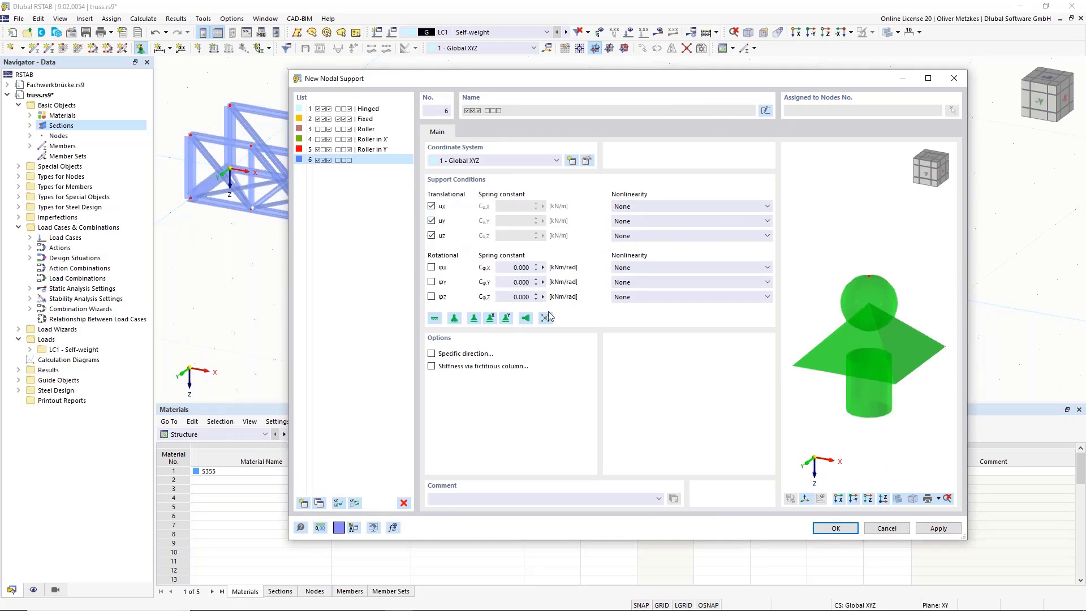
{"action": "left_click", "coordinate": [836, 527]}
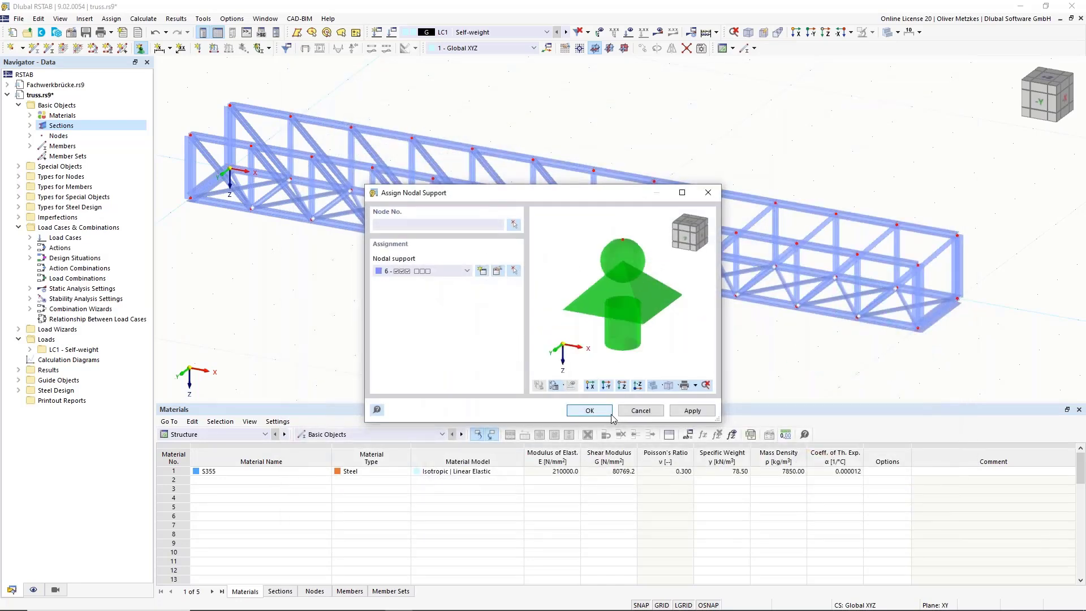
Step: Assign the fully translation-fixed support to the bottom chord node at the origin
{"action": "left_click", "coordinate": [588, 411]}
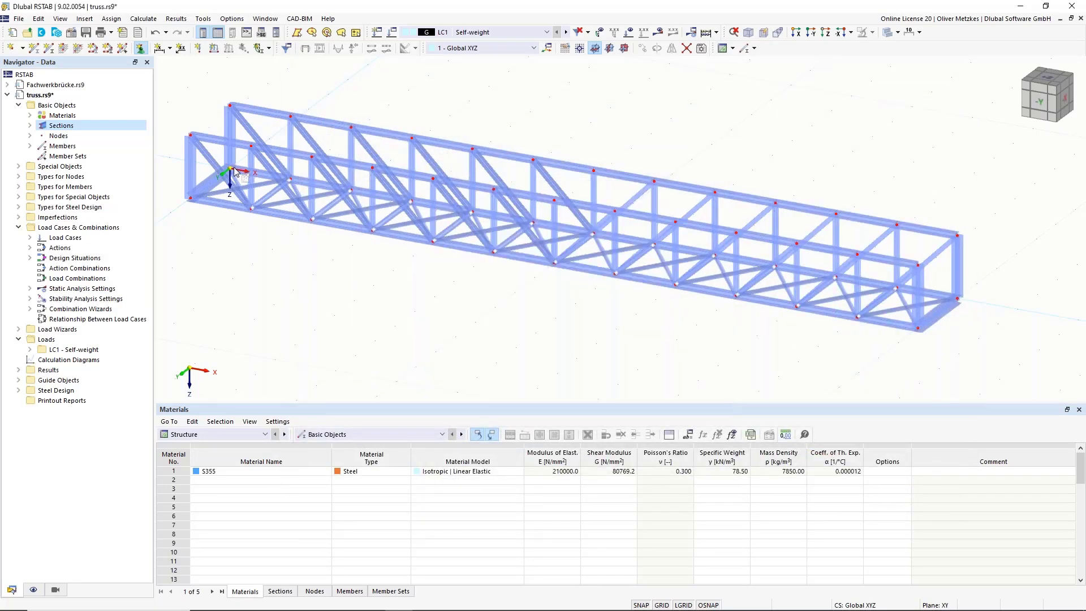
{"action": "scroll", "coordinate": [218, 207], "scroll_direction": "up", "scroll_amount": 5}
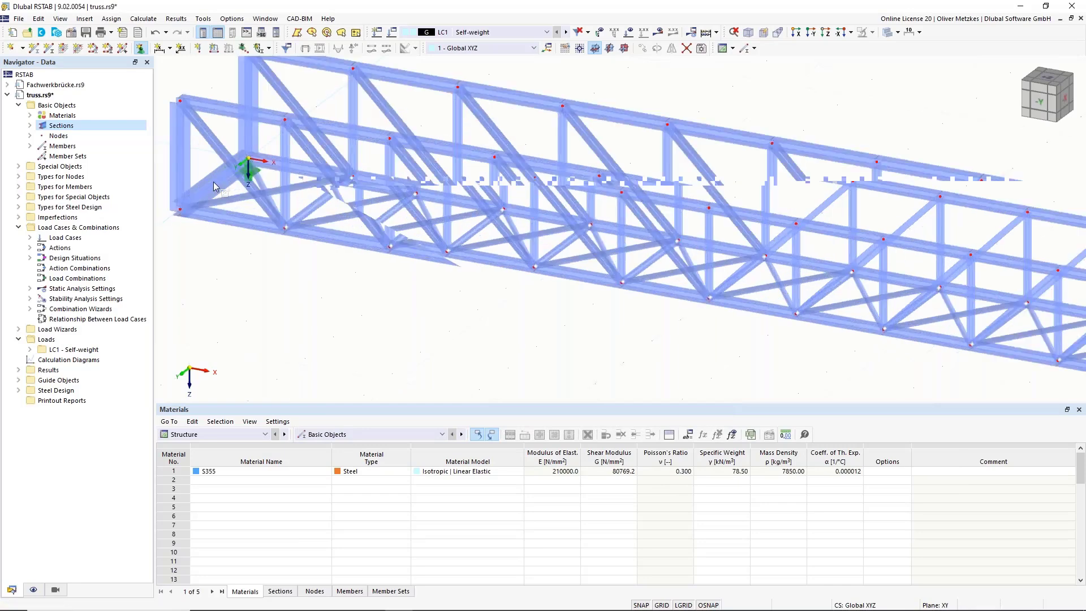
{"action": "scroll", "coordinate": [227, 210], "scroll_direction": "down", "scroll_amount": 5}
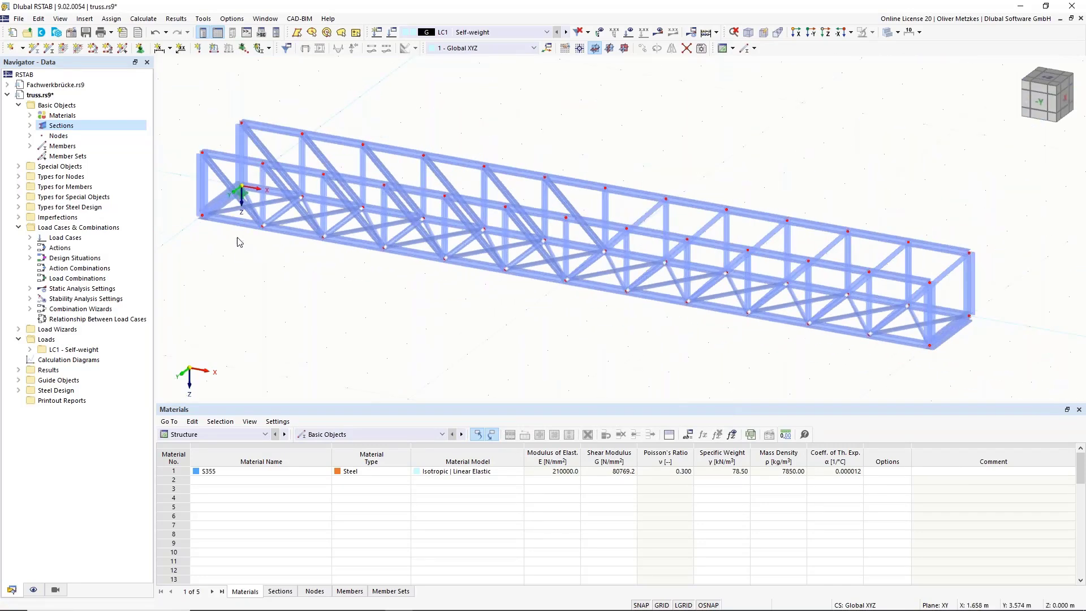
Step: Define another nodal support with uX and uZ fixed, and uY and all three rotations free
{"action": "left_click", "coordinate": [139, 50]}
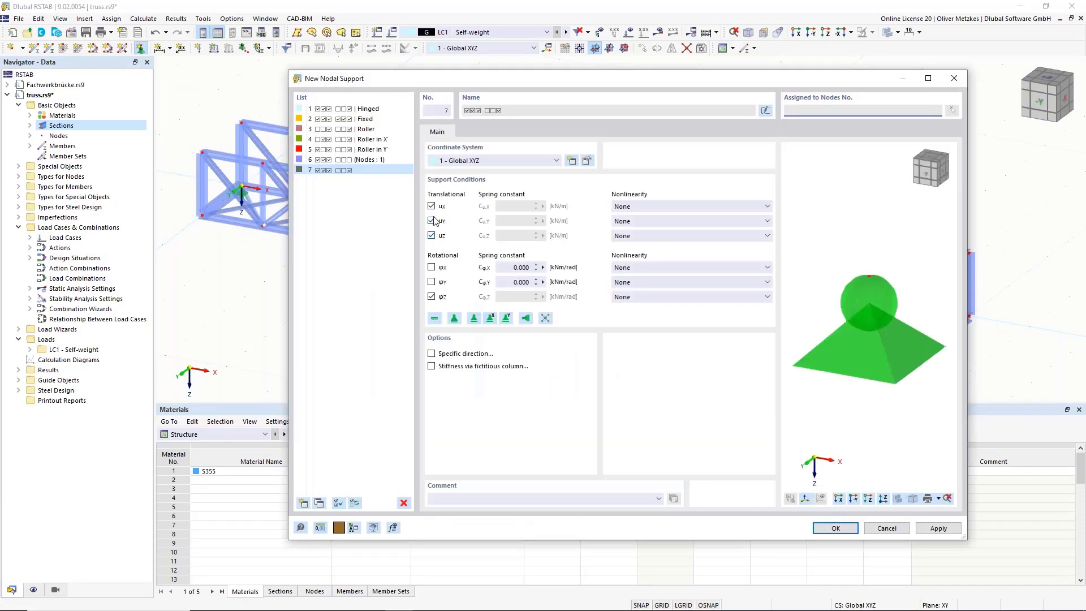
{"action": "left_click", "coordinate": [431, 221]}
{"action": "left_click", "coordinate": [432, 296]}
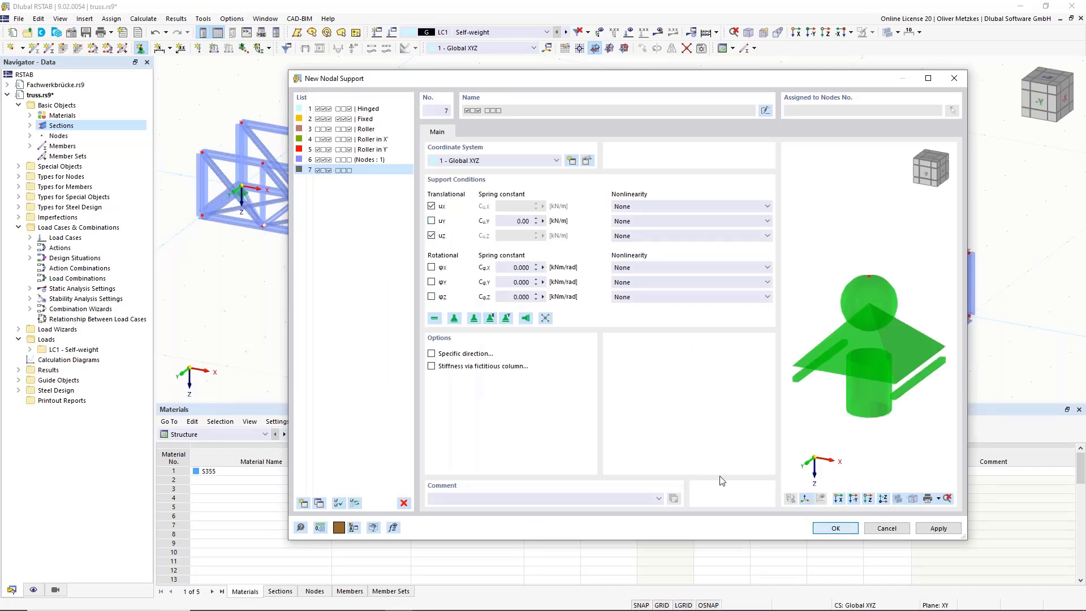
{"action": "left_click", "coordinate": [835, 527]}
Step: Assign the support with free uY to the other girder's bottom chord end node at X = 0 m
{"action": "left_click", "coordinate": [588, 410]}
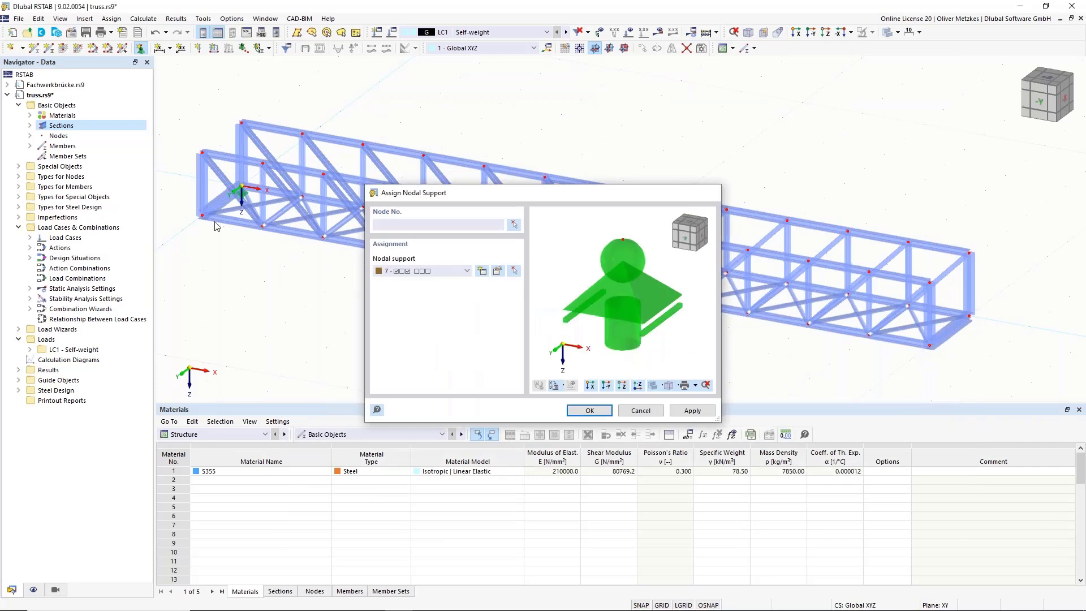
{"action": "left_click", "coordinate": [202, 215]}
{"action": "key", "text": "Escape"}
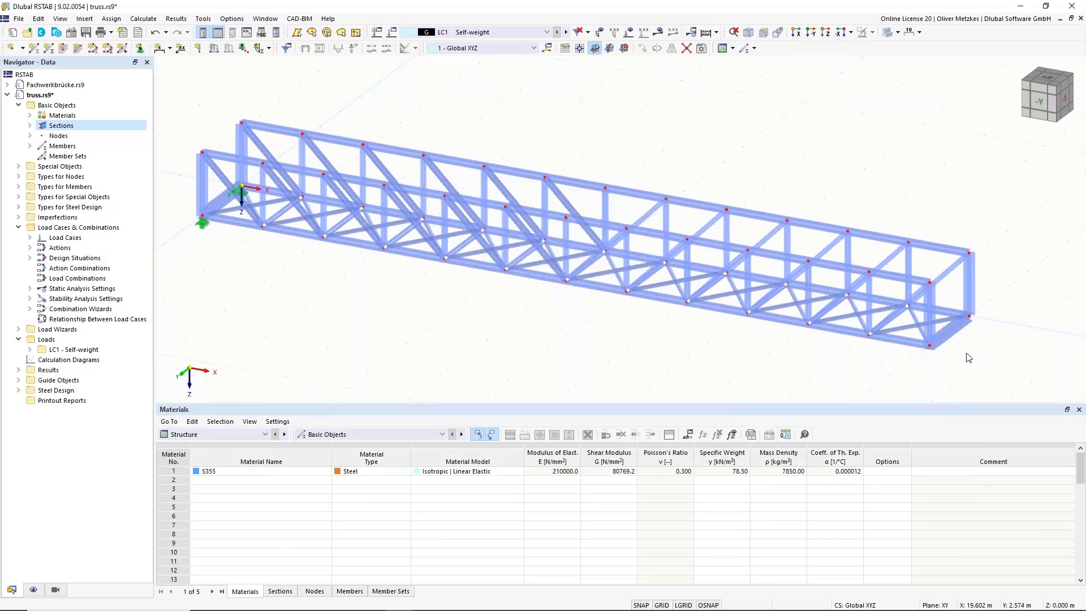
{"action": "middle_click_drag", "start_coordinate": [886, 317], "coordinate": [608, 210]}
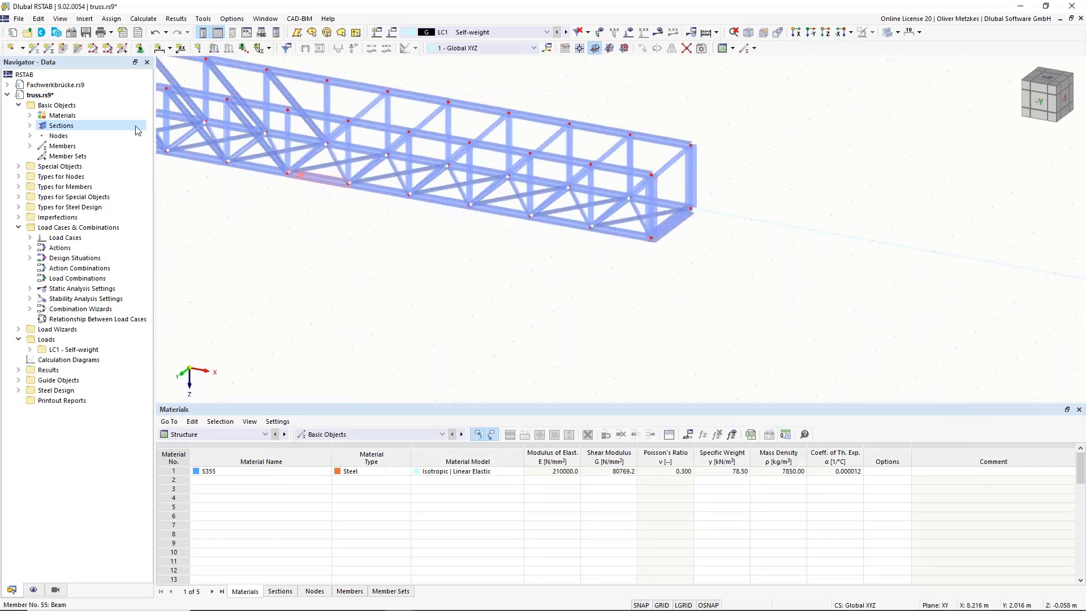
Step: Define a nodal support with uY and uZ fixed and uX and all rotations free, and assign it to the origin girder's far bottom chord end node
{"action": "left_click", "coordinate": [141, 47]}
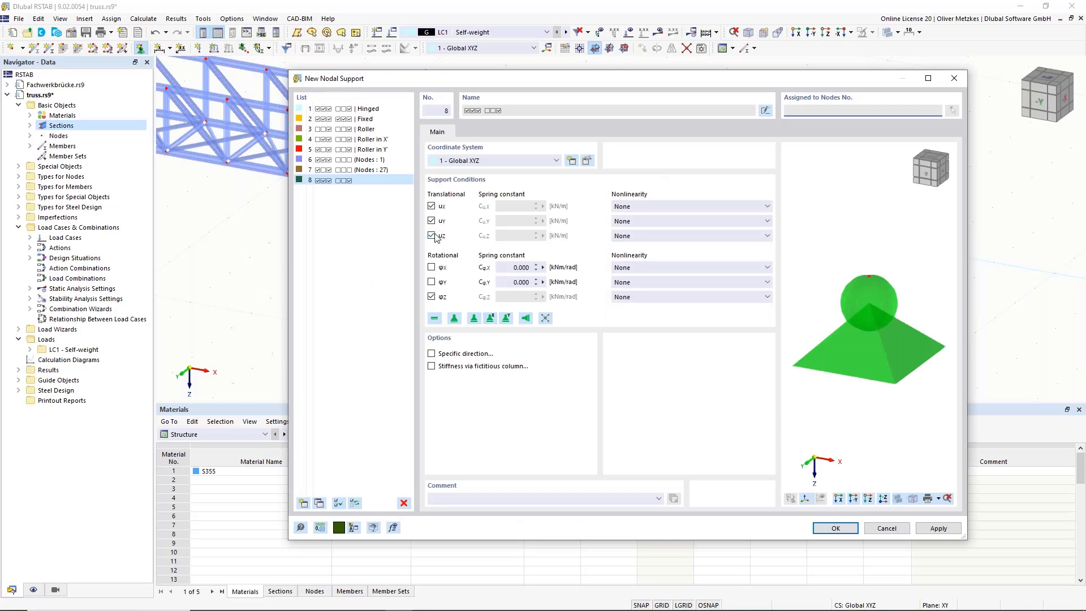
{"action": "left_click", "coordinate": [431, 206]}
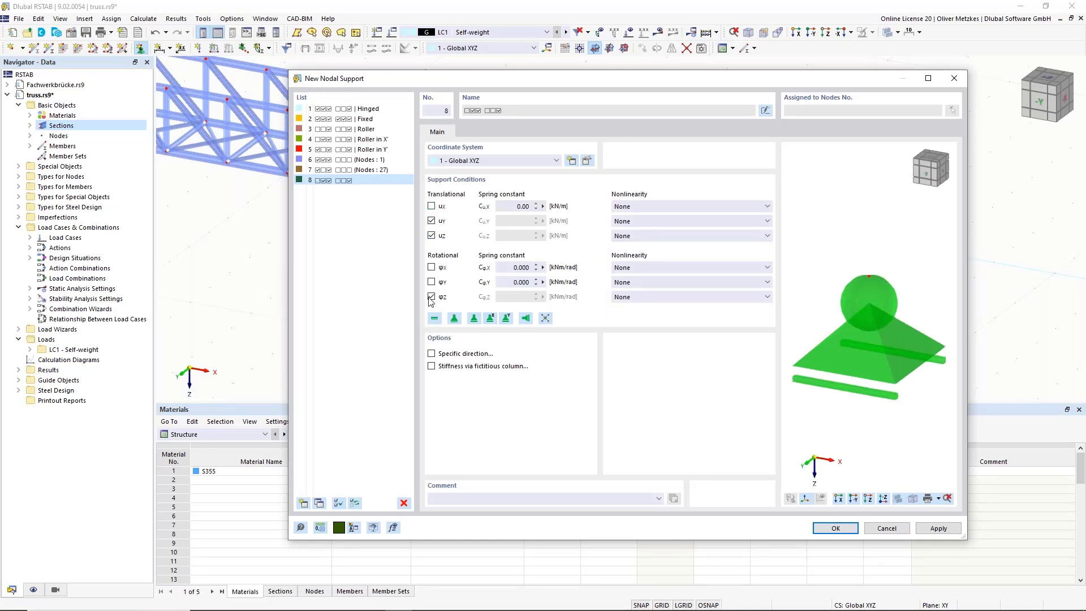
{"action": "left_click", "coordinate": [432, 296]}
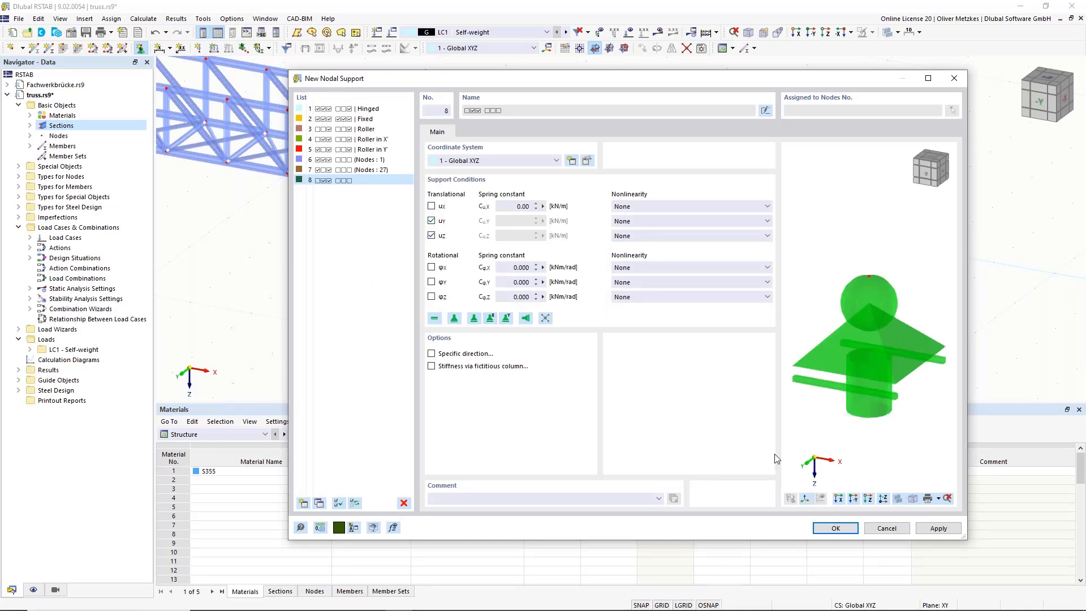
{"action": "left_click", "coordinate": [832, 529]}
{"action": "left_click", "coordinate": [603, 411]}
{"action": "left_click", "coordinate": [699, 210]}
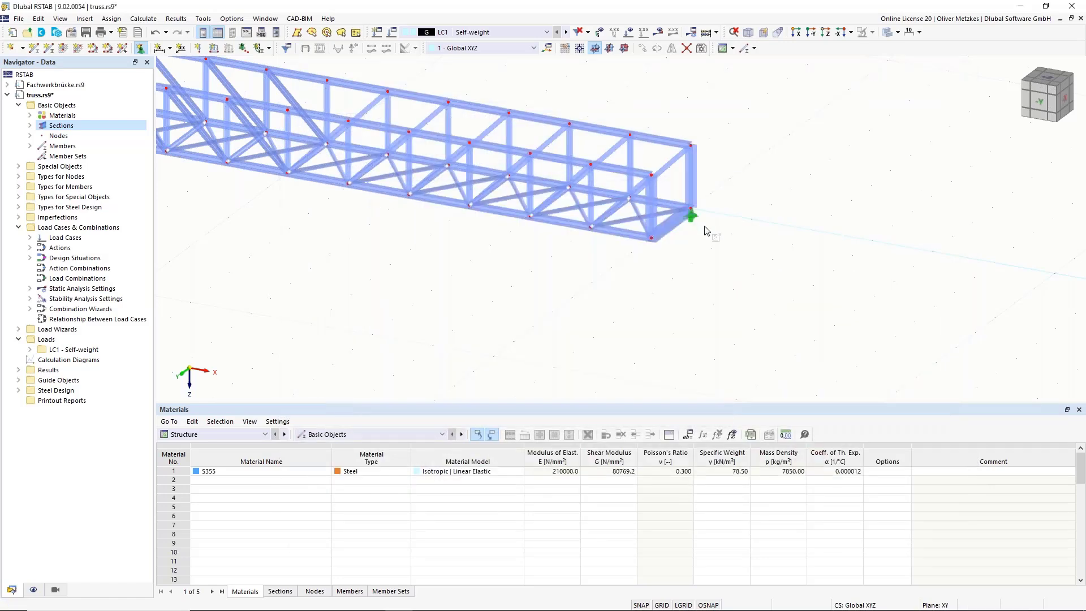
Step: Define a nodal support with only uZ fixed and assign it to the other girder's bottom chord node at the far end
{"action": "left_click", "coordinate": [144, 49]}
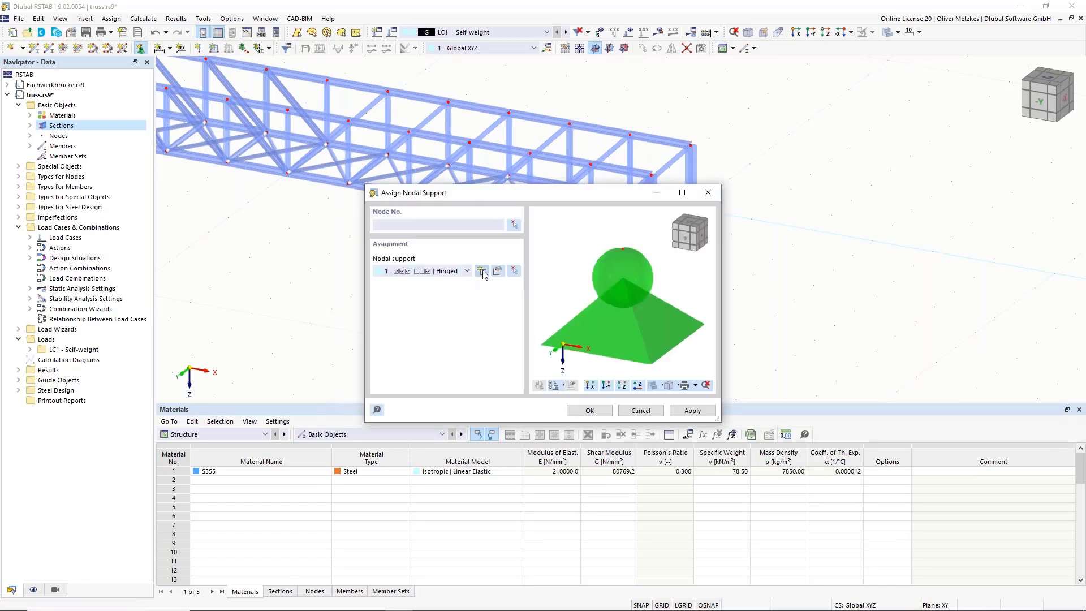
{"action": "left_click", "coordinate": [482, 271]}
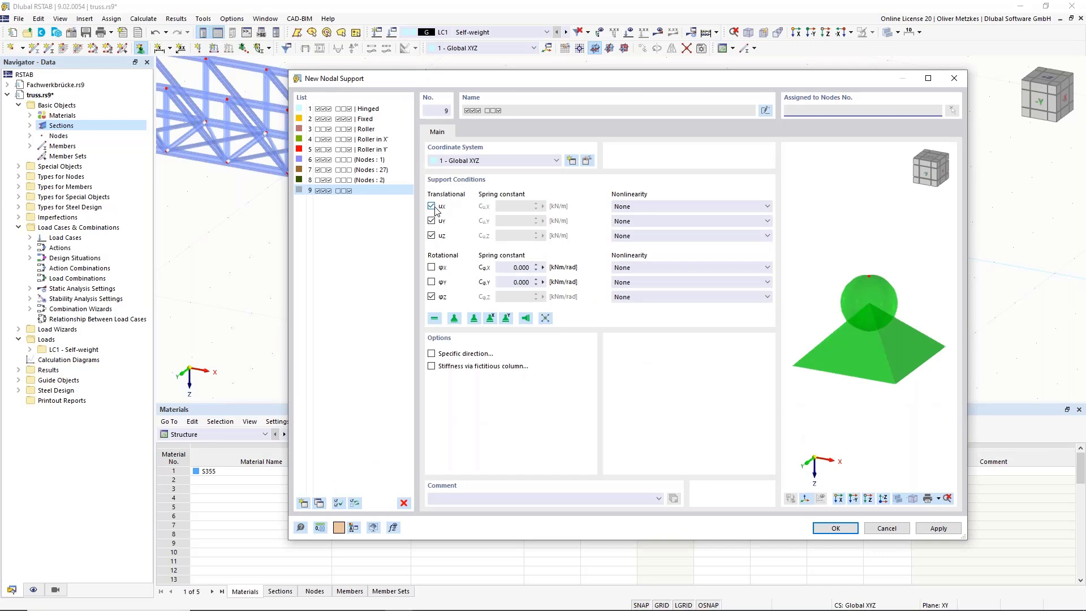
{"action": "left_click", "coordinate": [432, 206]}
{"action": "left_click", "coordinate": [431, 220]}
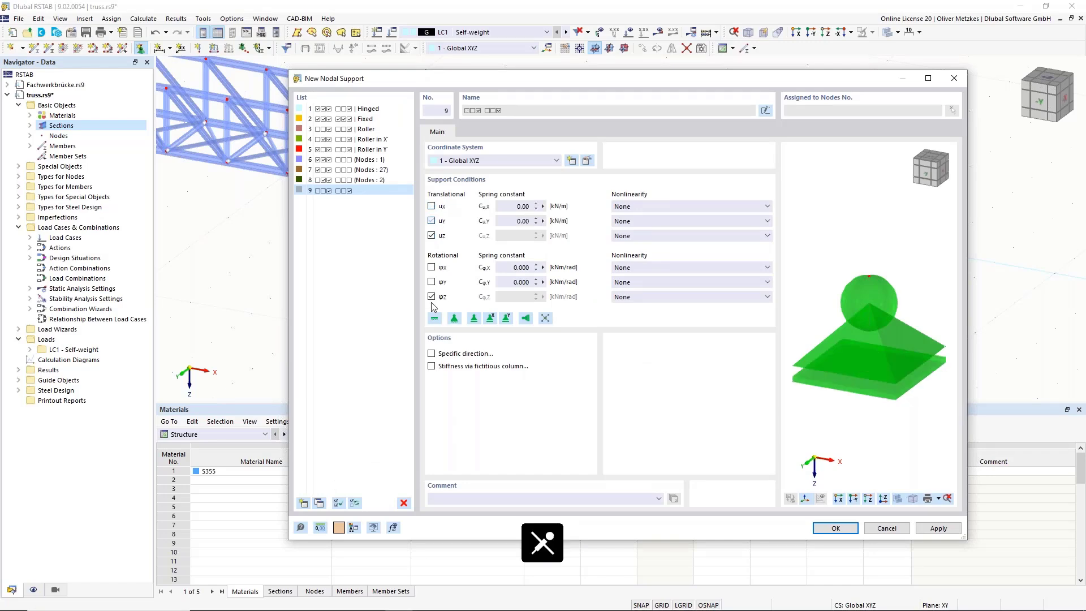
{"action": "left_click", "coordinate": [480, 320]}
{"action": "left_click", "coordinate": [829, 527]}
{"action": "left_click", "coordinate": [590, 410]}
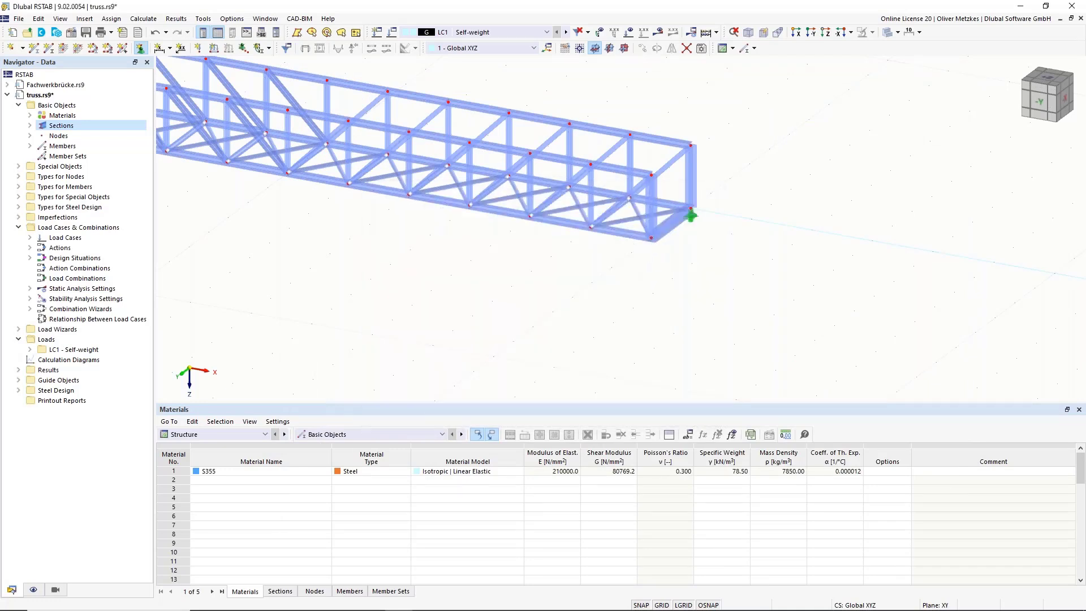
{"action": "left_click", "coordinate": [651, 238]}
{"action": "key", "text": "Escape"}
Step: Save the model's input data as truss.rs9 in the Downloads folder
{"action": "scroll", "coordinate": [488, 311], "scroll_direction": "down", "scroll_amount": 1}
{"action": "middle_click_drag", "start_coordinate": [532, 319], "coordinate": [770, 313]}
{"action": "scroll", "coordinate": [707, 231], "scroll_direction": "up", "scroll_amount": 2}
{"action": "scroll", "coordinate": [729, 238], "scroll_direction": "up", "scroll_amount": 2}
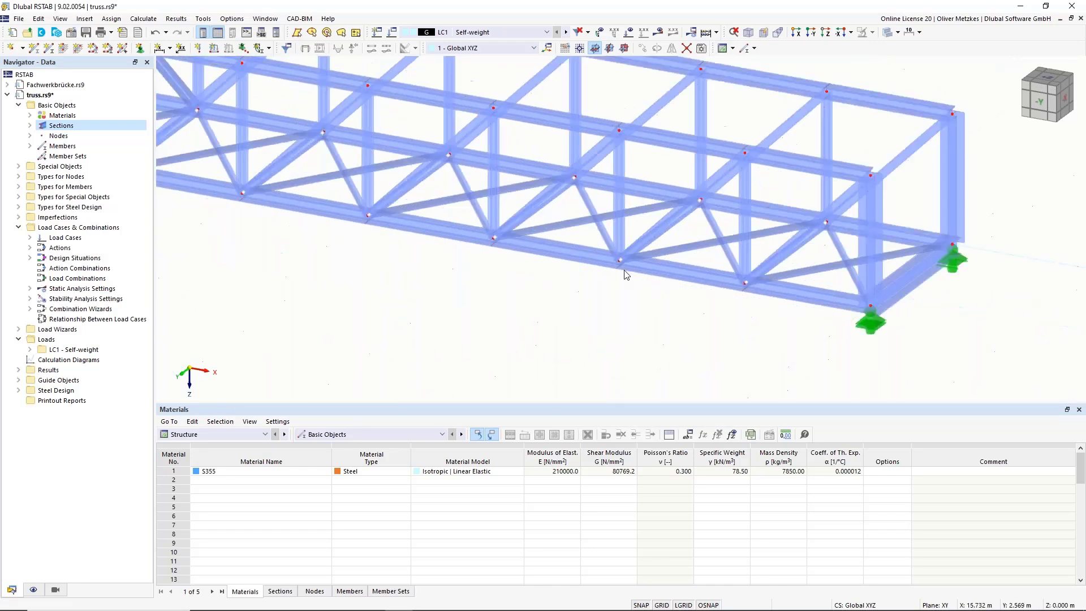
{"action": "scroll", "coordinate": [629, 276], "scroll_direction": "down", "scroll_amount": 2}
{"action": "middle_click_drag", "start_coordinate": [629, 277], "coordinate": [639, 287]}
{"action": "scroll", "coordinate": [639, 287], "scroll_direction": "down", "scroll_amount": 2}
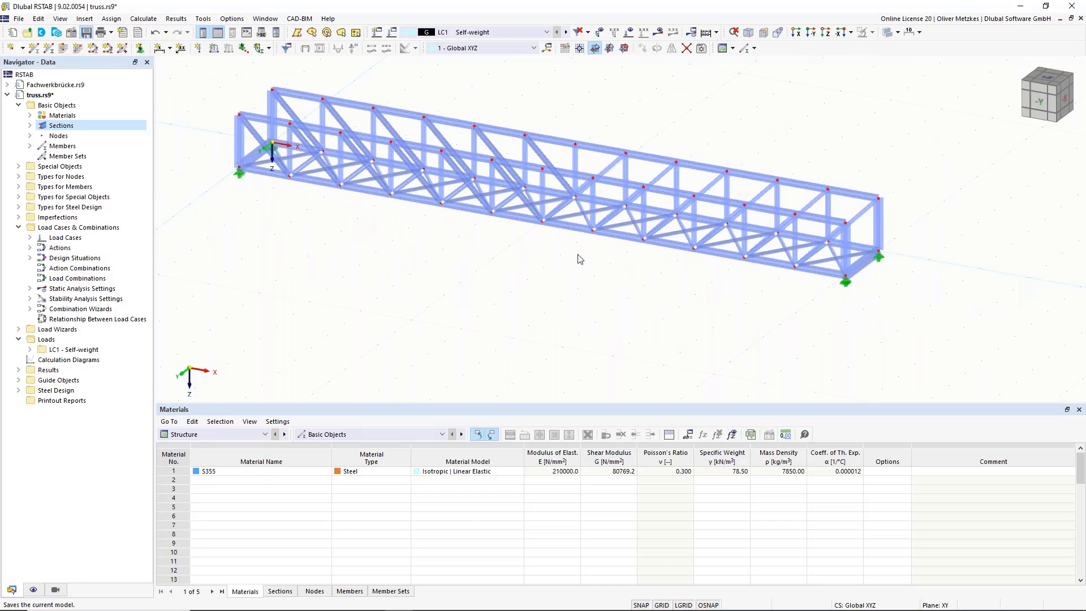
{"action": "key", "text": "ctrl+s"}
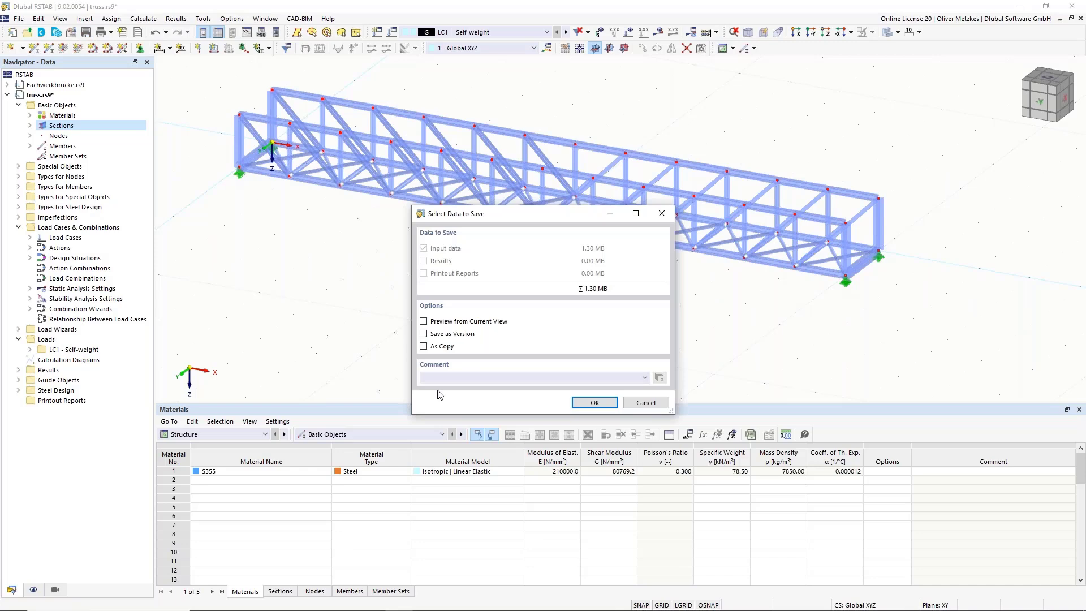
{"action": "left_click", "coordinate": [602, 404]}
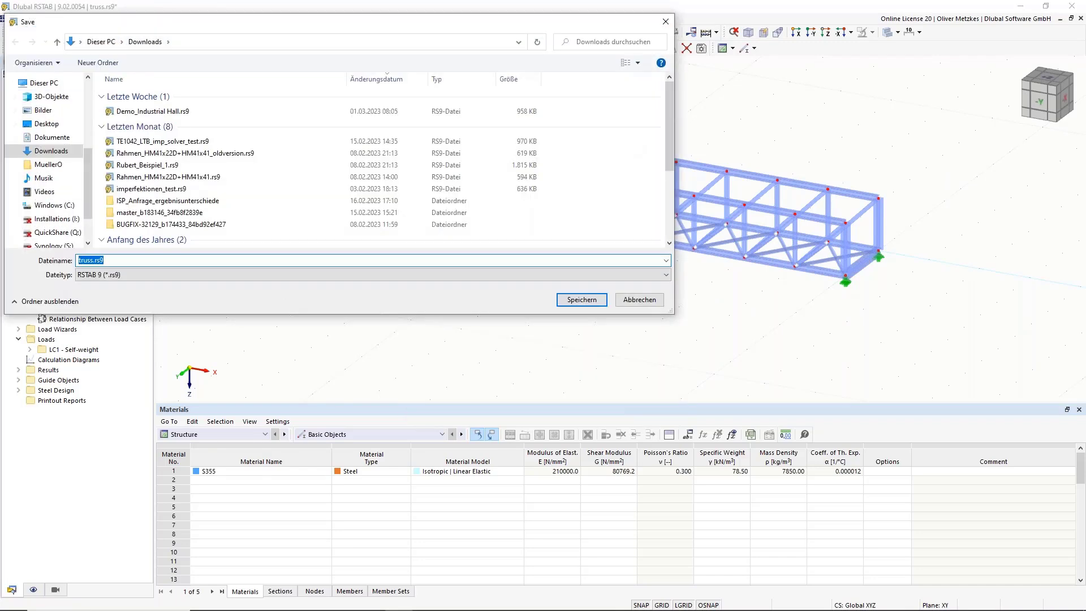
{"action": "left_click", "coordinate": [581, 299]}
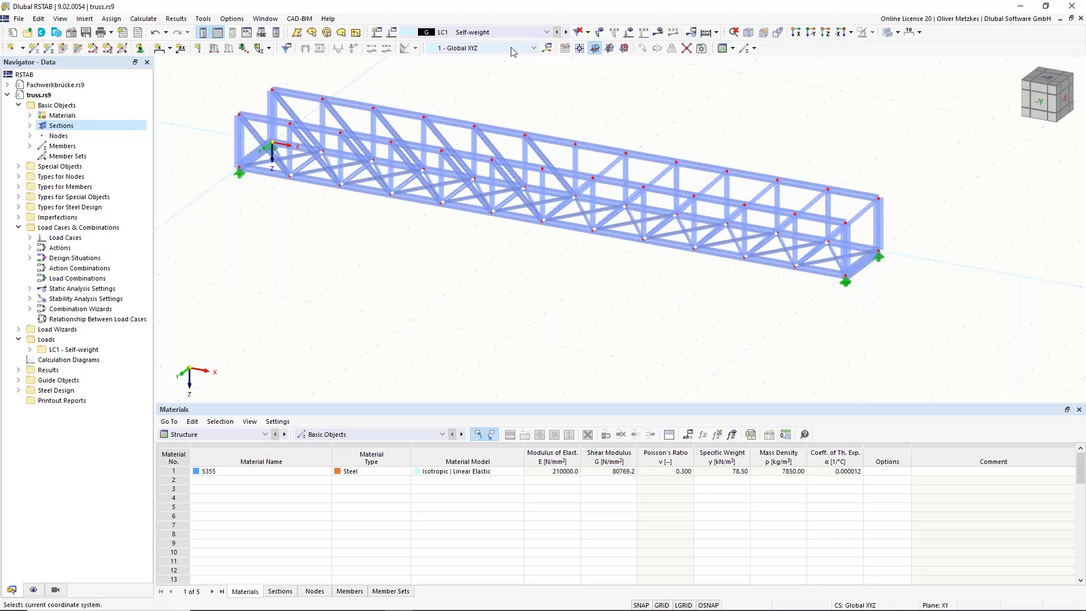
Step: Create load case LC2 named "cable left" with the action category Permanent/Imposed
{"action": "left_click", "coordinate": [394, 36]}
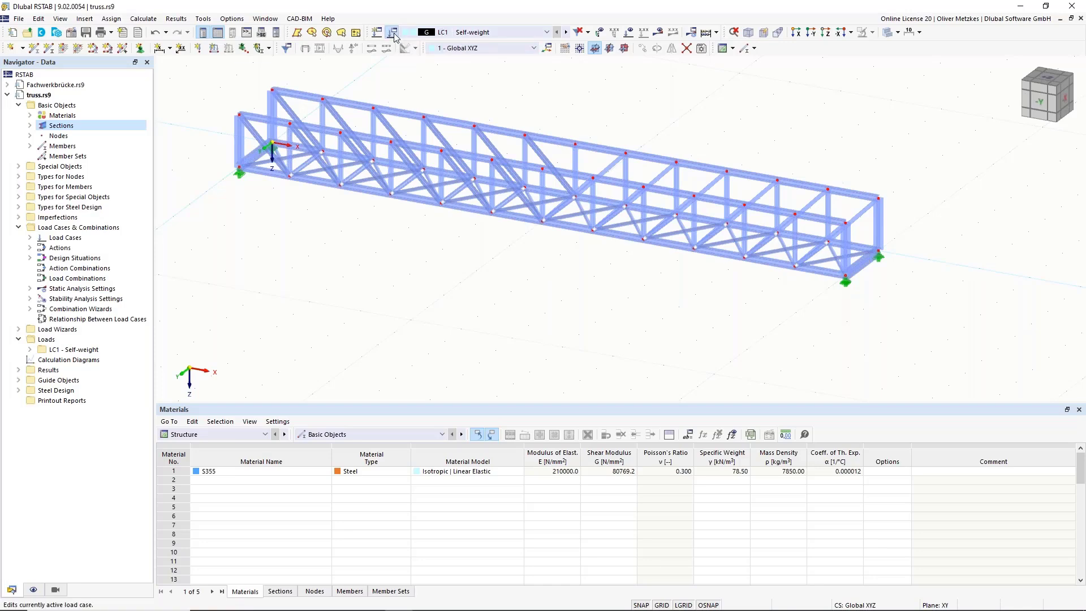
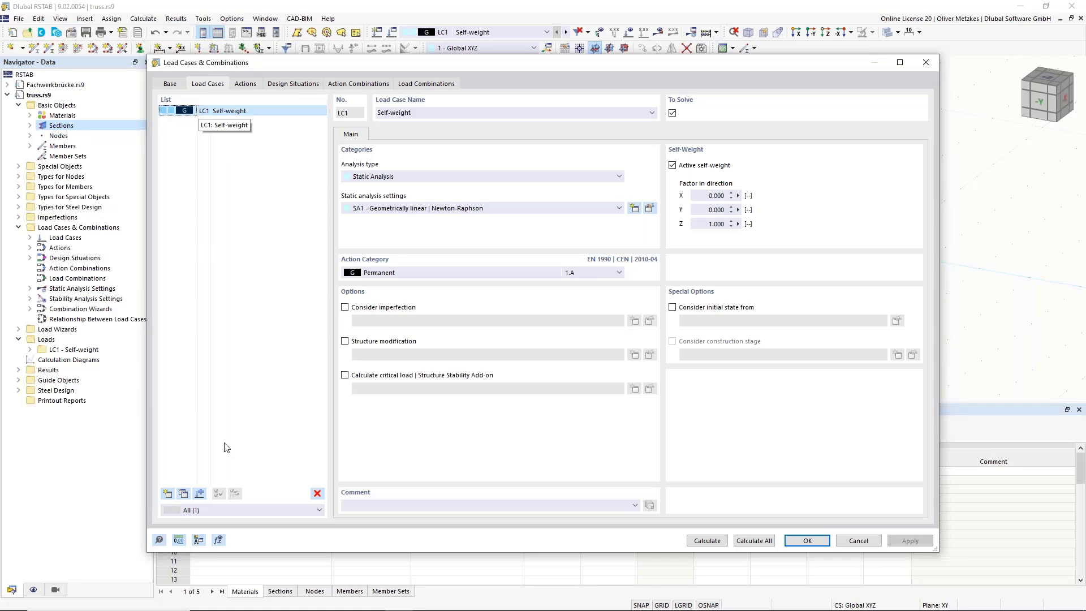
{"action": "left_click", "coordinate": [167, 493]}
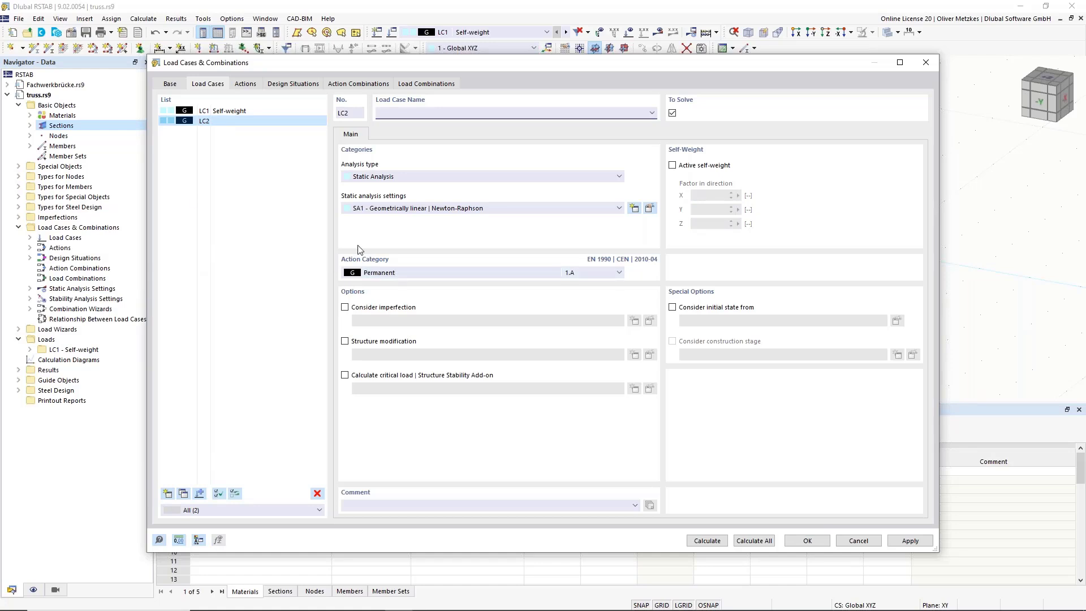
{"action": "left_click", "coordinate": [381, 274]}
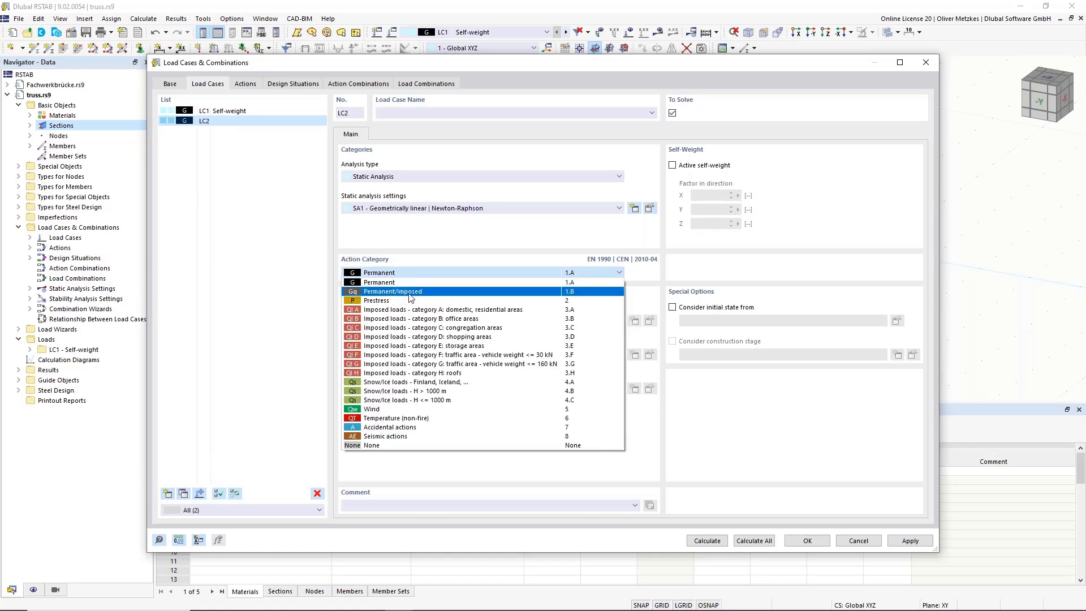
{"action": "left_click", "coordinate": [409, 293]}
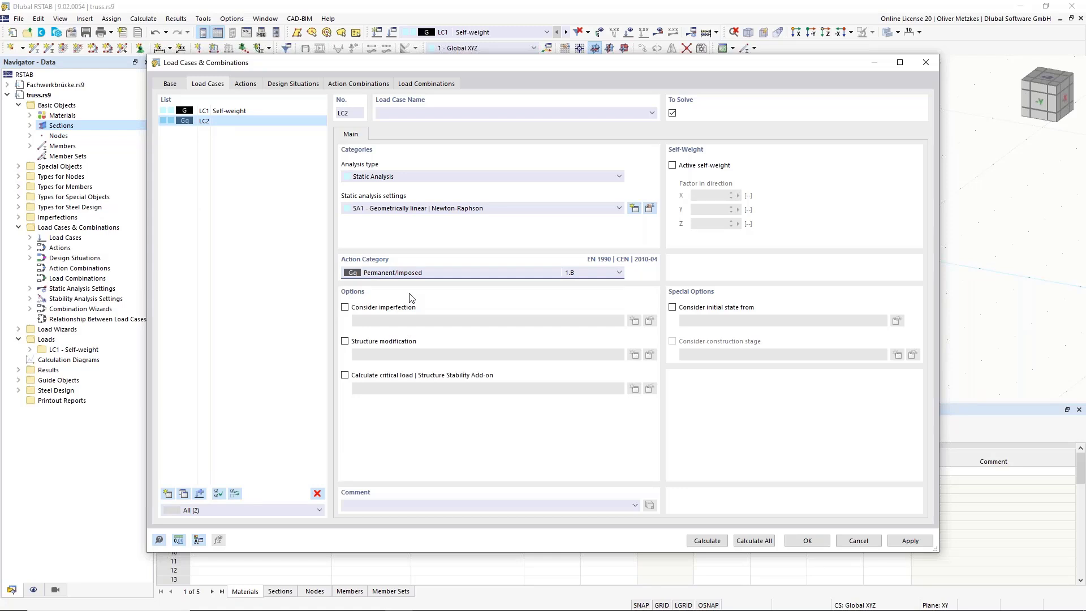
{"action": "left_click", "coordinate": [423, 113]}
{"action": "type", "text": "cab"}
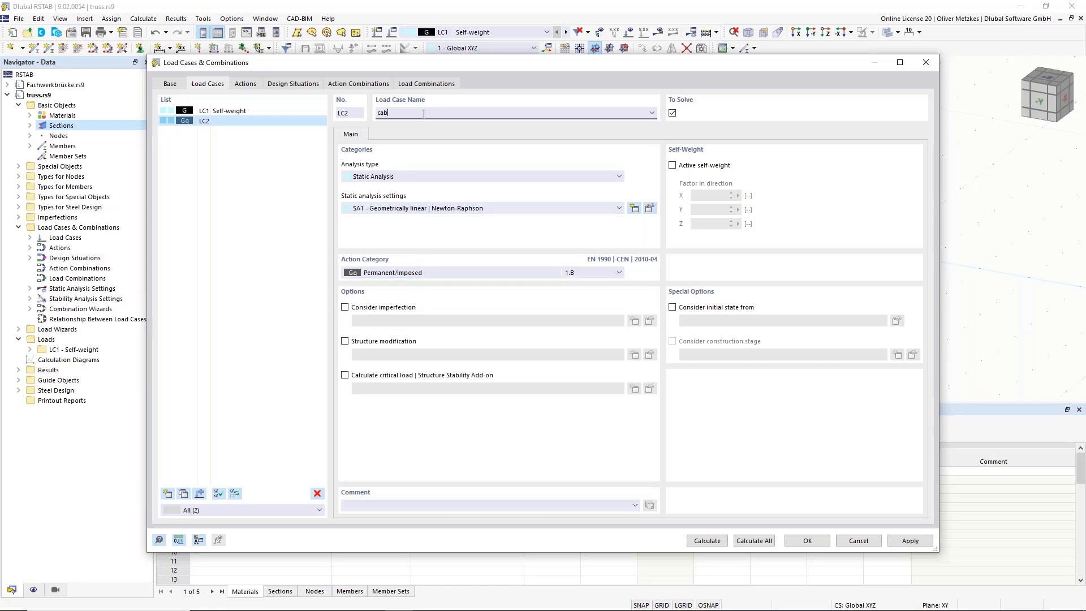
{"action": "type", "text": "le left"}
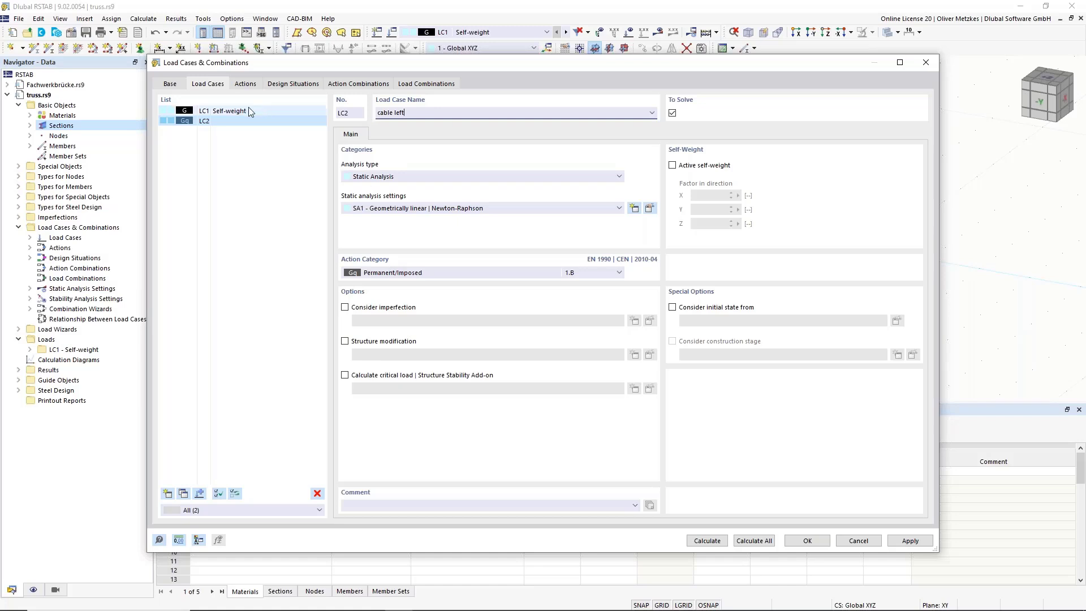
{"action": "left_click", "coordinate": [236, 153]}
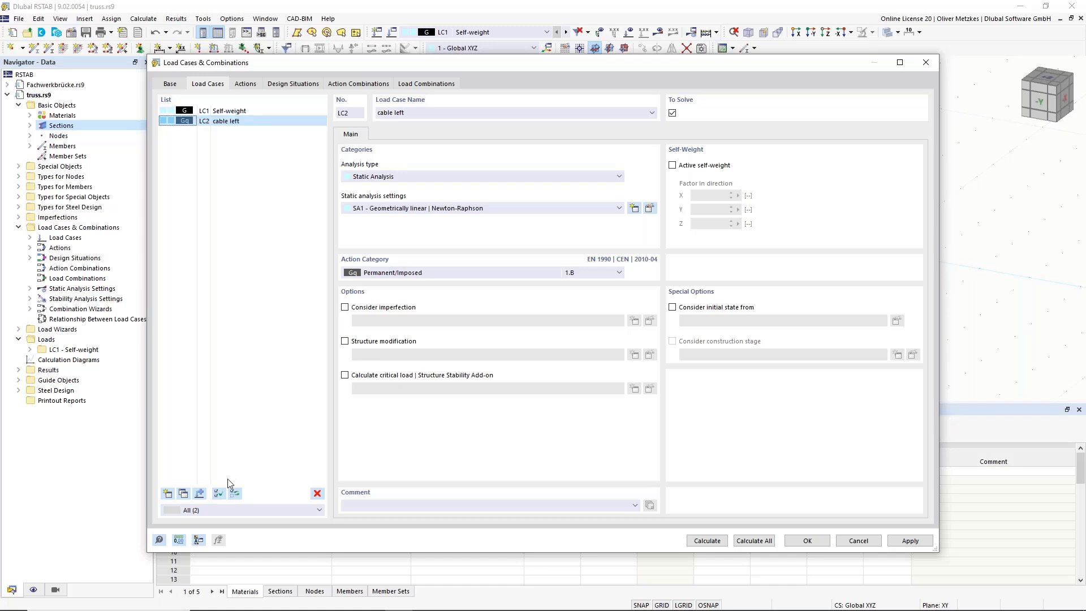
Step: Copy the "cable left" load case as LC3 and rename the copy "cable right additionally"
{"action": "left_click", "coordinate": [184, 493]}
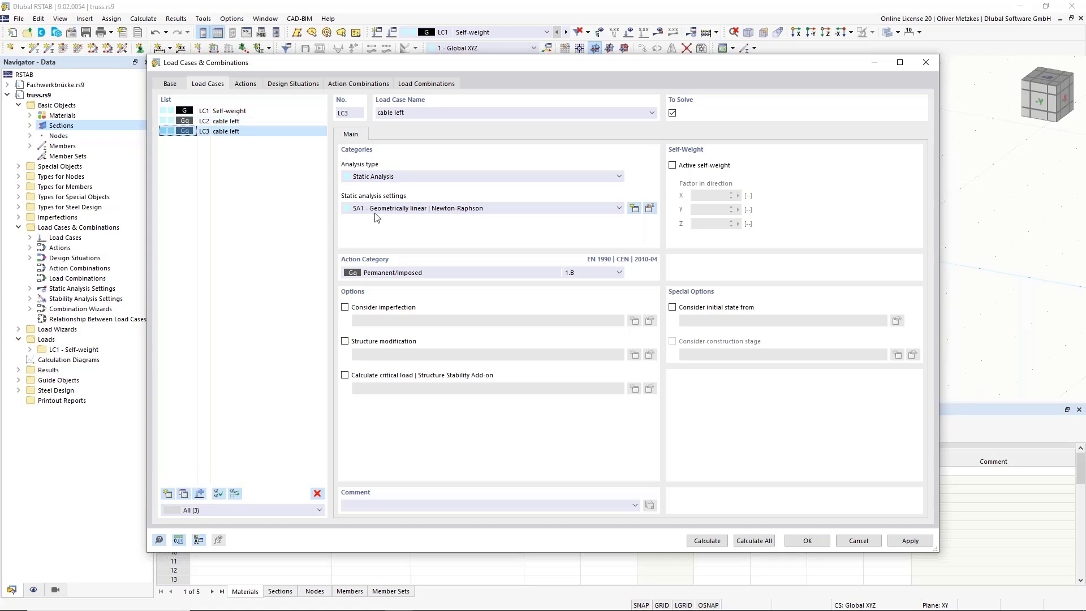
{"action": "left_click_drag", "start_coordinate": [408, 113], "coordinate": [395, 108]}
{"action": "type", "text": "right"}
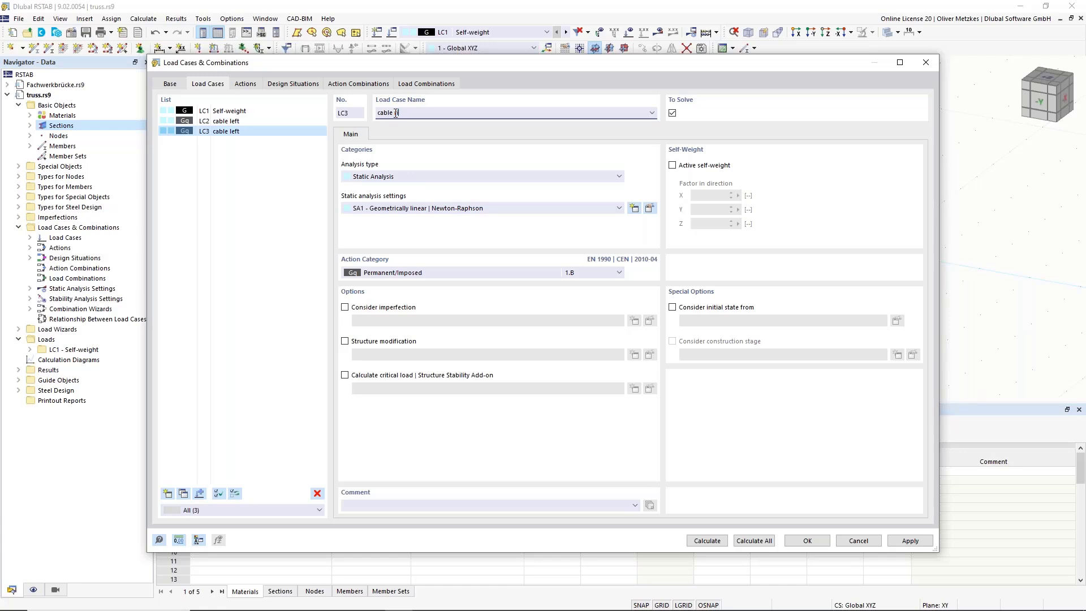
{"action": "type", "text": " additionally"}
{"action": "left_click", "coordinate": [281, 122]}
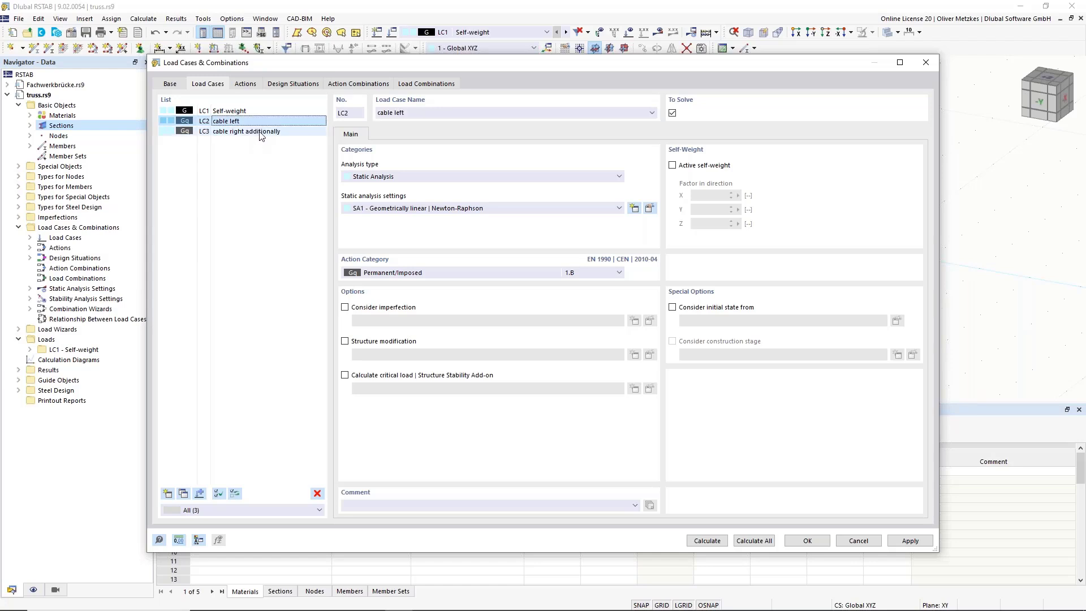
Step: Create load case LC4 named "walkway" with the category F imposed load for traffic areas, vehicle weight <= 30 kN
{"action": "left_click", "coordinate": [168, 493]}
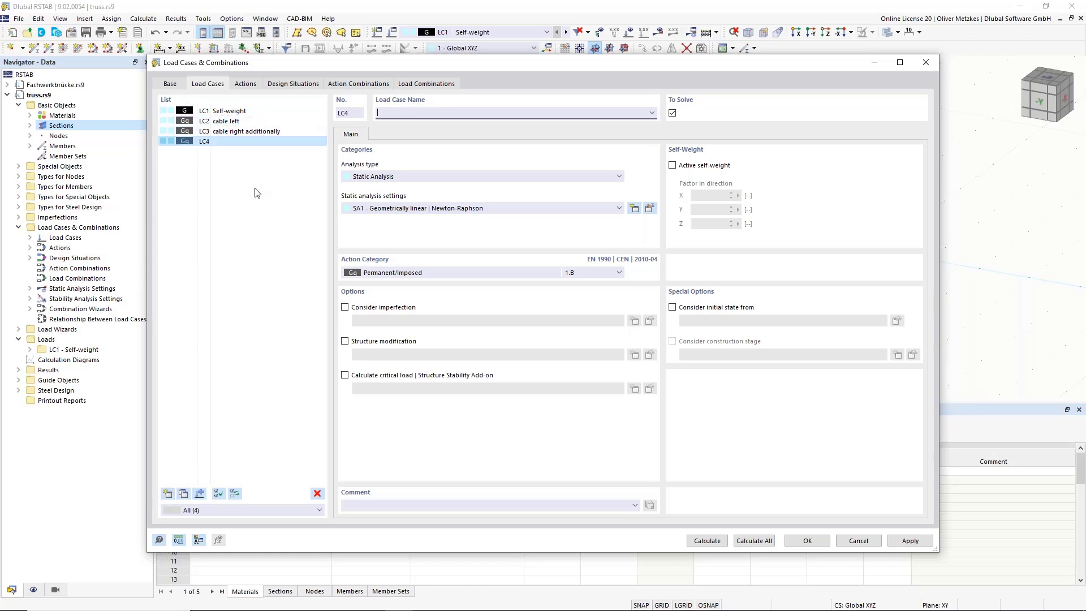
{"action": "type", "text": "woalkway"}
{"action": "key", "text": "BackSpace"}
{"action": "left_click", "coordinate": [443, 273]}
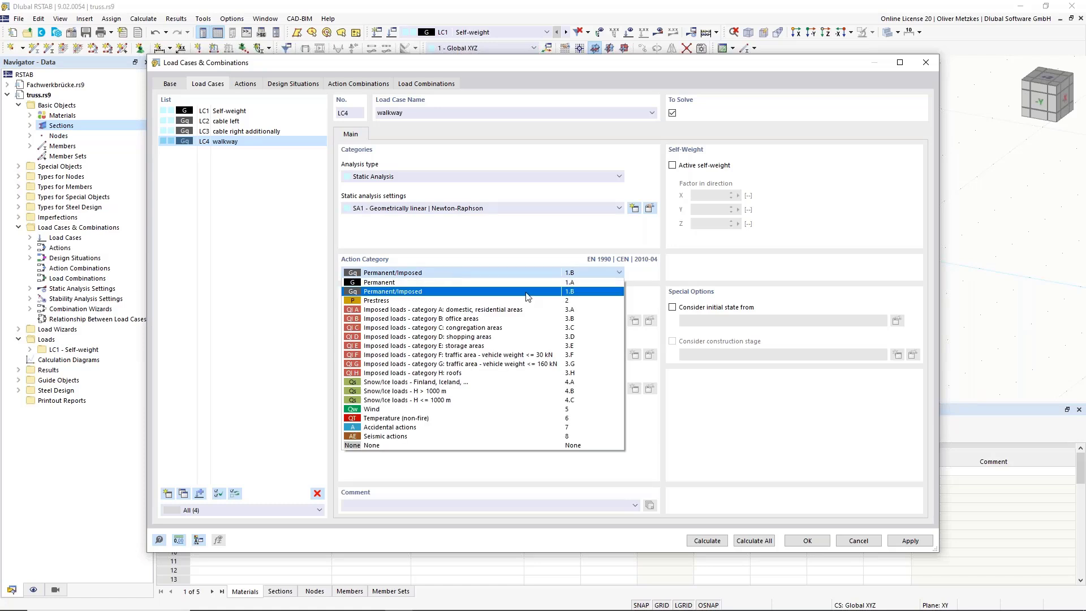
{"action": "left_click", "coordinate": [438, 357]}
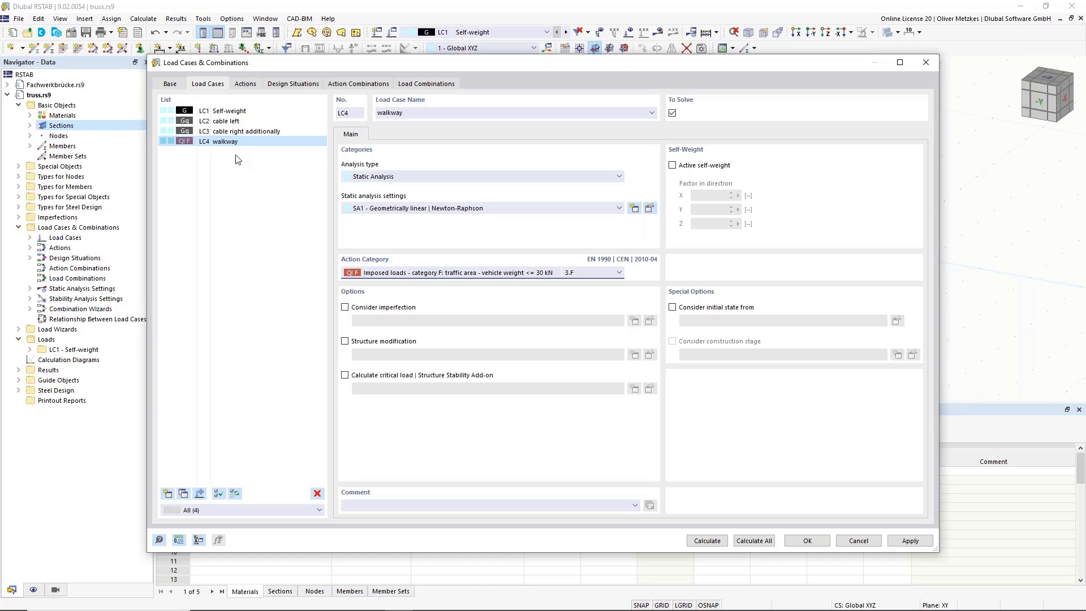
Step: Create load case LC5 named "Wind in +Y" with the action category Wind
{"action": "left_click", "coordinate": [169, 491]}
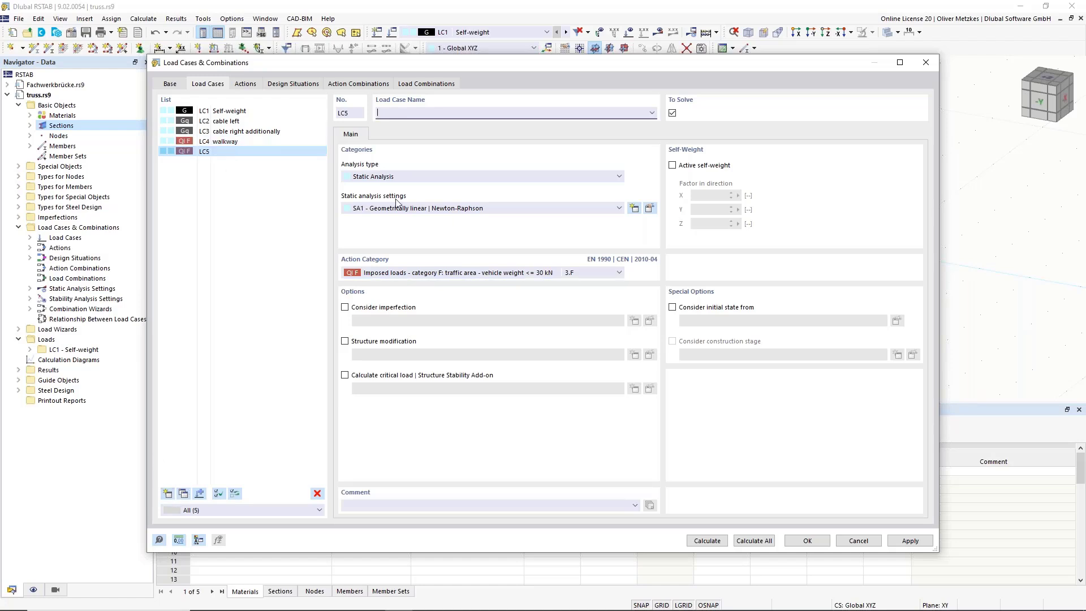
{"action": "left_click", "coordinate": [445, 274]}
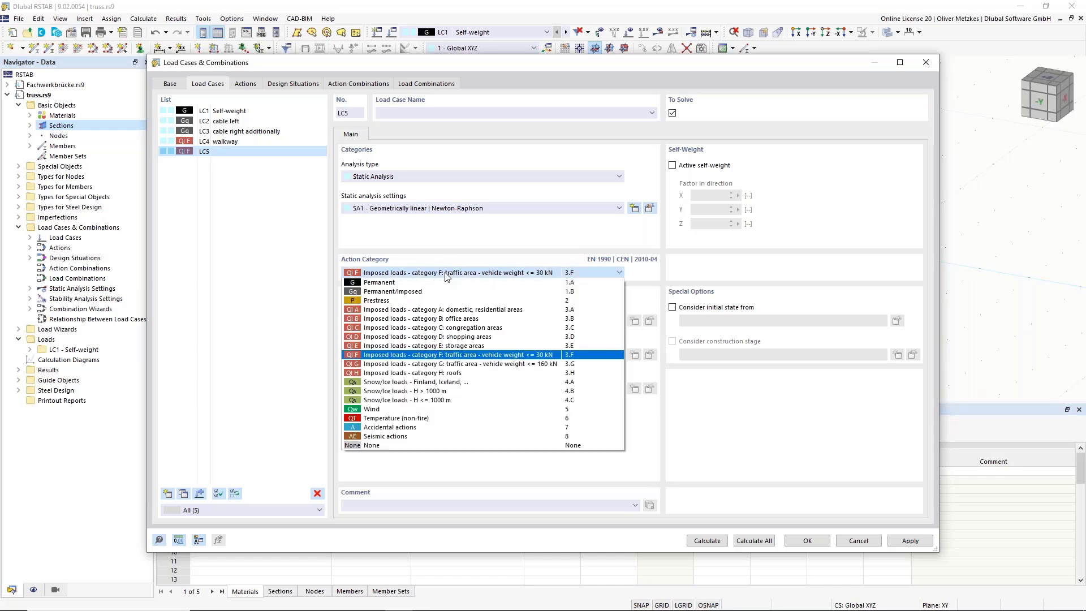
{"action": "left_click", "coordinate": [392, 410]}
{"action": "left_click", "coordinate": [460, 113]}
{"action": "type", "text": "Wind "}
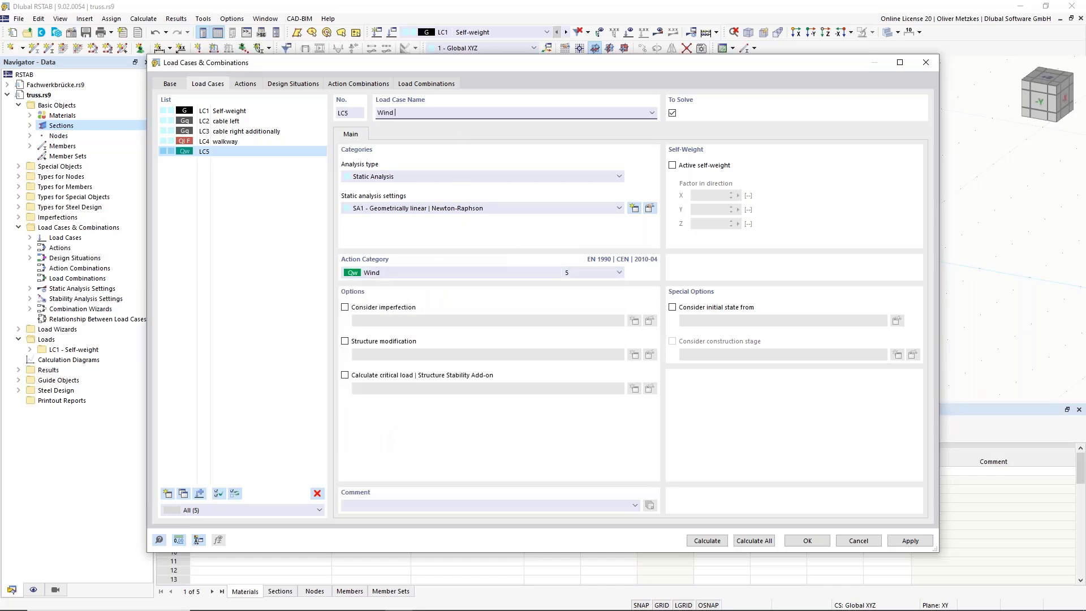
{"action": "type", "text": "in +Y"}
Step: Copy the "Wind in +Y" load case as LC6 and rename the copy "Wind in -Y"
{"action": "left_click", "coordinate": [187, 493]}
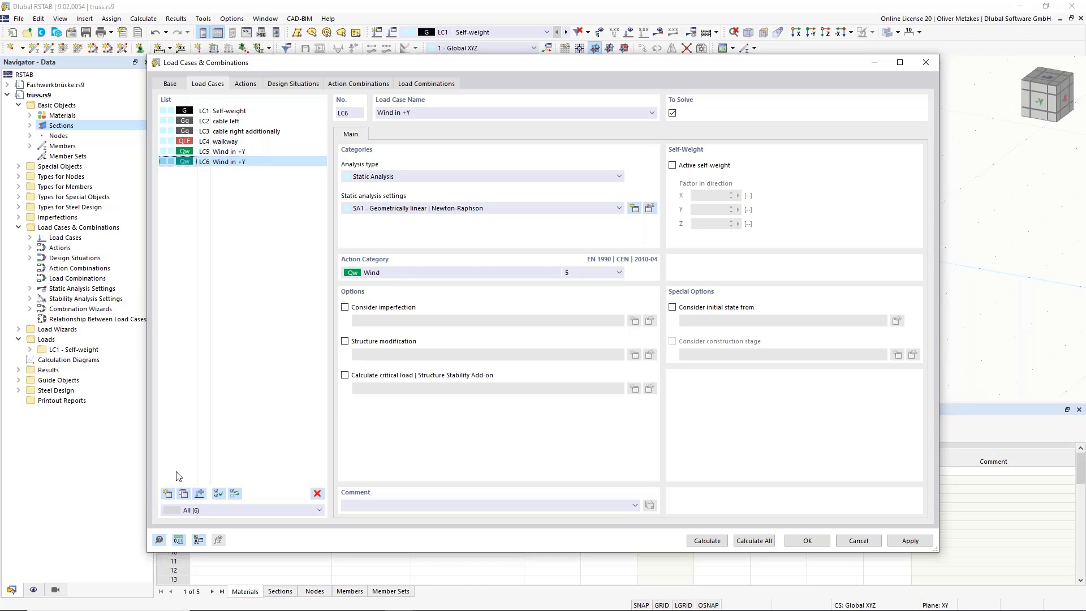
{"action": "left_click", "coordinate": [404, 113]}
{"action": "key", "text": "BackSpace"}
{"action": "type", "text": "-"}
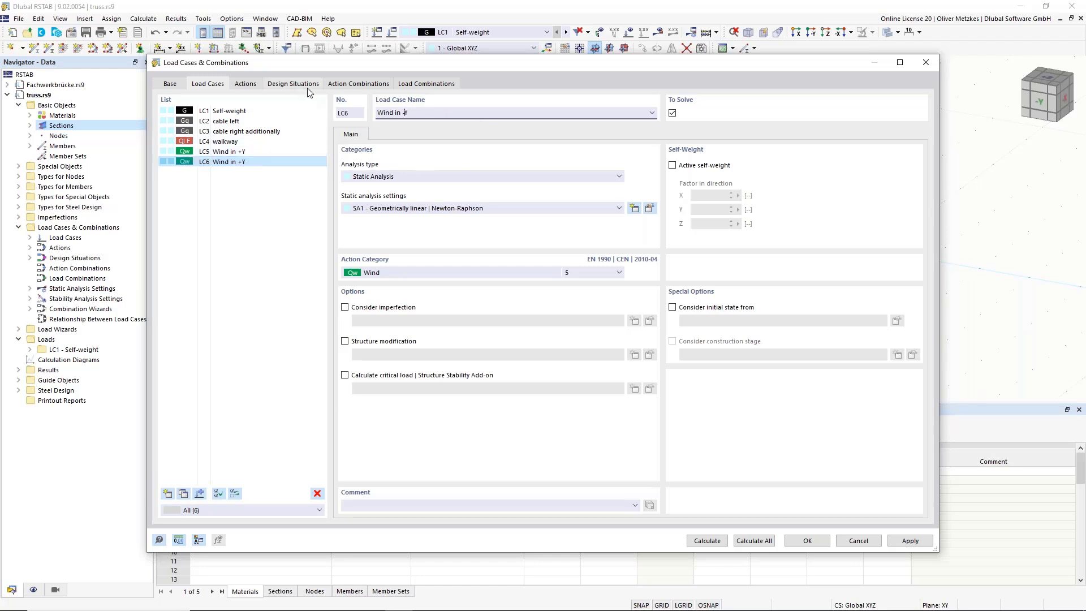
{"action": "left_click", "coordinate": [260, 152]}
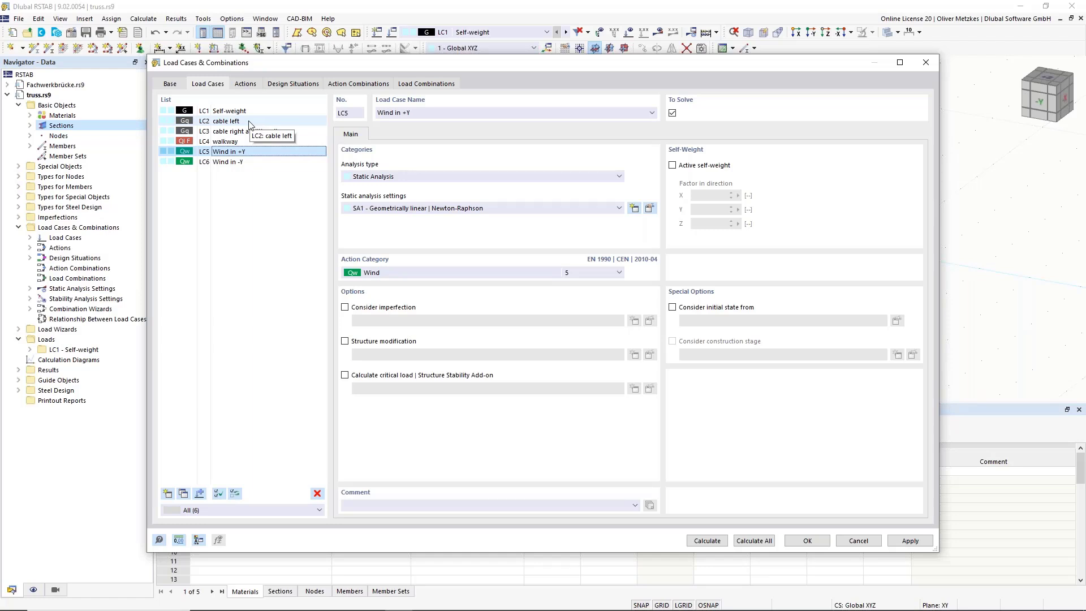
{"action": "left_click_drag", "start_coordinate": [618, 61], "coordinate": [544, 361]}
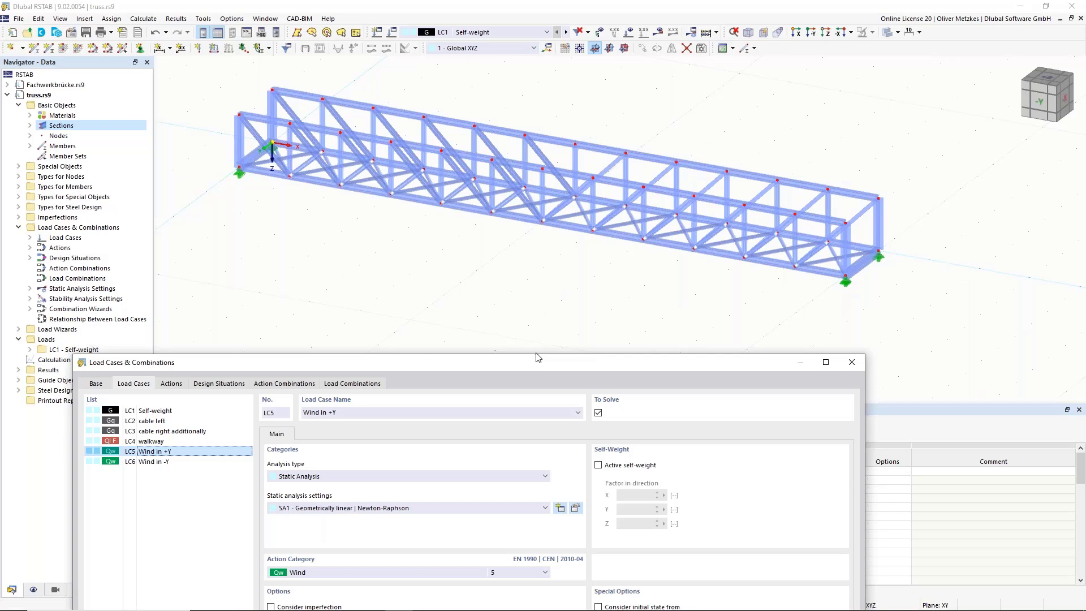
{"action": "left_click_drag", "start_coordinate": [534, 357], "coordinate": [685, 162]}
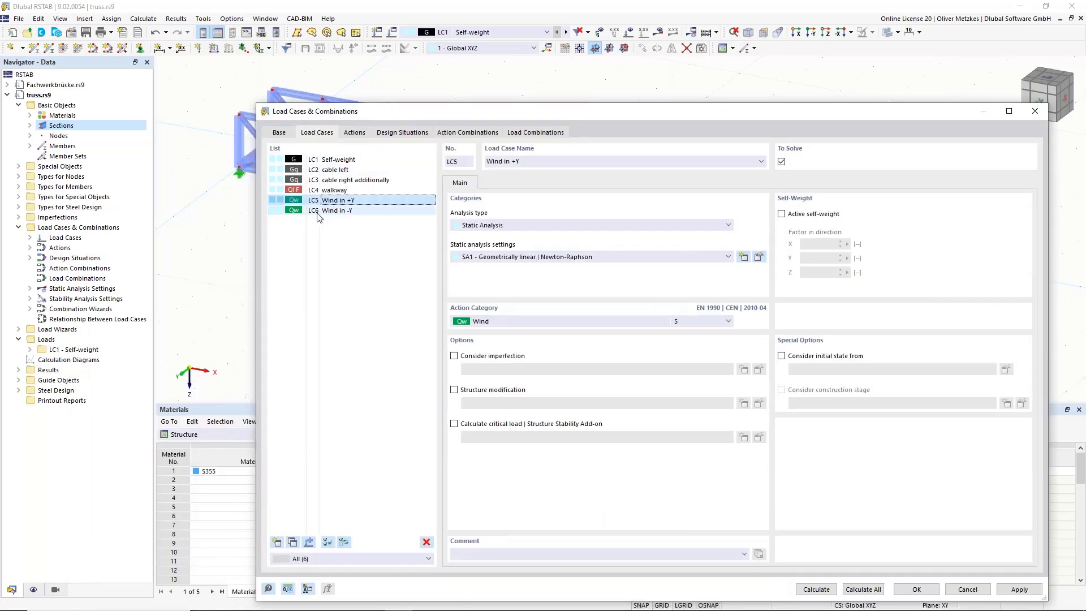
Step: Review the standard and combination wizard settings, and check the action types of the permanent, permanent/imposed and wind actions
{"action": "left_click_drag", "start_coordinate": [432, 114], "coordinate": [405, 87]}
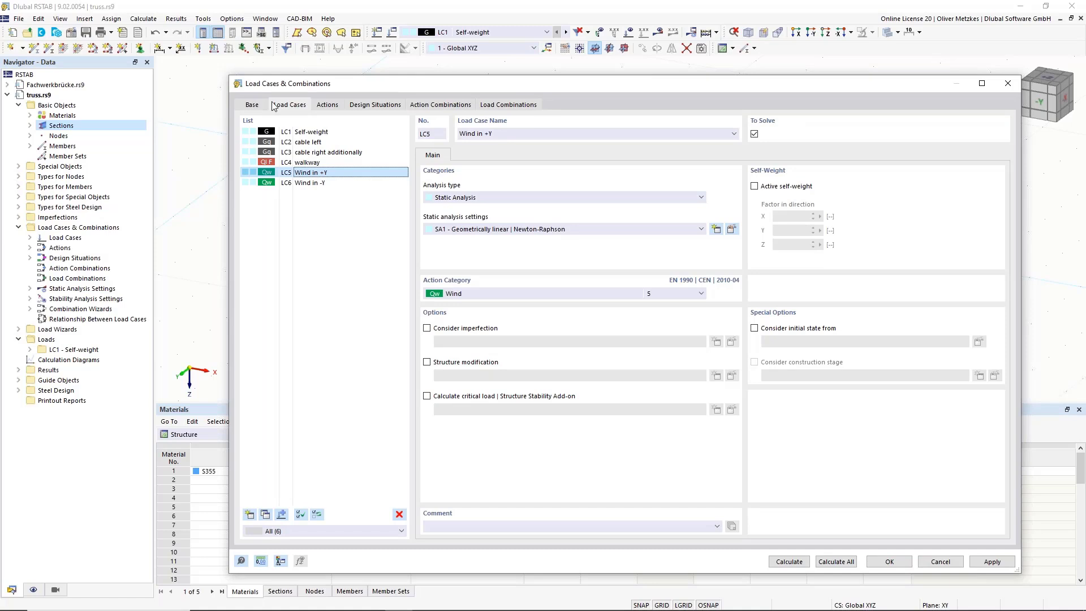
{"action": "left_click", "coordinate": [251, 105]}
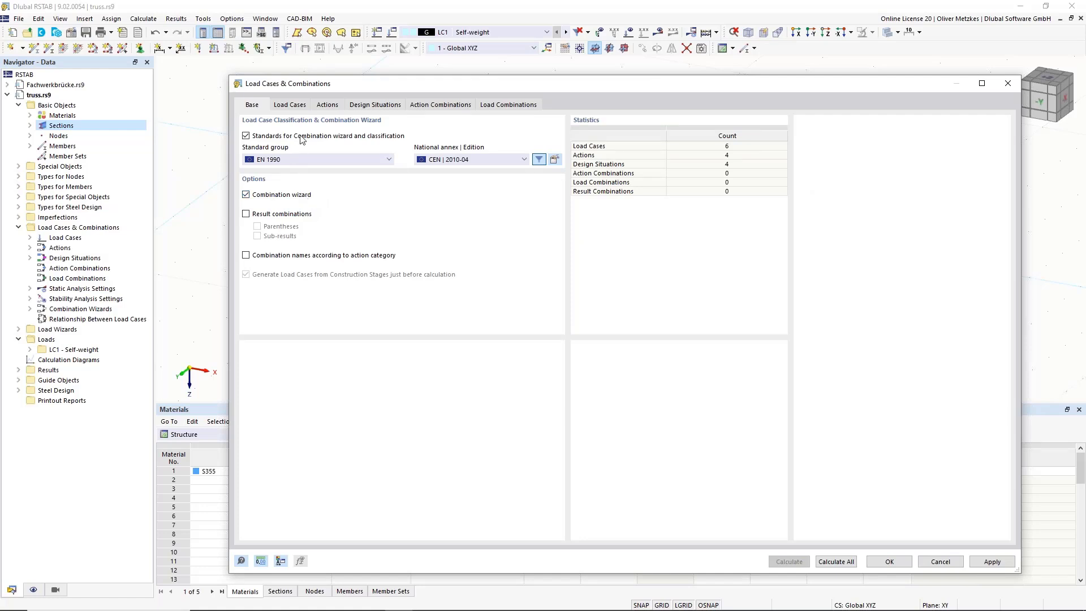
{"action": "left_click", "coordinate": [300, 113]}
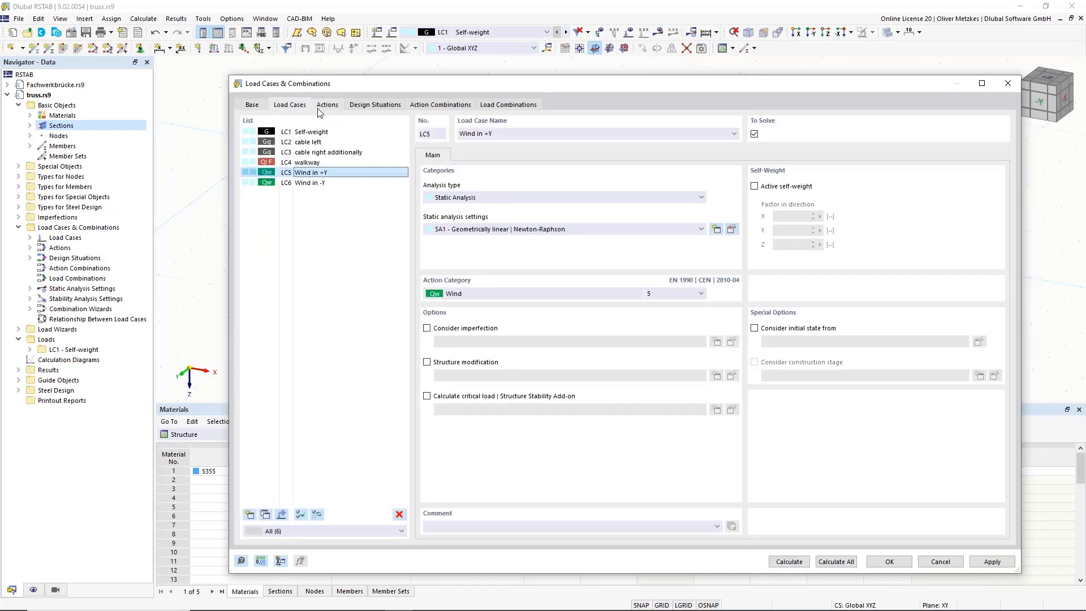
{"action": "left_click", "coordinate": [320, 111]}
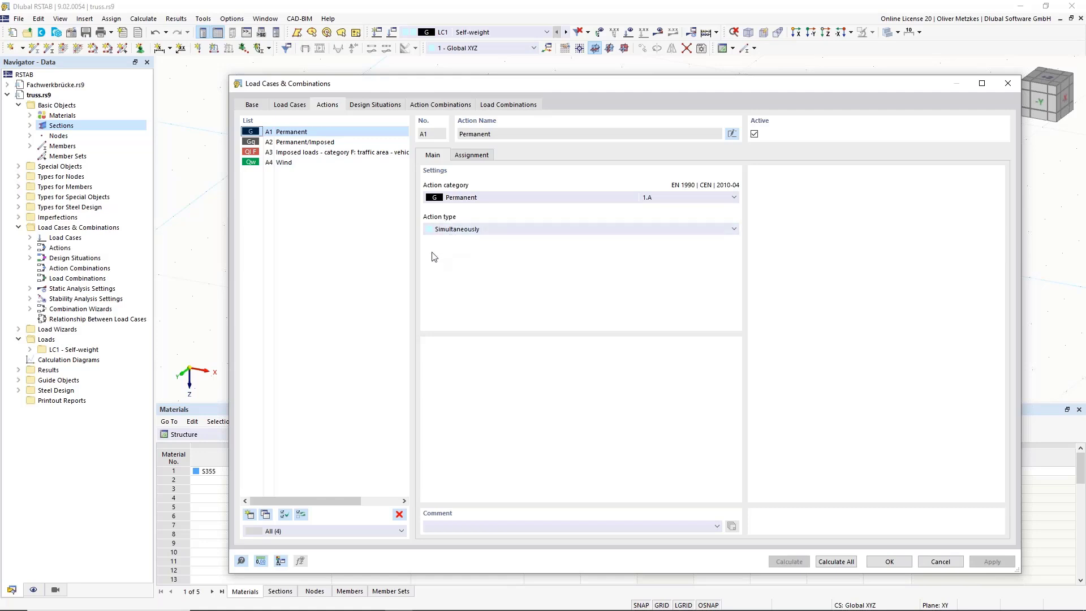
{"action": "left_click", "coordinate": [310, 143]}
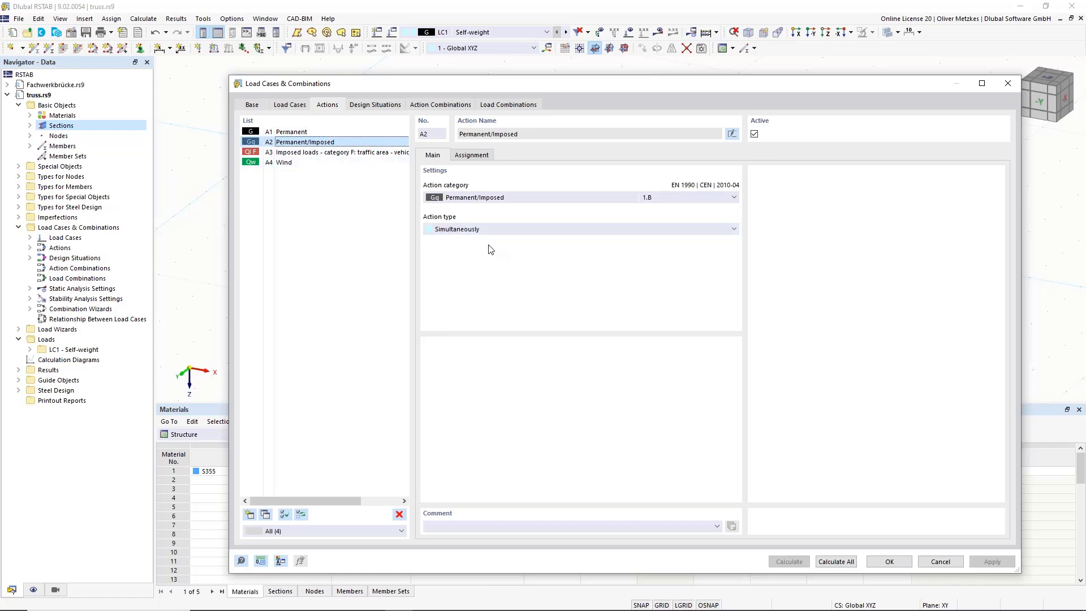
{"action": "left_click", "coordinate": [316, 162]}
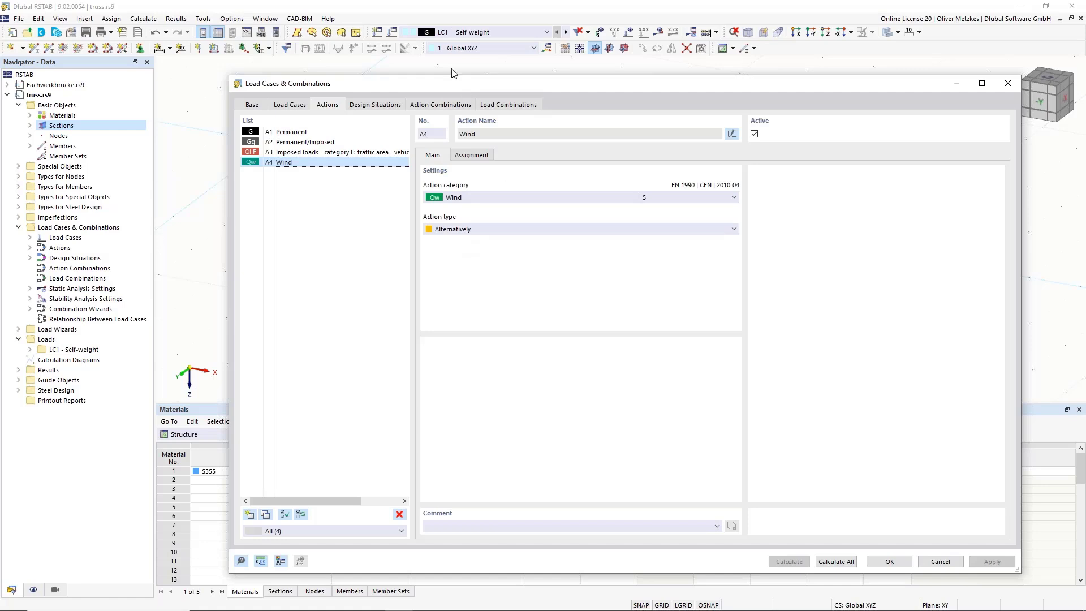
Step: Examine the combination rule of the ULS (STR/GEO) permanent and transient design situation DS1
{"action": "left_click", "coordinate": [388, 106]}
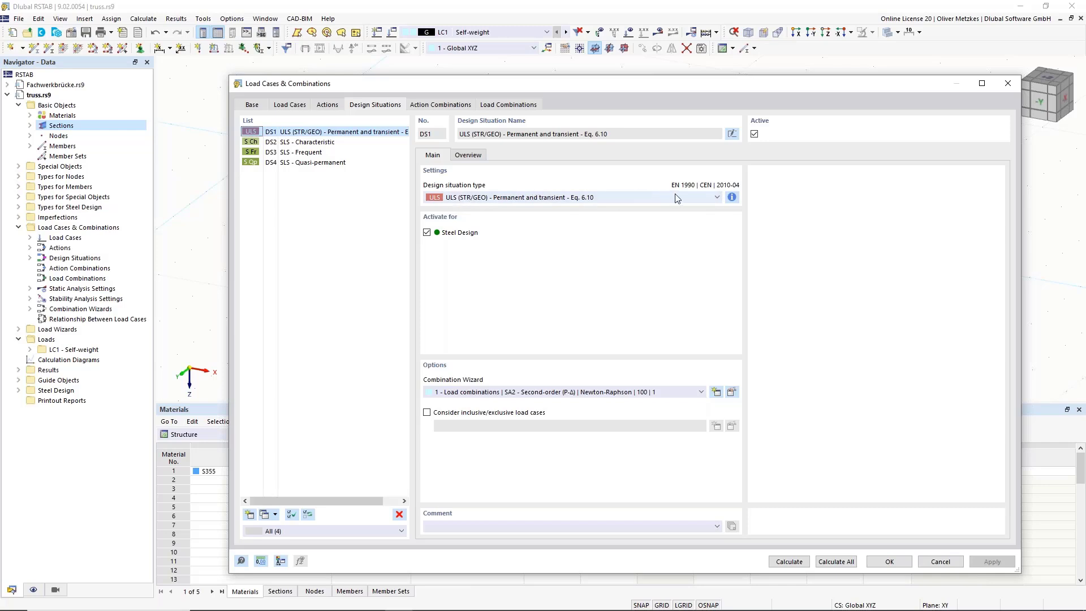
{"action": "left_click", "coordinate": [731, 197]}
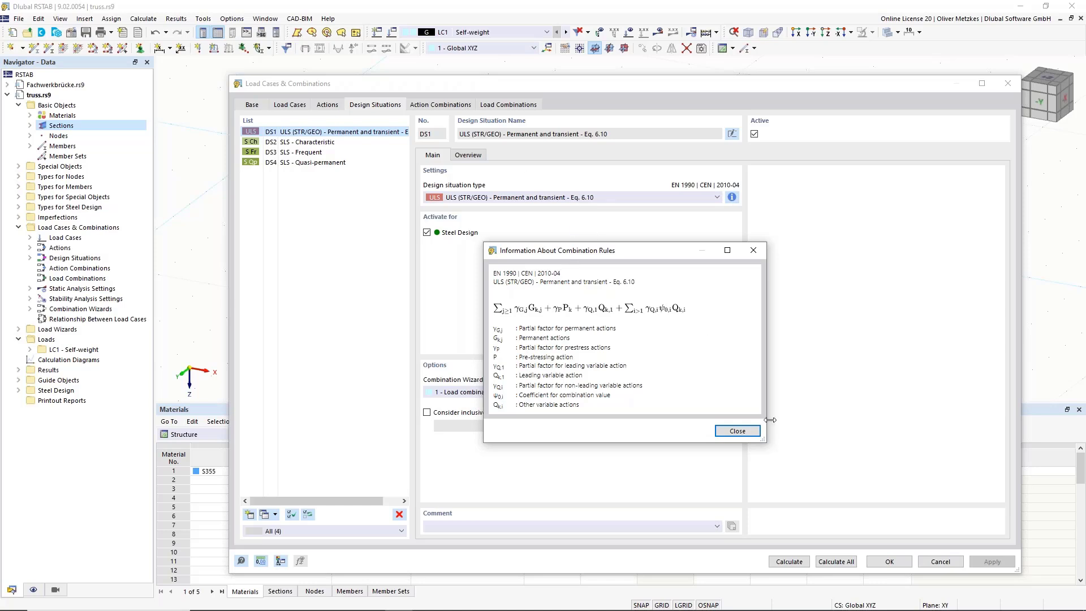
{"action": "left_click", "coordinate": [736, 431]}
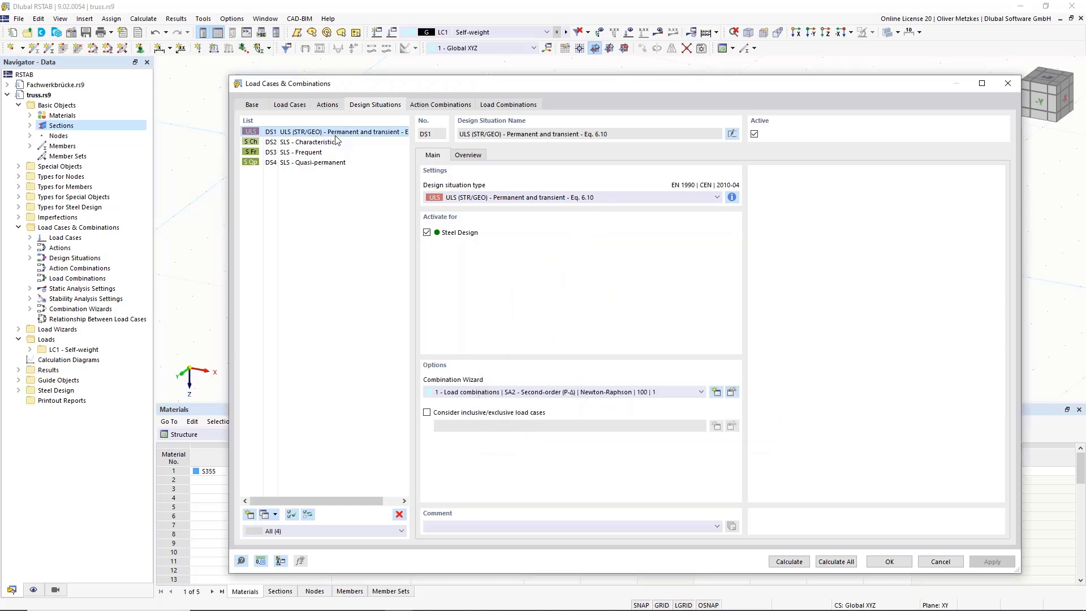
Step: Delete the SLS frequent and SLS quasi-permanent design situations, DS3 and DS4
{"action": "left_click", "coordinate": [299, 142]}
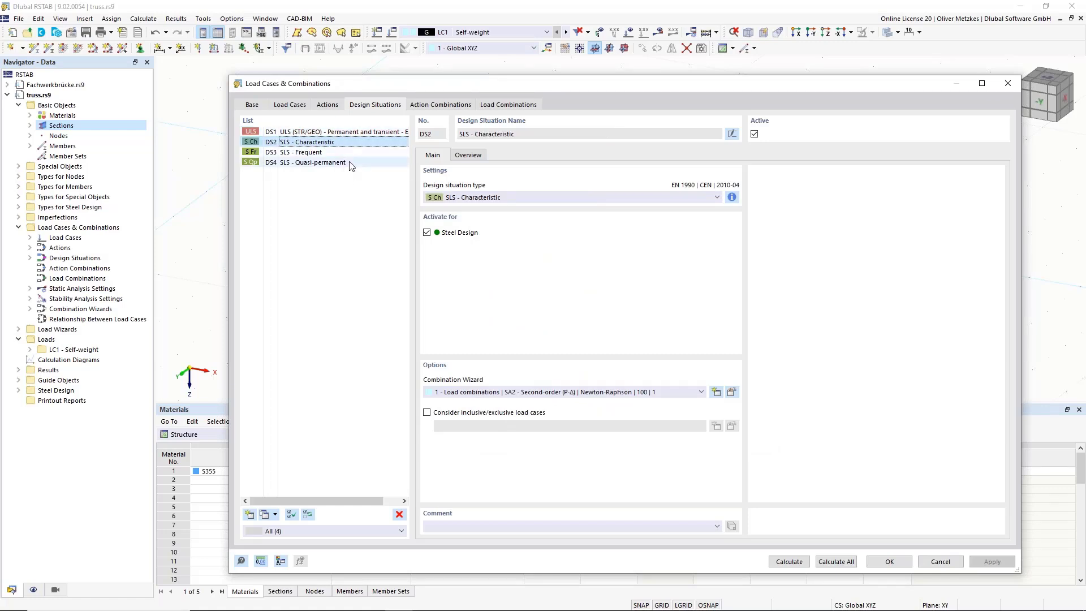
{"action": "left_click", "coordinate": [314, 153]}
{"action": "left_click", "coordinate": [310, 162], "text": "shift"}
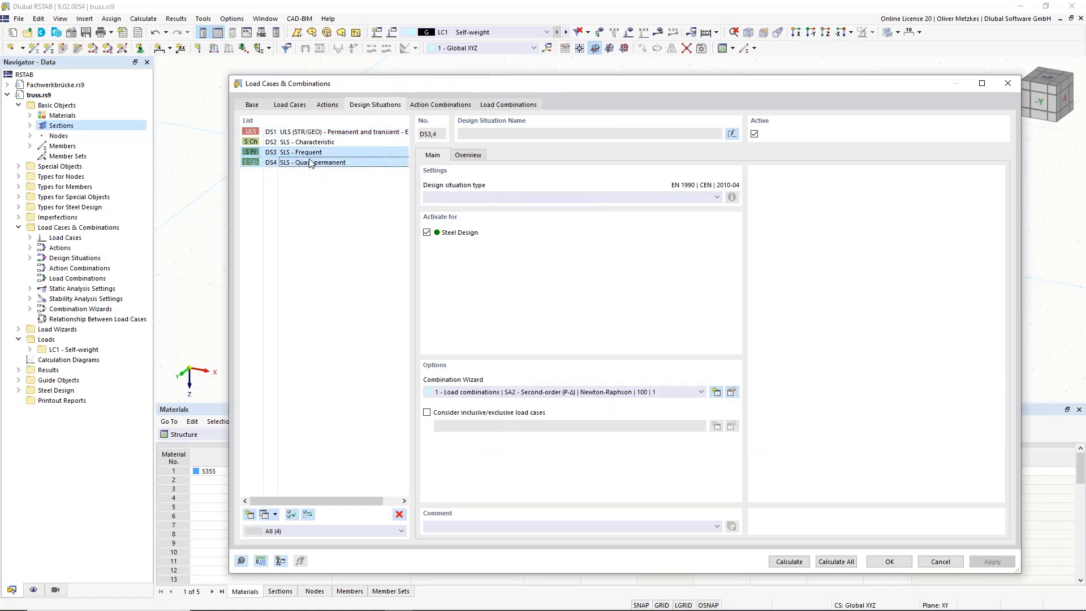
{"action": "left_click", "coordinate": [400, 514]}
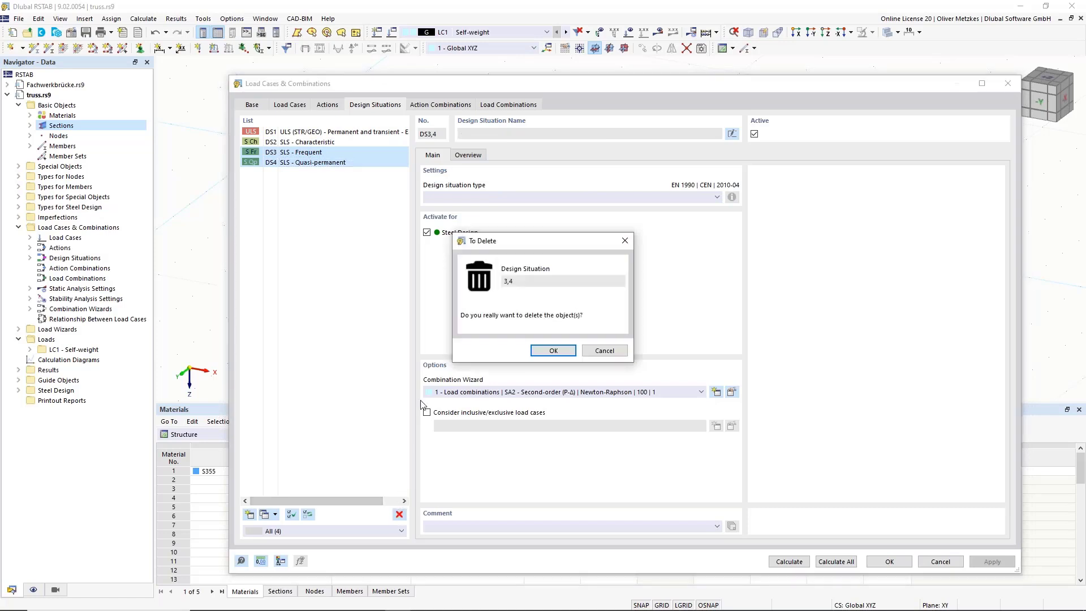
{"action": "left_click", "coordinate": [553, 350]}
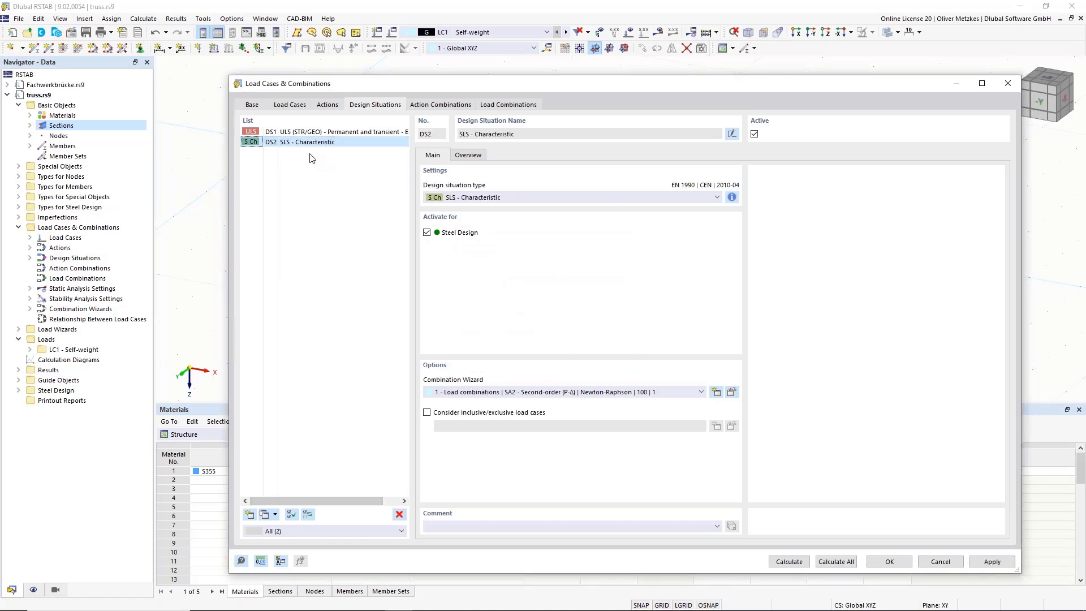
Step: Enable inclusive/exclusive load cases for the ULS design situation DS1 and start a new relationship between load cases
{"action": "left_click", "coordinate": [340, 131]}
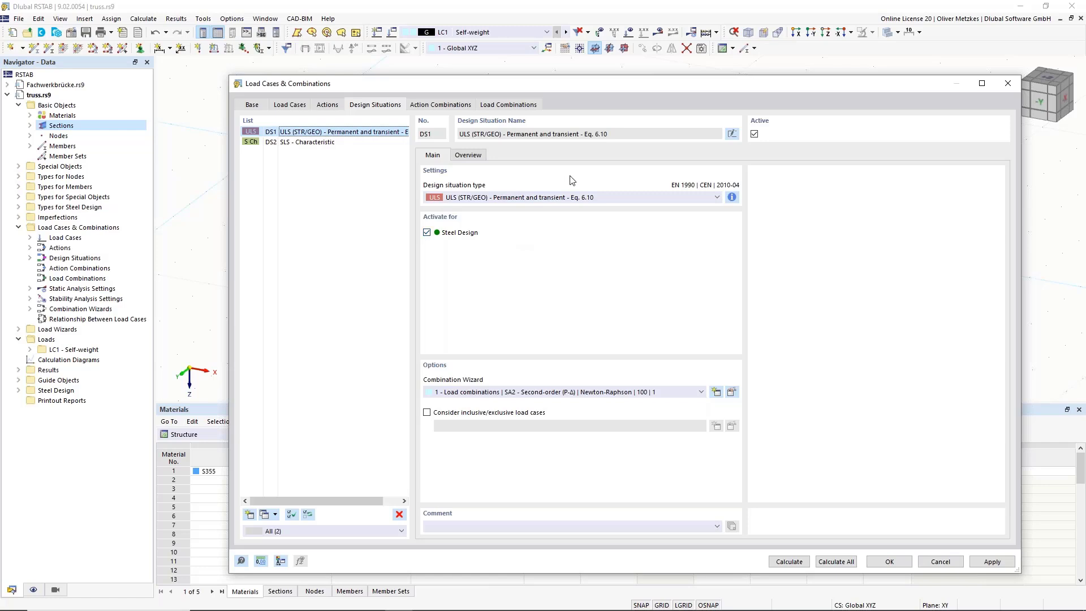
{"action": "left_click", "coordinate": [451, 416]}
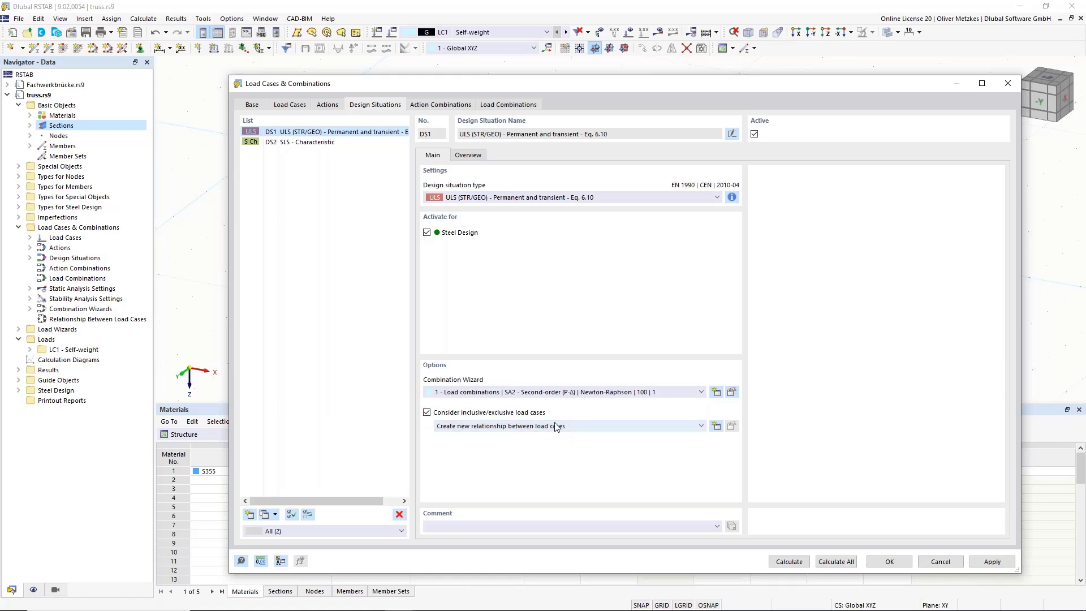
{"action": "left_click", "coordinate": [717, 426]}
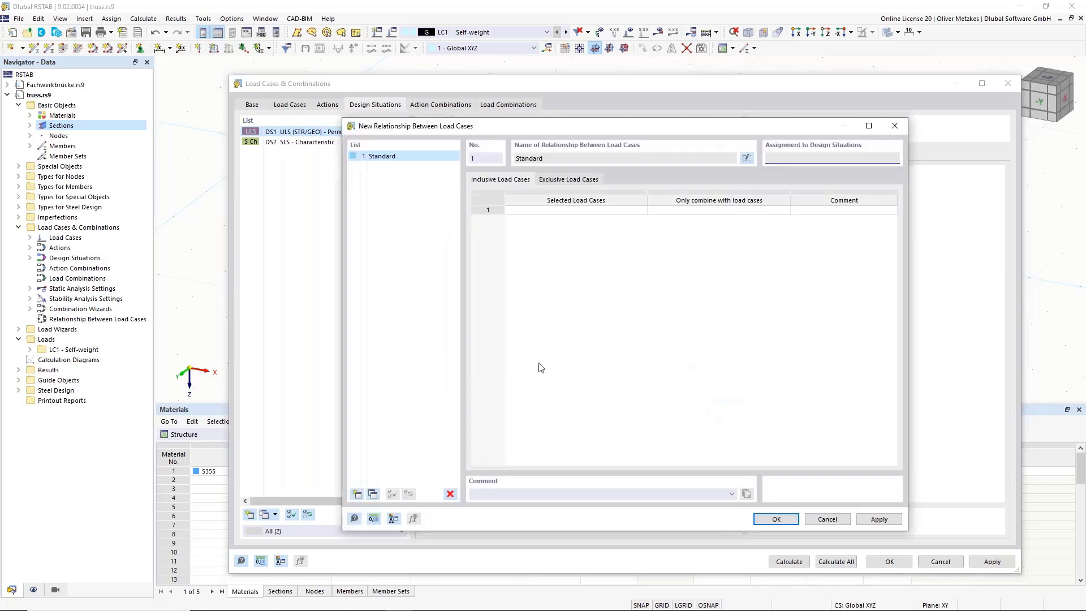
Step: Define an inclusive relationship so that LC3 "cable right additionally" is only combined with LC2 "cable left"
{"action": "left_click", "coordinate": [572, 212]}
{"action": "left_click", "coordinate": [642, 210]}
{"action": "double_click", "coordinate": [489, 203]}
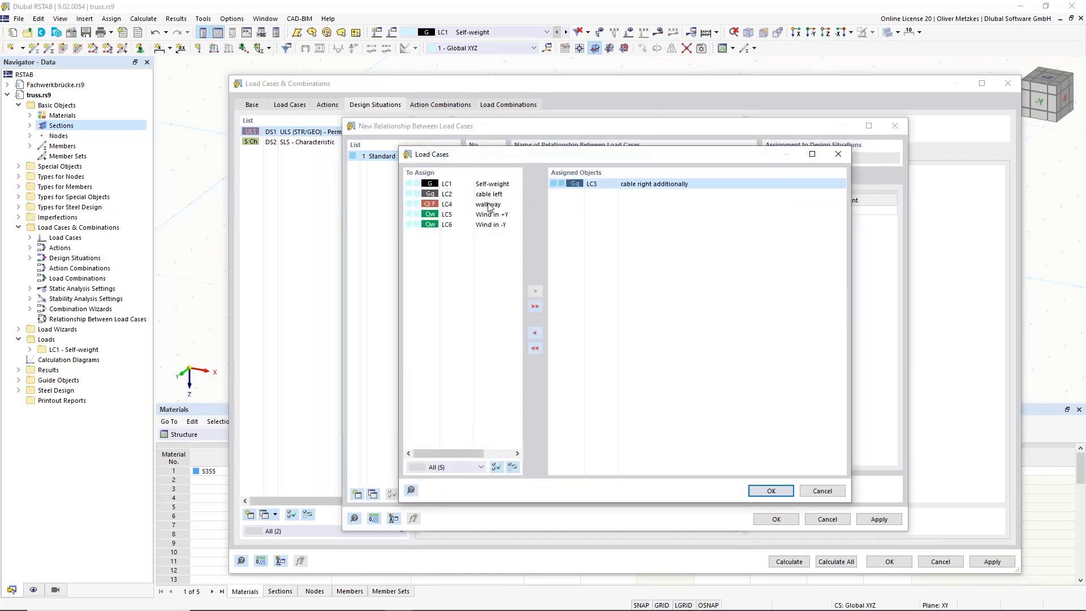
{"action": "left_click", "coordinate": [789, 489]}
{"action": "left_click", "coordinate": [784, 211]}
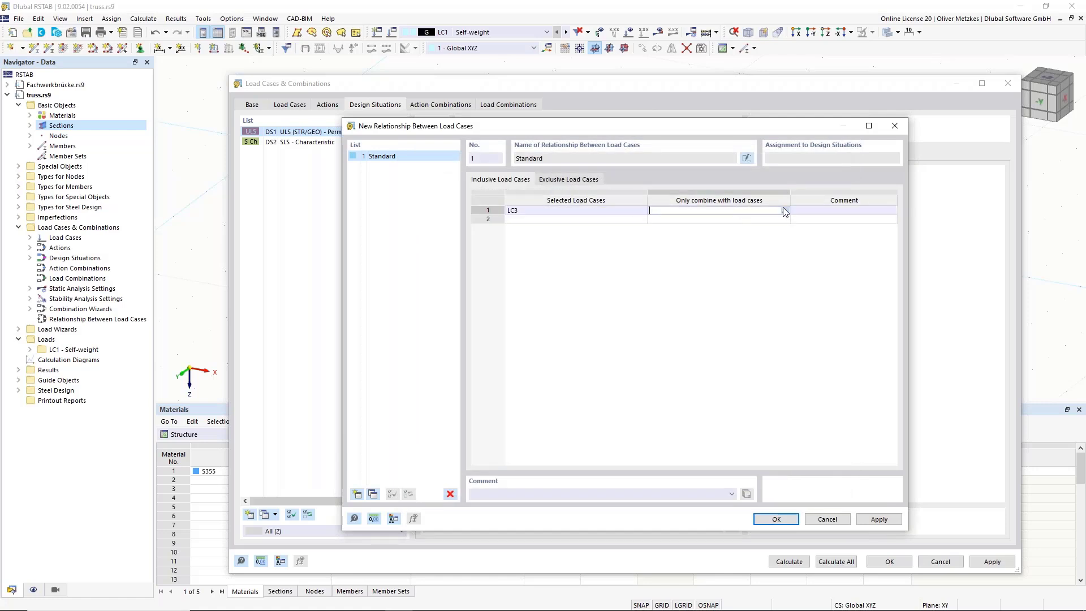
{"action": "left_click", "coordinate": [784, 210]}
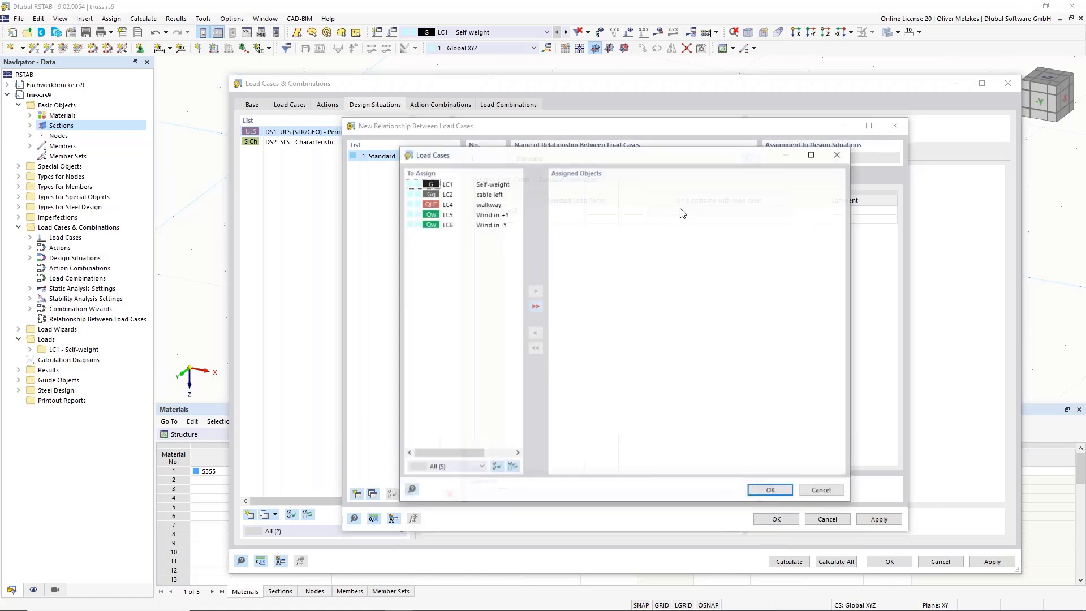
{"action": "left_click", "coordinate": [484, 196]}
{"action": "double_click", "coordinate": [484, 195]}
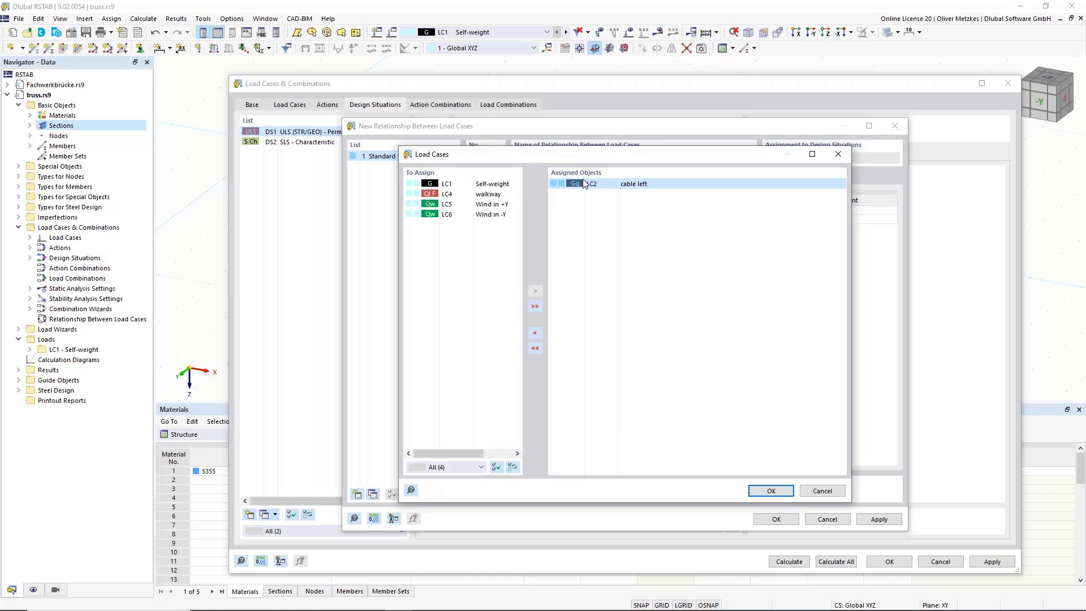
{"action": "left_click", "coordinate": [771, 490]}
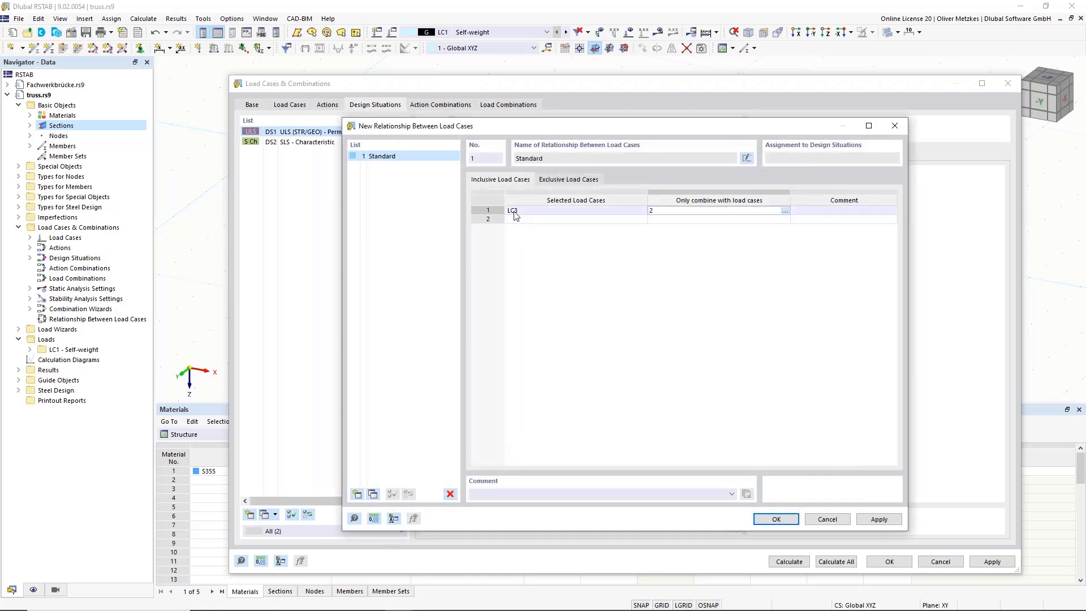
Step: Add an exclusive relationship so that LC4 "walkway" is not combined with LC3 "cable right additionally", and accept the relationship
{"action": "left_click", "coordinate": [574, 221]}
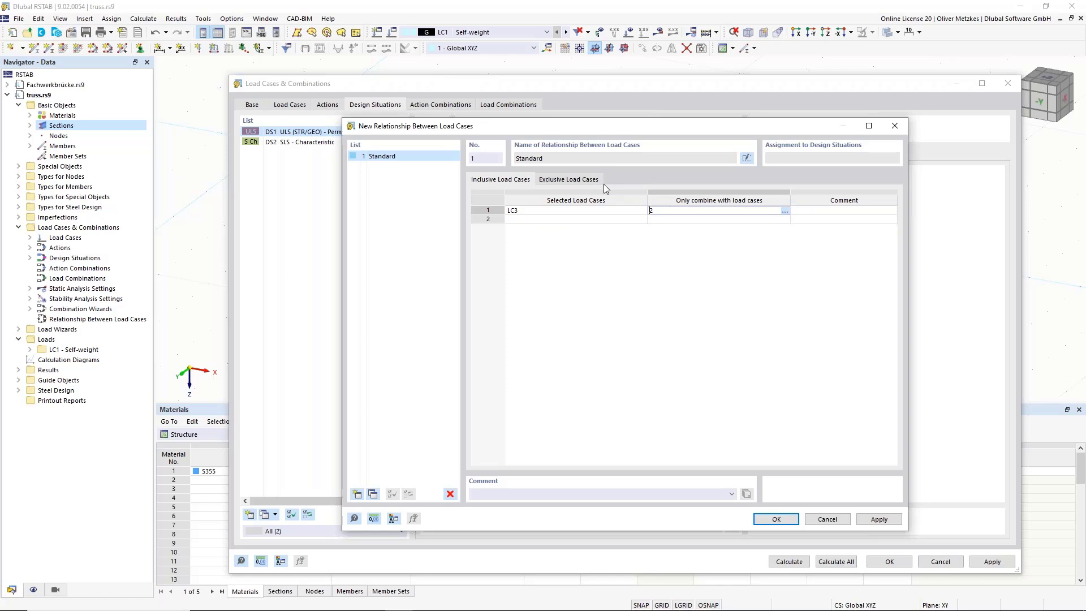
{"action": "left_click", "coordinate": [563, 181]}
{"action": "left_click", "coordinate": [628, 210]}
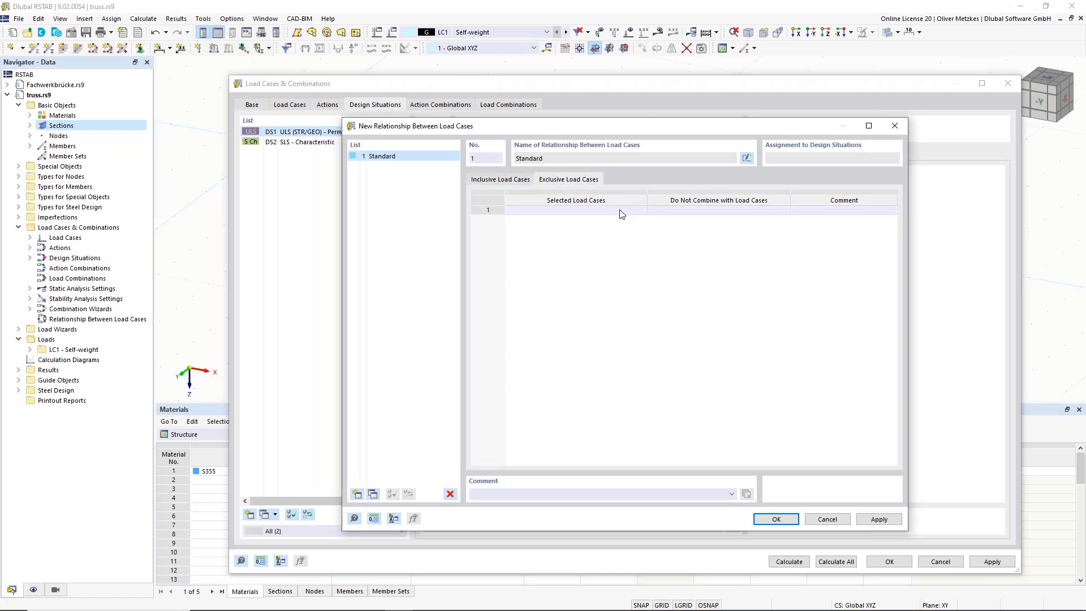
{"action": "left_click", "coordinate": [642, 211]}
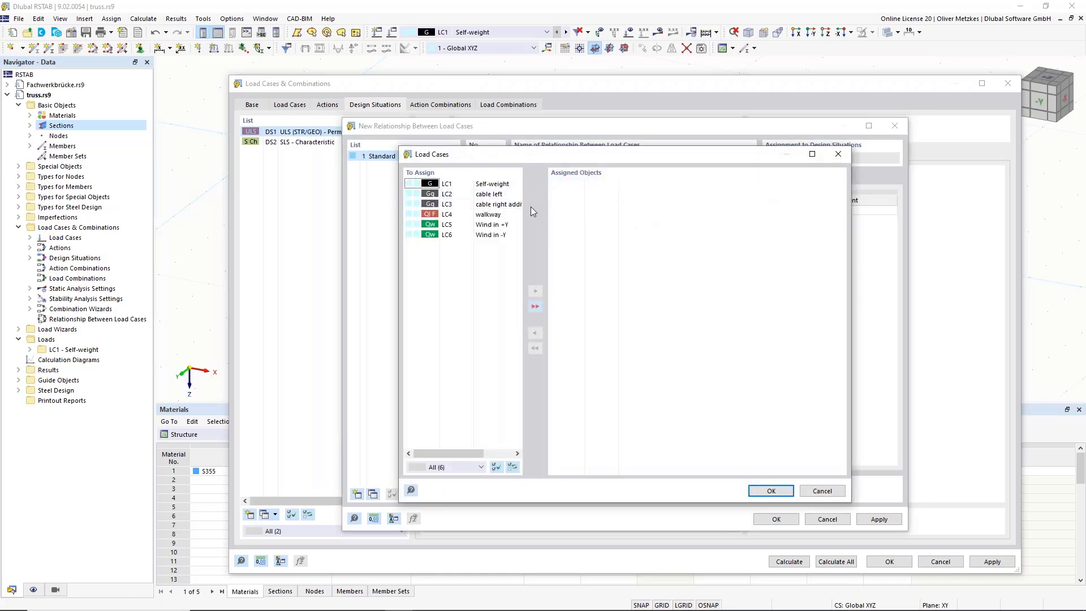
{"action": "left_click", "coordinate": [504, 214]}
{"action": "double_click", "coordinate": [503, 214]}
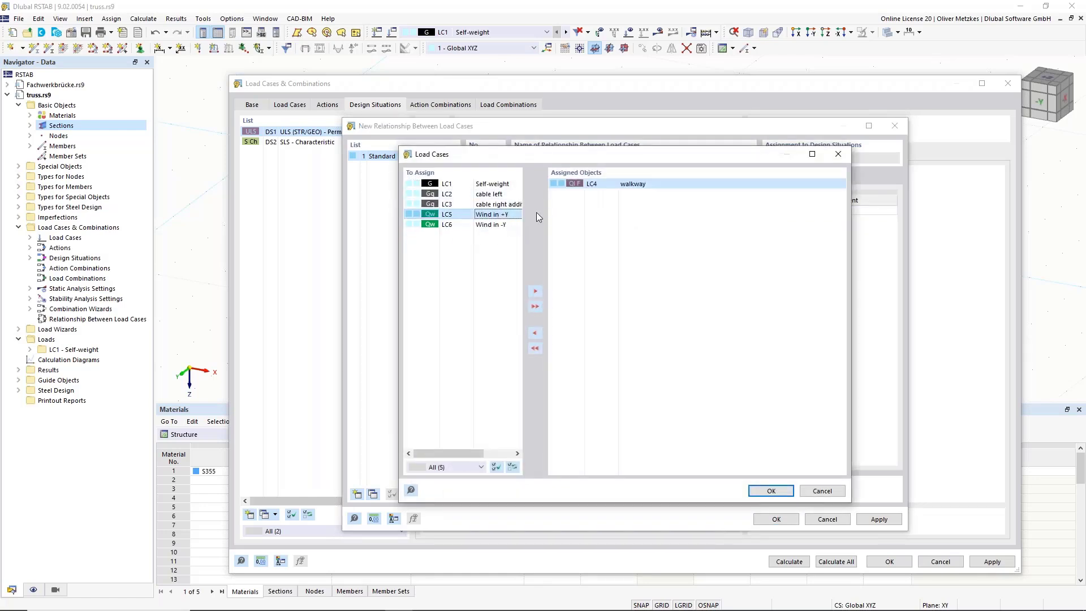
{"action": "left_click", "coordinate": [771, 491]}
{"action": "left_click", "coordinate": [785, 210]}
{"action": "left_click", "coordinate": [786, 209]}
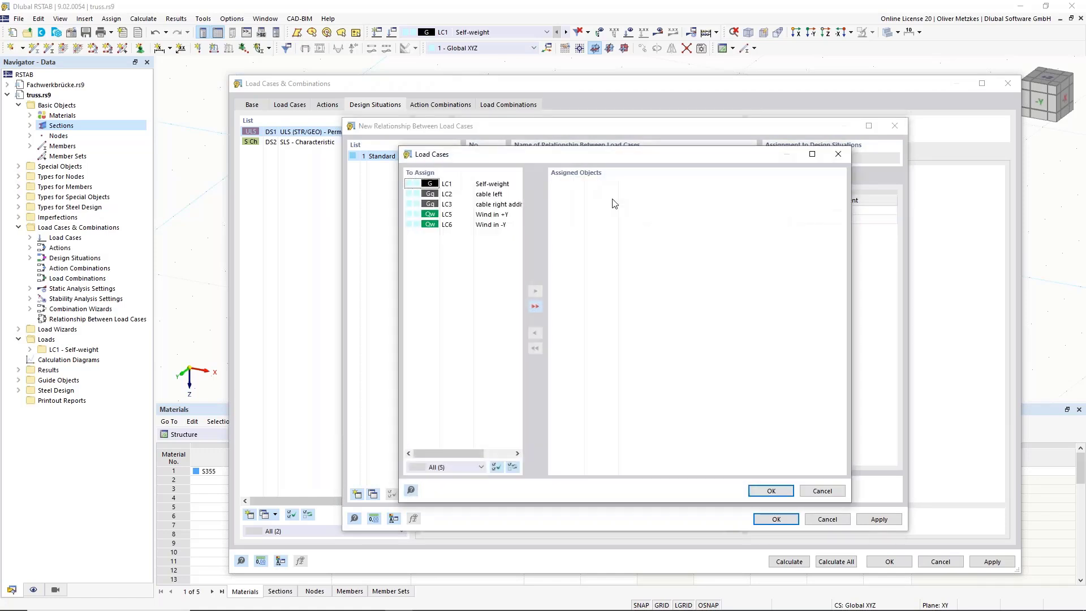
{"action": "double_click", "coordinate": [495, 203]}
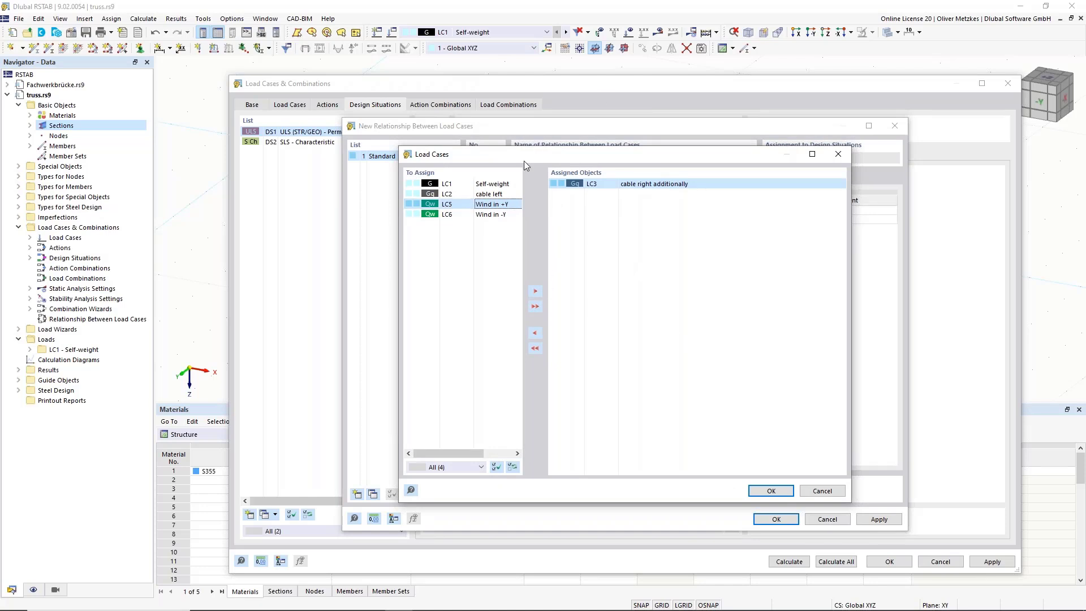
{"action": "left_click", "coordinate": [771, 490]}
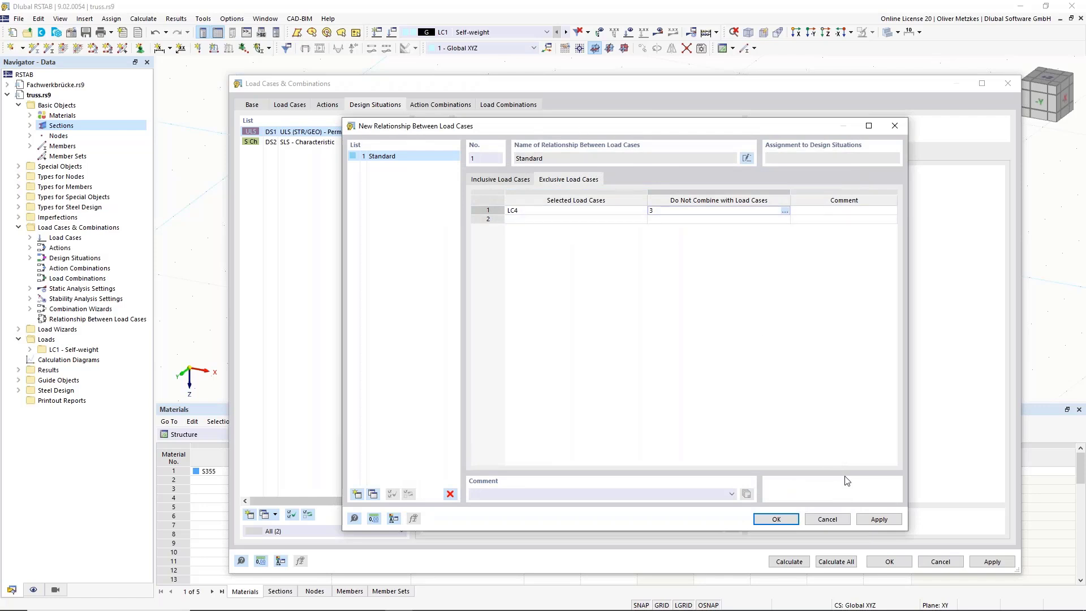
{"action": "left_click", "coordinate": [779, 519]}
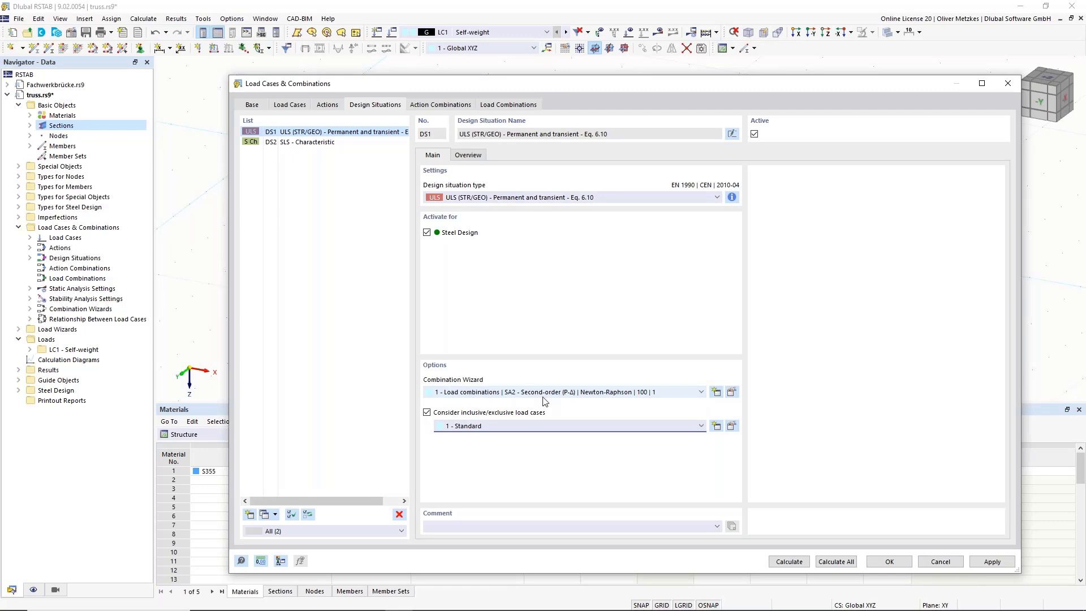
Step: Set combination wizard 1 to SA1 geometrically linear analysis with stability analysis enabled and imperfection cases disabled
{"action": "left_click", "coordinate": [731, 392]}
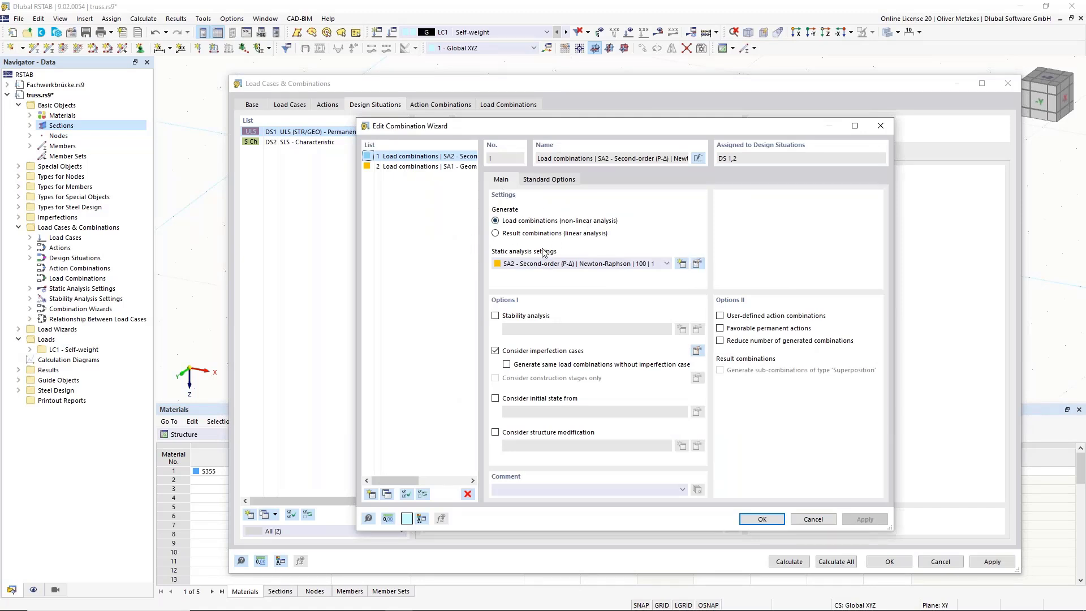
{"action": "left_click", "coordinate": [529, 265]}
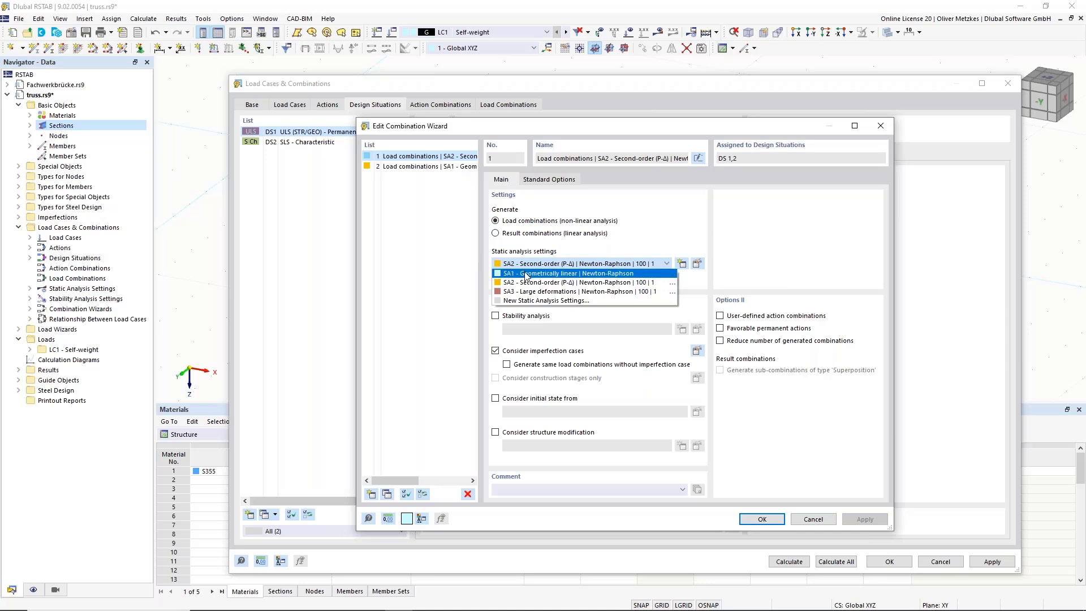
{"action": "left_click", "coordinate": [526, 274]}
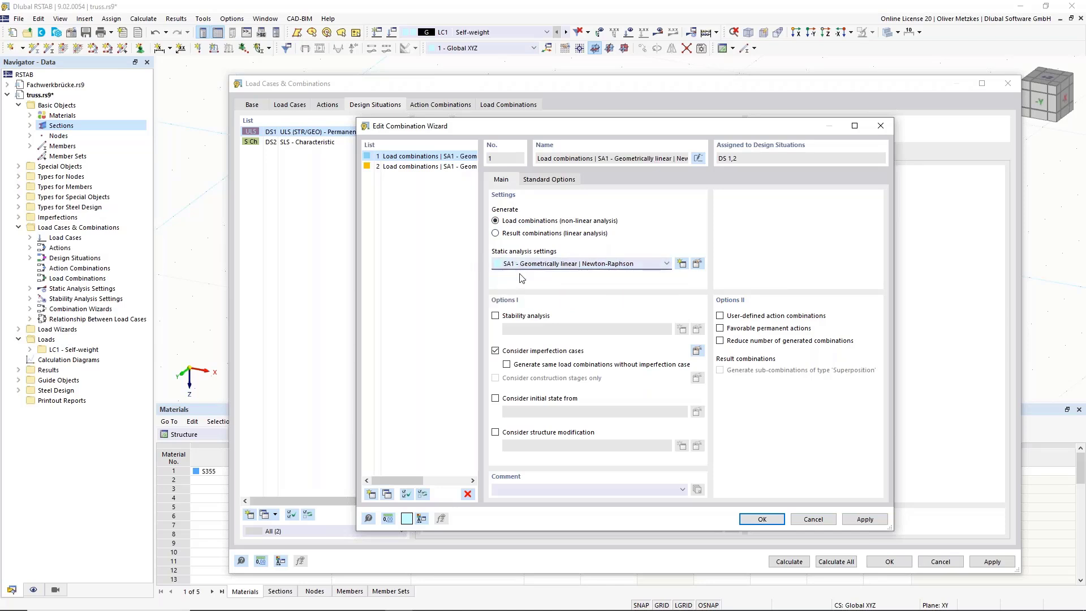
{"action": "left_click", "coordinate": [512, 317]}
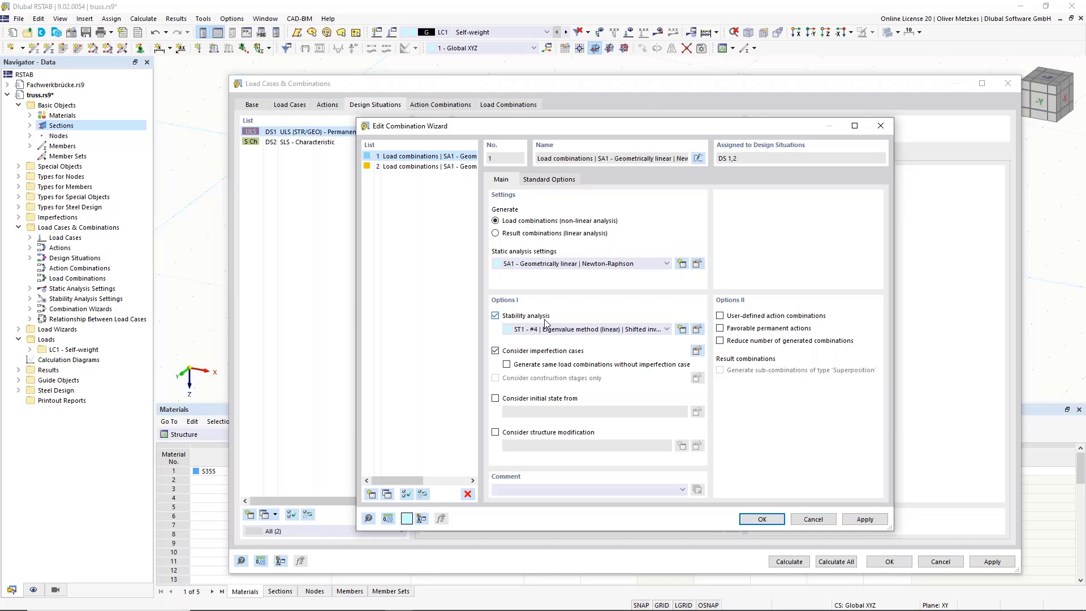
{"action": "left_click", "coordinate": [516, 355]}
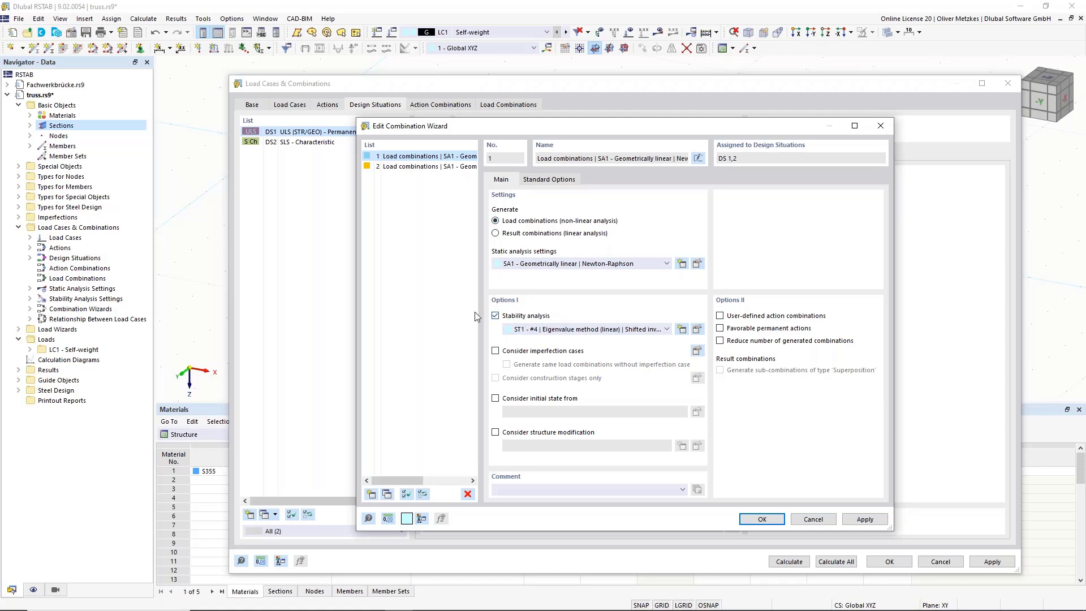
{"action": "left_click", "coordinate": [761, 519]}
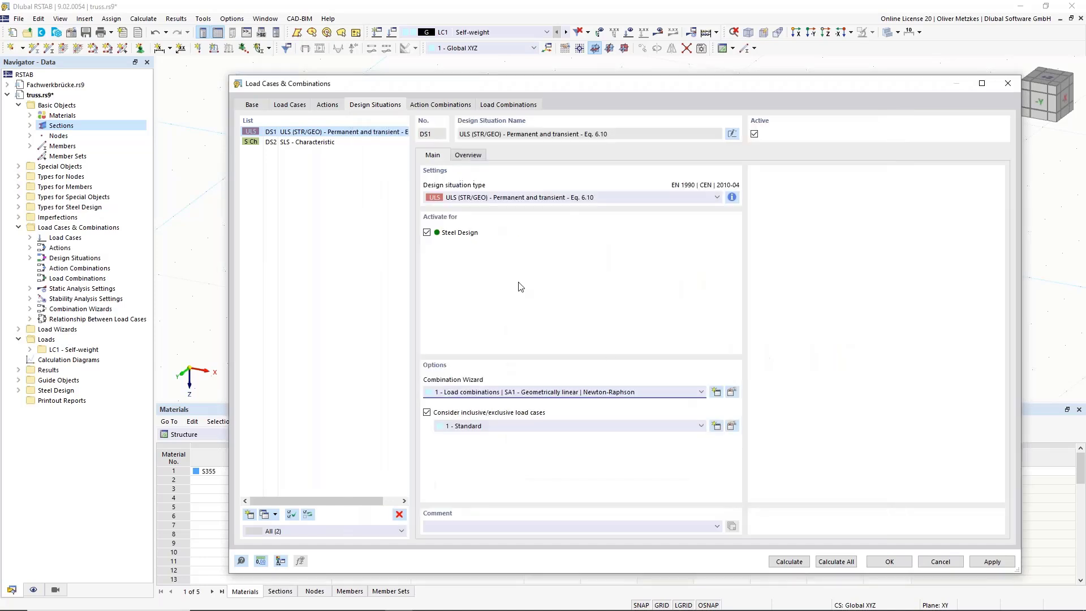
Step: Assign combination wizard 2 with SA1 geometrically linear analysis to design situation DS2 and enable consideration of inclusive/exclusive load cases
{"action": "left_click", "coordinate": [339, 147]}
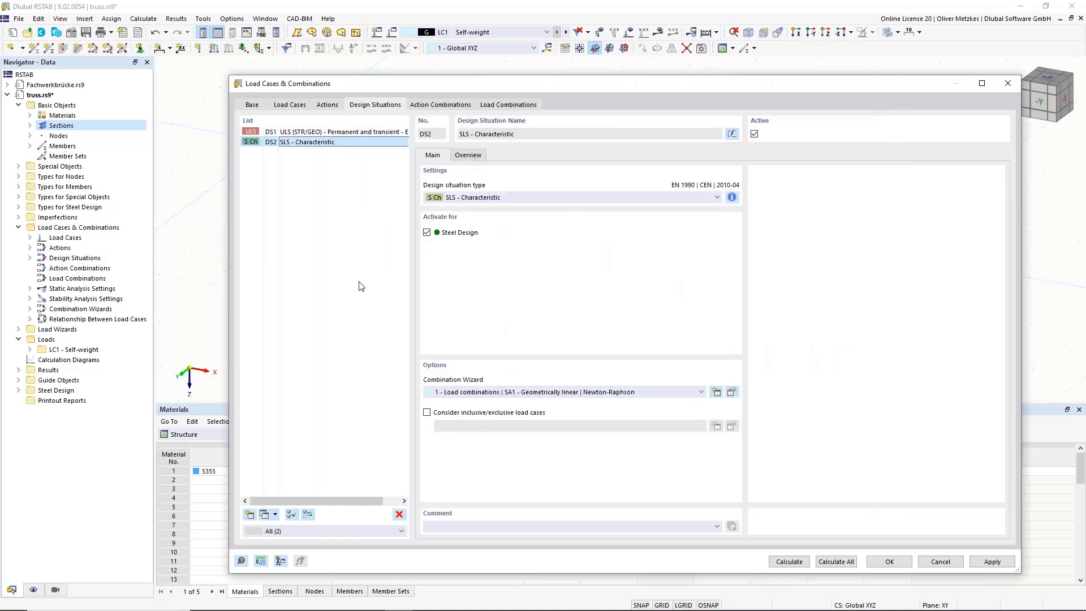
{"action": "left_click", "coordinate": [678, 393]}
{"action": "left_click", "coordinate": [542, 419]}
{"action": "left_click", "coordinate": [731, 392]}
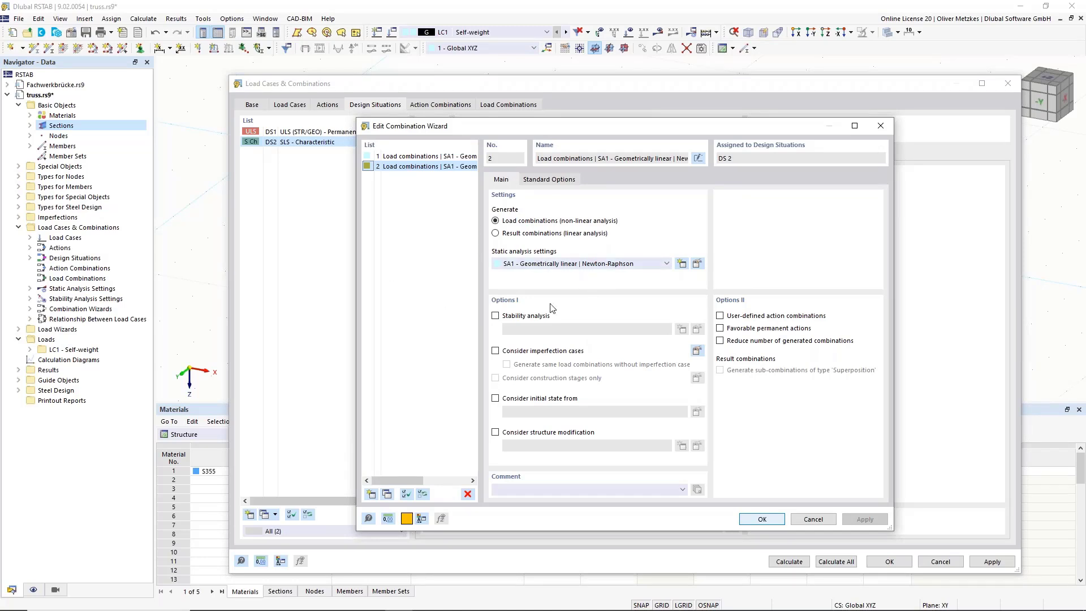
{"action": "left_click", "coordinate": [762, 519]}
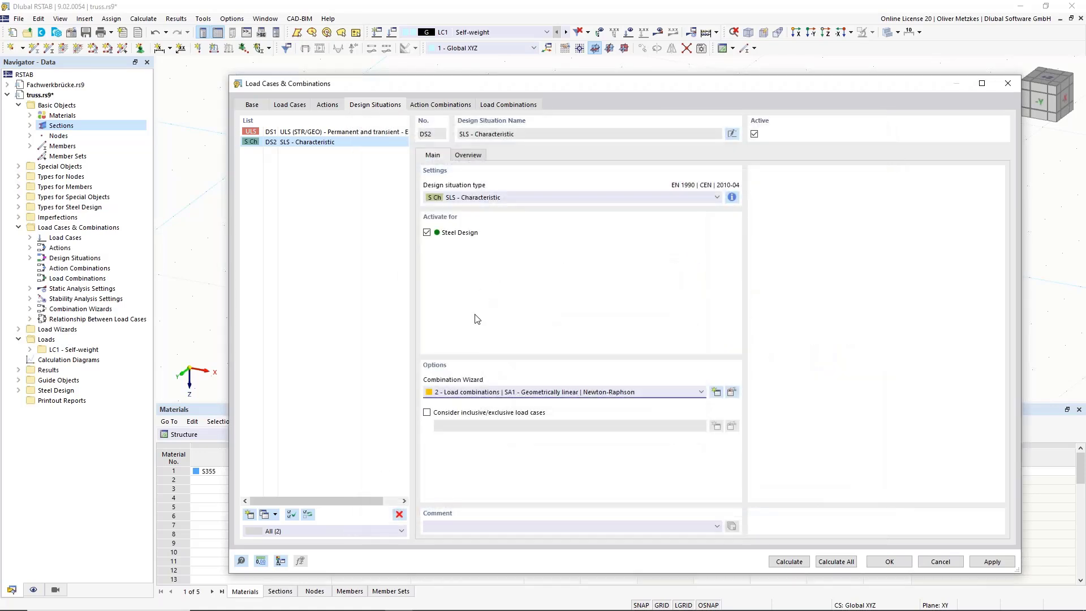
{"action": "left_click", "coordinate": [444, 413]}
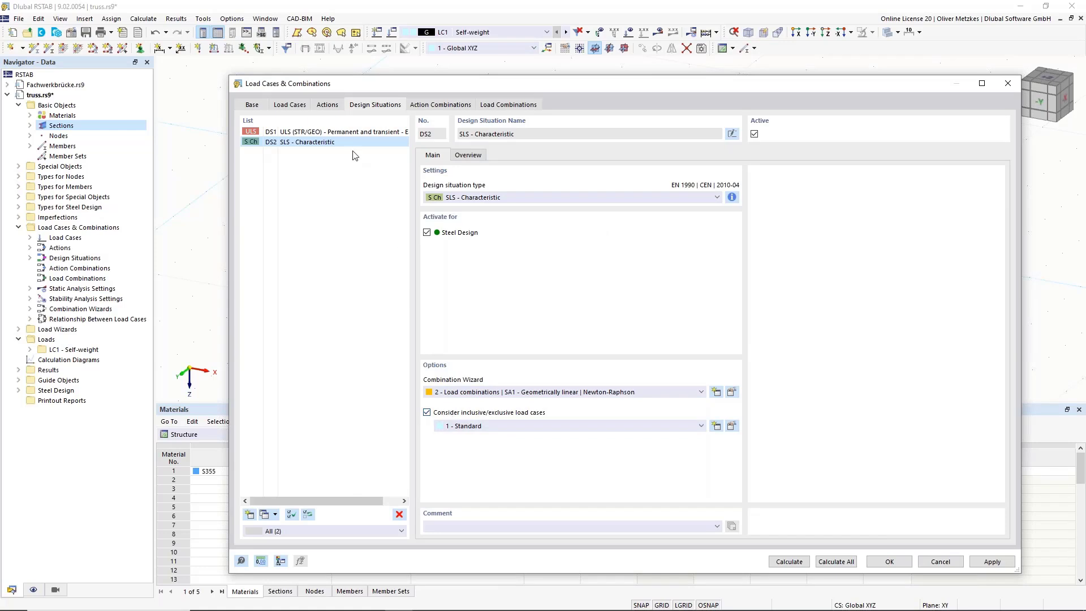
Step: Review the generated action combinations and load combinations, including CO19 and CO5, and accept the load cases and combinations
{"action": "left_click", "coordinate": [434, 105]}
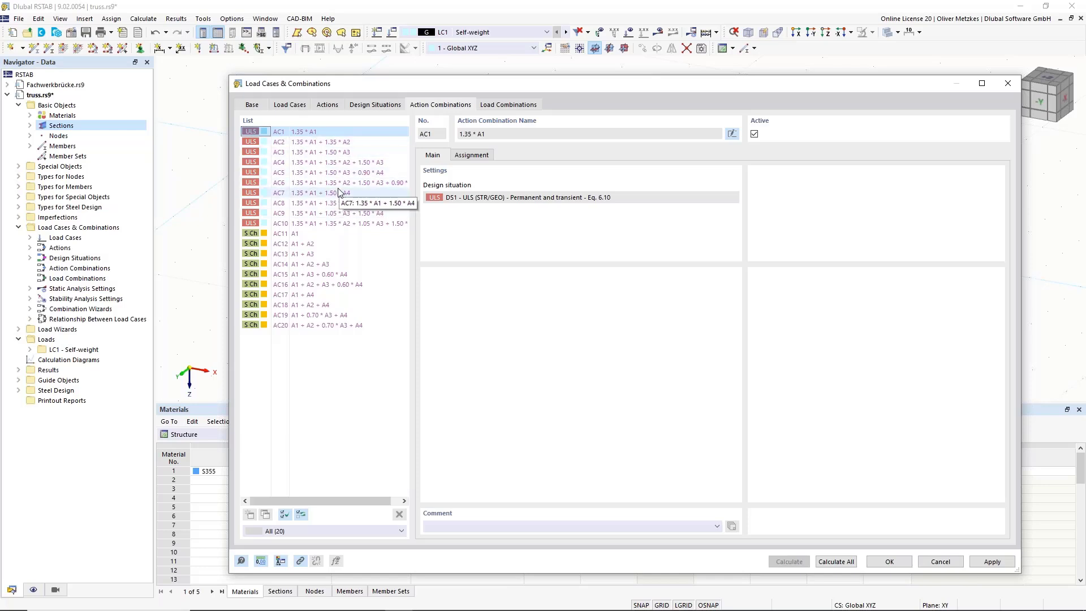
{"action": "left_click", "coordinate": [484, 107]}
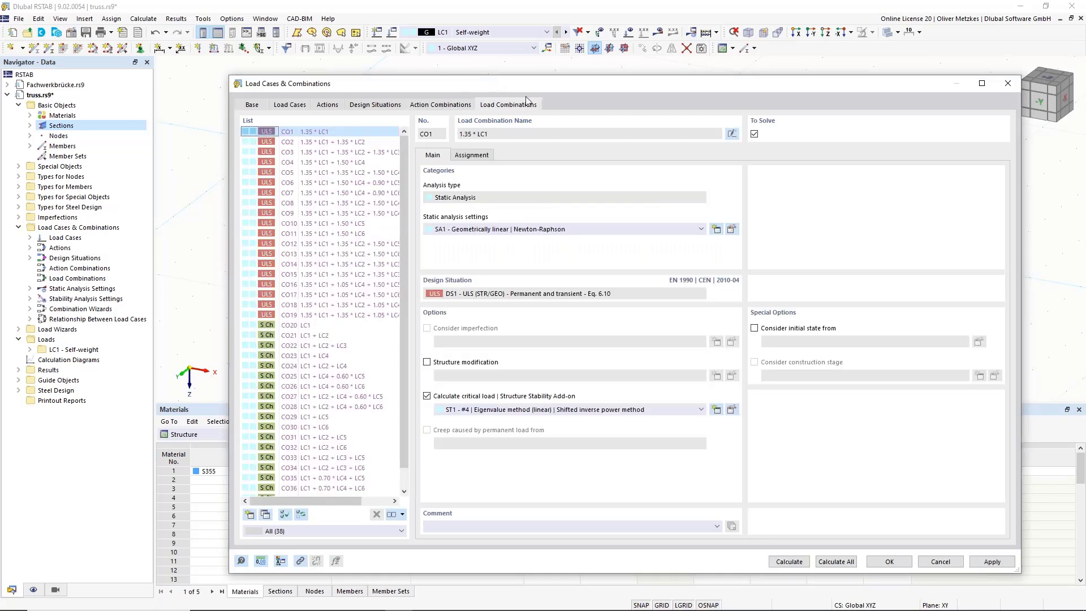
{"action": "left_click", "coordinate": [289, 316]}
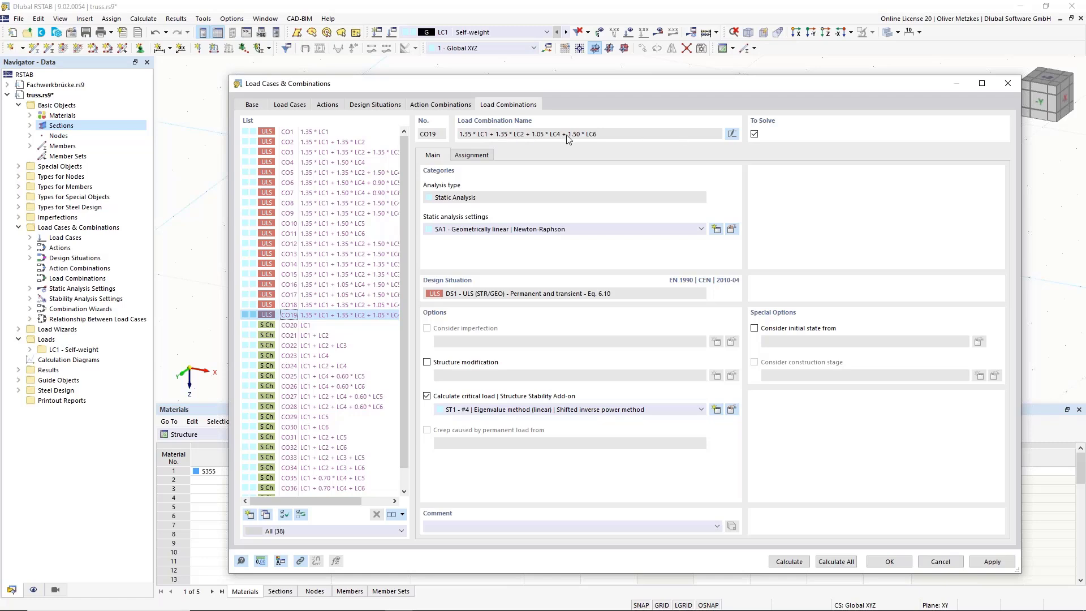
{"action": "left_click", "coordinate": [336, 203]}
{"action": "left_click", "coordinate": [335, 174]}
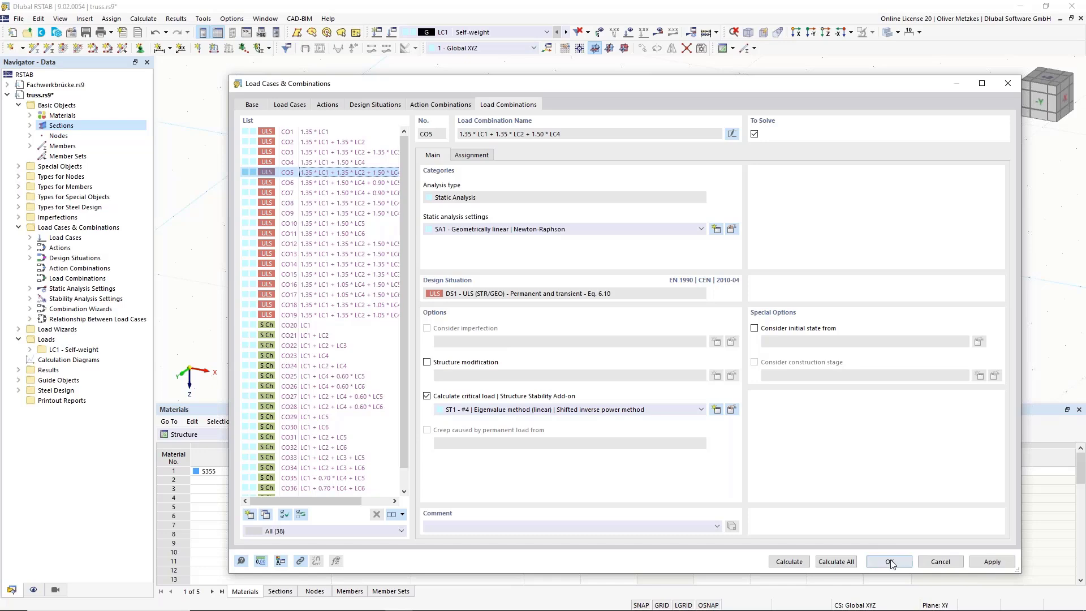
{"action": "key", "text": "Return"}
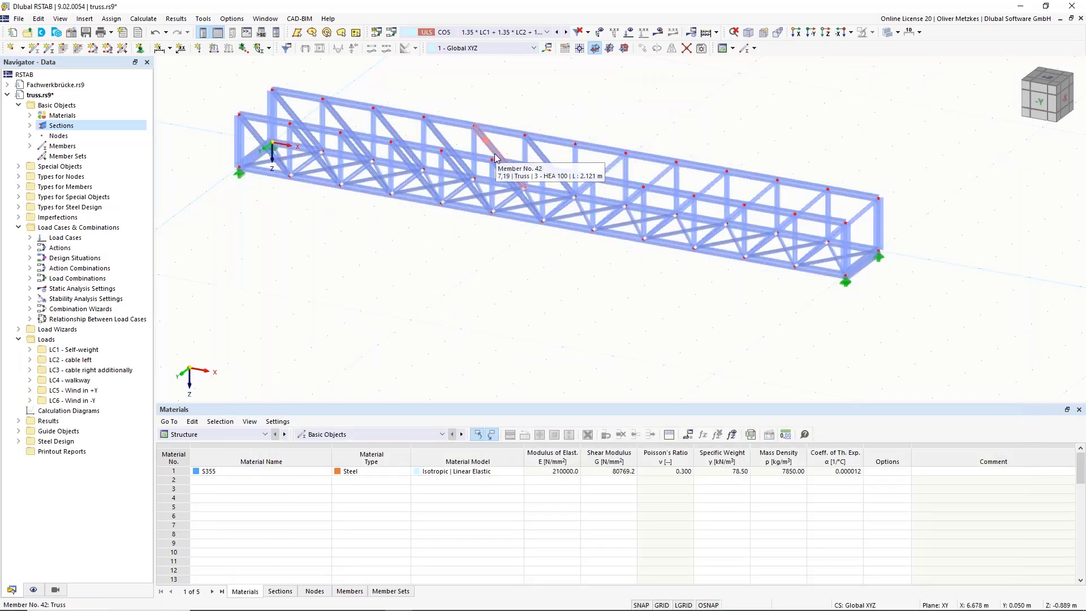
Step: Make LC2 "cable left" the active load case and show the available load wizards
{"action": "left_click", "coordinate": [511, 32]}
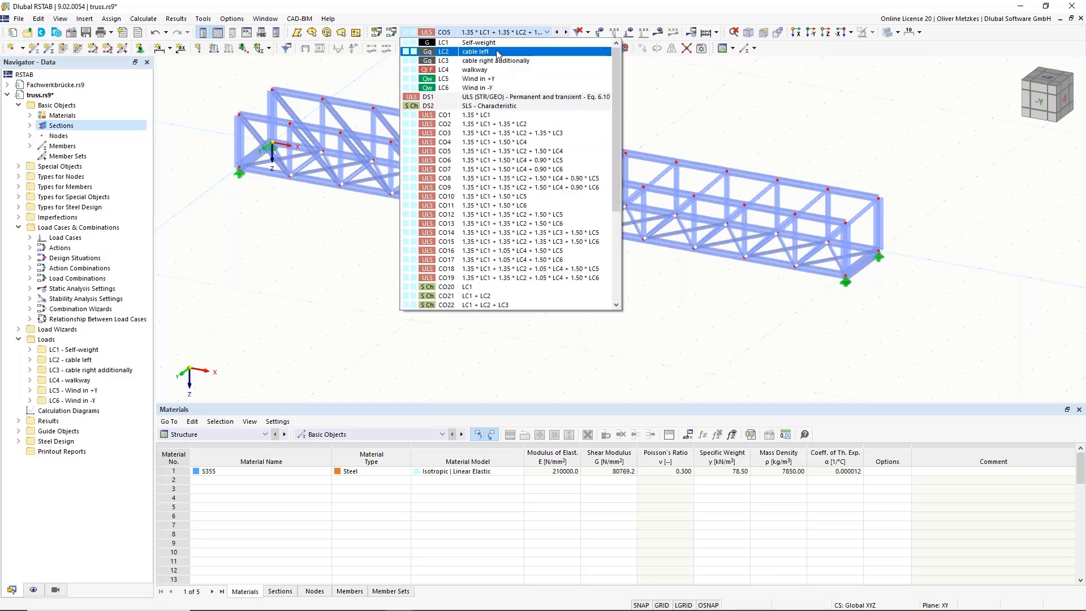
{"action": "left_click", "coordinate": [457, 52]}
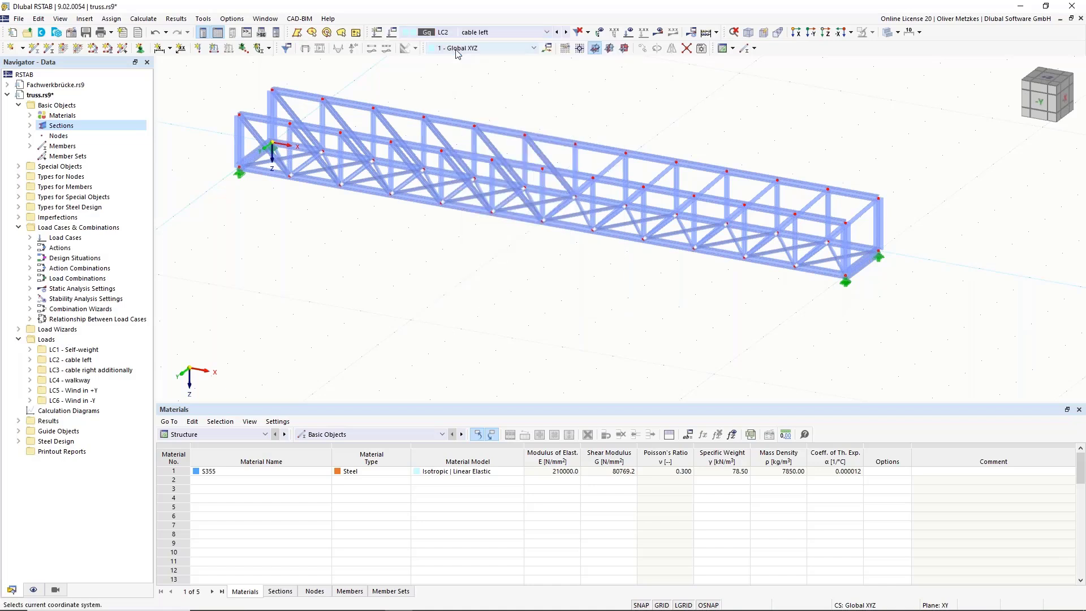
{"action": "middle_click_drag", "start_coordinate": [453, 316], "coordinate": [425, 317], "text": "ctrl"}
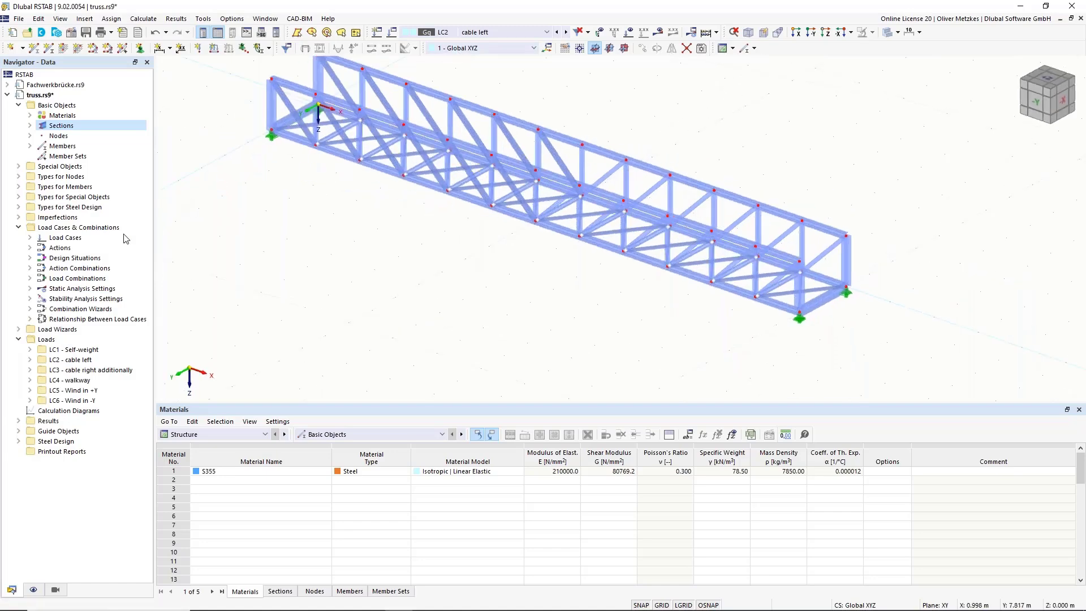
{"action": "left_click", "coordinate": [19, 329]}
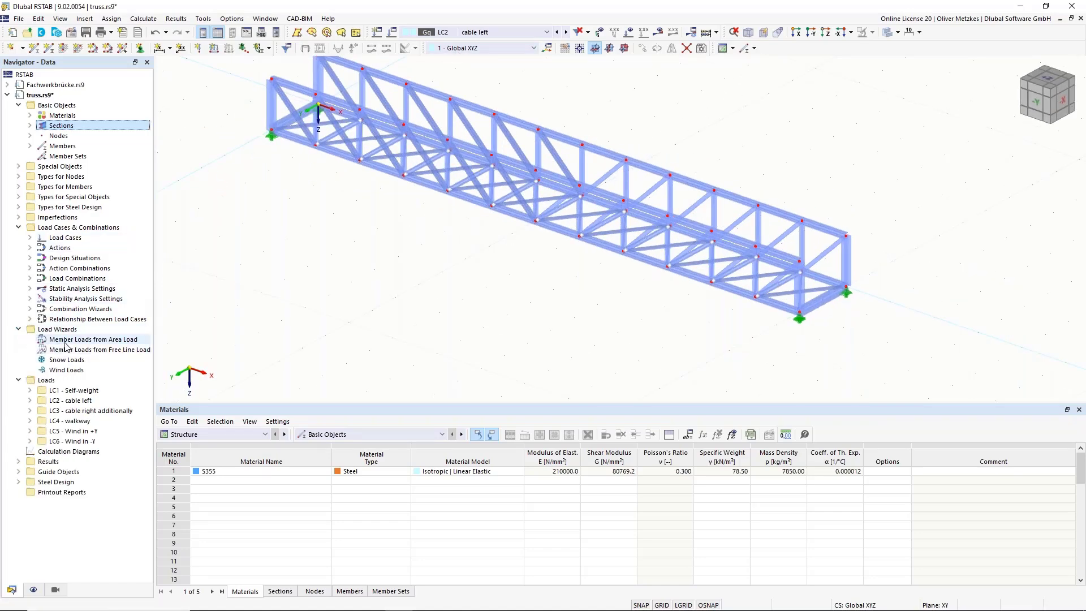
{"action": "middle_click_drag", "start_coordinate": [430, 266], "coordinate": [454, 314]}
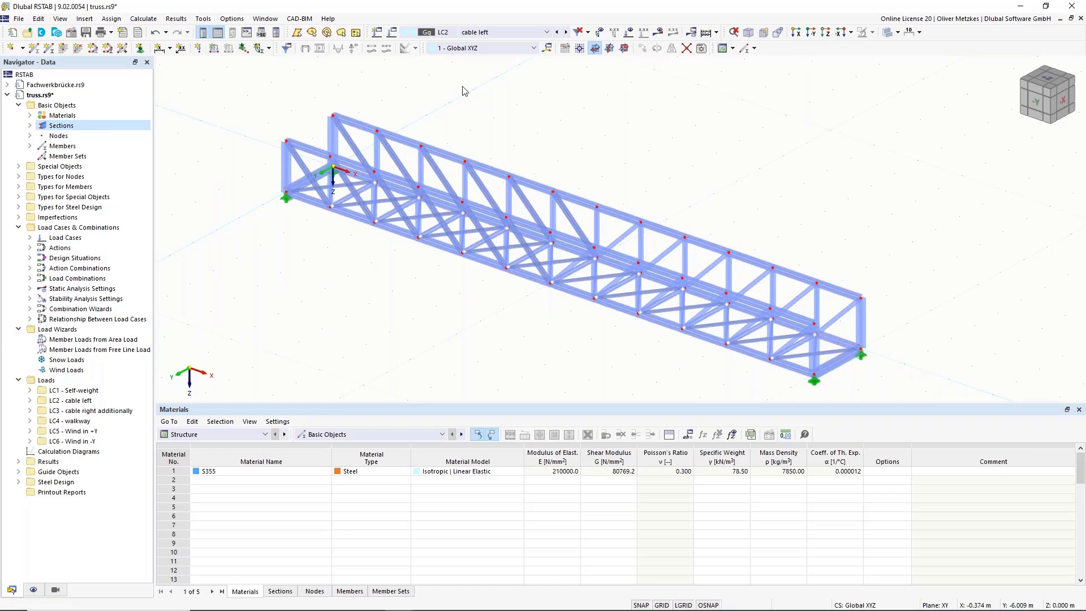
{"action": "mouse_move", "coordinate": [399, 148]}
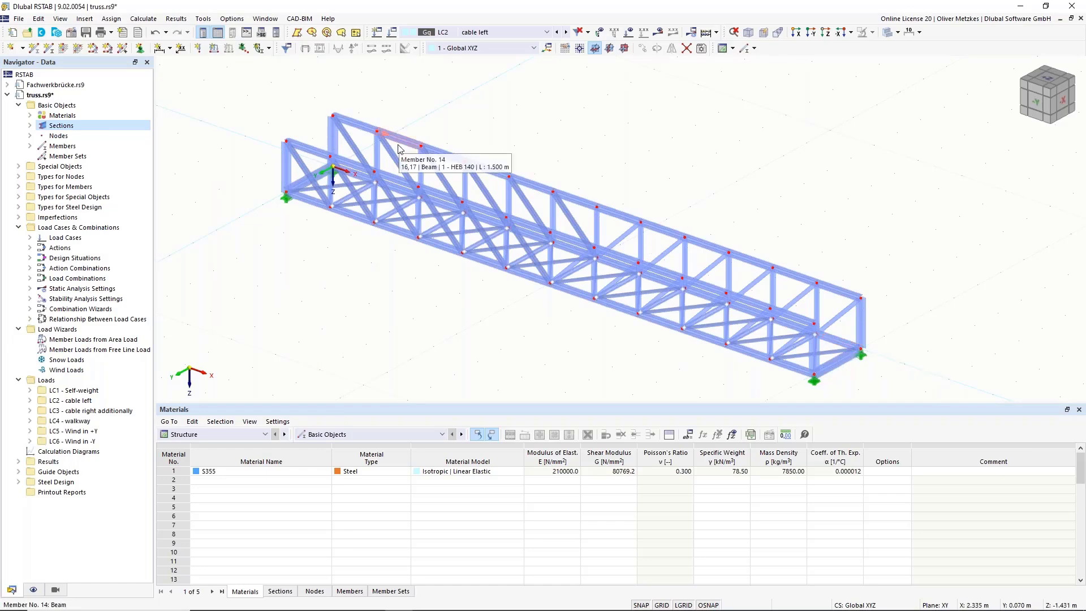
Step: Create on-member nodes on end cross members 110 and 111 at 40% from the member end, without dividing the members
{"action": "right_click", "coordinate": [841, 364]}
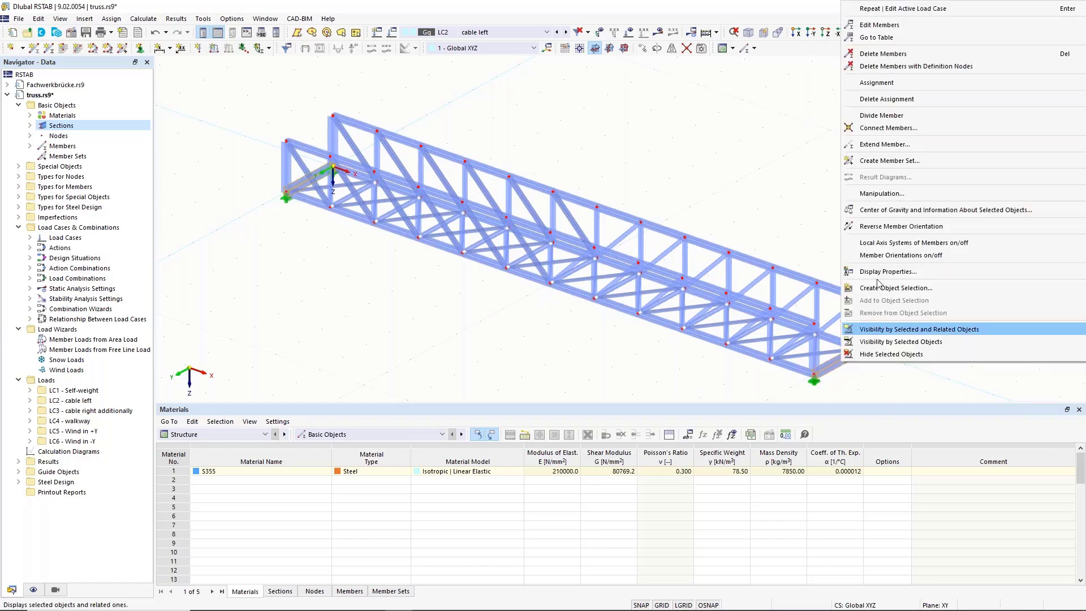
{"action": "mouse_move", "coordinate": [881, 116]}
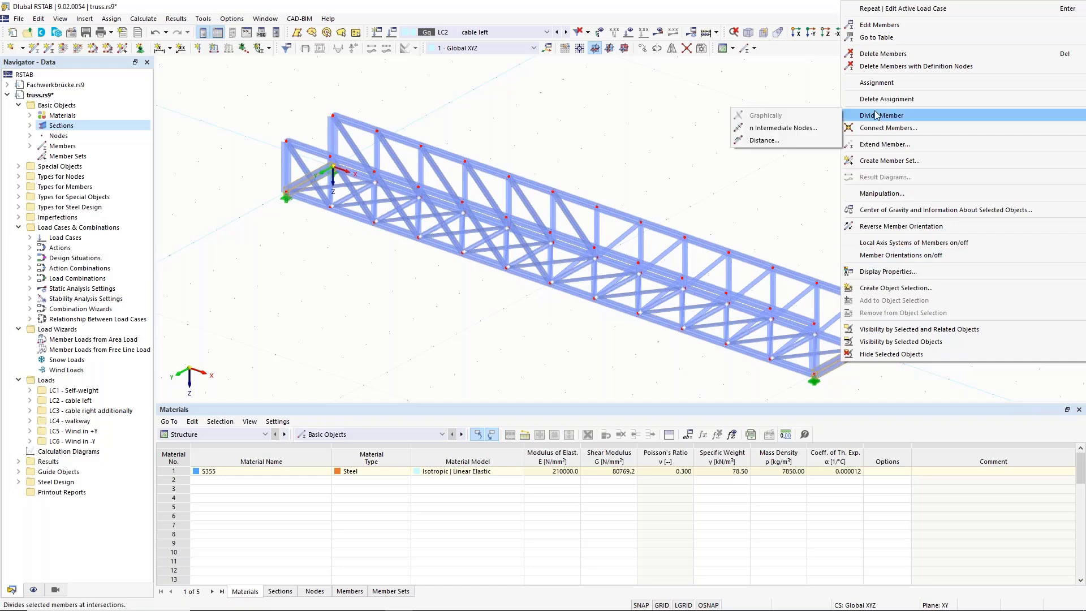
{"action": "left_click", "coordinate": [774, 145]}
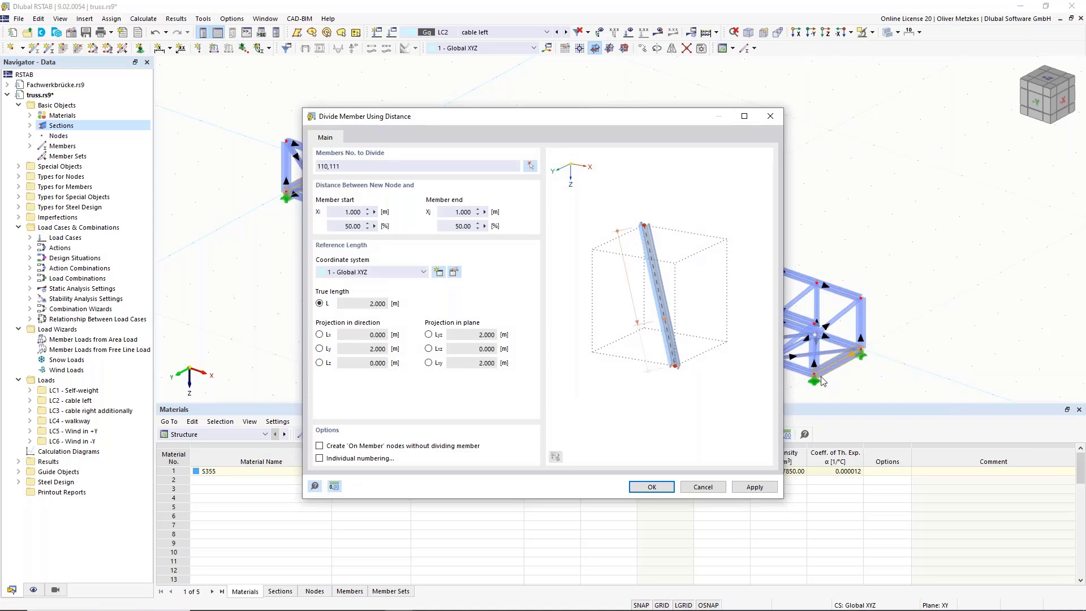
{"action": "left_click_drag", "start_coordinate": [438, 226], "coordinate": [537, 224]}
{"action": "type", "text": "40"}
{"action": "left_click", "coordinate": [486, 211]}
{"action": "left_click", "coordinate": [319, 446]}
{"action": "left_click_drag", "start_coordinate": [454, 119], "coordinate": [386, 272]}
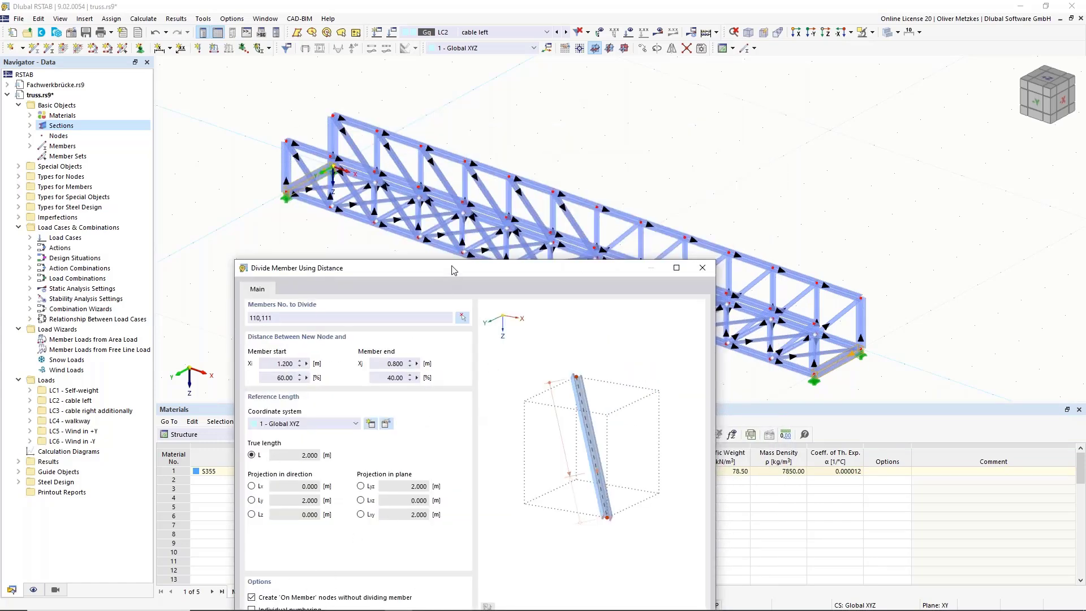
{"action": "left_click_drag", "start_coordinate": [452, 268], "coordinate": [415, 82]}
{"action": "left_click", "coordinate": [544, 454]}
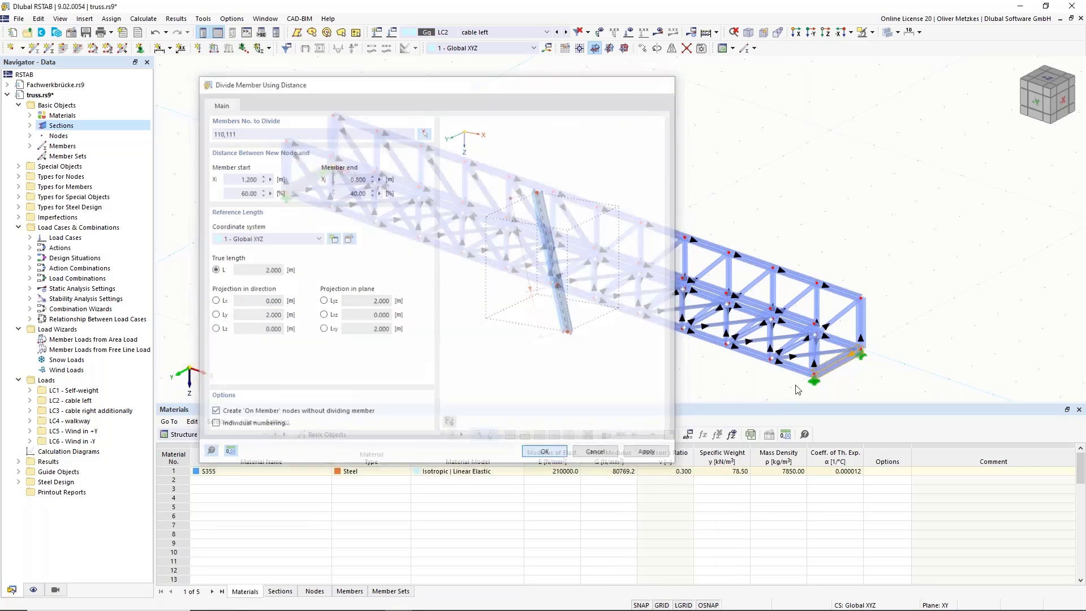
{"action": "scroll", "coordinate": [860, 375], "scroll_direction": "up", "scroll_amount": 4}
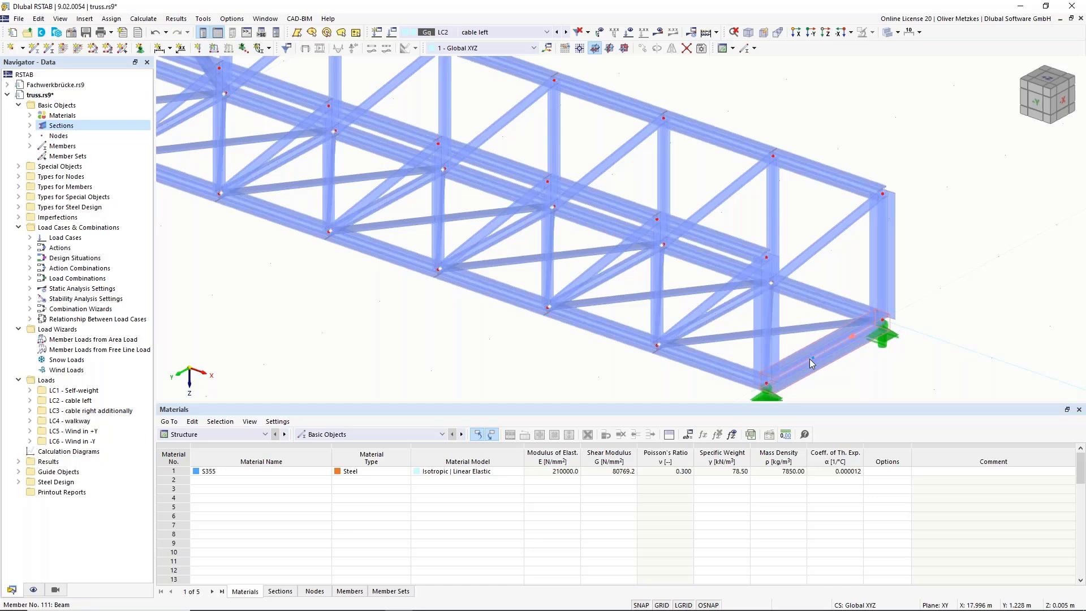
{"action": "scroll", "coordinate": [812, 364], "scroll_direction": "down", "scroll_amount": 5}
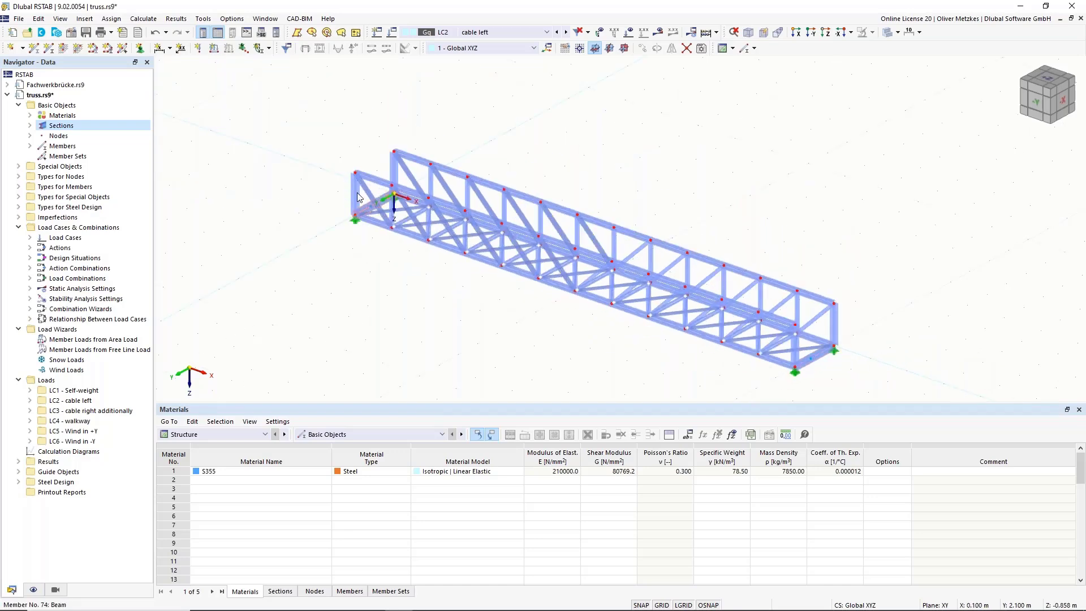
Step: Start a new member loads from area load wizard for LC2 with a uniform load of 1.50 kN/m² in direction ZA
{"action": "right_click", "coordinate": [77, 341]}
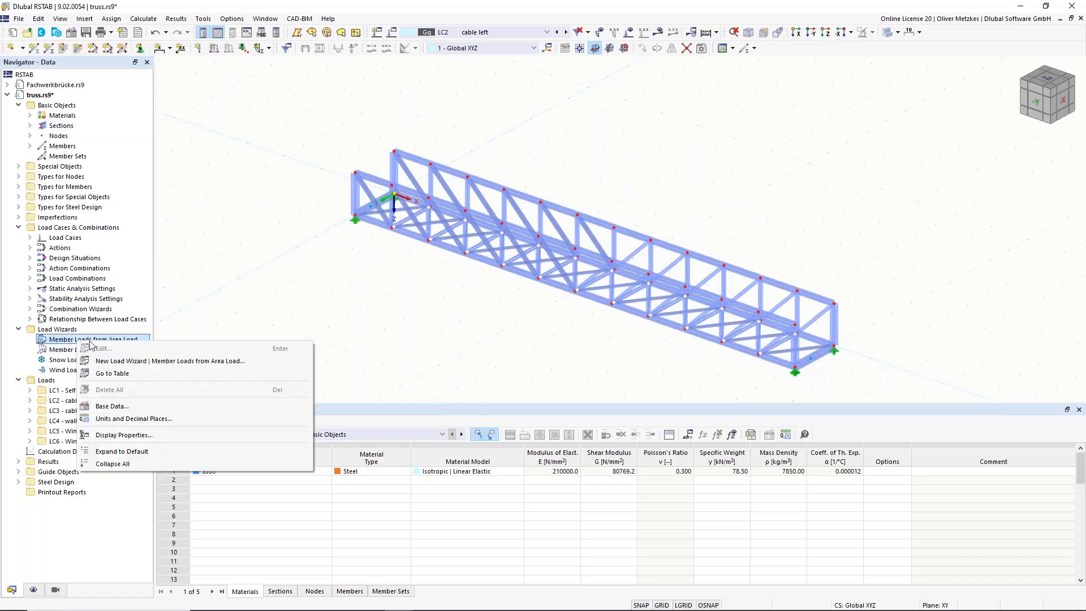
{"action": "left_click", "coordinate": [111, 362]}
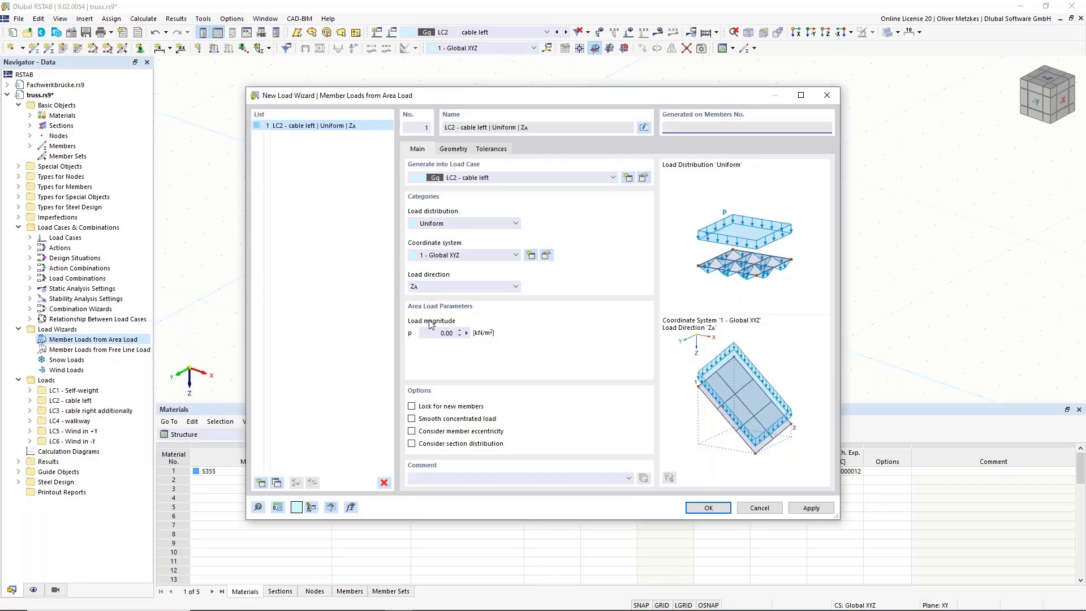
{"action": "left_click", "coordinate": [434, 333]}
Step: Define the area load plane along the bridge floor with corner nodes 27, 53, 54 and 28
{"action": "left_click", "coordinate": [453, 150]}
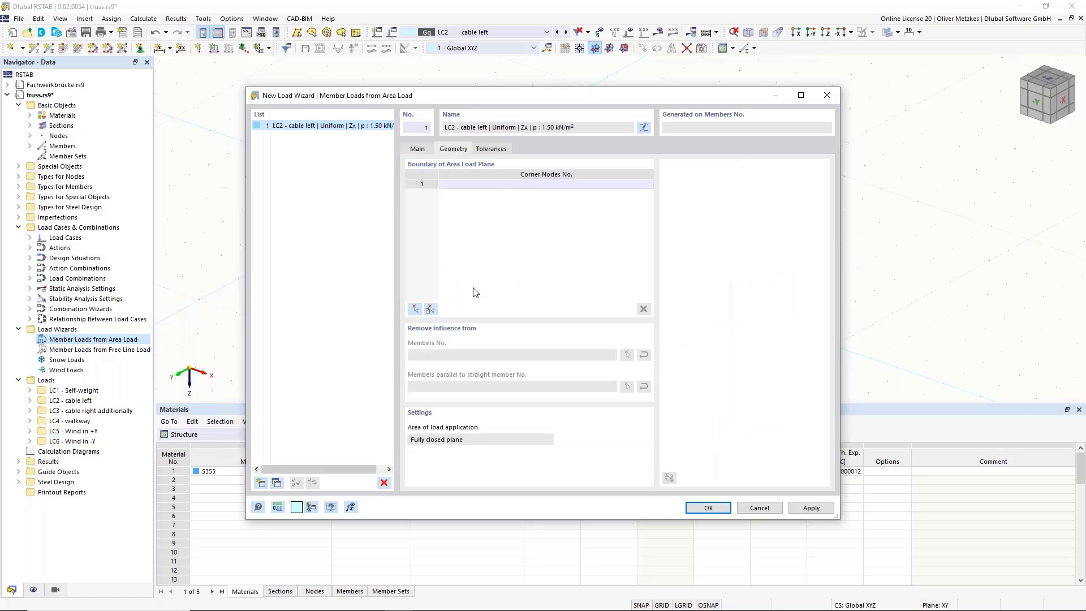
{"action": "left_click_drag", "start_coordinate": [492, 104], "coordinate": [643, 268]}
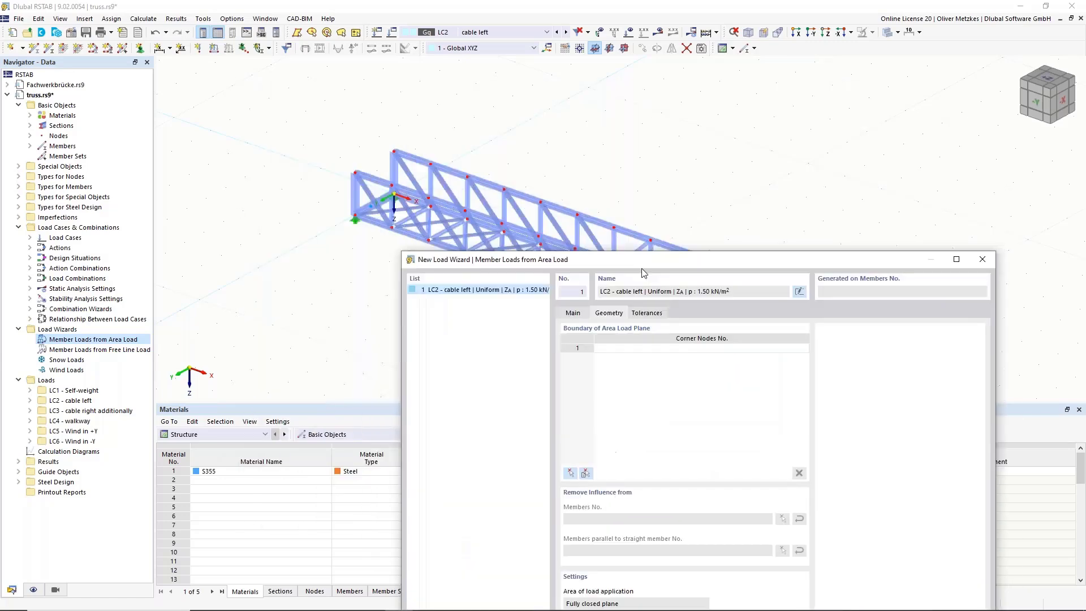
{"action": "left_click", "coordinate": [566, 471]}
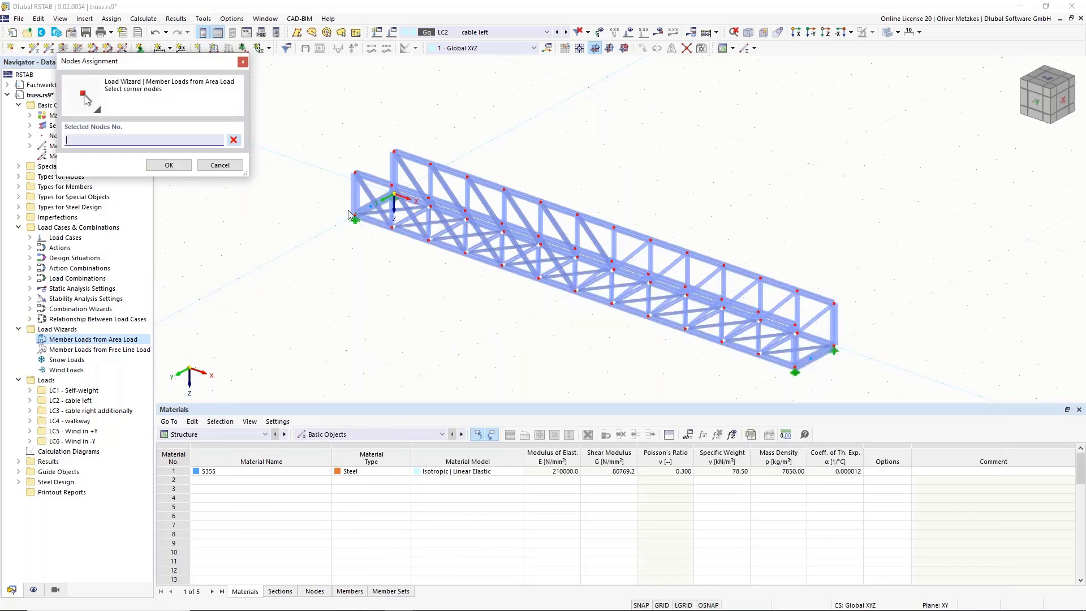
{"action": "left_click", "coordinate": [362, 211]}
{"action": "left_click", "coordinate": [371, 206]}
{"action": "left_click", "coordinate": [810, 358]}
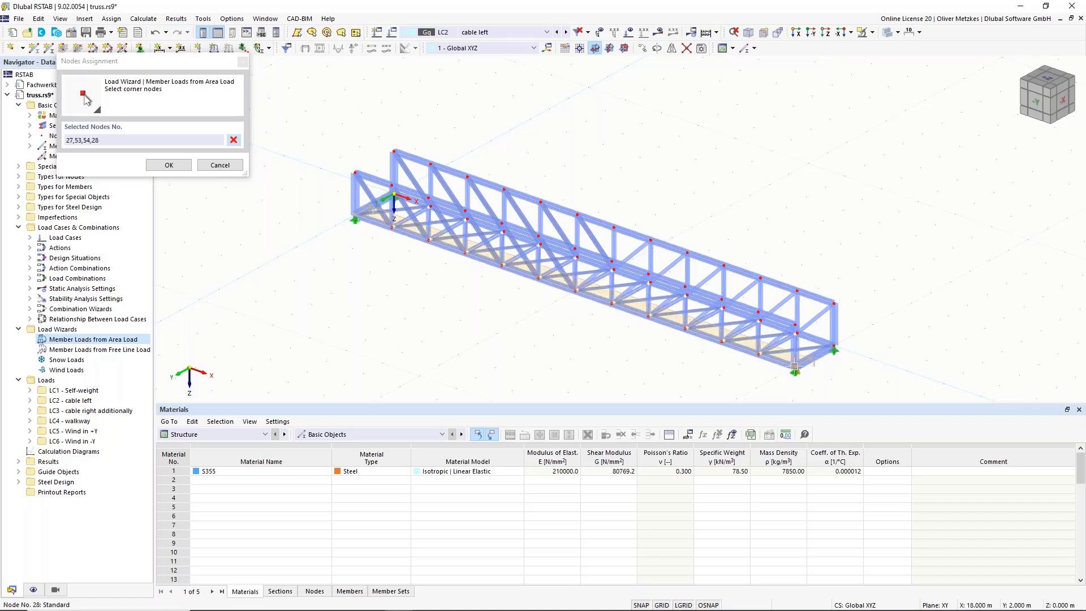
{"action": "left_click", "coordinate": [540, 244]}
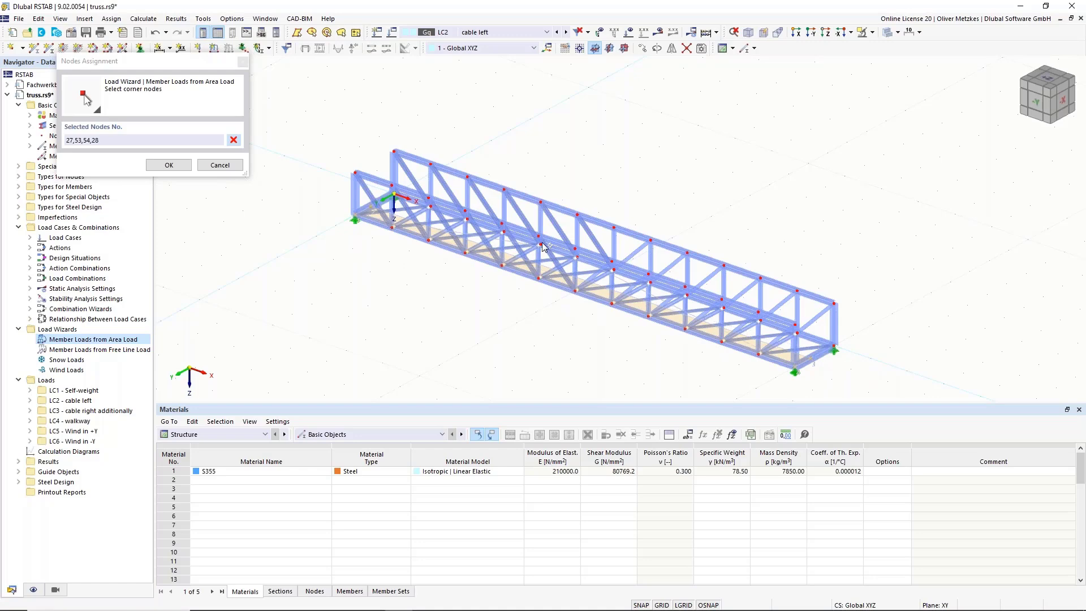
{"action": "left_click", "coordinate": [168, 165]}
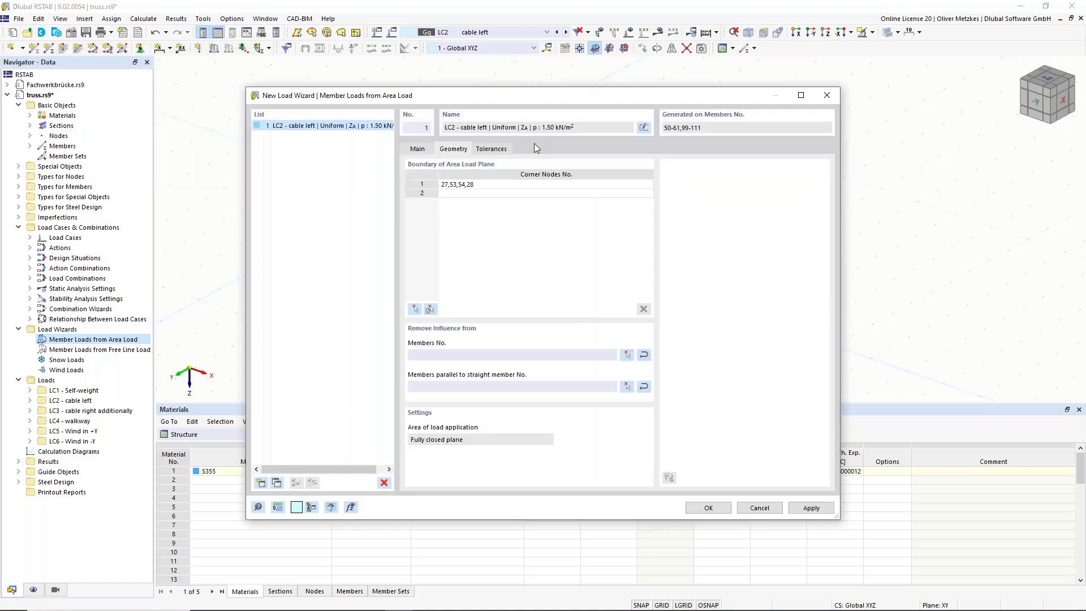
Step: Exclude all members parallel to bottom chord member 54 from the area load's influence
{"action": "left_click_drag", "start_coordinate": [423, 99], "coordinate": [760, 59]}
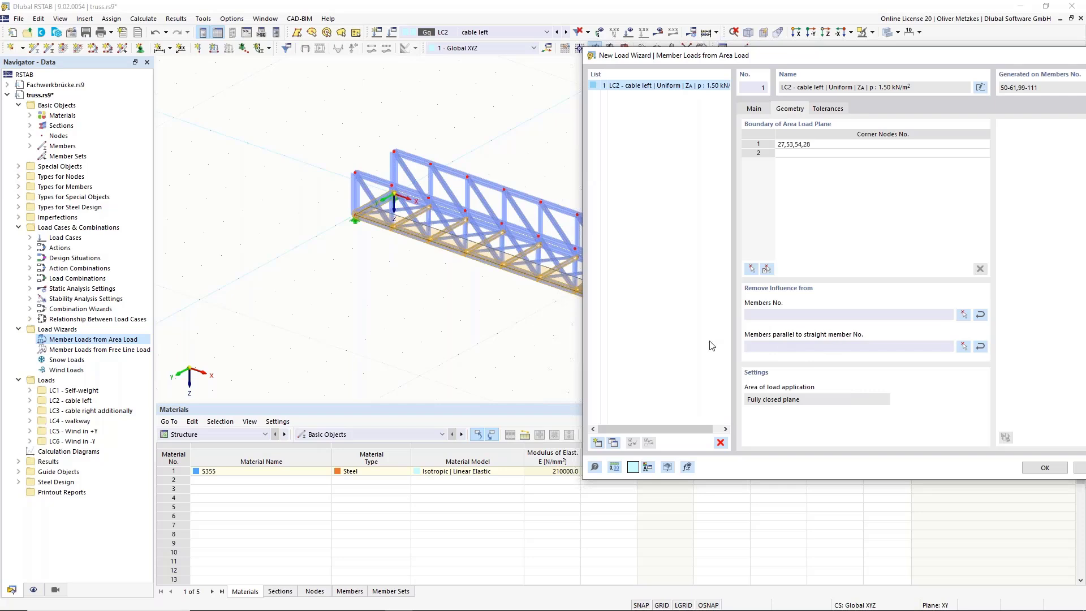
{"action": "left_click", "coordinate": [961, 347]}
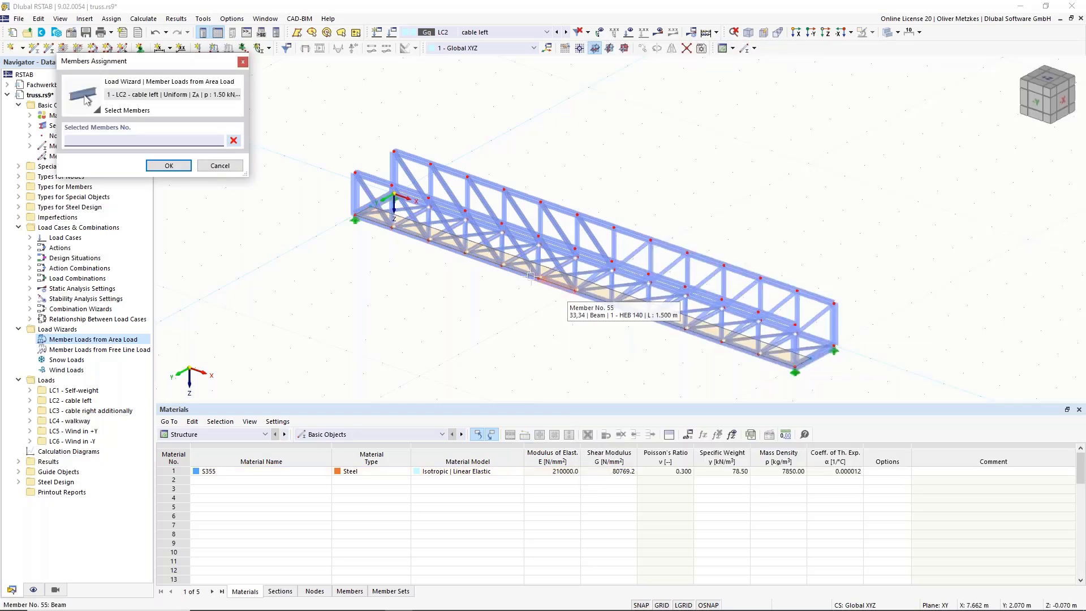
{"action": "left_click", "coordinate": [529, 278]}
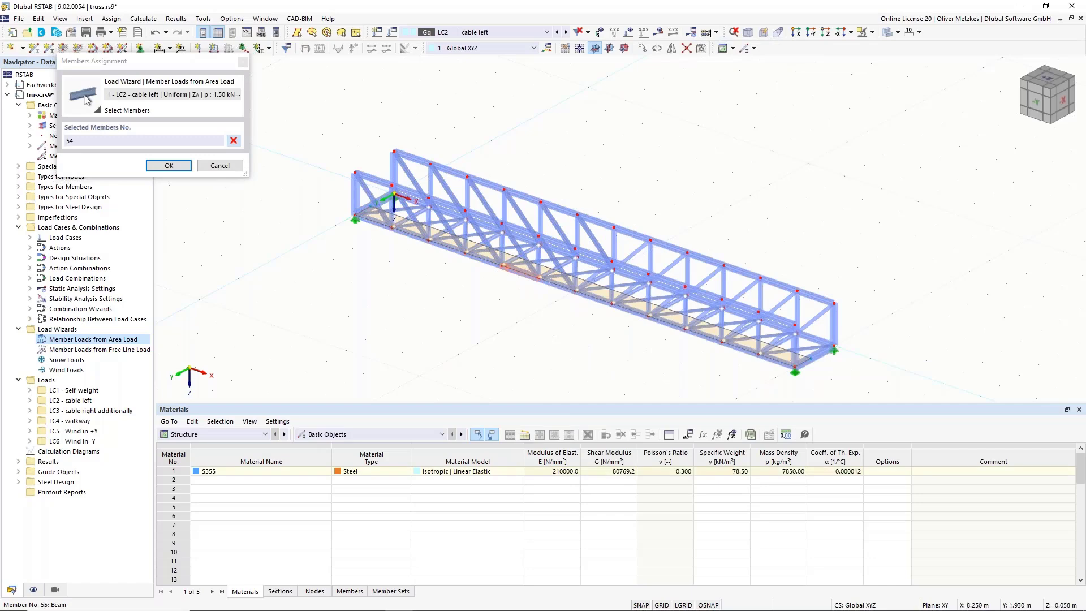
{"action": "left_click", "coordinate": [169, 165]}
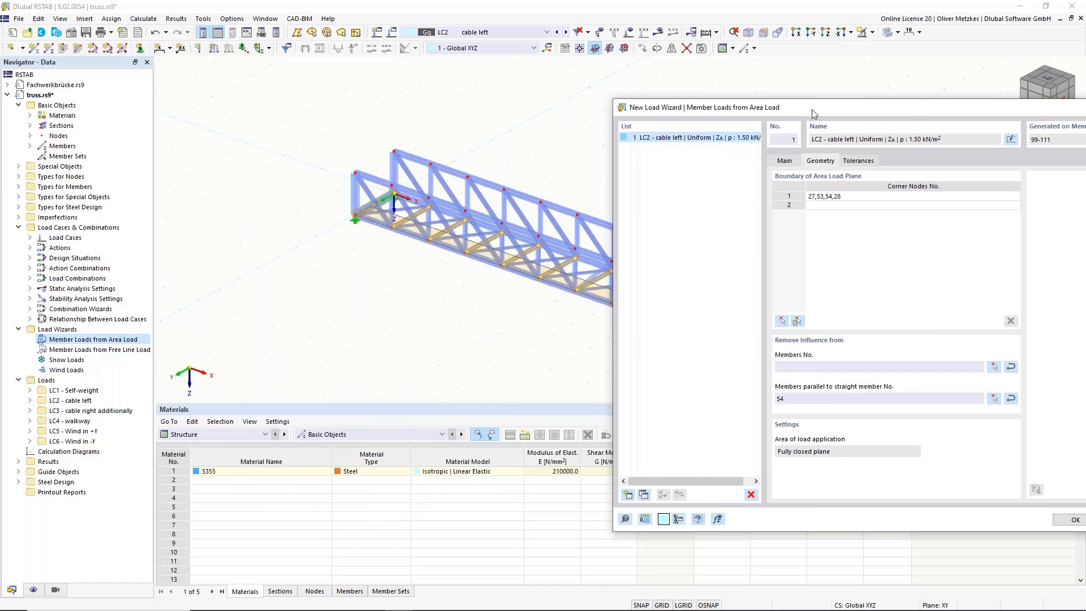
{"action": "left_click_drag", "start_coordinate": [812, 112], "coordinate": [616, 81]}
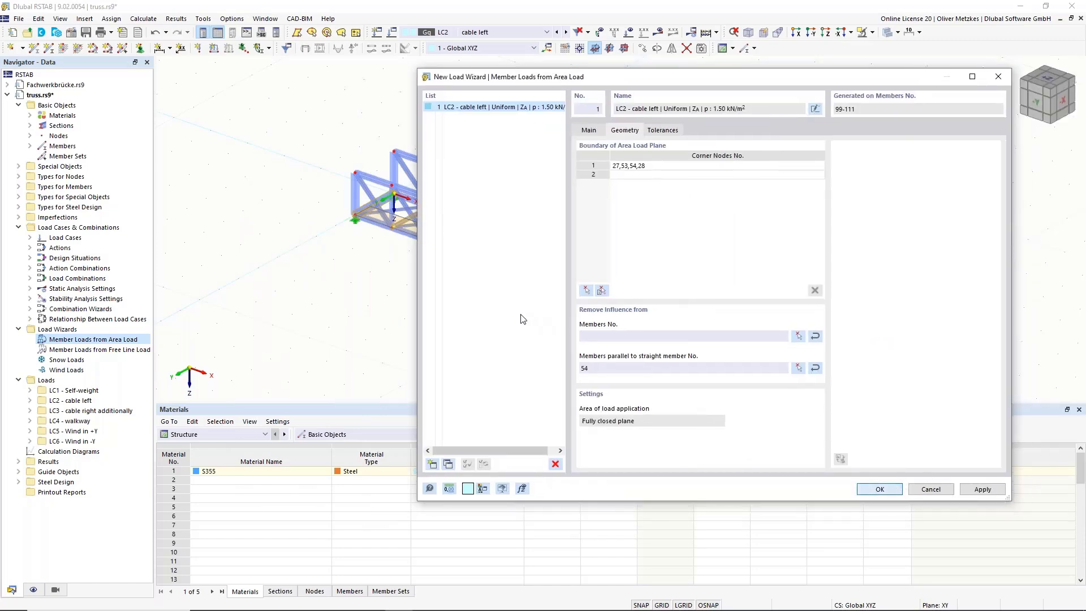
Step: Generate the LC2 member loads with the finished area load wizard and display them separately on the bridge's cross members
{"action": "left_click", "coordinate": [879, 489]}
{"action": "middle_click_drag", "start_coordinate": [902, 298], "coordinate": [788, 255], "text": "ctrl"}
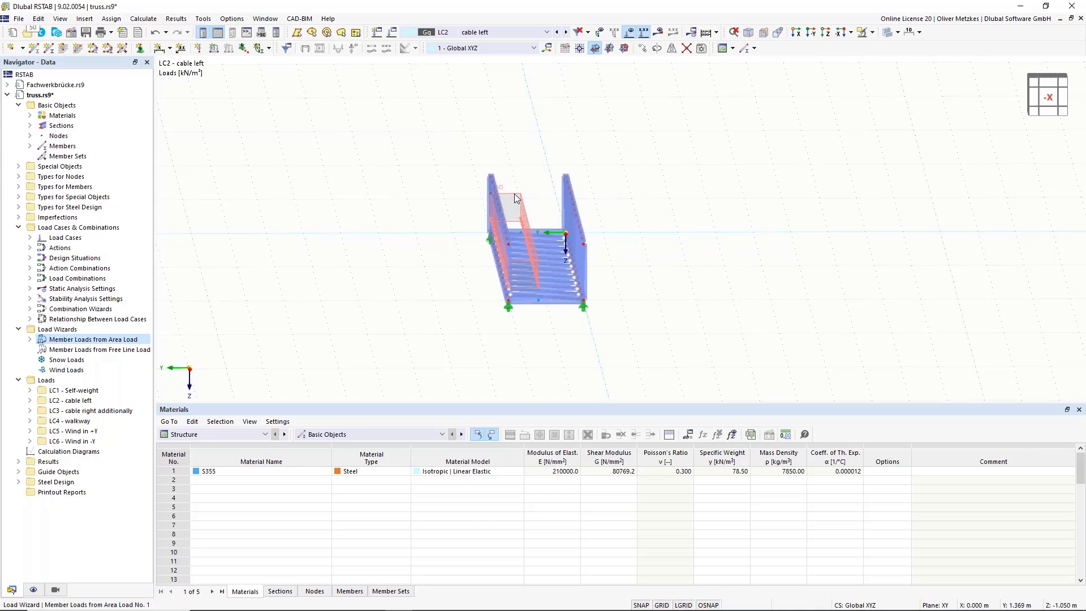
{"action": "right_click", "coordinate": [515, 194]}
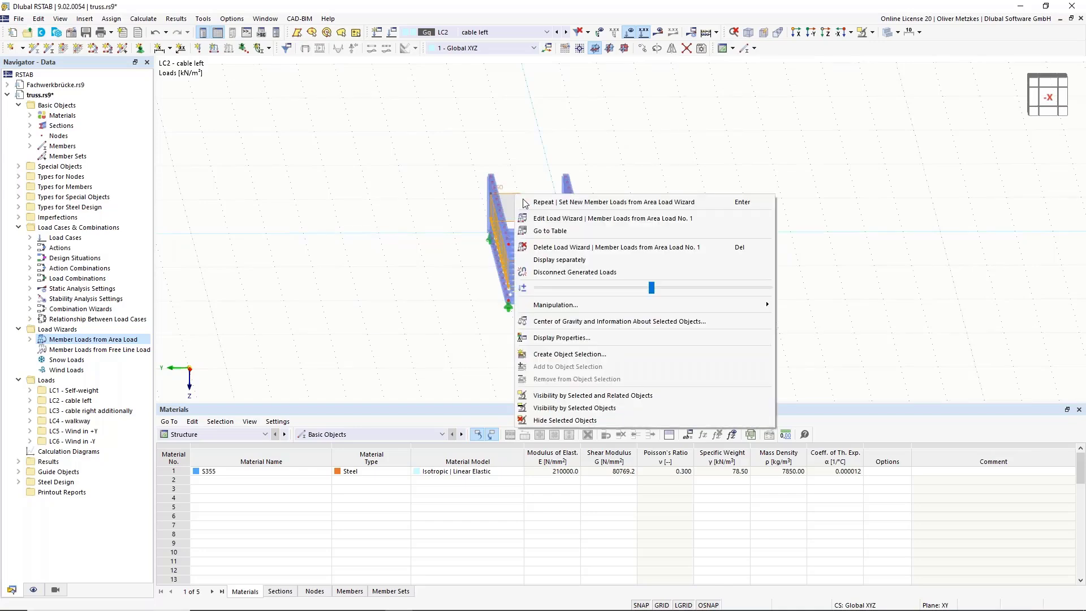
{"action": "left_click", "coordinate": [553, 261]}
{"action": "scroll", "coordinate": [425, 262], "scroll_direction": "down", "scroll_amount": 1}
{"action": "left_click", "coordinate": [408, 258]}
{"action": "middle_click_drag", "start_coordinate": [392, 254], "coordinate": [497, 294], "text": "ctrl"}
{"action": "scroll", "coordinate": [484, 222], "scroll_direction": "up", "scroll_amount": 5}
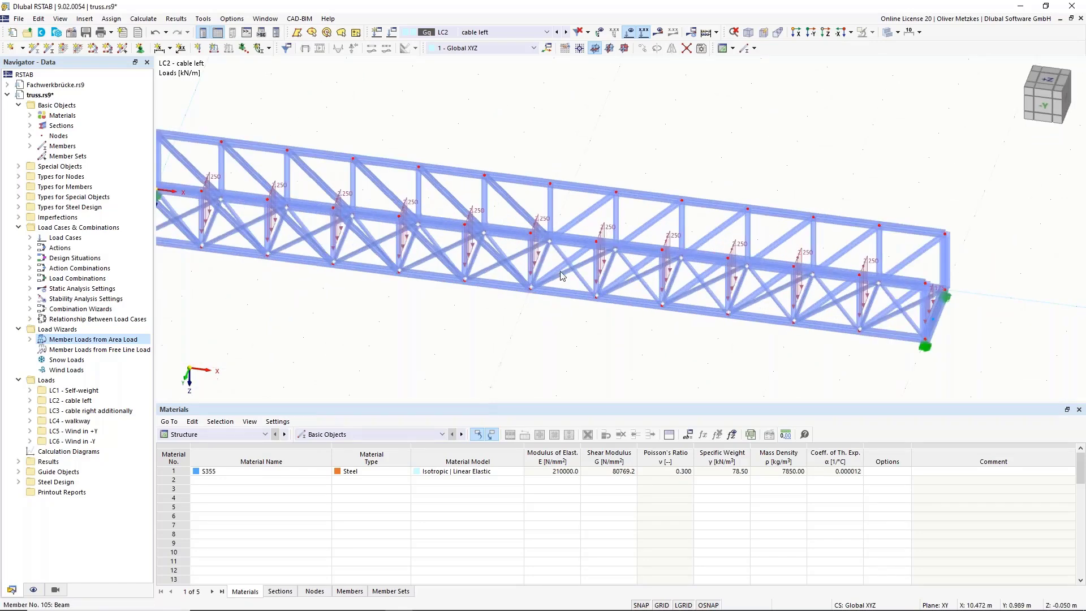
{"action": "scroll", "coordinate": [437, 303], "scroll_direction": "down", "scroll_amount": 1}
{"action": "middle_click_drag", "start_coordinate": [503, 301], "coordinate": [607, 301]}
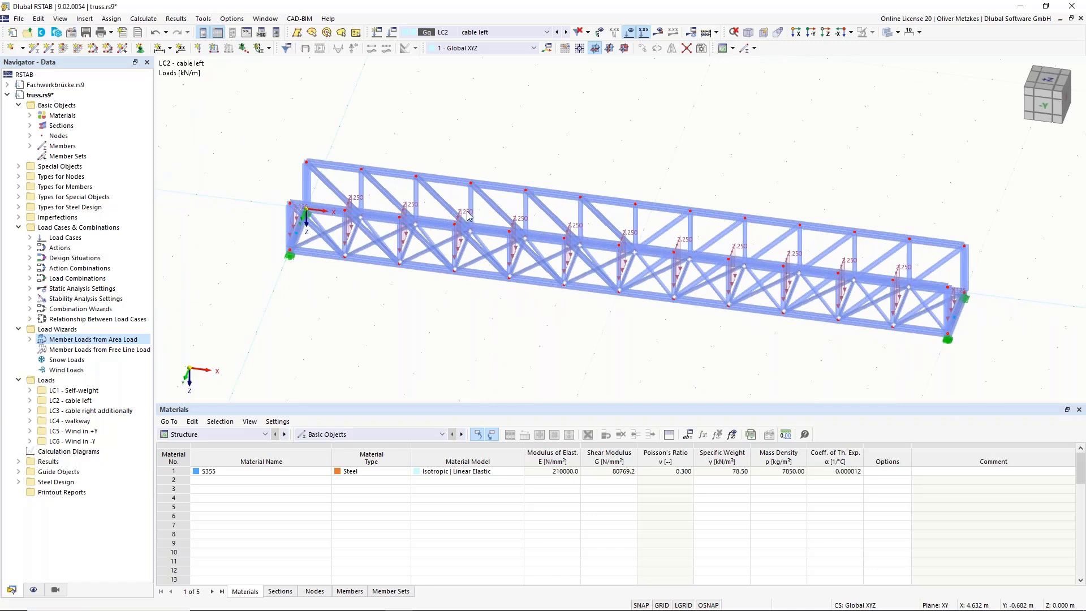
Step: Switch the generated LC2 member loads back from separate display to the area load representation
{"action": "right_click", "coordinate": [467, 214]}
{"action": "left_click", "coordinate": [492, 276]}
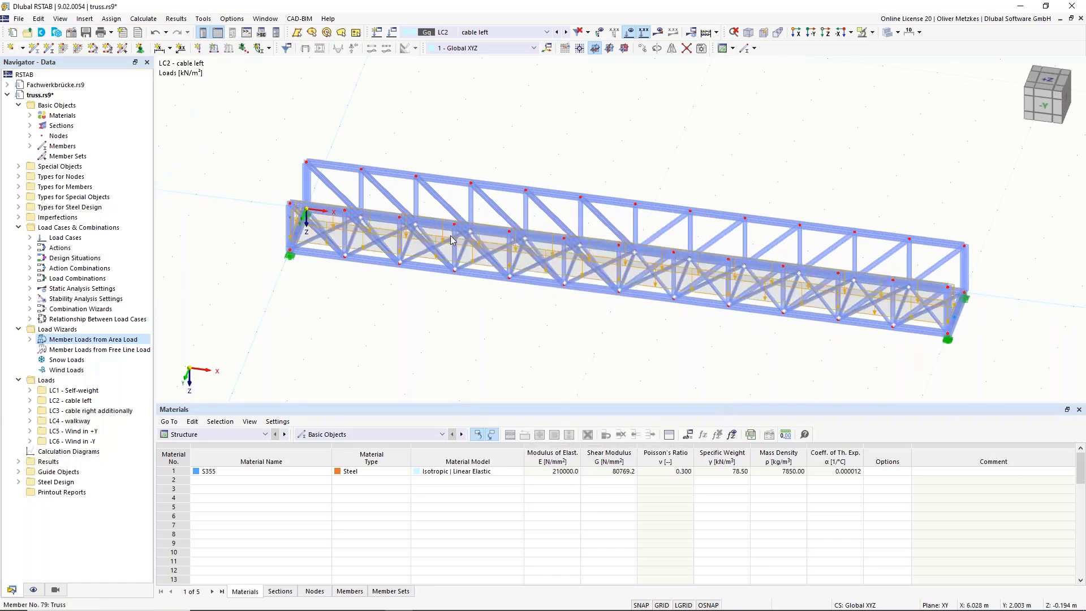
{"action": "middle_click_drag", "start_coordinate": [594, 317], "coordinate": [478, 271], "text": "ctrl"}
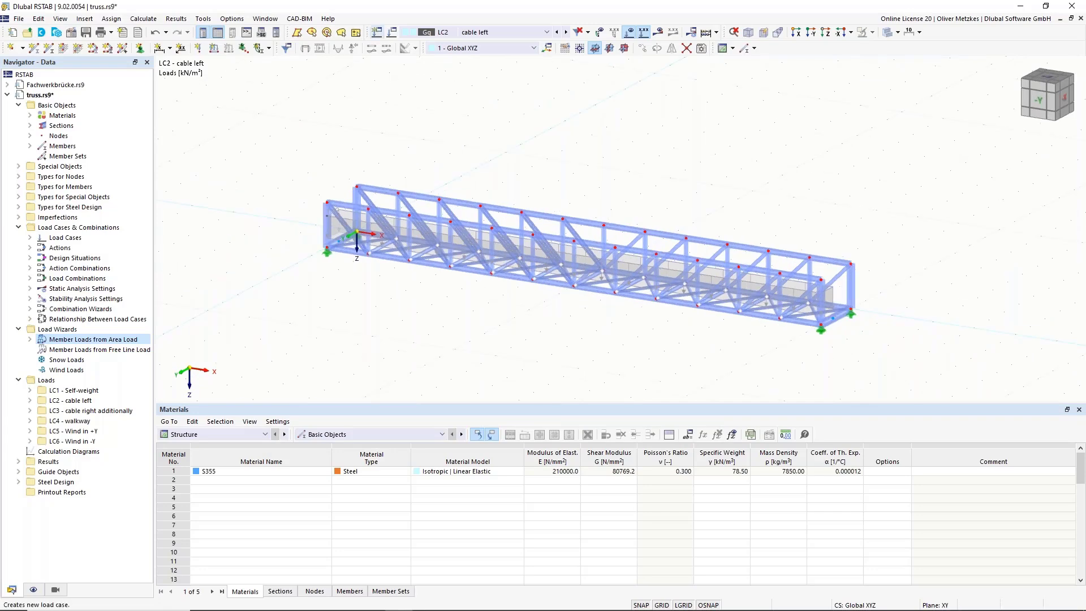
Step: Switch to LC3 and create on-member nodes on end cross members 110 and 111 at 30% from the member start, without dividing the members
{"action": "left_click", "coordinate": [565, 33]}
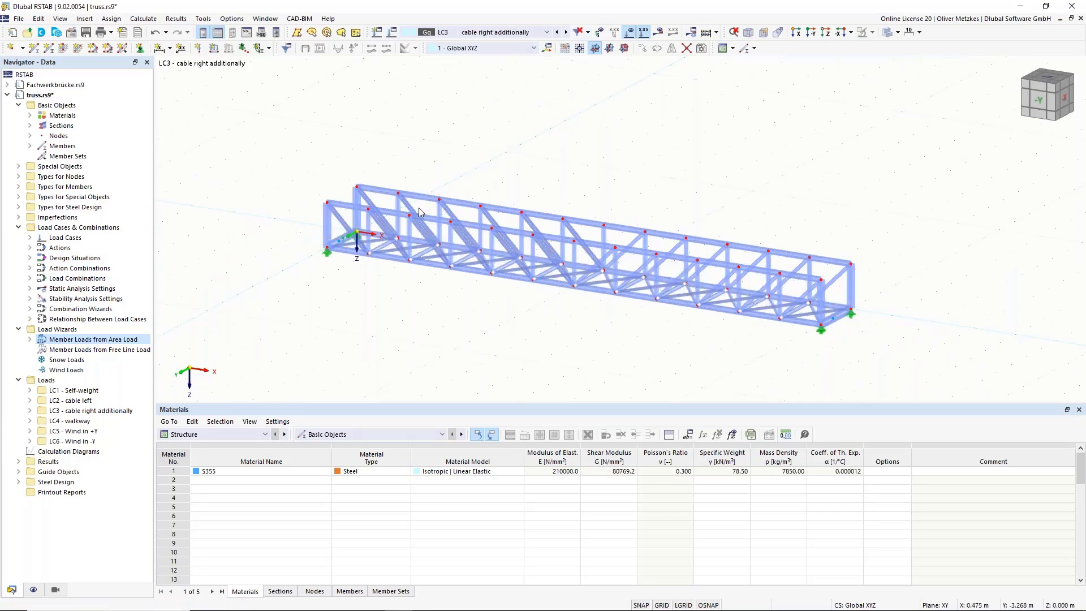
{"action": "scroll", "coordinate": [431, 207], "scroll_direction": "up", "scroll_amount": 3}
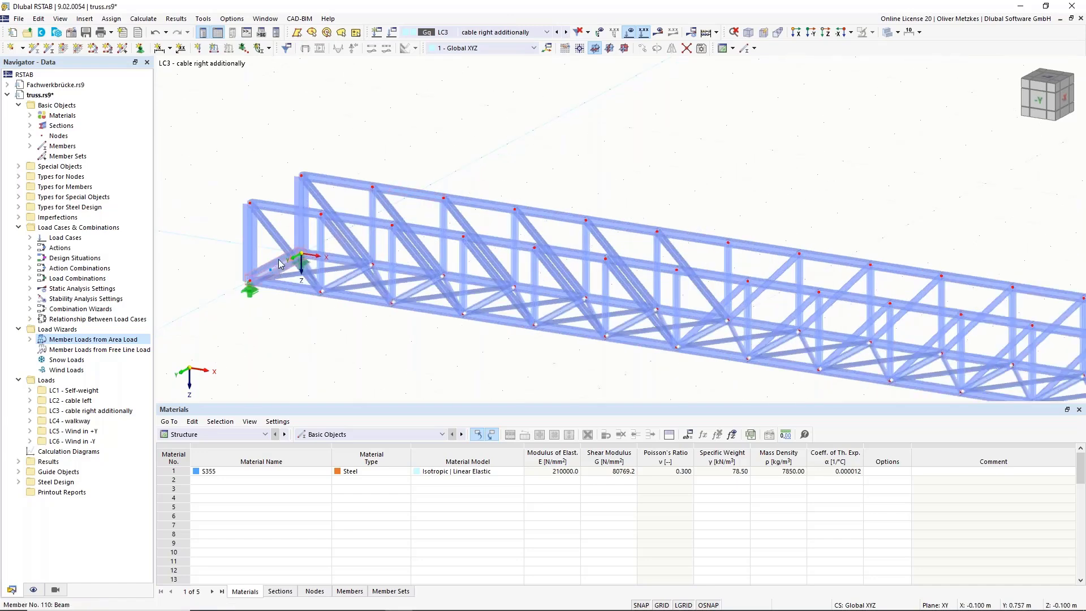
{"action": "middle_click_drag", "start_coordinate": [684, 179], "coordinate": [404, 102]}
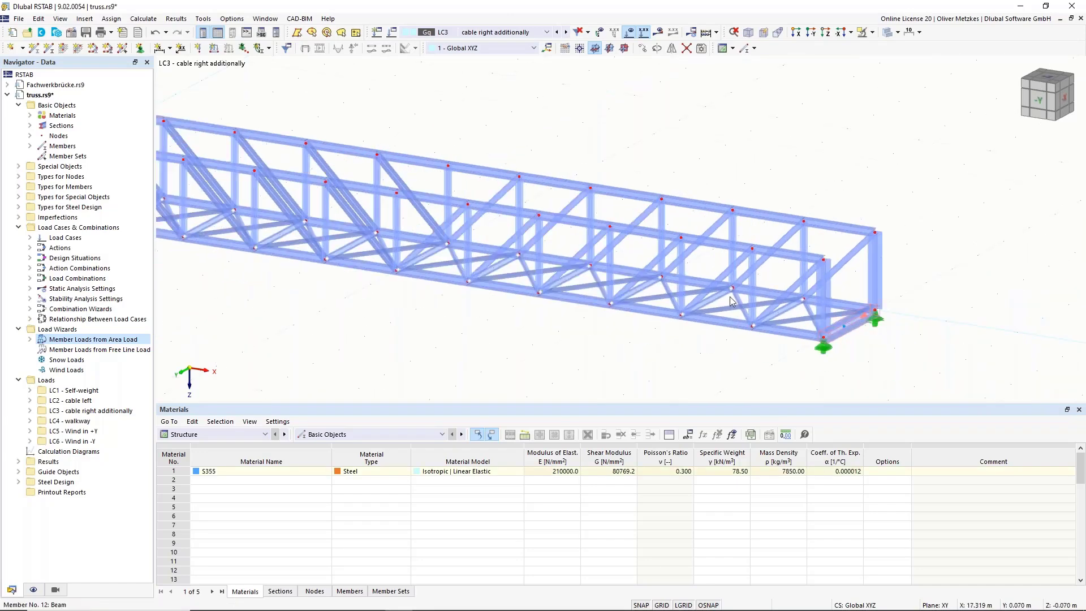
{"action": "right_click", "coordinate": [864, 328]}
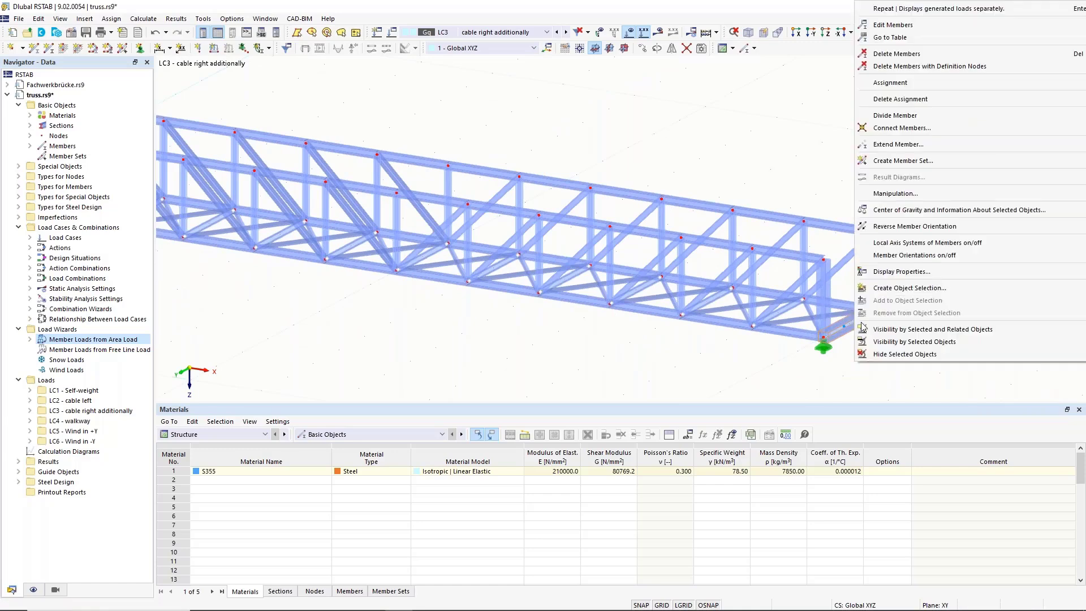
{"action": "mouse_move", "coordinate": [882, 115]}
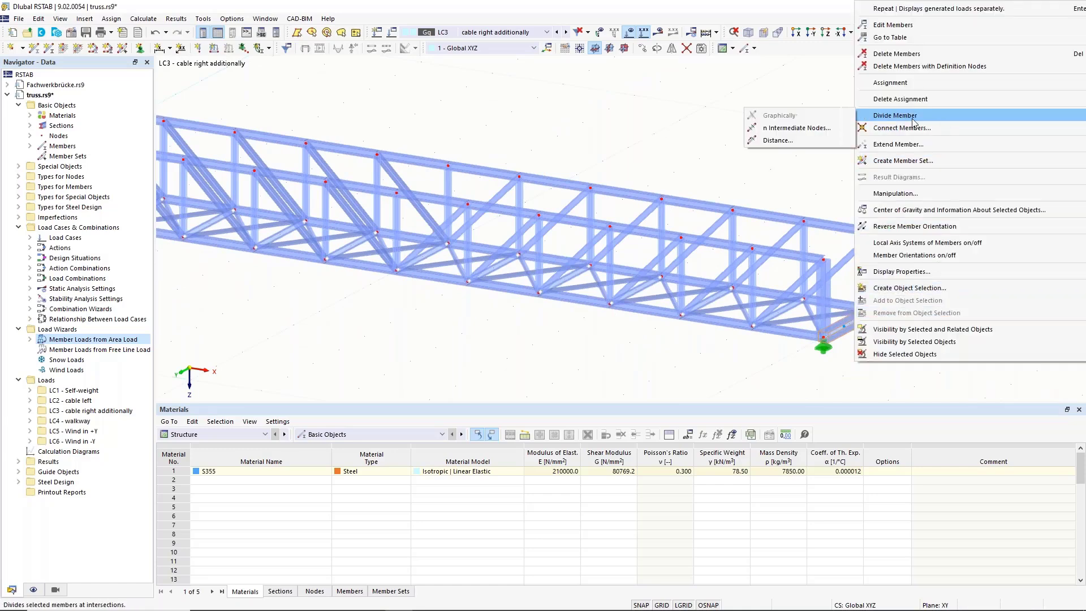
{"action": "left_click", "coordinate": [778, 140]}
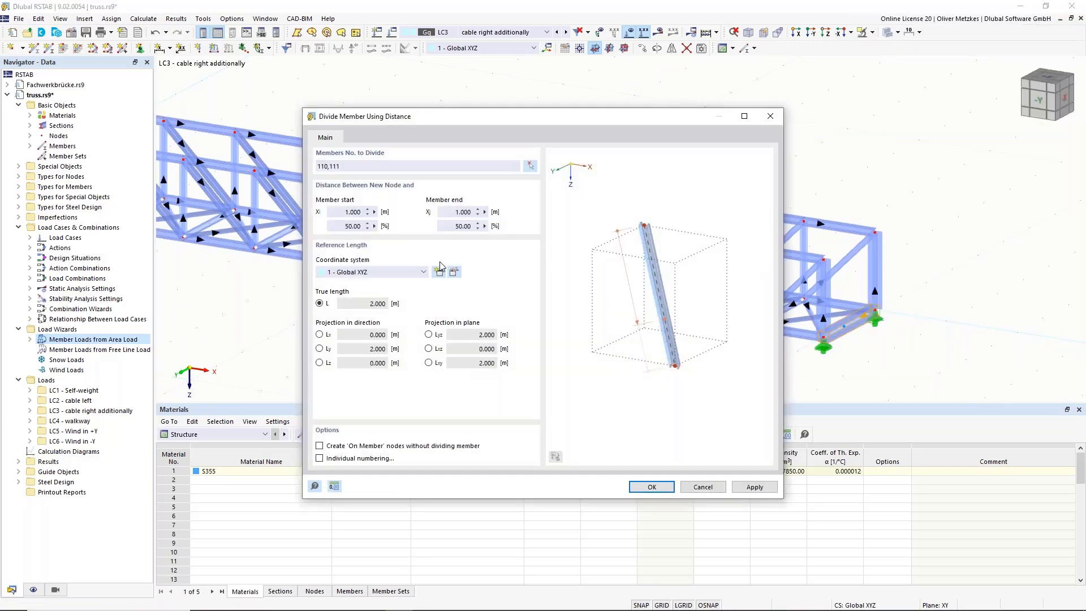
{"action": "left_click_drag", "start_coordinate": [343, 226], "coordinate": [380, 228]}
{"action": "type", "text": "30"}
{"action": "left_click", "coordinate": [344, 447]}
{"action": "left_click", "coordinate": [637, 490]}
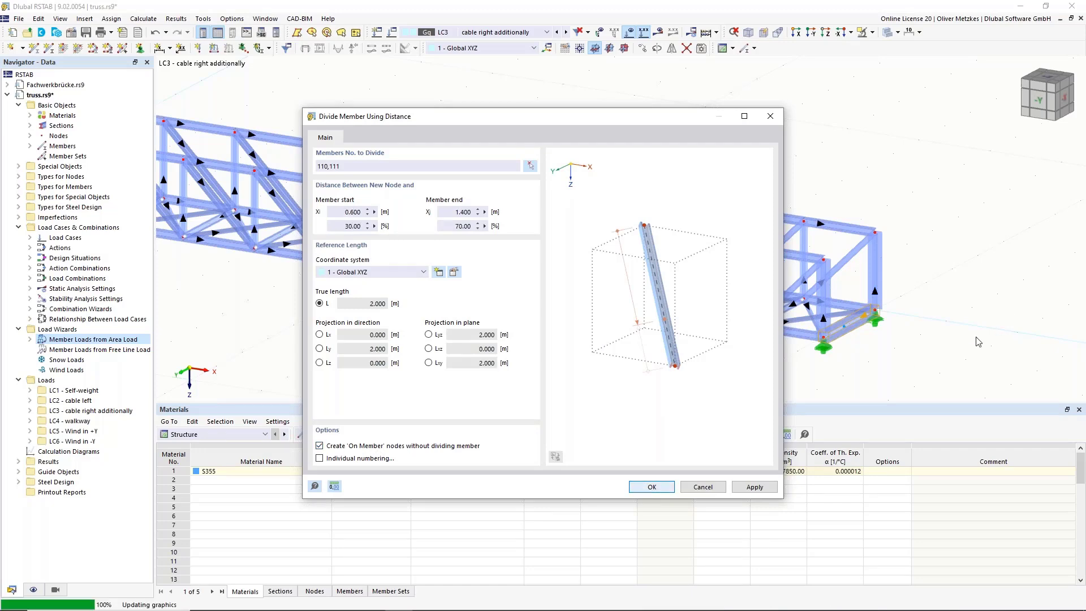
Step: Start a new member load from free line load in LC3 with a uniform magnitude of 1 kN/m
{"action": "scroll", "coordinate": [430, 274], "scroll_direction": "down", "scroll_amount": 2}
{"action": "middle_click_drag", "start_coordinate": [430, 274], "coordinate": [679, 308]}
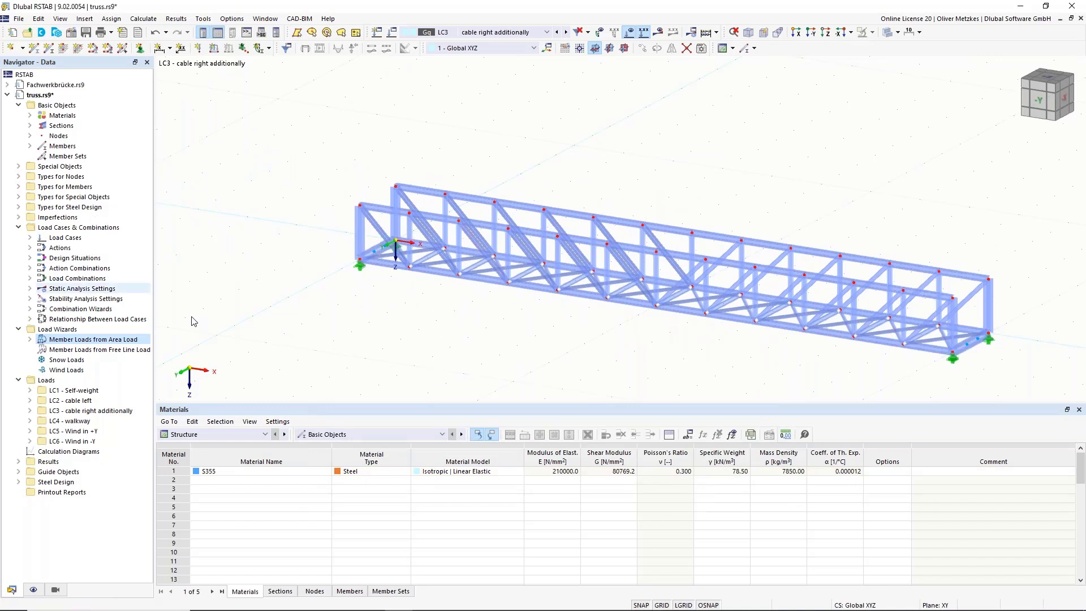
{"action": "left_click", "coordinate": [89, 350]}
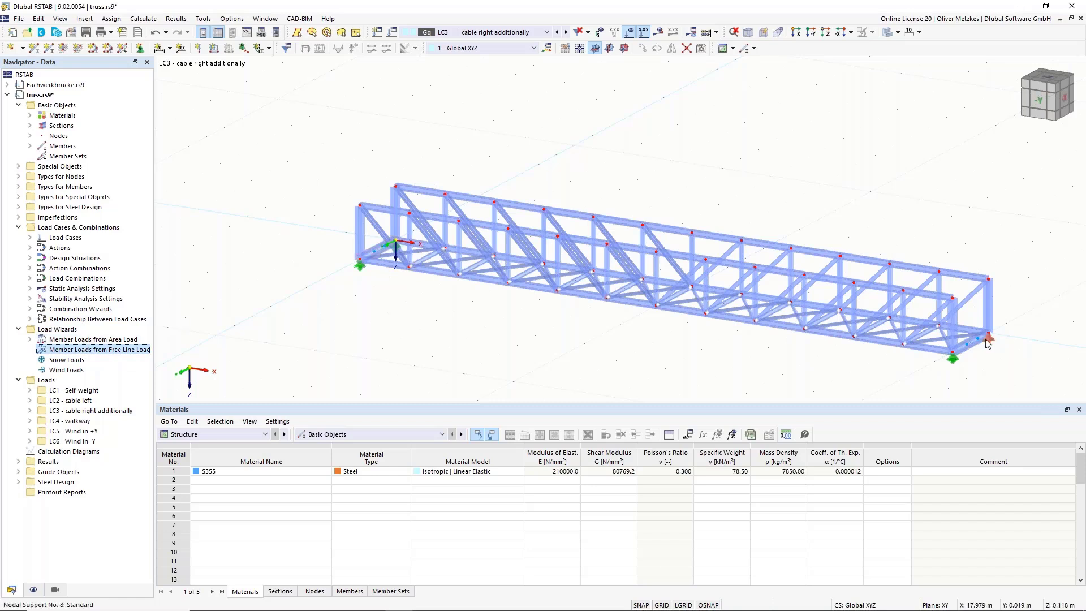
{"action": "right_click", "coordinate": [68, 350]}
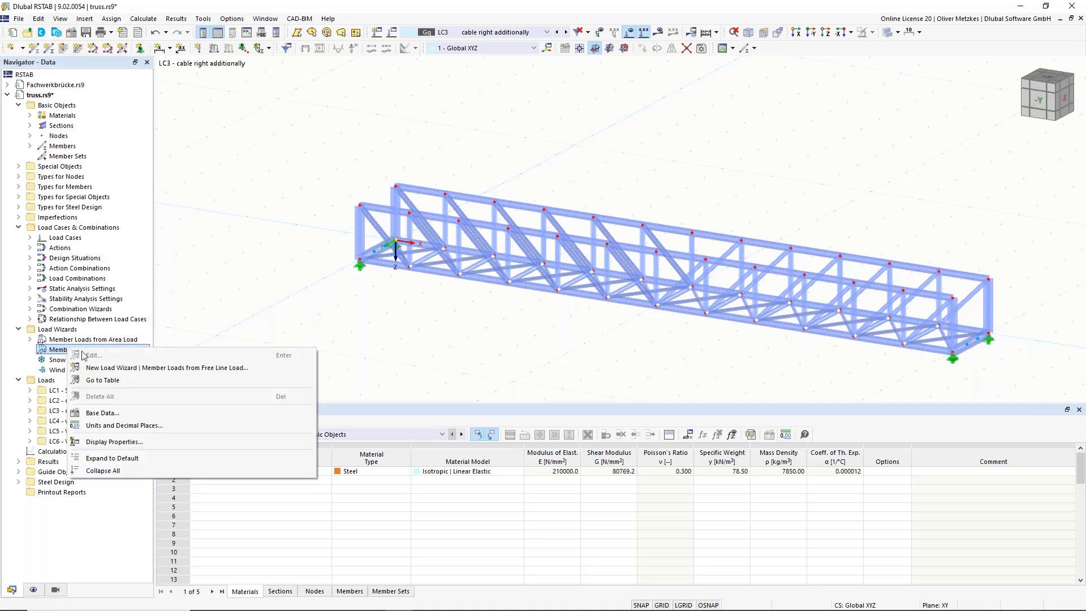
{"action": "left_click", "coordinate": [113, 368]}
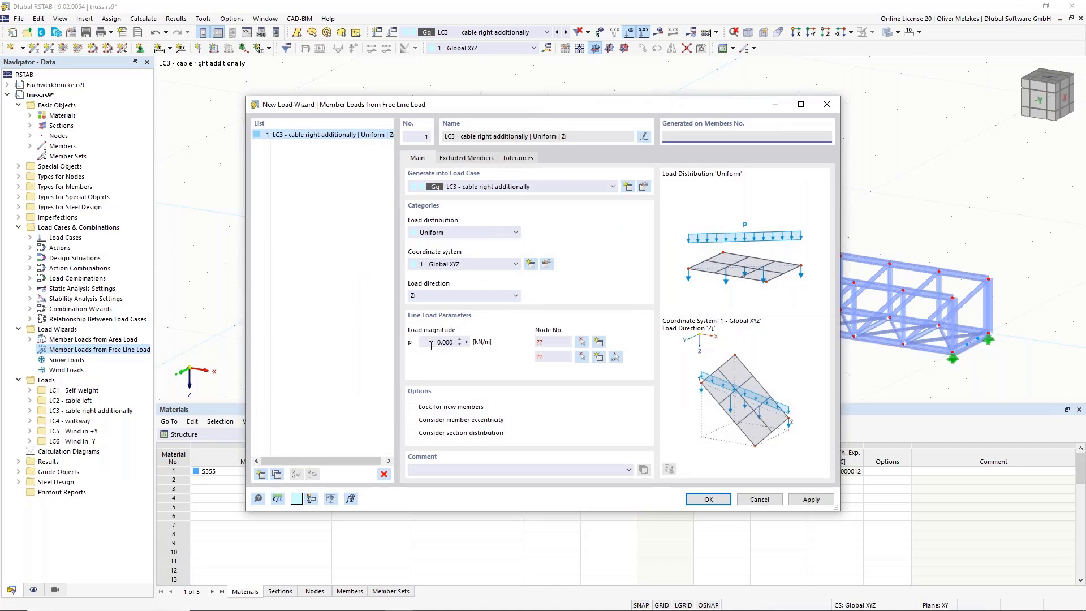
{"action": "left_click", "coordinate": [429, 343]}
{"action": "type", "text": "1"}
Step: Define the load line from node 55 to node 56 along the walkway and create the load without excluding members
{"action": "left_click", "coordinate": [615, 358]}
{"action": "left_click", "coordinate": [396, 247]}
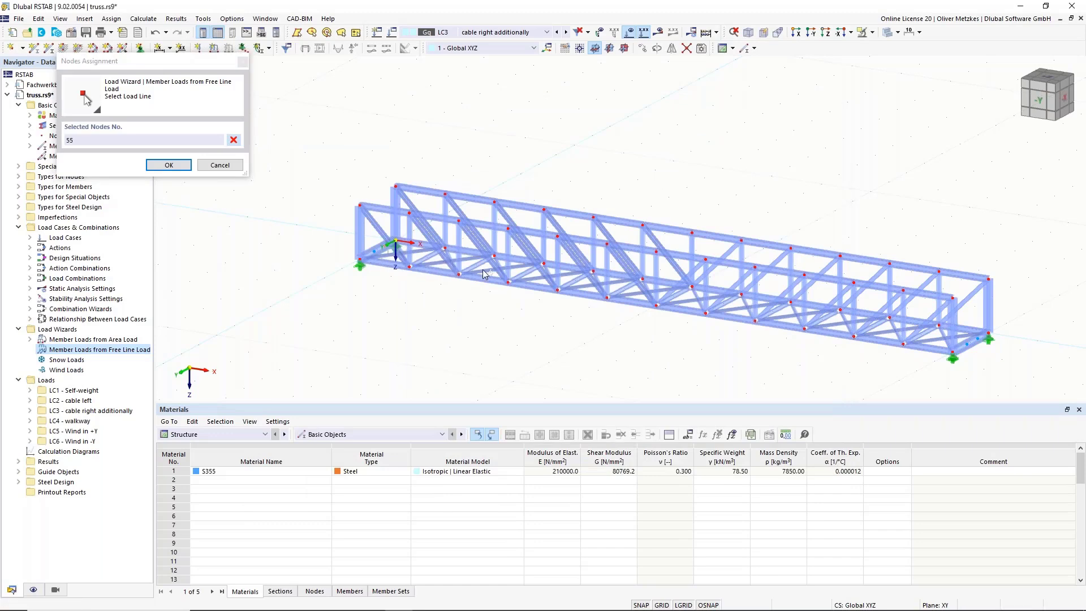
{"action": "left_click", "coordinate": [981, 342]}
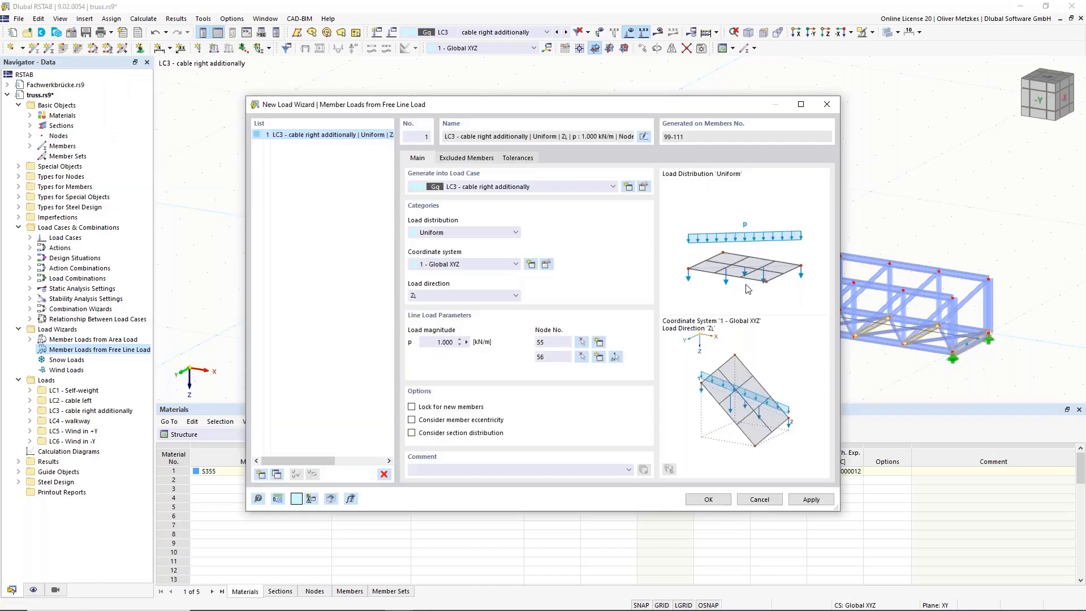
{"action": "left_click", "coordinate": [471, 158]}
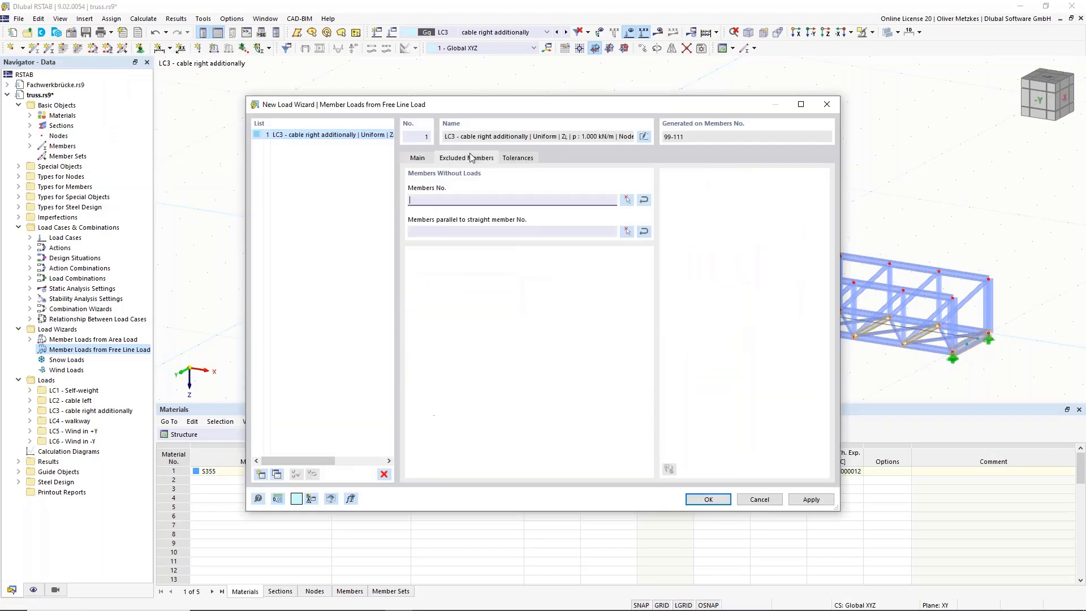
{"action": "left_click_drag", "start_coordinate": [476, 114], "coordinate": [578, 381]}
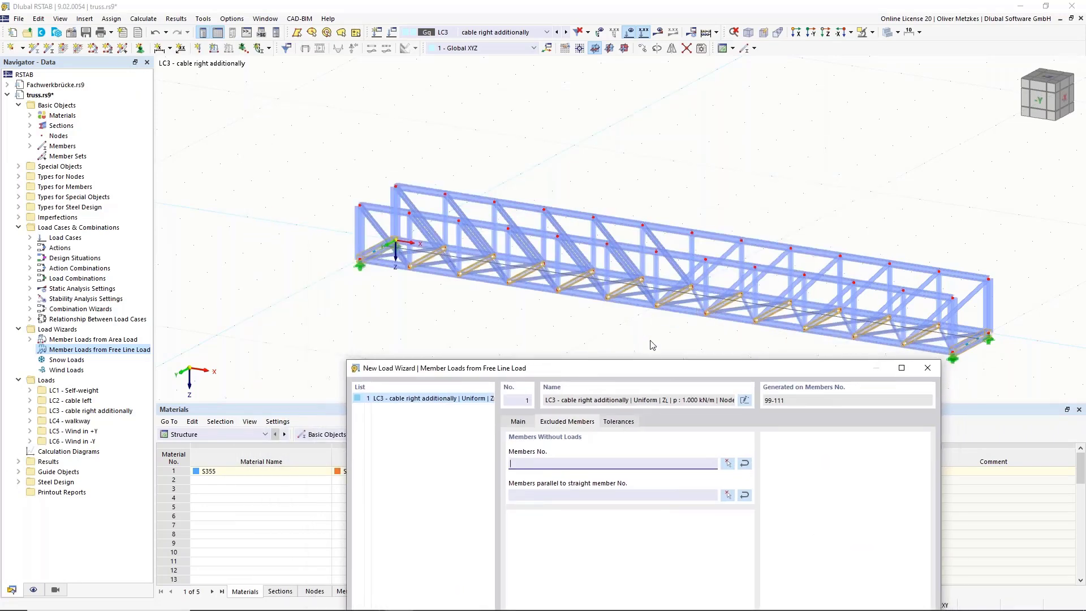
{"action": "left_click_drag", "start_coordinate": [653, 370], "coordinate": [577, 30]}
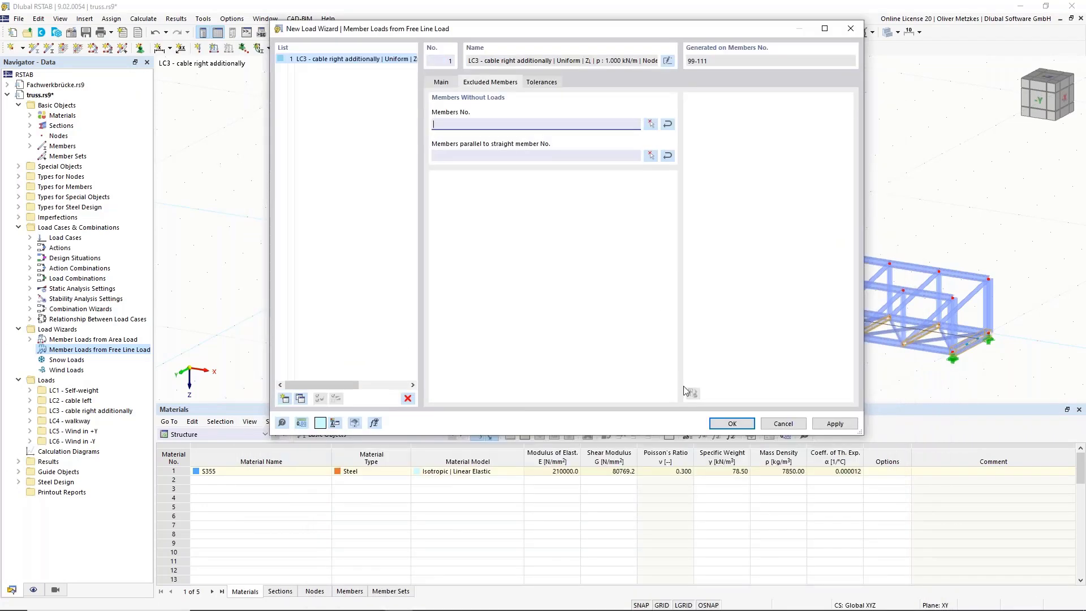
{"action": "left_click", "coordinate": [732, 424]}
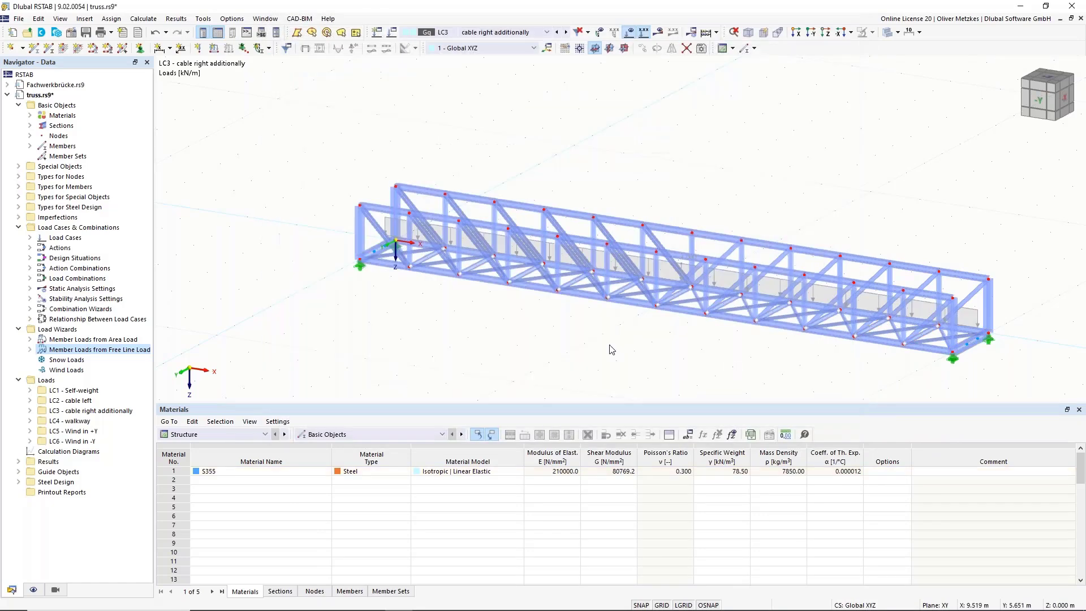
Step: Display the loads generated from the LC3 free line load separately to examine them, and restore the combined display
{"action": "middle_click_drag", "start_coordinate": [588, 350], "coordinate": [513, 353], "text": "ctrl"}
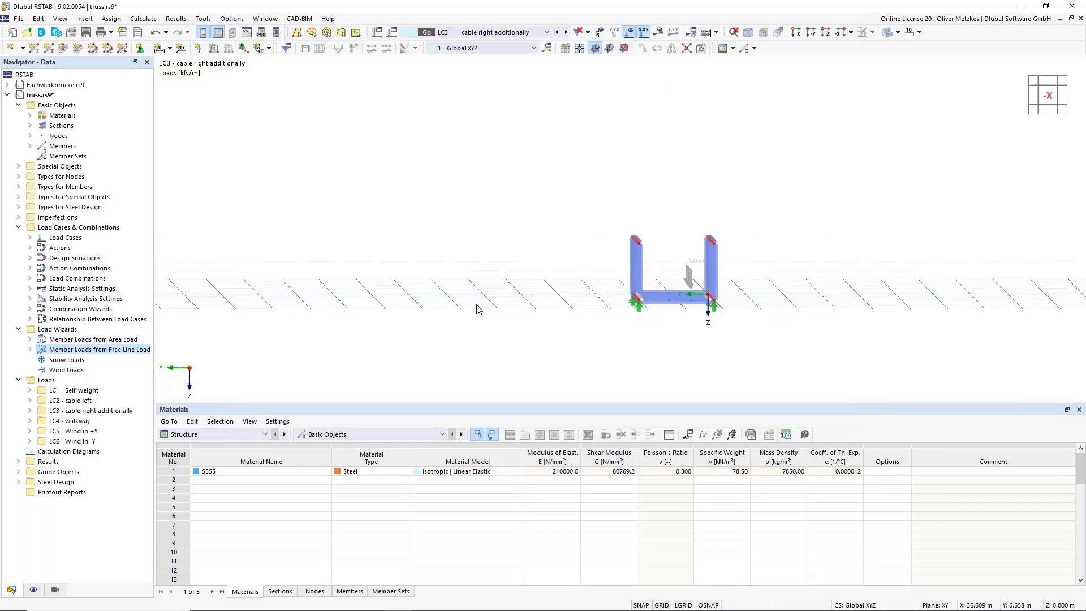
{"action": "right_click", "coordinate": [695, 265]}
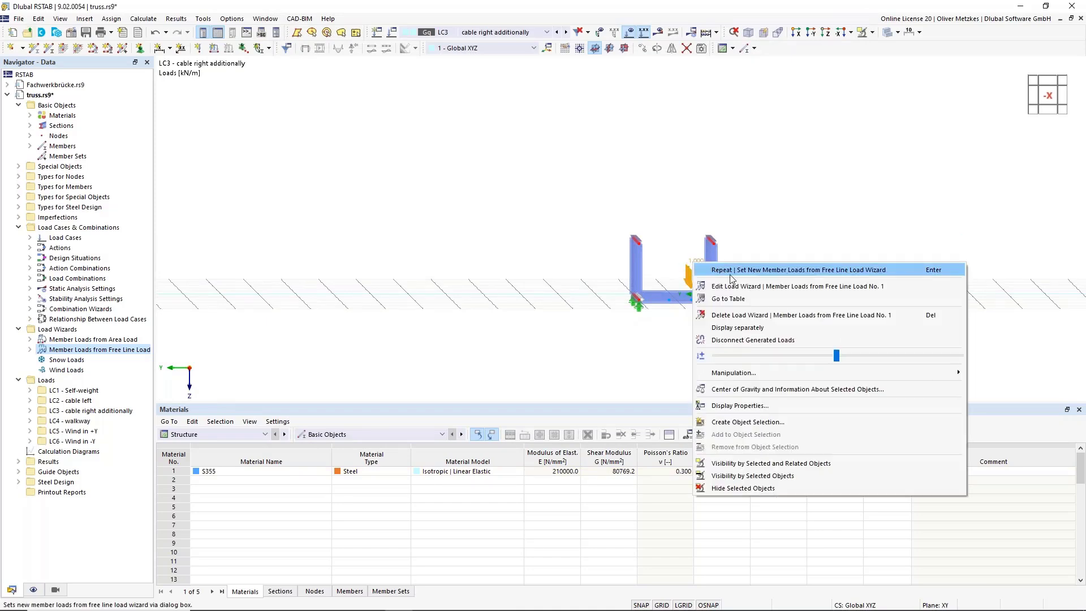
{"action": "left_click", "coordinate": [737, 328]}
{"action": "middle_click_drag", "start_coordinate": [548, 274], "coordinate": [684, 356], "text": "ctrl"}
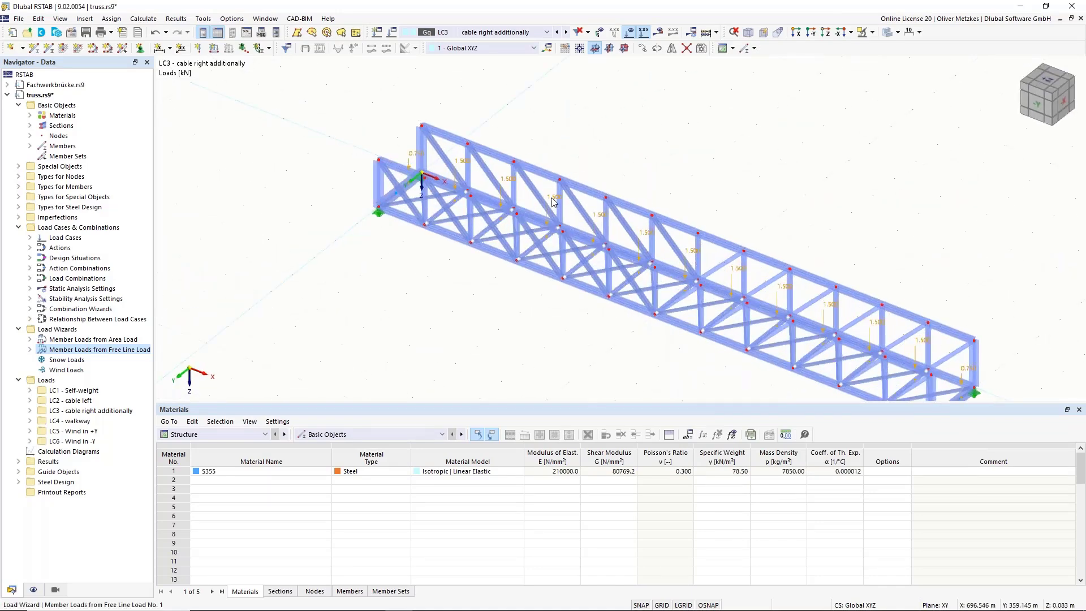
{"action": "right_click", "coordinate": [553, 200]}
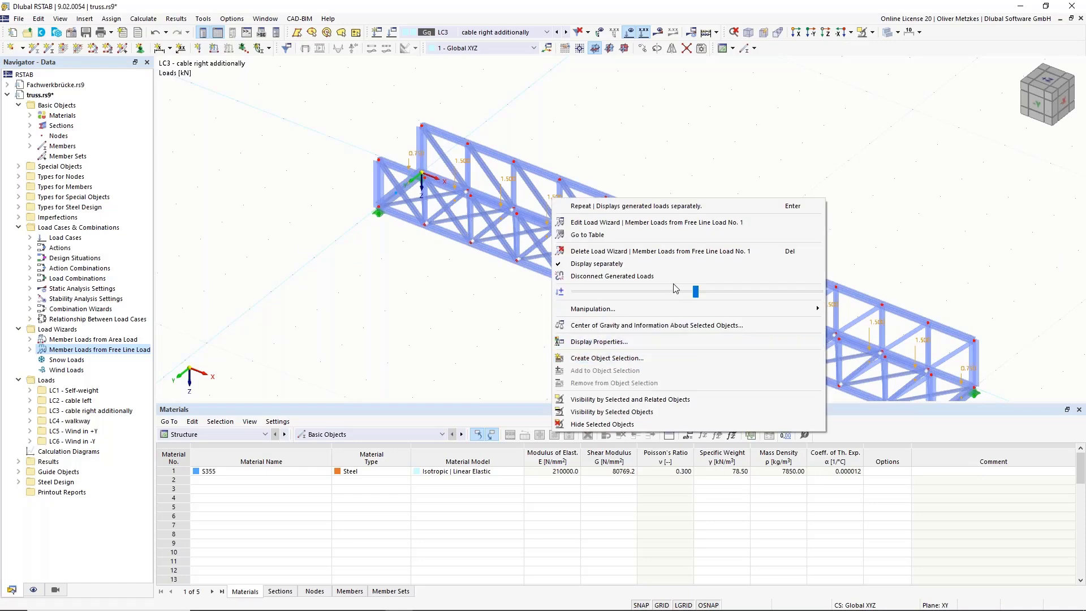
{"action": "left_click", "coordinate": [632, 266]}
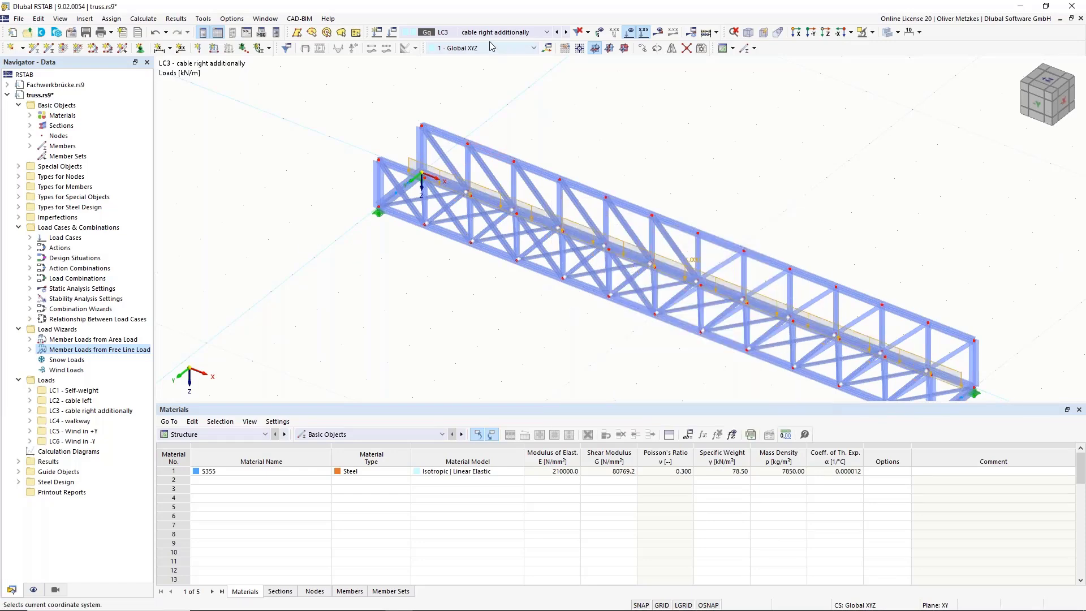
Step: Start a new member load from area load in LC4 - walkway with a uniform magnitude of 30 kN/m²
{"action": "left_click", "coordinate": [567, 32]}
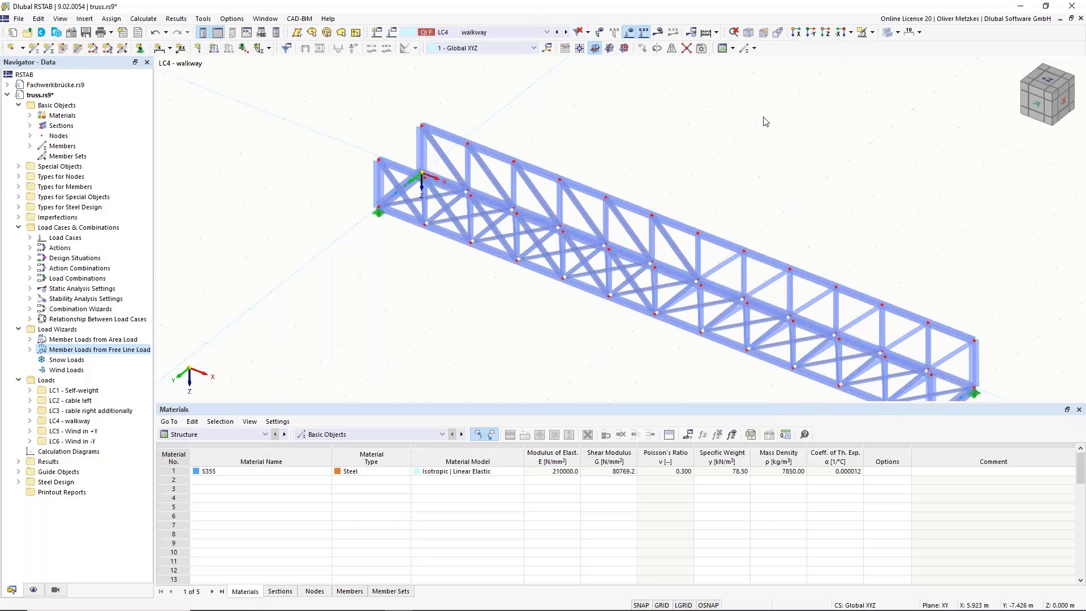
{"action": "left_click", "coordinate": [81, 340]}
{"action": "right_click", "coordinate": [82, 340]}
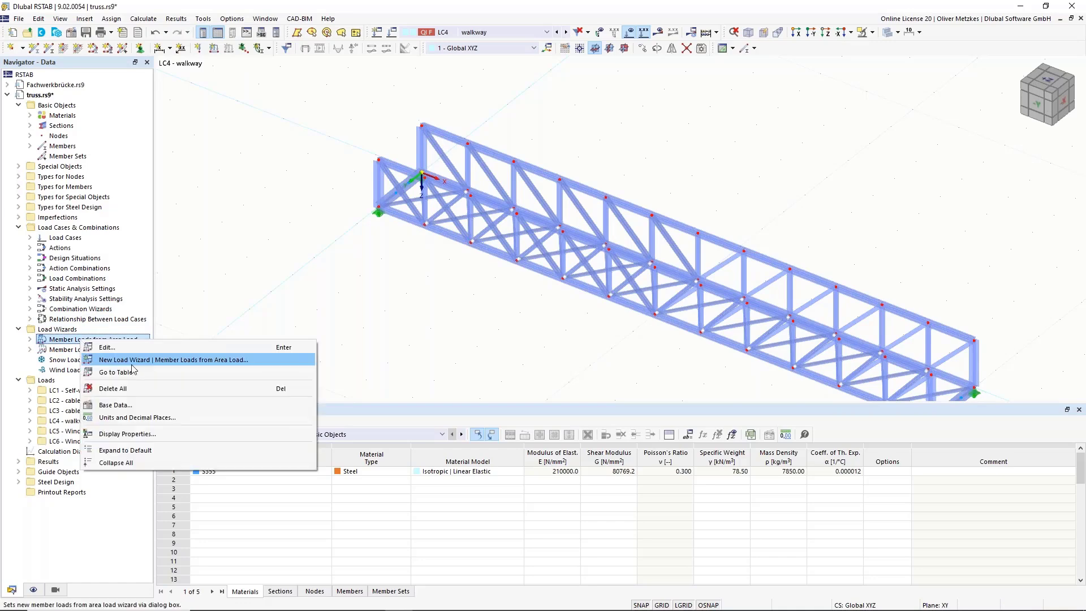
{"action": "left_click", "coordinate": [134, 361]}
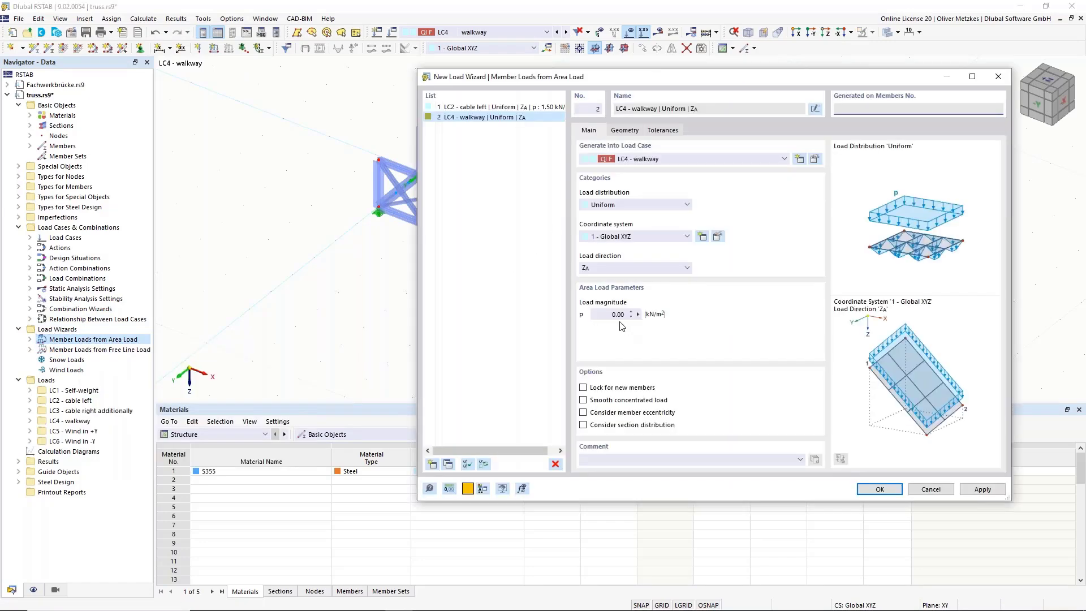
{"action": "left_click", "coordinate": [610, 315]}
Step: Define the walkway's area load plane by picking corner nodes 1, 2, 54 and 53
{"action": "left_click", "coordinate": [632, 131]}
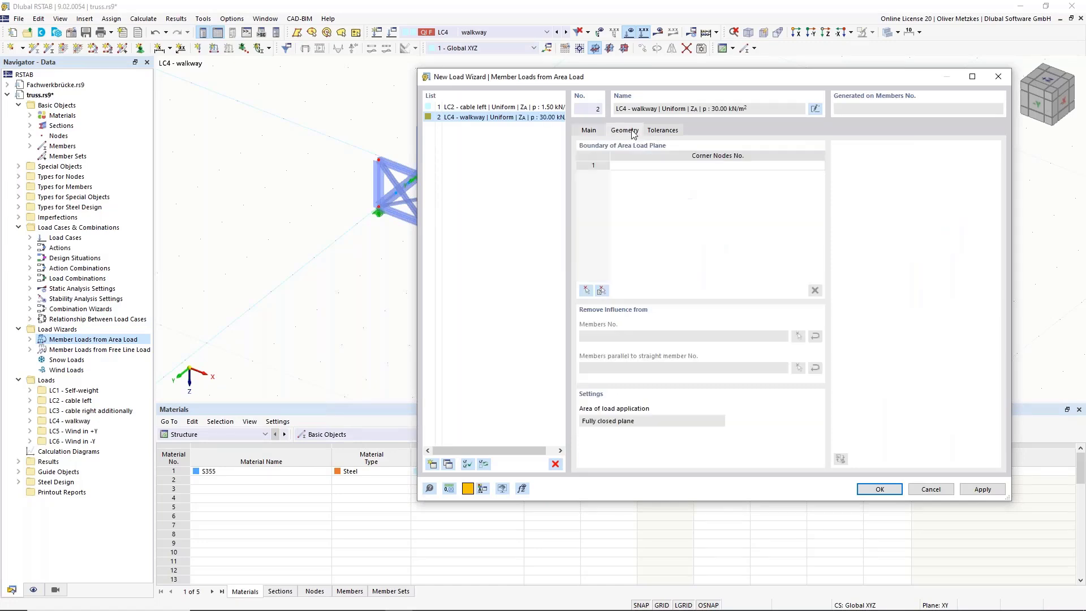
{"action": "left_click", "coordinate": [586, 290]}
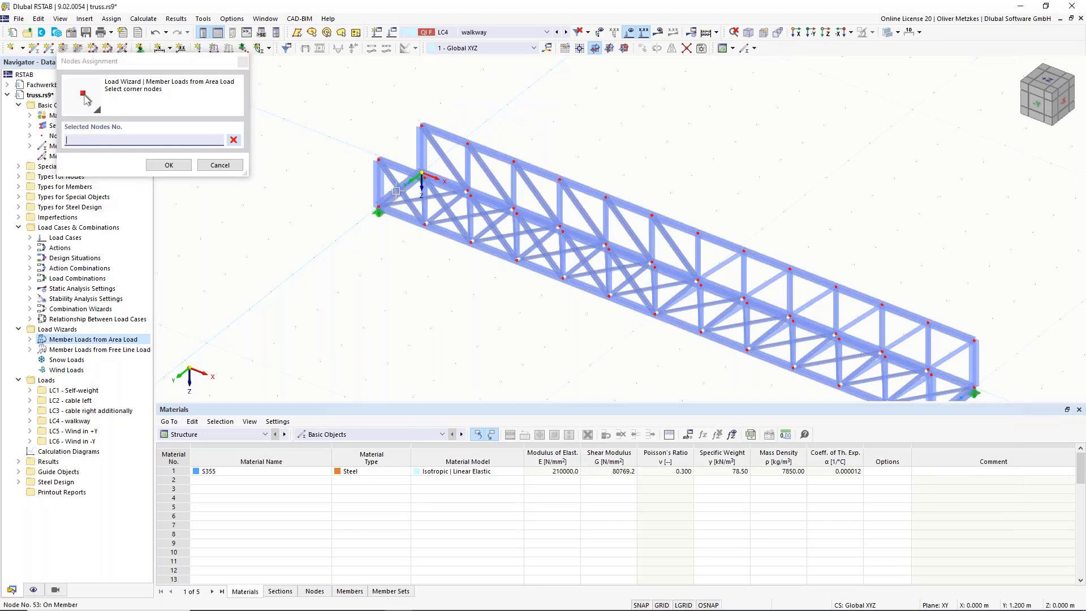
{"action": "left_click", "coordinate": [421, 173]}
{"action": "middle_click_drag", "start_coordinate": [596, 241], "coordinate": [257, 155]}
{"action": "left_click", "coordinate": [635, 301]}
{"action": "left_click", "coordinate": [592, 335]}
{"action": "scroll", "coordinate": [340, 288], "scroll_direction": "down", "scroll_amount": 2}
{"action": "middle_click_drag", "start_coordinate": [355, 321], "coordinate": [291, 320], "text": "ctrl"}
{"action": "middle_click_drag", "start_coordinate": [260, 212], "coordinate": [454, 297]}
{"action": "scroll", "coordinate": [462, 246], "scroll_direction": "up", "scroll_amount": 5}
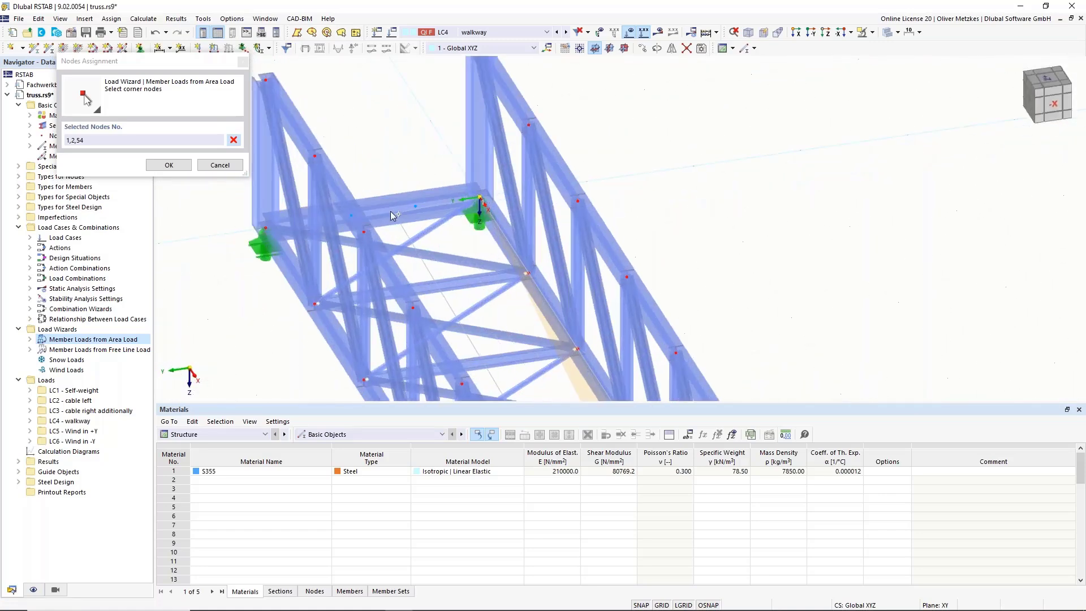
{"action": "left_click", "coordinate": [352, 216]}
{"action": "scroll", "coordinate": [680, 249], "scroll_direction": "down", "scroll_amount": 3}
{"action": "scroll", "coordinate": [680, 249], "scroll_direction": "down", "scroll_amount": 3}
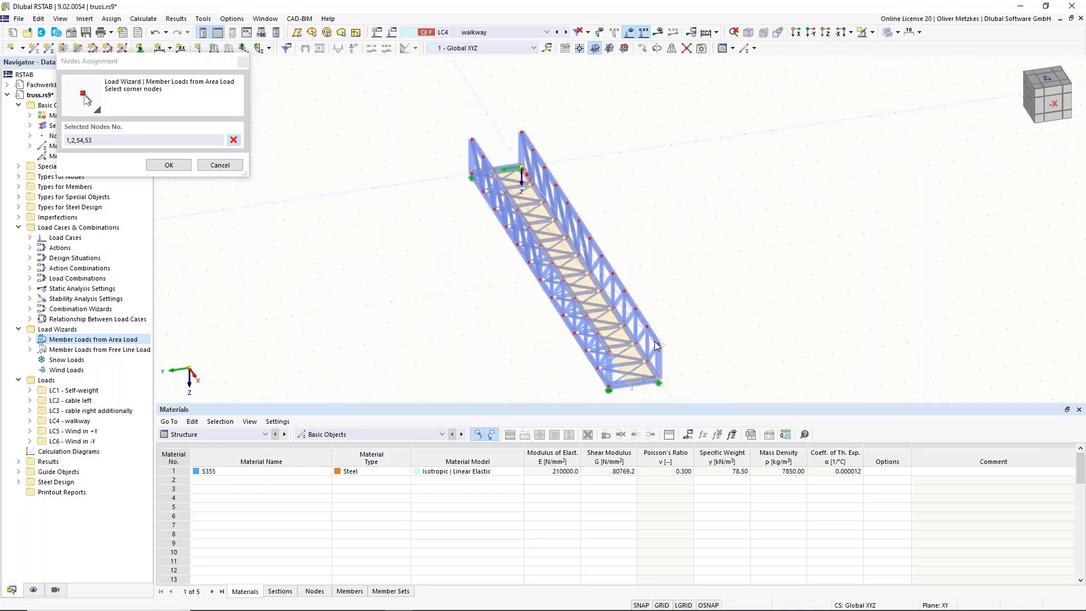
{"action": "left_click", "coordinate": [168, 165]}
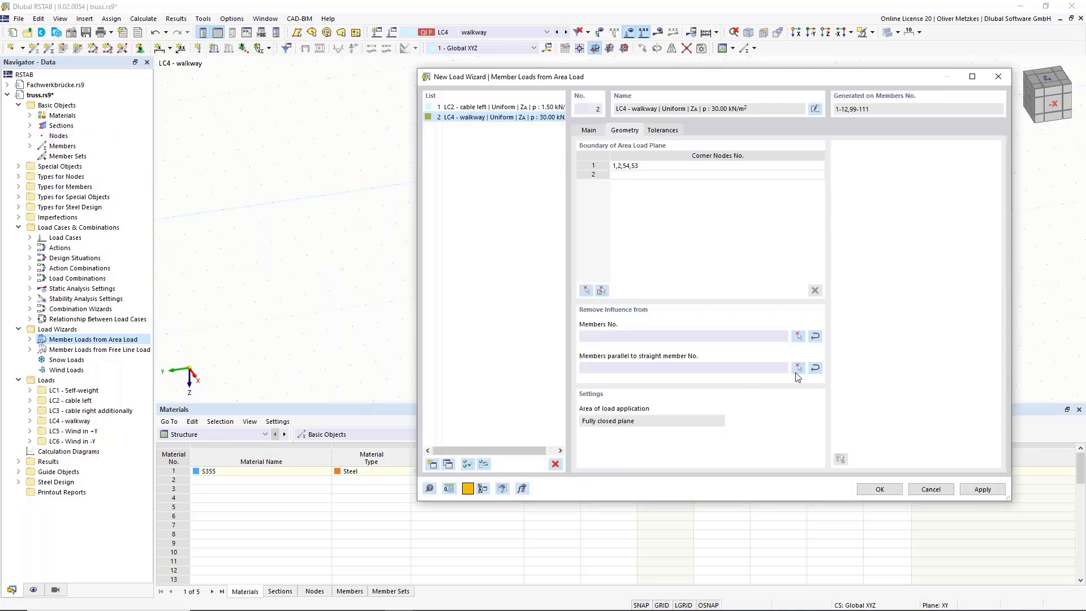
Step: Remove the area load's influence from all members parallel to member 6 and create the load
{"action": "left_click", "coordinate": [798, 367]}
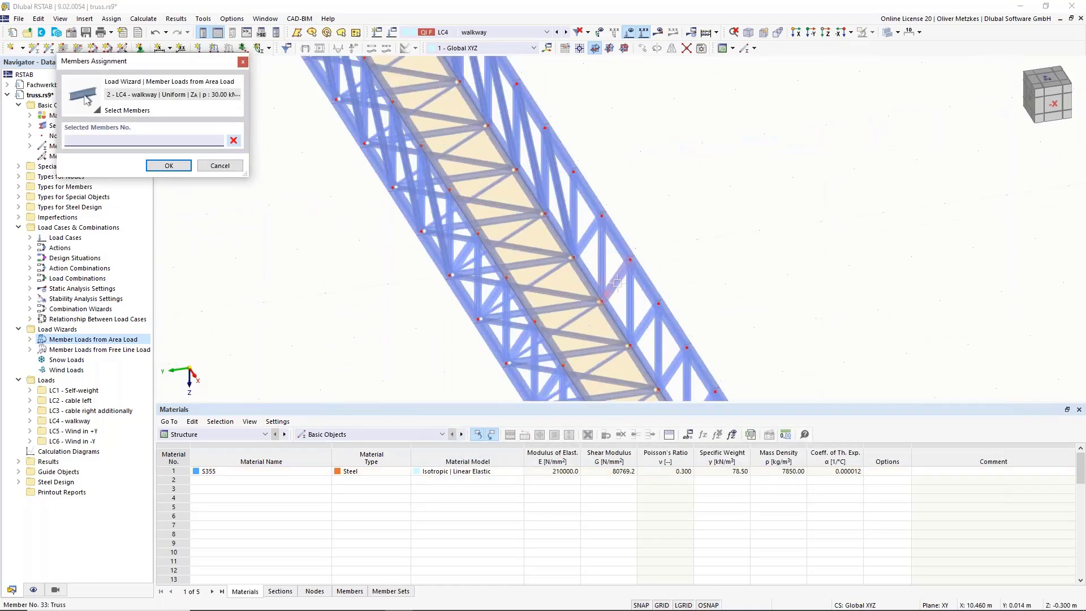
{"action": "middle_click_drag", "start_coordinate": [407, 315], "coordinate": [509, 272], "text": "ctrl"}
{"action": "left_click", "coordinate": [453, 230]}
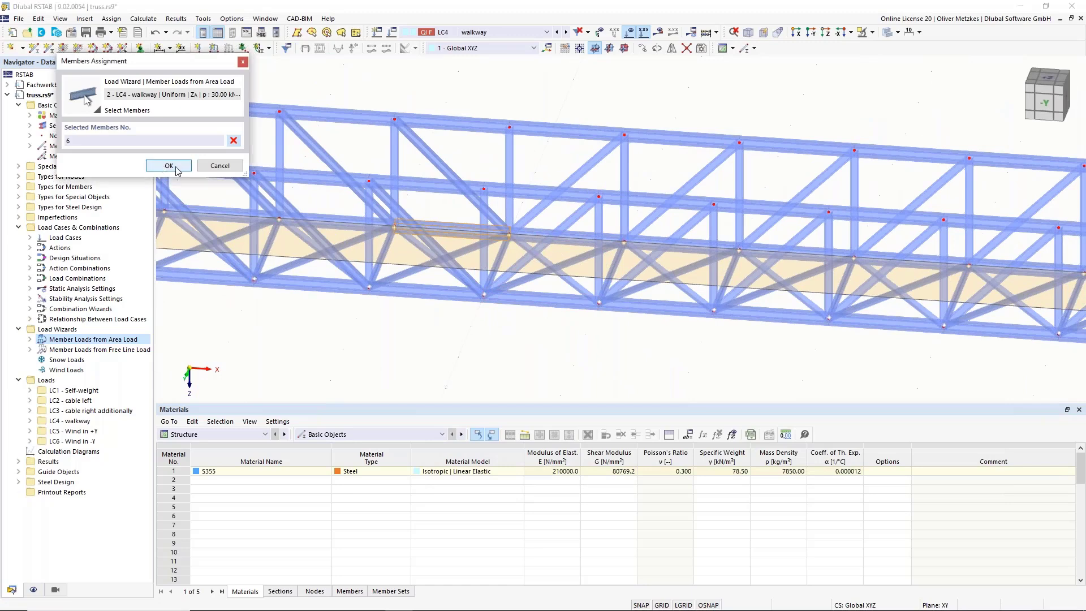
{"action": "left_click", "coordinate": [164, 166]}
{"action": "left_click", "coordinate": [880, 489]}
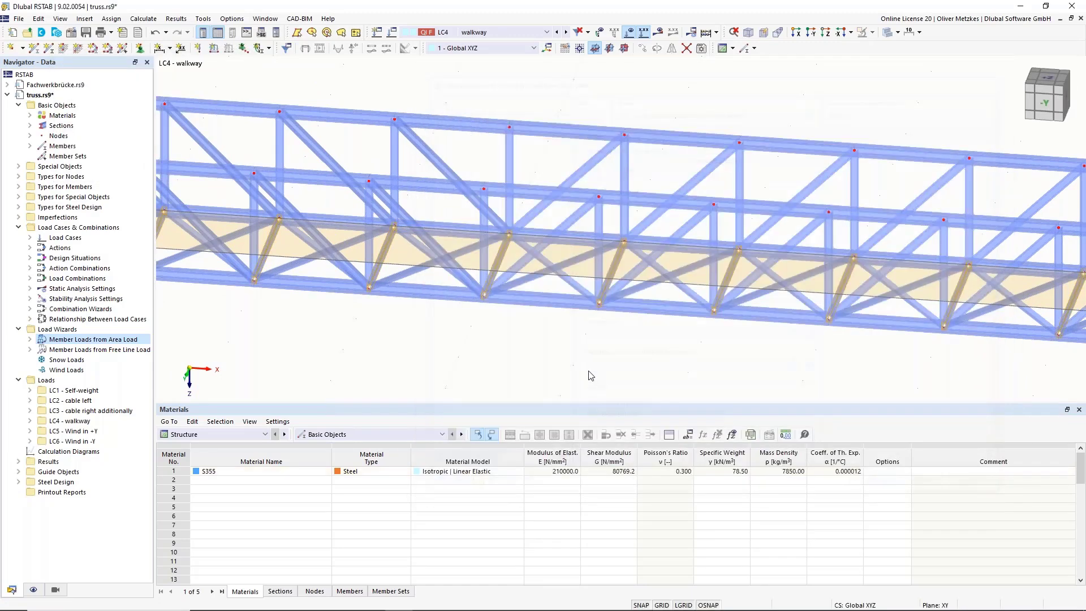
Step: Edit the LC4 walkway area load and set its magnitude to 3 kN/m²
{"action": "scroll", "coordinate": [589, 371], "scroll_direction": "down", "scroll_amount": 5}
{"action": "middle_click_drag", "start_coordinate": [533, 385], "coordinate": [439, 339], "text": "ctrl"}
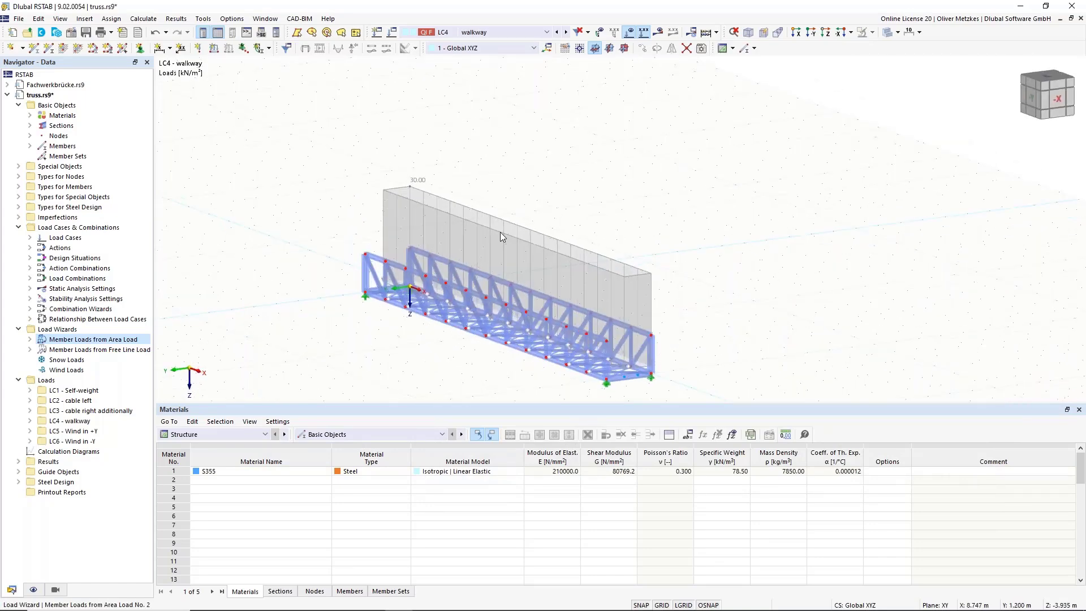
{"action": "right_click", "coordinate": [500, 232]}
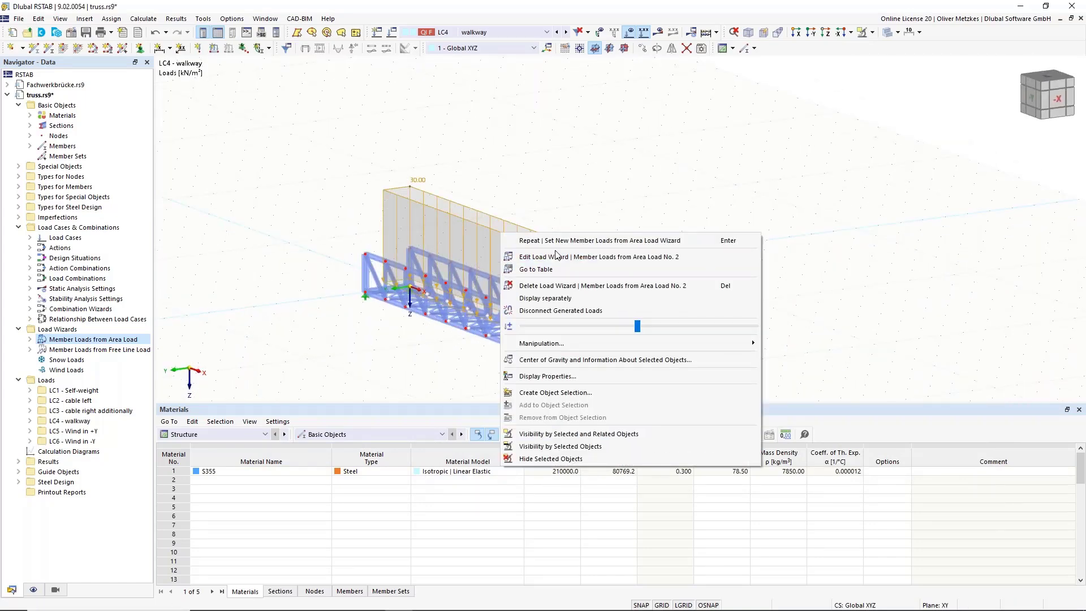
{"action": "left_click", "coordinate": [559, 257]}
{"action": "left_click_drag", "start_coordinate": [613, 314], "coordinate": [640, 314]}
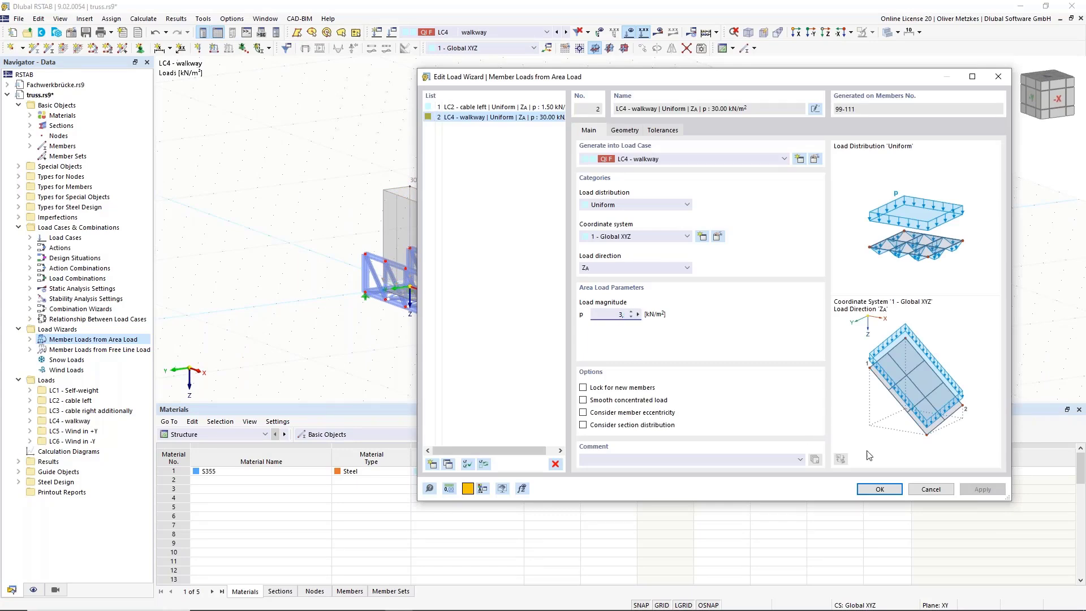
{"action": "left_click", "coordinate": [875, 489]}
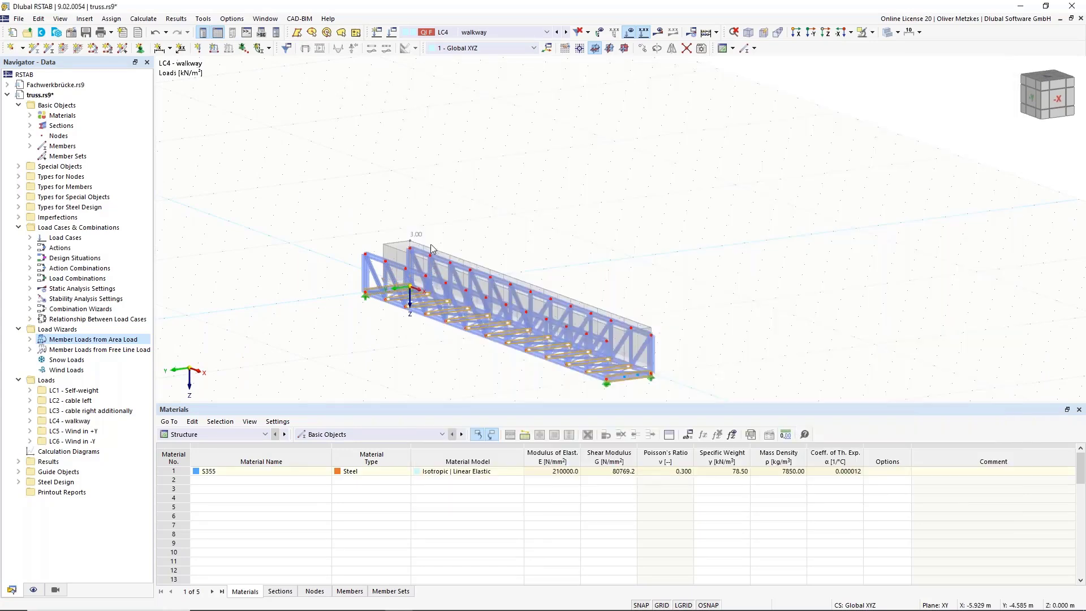
Step: Display the member loads generated from the walkway area load separately to check them, and restore the area display
{"action": "right_click", "coordinate": [418, 245]}
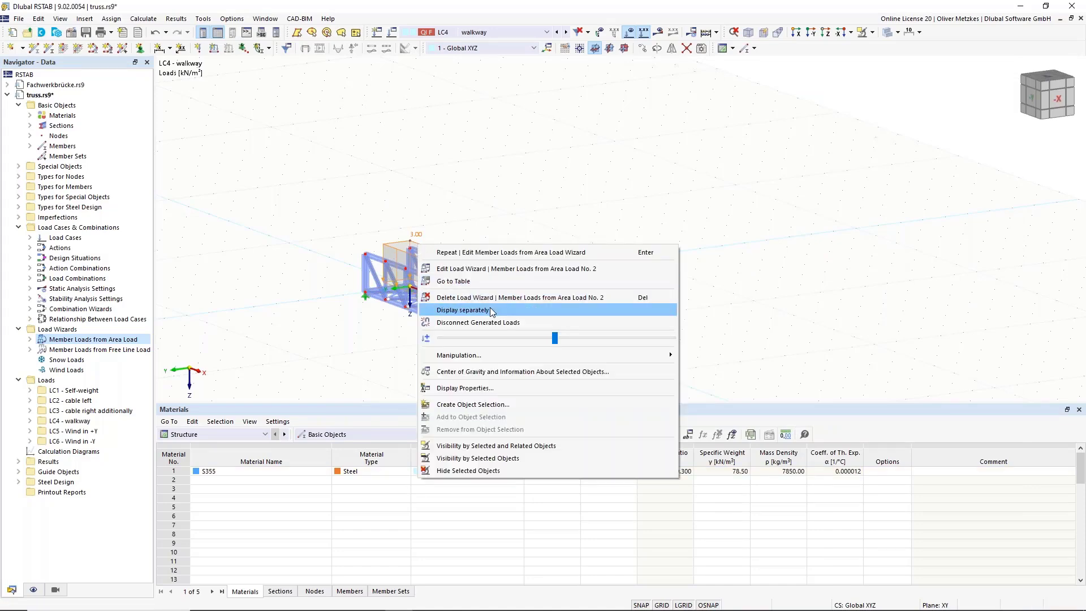
{"action": "left_click", "coordinate": [490, 309]}
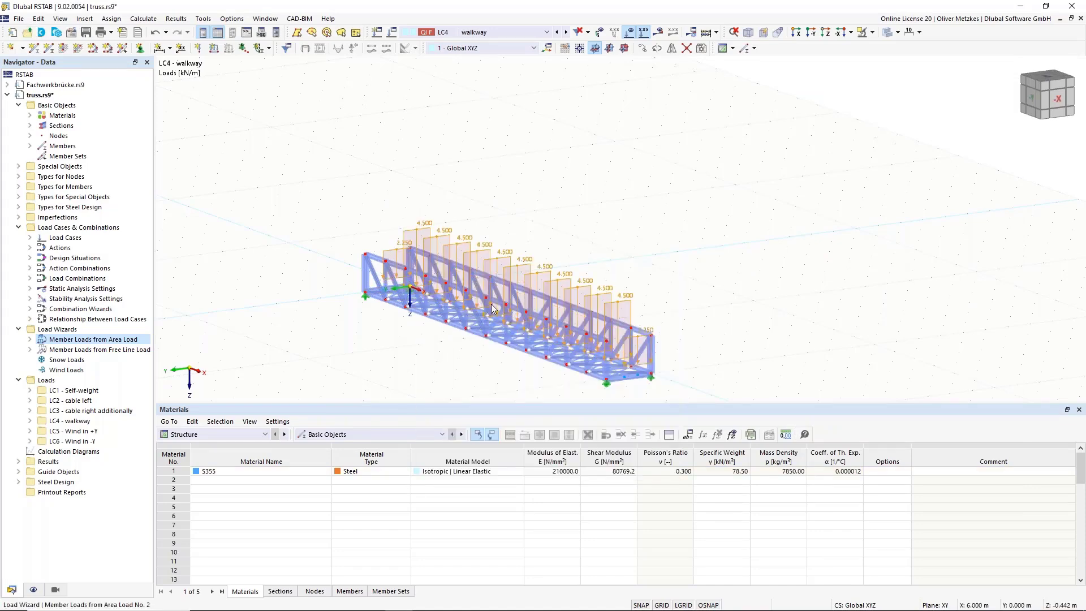
{"action": "right_click", "coordinate": [612, 291]}
{"action": "left_click", "coordinate": [652, 354]}
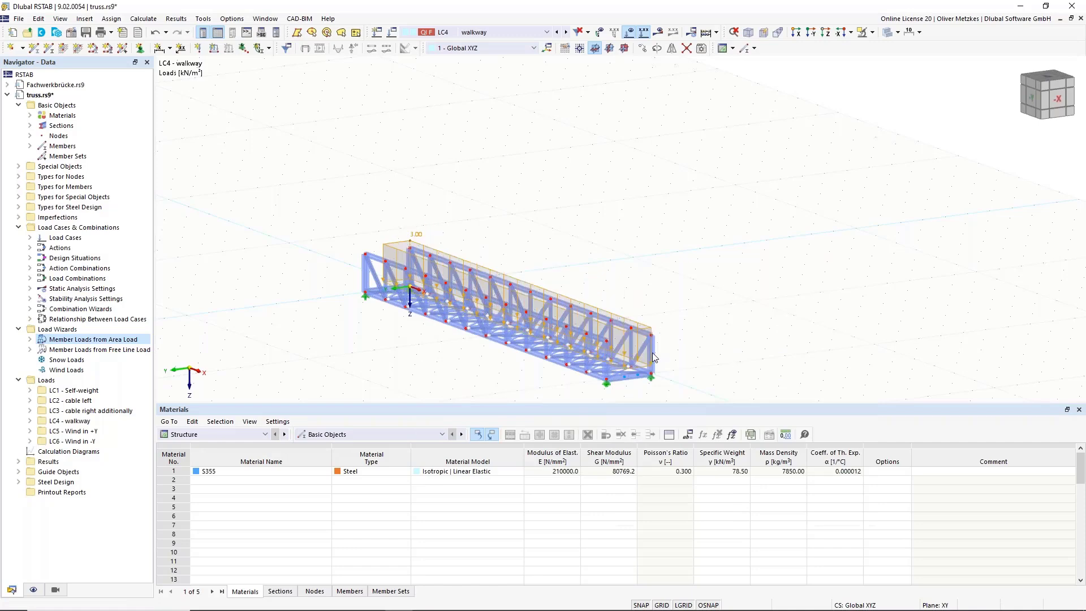
Step: Make LC5 - Wind in +Y the current load case
{"action": "left_click", "coordinate": [502, 32]}
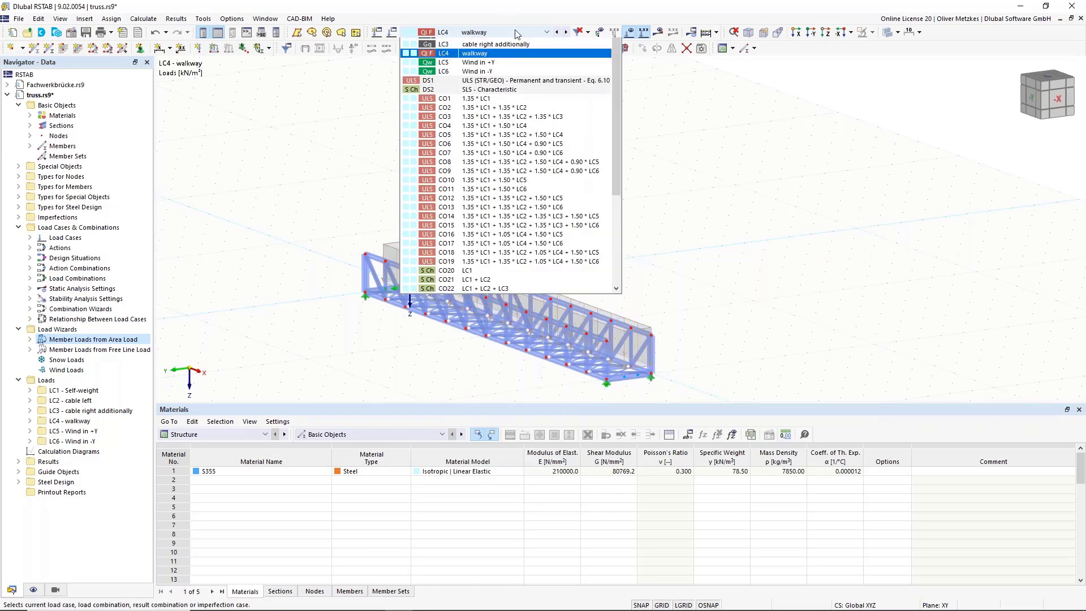
{"action": "left_click", "coordinate": [492, 80]}
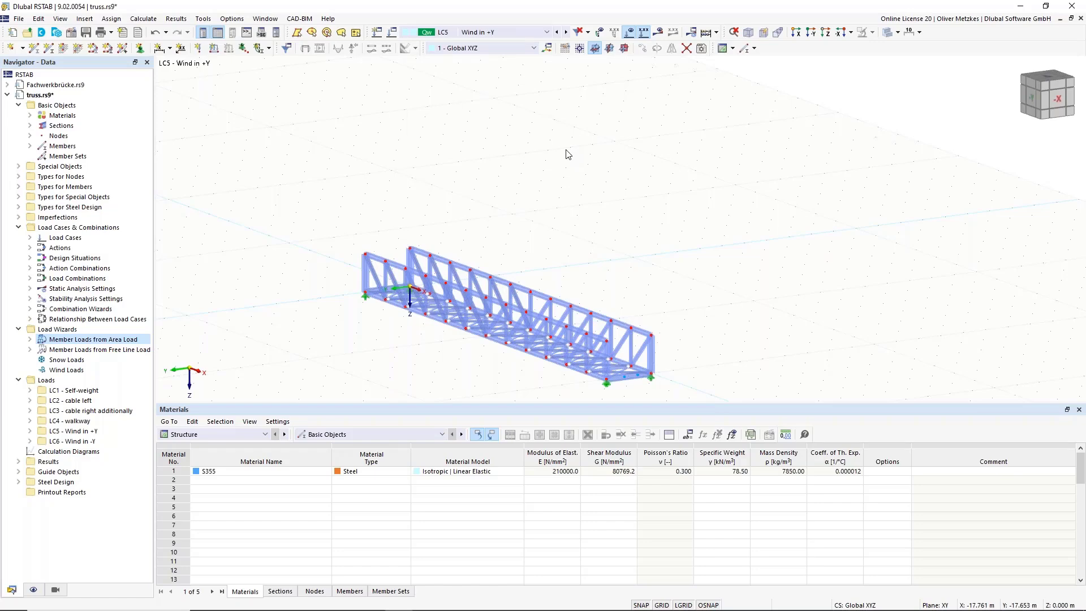
Step: Open the global parameters and add a parameter named qp
{"action": "scroll", "coordinate": [598, 212], "scroll_direction": "down", "scroll_amount": 1}
{"action": "middle_click_drag", "start_coordinate": [530, 385], "coordinate": [385, 184], "text": "ctrl"}
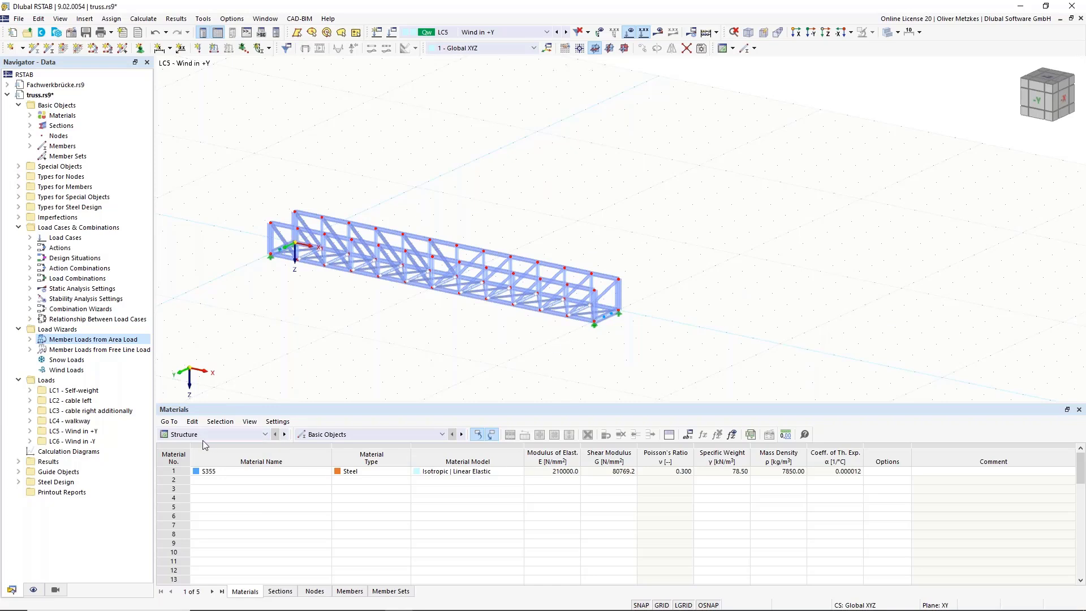
{"action": "left_click", "coordinate": [690, 438]}
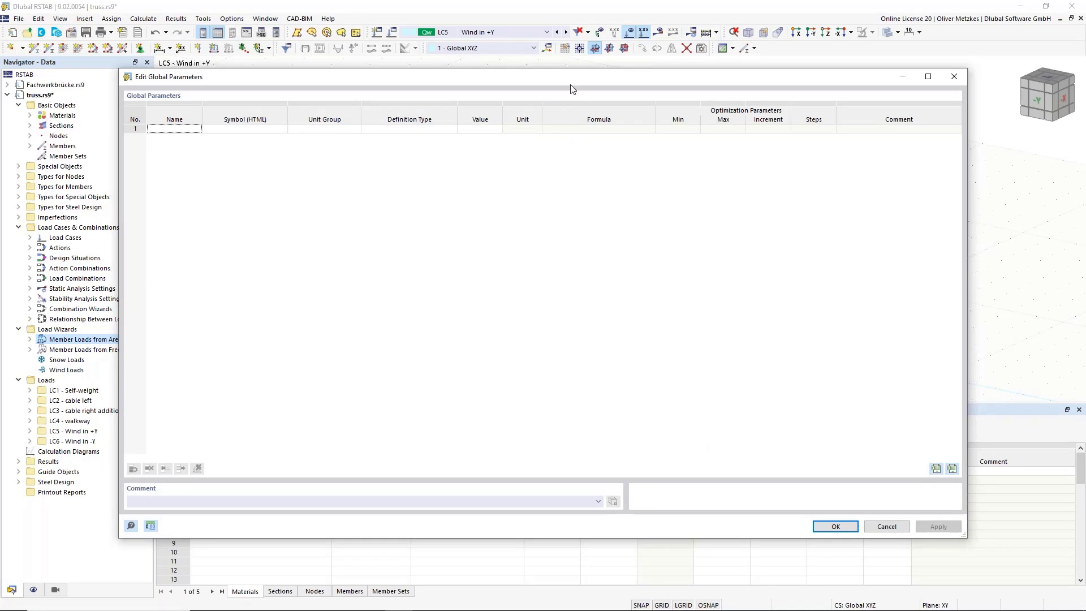
{"action": "left_click_drag", "start_coordinate": [578, 84], "coordinate": [637, 249]}
{"action": "left_click_drag", "start_coordinate": [412, 253], "coordinate": [472, 283]}
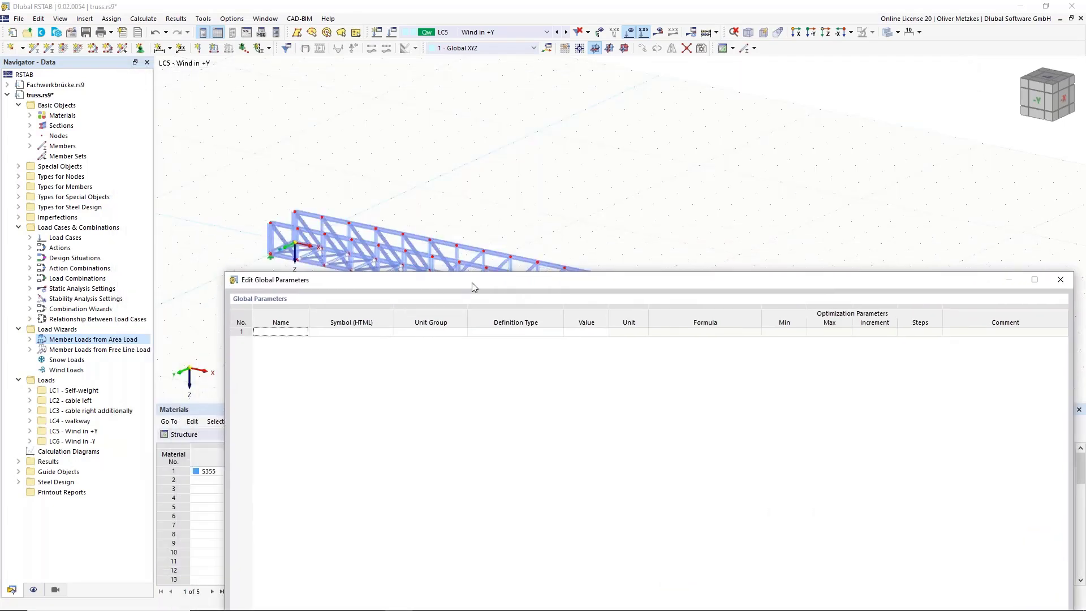
{"action": "left_click", "coordinate": [287, 331]}
{"action": "type", "text": "qp"}
{"action": "left_click", "coordinate": [367, 332]}
Step: Assign the Surface loads unit group to parameter qp and set its value to 0.40 kN/m²
{"action": "left_click", "coordinate": [419, 331]}
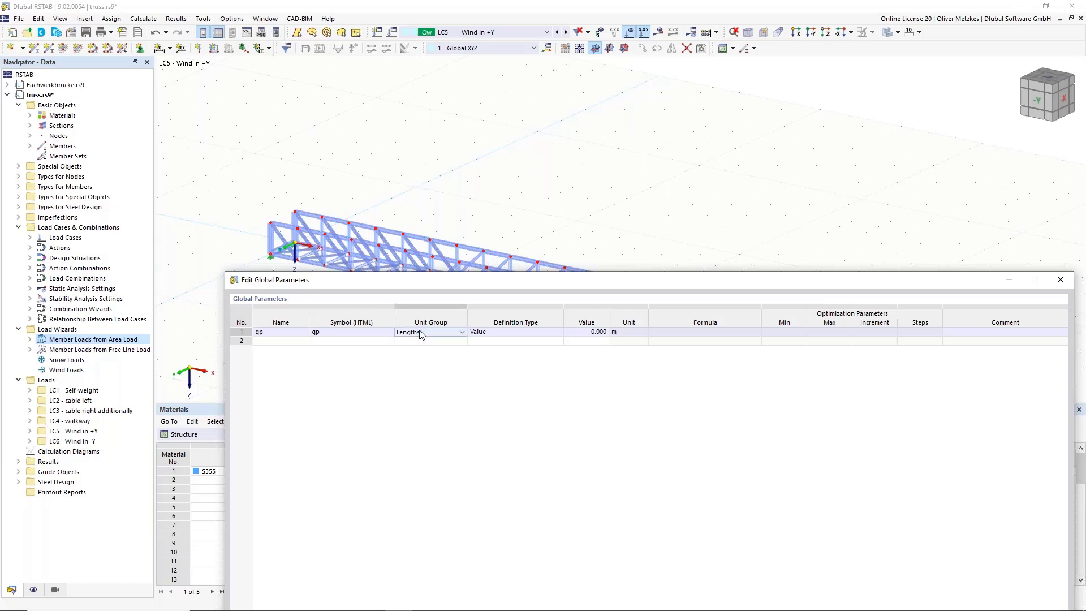
{"action": "left_click", "coordinate": [451, 334]}
{"action": "scroll", "coordinate": [453, 337], "scroll_direction": "down", "scroll_amount": 8}
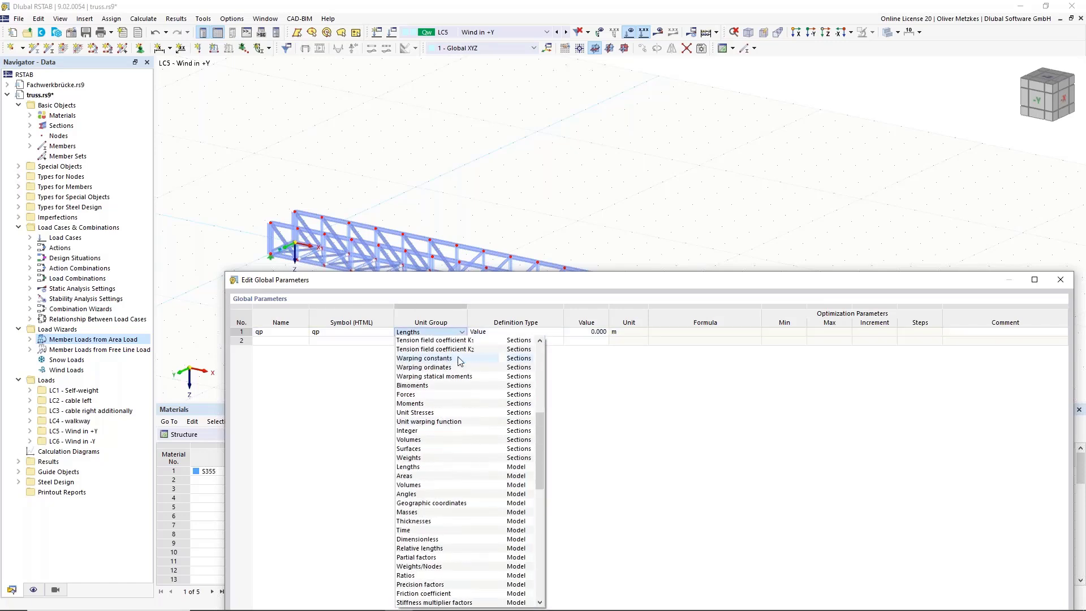
{"action": "type", "text": "su"}
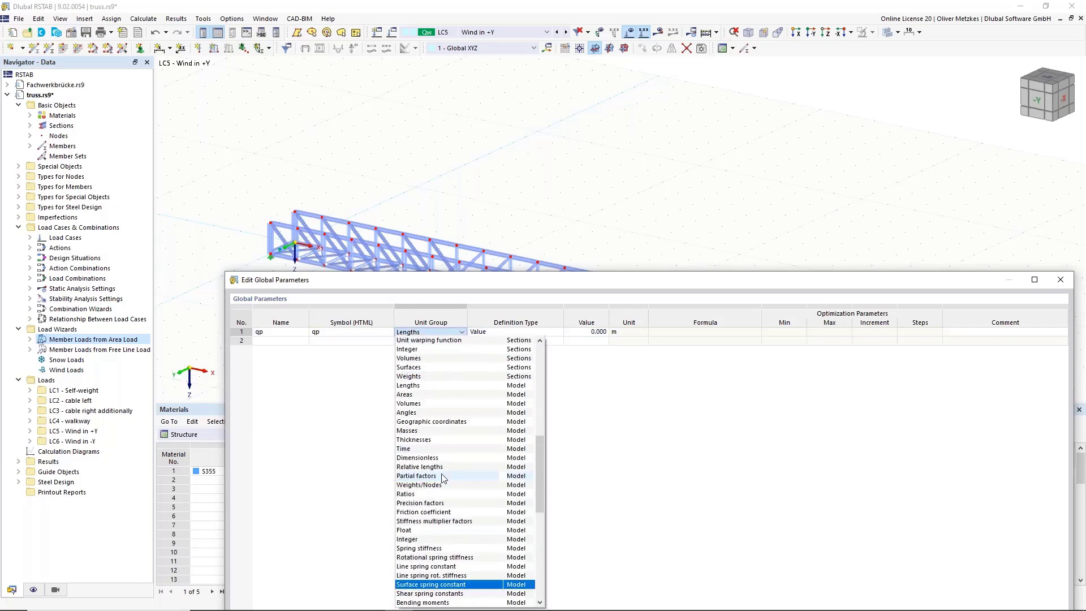
{"action": "scroll", "coordinate": [444, 478], "scroll_direction": "down", "scroll_amount": 6}
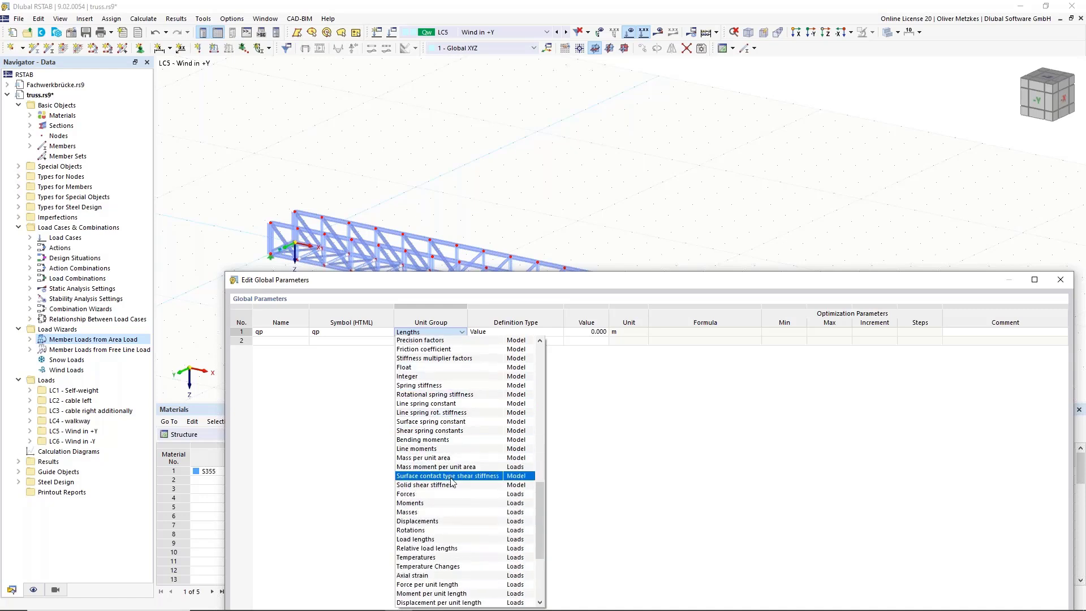
{"action": "scroll", "coordinate": [451, 481], "scroll_direction": "down", "scroll_amount": 3}
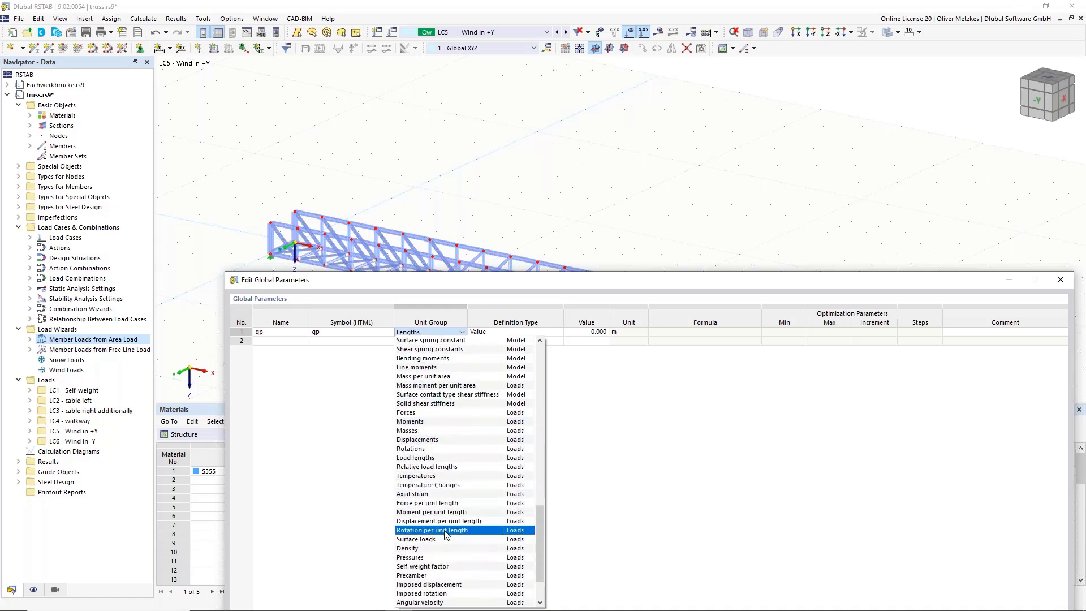
{"action": "key", "text": "Down"}
{"action": "key", "text": "Return"}
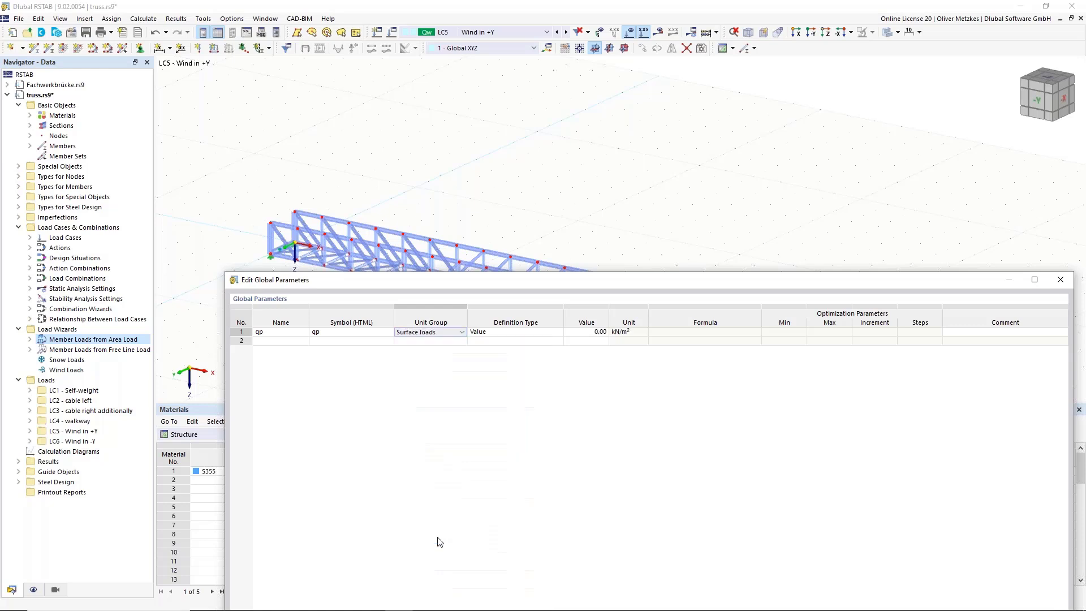
{"action": "key", "text": "Tab"}
{"action": "key", "text": "Tab"}
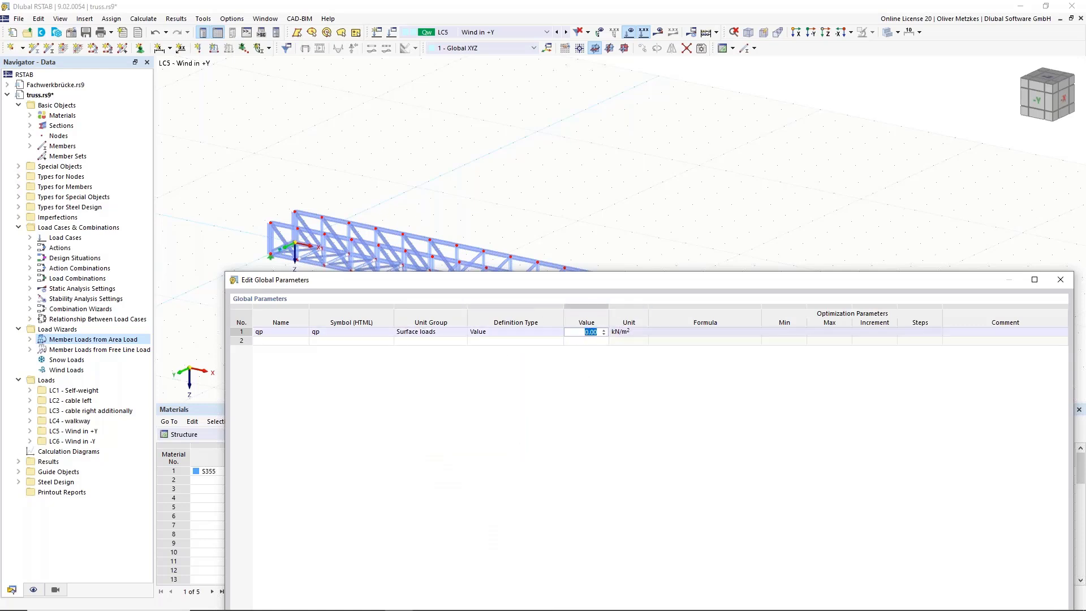
{"action": "left_click", "coordinate": [695, 334]}
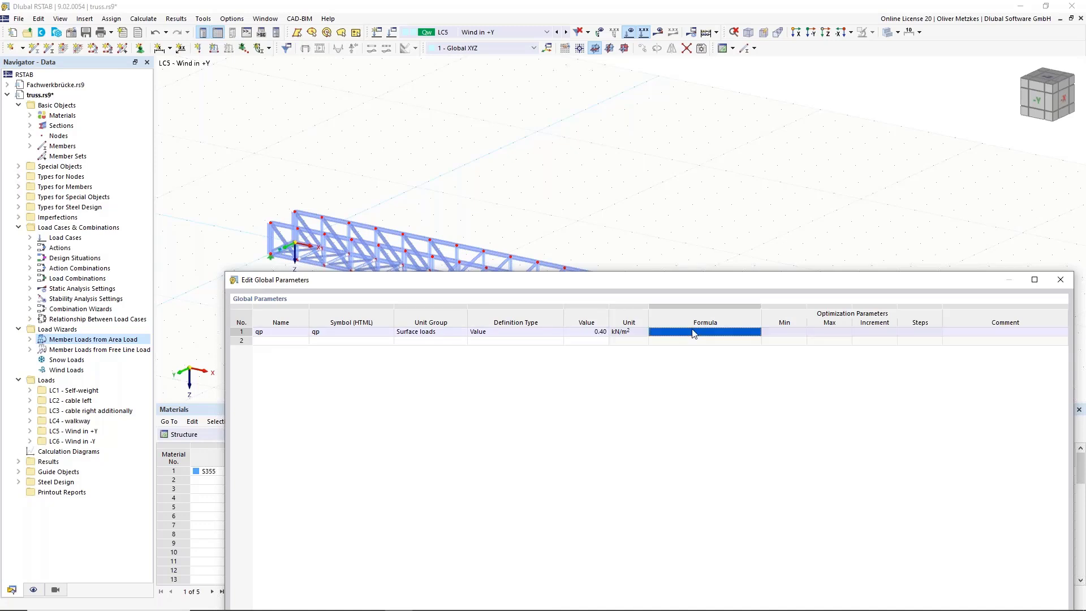
Step: Add a global parameter cf with the unit group Partial factors and the value 2
{"action": "left_click", "coordinate": [281, 341]}
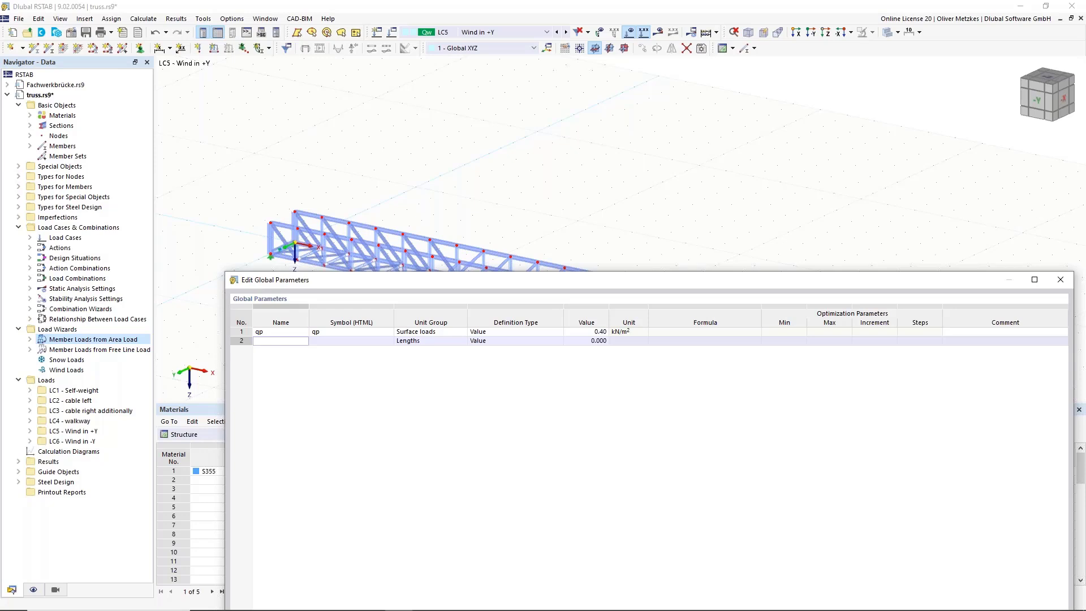
{"action": "type", "text": "cf"}
{"action": "left_click", "coordinate": [333, 343]}
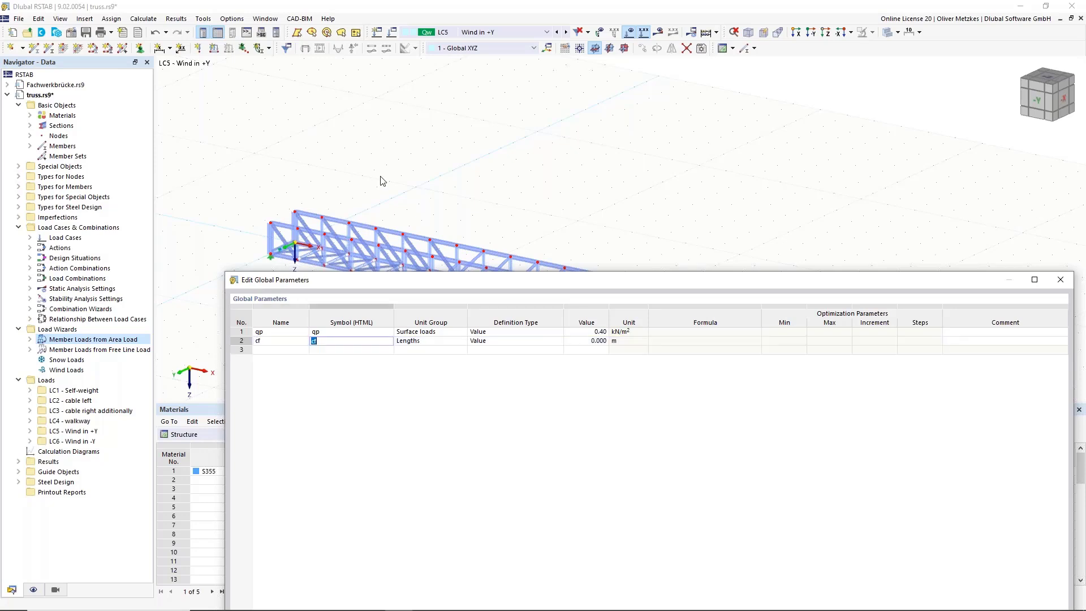
{"action": "left_click", "coordinate": [452, 343]}
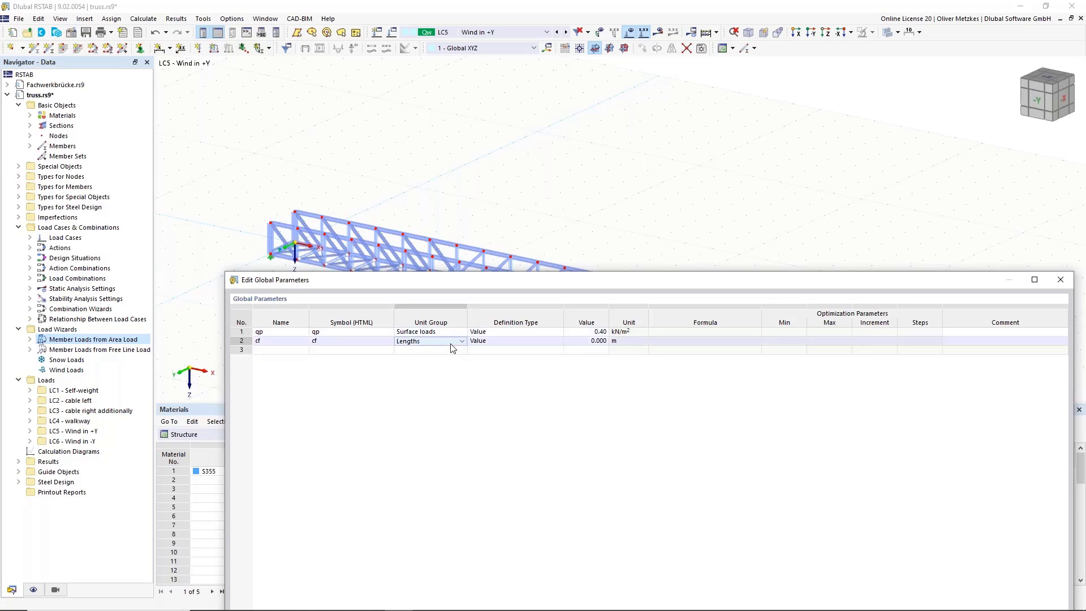
{"action": "left_click", "coordinate": [451, 343]}
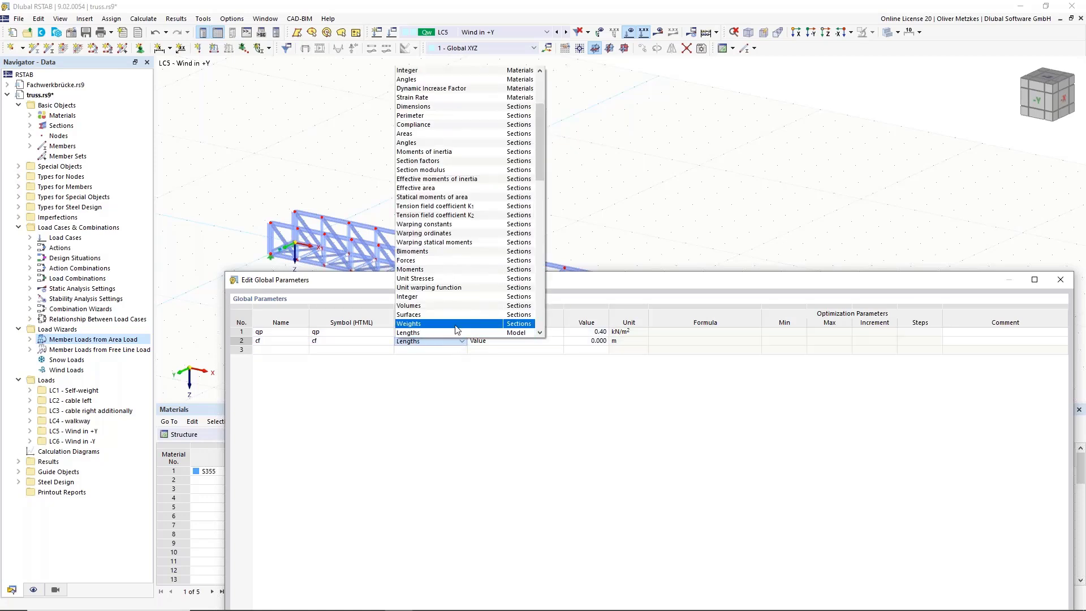
{"action": "scroll", "coordinate": [461, 305], "scroll_direction": "down", "scroll_amount": 2}
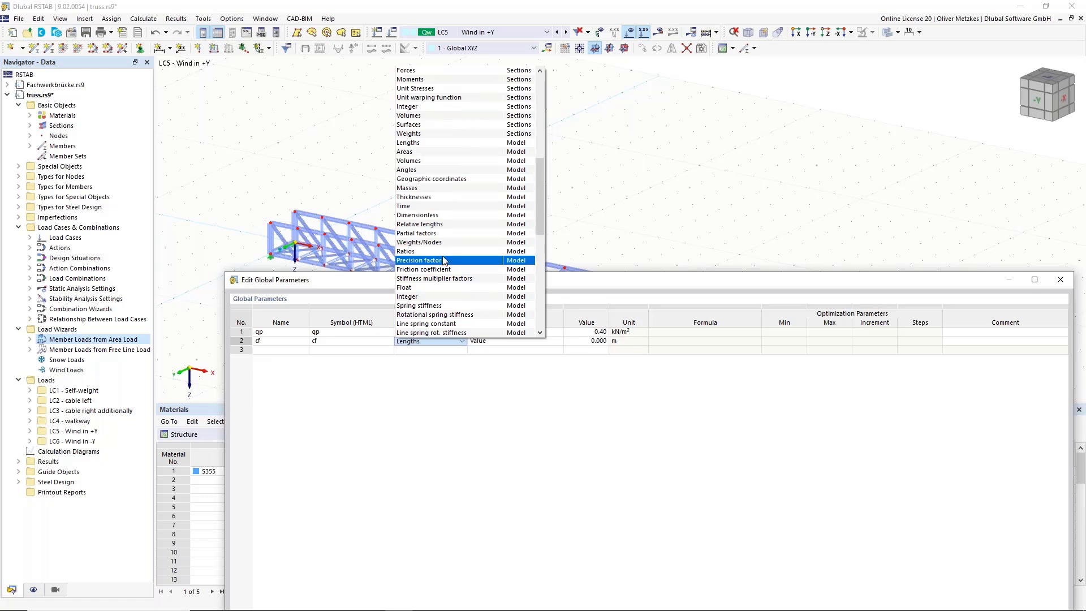
{"action": "scroll", "coordinate": [446, 228], "scroll_direction": "down", "scroll_amount": 1}
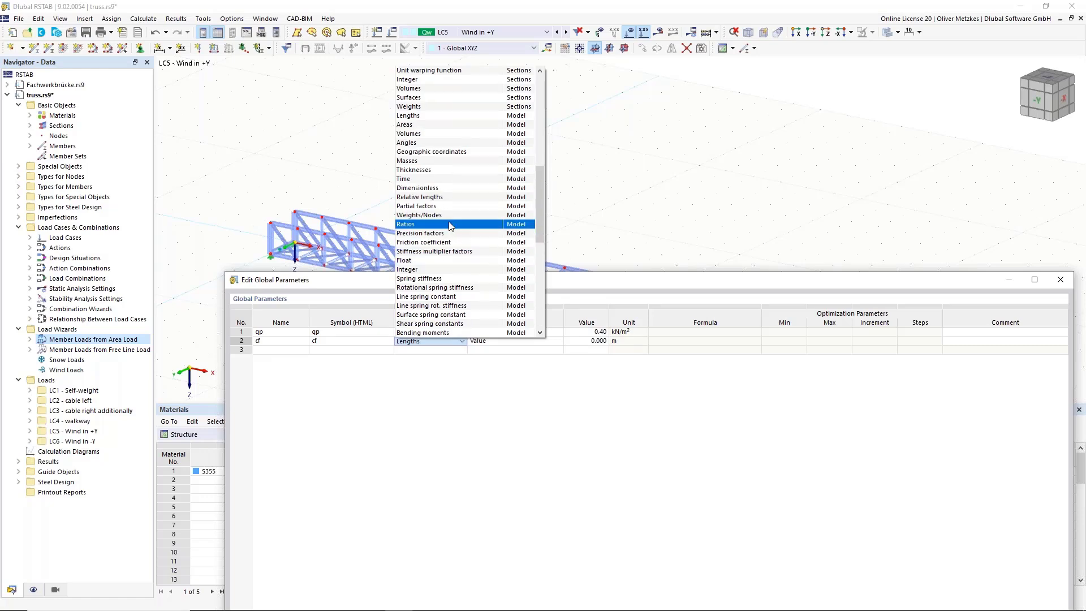
{"action": "left_click", "coordinate": [447, 205]}
{"action": "left_click", "coordinate": [597, 341]}
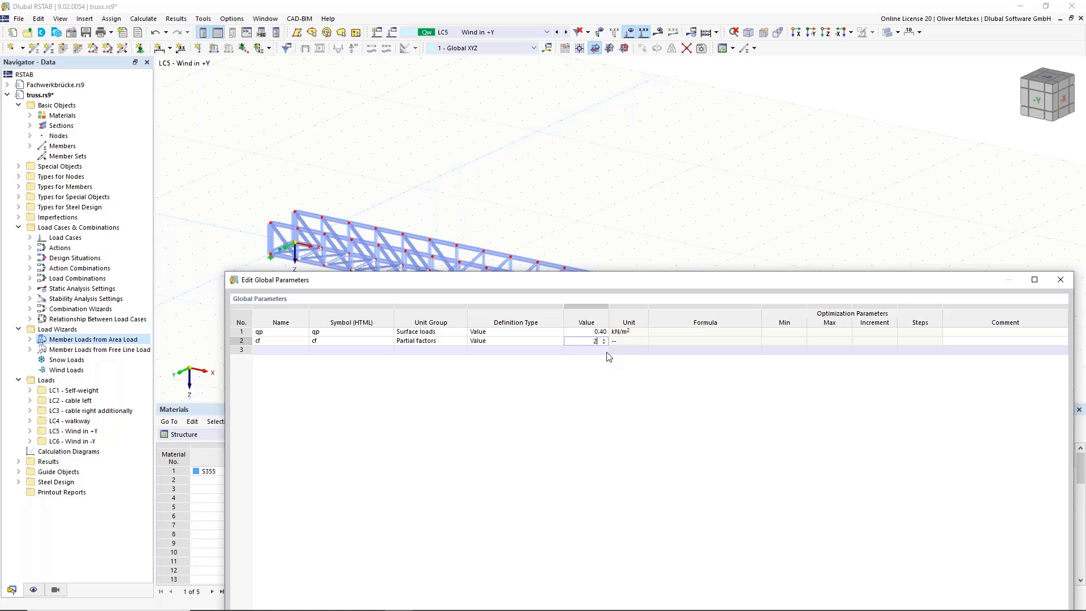
Step: Add a global parameter phi with the unit group Partial factors and the value 0.20, and accept the parameter list
{"action": "left_click", "coordinate": [295, 349]}
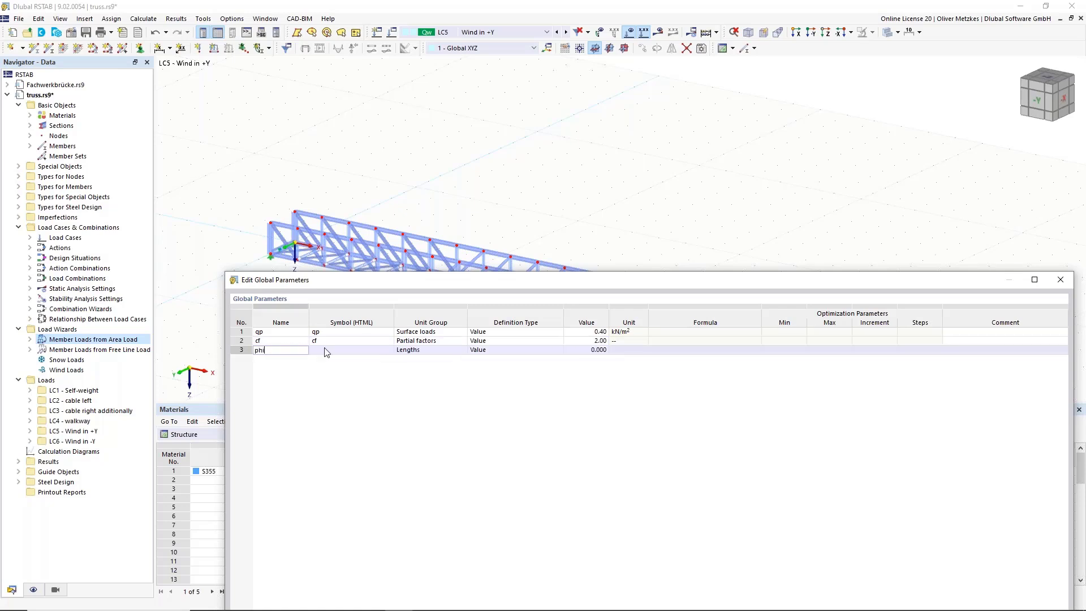
{"action": "left_click", "coordinate": [453, 350]}
{"action": "left_click", "coordinate": [456, 350]}
{"action": "scroll", "coordinate": [466, 300], "scroll_direction": "down", "scroll_amount": 4}
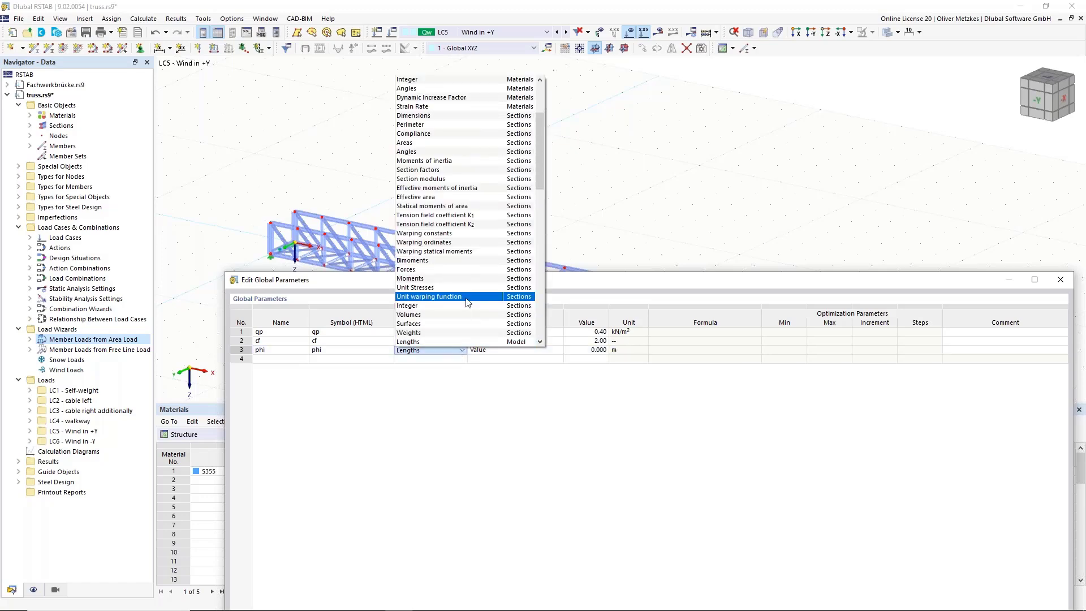
{"action": "scroll", "coordinate": [467, 301], "scroll_direction": "down", "scroll_amount": 3}
{"action": "left_click", "coordinate": [450, 342]}
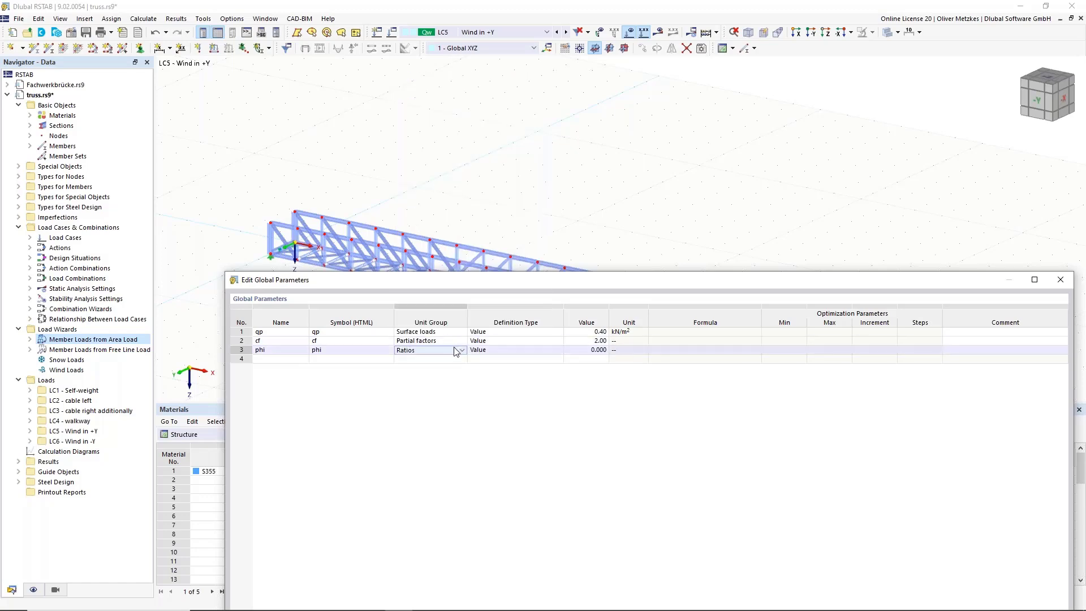
{"action": "left_click", "coordinate": [459, 351]}
{"action": "left_click", "coordinate": [449, 271]}
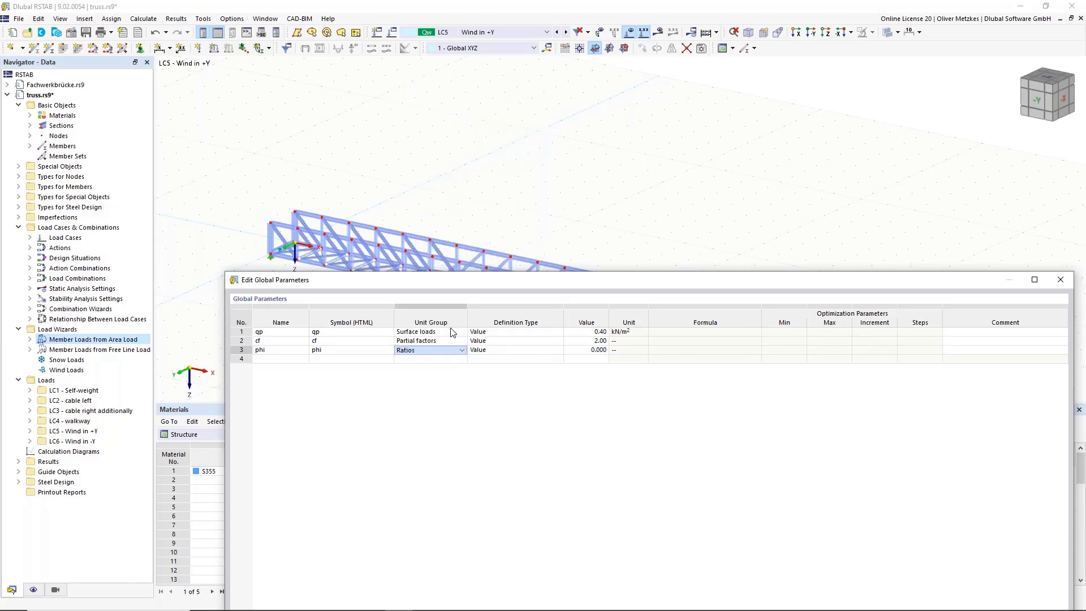
{"action": "left_click", "coordinate": [578, 350]}
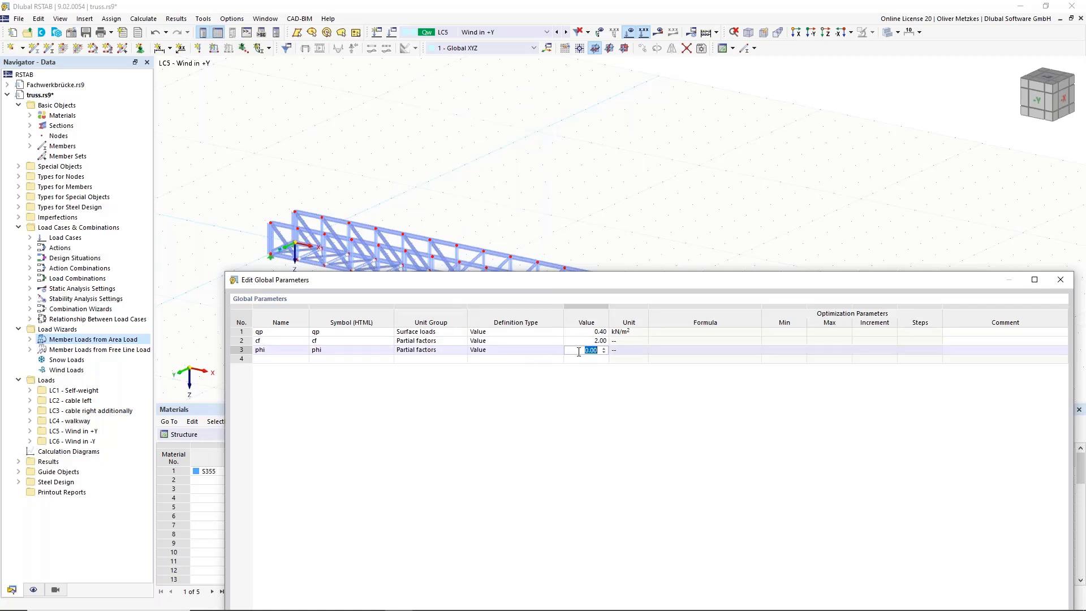
{"action": "left_click", "coordinate": [629, 350]}
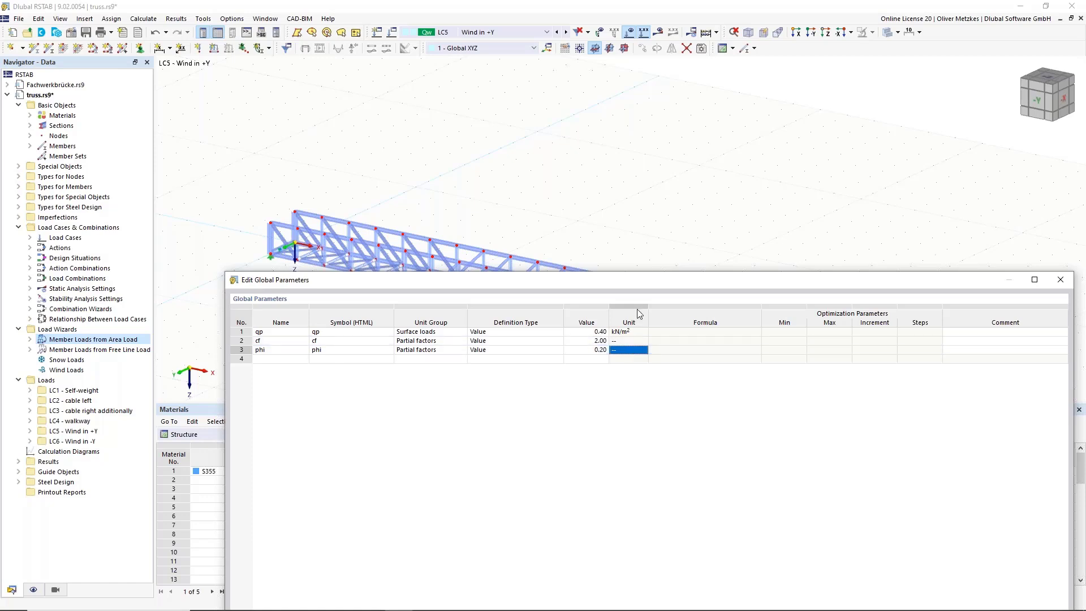
{"action": "left_click_drag", "start_coordinate": [666, 273], "coordinate": [869, 166]}
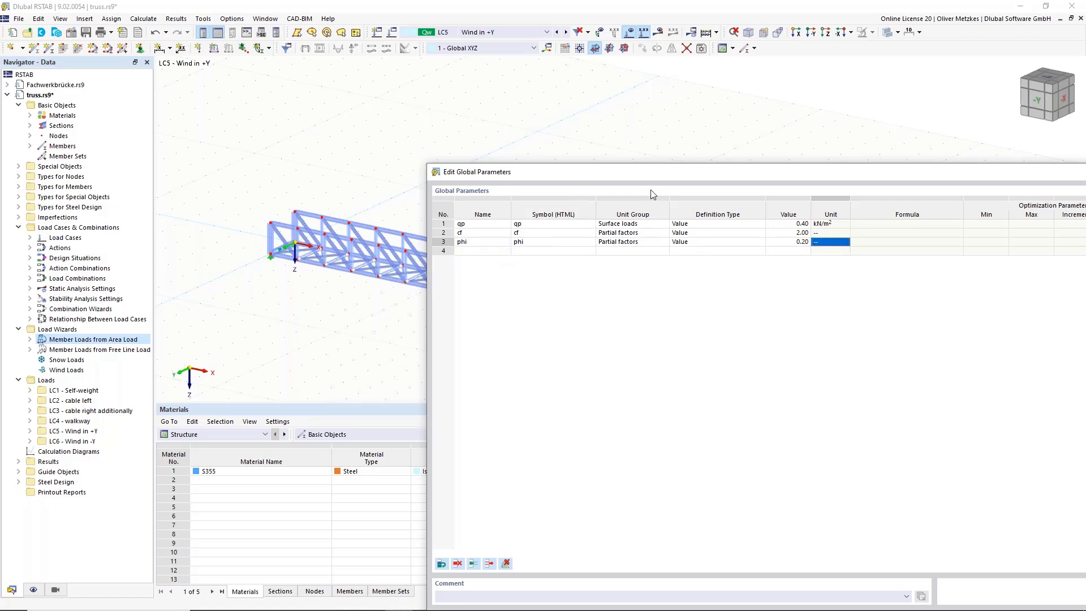
{"action": "left_click_drag", "start_coordinate": [725, 176], "coordinate": [503, 140]}
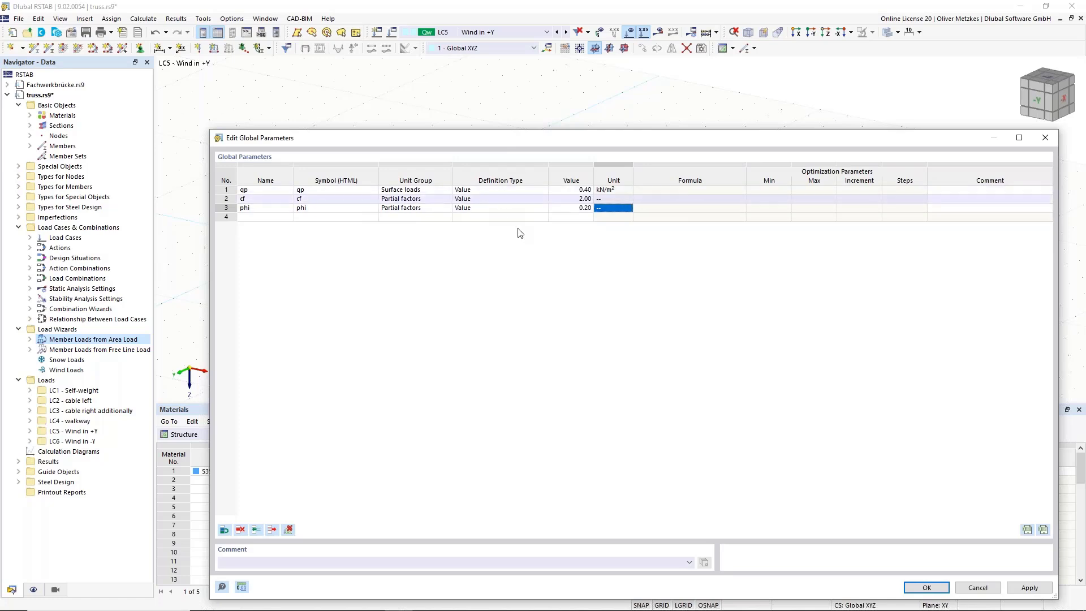
{"action": "left_click", "coordinate": [926, 587]}
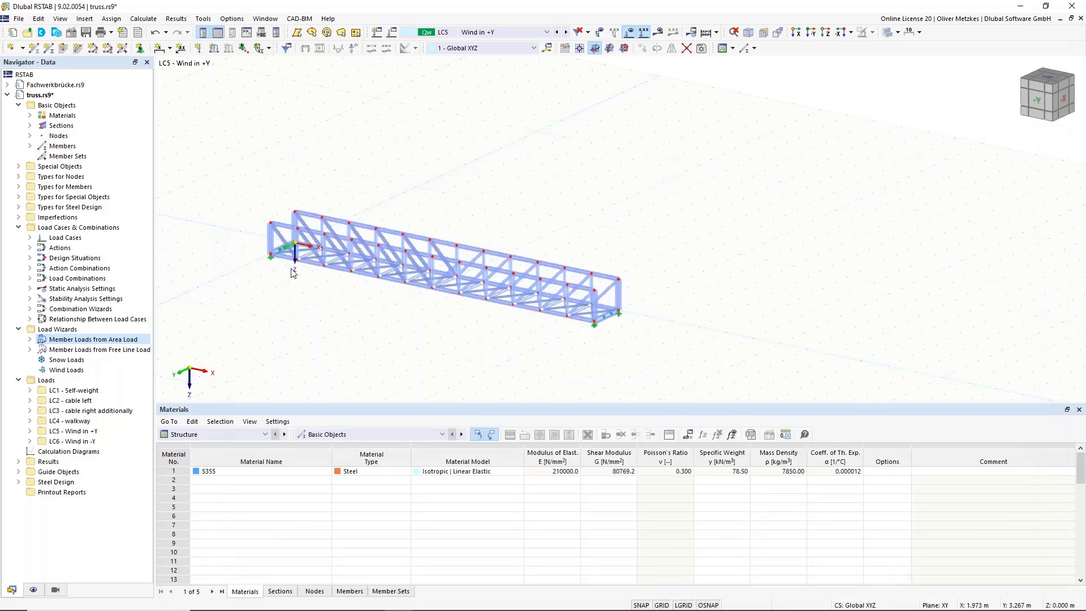
Step: Start a new member loads from area load wizard for LC5 with the load direction global in Y on projected area
{"action": "right_click", "coordinate": [92, 343]}
{"action": "left_click", "coordinate": [136, 362]}
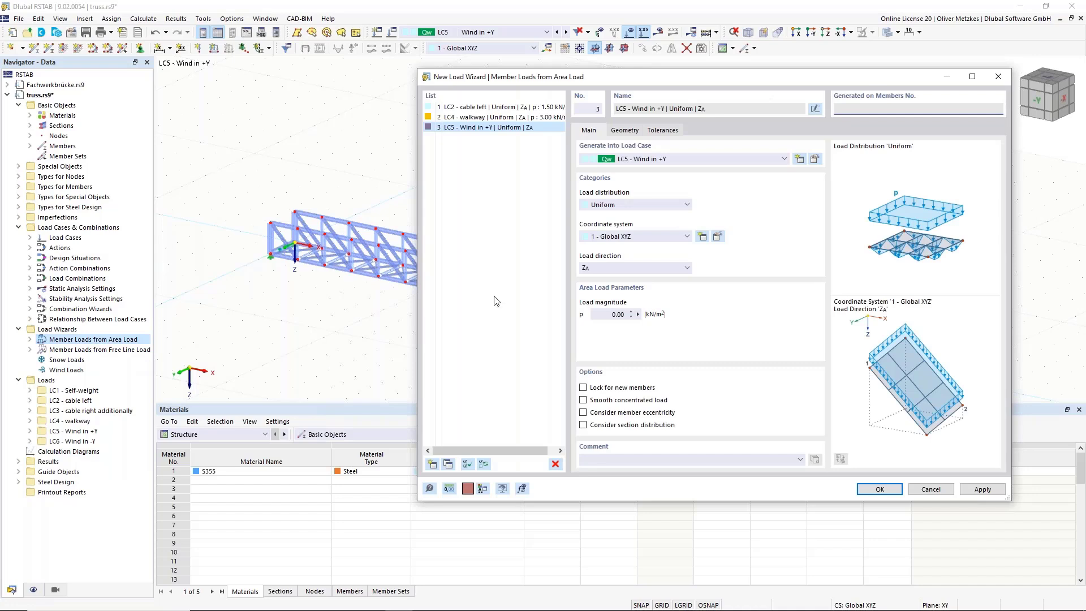
{"action": "left_click", "coordinate": [630, 272]}
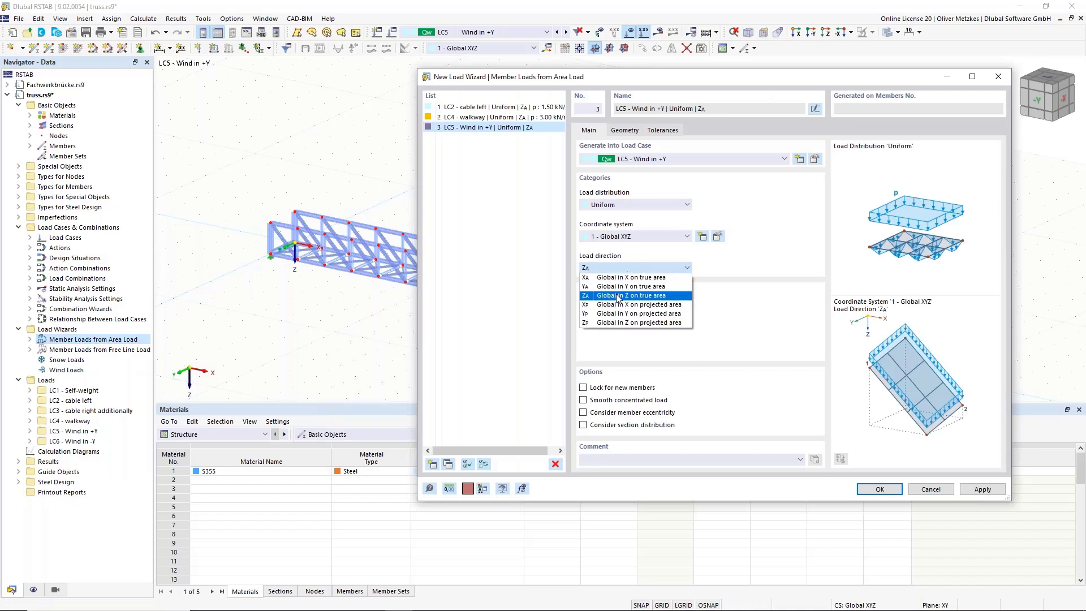
{"action": "left_click", "coordinate": [616, 319]}
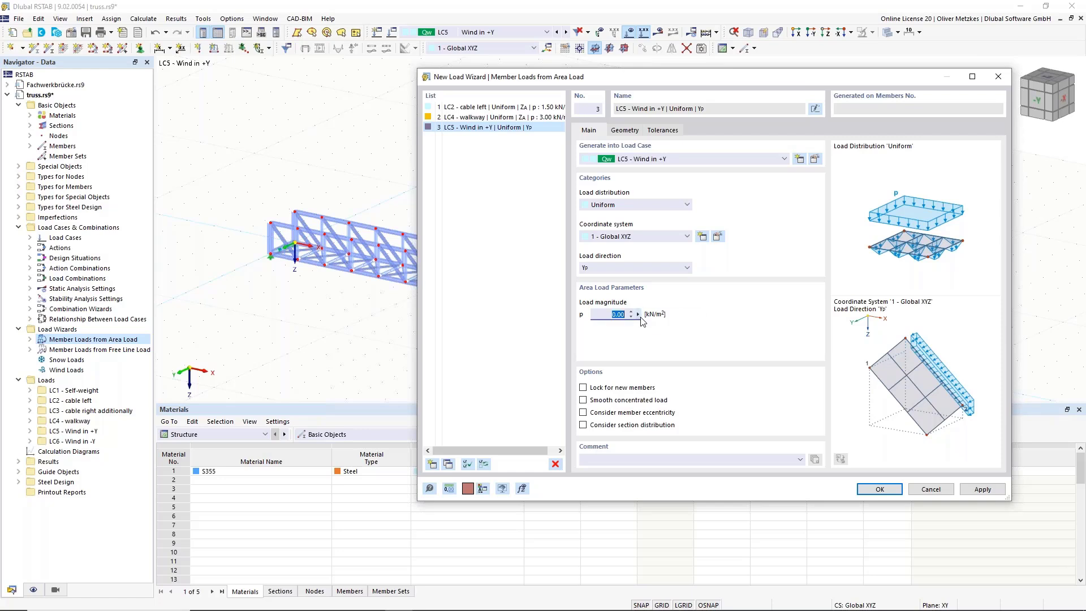
Step: Define the wind area load's magnitude p with the formula qp*cf*phi
{"action": "left_click", "coordinate": [638, 315]}
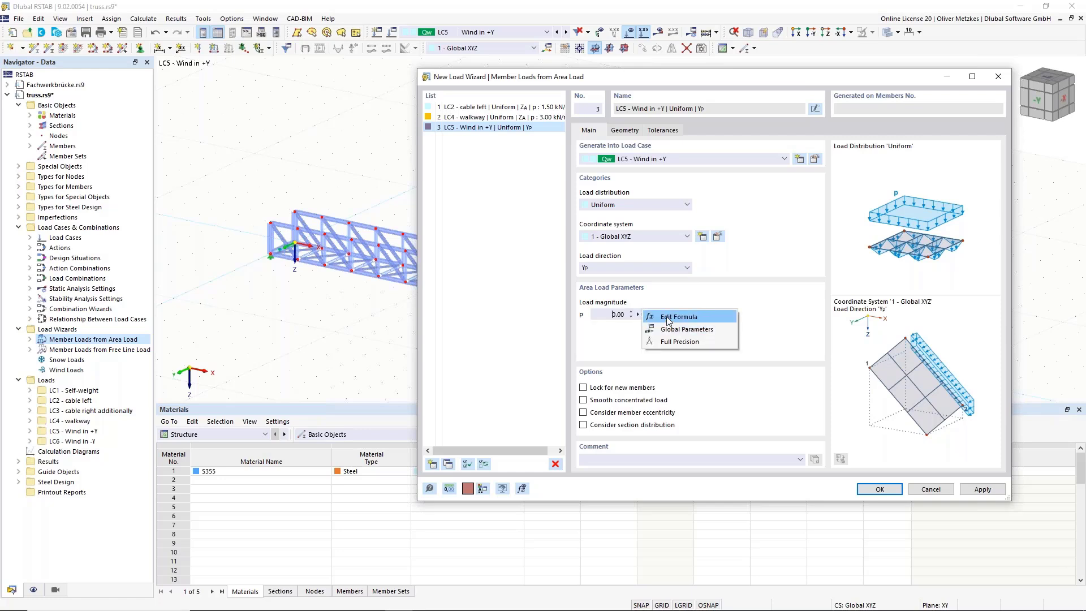
{"action": "left_click", "coordinate": [667, 319]}
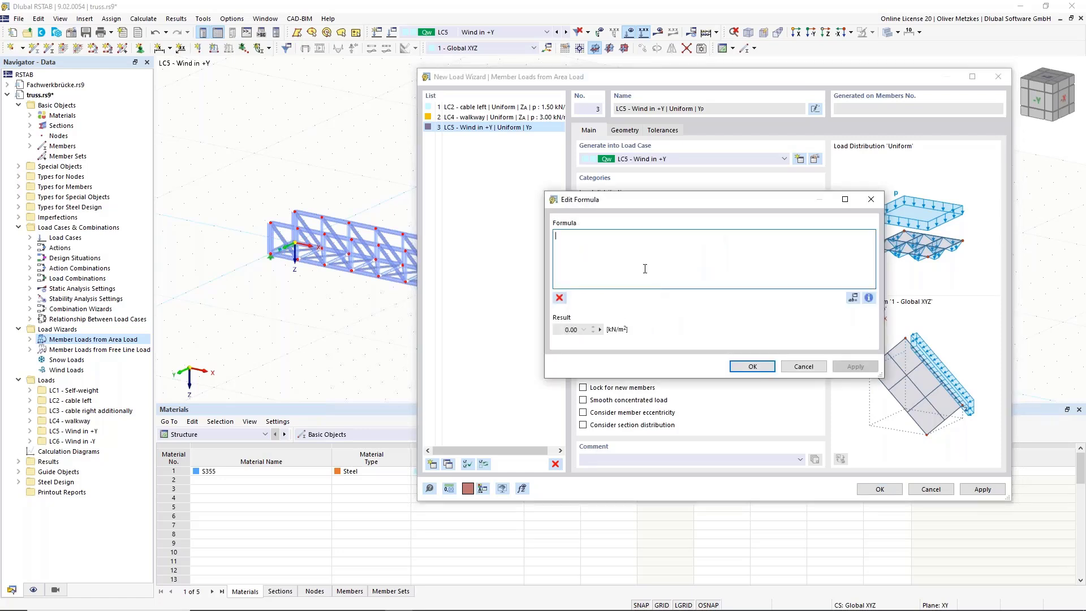
{"action": "type", "text": "qp"}
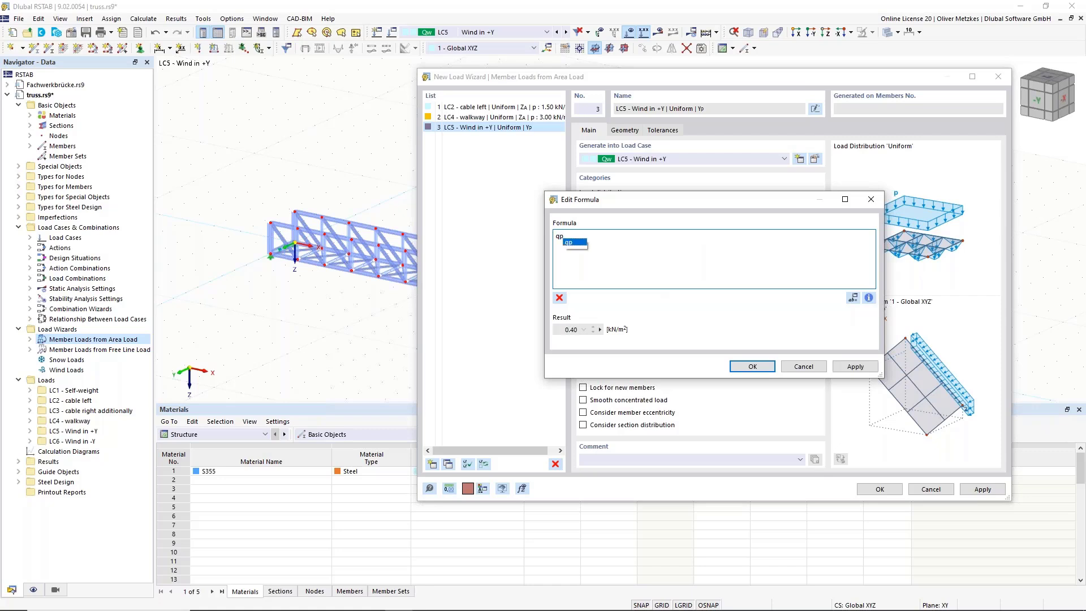
{"action": "type", "text": "*cf*phi"}
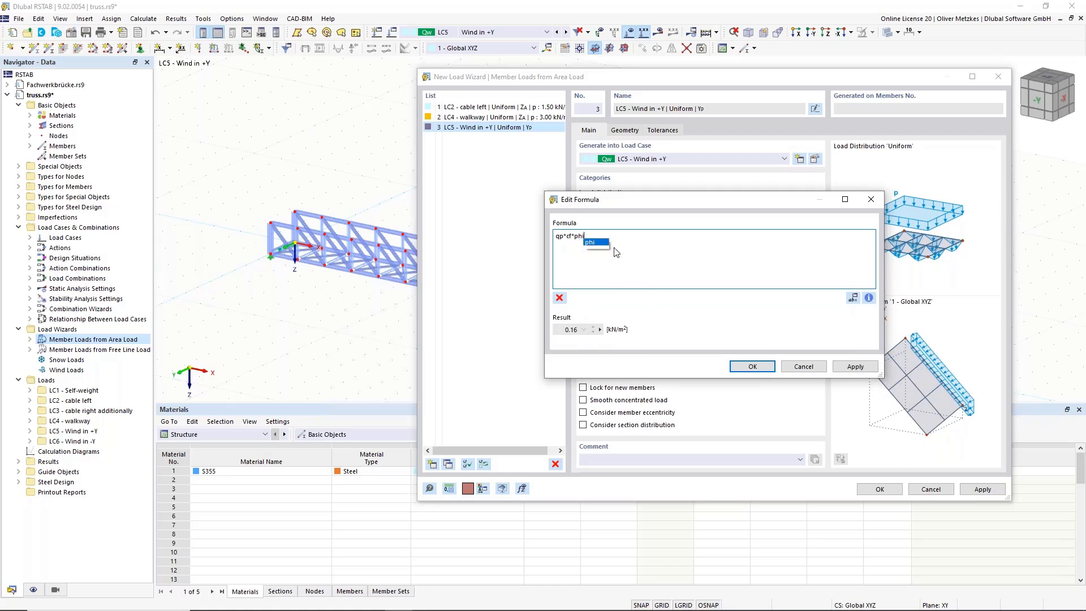
{"action": "left_click", "coordinate": [601, 242]}
{"action": "left_click", "coordinate": [753, 367]}
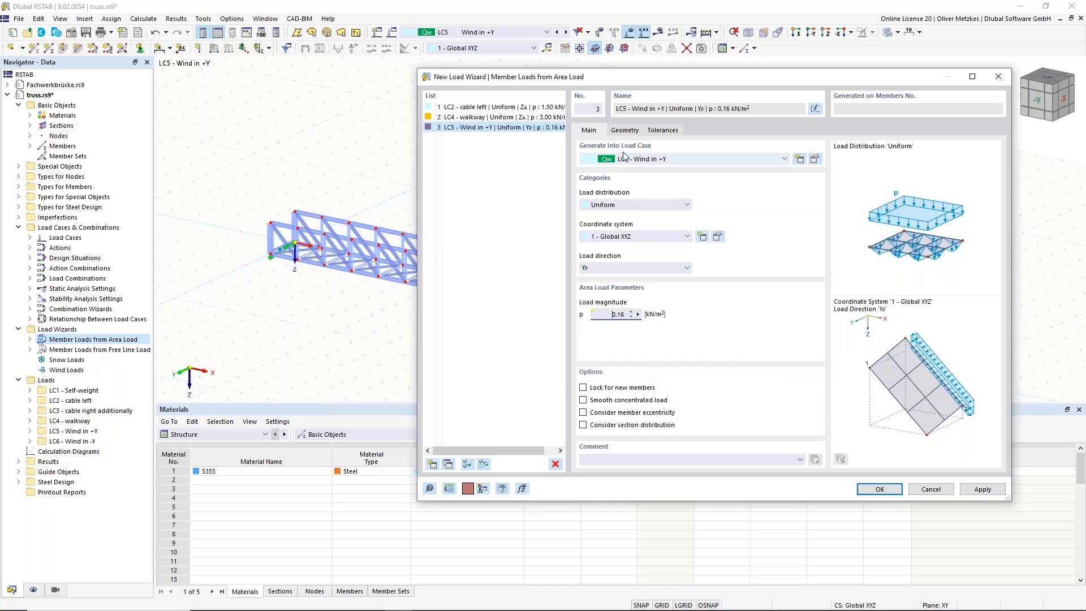
Step: Define the first wind load plane on one side truss with corner nodes 14, 1, 2 and 15
{"action": "left_click", "coordinate": [625, 130]}
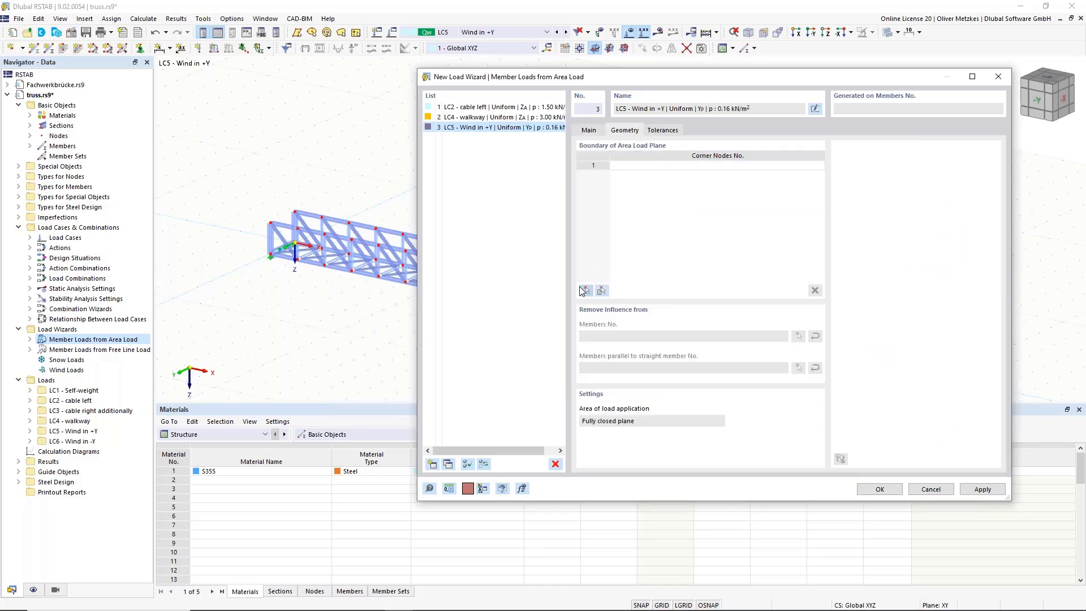
{"action": "left_click", "coordinate": [582, 291]}
{"action": "left_click", "coordinate": [298, 229]}
{"action": "left_click", "coordinate": [294, 244]}
{"action": "left_click", "coordinate": [618, 311]}
{"action": "left_click", "coordinate": [619, 279]}
{"action": "middle_click_drag", "start_coordinate": [650, 286], "coordinate": [522, 288], "text": "ctrl"}
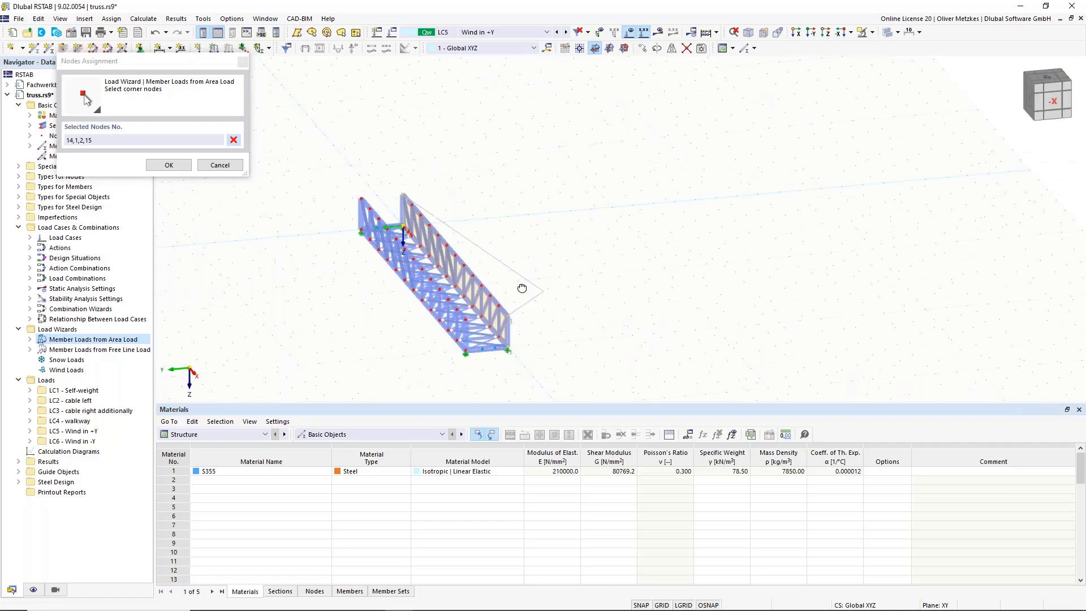
{"action": "left_click", "coordinate": [170, 165]}
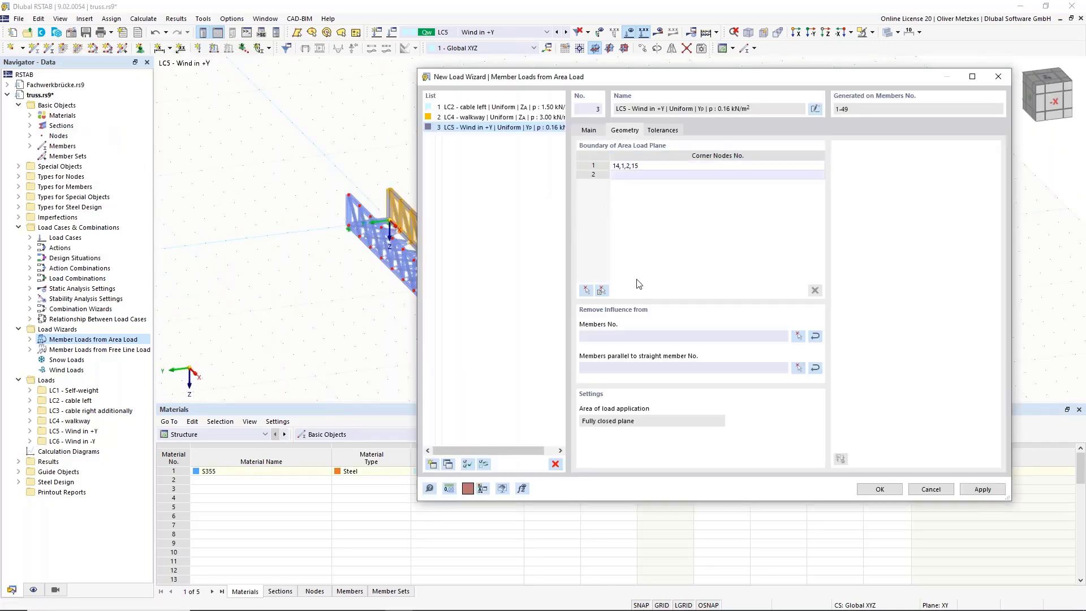
Step: Add a second wind load plane on the opposite side truss with corner nodes 40, 41, 28 and 27
{"action": "left_click", "coordinate": [586, 291]}
{"action": "left_click", "coordinate": [484, 330]}
{"action": "left_click", "coordinate": [479, 359]}
{"action": "left_click", "coordinate": [346, 225]}
{"action": "left_click", "coordinate": [347, 196]}
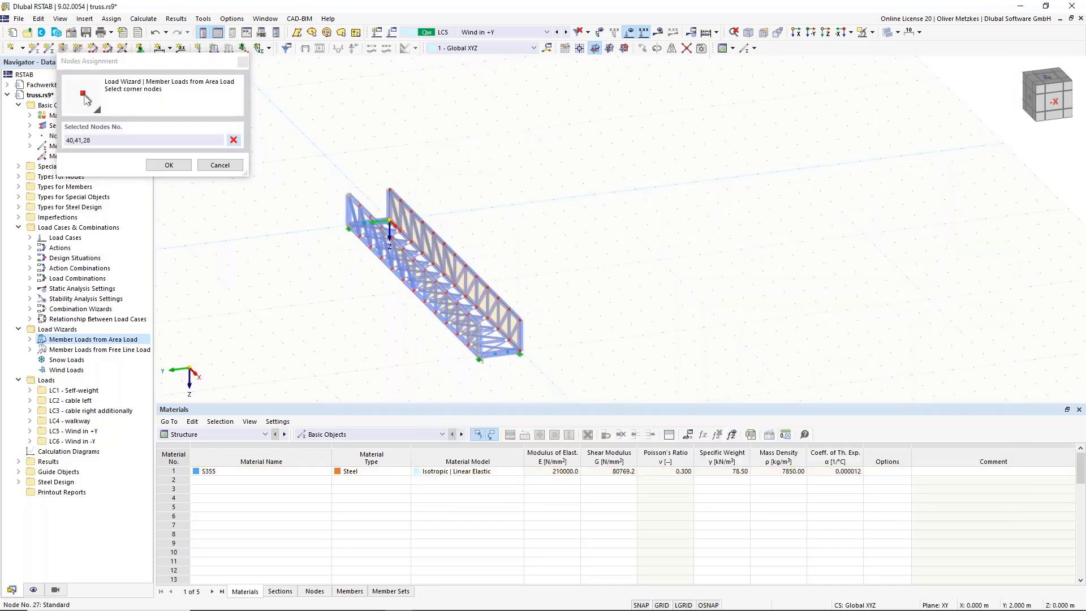
{"action": "left_click", "coordinate": [168, 164]}
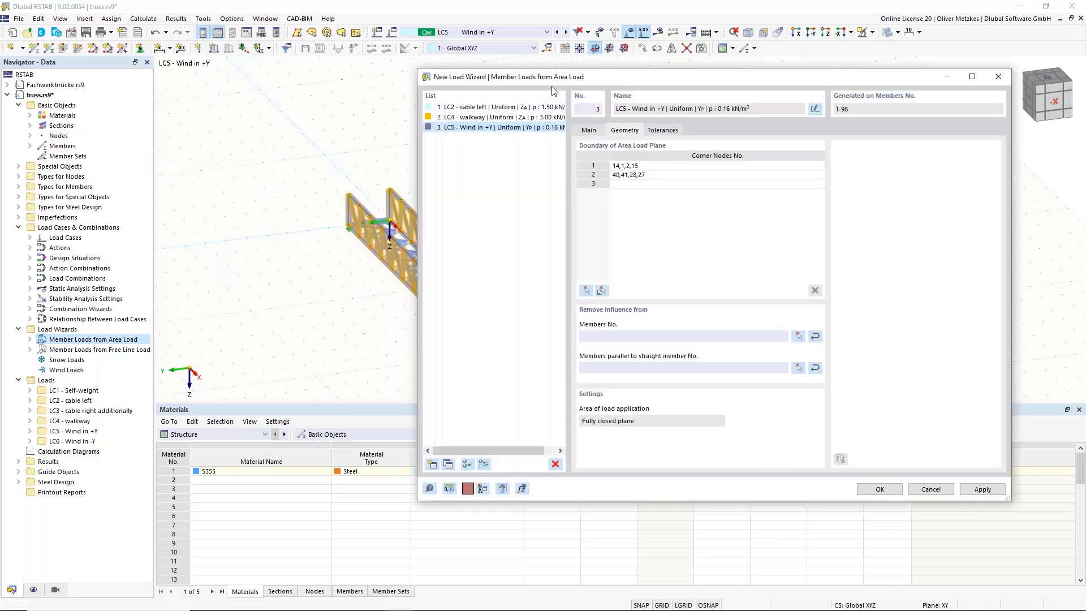
Step: Check both load planes against the model, accept the LC5 area load and view the wind load along the bridge
{"action": "left_click_drag", "start_coordinate": [595, 84], "coordinate": [791, 91]}
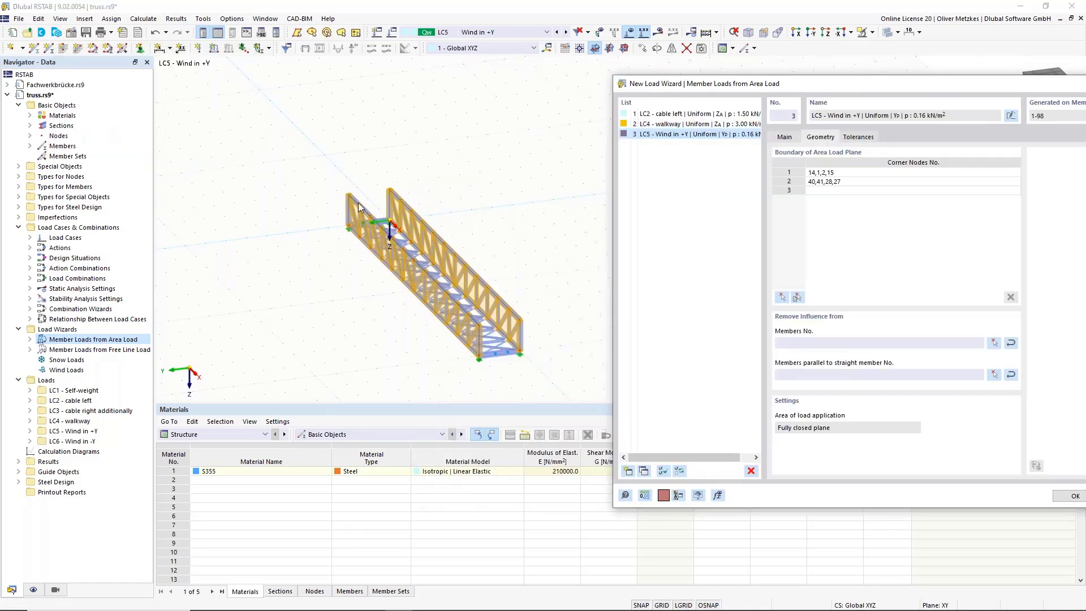
{"action": "left_click_drag", "start_coordinate": [884, 92], "coordinate": [577, 41]}
{"action": "left_click", "coordinate": [789, 447]}
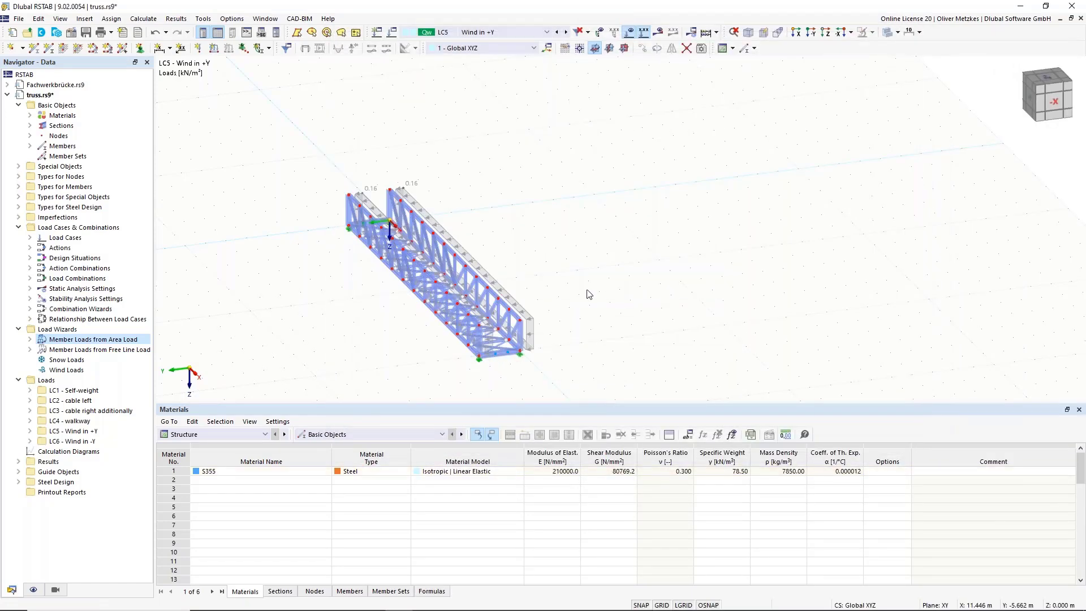
{"action": "scroll", "coordinate": [587, 293], "scroll_direction": "up", "scroll_amount": 2}
{"action": "middle_click_drag", "start_coordinate": [588, 294], "coordinate": [509, 248], "text": "ctrl"}
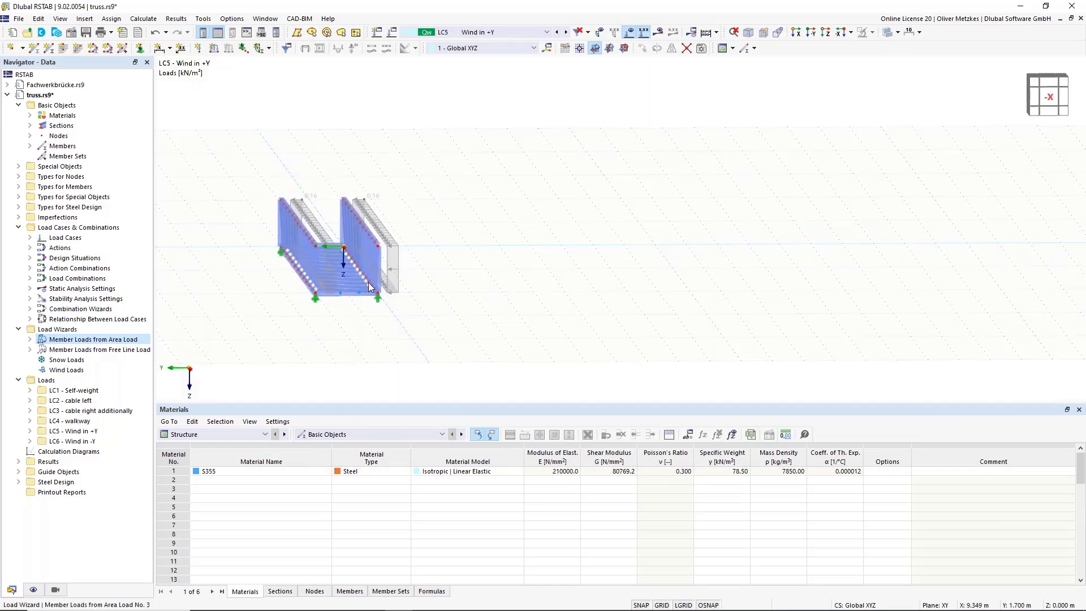
Step: Make LC6 Wind in -Y the current load case and add the LC5 loads to the existing load case LC6
{"action": "left_click", "coordinate": [447, 33]}
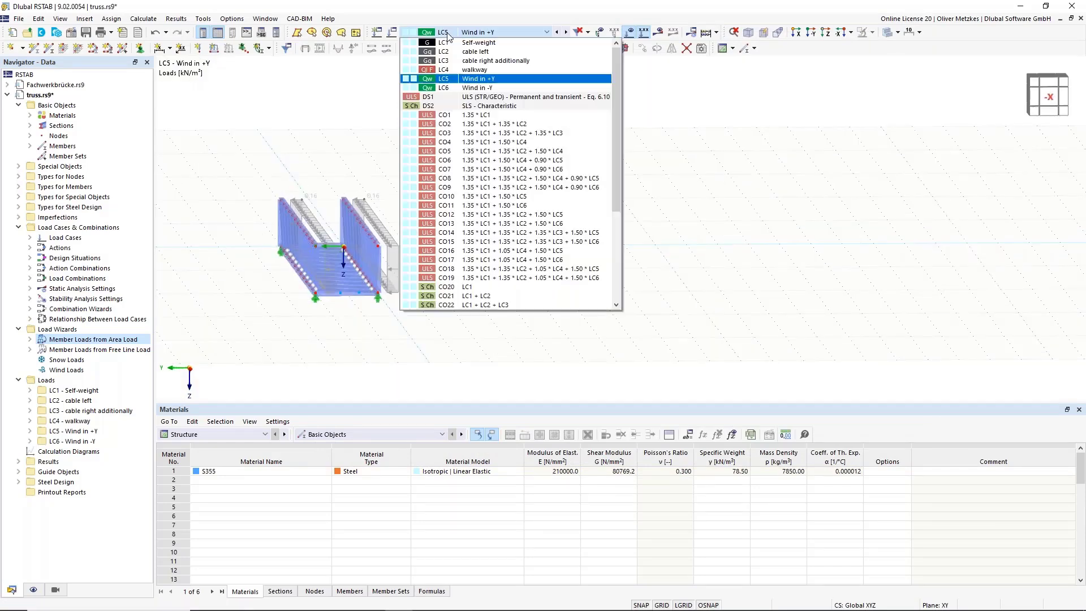
{"action": "left_click", "coordinate": [452, 87]}
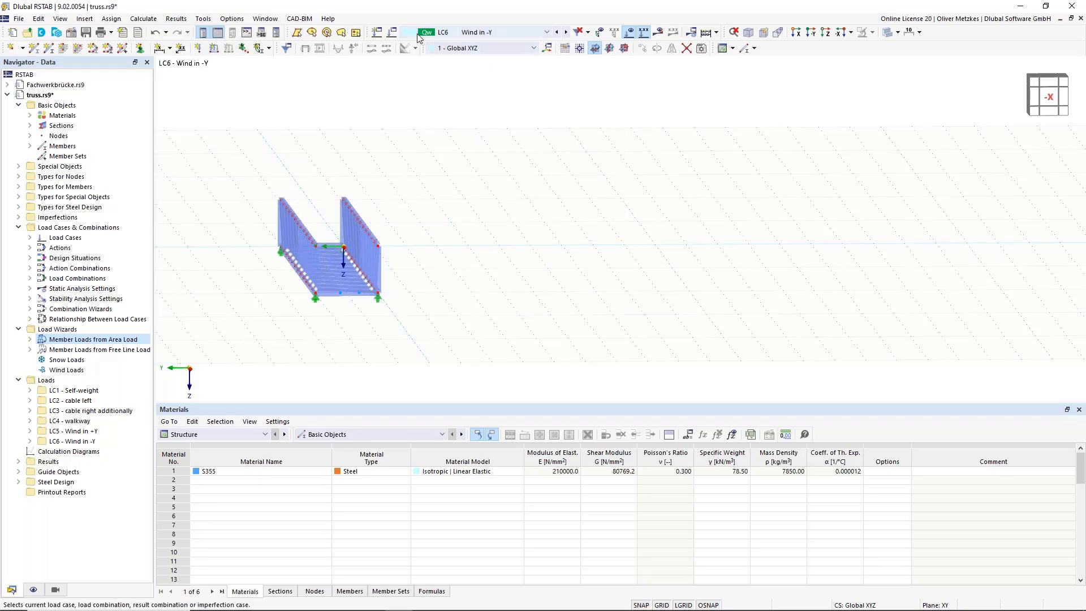
{"action": "left_click", "coordinate": [397, 36]}
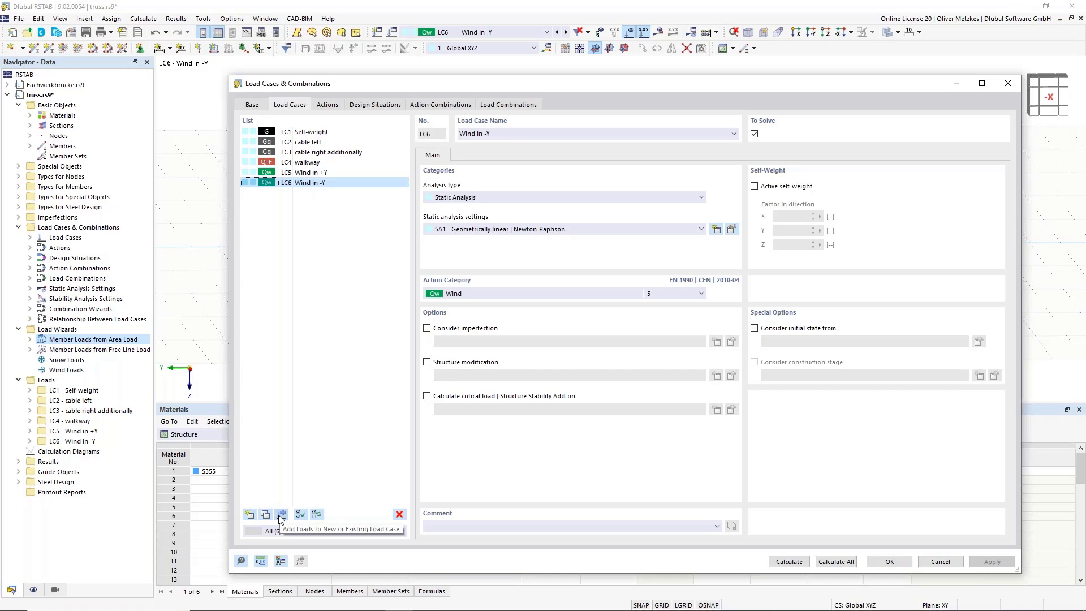
{"action": "left_click", "coordinate": [303, 173]}
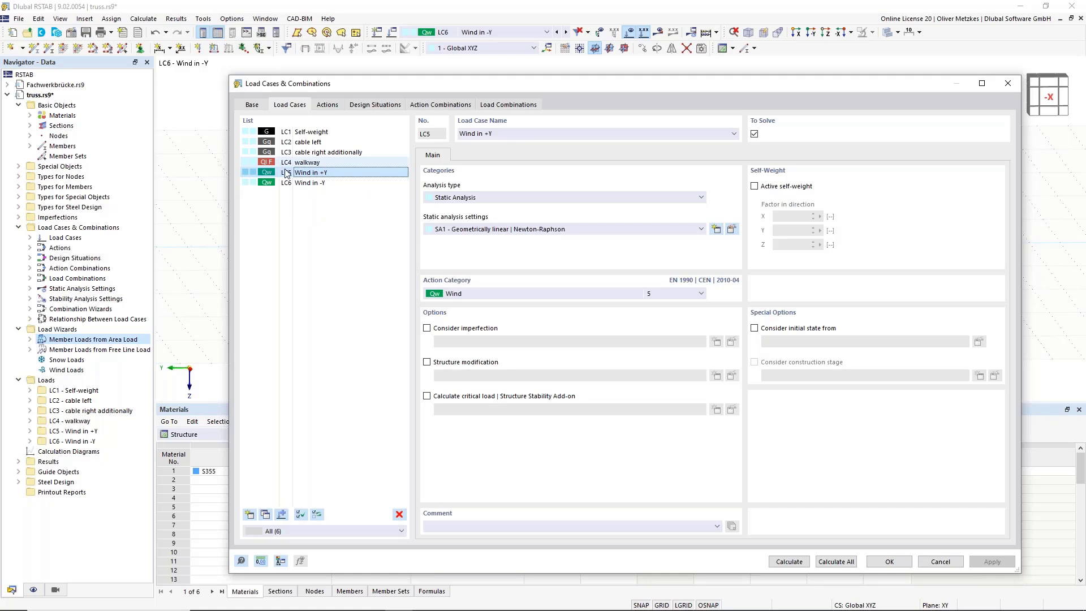
{"action": "left_click", "coordinate": [280, 514]}
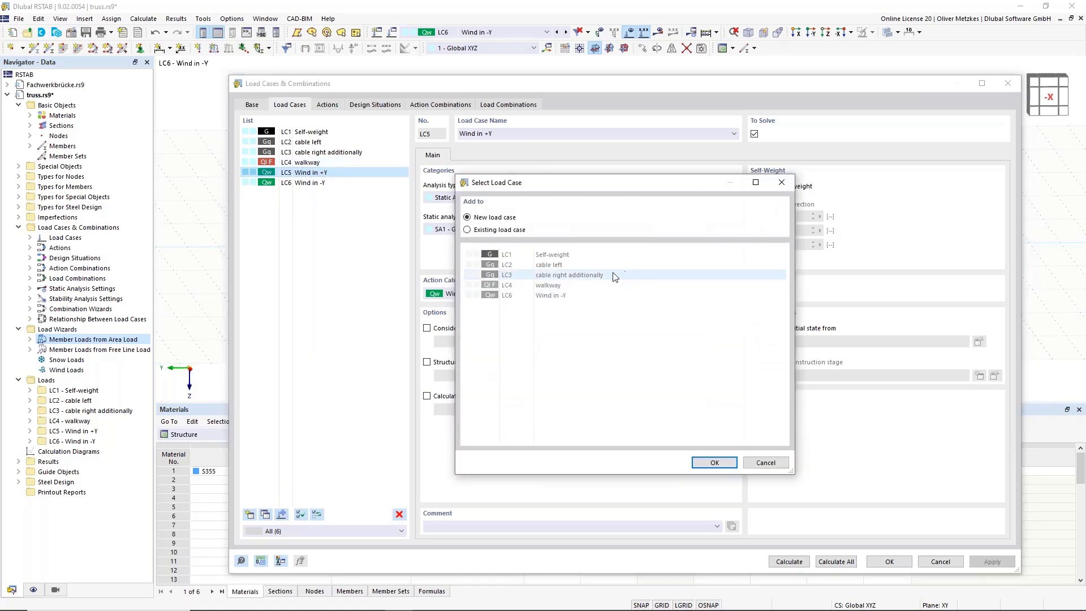
{"action": "left_click", "coordinate": [488, 230]}
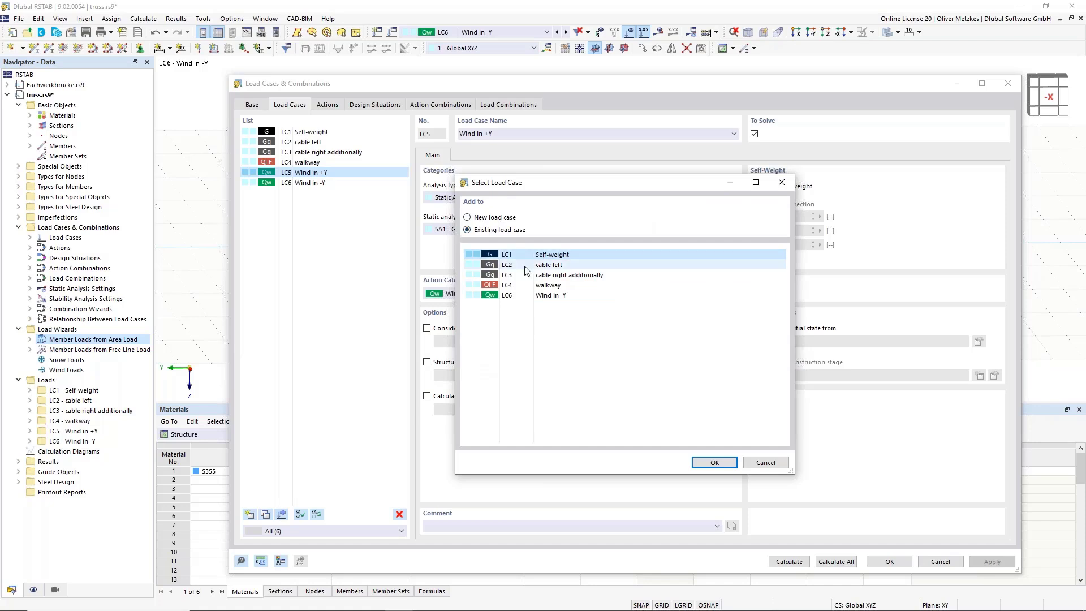
{"action": "left_click", "coordinate": [532, 295]}
{"action": "left_click", "coordinate": [712, 462]}
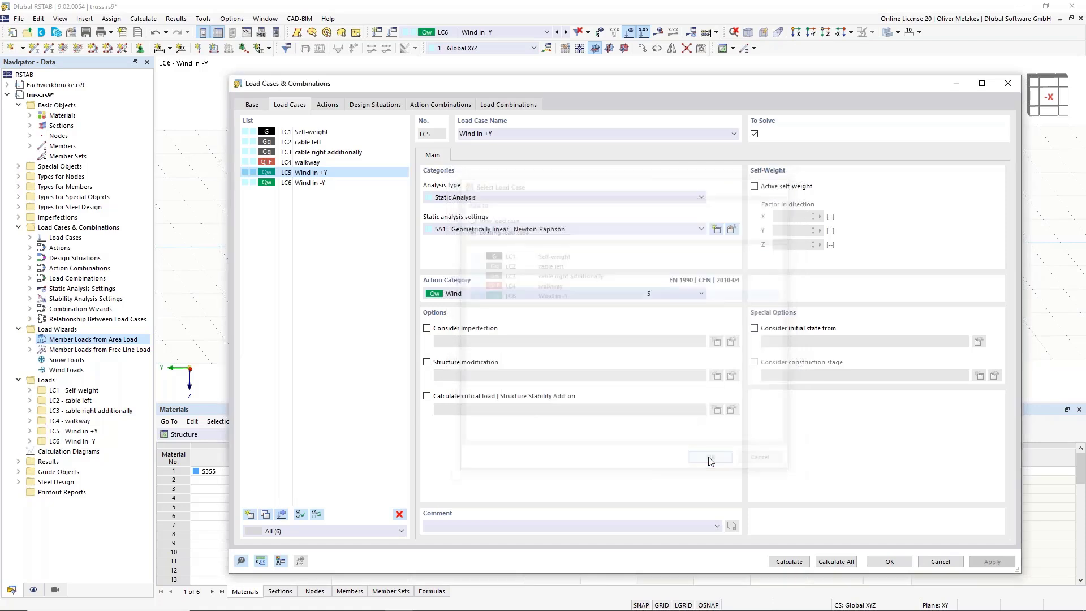
{"action": "left_click", "coordinate": [884, 560]}
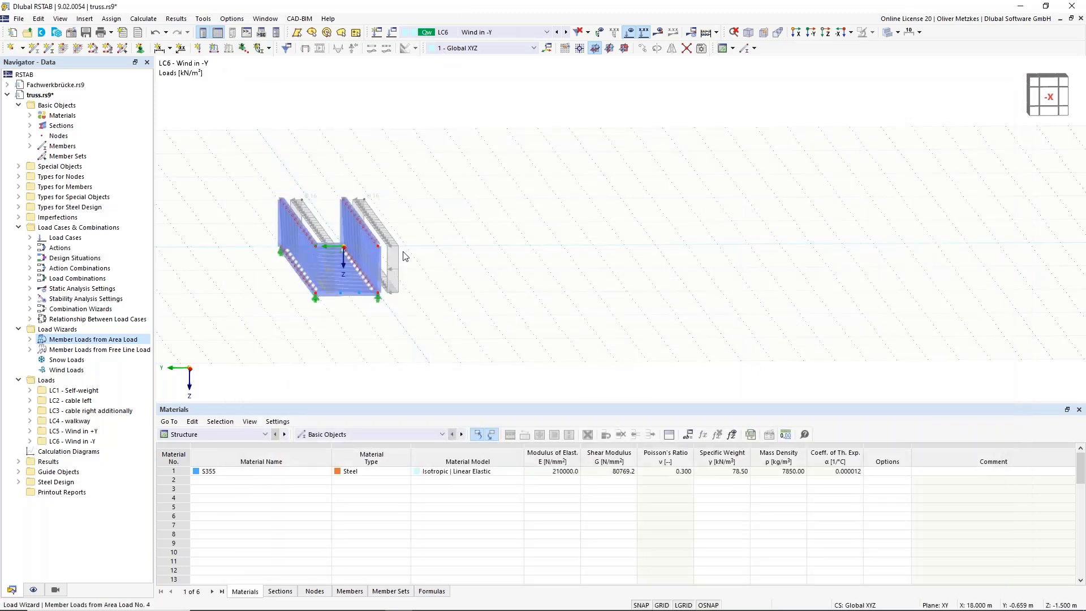
Step: Change the LC6 wind area load's magnitude formula to -qp*cf*phi and accept the edited load wizard
{"action": "double_click", "coordinate": [397, 251]}
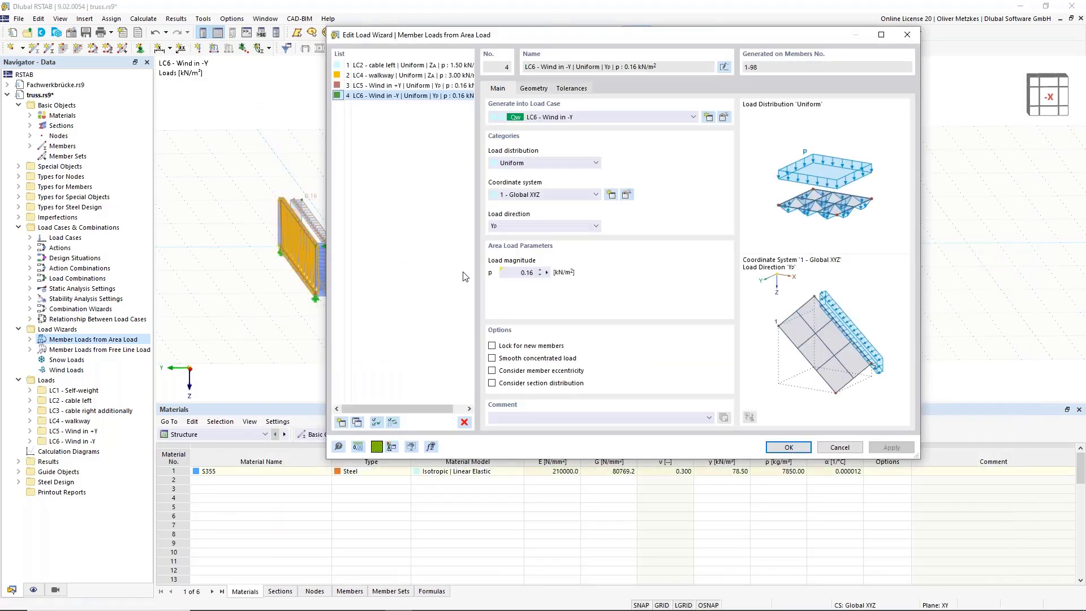
{"action": "left_click", "coordinate": [547, 273]}
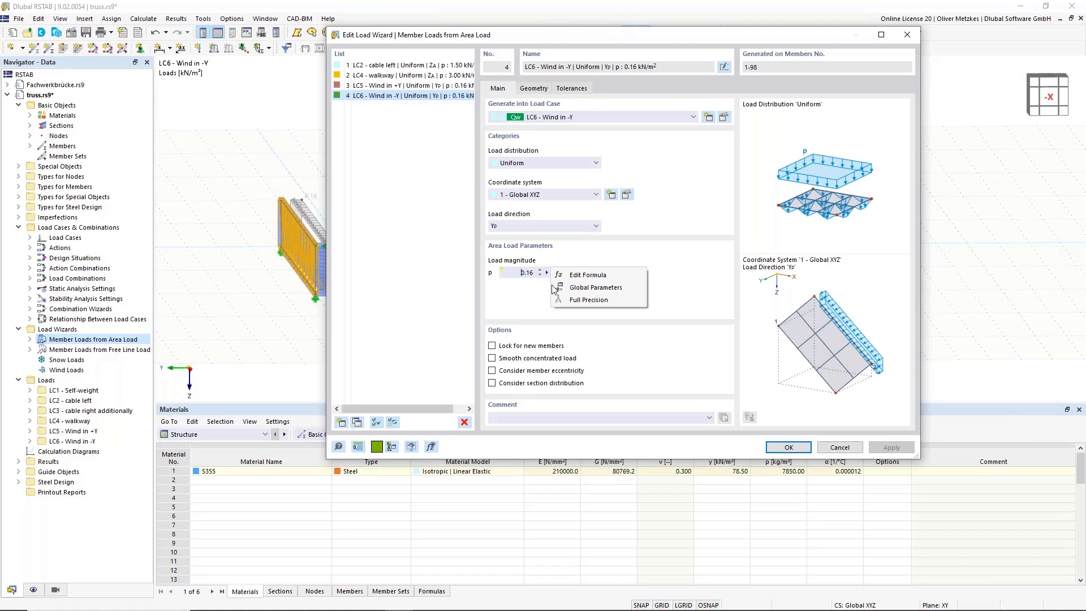
{"action": "left_click", "coordinate": [593, 277]}
{"action": "type", "text": "-qp*cf*phi"}
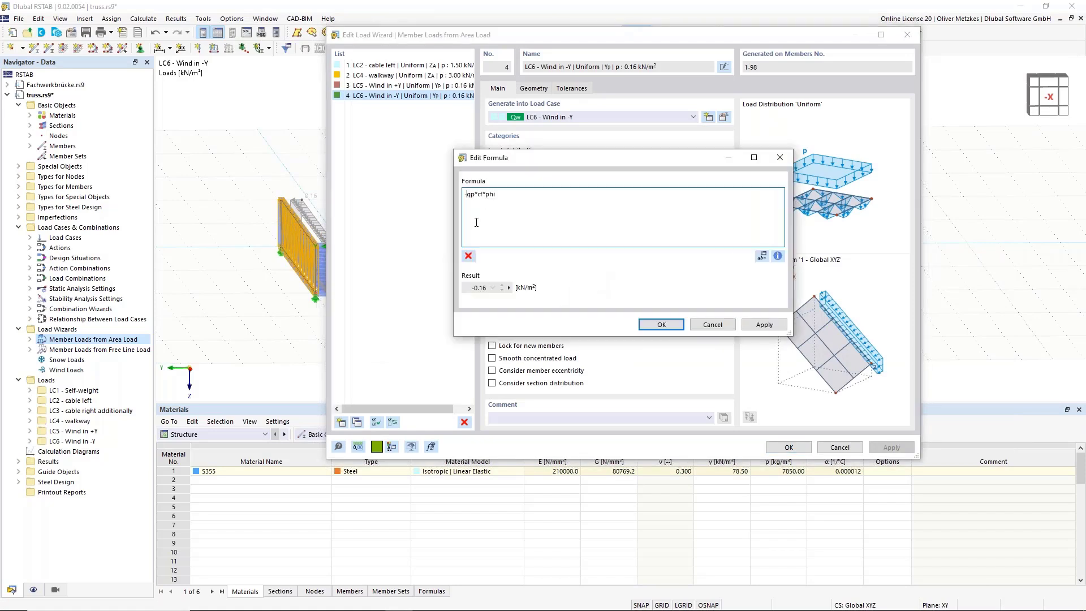
{"action": "left_click", "coordinate": [661, 324]}
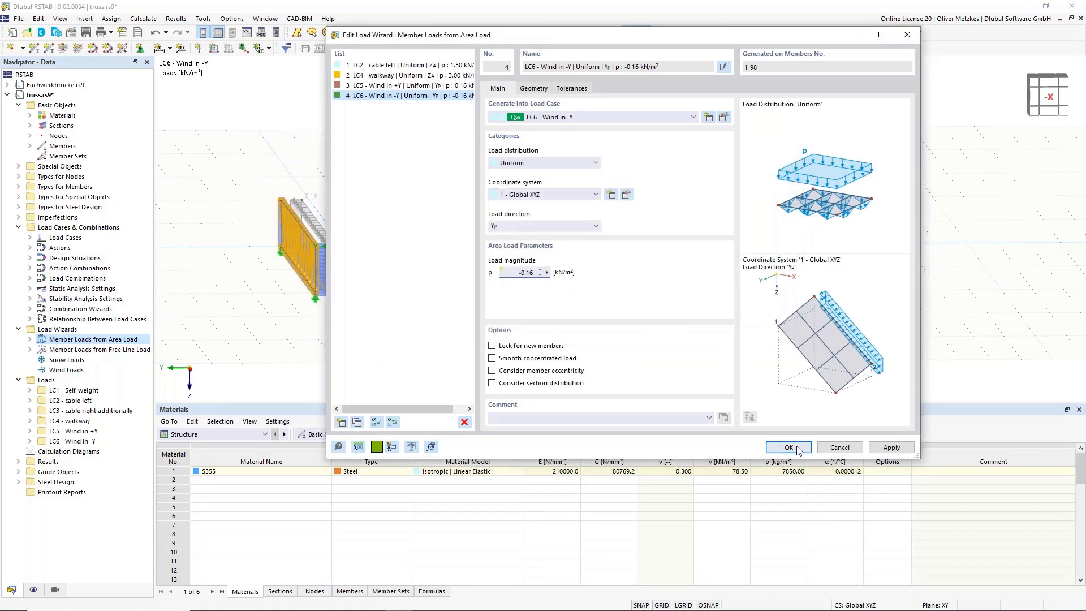
{"action": "key", "text": "Return"}
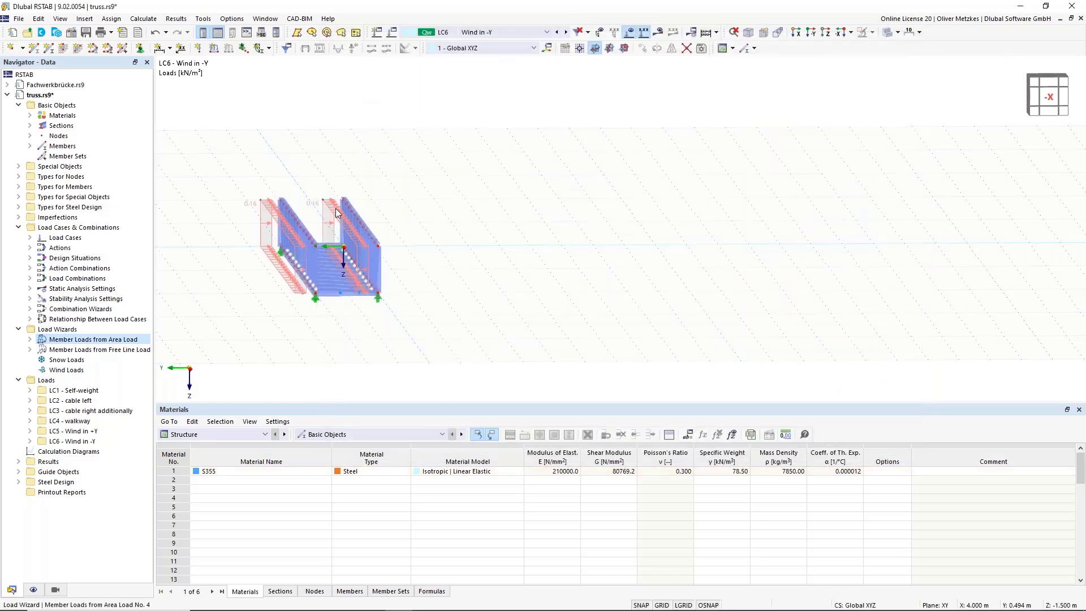
{"action": "mouse_move", "coordinate": [323, 212]}
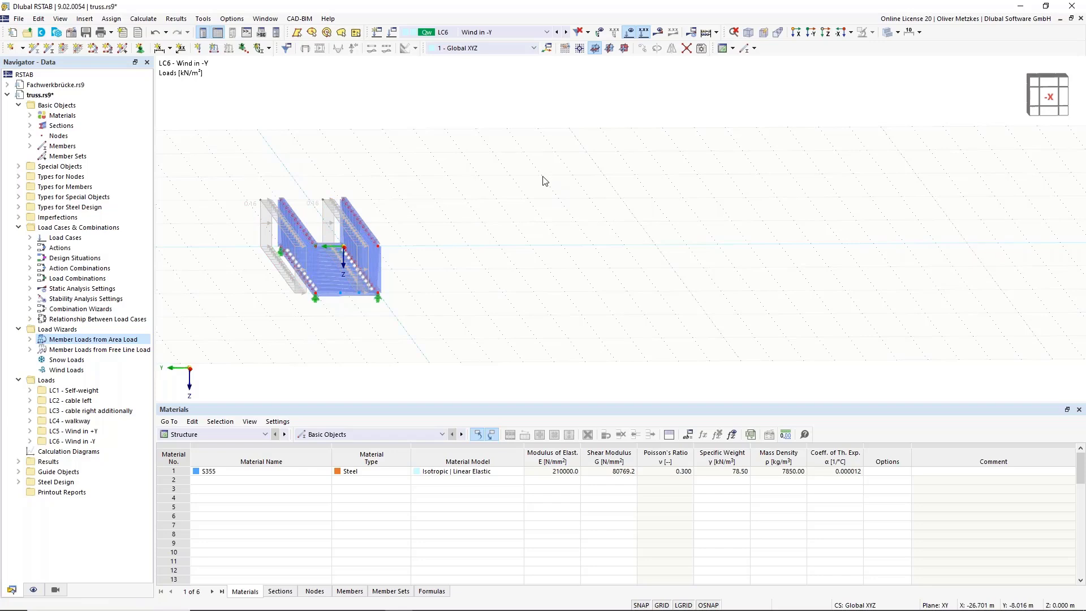
Step: Display load combination CO8 and view its combined loads on the bridge
{"action": "left_click", "coordinate": [488, 33]}
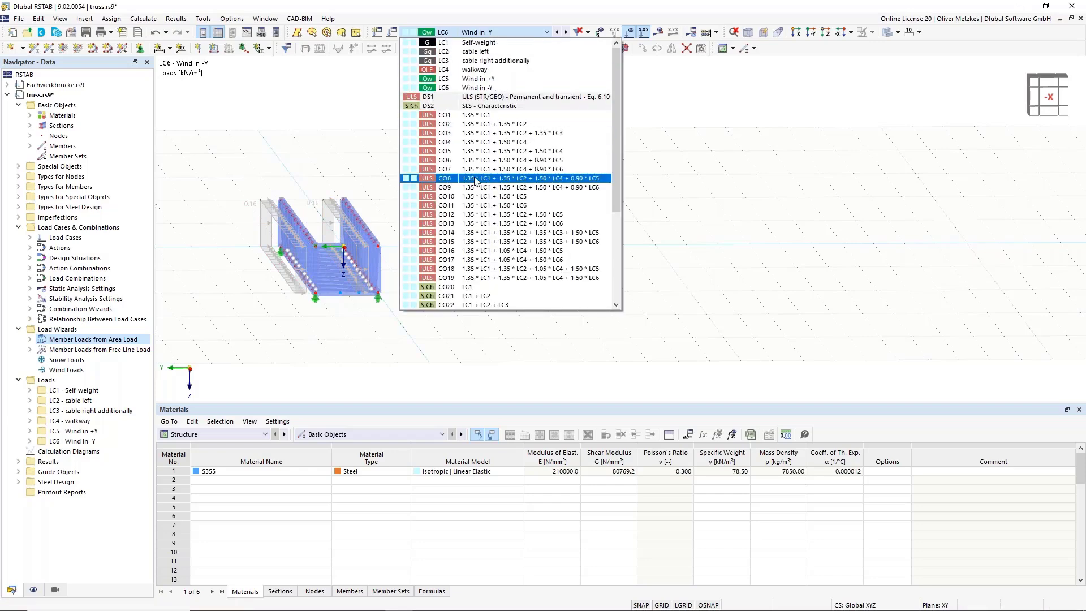
{"action": "left_click", "coordinate": [475, 178]}
{"action": "scroll", "coordinate": [329, 162], "scroll_direction": "up", "scroll_amount": 3}
{"action": "middle_click_drag", "start_coordinate": [461, 197], "coordinate": [491, 179], "text": "ctrl"}
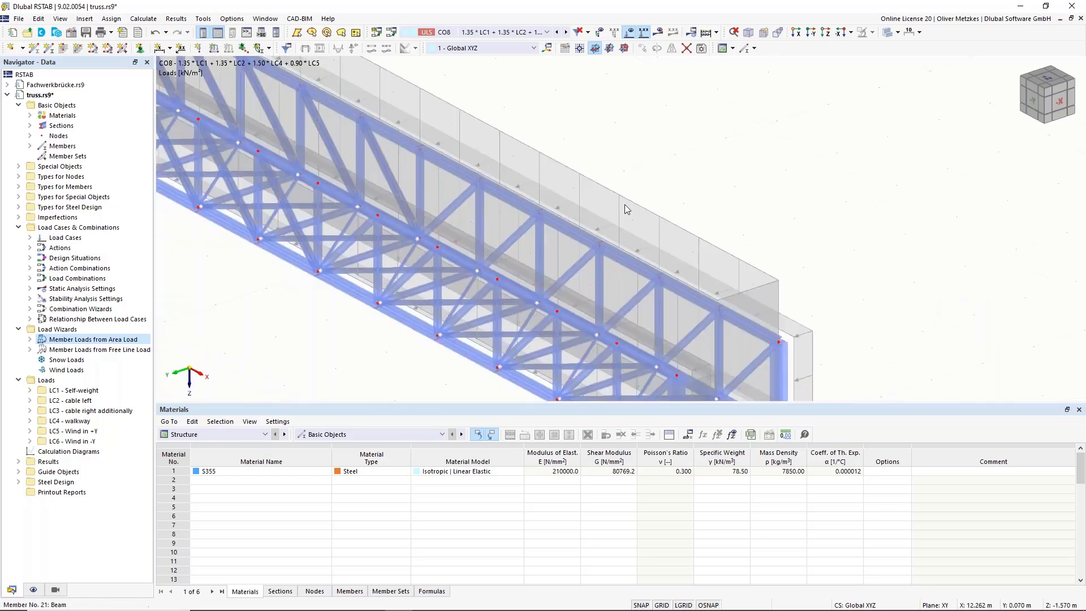
Step: Calculate the design situation DS1 ULS (STR/GEO) and view the global deformations over the whole bridge
{"action": "left_click", "coordinate": [497, 32]}
{"action": "left_click", "coordinate": [480, 101]}
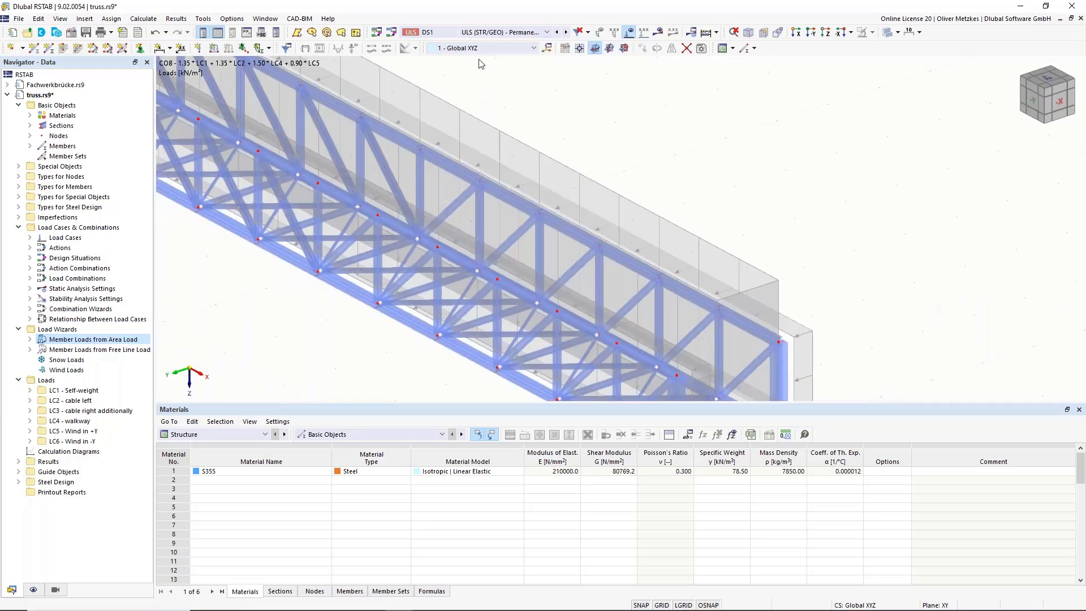
{"action": "left_click", "coordinate": [658, 32]}
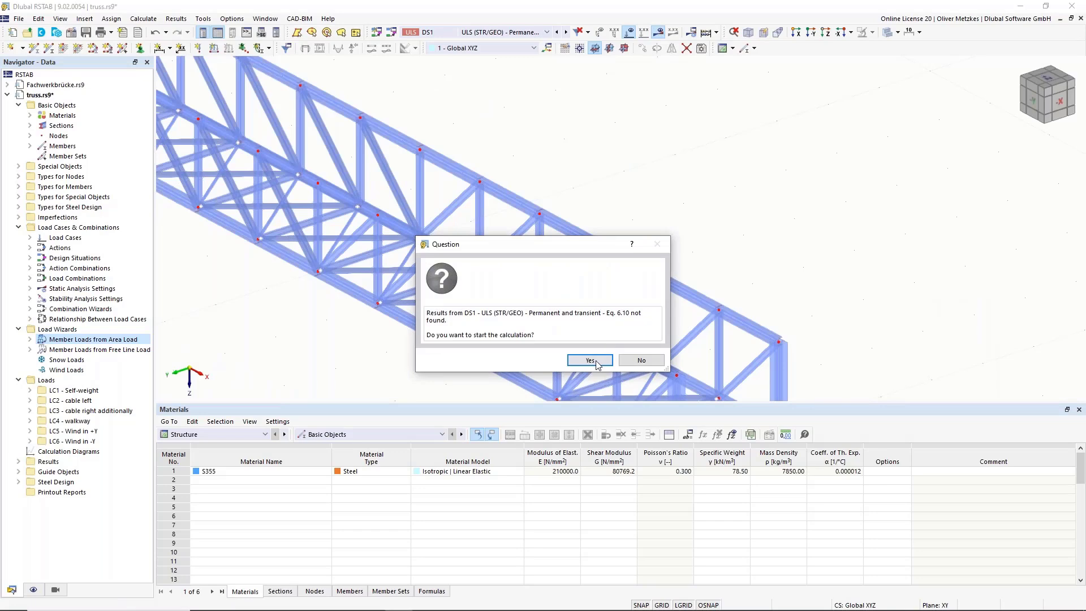
{"action": "left_click", "coordinate": [595, 360]}
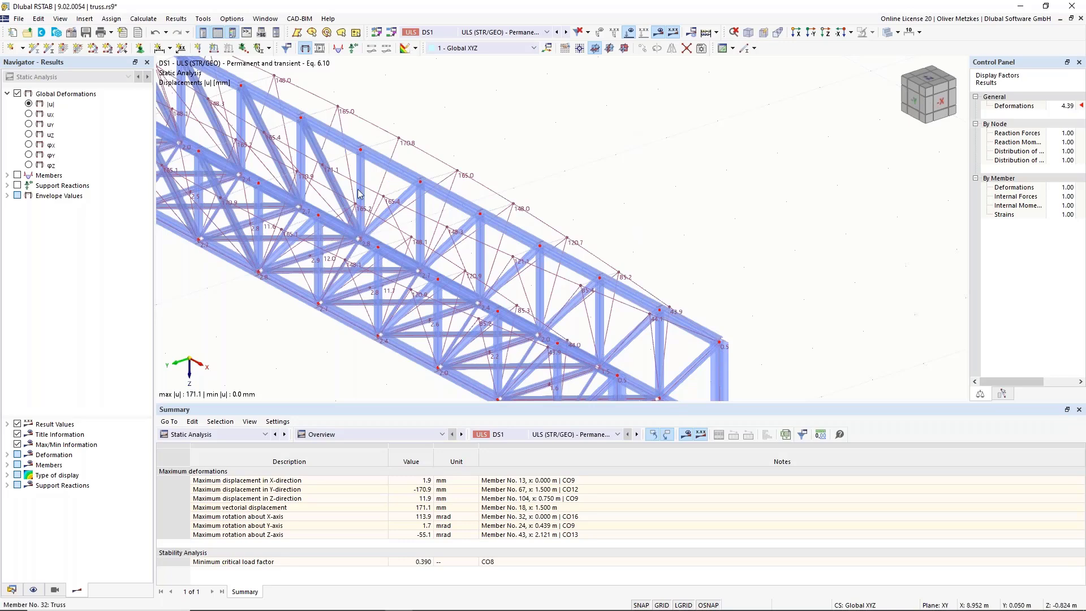
{"action": "scroll", "coordinate": [357, 194], "scroll_direction": "down", "scroll_amount": 3}
{"action": "middle_click_drag", "start_coordinate": [322, 274], "coordinate": [323, 252], "text": "ctrl"}
{"action": "middle_click_drag", "start_coordinate": [362, 127], "coordinate": [475, 171]}
{"action": "scroll", "coordinate": [245, 141], "scroll_direction": "up", "scroll_amount": 3}
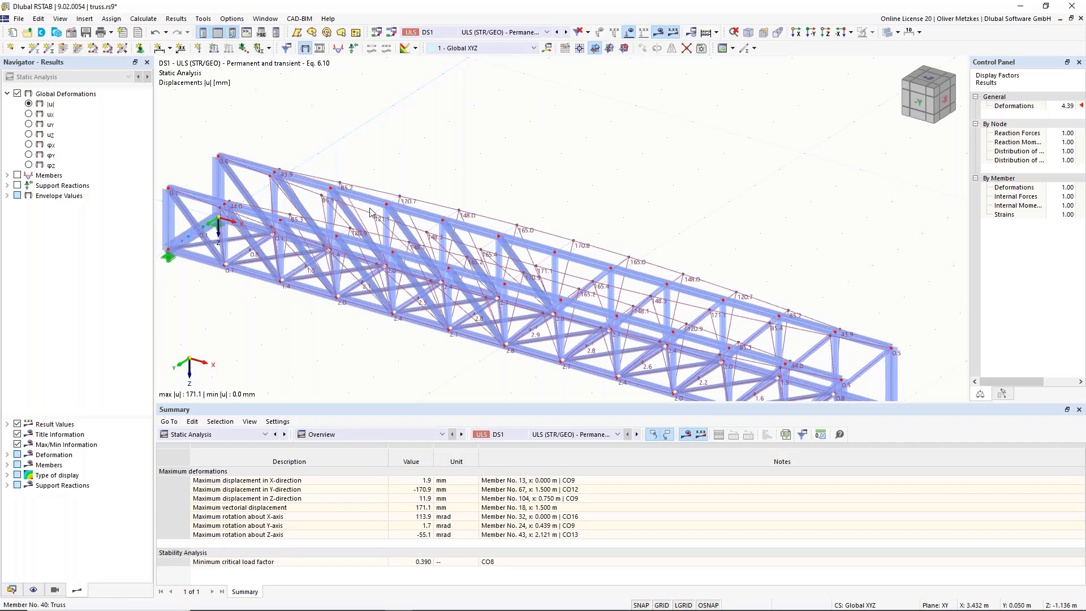
Step: Show the member axial forces N for DS1, expand the envelope value options and examine the diagrams in the -Y view
{"action": "left_click", "coordinate": [7, 176]}
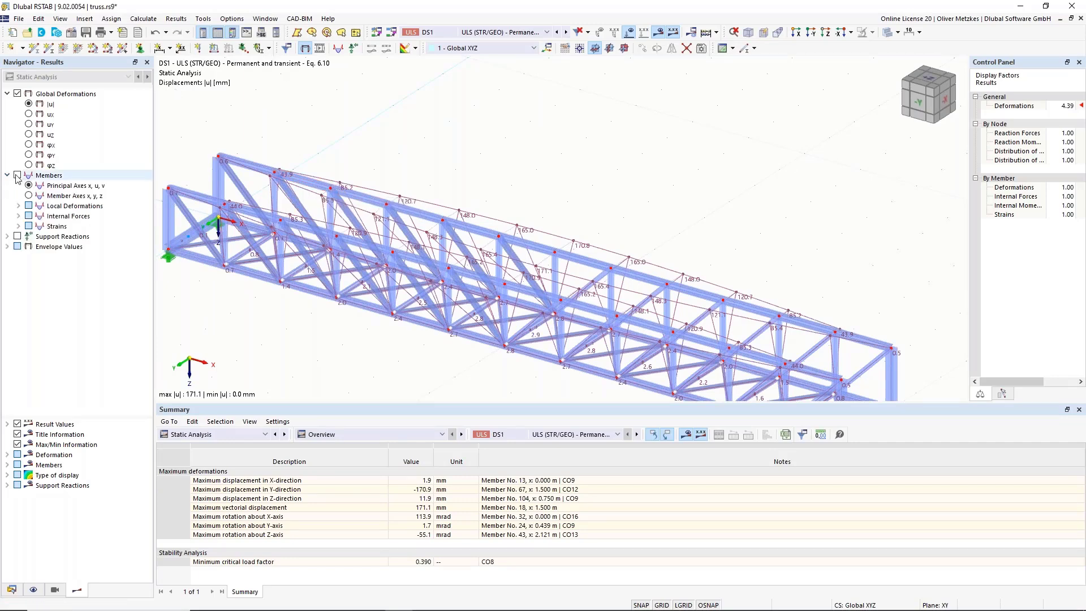
{"action": "left_click", "coordinate": [17, 175]}
{"action": "left_click", "coordinate": [19, 216]}
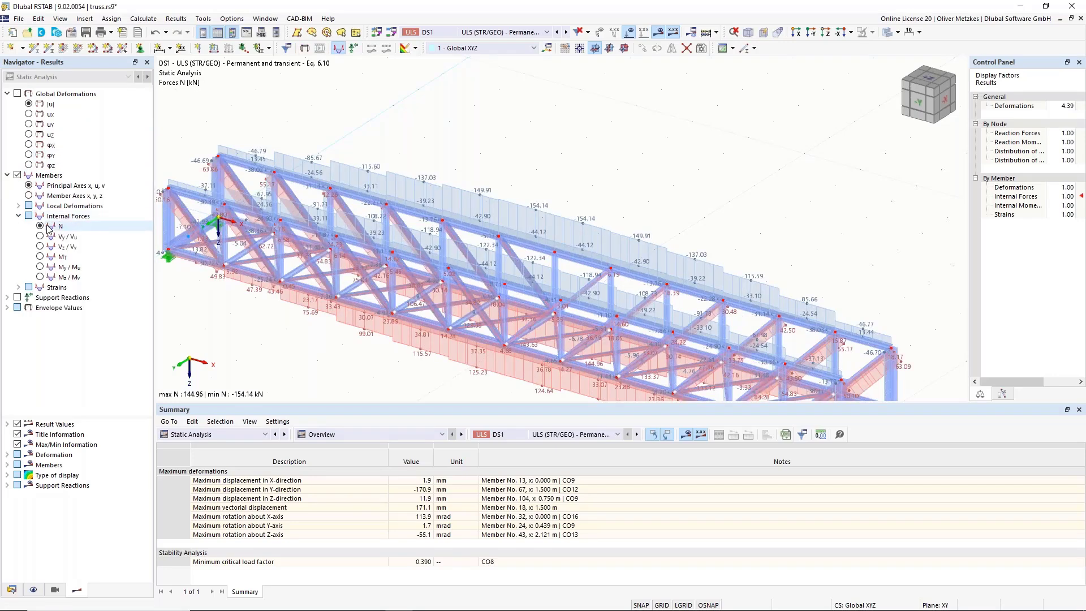
{"action": "left_click", "coordinate": [8, 308]}
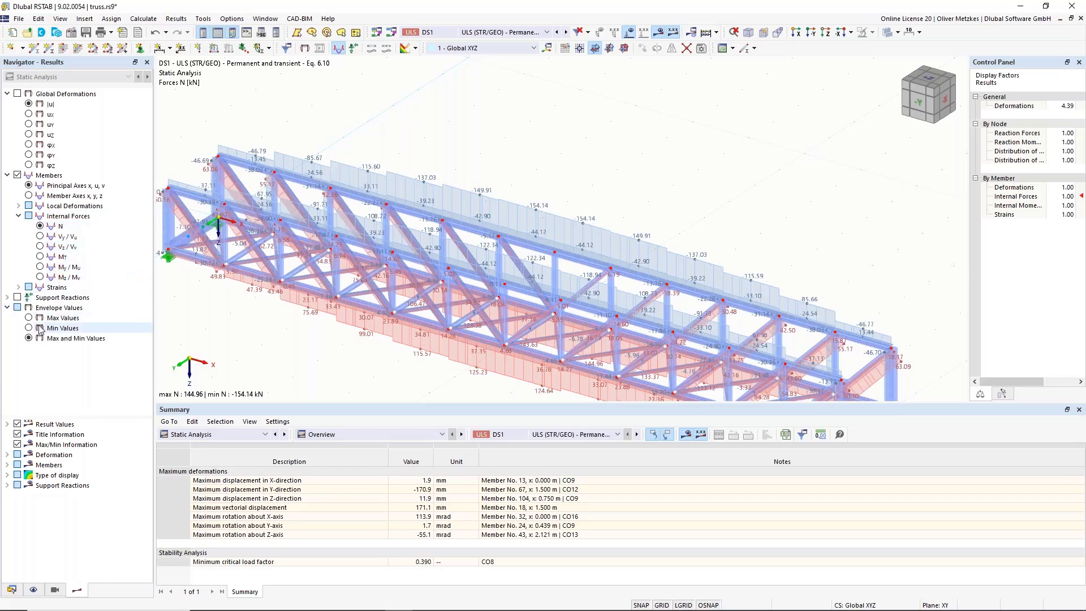
{"action": "scroll", "coordinate": [192, 288], "scroll_direction": "down", "scroll_amount": 1}
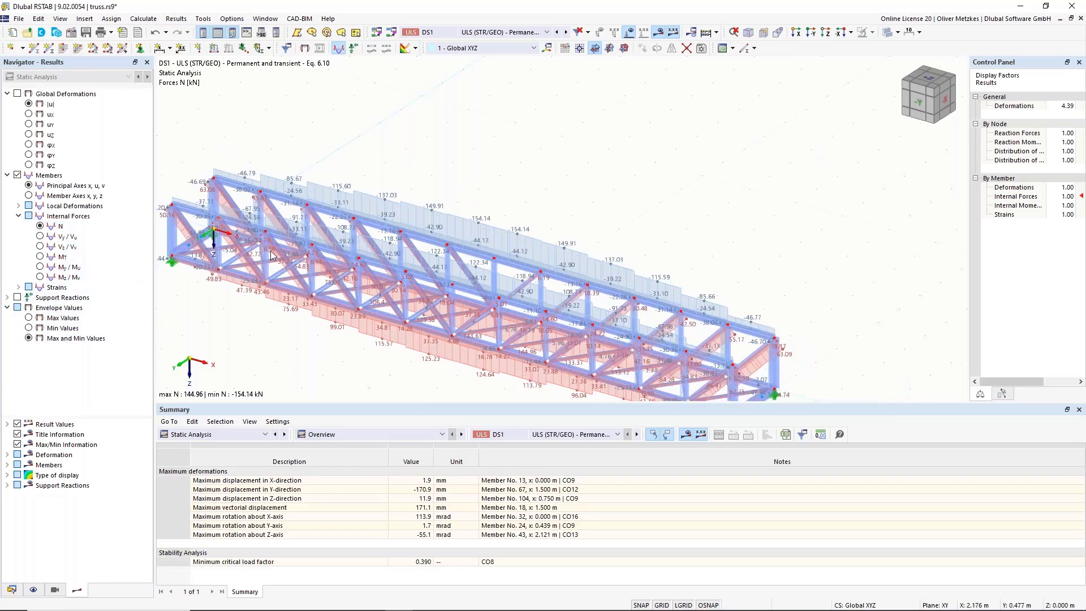
{"action": "scroll", "coordinate": [410, 243], "scroll_direction": "down", "scroll_amount": 1}
{"action": "scroll", "coordinate": [554, 177], "scroll_direction": "up", "scroll_amount": 1}
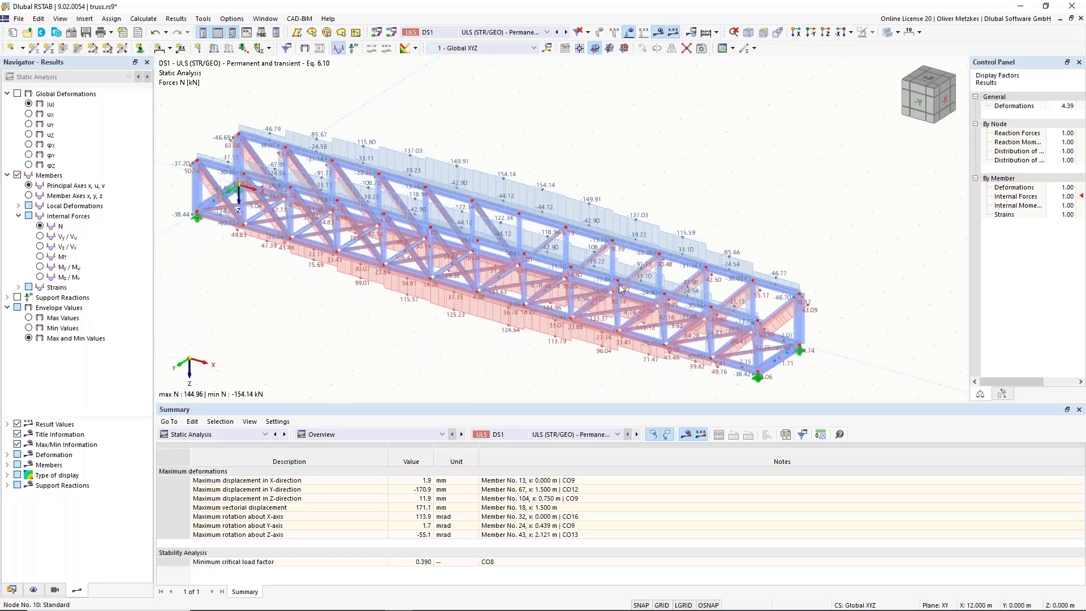
{"action": "middle_click_drag", "start_coordinate": [374, 347], "coordinate": [466, 284]}
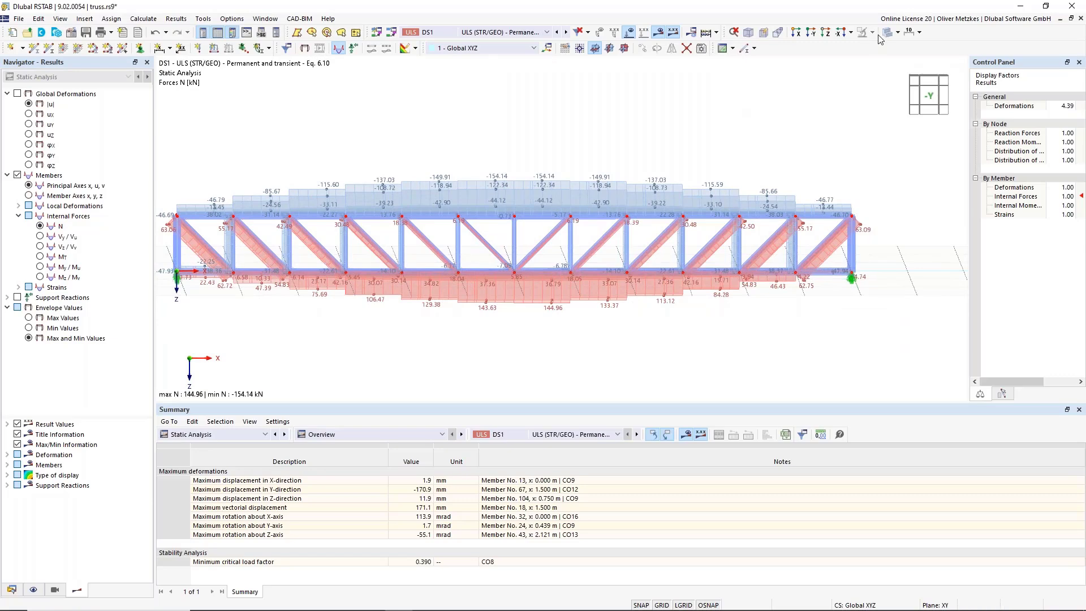
{"action": "middle_click_drag", "start_coordinate": [639, 114], "coordinate": [728, 117]}
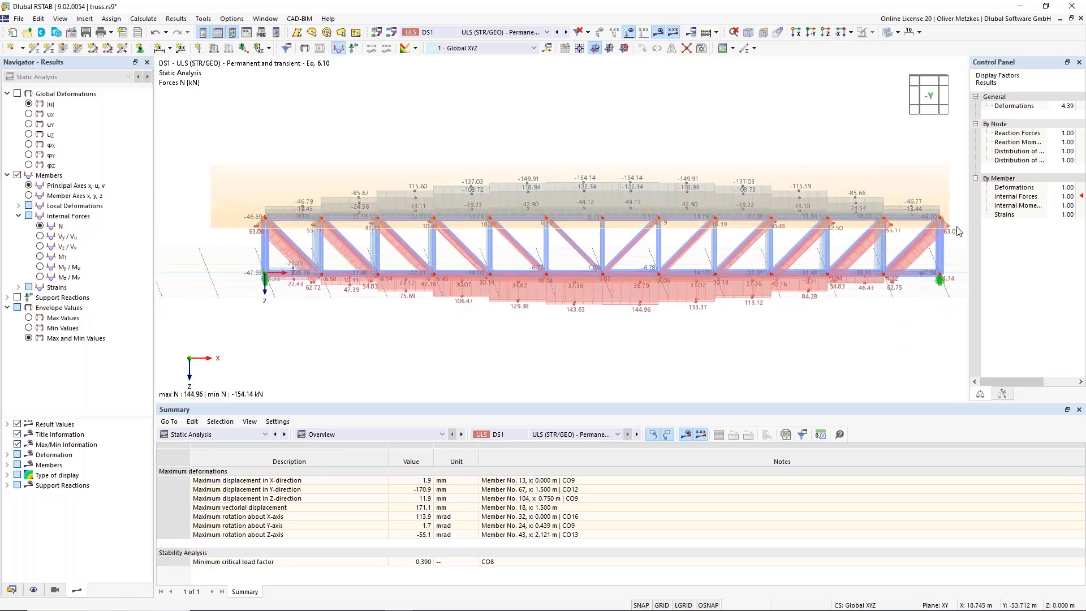
Step: Isolate the two top chords by visibility of selected and related objects and examine their axial force diagrams for DS1
{"action": "middle_click_drag", "start_coordinate": [631, 133], "coordinate": [568, 184], "text": "ctrl"}
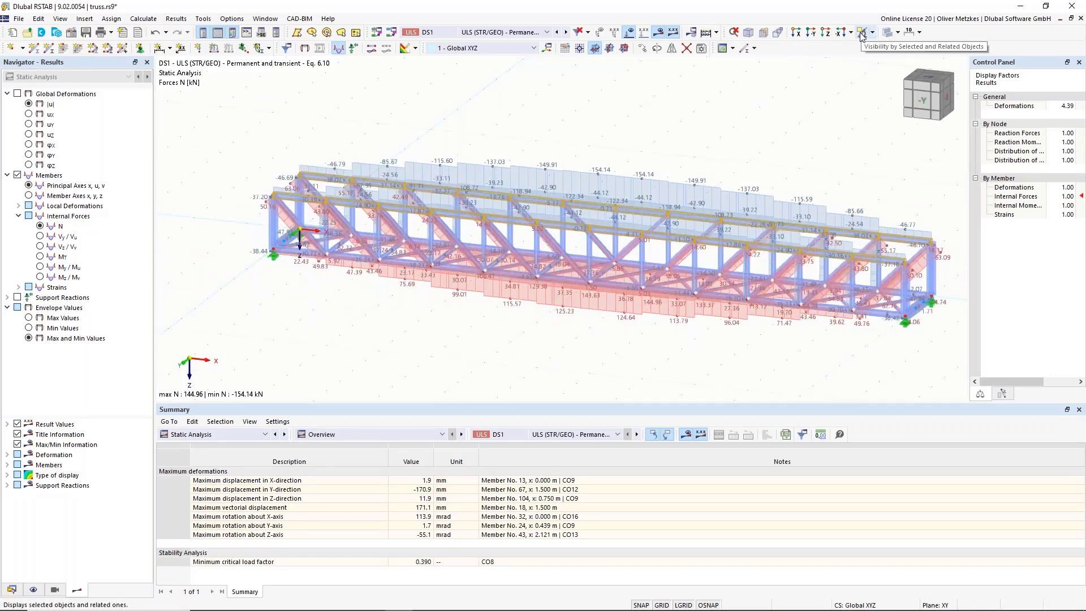
{"action": "left_click", "coordinate": [860, 34]}
{"action": "left_click", "coordinate": [775, 107]}
{"action": "middle_click_drag", "start_coordinate": [597, 154], "coordinate": [462, 177]}
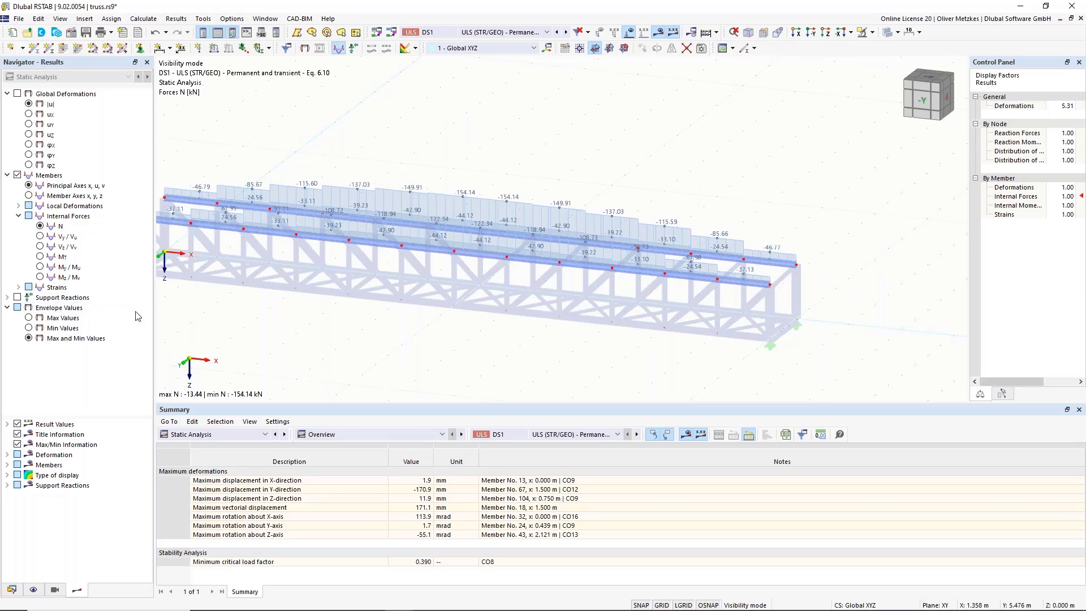
{"action": "middle_click_drag", "start_coordinate": [398, 287], "coordinate": [523, 259], "text": "ctrl"}
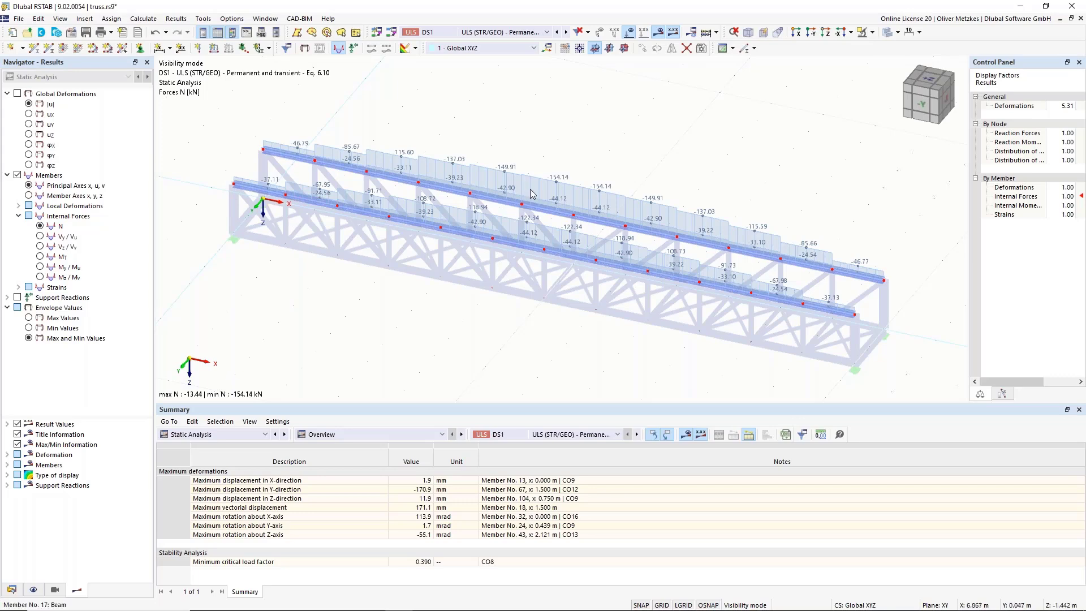
{"action": "scroll", "coordinate": [566, 190], "scroll_direction": "up", "scroll_amount": 4}
{"action": "scroll", "coordinate": [420, 169], "scroll_direction": "down", "scroll_amount": 4}
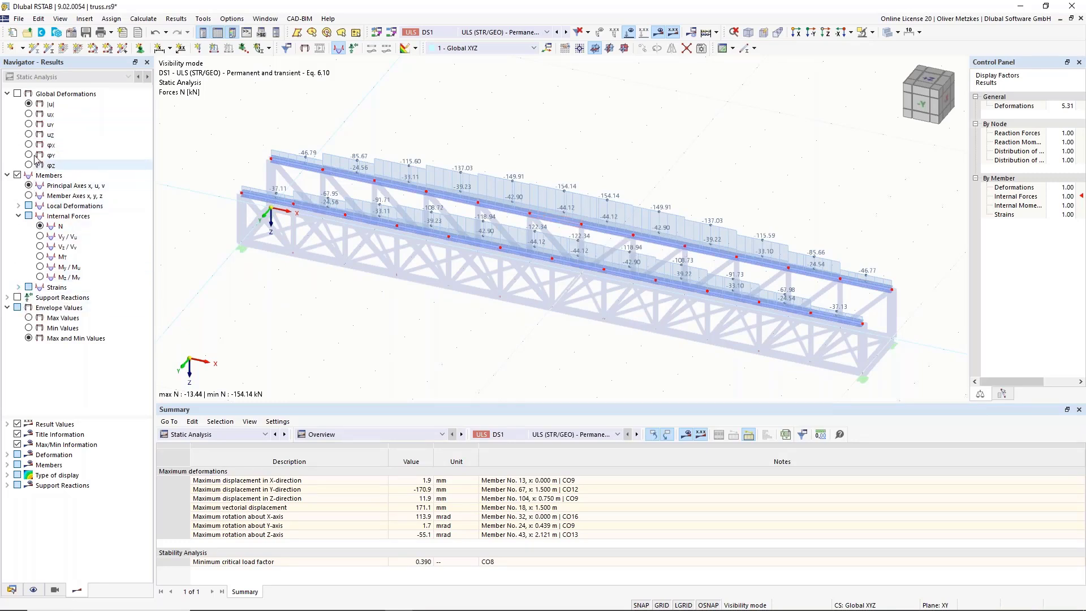
Step: Show the global deformations of the isolated top chords and check the minimum critical load factor with its governing load combination
{"action": "left_click", "coordinate": [18, 93]}
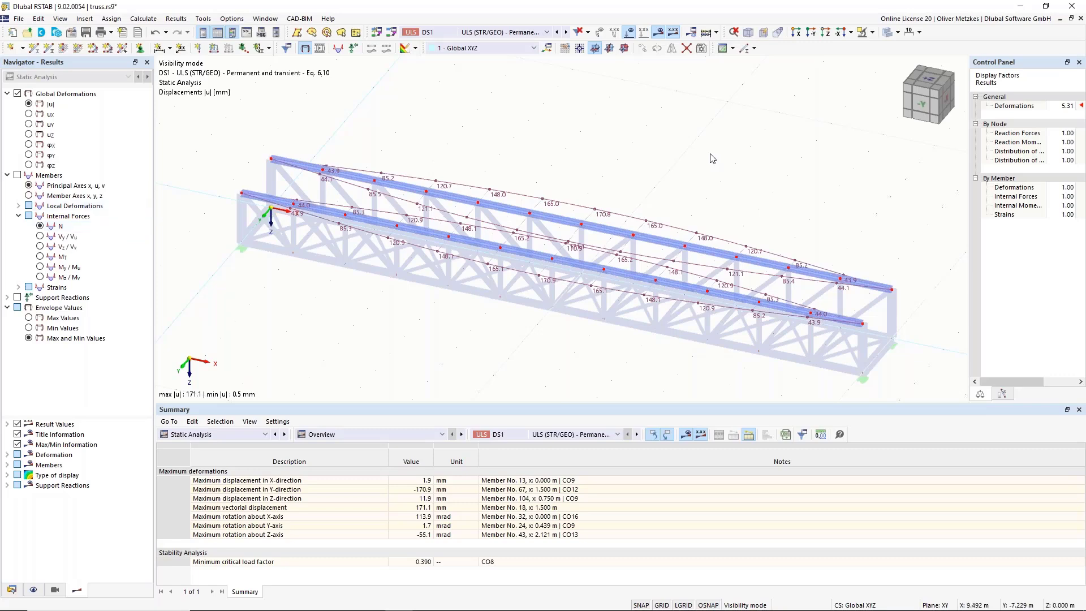
{"action": "middle_click_drag", "start_coordinate": [712, 159], "coordinate": [461, 141], "text": "ctrl"}
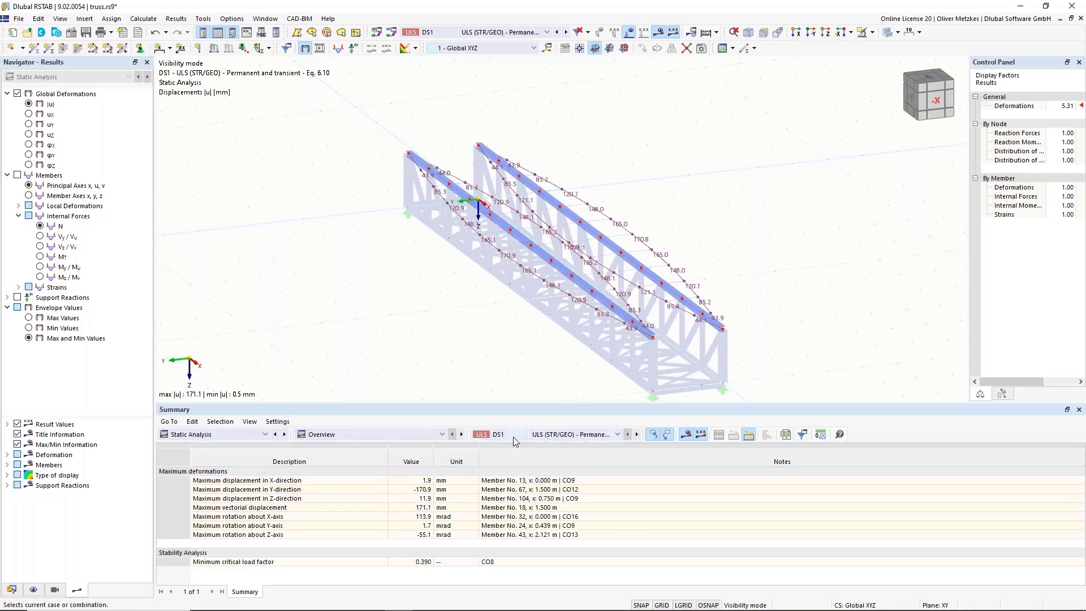
{"action": "left_click", "coordinate": [368, 562]}
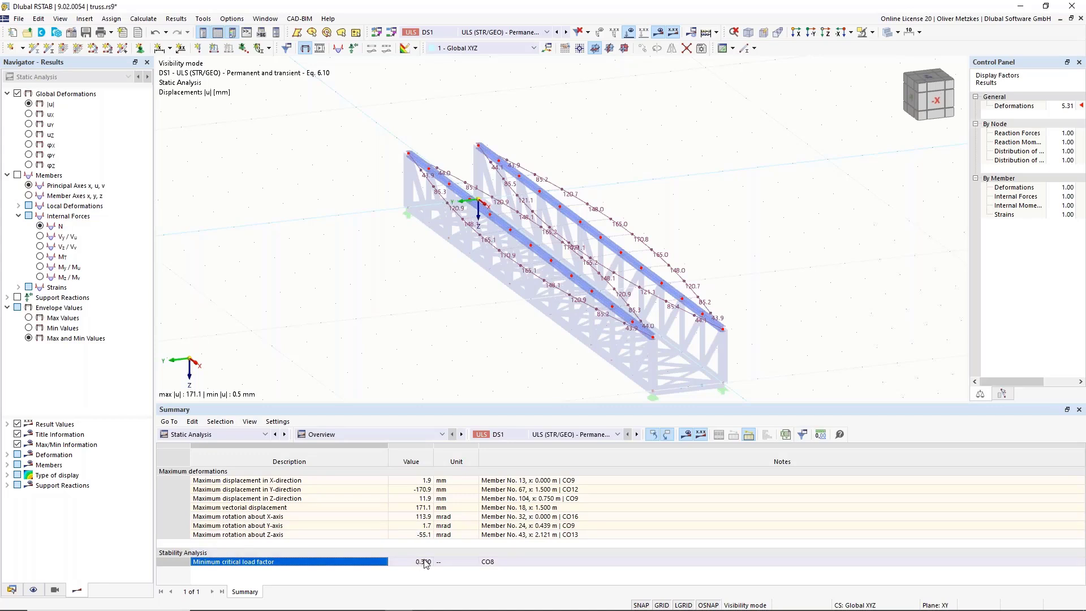
{"action": "left_click", "coordinate": [496, 564]}
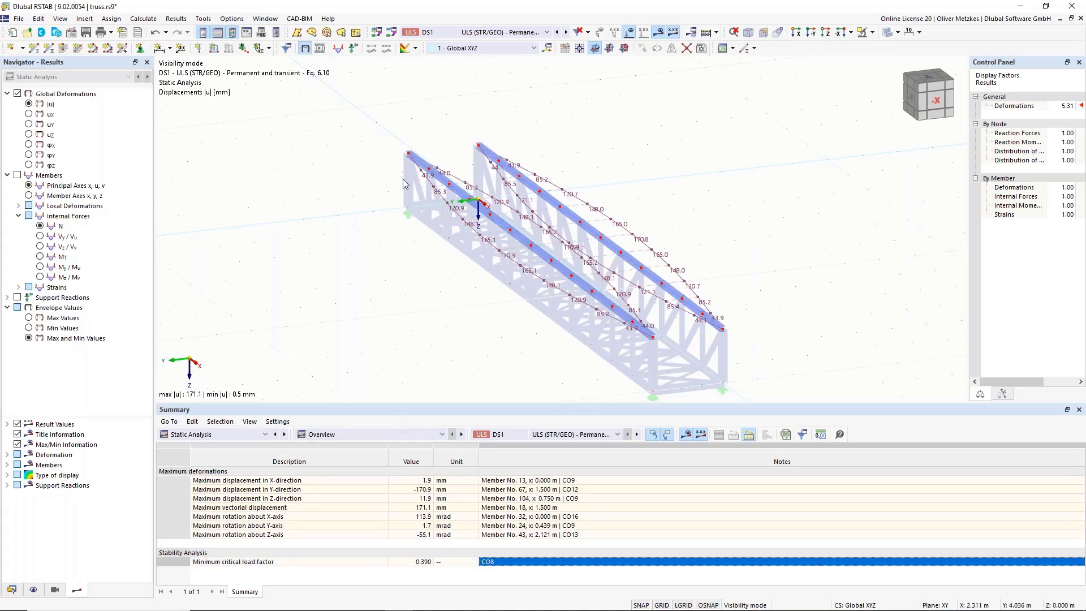
Step: Display the CO8 results on the whole bridge, with visibility mode cancelled and the loads hidden
{"action": "left_click", "coordinate": [478, 32]}
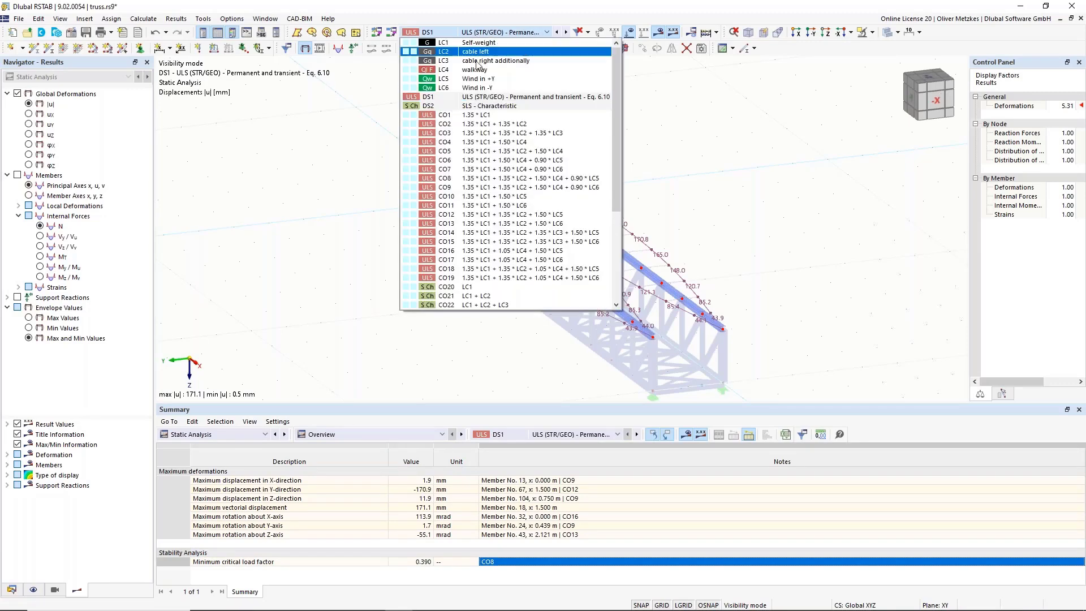
{"action": "left_click", "coordinate": [477, 178]}
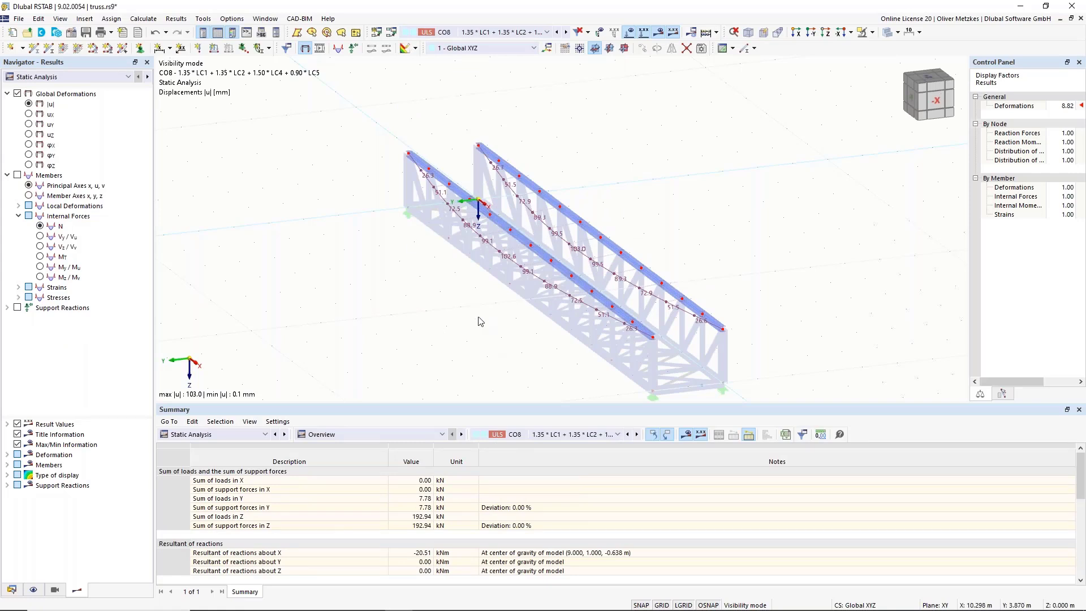
{"action": "left_click", "coordinate": [872, 32]}
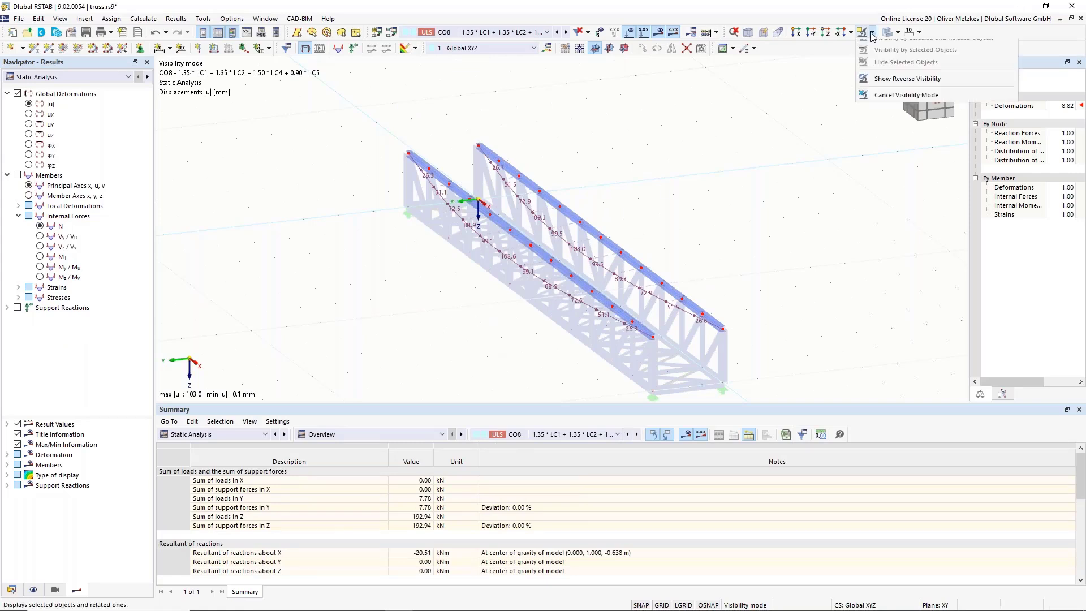
{"action": "left_click", "coordinate": [906, 105]}
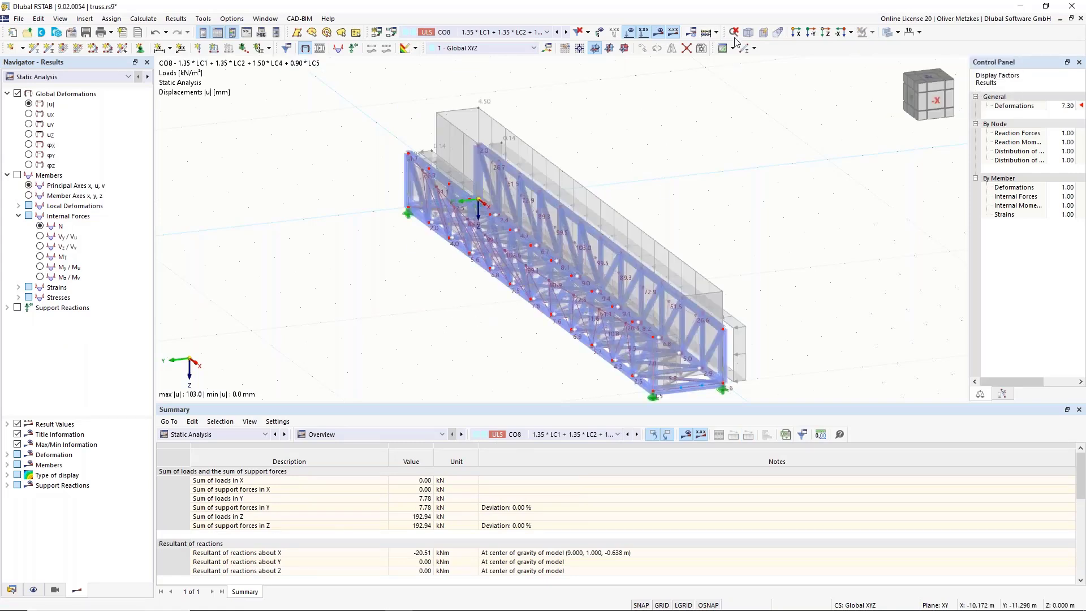
{"action": "left_click", "coordinate": [629, 33]}
{"action": "middle_click_drag", "start_coordinate": [461, 335], "coordinate": [437, 328]}
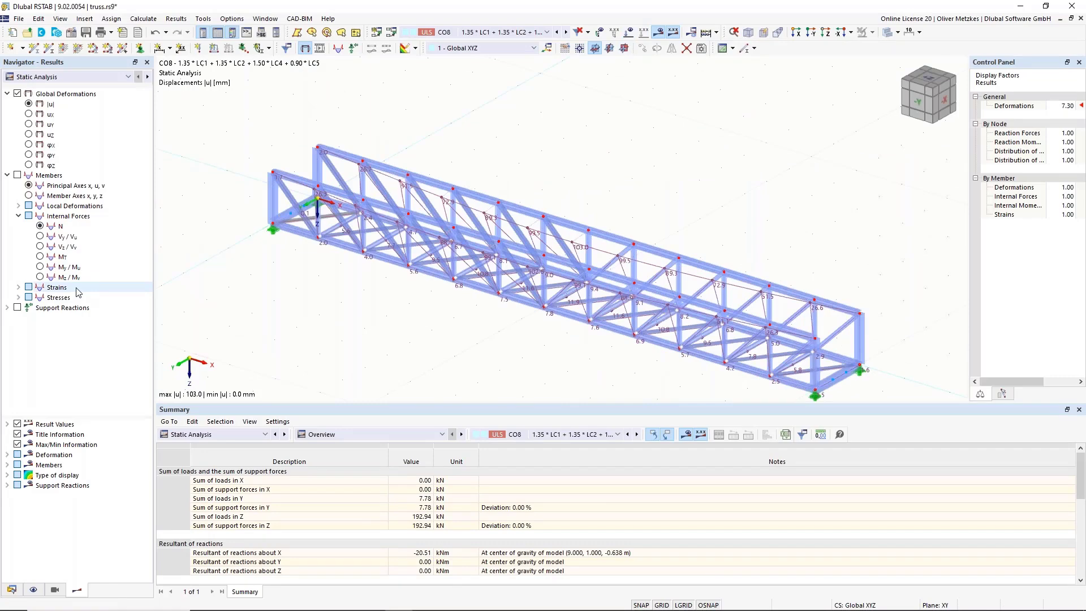
Step: Set the member deformation display to Section Colored and examine the CO8 displacements of the chords, verticals and diagonals
{"action": "left_click", "coordinate": [8, 454]}
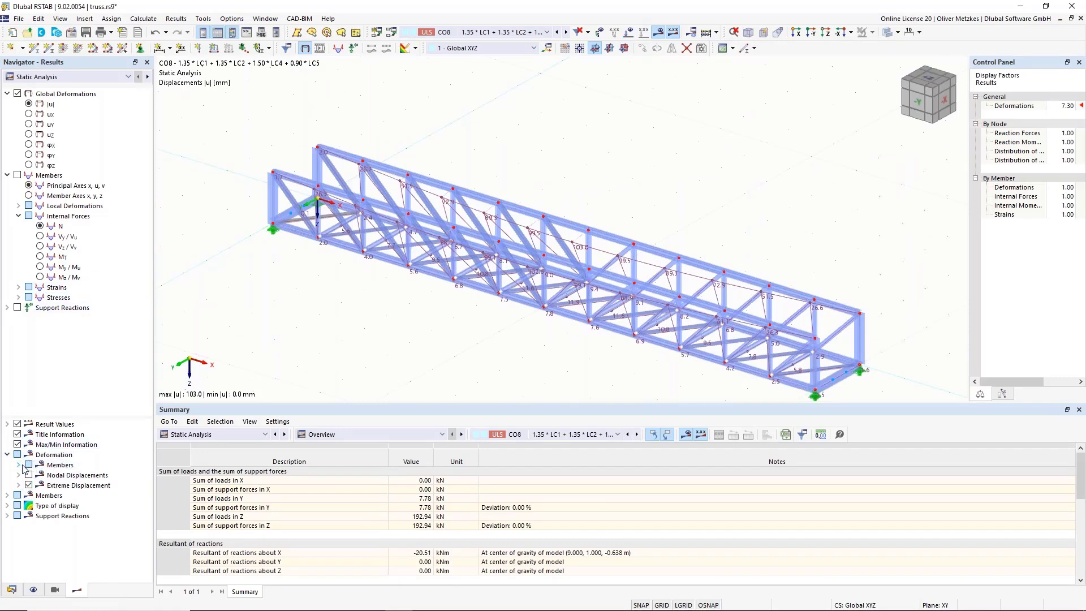
{"action": "left_click", "coordinate": [19, 464]}
{"action": "left_click", "coordinate": [79, 496]}
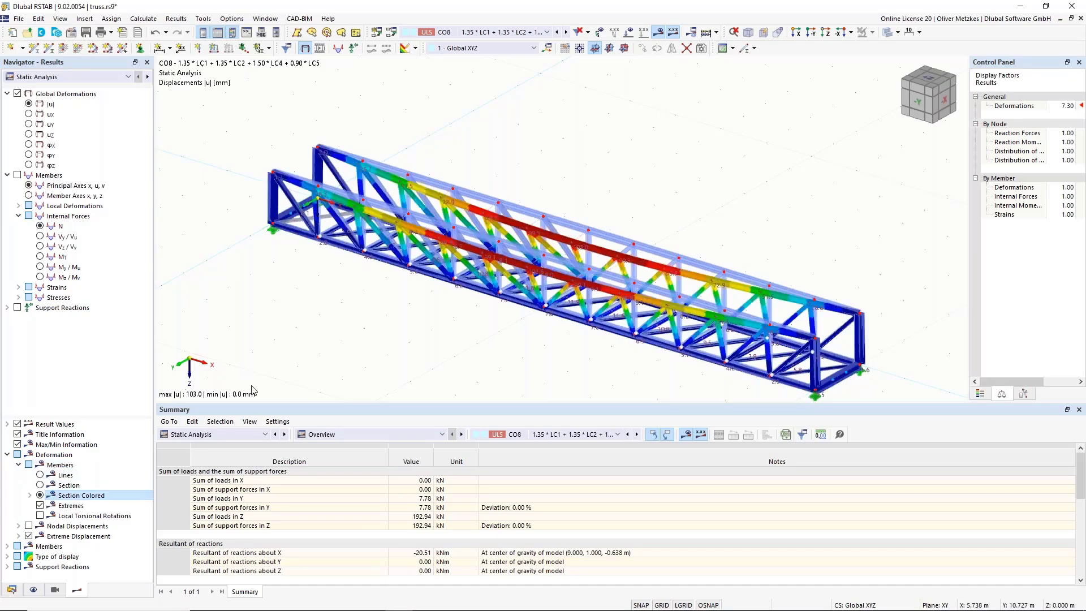
{"action": "middle_click_drag", "start_coordinate": [628, 367], "coordinate": [531, 321], "text": "ctrl"}
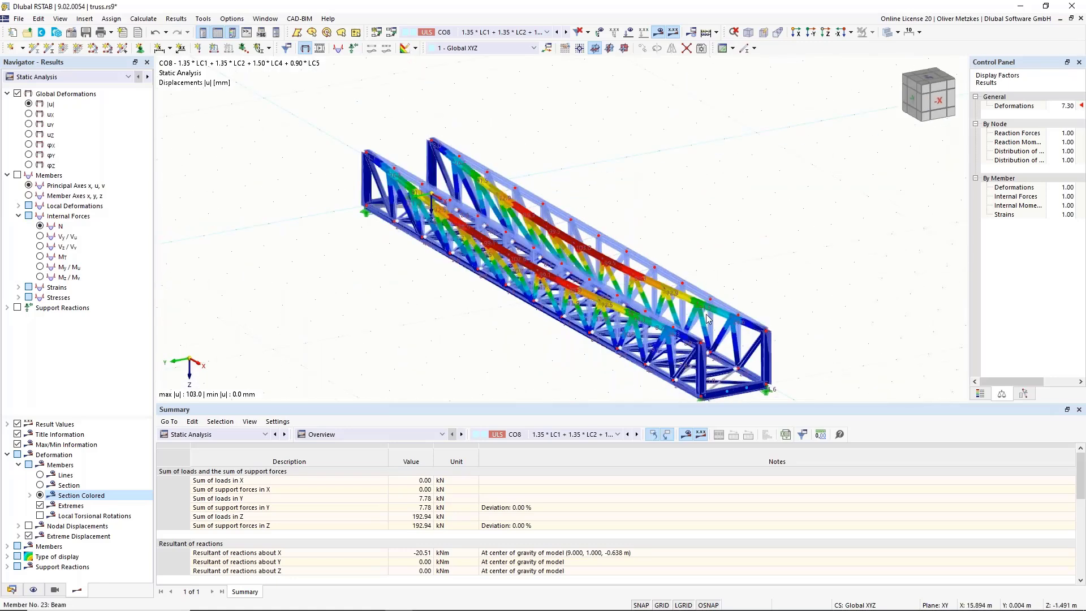
{"action": "mouse_move", "coordinate": [707, 318]}
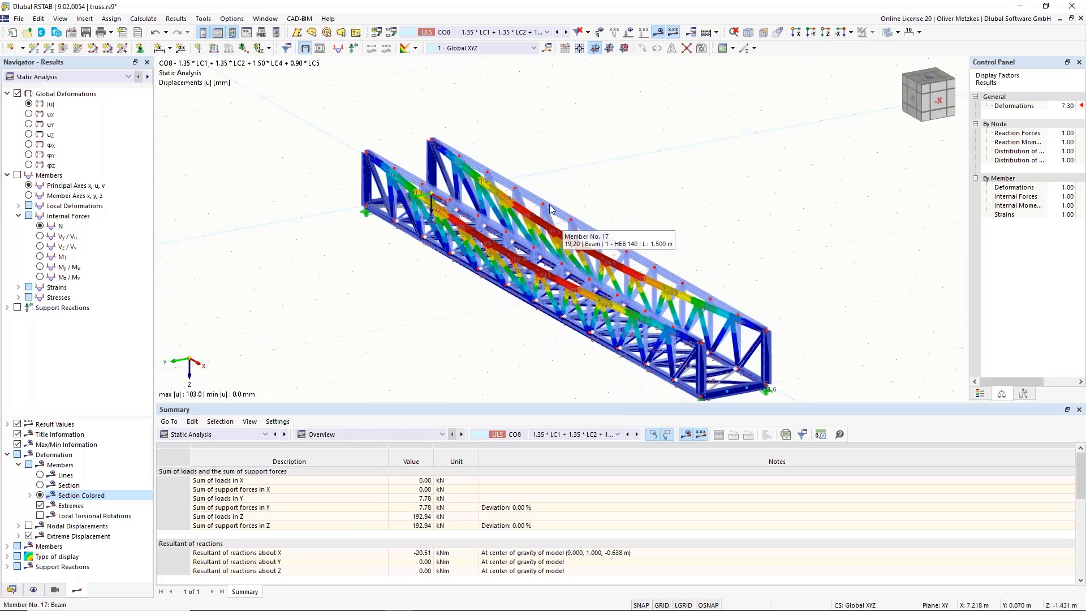
{"action": "mouse_move", "coordinate": [744, 347]}
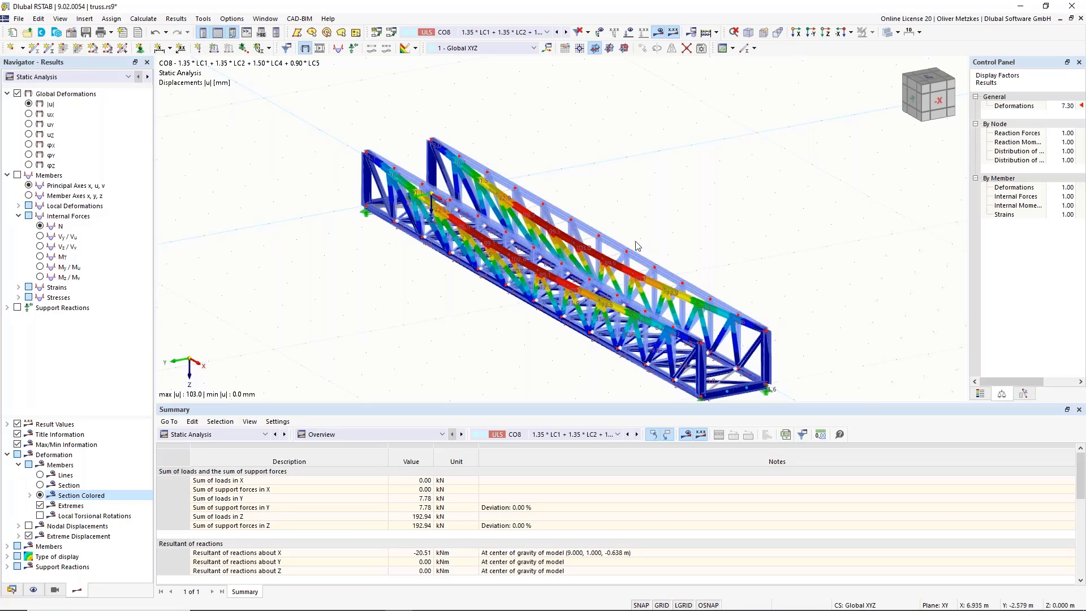
{"action": "mouse_move", "coordinate": [443, 175]}
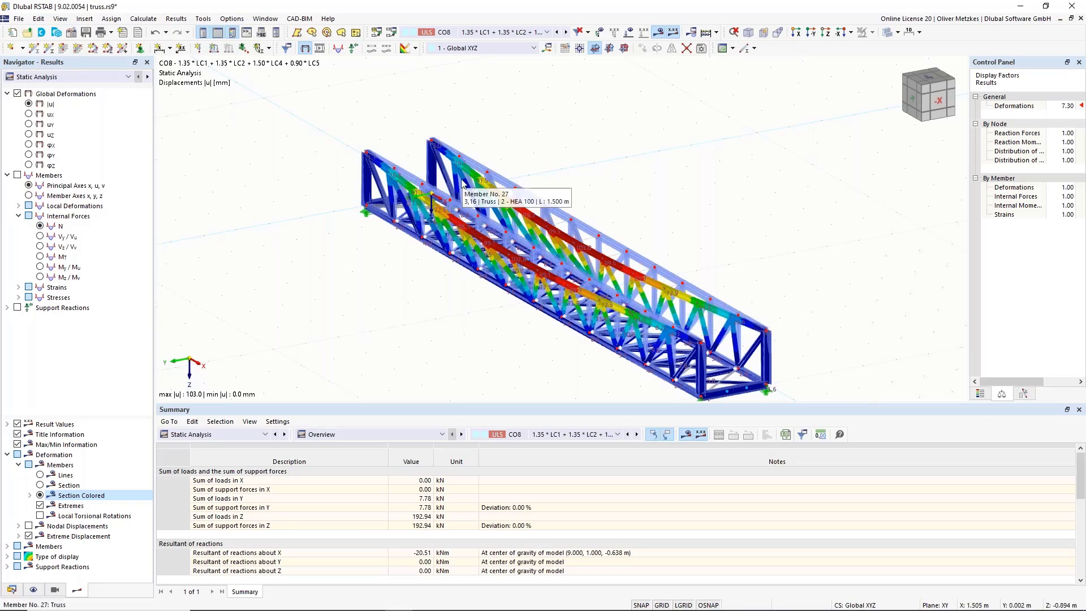
{"action": "mouse_move", "coordinate": [524, 188]}
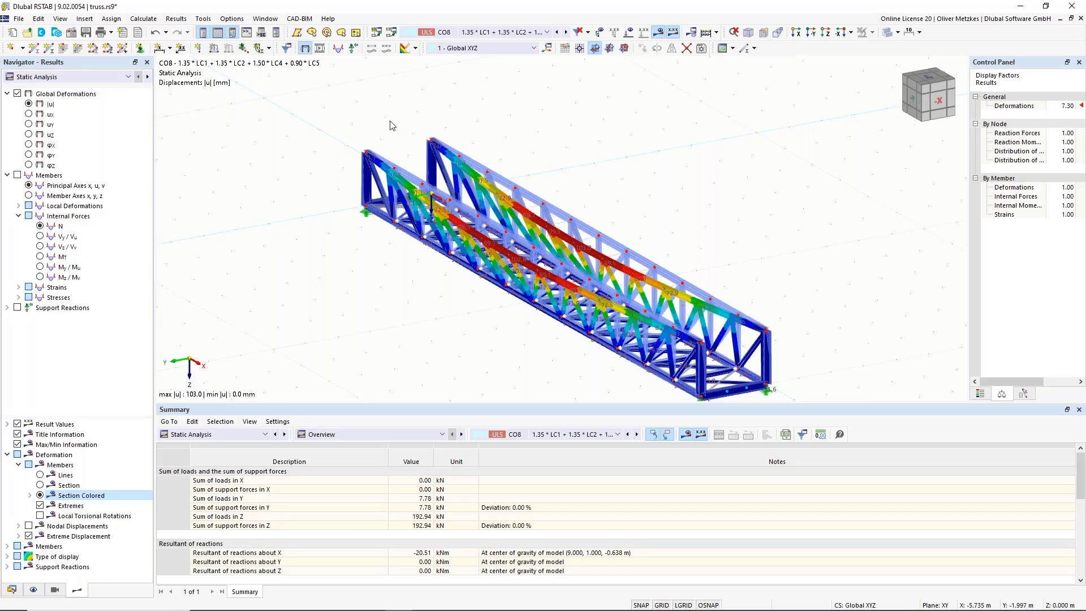
Step: Switch the CO8 results to Stability Analysis and examine mode shape 1 of the bridge
{"action": "left_click", "coordinate": [122, 76]}
{"action": "left_click", "coordinate": [84, 95]}
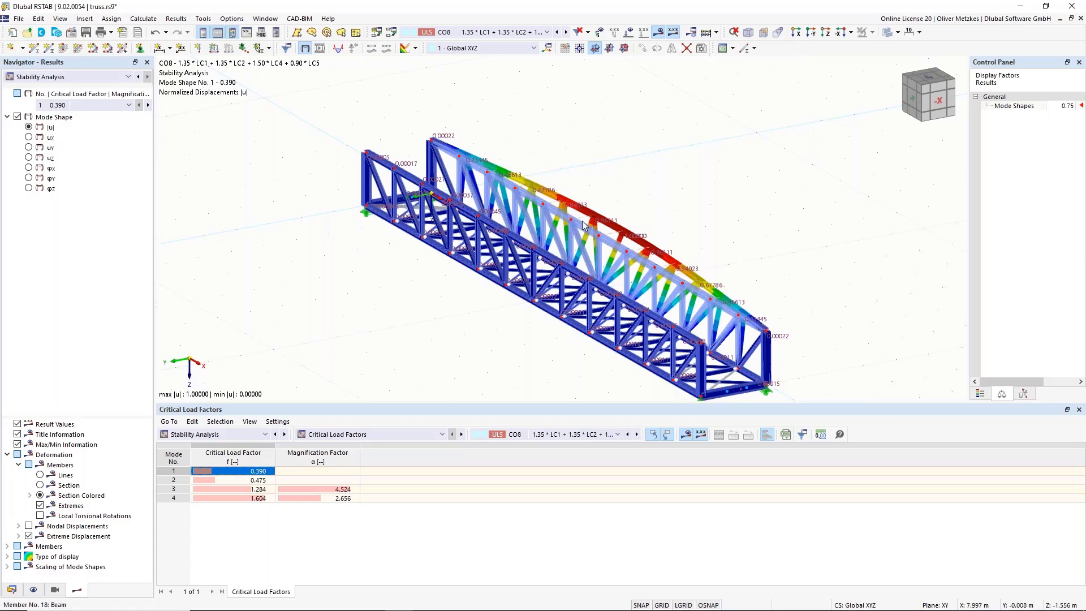
{"action": "mouse_move", "coordinate": [583, 225]}
{"action": "middle_click_drag", "start_coordinate": [410, 323], "coordinate": [540, 317], "text": "ctrl"}
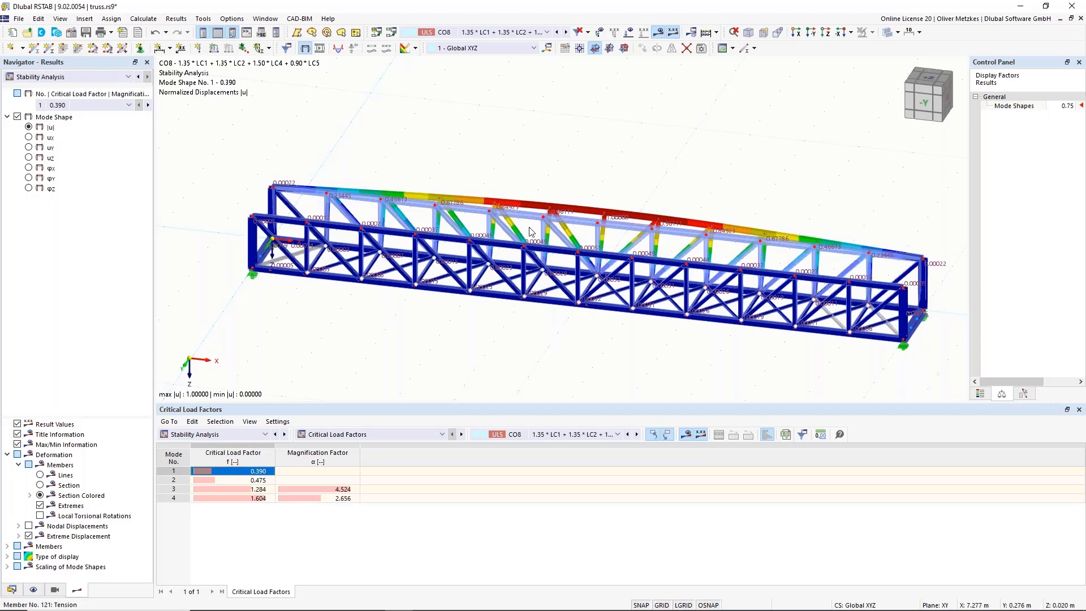
Step: Select the vertical at midspan in both trusses and change their member type to Beam
{"action": "scroll", "coordinate": [566, 292], "scroll_direction": "up", "scroll_amount": 3}
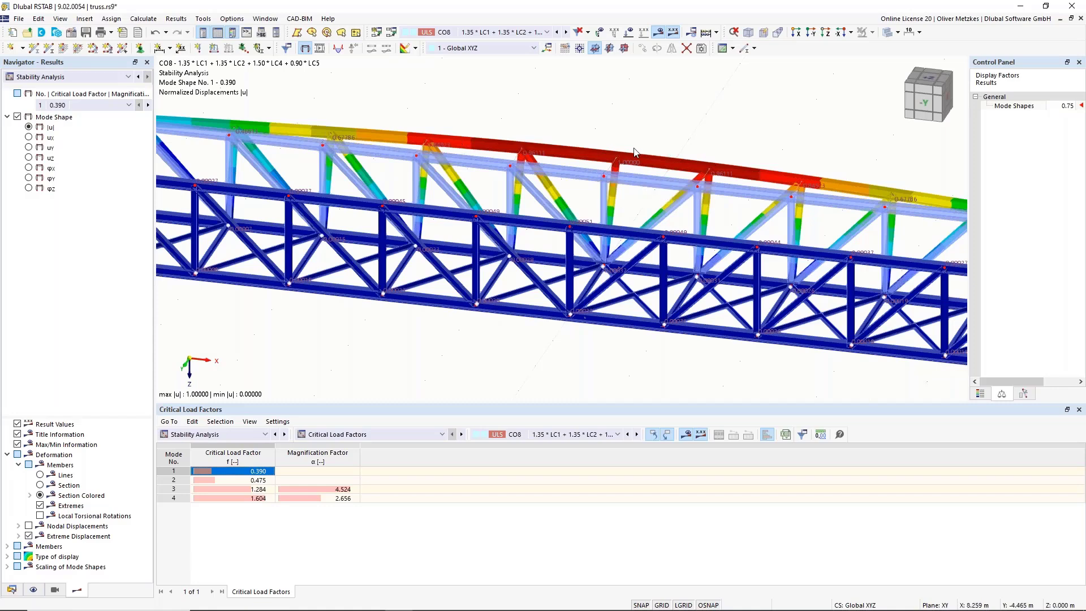
{"action": "left_click", "coordinate": [602, 197]}
{"action": "left_click", "coordinate": [570, 264], "text": "ctrl"}
{"action": "right_click", "coordinate": [568, 245]}
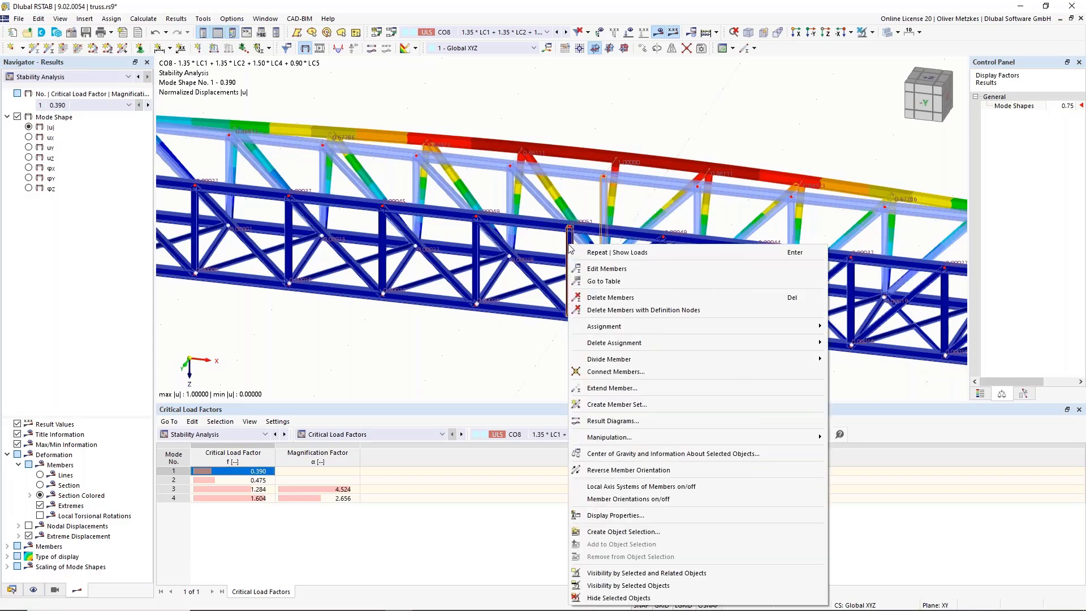
{"action": "left_click", "coordinate": [609, 269]}
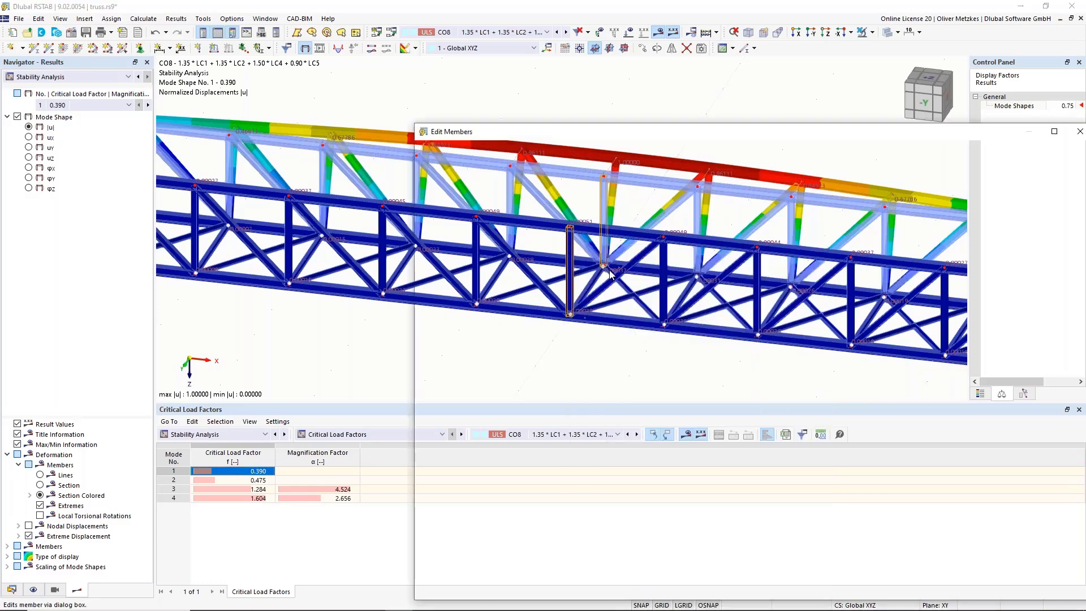
{"action": "left_click", "coordinate": [584, 215]}
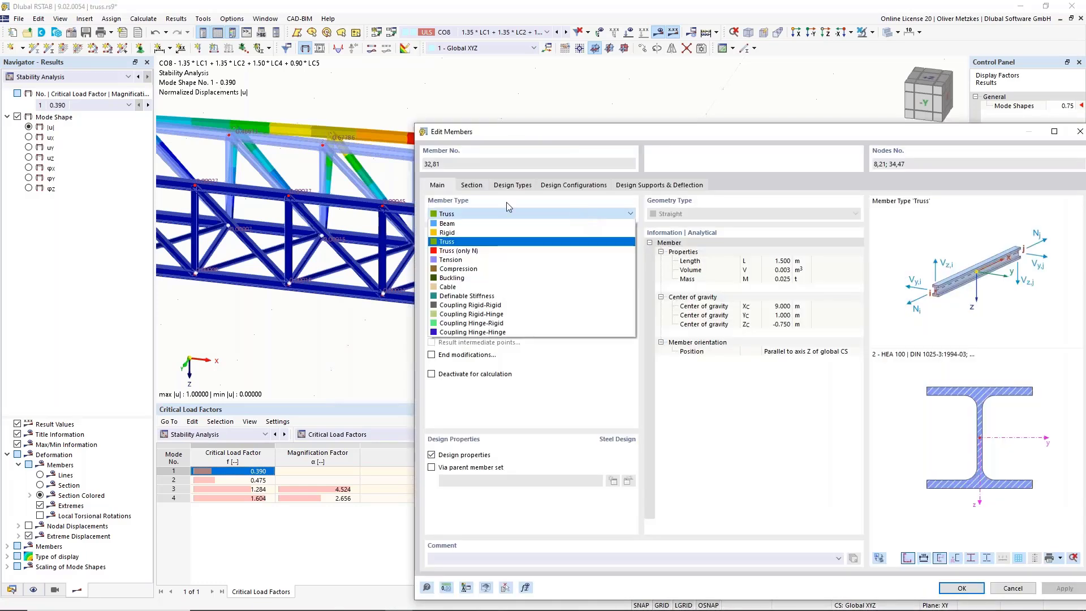
{"action": "left_click", "coordinate": [462, 225]}
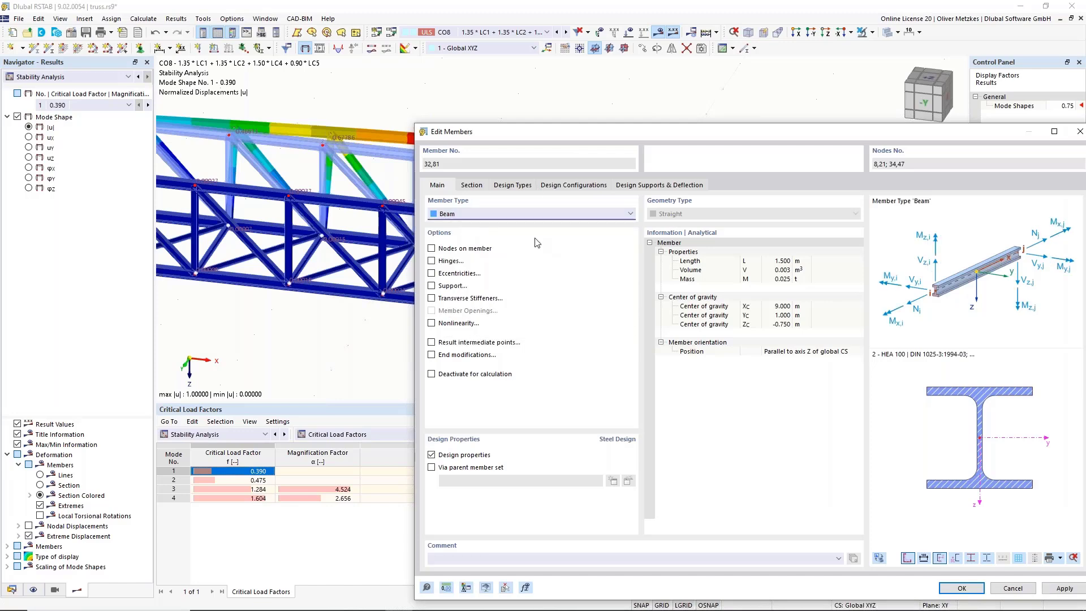
Step: Set the two midspan verticals' rotation angle to 90° and apply the edit, accepting the deletion of all results
{"action": "left_click", "coordinate": [471, 185]}
{"action": "left_click", "coordinate": [684, 258]}
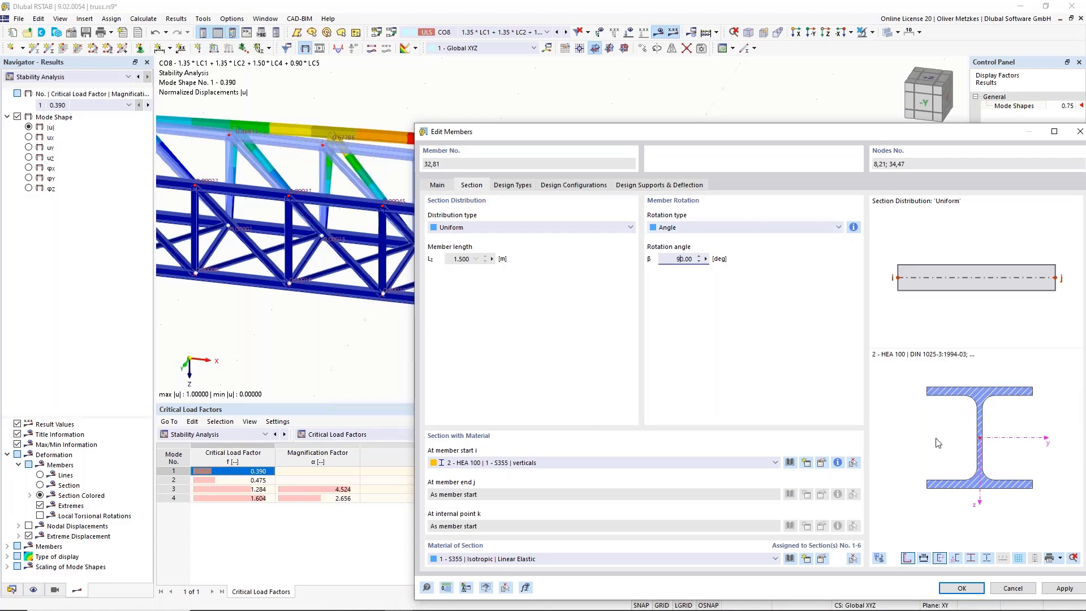
{"action": "left_click", "coordinate": [962, 589]}
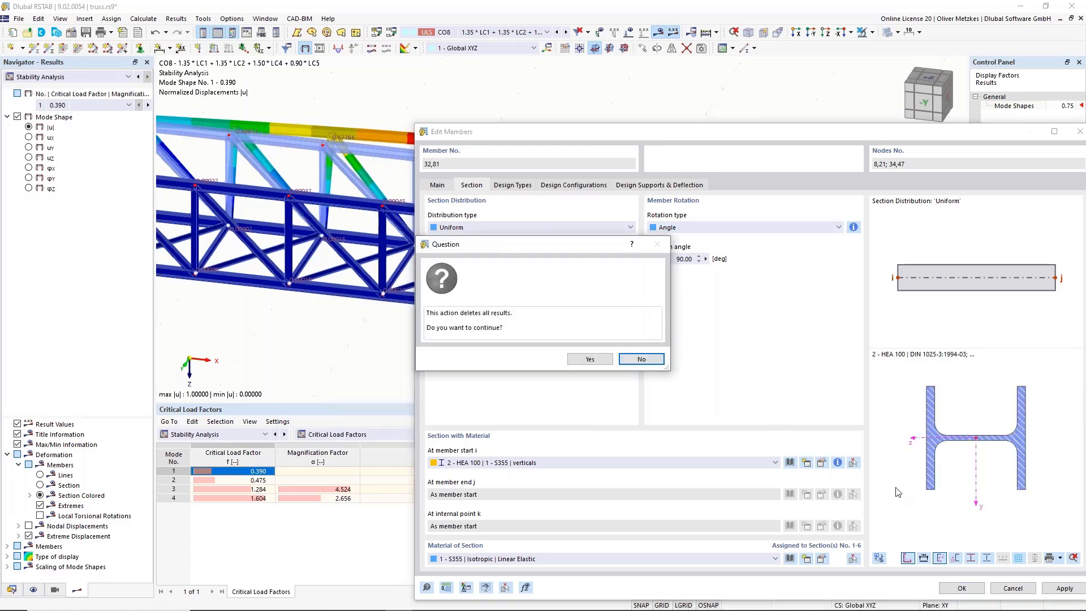
{"action": "left_click", "coordinate": [579, 359]}
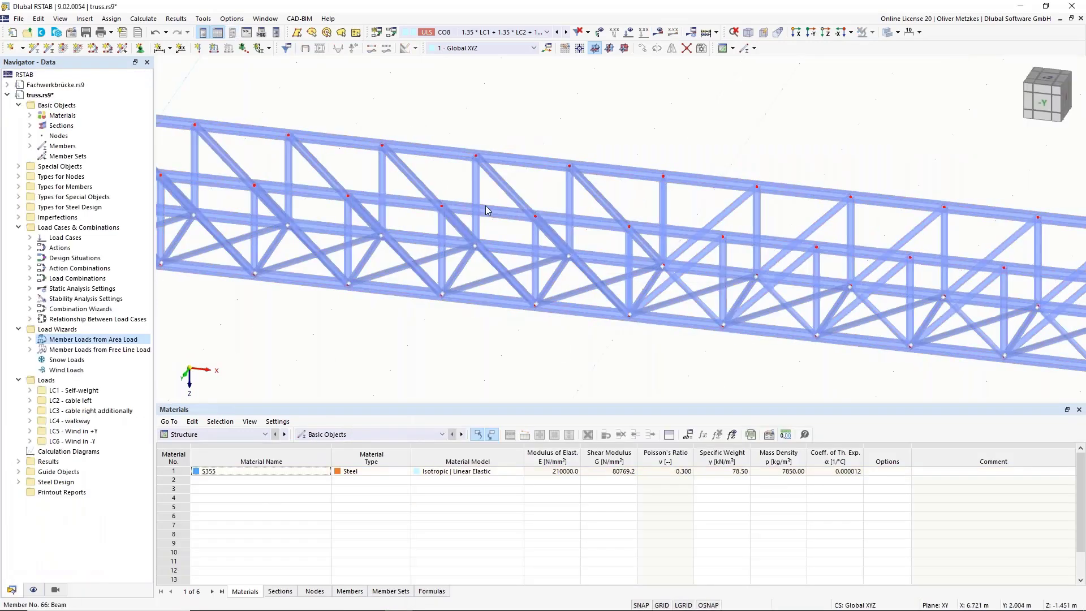
Step: Remove the hinges from the IPE 100 cross beam connecting the two midspan verticals at deck level
{"action": "mouse_move", "coordinate": [619, 363]}
{"action": "middle_mouse_down", "text": "ctrl"}
{"action": "mouse_move", "coordinate": [649, 353]}
{"action": "mouse_move", "coordinate": [627, 362]}
{"action": "middle_mouse_up", "text": "ctrl"}
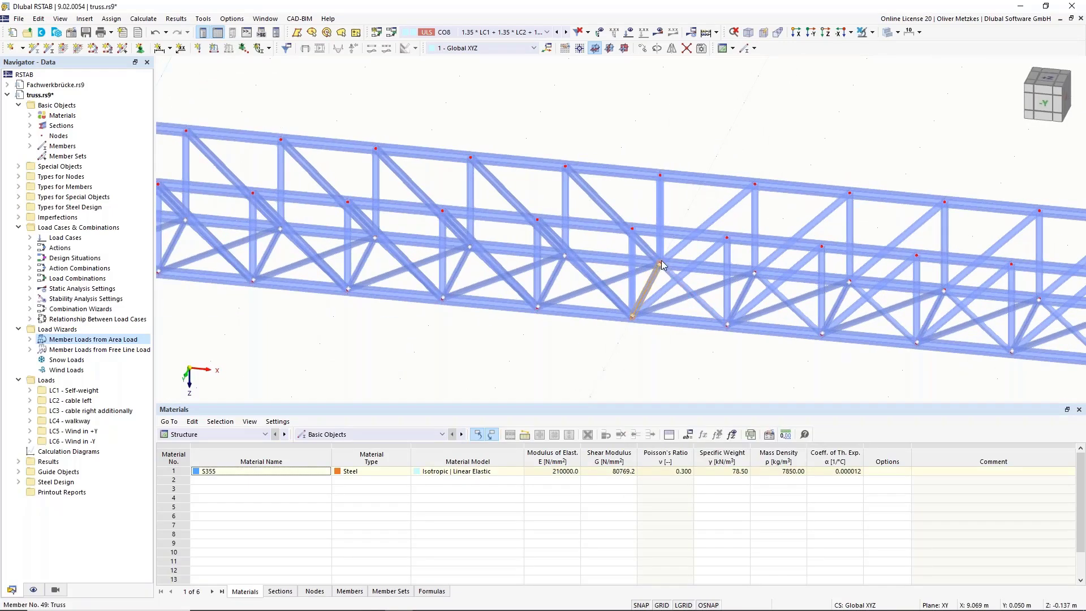
{"action": "double_click", "coordinate": [666, 305]}
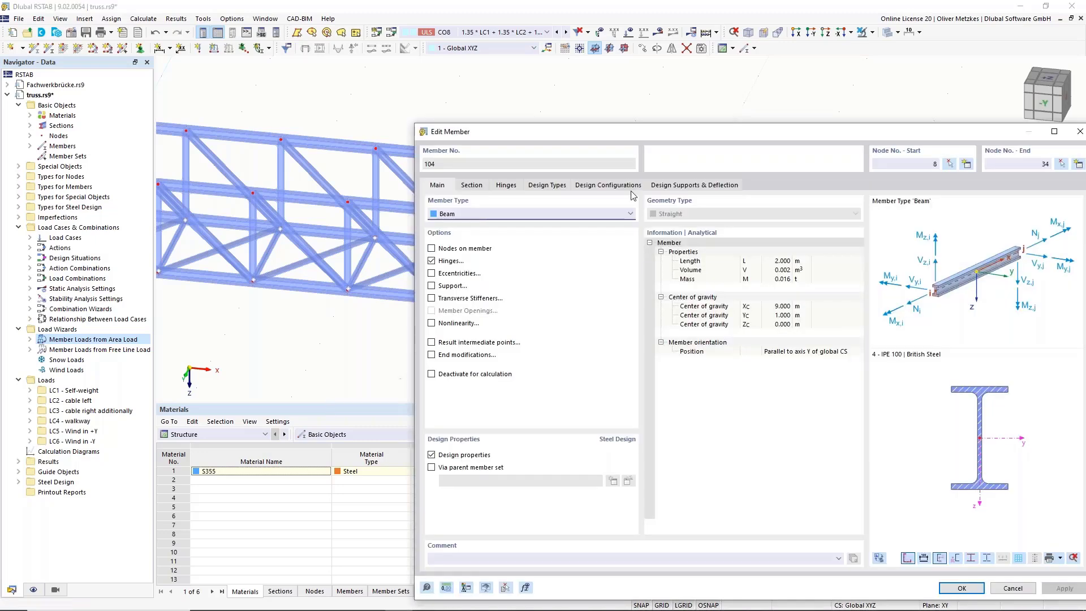
{"action": "left_click", "coordinate": [450, 261]}
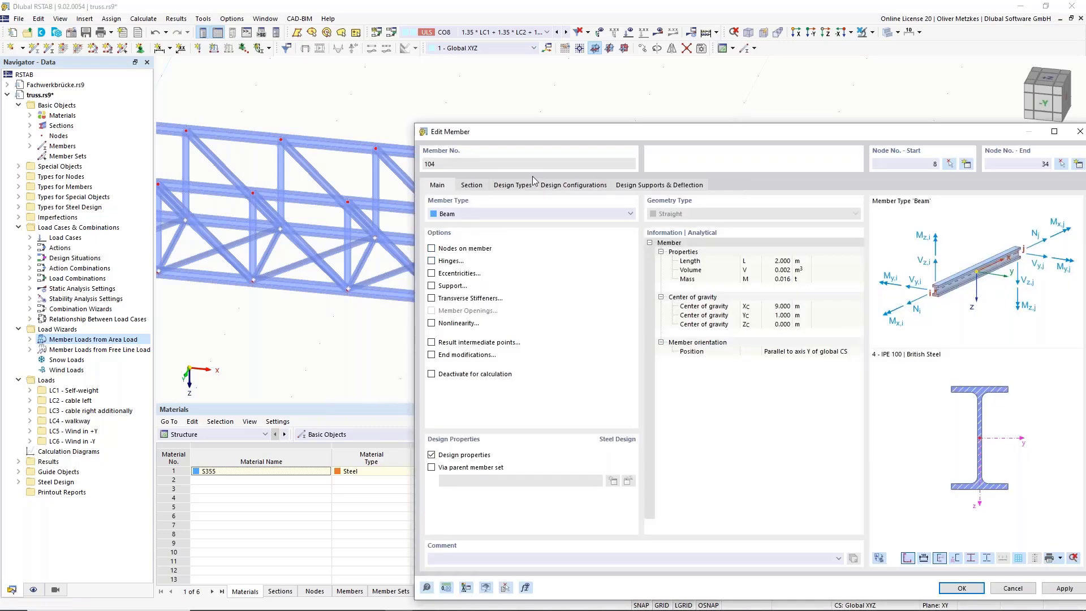
{"action": "left_click_drag", "start_coordinate": [532, 132], "coordinate": [468, 142]}
{"action": "left_click", "coordinate": [901, 598]}
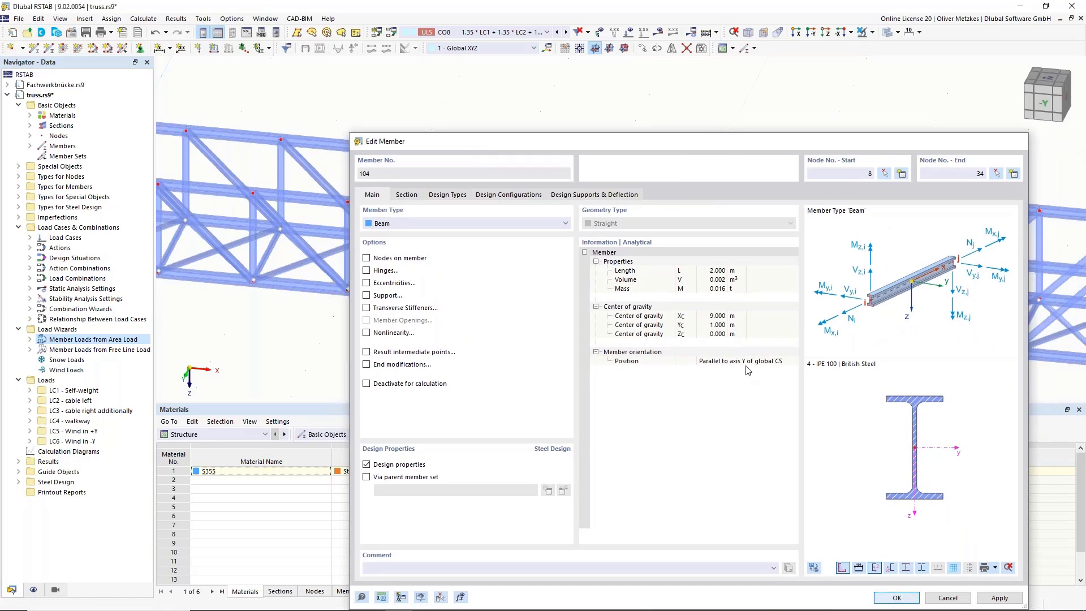
{"action": "scroll", "coordinate": [653, 353], "scroll_direction": "down", "scroll_amount": 3}
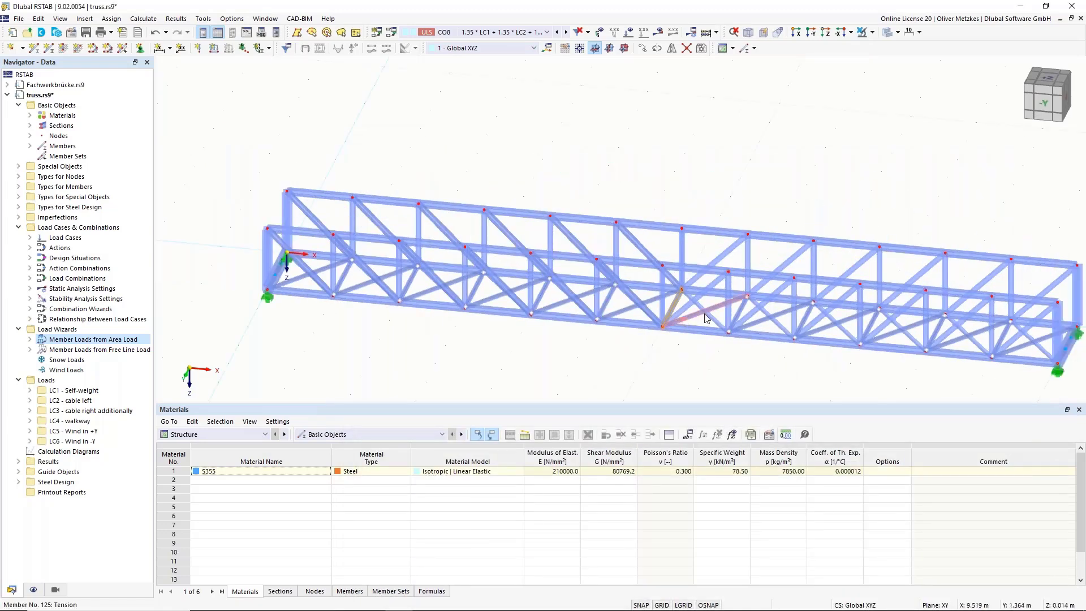
Step: Activate hinges on the first top and bottom chord segments of both trusses at x = 0 and assign a hinge at member start i
{"action": "middle_click_drag", "start_coordinate": [700, 306], "coordinate": [623, 266]}
{"action": "middle_click_drag", "start_coordinate": [344, 338], "coordinate": [380, 318], "text": "ctrl"}
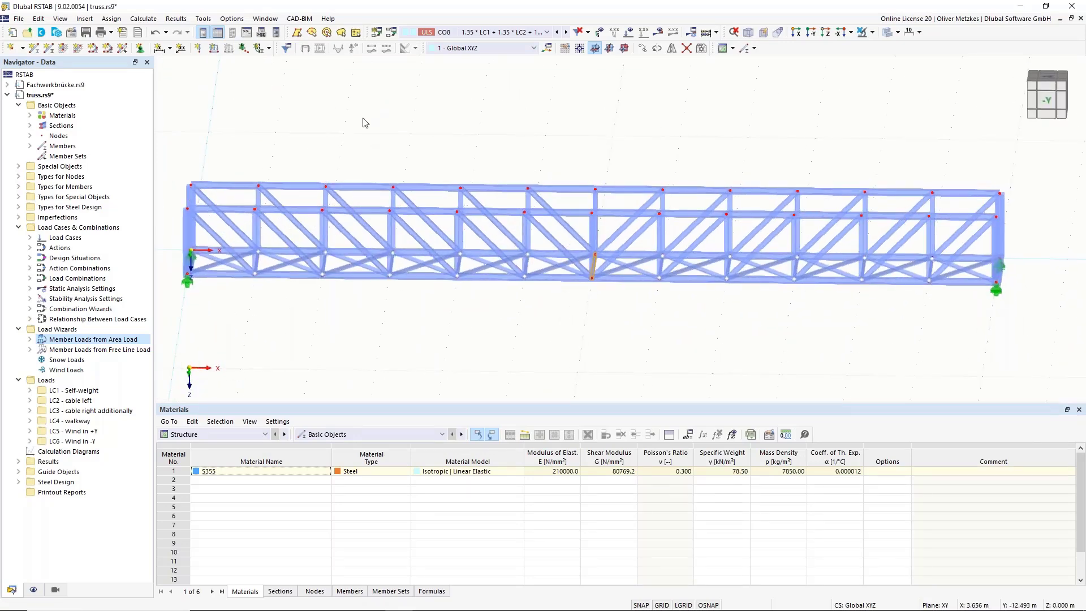
{"action": "left_click", "coordinate": [209, 249], "text": "ctrl"}
{"action": "left_click", "coordinate": [245, 209], "text": "ctrl"}
{"action": "left_click", "coordinate": [245, 185], "text": "ctrl"}
{"action": "scroll", "coordinate": [189, 197], "scroll_direction": "up", "scroll_amount": 5}
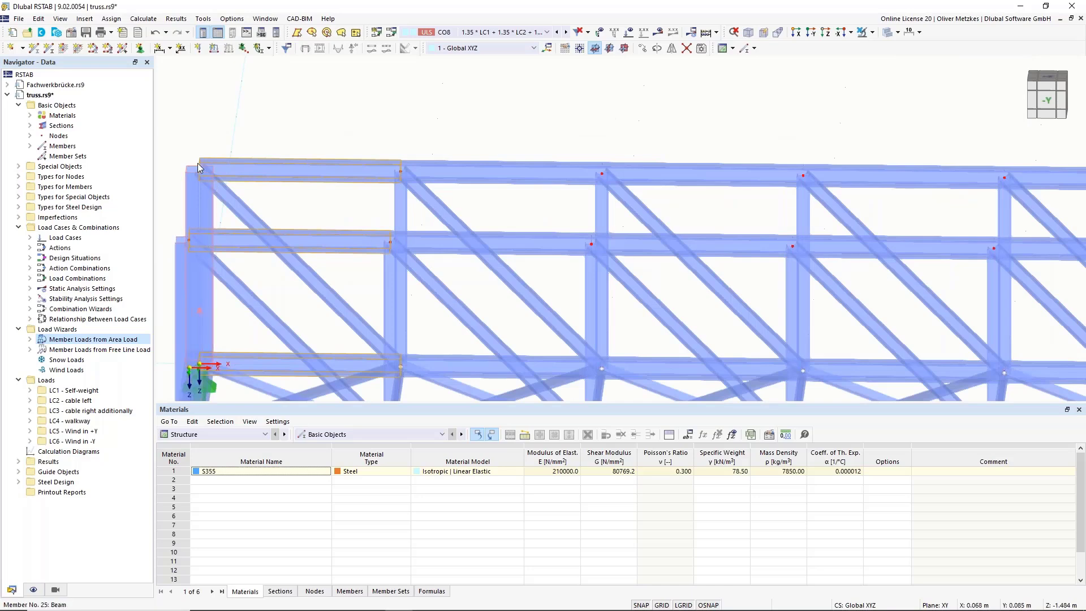
{"action": "scroll", "coordinate": [313, 216], "scroll_direction": "down", "scroll_amount": 5}
{"action": "right_click", "coordinate": [352, 219]}
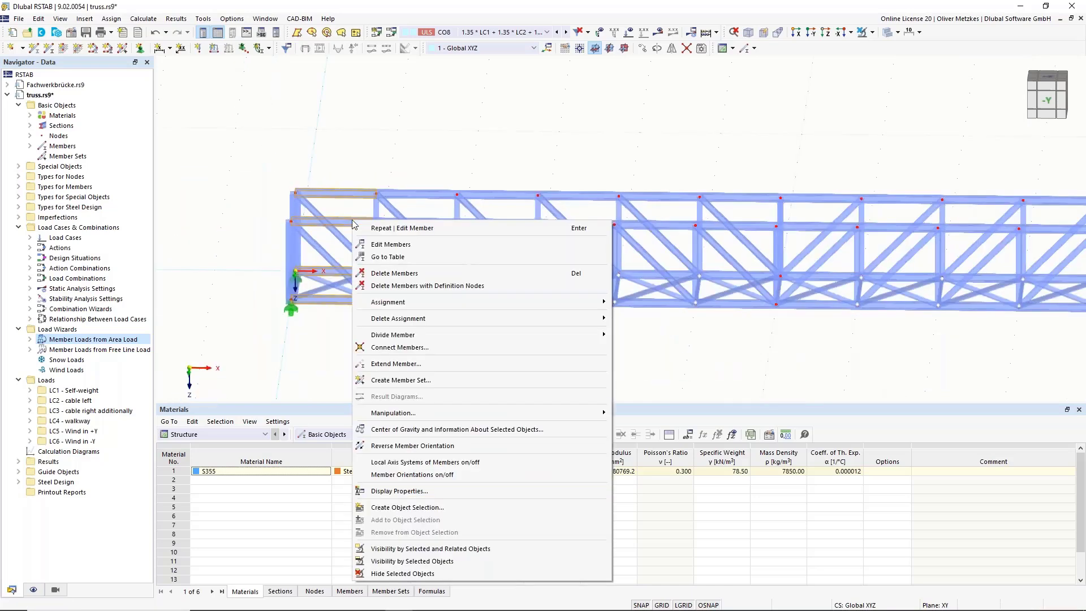
{"action": "left_click", "coordinate": [397, 245]}
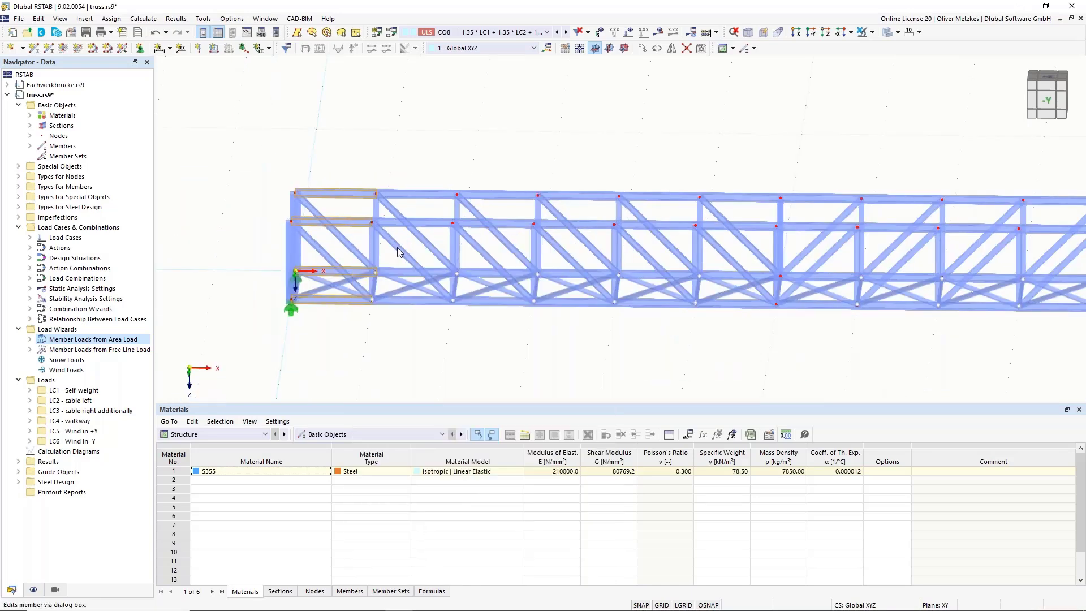
{"action": "left_click", "coordinate": [371, 272]}
{"action": "left_click", "coordinate": [440, 197]}
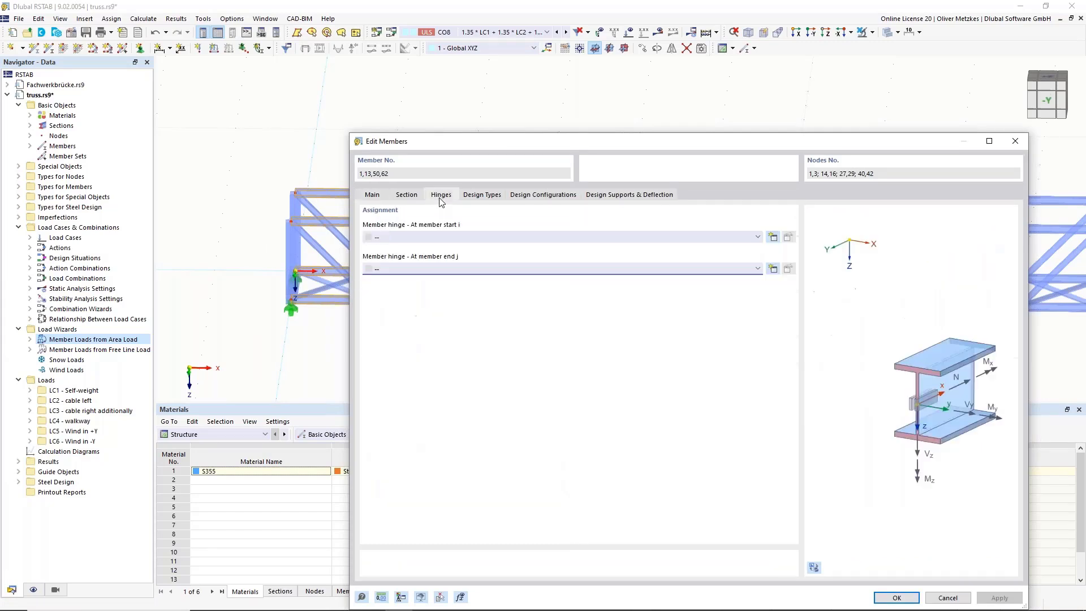
{"action": "left_click", "coordinate": [455, 238]}
{"action": "left_click", "coordinate": [407, 252]}
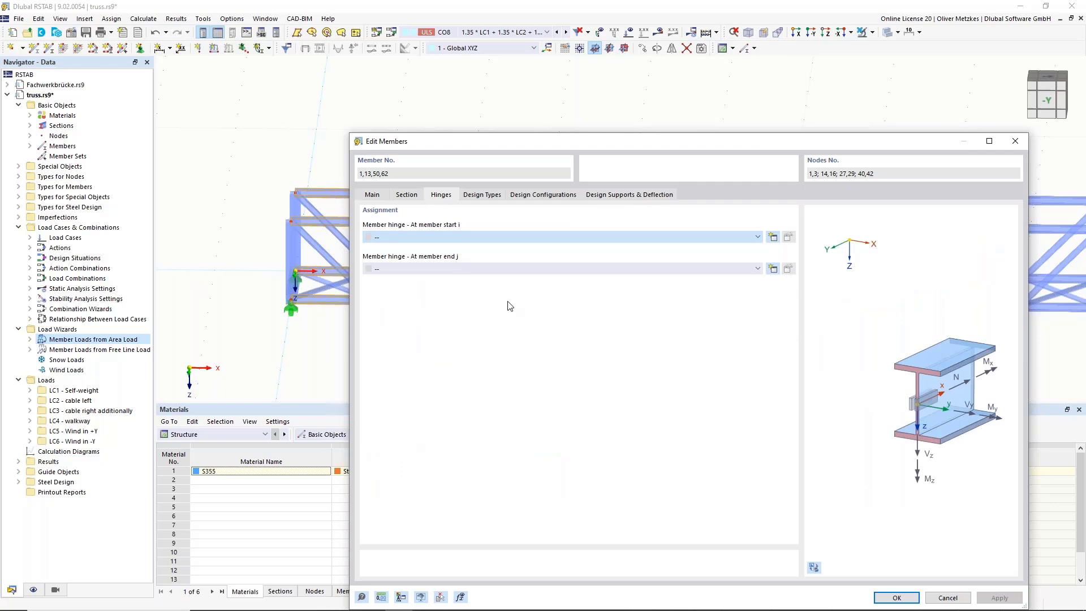
{"action": "left_click", "coordinate": [896, 597]}
{"action": "left_click", "coordinate": [670, 375]}
Step: Activate hinges on the last top and bottom chord segments at the bridge's far end and assign hinge 1 at member end j
{"action": "middle_click_drag", "start_coordinate": [722, 370], "coordinate": [321, 351]}
{"action": "left_click", "coordinate": [808, 290]}
{"action": "left_click", "coordinate": [819, 261], "text": "ctrl"}
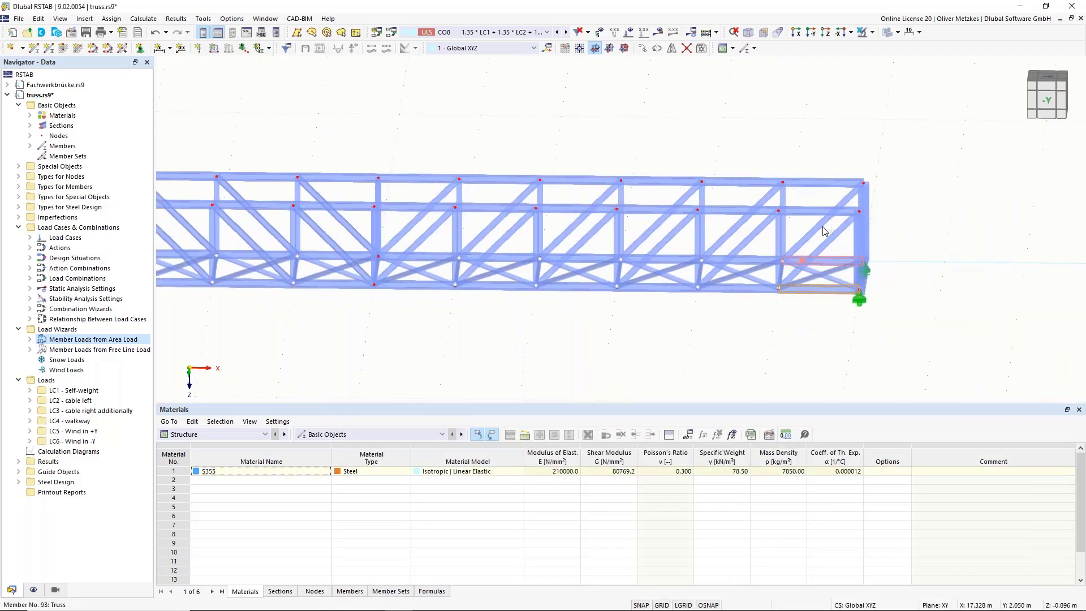
{"action": "left_click", "coordinate": [822, 210], "text": "ctrl"}
{"action": "left_click", "coordinate": [809, 184], "text": "ctrl"}
{"action": "right_click", "coordinate": [814, 179]}
{"action": "left_click", "coordinate": [846, 203]}
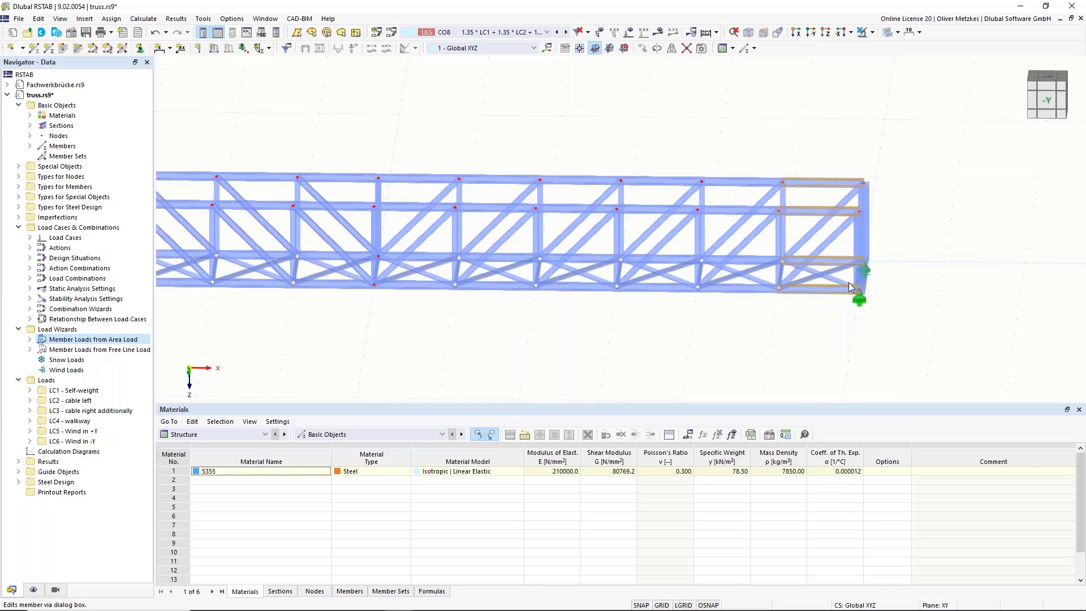
{"action": "left_click", "coordinate": [385, 270]}
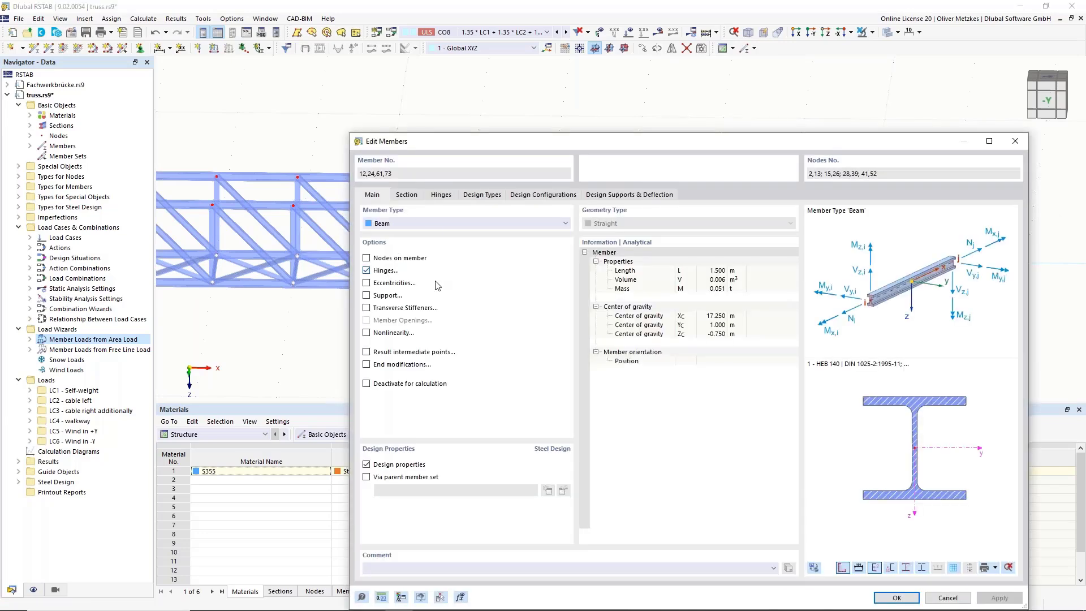
{"action": "left_click", "coordinate": [441, 195]}
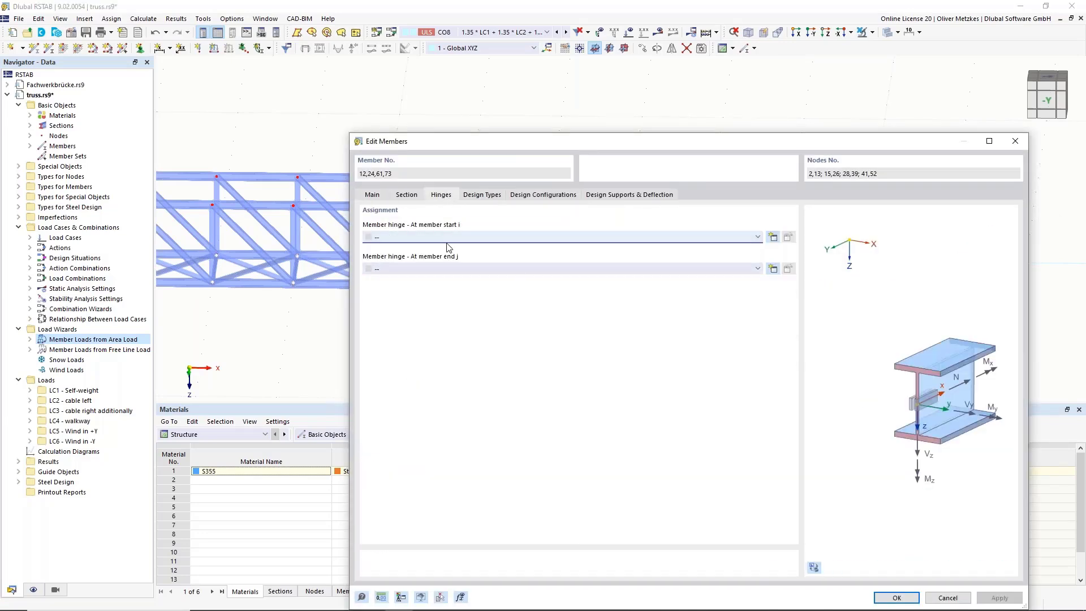
{"action": "left_click", "coordinate": [450, 269]}
{"action": "left_click", "coordinate": [450, 280]}
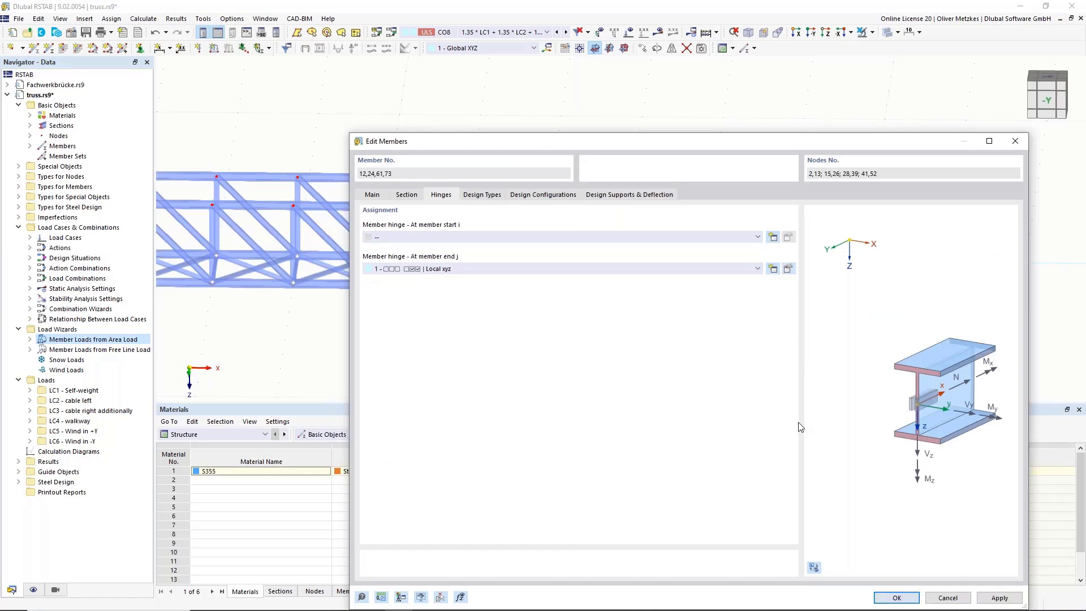
{"action": "key", "text": "Return"}
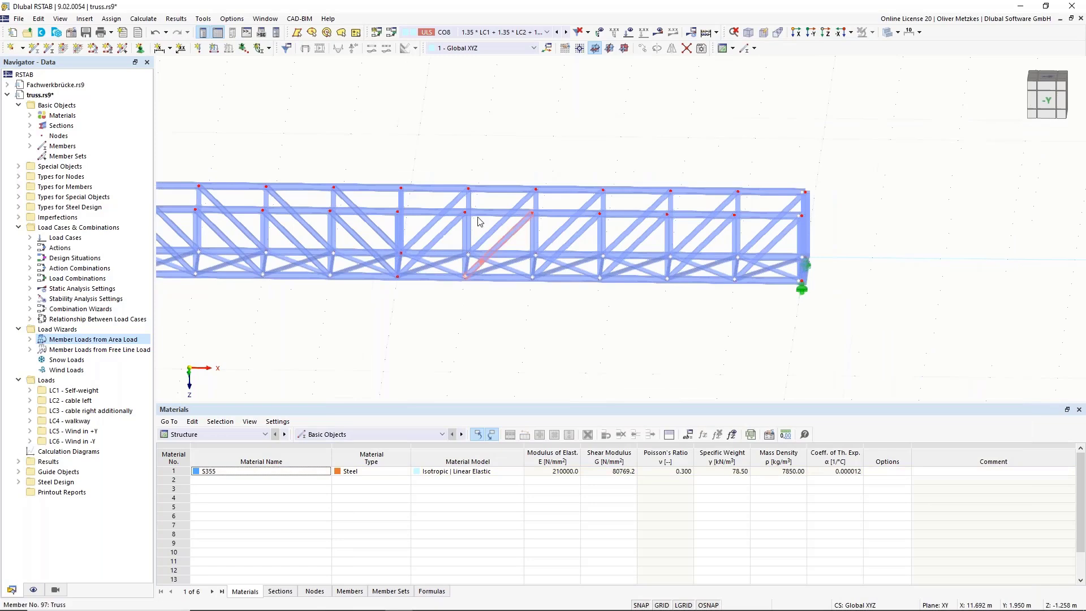
Step: Select design situation DS1 - ULS (STR/GEO) and calculate its results
{"action": "middle_click_drag", "start_coordinate": [531, 148], "coordinate": [404, 198], "text": "ctrl"}
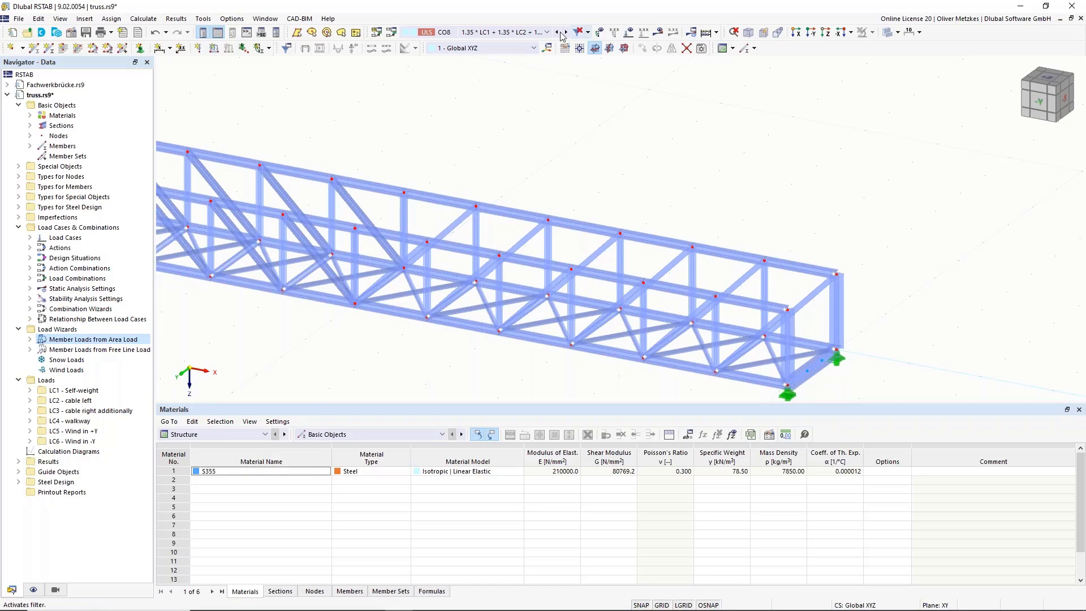
{"action": "left_click", "coordinate": [517, 34]}
{"action": "scroll", "coordinate": [481, 102], "scroll_direction": "up", "scroll_amount": 3}
{"action": "left_click", "coordinate": [481, 105]}
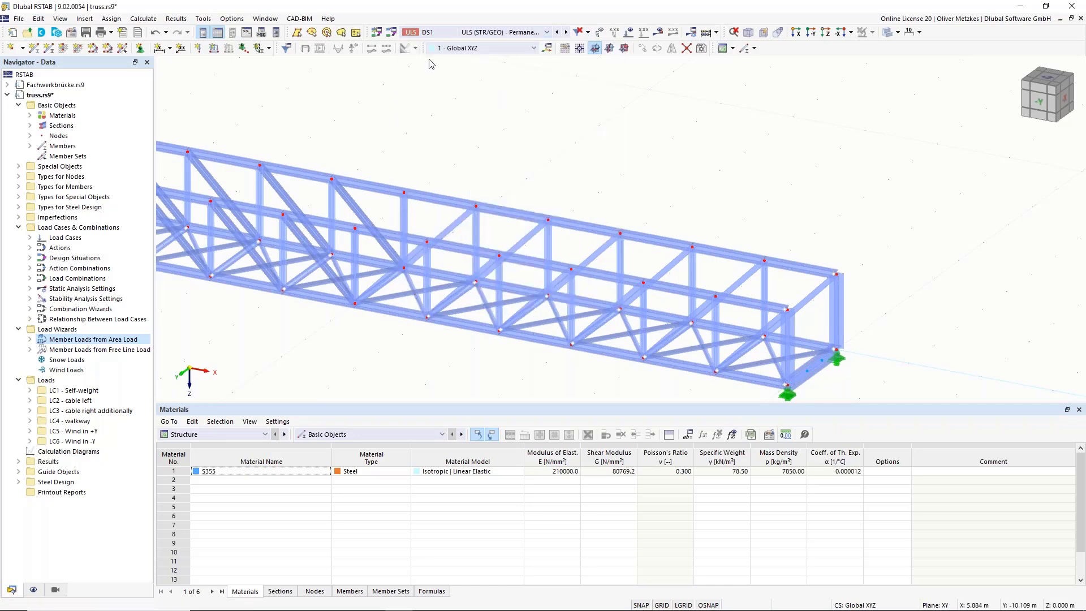
{"action": "left_click", "coordinate": [656, 34]}
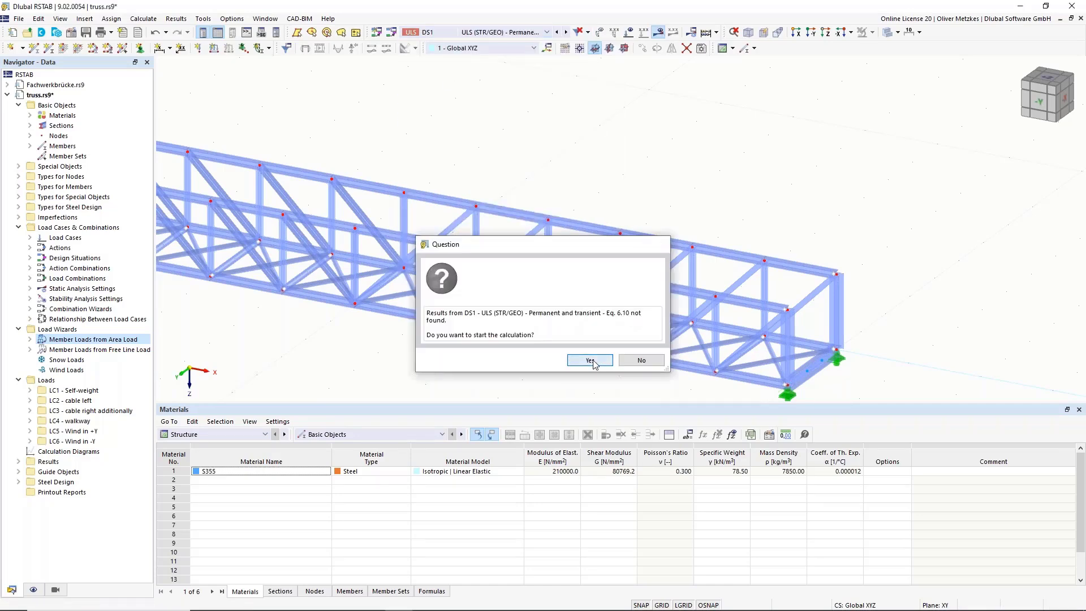
{"action": "left_click", "coordinate": [595, 363]}
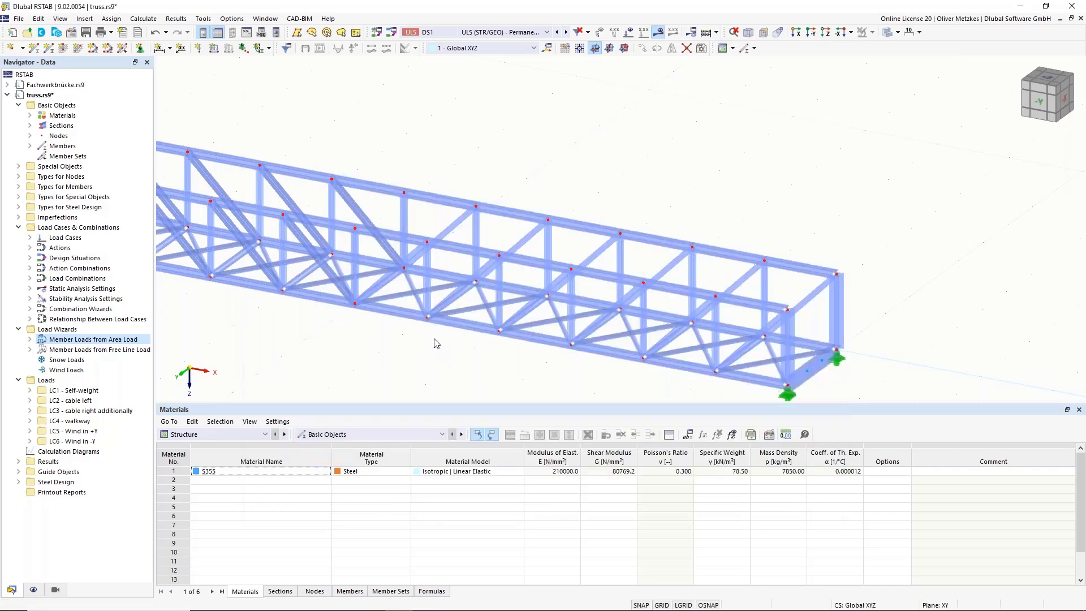
Step: Check the minimum critical load factor in the DS1 summary and examine mode shape 1 of CO9 under Stability Analysis
{"action": "left_click", "coordinate": [480, 561]}
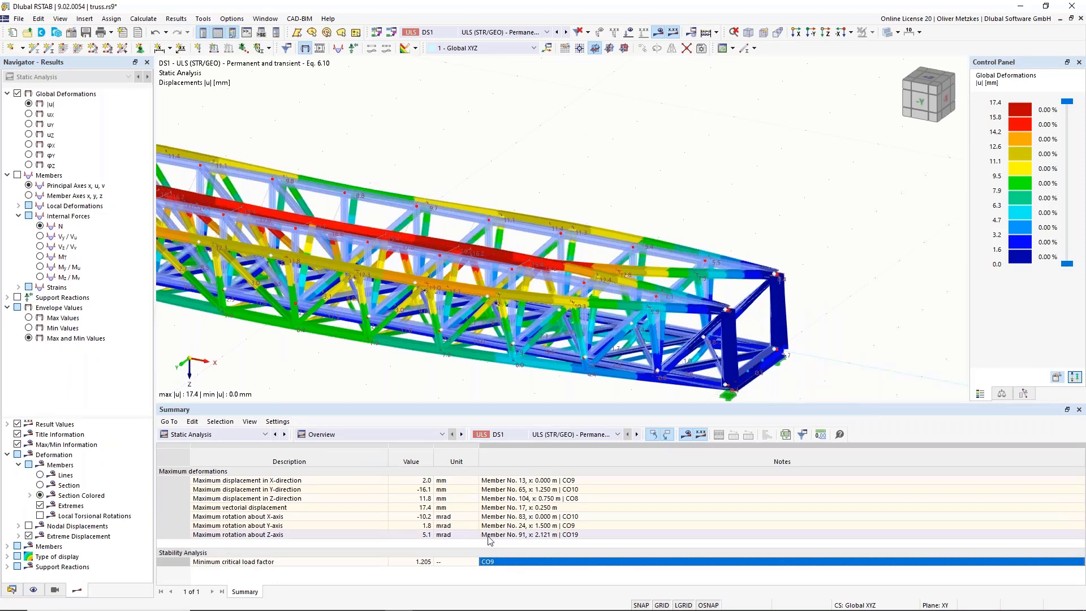
{"action": "left_click", "coordinate": [414, 562]}
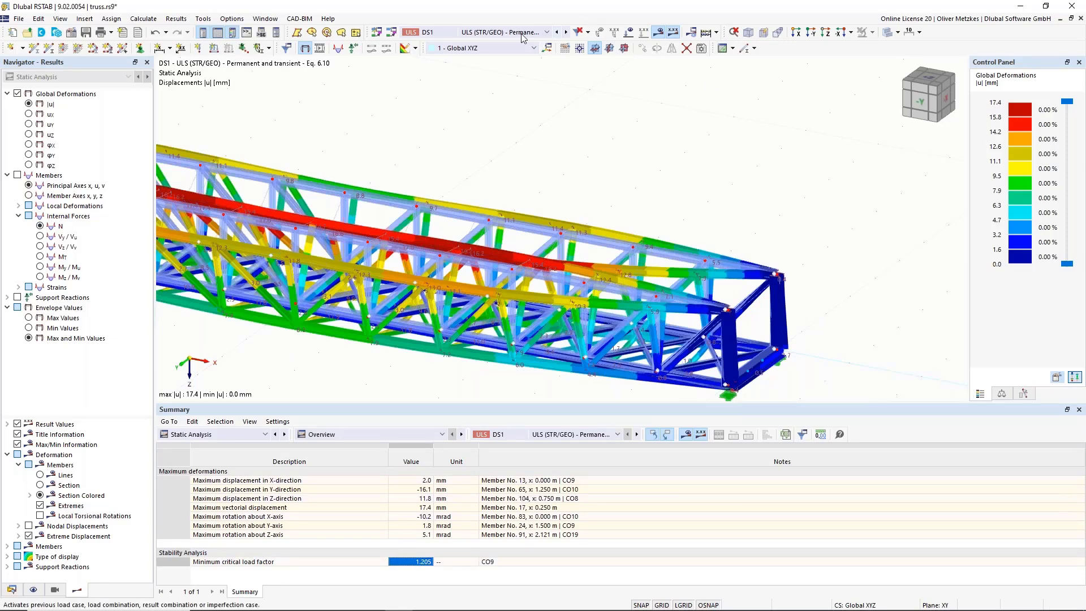
{"action": "left_click", "coordinate": [504, 31]}
{"action": "left_click", "coordinate": [511, 187]}
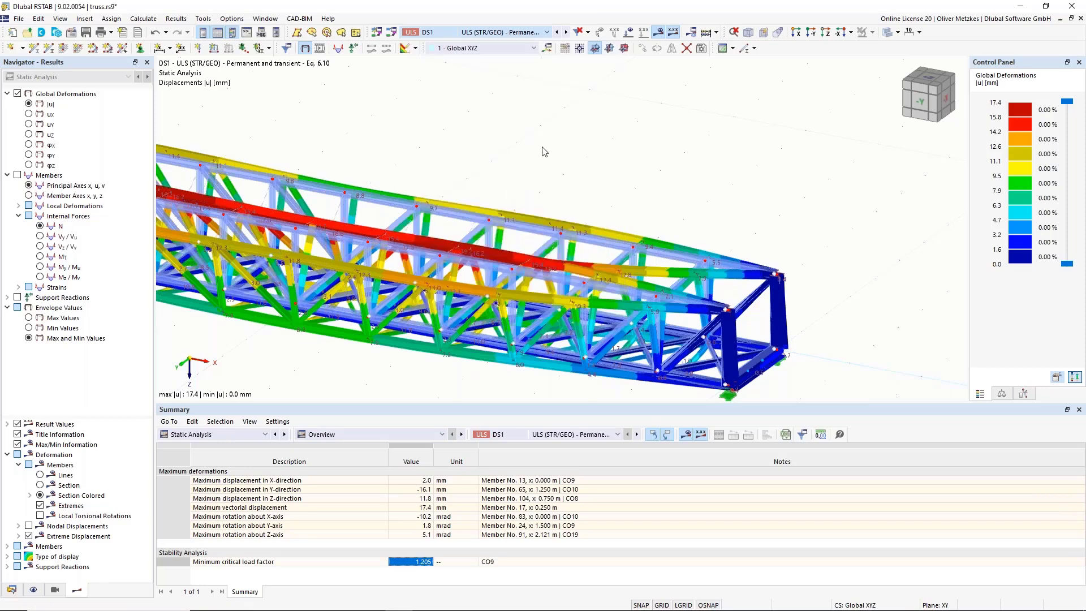
{"action": "left_click", "coordinate": [57, 77]}
{"action": "left_click", "coordinate": [39, 96]}
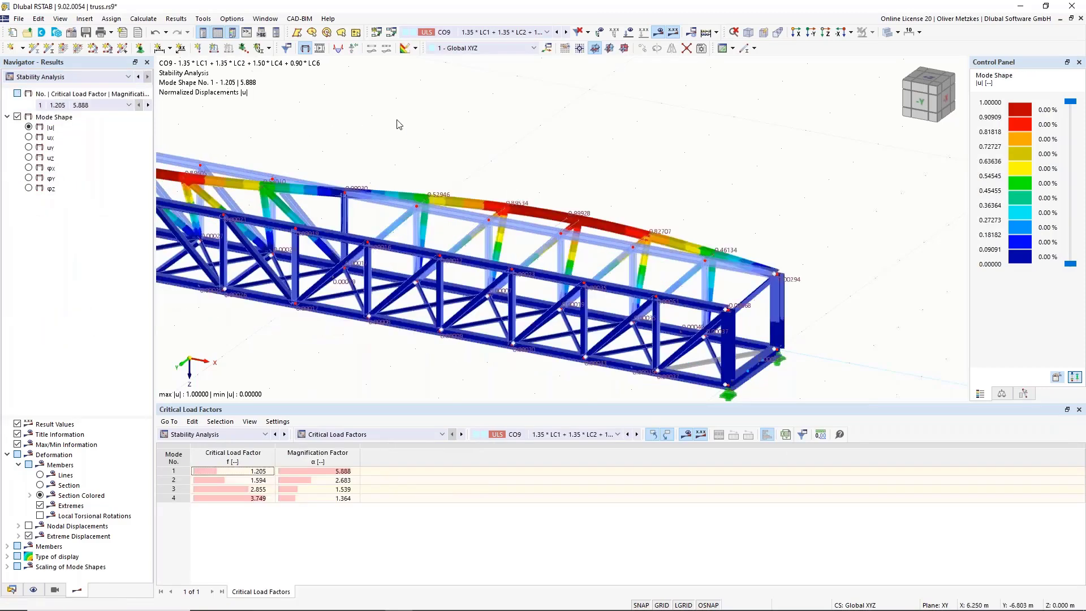
{"action": "middle_click_drag", "start_coordinate": [460, 104], "coordinate": [407, 228], "text": "ctrl"}
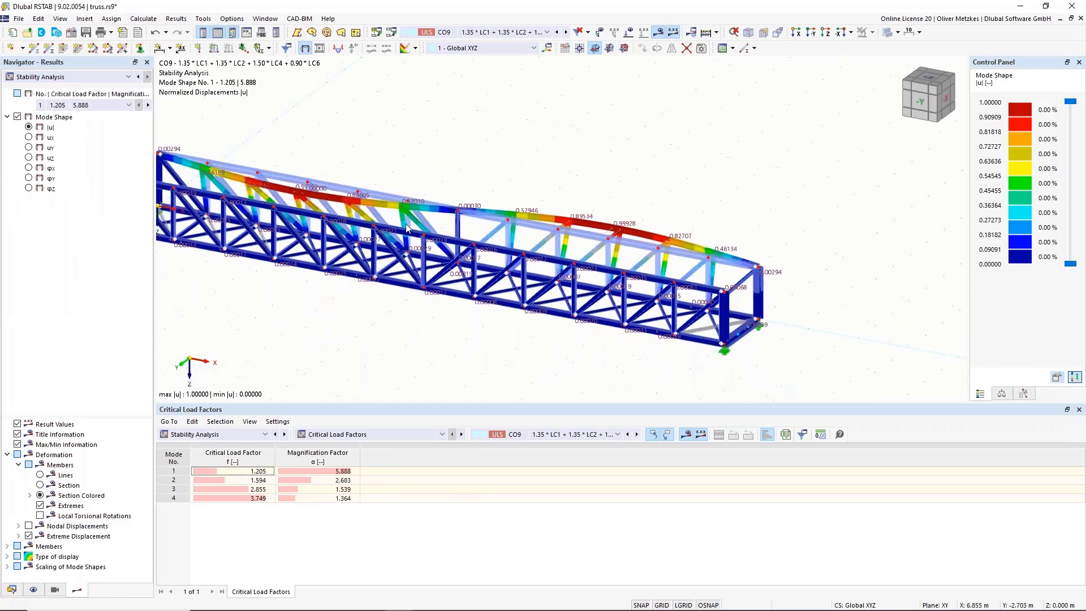
{"action": "middle_click_drag", "start_coordinate": [486, 182], "coordinate": [502, 235], "text": "ctrl"}
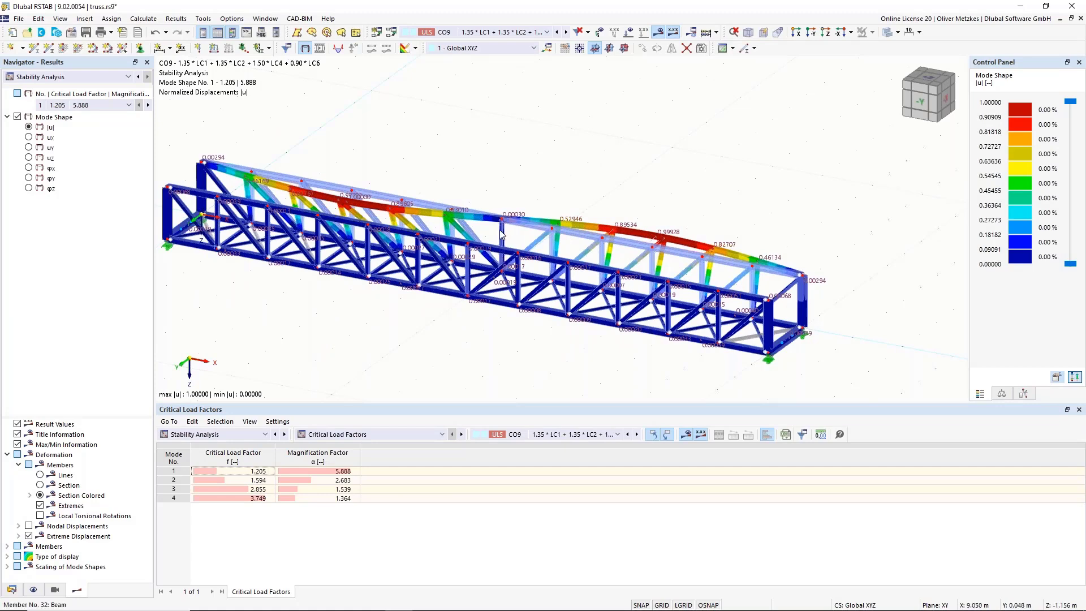
{"action": "middle_click_drag", "start_coordinate": [564, 150], "coordinate": [339, 94], "text": "ctrl"}
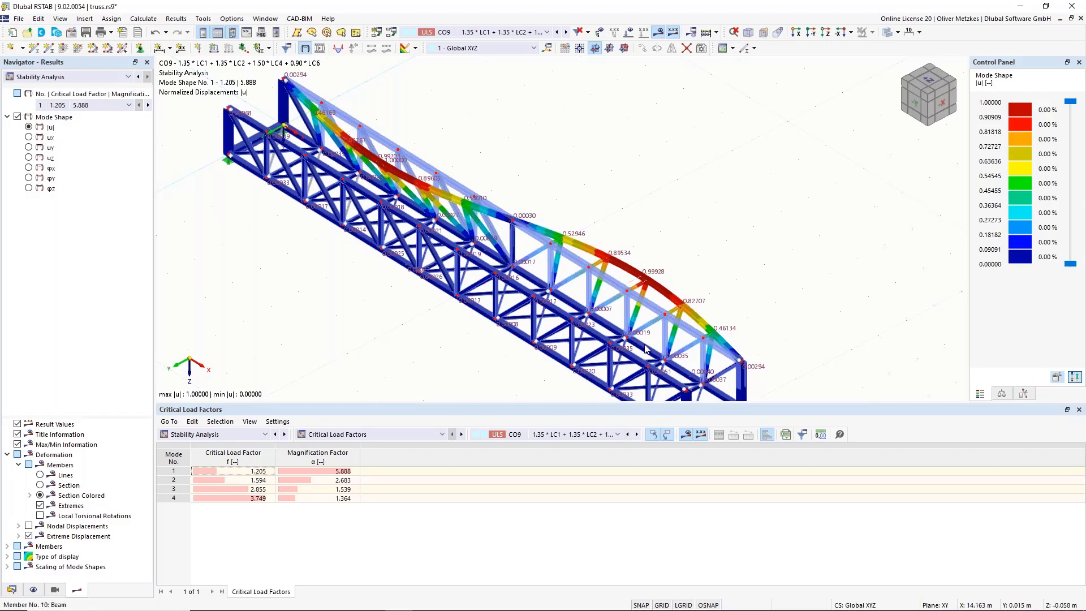
Step: Check mode 1 in the critical load factors and switch the stability result table to Results by Member
{"action": "left_click", "coordinate": [252, 471]}
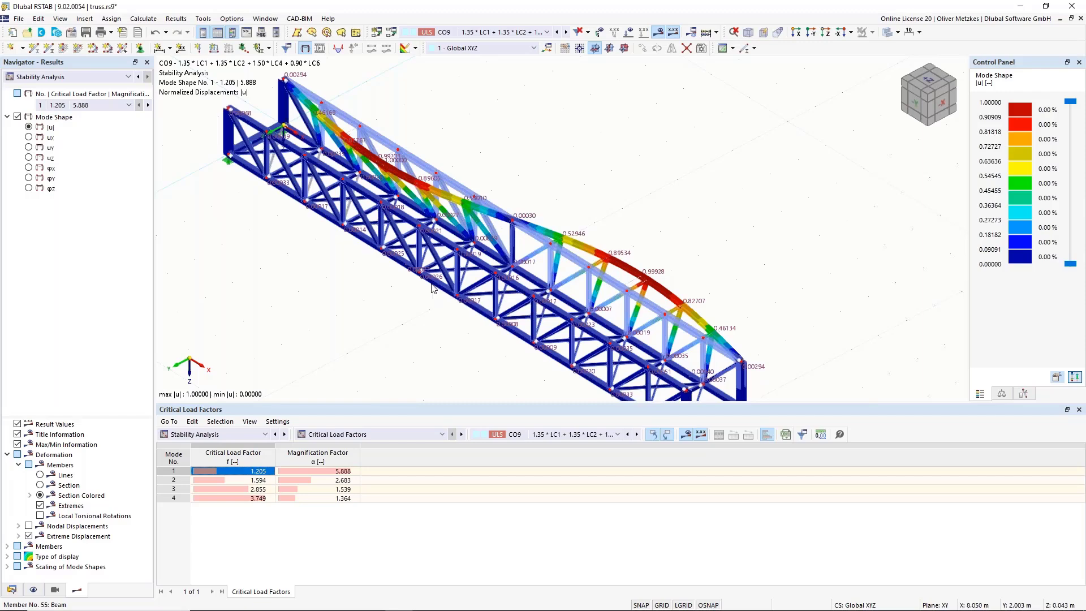
{"action": "left_click", "coordinate": [382, 434]}
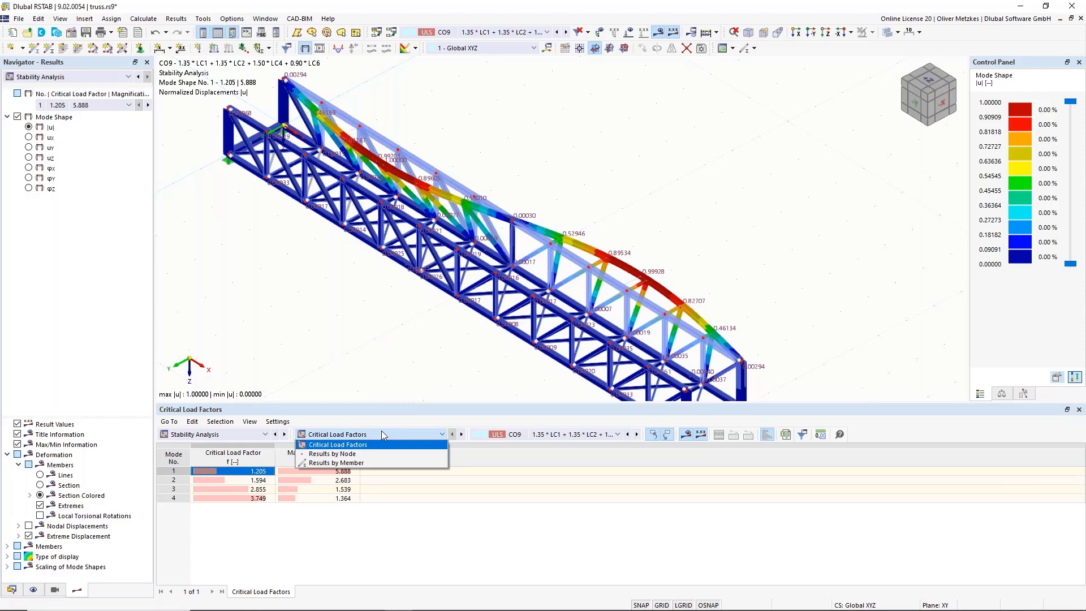
{"action": "left_click", "coordinate": [335, 463]}
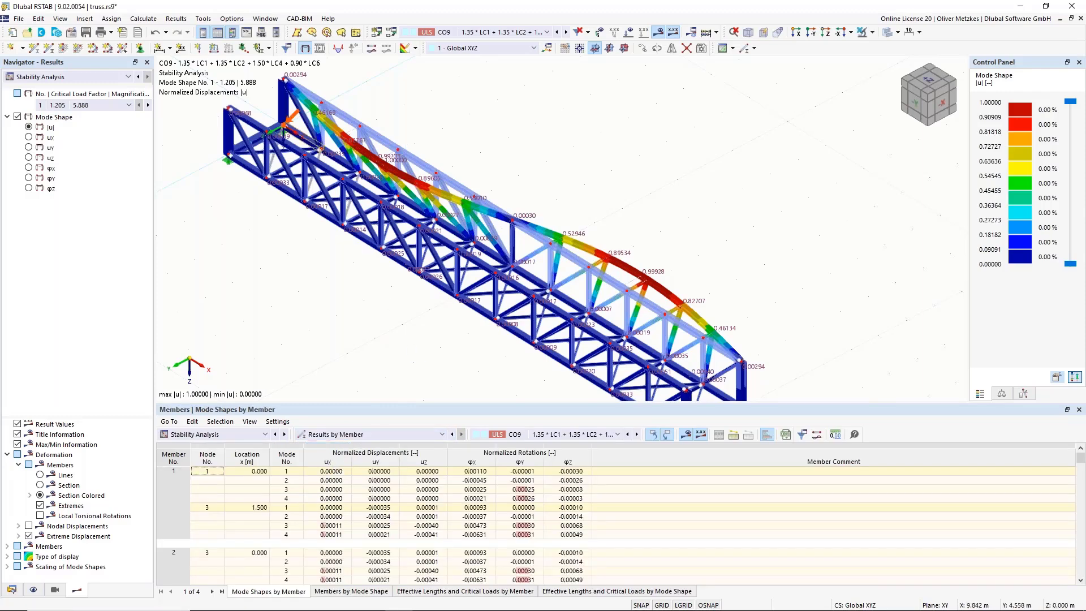
Step: Select all members of the buckling rear top chord and isolate them with Visibility by Selected and Related Objects
{"action": "middle_click_drag", "start_coordinate": [417, 349], "coordinate": [512, 365], "text": "ctrl"}
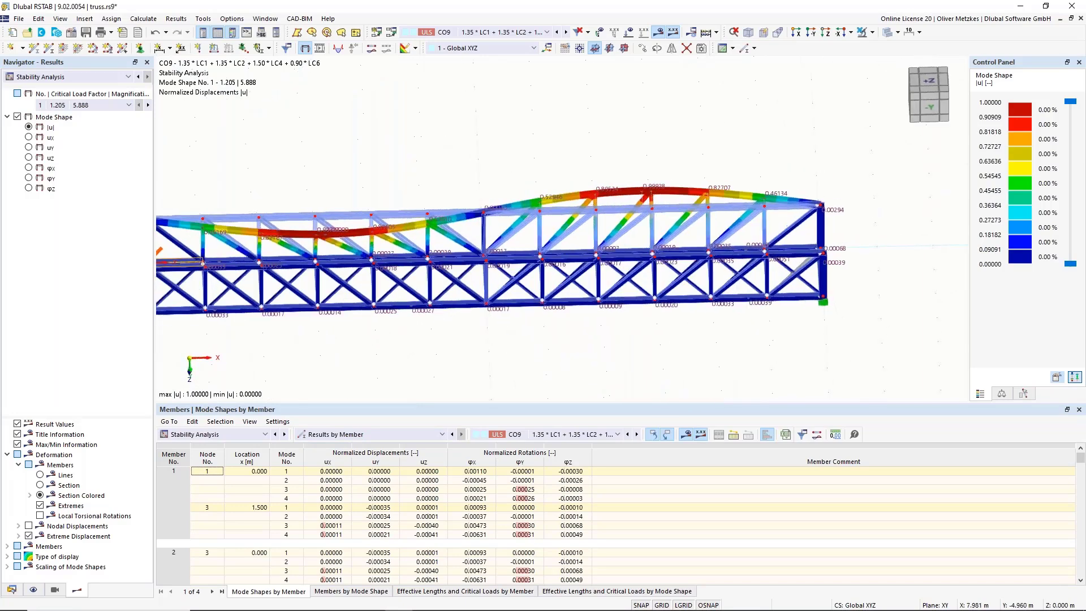
{"action": "middle_click_drag", "start_coordinate": [505, 146], "coordinate": [529, 146]}
{"action": "scroll", "coordinate": [528, 146], "scroll_direction": "down", "scroll_amount": 2}
{"action": "left_click_drag", "start_coordinate": [283, 165], "coordinate": [835, 222]}
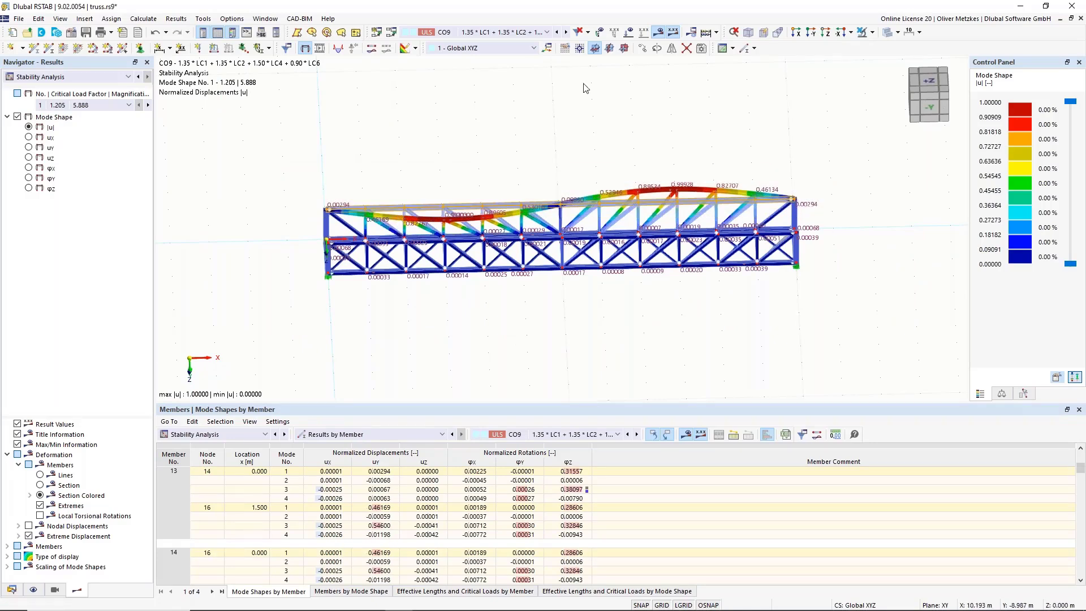
{"action": "left_click", "coordinate": [871, 31]}
{"action": "left_click", "coordinate": [878, 49]}
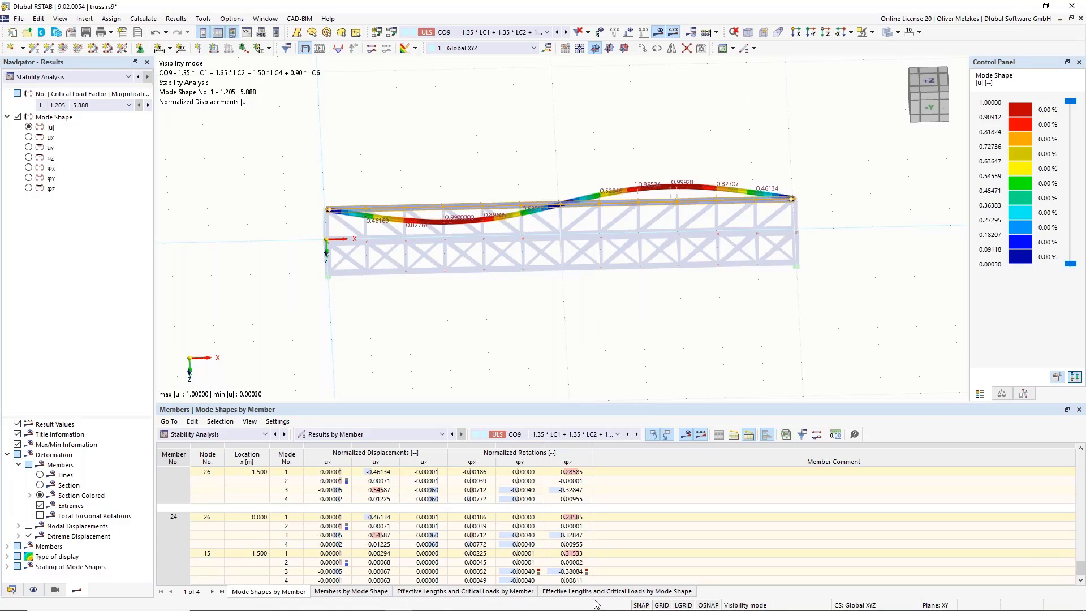
Step: Display the effective lengths and critical loads by mode shape for the isolated top chord and inspect its buckled form
{"action": "left_click", "coordinate": [625, 592]}
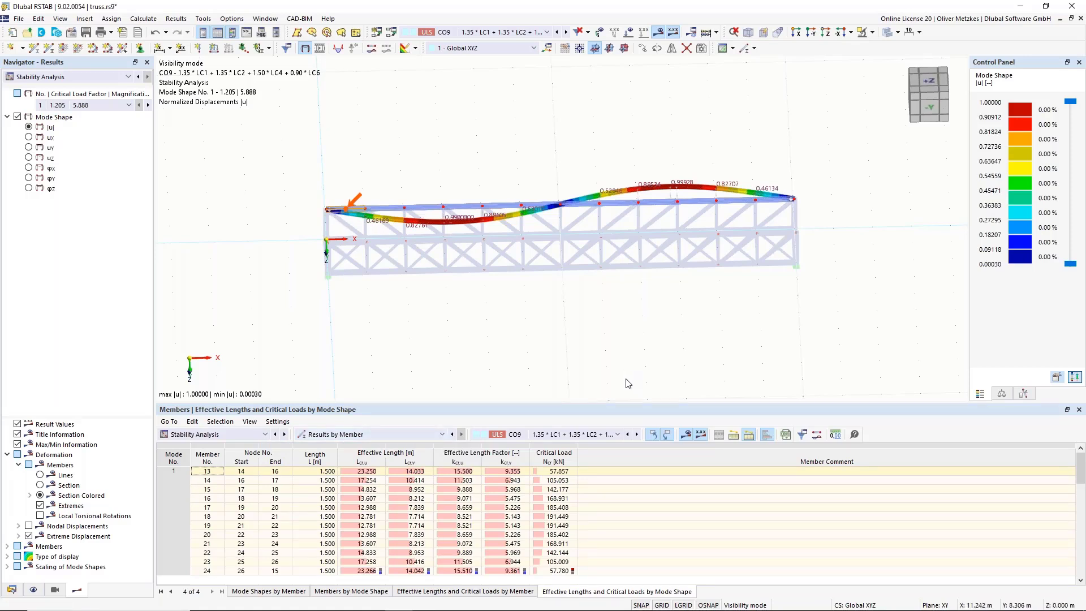
{"action": "middle_click_drag", "start_coordinate": [612, 275], "coordinate": [599, 262], "text": "ctrl"}
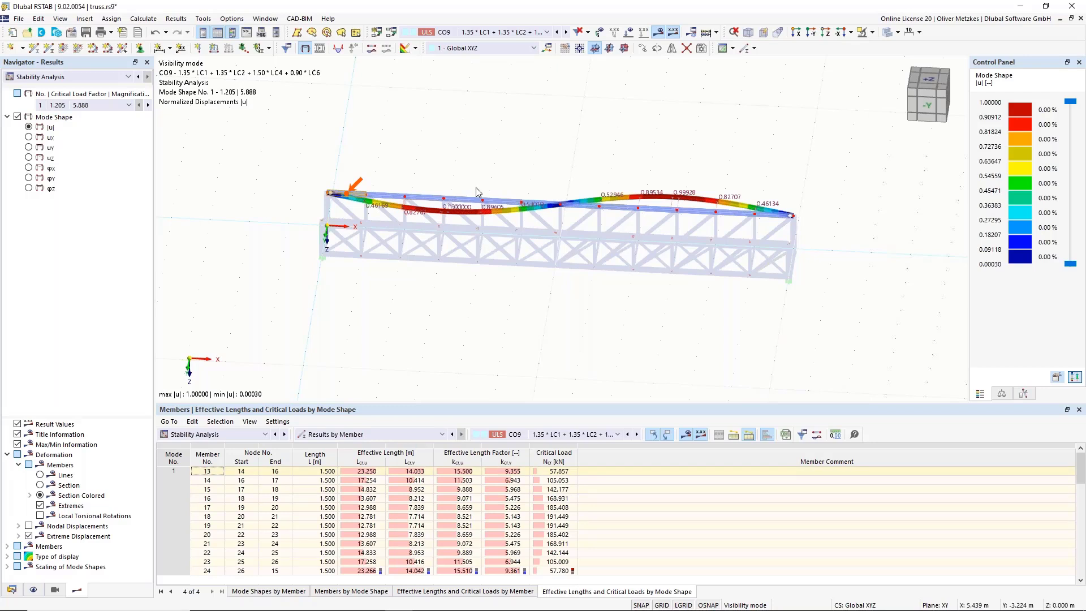
{"action": "middle_click_drag", "start_coordinate": [492, 158], "coordinate": [562, 167], "text": "ctrl"}
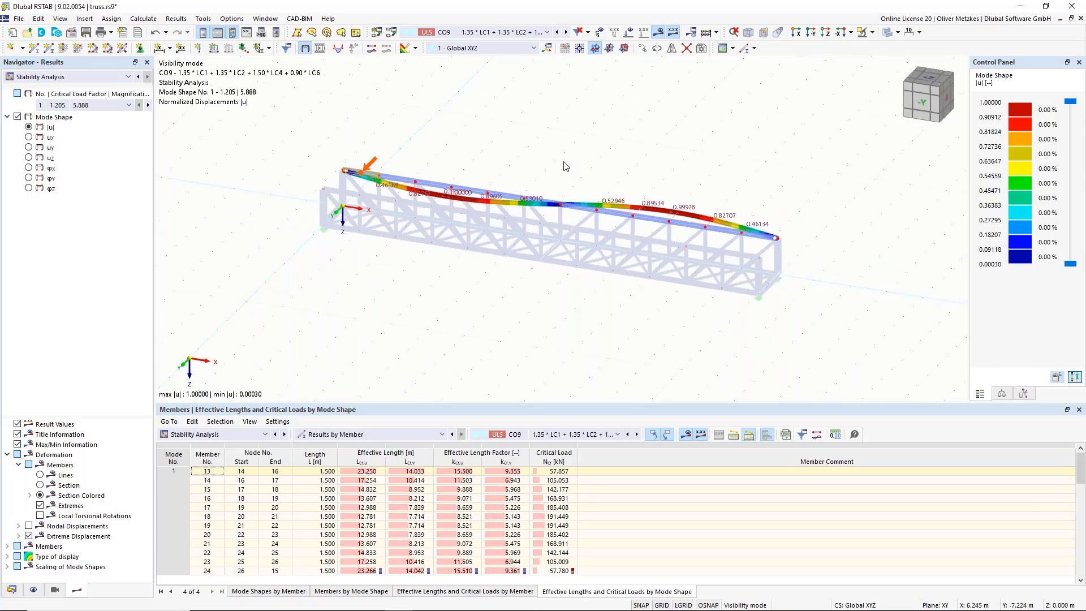
Step: Turn on the local axis systems of members and examine the axis directions along the isolated top chord
{"action": "scroll", "coordinate": [543, 185], "scroll_direction": "up", "scroll_amount": 1}
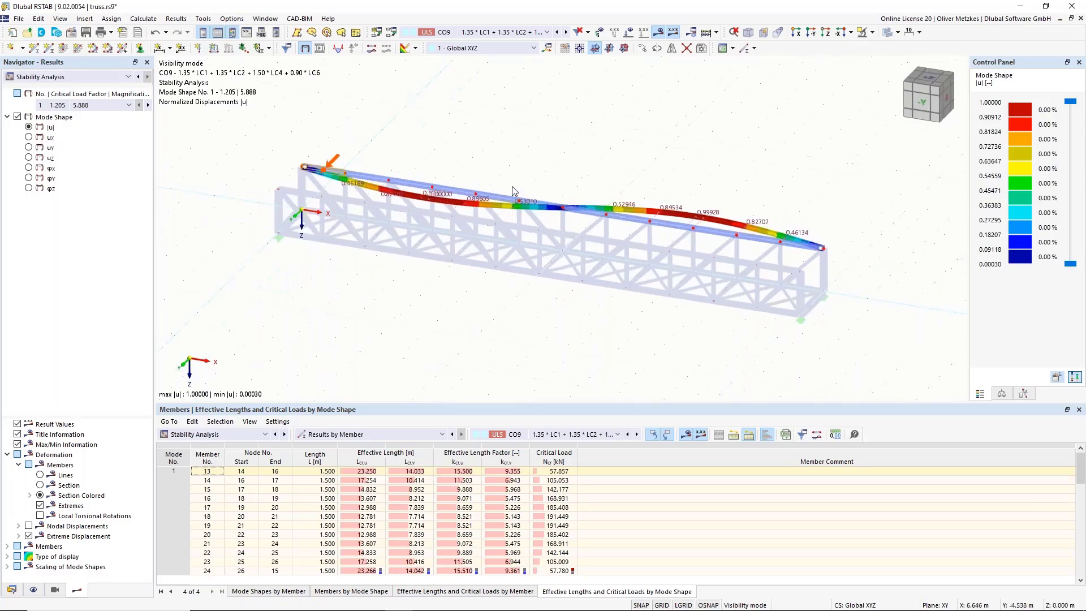
{"action": "scroll", "coordinate": [513, 190], "scroll_direction": "up", "scroll_amount": 2}
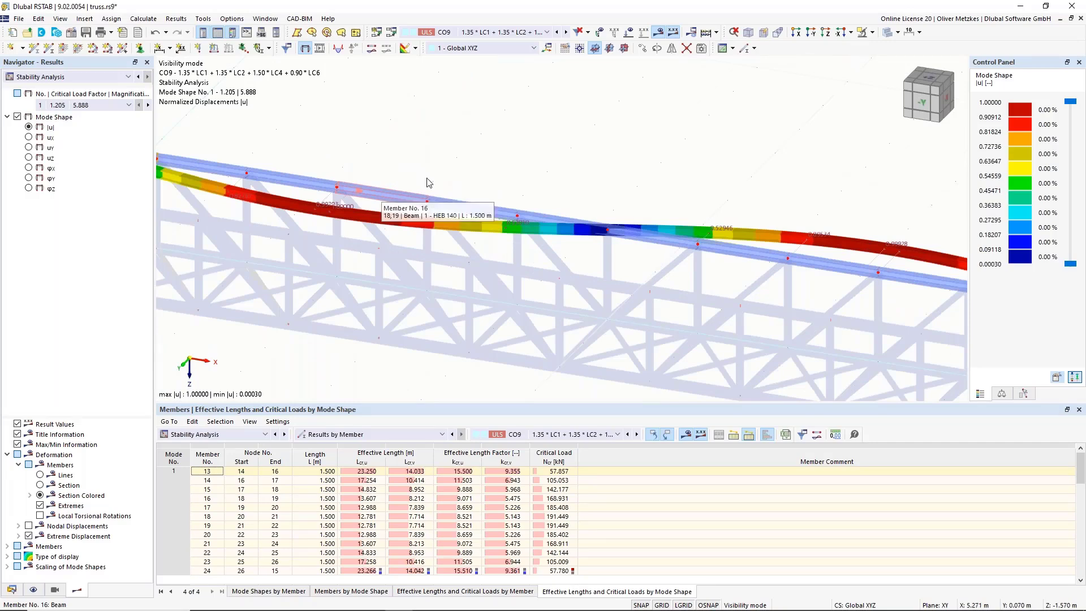
{"action": "right_click", "coordinate": [379, 196]}
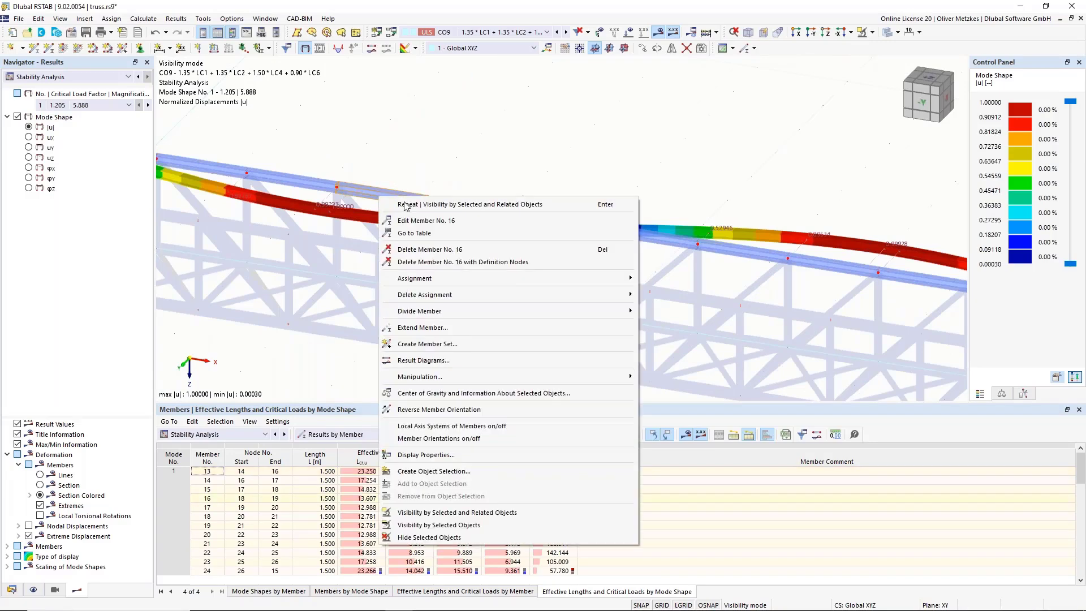
{"action": "left_click", "coordinate": [405, 425]}
{"action": "scroll", "coordinate": [395, 220], "scroll_direction": "up", "scroll_amount": 4}
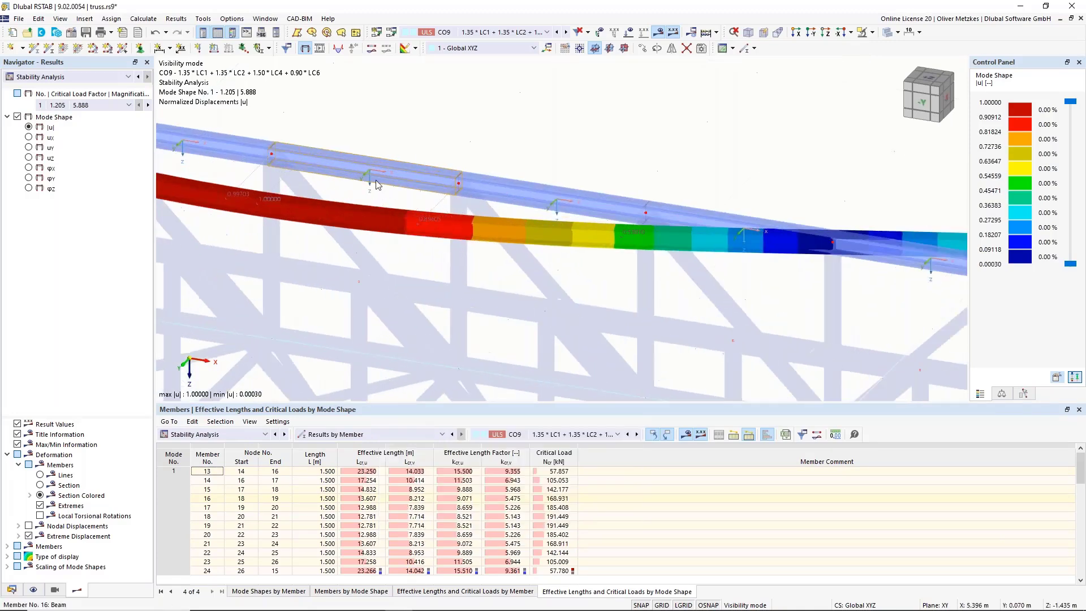
{"action": "scroll", "coordinate": [332, 191], "scroll_direction": "up", "scroll_amount": 3}
{"action": "scroll", "coordinate": [342, 187], "scroll_direction": "down", "scroll_amount": 3}
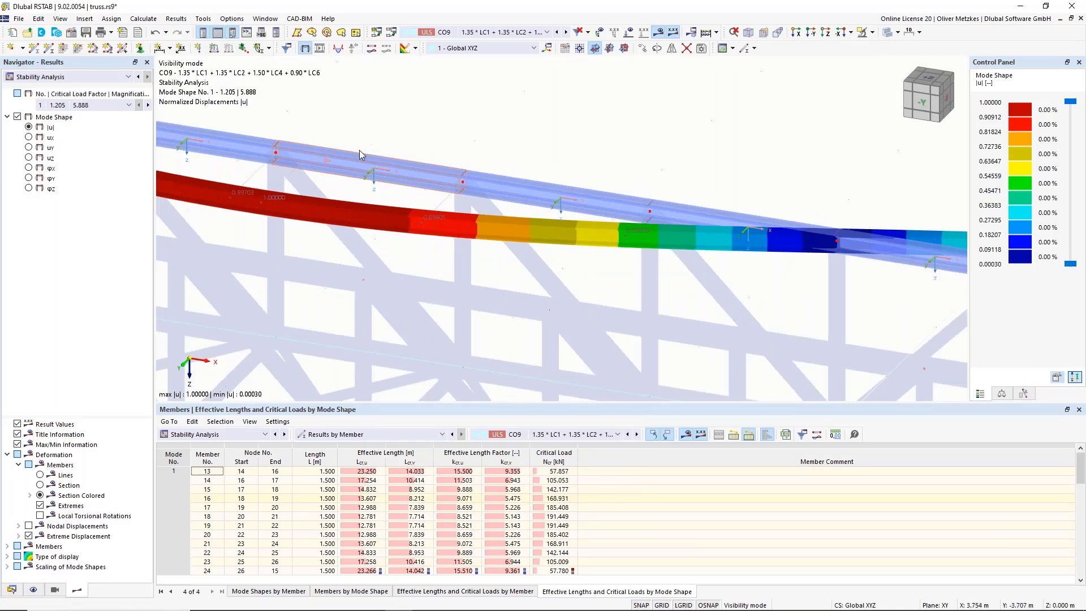
{"action": "scroll", "coordinate": [376, 194], "scroll_direction": "down", "scroll_amount": 5}
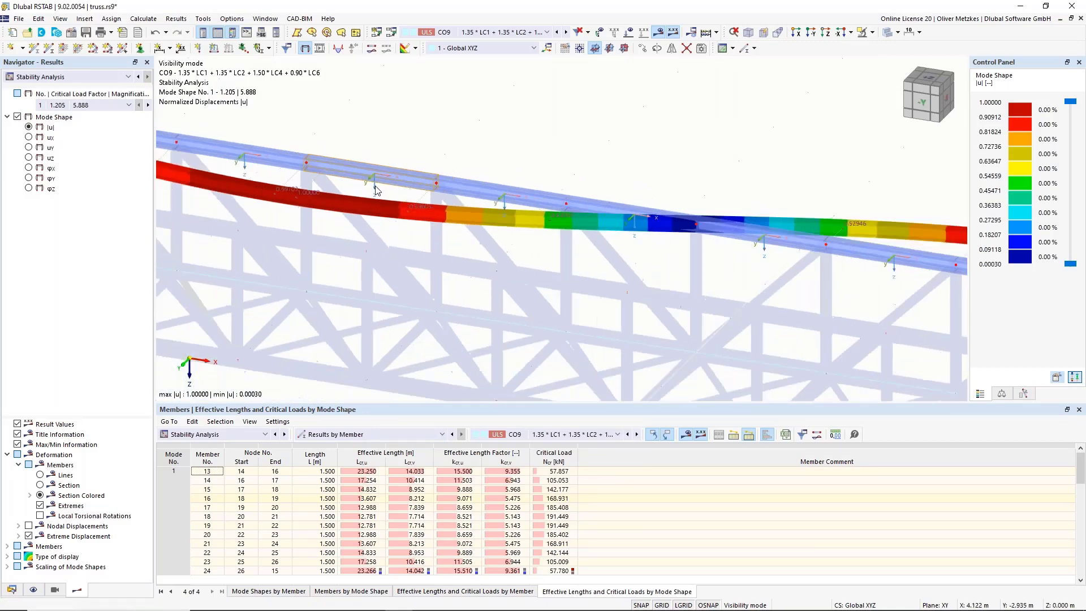
{"action": "middle_click_drag", "start_coordinate": [438, 250], "coordinate": [457, 255]}
{"action": "scroll", "coordinate": [457, 256], "scroll_direction": "down", "scroll_amount": 1}
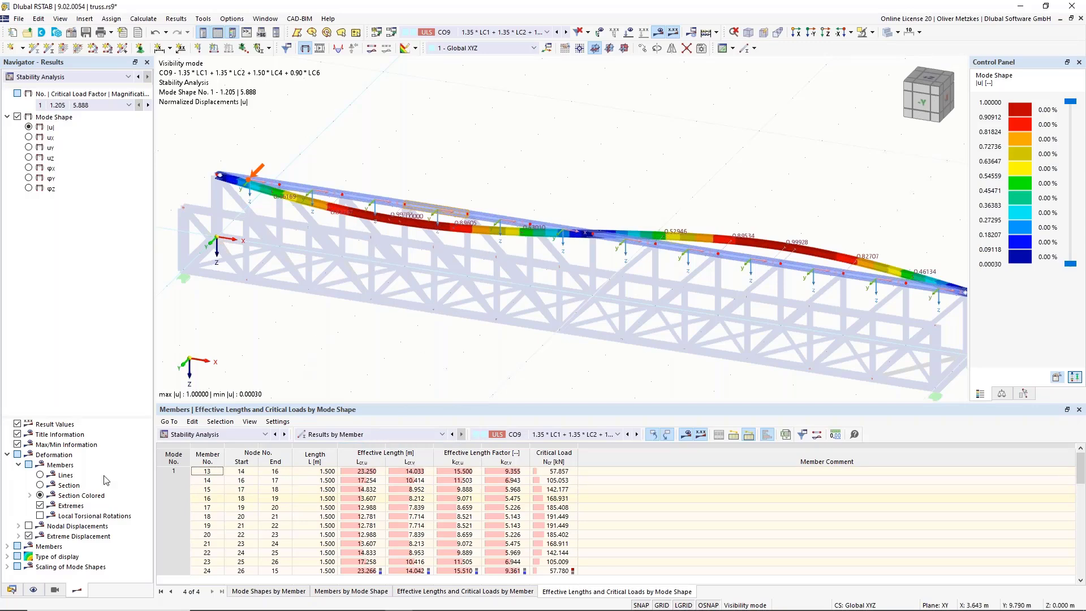
Step: Open section 5, L 65x50x6, to inspect its principal axes u and v, and leave it without changes
{"action": "left_click", "coordinate": [12, 590]}
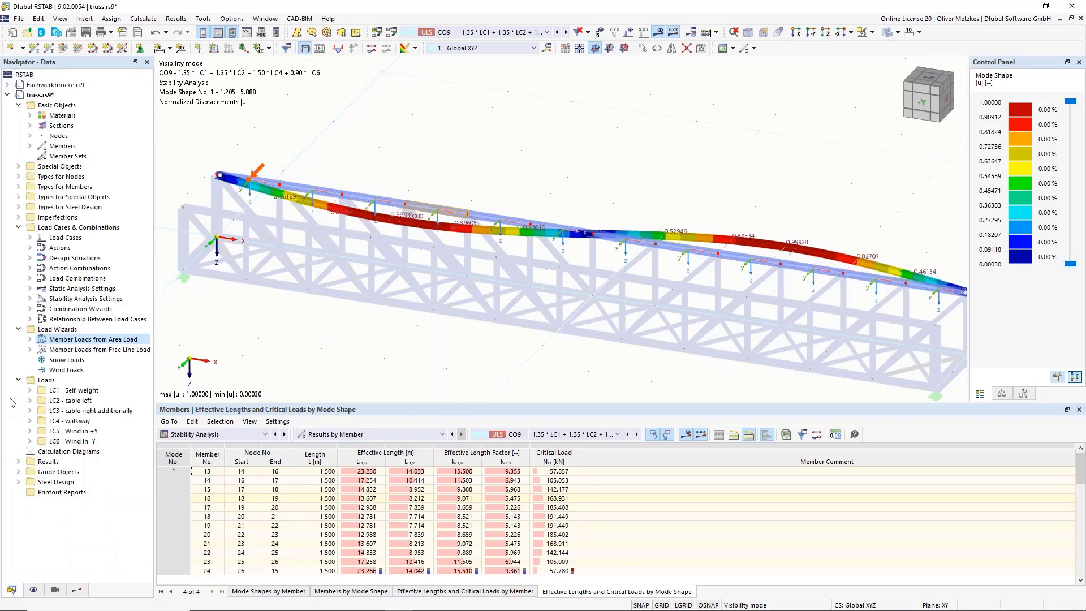
{"action": "left_click", "coordinate": [30, 126]}
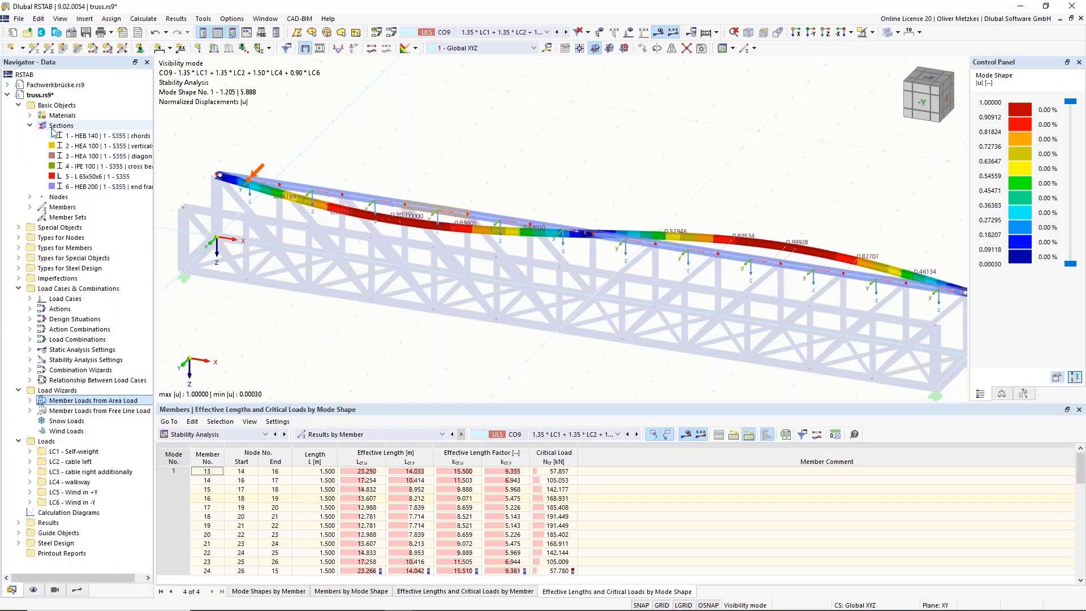
{"action": "double_click", "coordinate": [79, 176]}
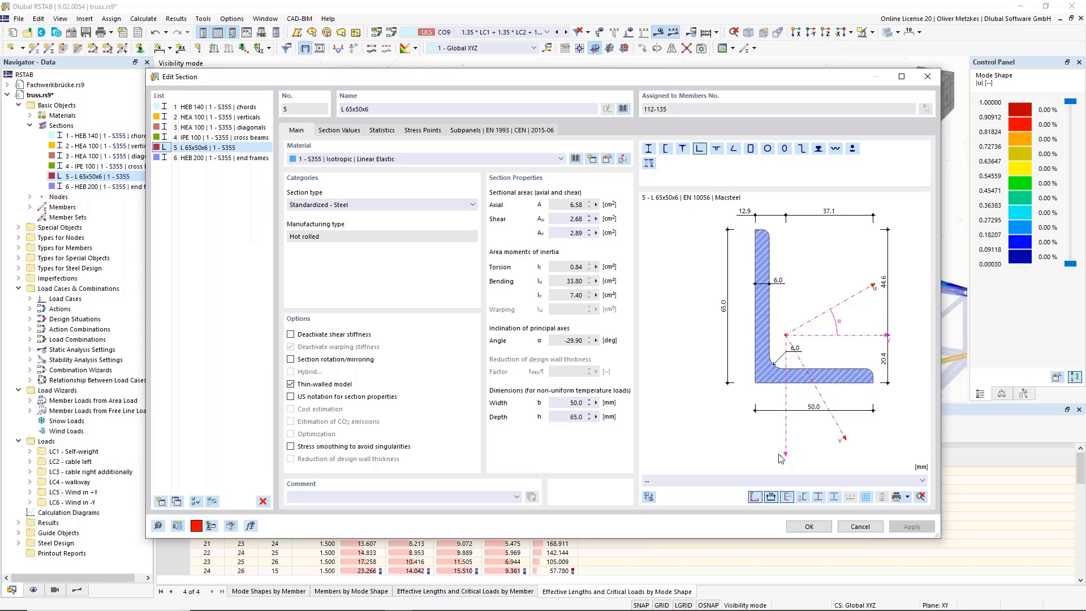
{"action": "left_click", "coordinate": [868, 532]}
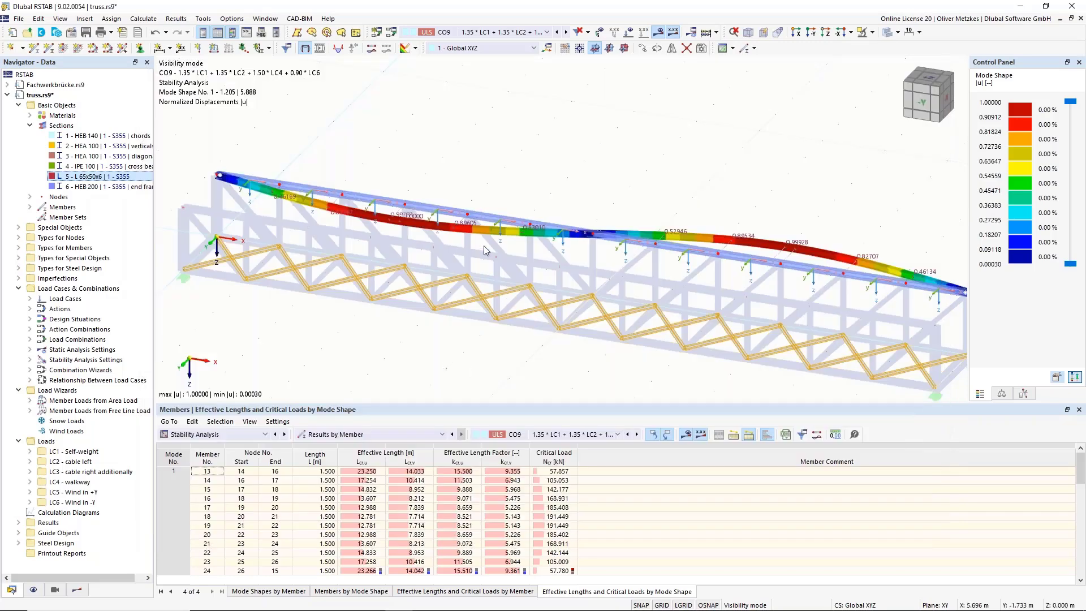
Step: Examine the effective lengths Lcr,v of top chord members 13 to 24 and relate them to the buckled shape
{"action": "left_click_drag", "start_coordinate": [426, 475], "coordinate": [419, 571]}
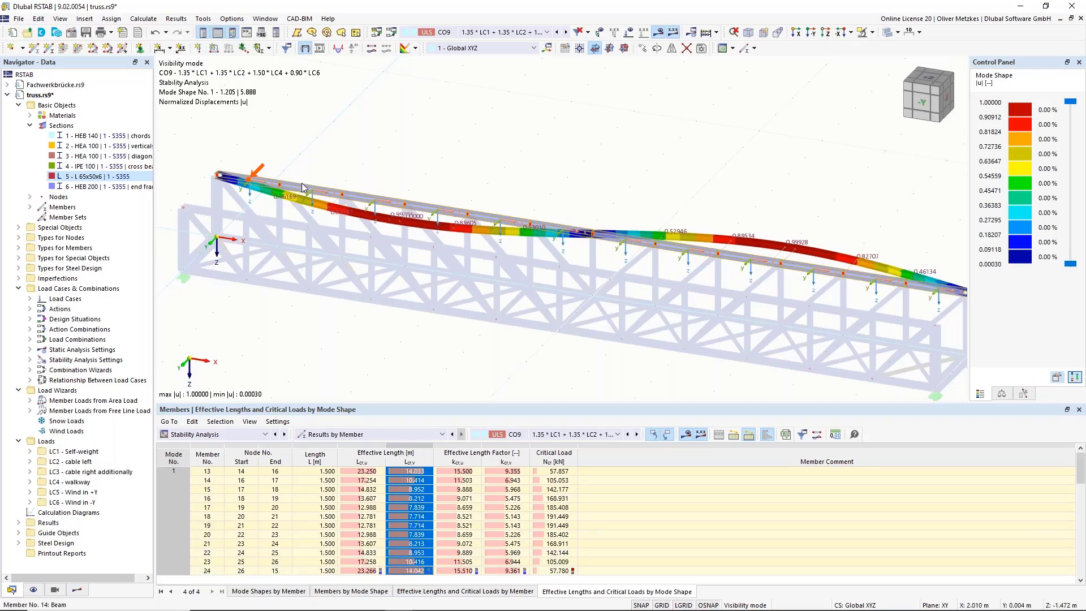
{"action": "scroll", "coordinate": [585, 190], "scroll_direction": "down", "scroll_amount": 3}
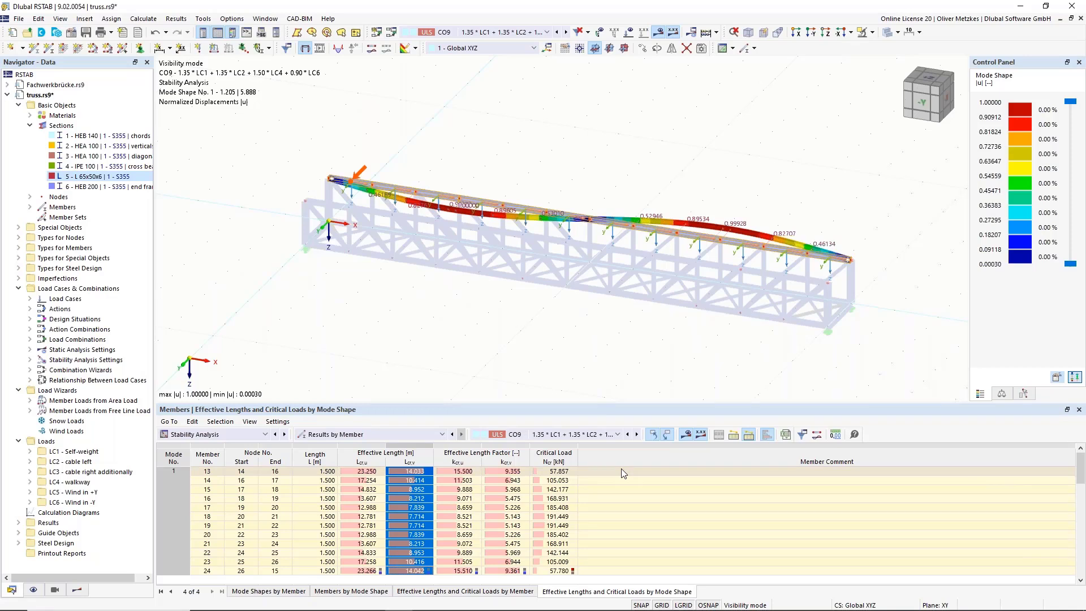
{"action": "left_click", "coordinate": [427, 489]}
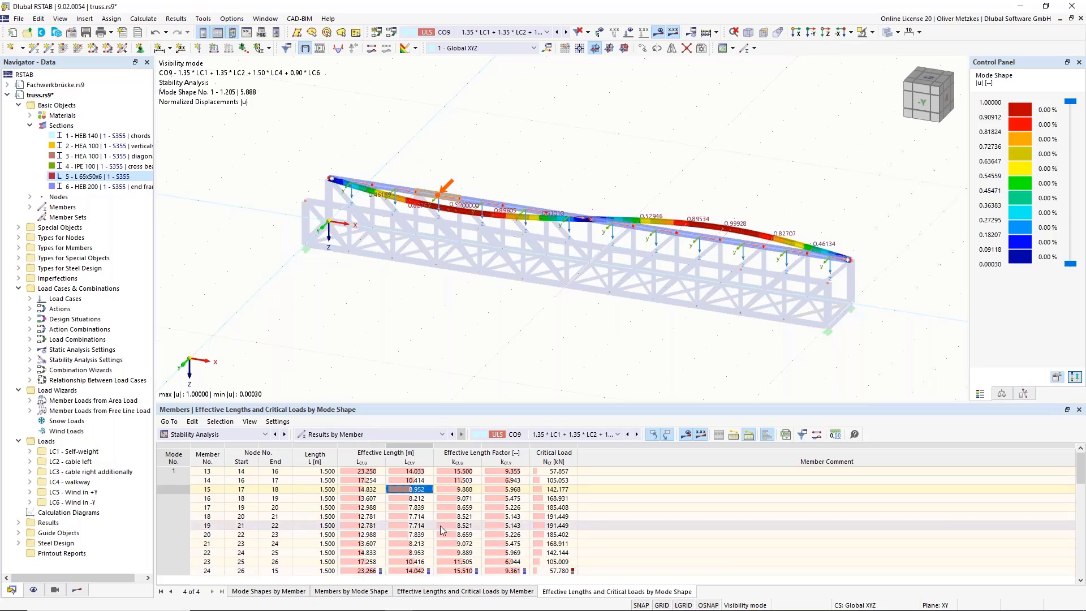
{"action": "left_click", "coordinate": [417, 480]}
{"action": "left_click", "coordinate": [416, 489]}
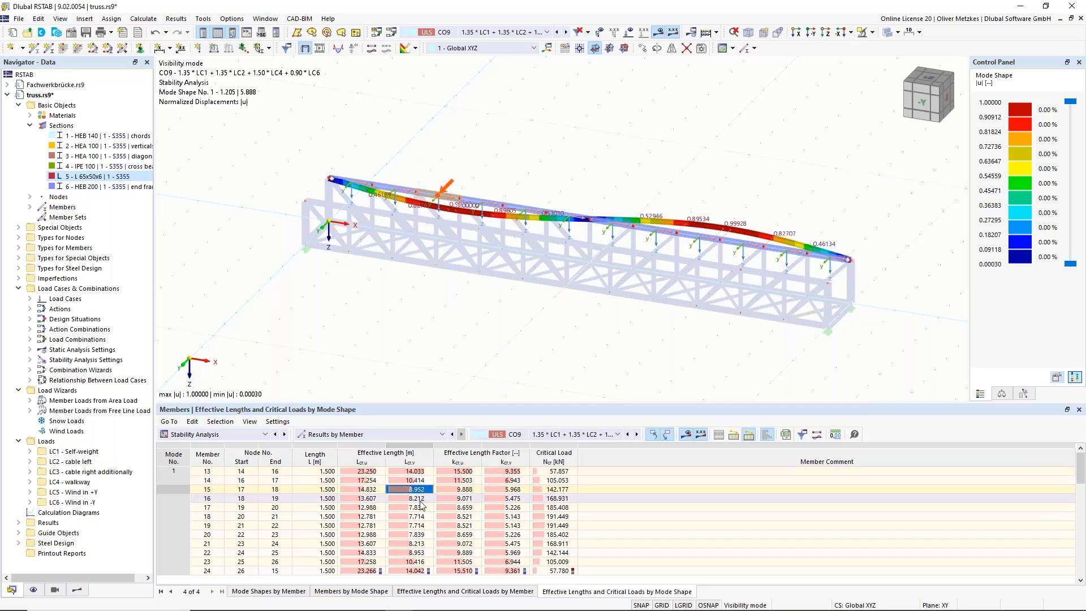
{"action": "left_click", "coordinate": [416, 498]}
{"action": "left_click", "coordinate": [417, 507]}
{"action": "left_click", "coordinate": [419, 517]}
{"action": "left_click", "coordinate": [419, 543]}
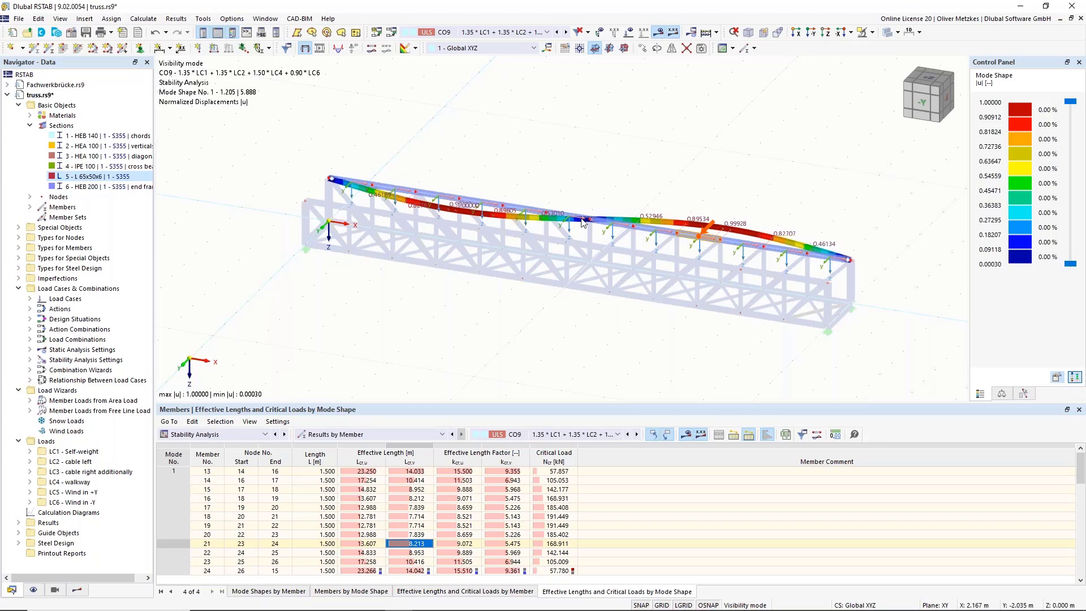
{"action": "scroll", "coordinate": [652, 217], "scroll_direction": "up", "scroll_amount": 2}
{"action": "middle_click_drag", "start_coordinate": [795, 196], "coordinate": [709, 206]}
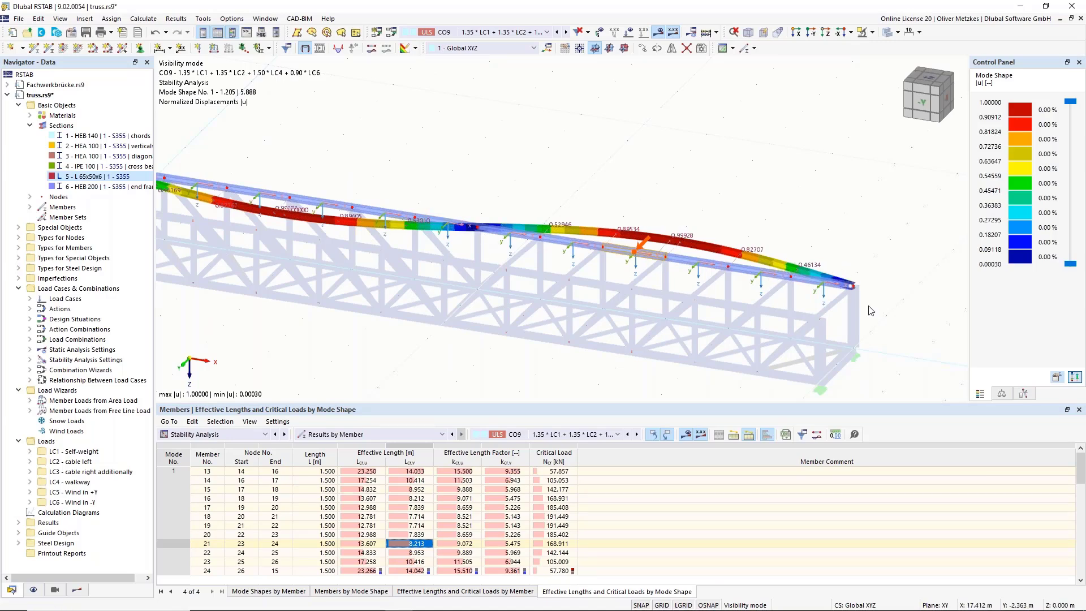
{"action": "scroll", "coordinate": [806, 254], "scroll_direction": "down", "scroll_amount": 2}
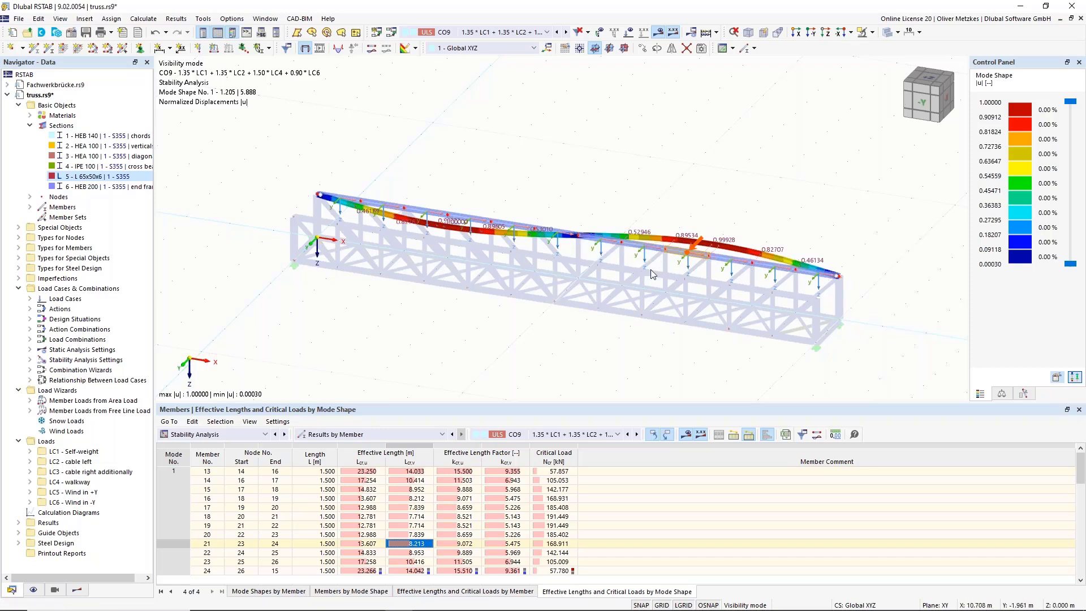
Step: Compare the critical loads Ncr of the top chord members from end member 13 to midspan members 18 and 19
{"action": "left_click", "coordinate": [410, 471]}
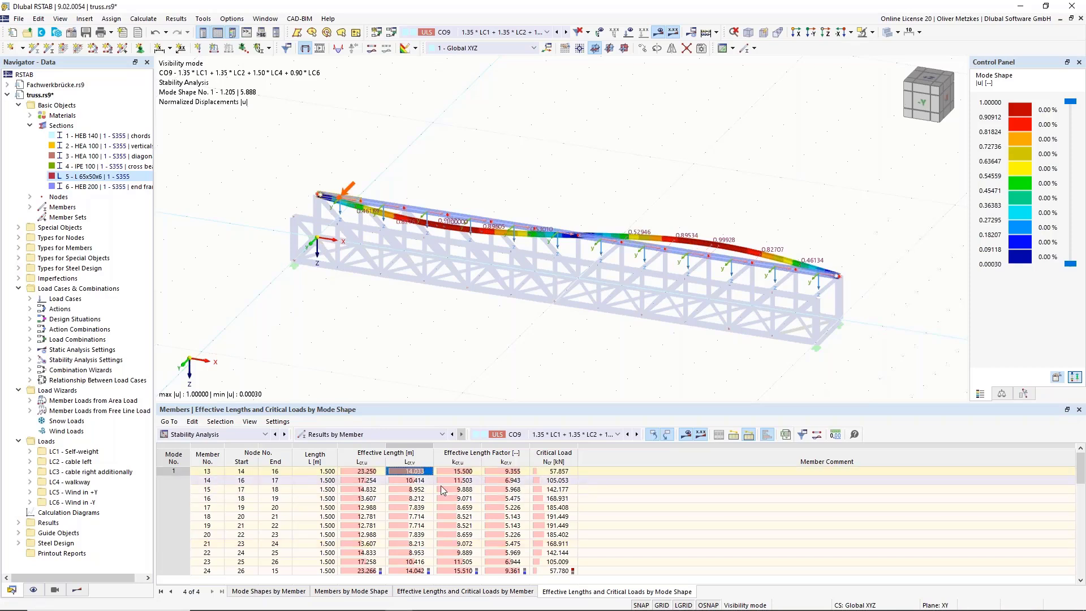
{"action": "left_click", "coordinate": [571, 472]}
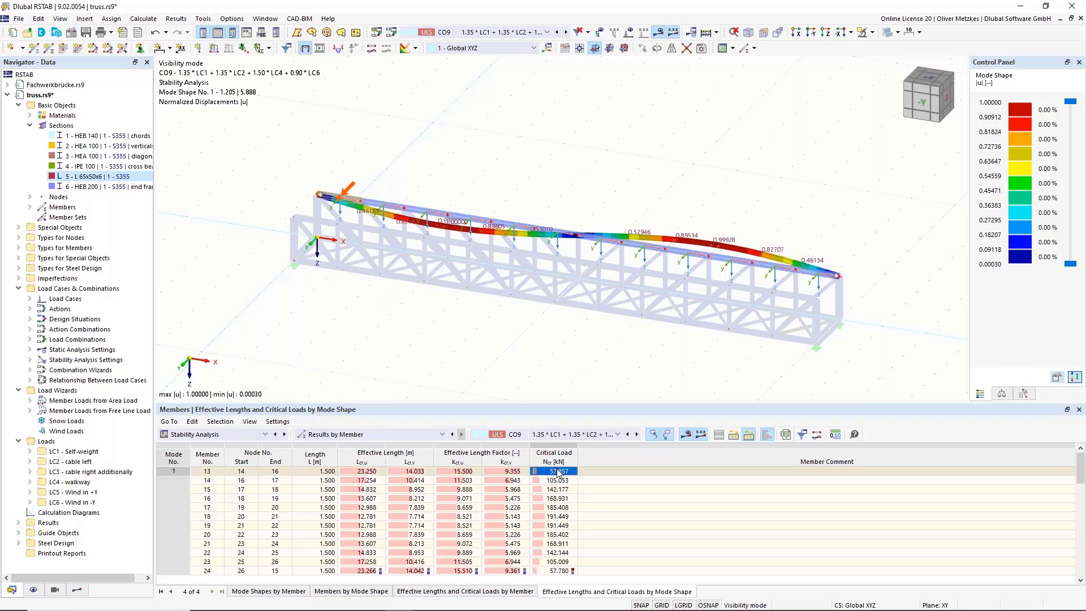
{"action": "left_click", "coordinate": [562, 480]}
{"action": "left_click", "coordinate": [561, 490]}
{"action": "left_click", "coordinate": [559, 507]}
{"action": "left_click", "coordinate": [558, 516]}
{"action": "left_click", "coordinate": [559, 527]}
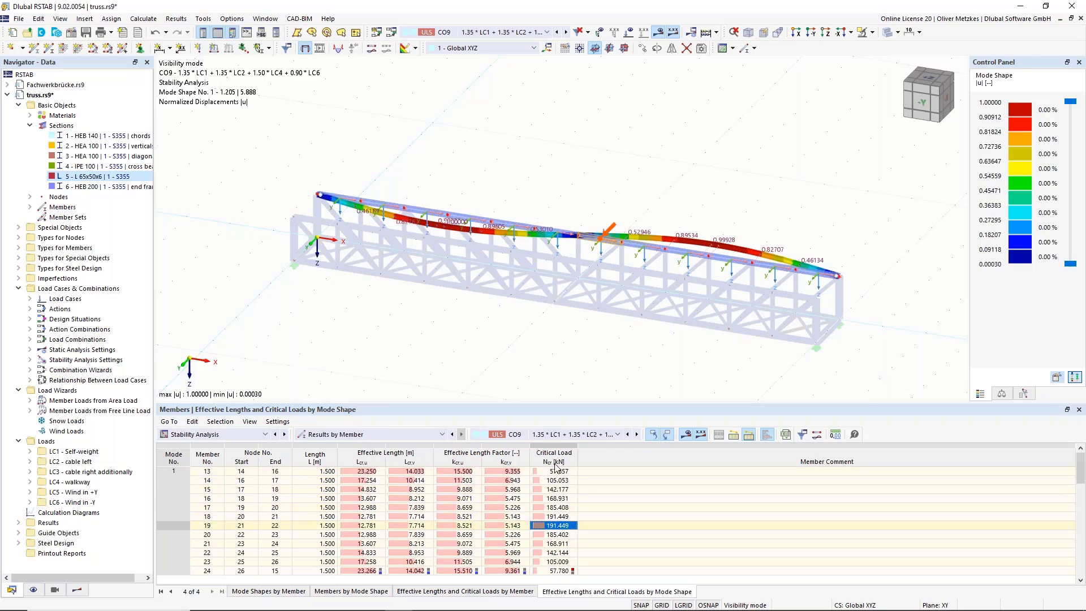
{"action": "left_click", "coordinate": [557, 473]}
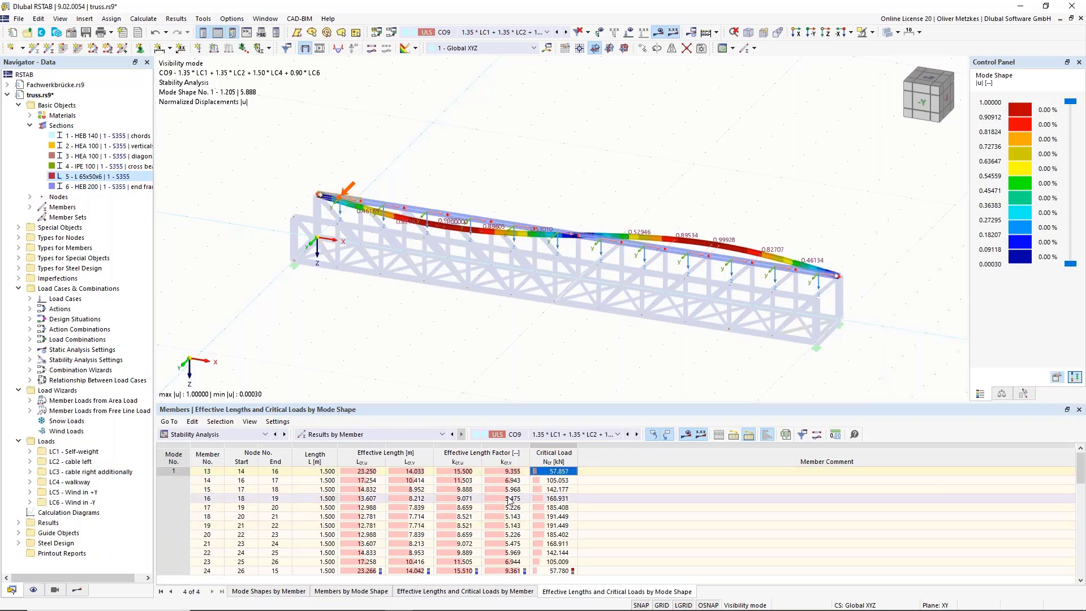
{"action": "left_click", "coordinate": [558, 517]}
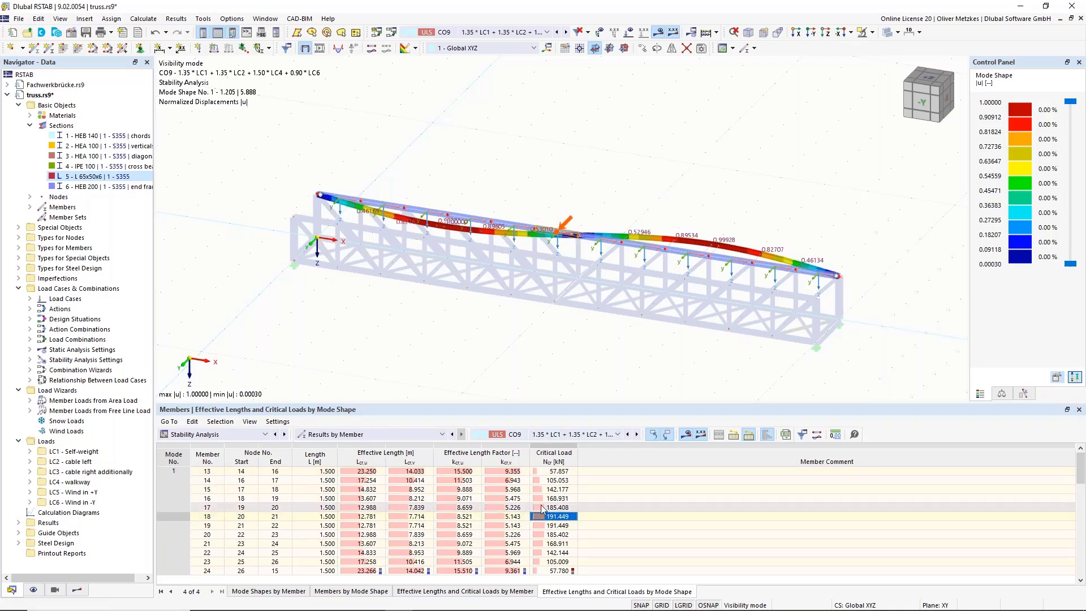
Step: Compare the effective length Lcr,v of midspan member 18 with those of end member 13 and member 15
{"action": "left_click", "coordinate": [417, 517]}
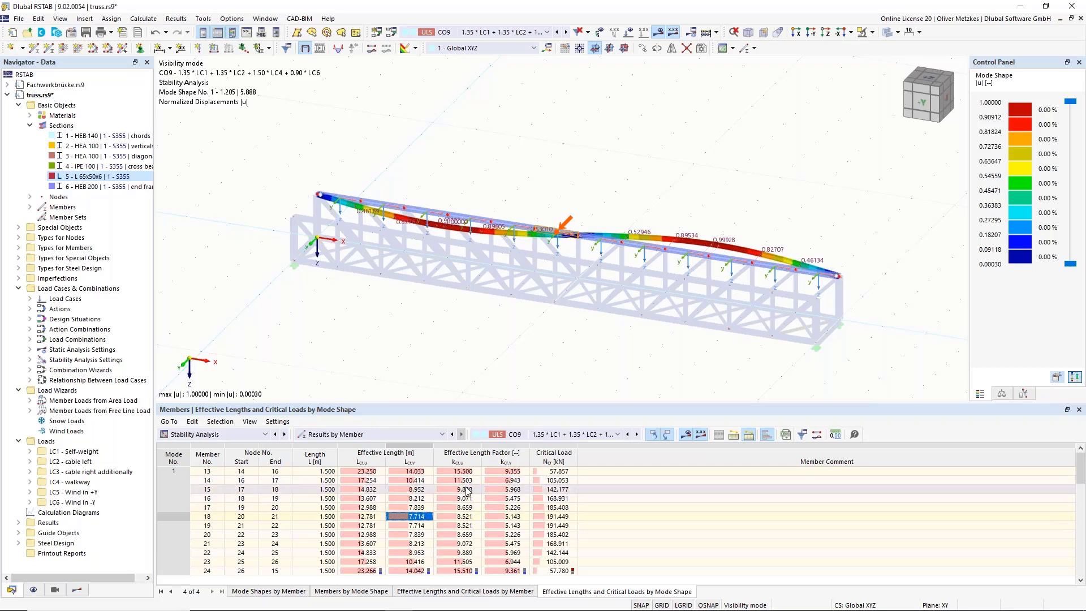
{"action": "middle_click_drag", "start_coordinate": [457, 325], "coordinate": [383, 380]}
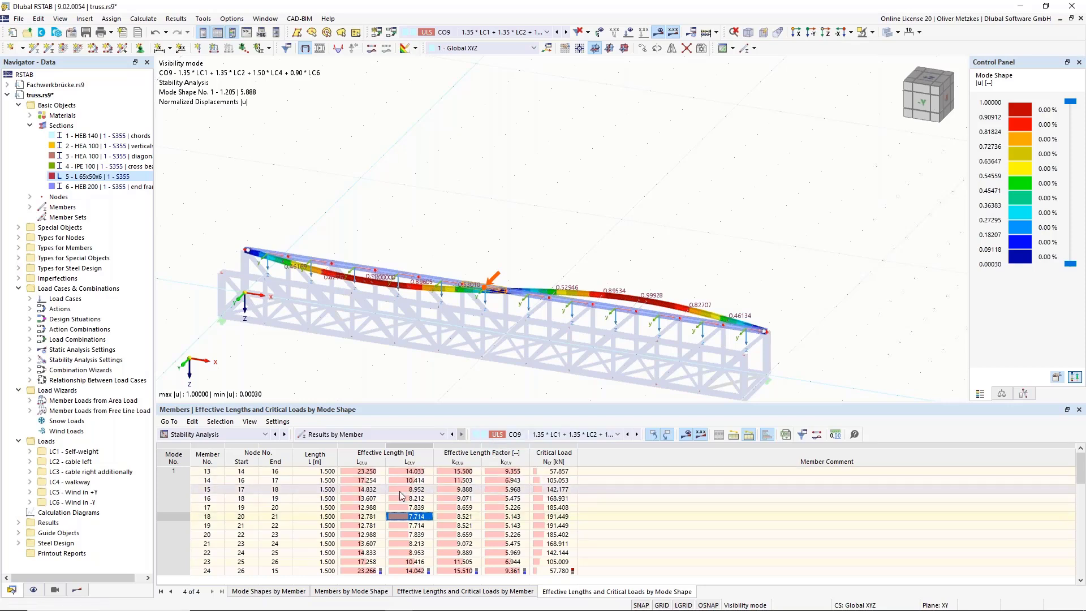
{"action": "left_click", "coordinate": [412, 471]}
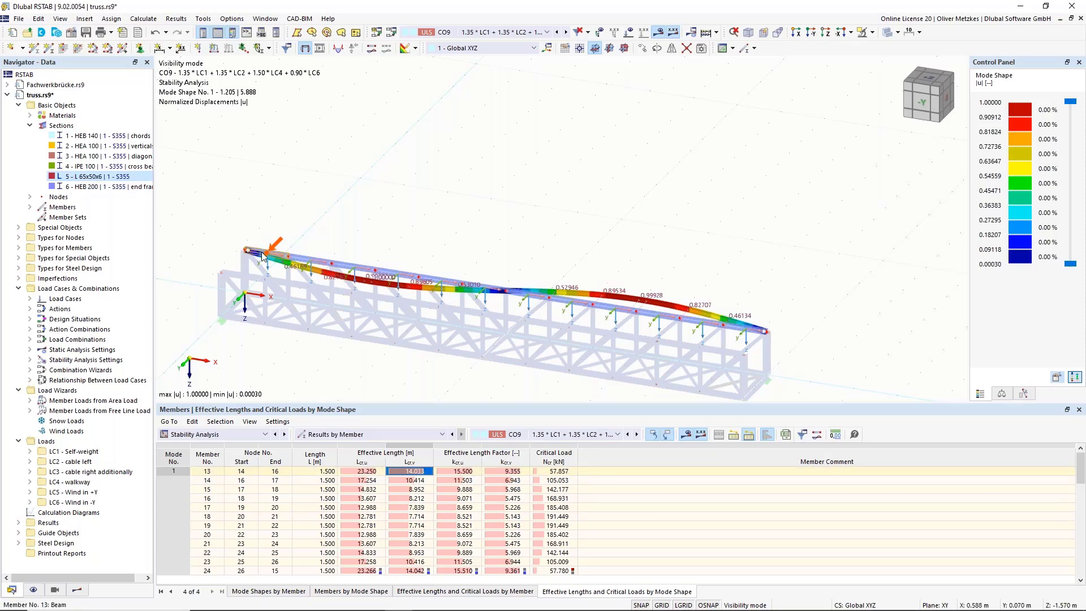
{"action": "mouse_move", "coordinate": [273, 255]}
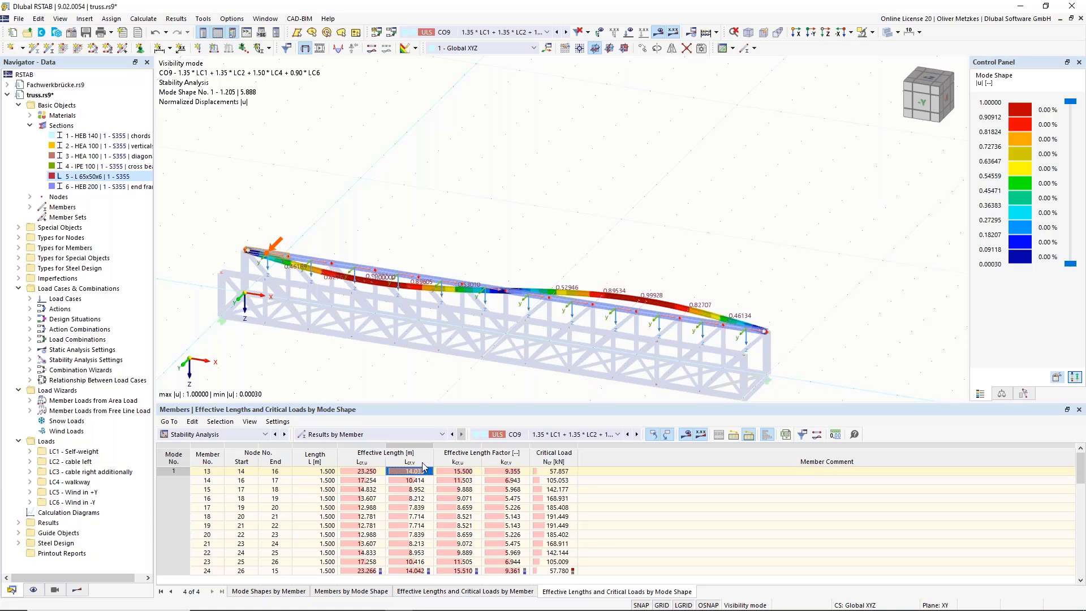
{"action": "left_click", "coordinate": [410, 517]}
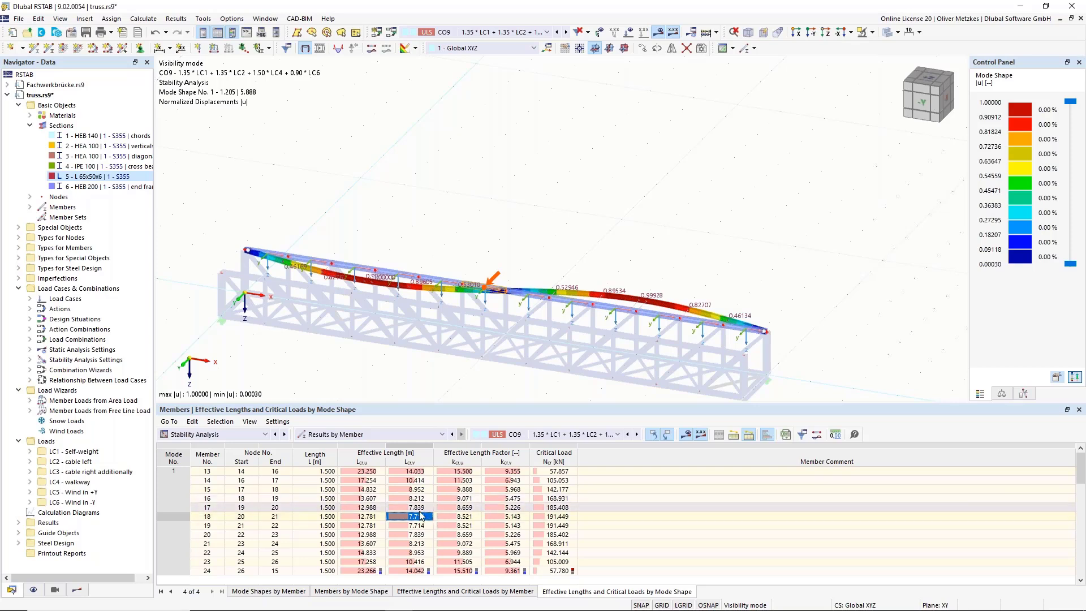
{"action": "left_click", "coordinate": [410, 490]}
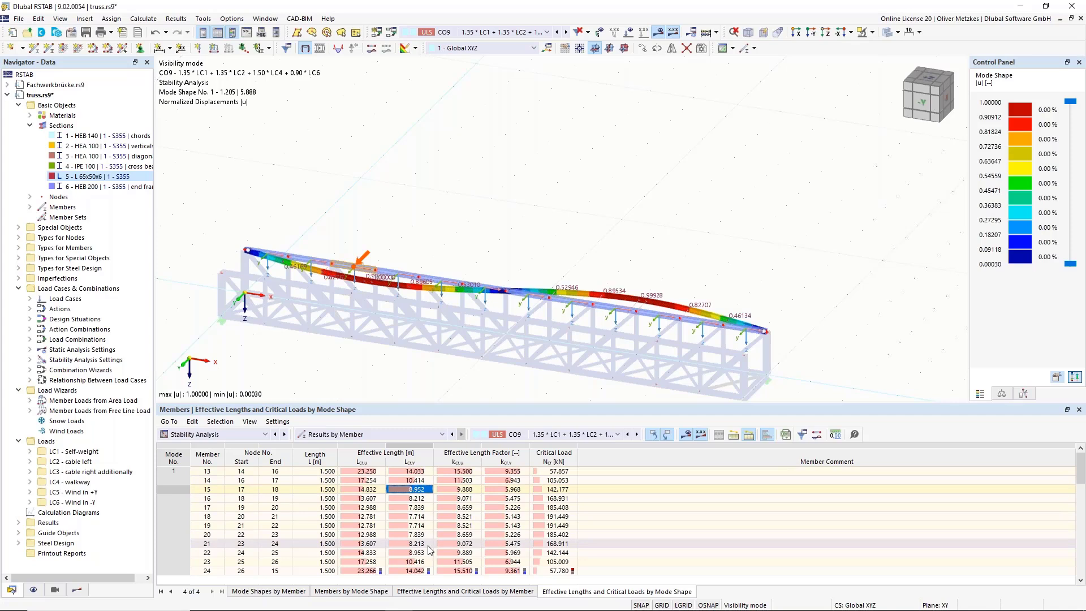
{"action": "left_click", "coordinate": [417, 516]}
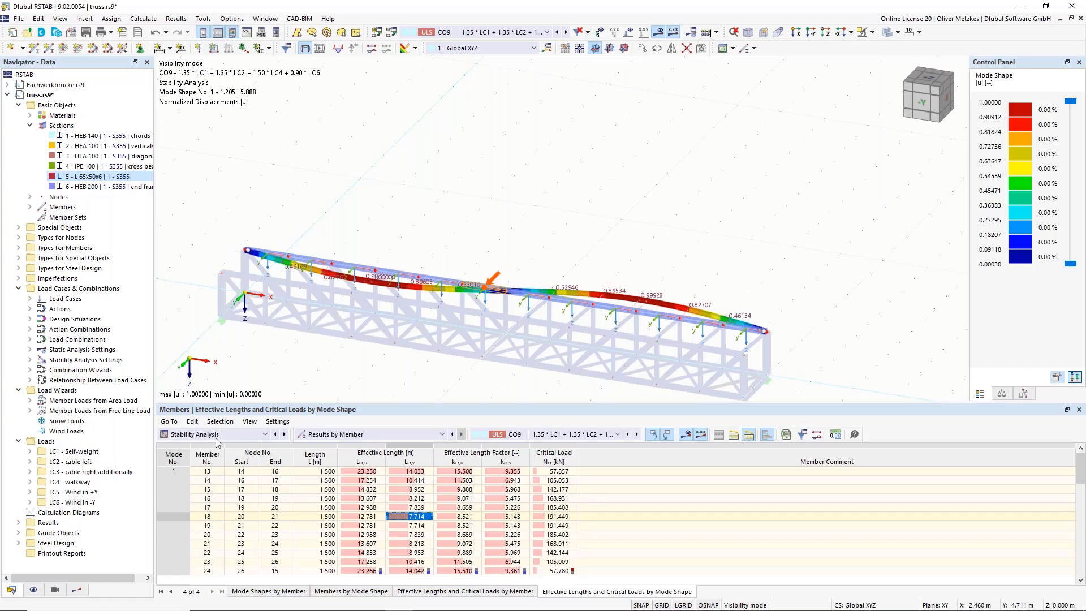
Step: Switch to the Photos app to view the image ohne Anpassung.jpg maximized, and close the Desktop folder window
{"action": "mouse_move", "coordinate": [490, 606]}
{"action": "mouse_move", "coordinate": [427, 608]}
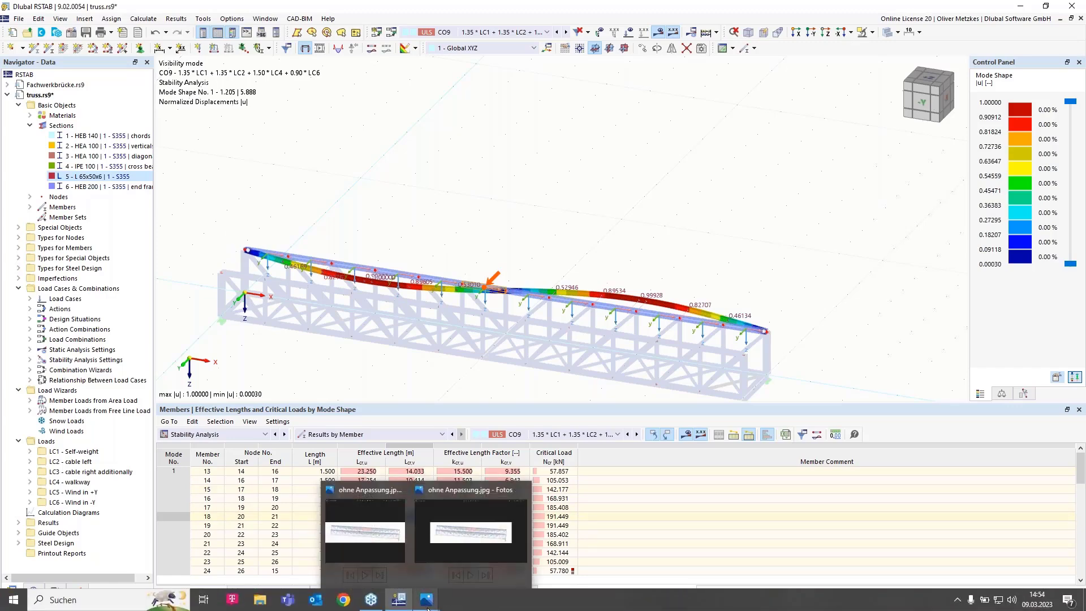
{"action": "left_click", "coordinate": [395, 548]}
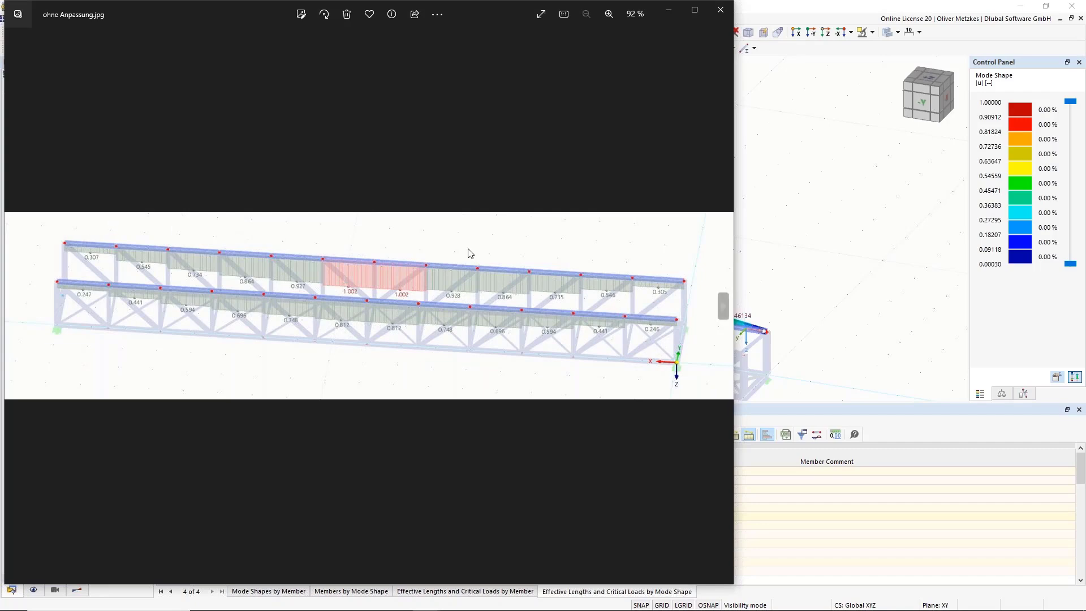
{"action": "left_click", "coordinate": [694, 10]}
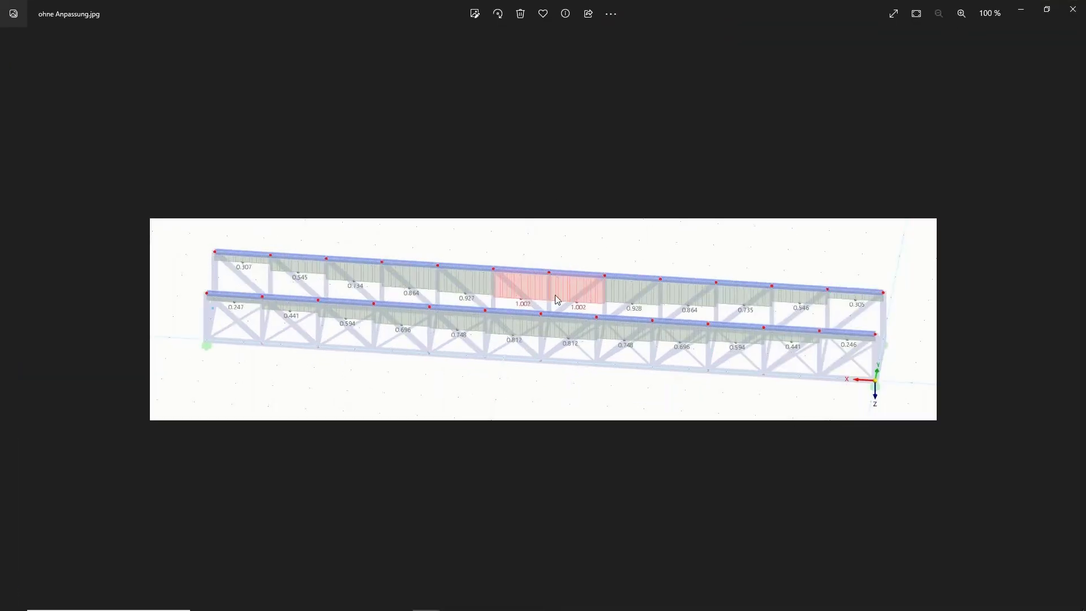
{"action": "key", "text": "Left"}
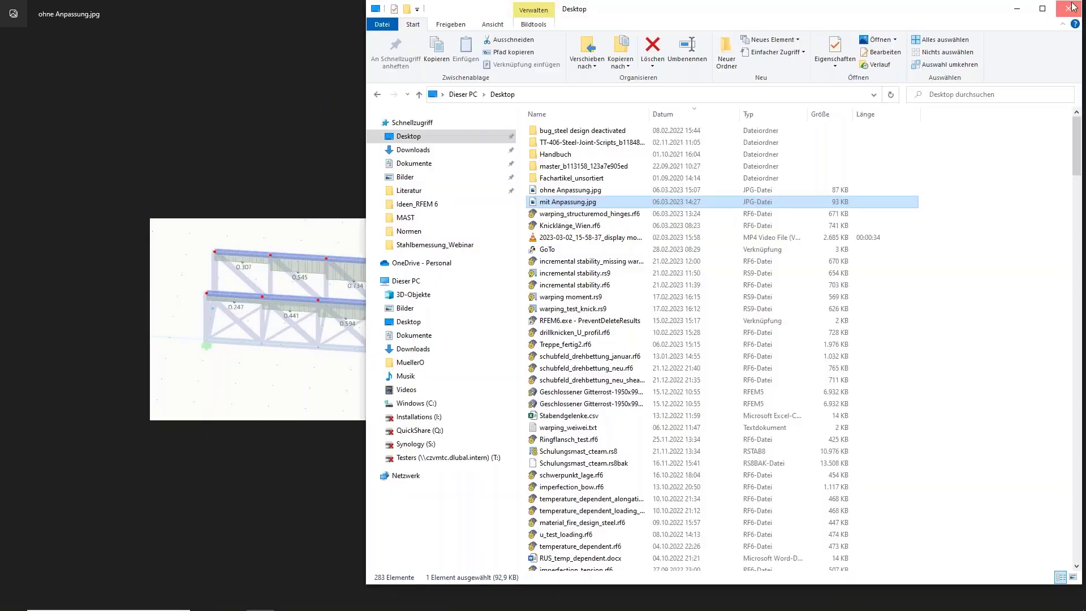
{"action": "left_click", "coordinate": [1067, 9]}
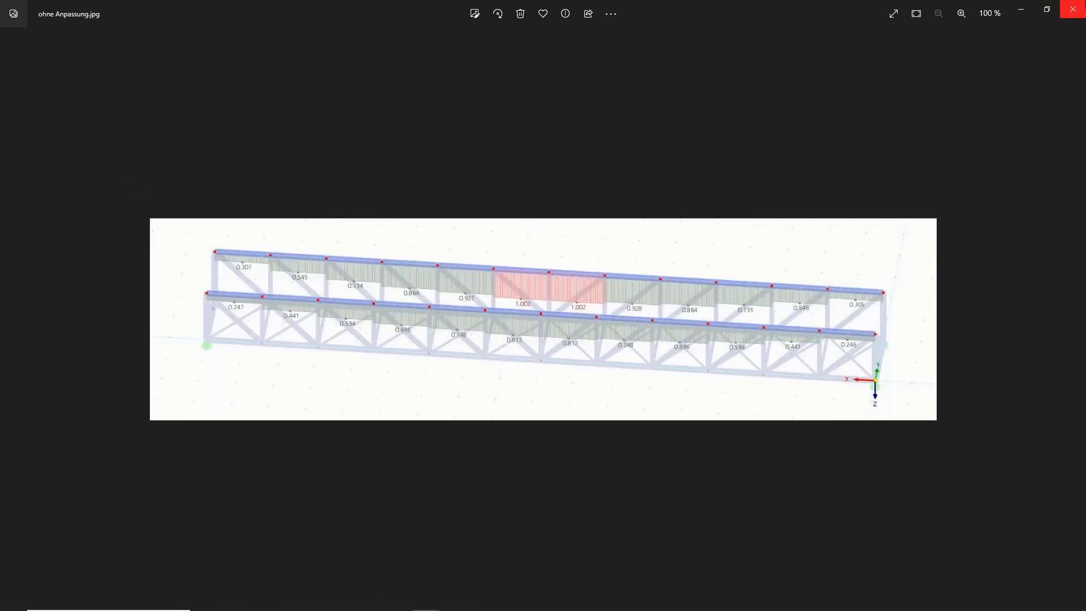
Step: Close the image and create a new steel design effective length with import from stability analysis enabled
{"action": "left_click", "coordinate": [1073, 9]}
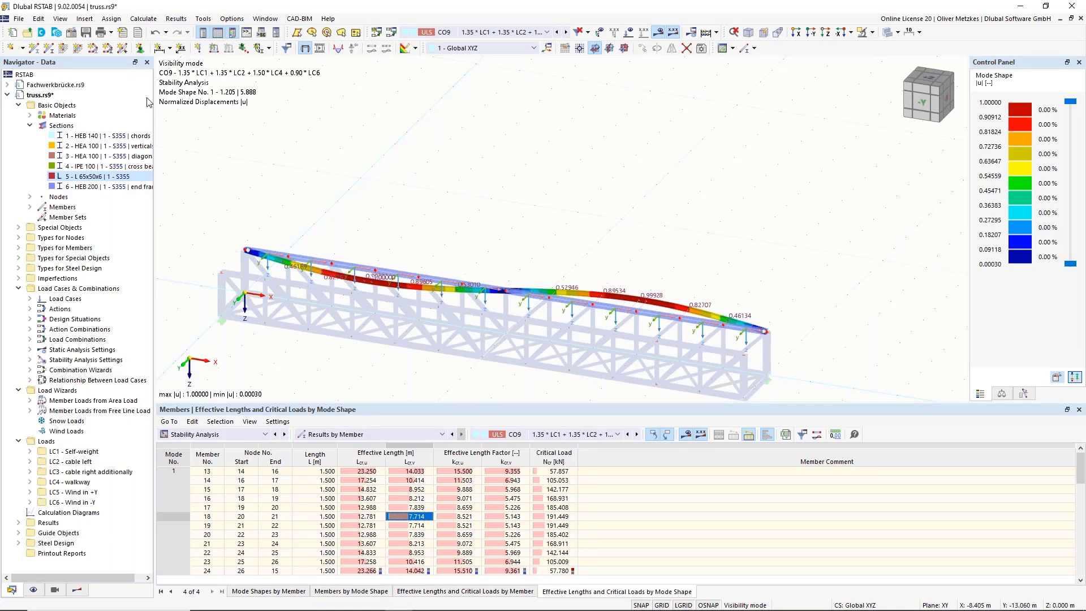
{"action": "left_click", "coordinate": [18, 268]}
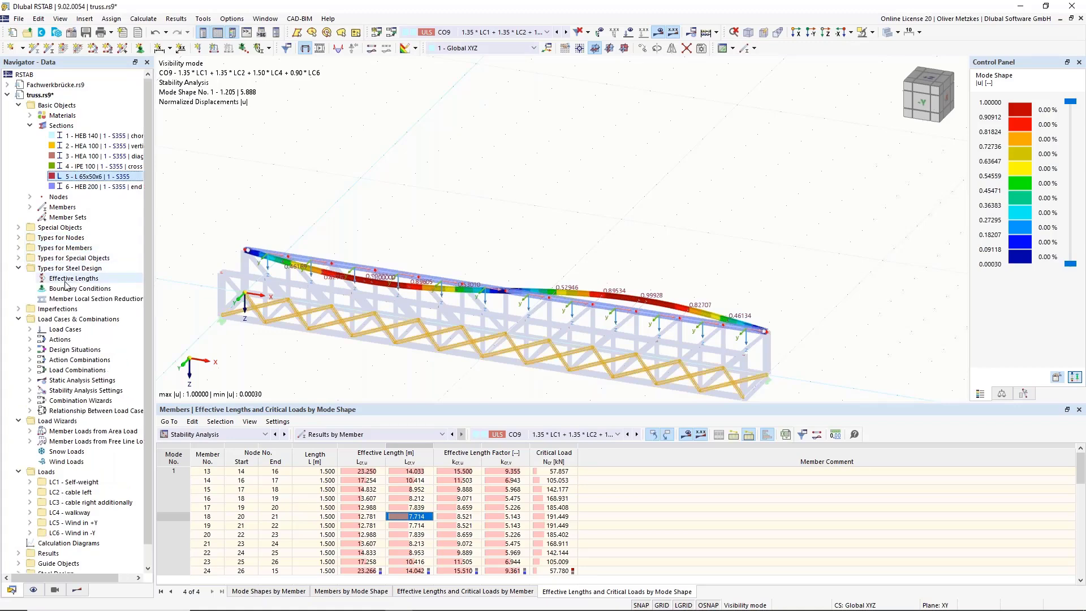
{"action": "left_click", "coordinate": [66, 279]}
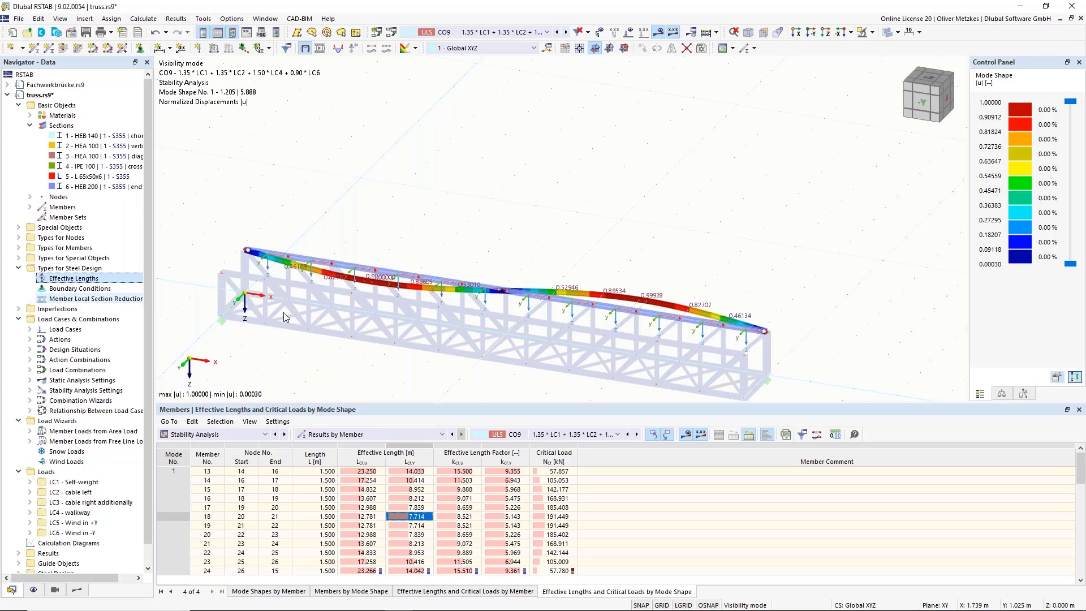
{"action": "right_click", "coordinate": [75, 279]}
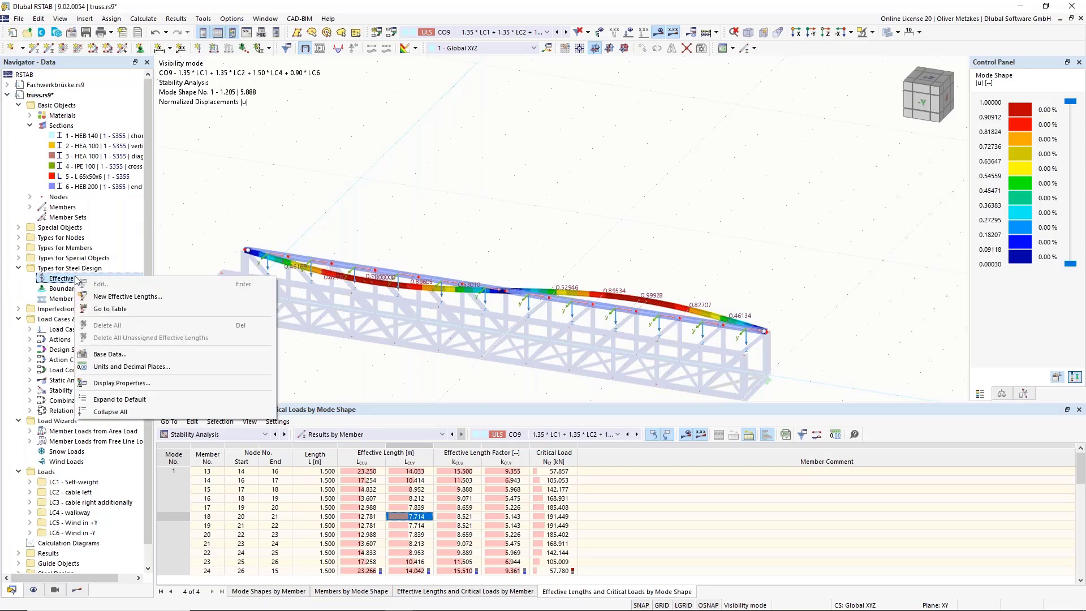
{"action": "left_click", "coordinate": [121, 295]}
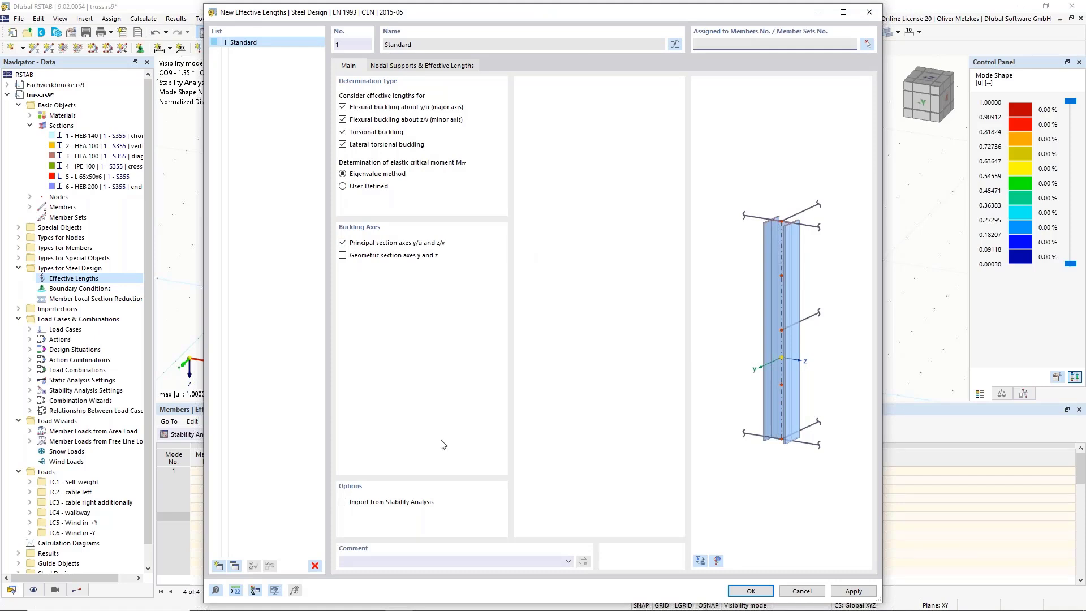
{"action": "left_click", "coordinate": [351, 505]}
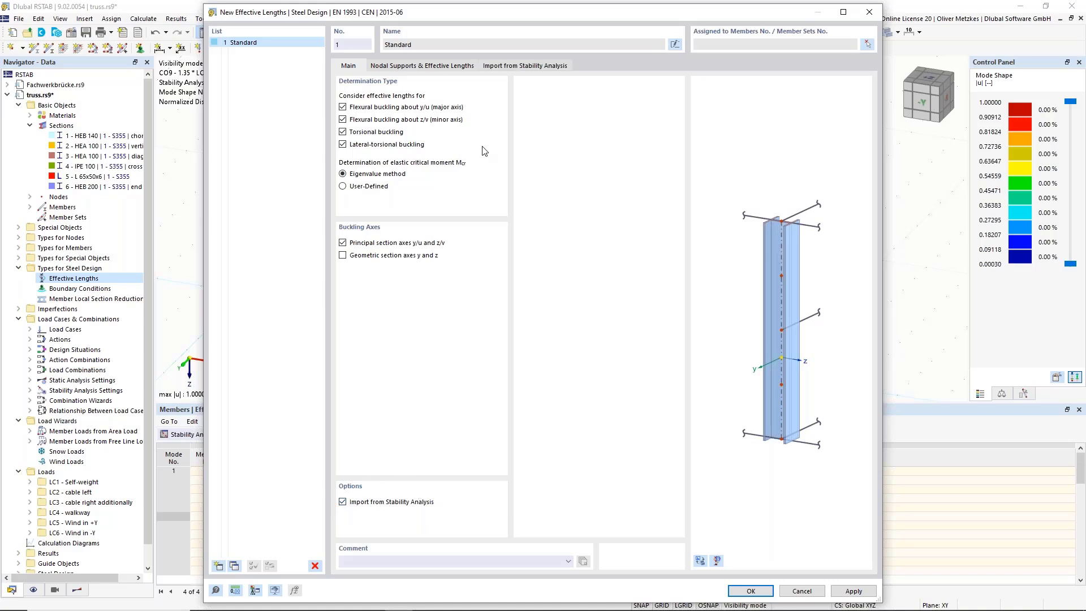
Step: Import the effective length factor about the z/v axis from CO9, mode 1, using midspan top chord member 19
{"action": "left_click", "coordinate": [506, 67]}
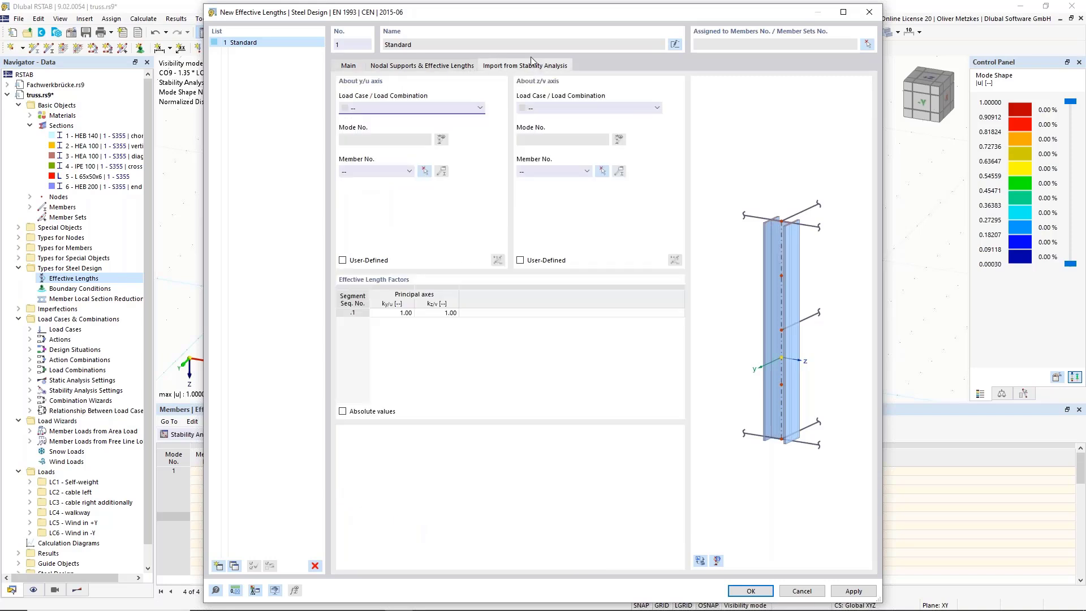
{"action": "left_click", "coordinate": [580, 109]}
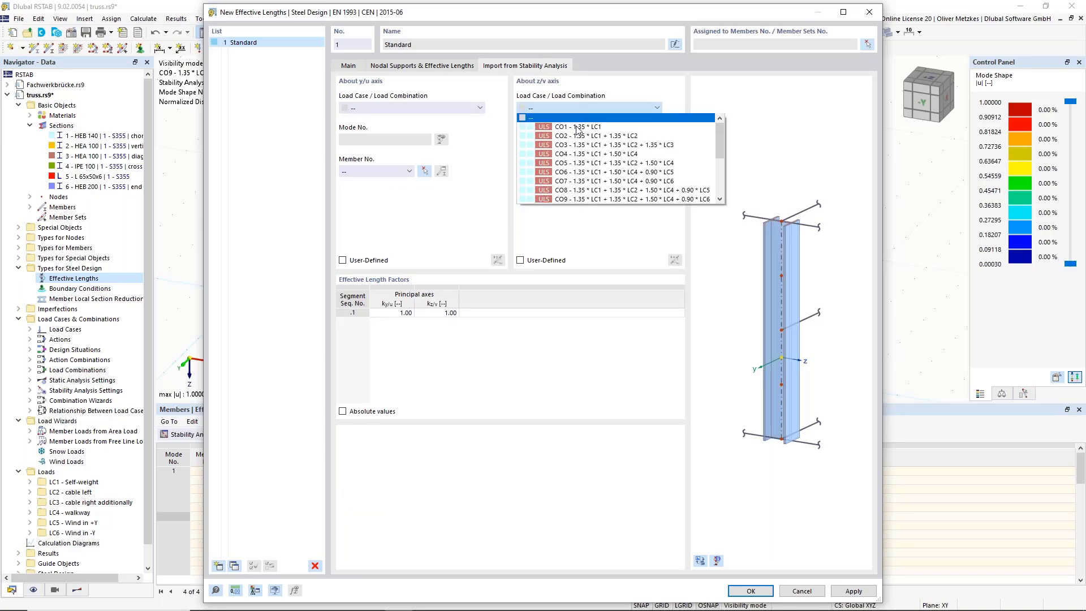
{"action": "left_click", "coordinate": [571, 199]}
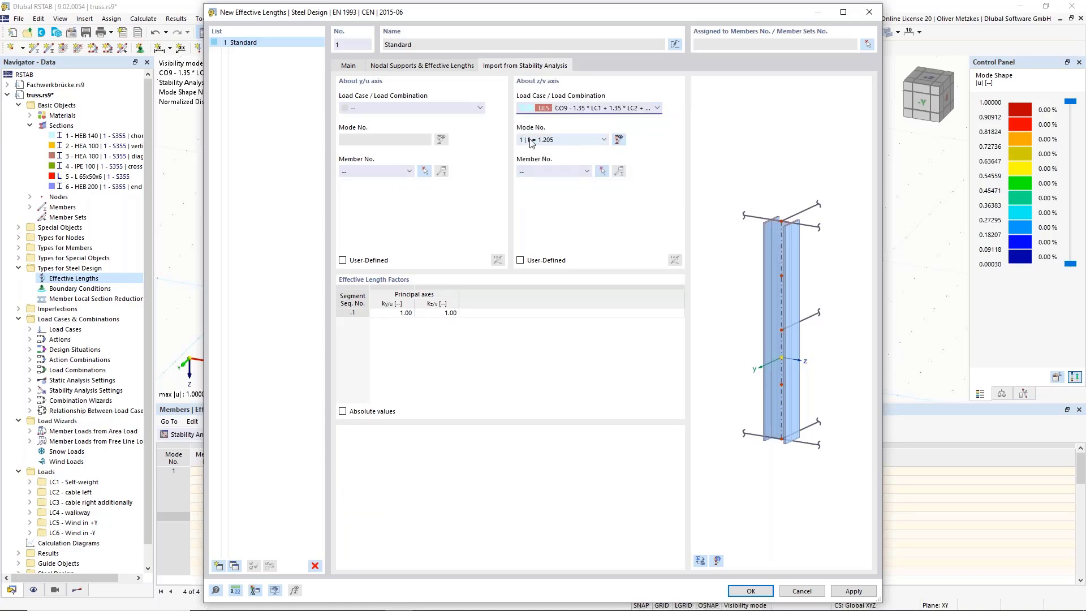
{"action": "left_click_drag", "start_coordinate": [455, 15], "coordinate": [478, 377]}
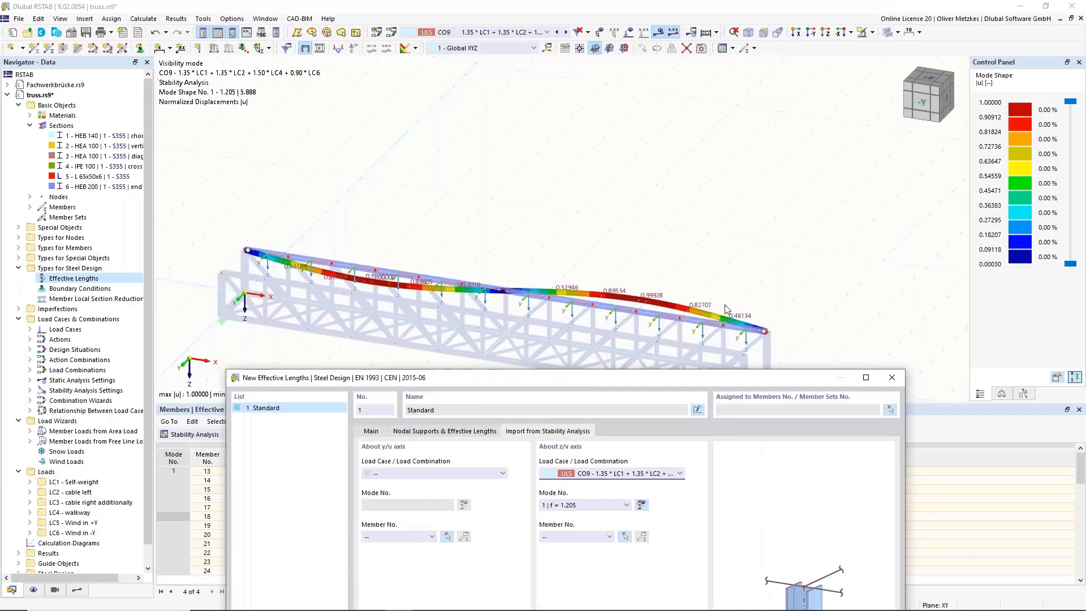
{"action": "left_click", "coordinate": [625, 536]}
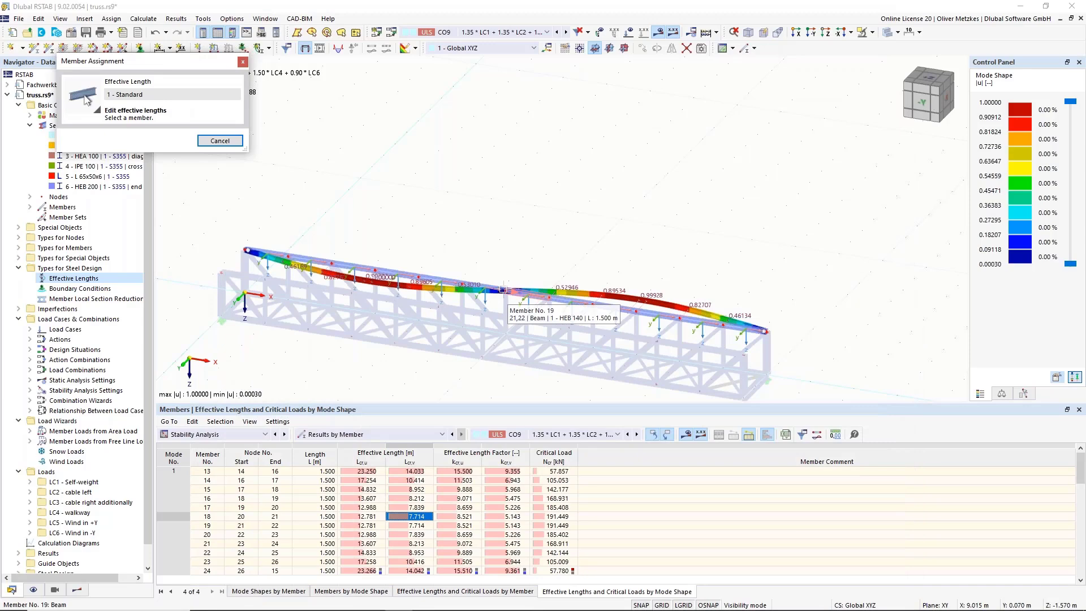
{"action": "left_click", "coordinate": [502, 290]}
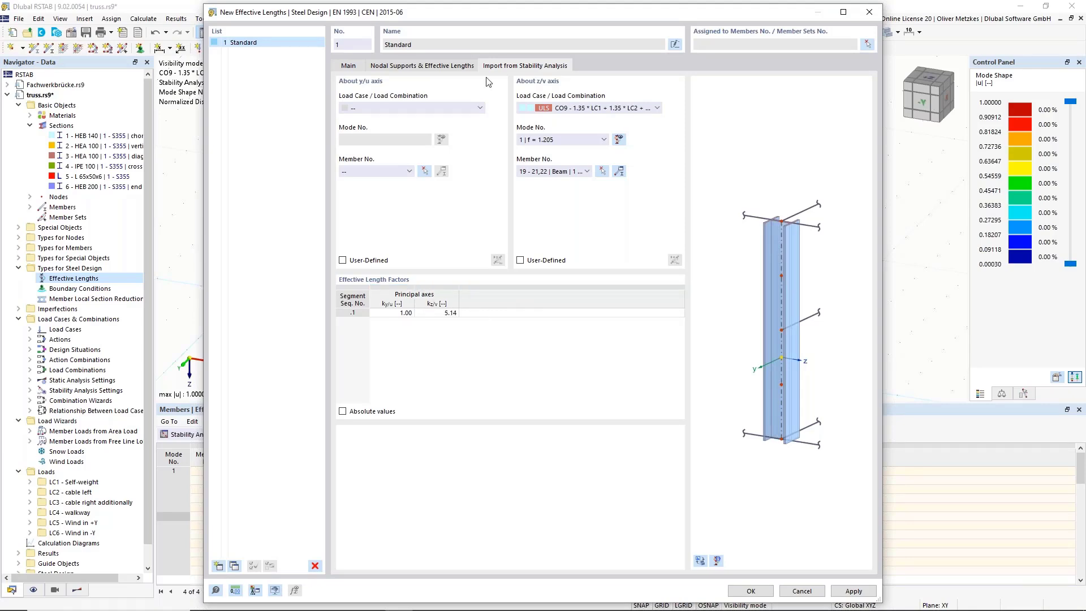
Step: Start the graphical member assignment for the Standard effective length and cancel visibility mode to show the whole bridge
{"action": "left_click_drag", "start_coordinate": [512, 14], "coordinate": [718, 22]}
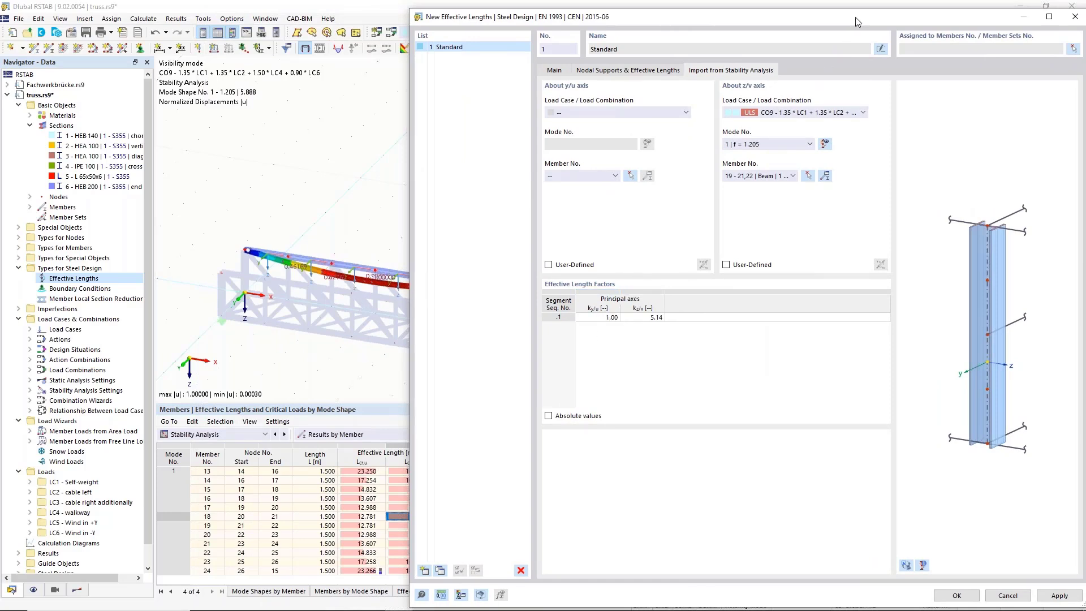
{"action": "left_click_drag", "start_coordinate": [815, 14], "coordinate": [589, 33]}
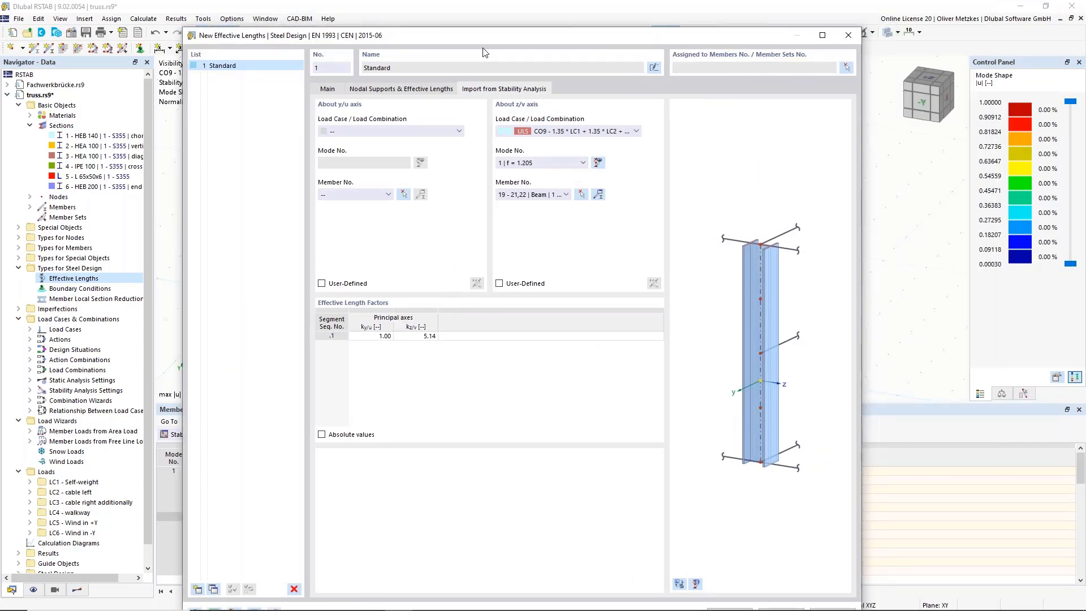
{"action": "left_click", "coordinate": [846, 68]}
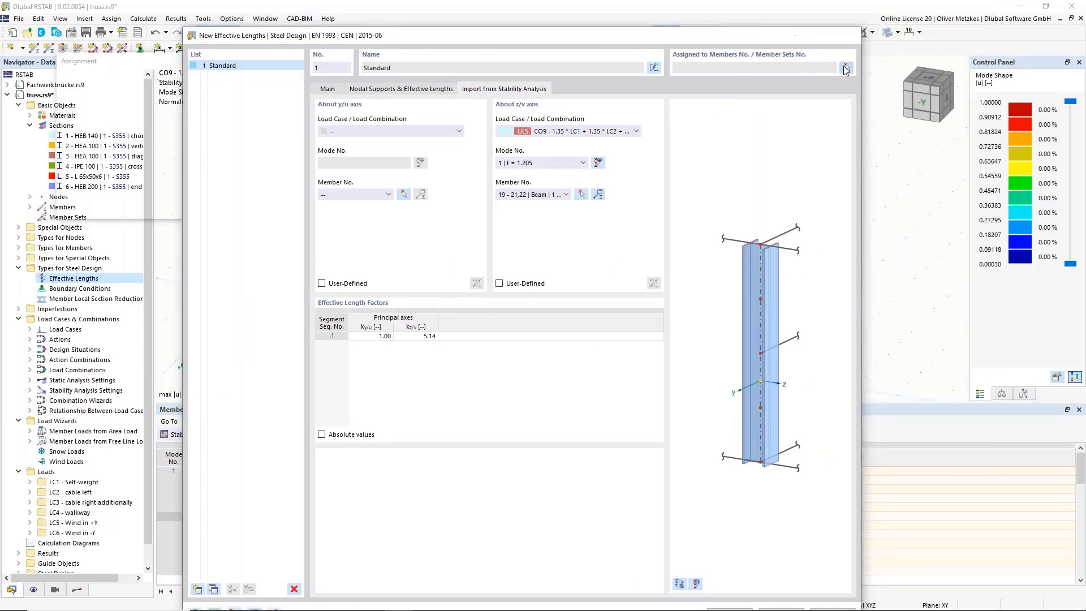
{"action": "left_click", "coordinate": [873, 33]}
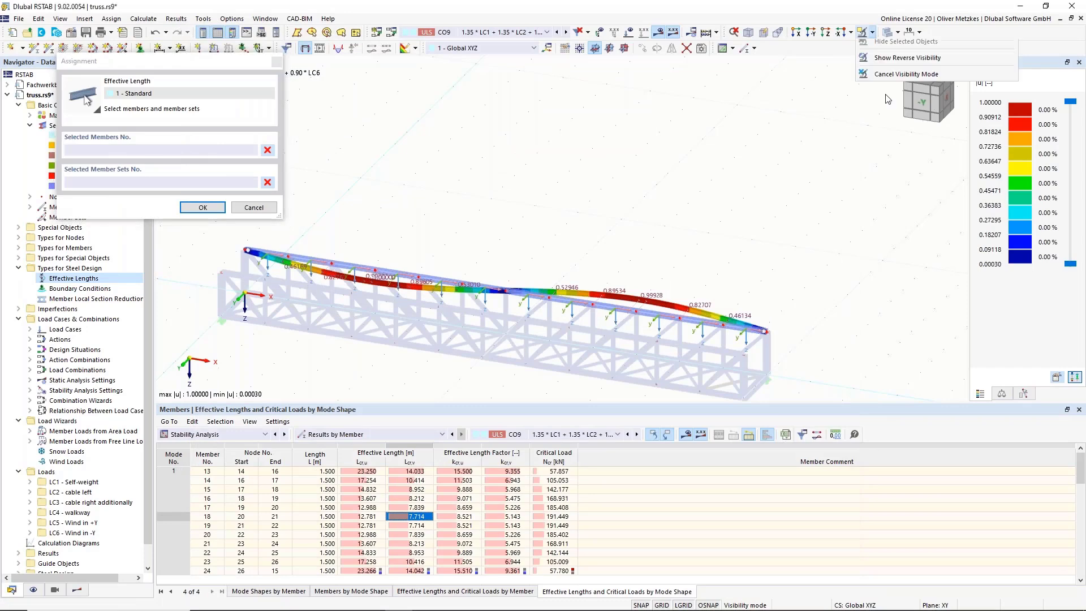
{"action": "left_click", "coordinate": [870, 115]}
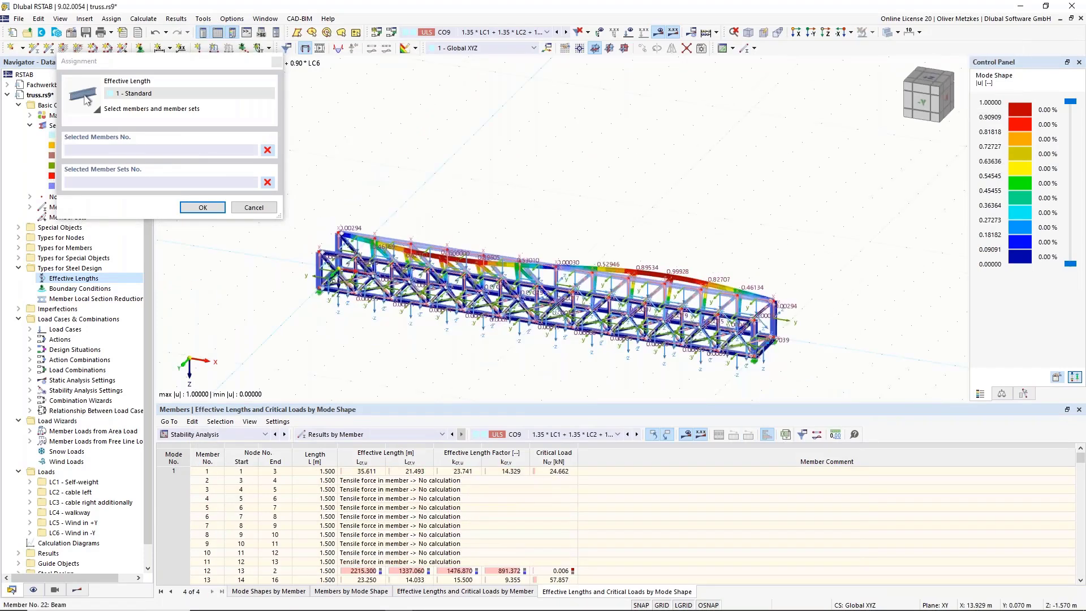
Step: Assign the Standard effective length to top chord members 13-24 and 62-73 of both trusses and save it
{"action": "scroll", "coordinate": [657, 282], "scroll_direction": "up", "scroll_amount": 2}
{"action": "left_click", "coordinate": [657, 282]}
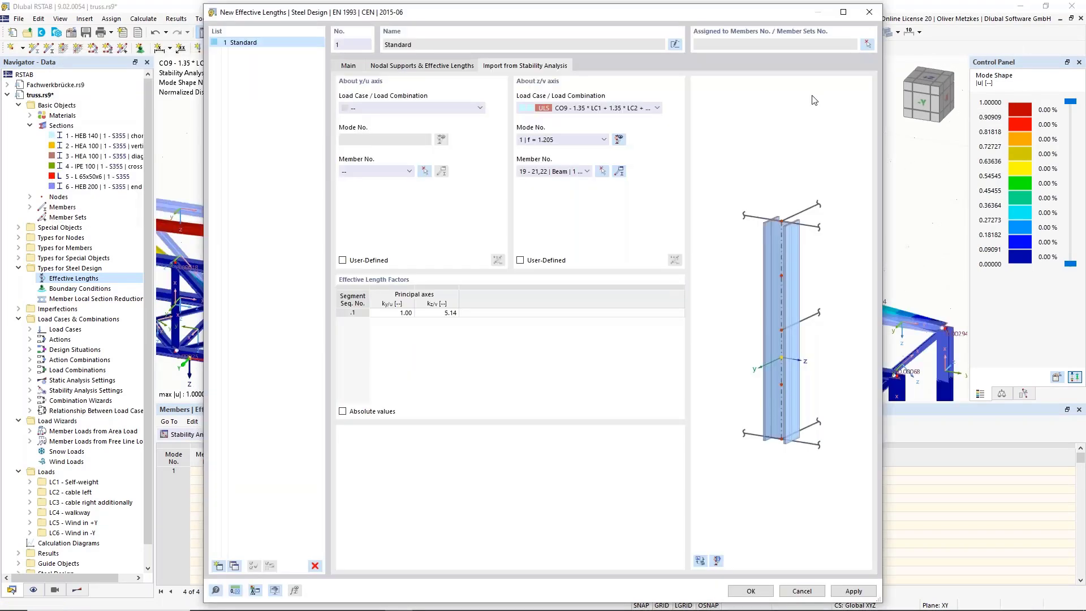
{"action": "left_click", "coordinate": [868, 44]}
{"action": "scroll", "coordinate": [705, 266], "scroll_direction": "down", "scroll_amount": 3}
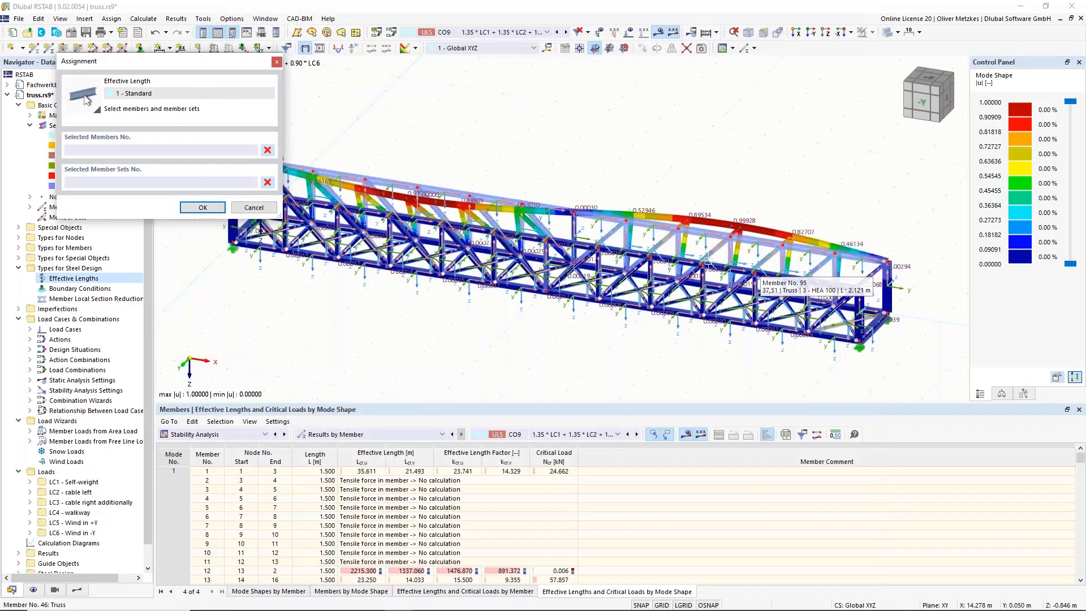
{"action": "middle_click_drag", "start_coordinate": [653, 283], "coordinate": [477, 198], "text": "ctrl"}
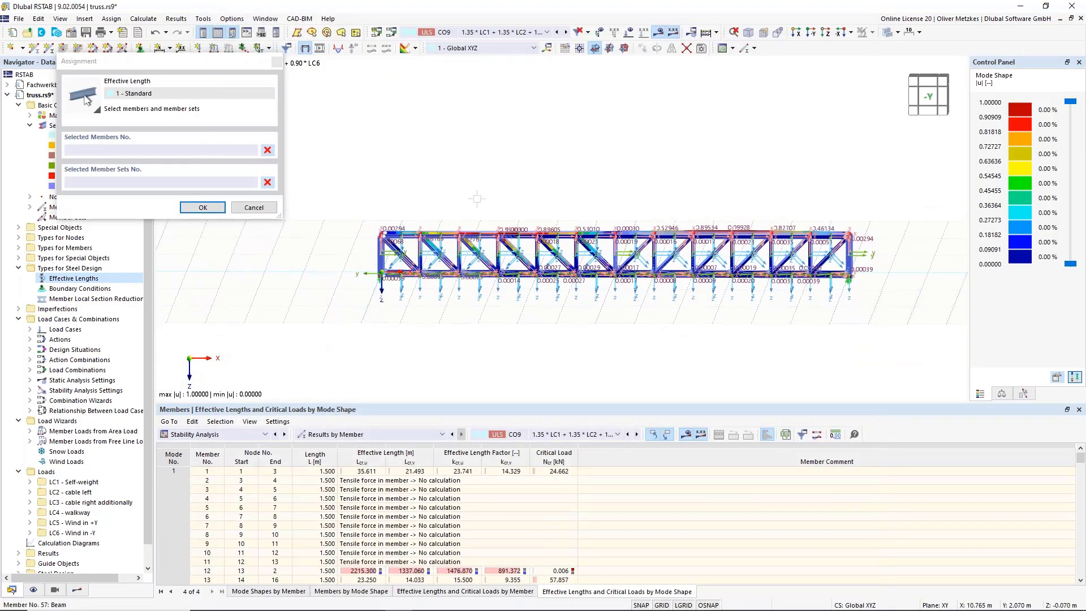
{"action": "left_click_drag", "start_coordinate": [352, 178], "coordinate": [932, 258]}
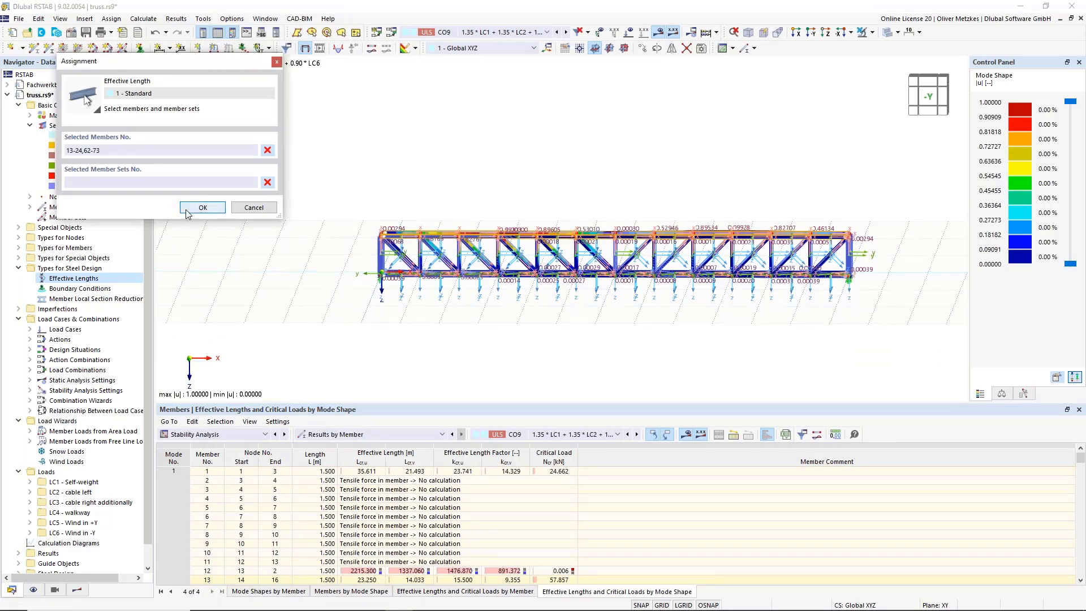
{"action": "left_click", "coordinate": [204, 208]}
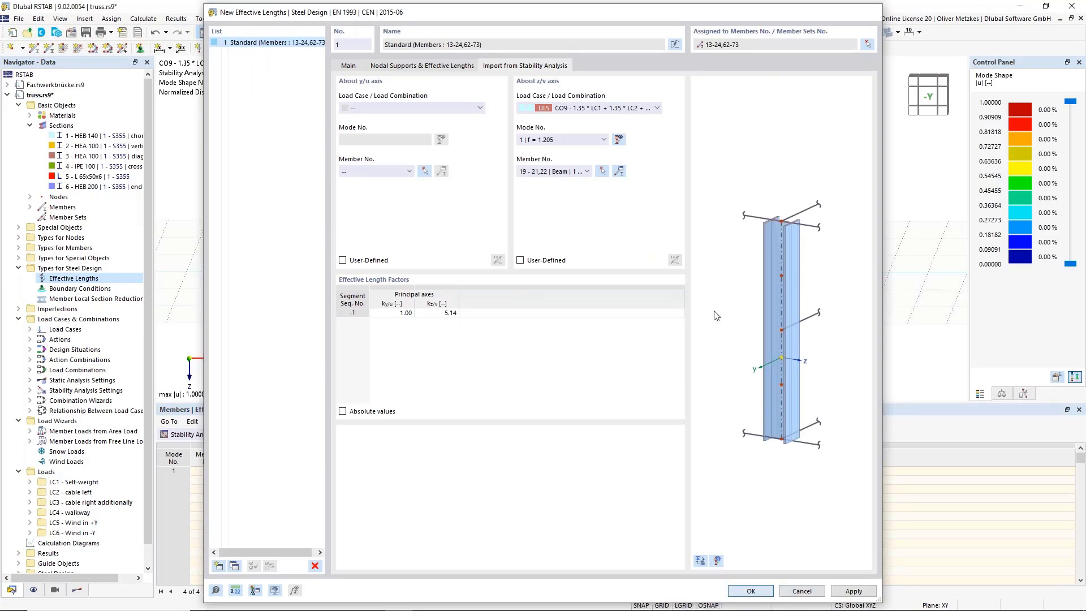
{"action": "left_click", "coordinate": [750, 591]}
Step: Turn off the members' local axis systems and hide the results so only the bridge model is displayed
{"action": "right_click", "coordinate": [641, 237]}
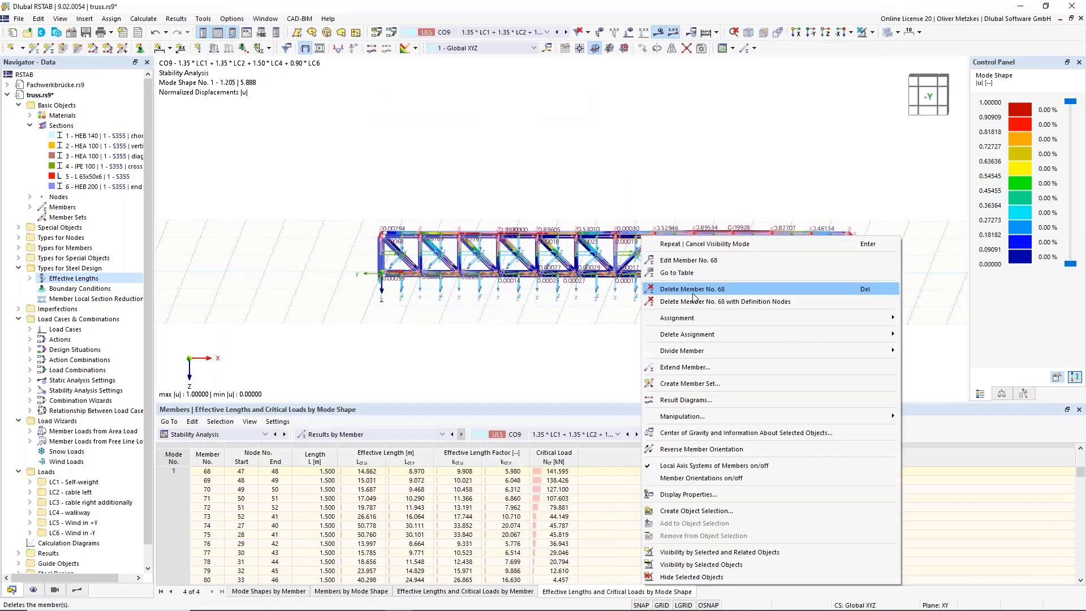
{"action": "left_click", "coordinate": [676, 467]}
{"action": "middle_click_drag", "start_coordinate": [630, 268], "coordinate": [611, 353], "text": "ctrl"}
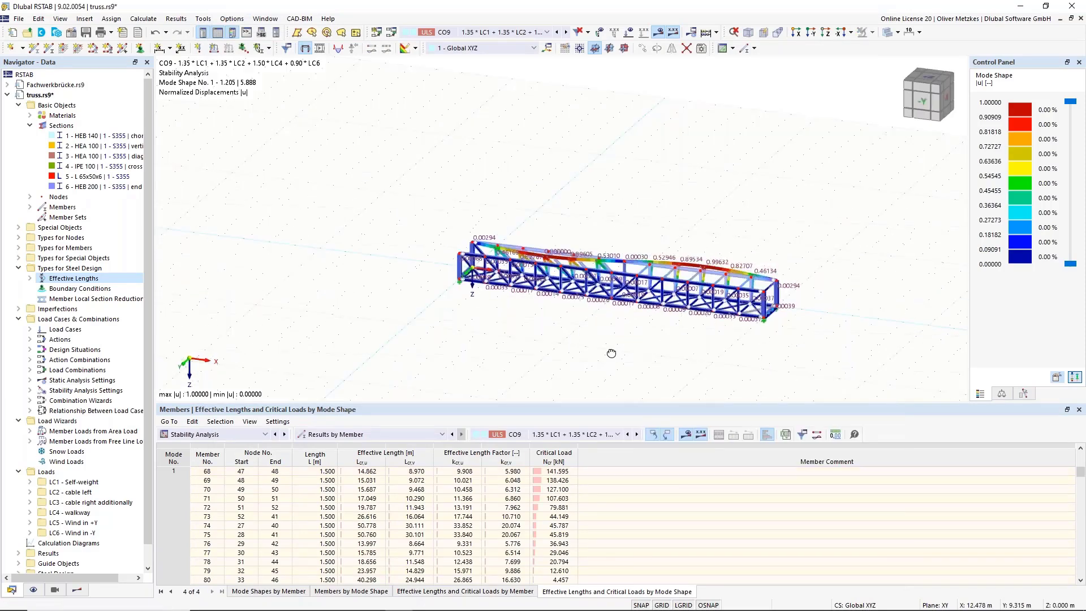
{"action": "left_click", "coordinate": [657, 32]}
{"action": "scroll", "coordinate": [513, 269], "scroll_direction": "up", "scroll_amount": 5}
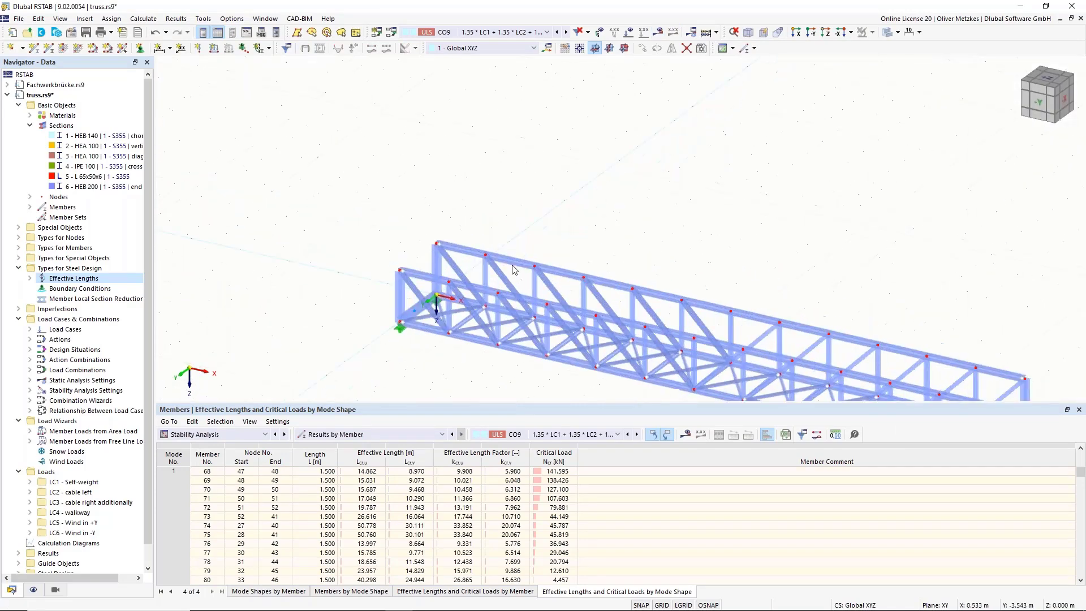
{"action": "middle_click_drag", "start_coordinate": [447, 280], "coordinate": [342, 225]}
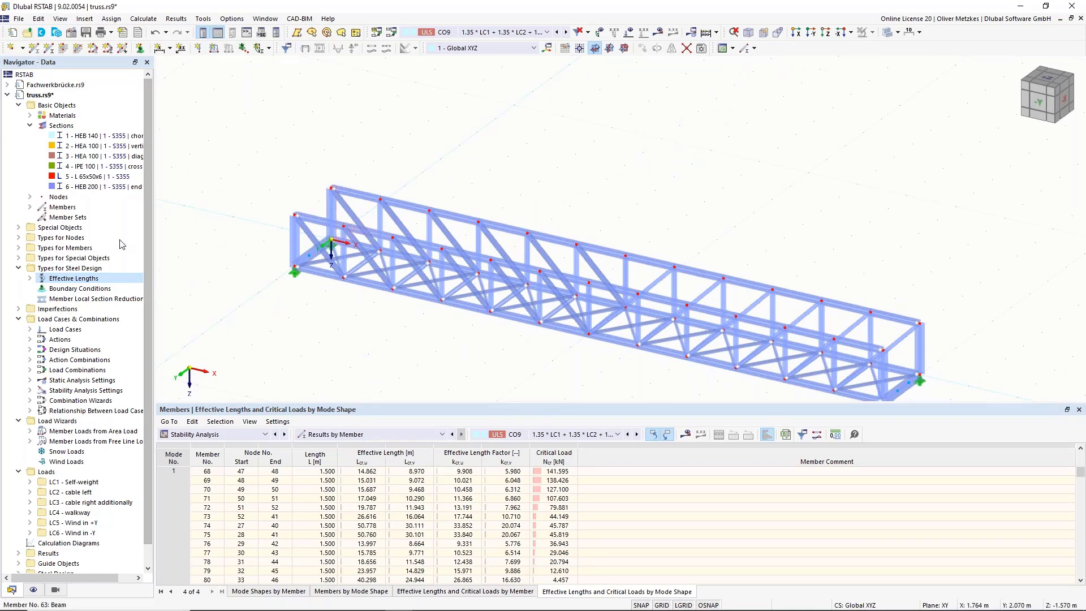
Step: Create another effective length for steel design with the user-defined name Diagonals and verticals
{"action": "right_click", "coordinate": [91, 280]}
{"action": "left_click", "coordinate": [126, 303]}
{"action": "left_click", "coordinate": [675, 45]}
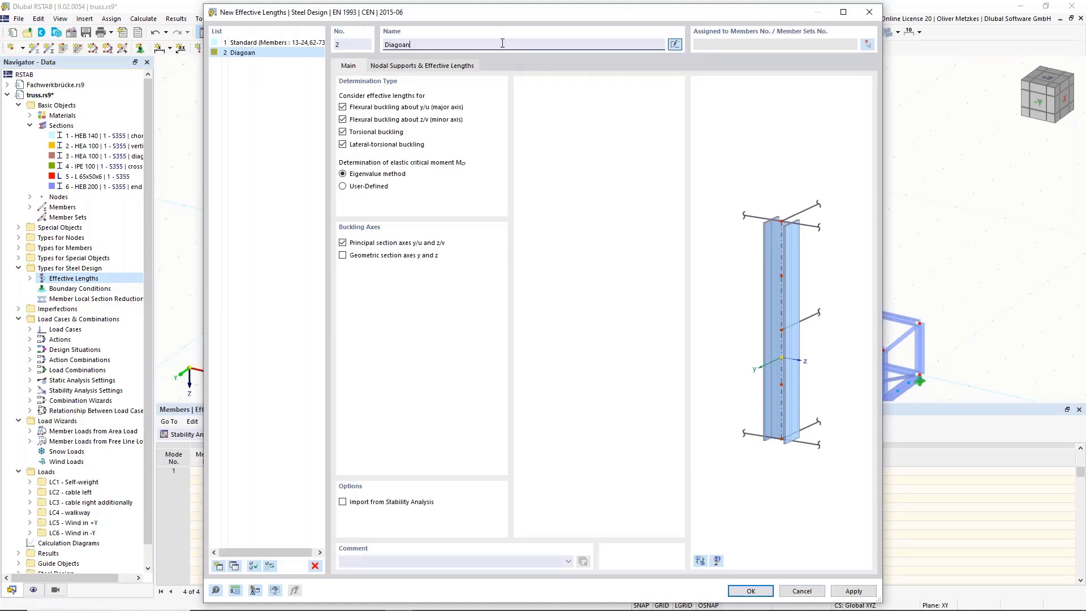
{"action": "type", "text": "Diagonals and verticals"}
Step: Set the effective length factor ky/u of Diagonals and verticals to 0.9
{"action": "left_click", "coordinate": [441, 68]}
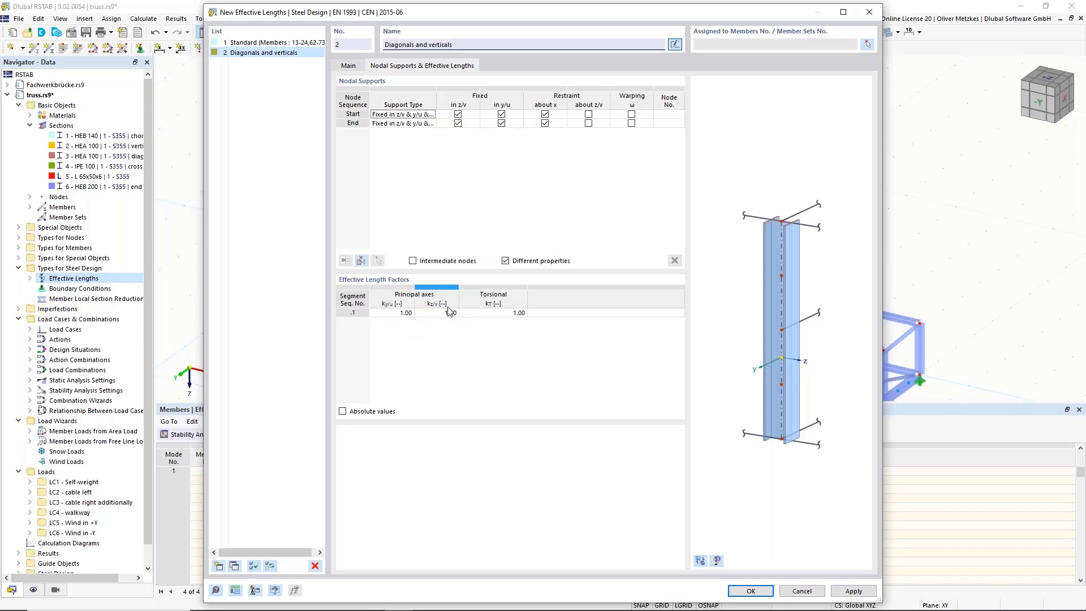
{"action": "left_click_drag", "start_coordinate": [463, 20], "coordinate": [777, 116]}
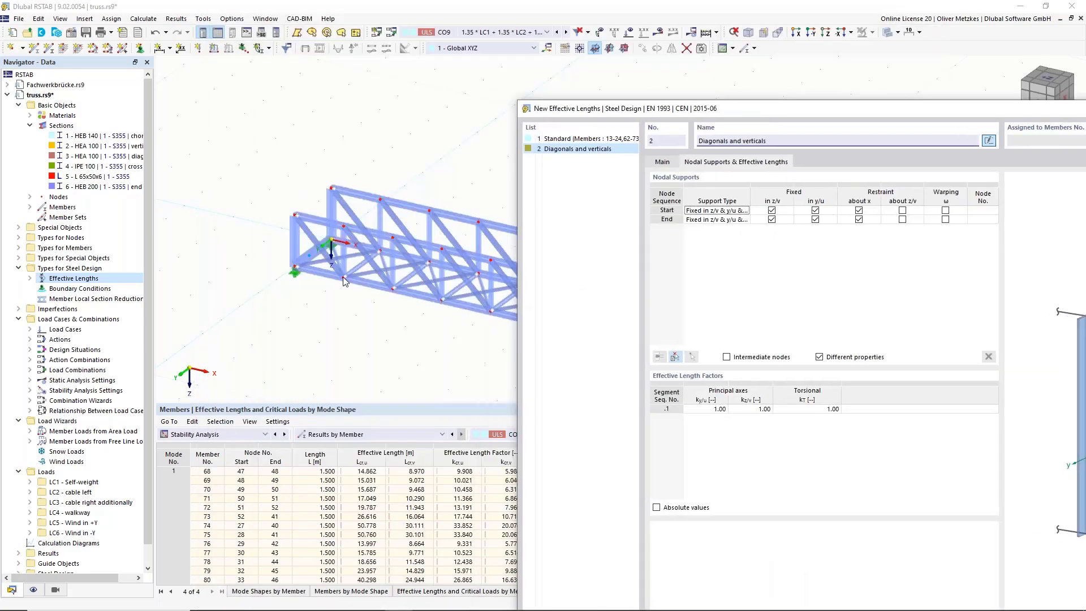
{"action": "left_click", "coordinate": [709, 409]}
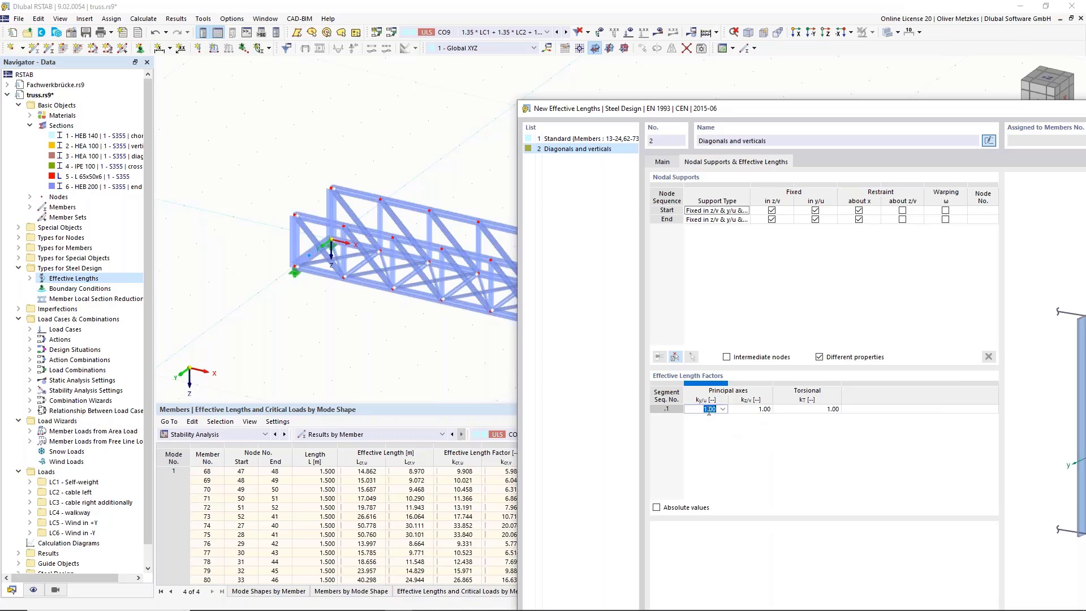
{"action": "type", "text": "0.9"}
{"action": "key", "text": "Tab"}
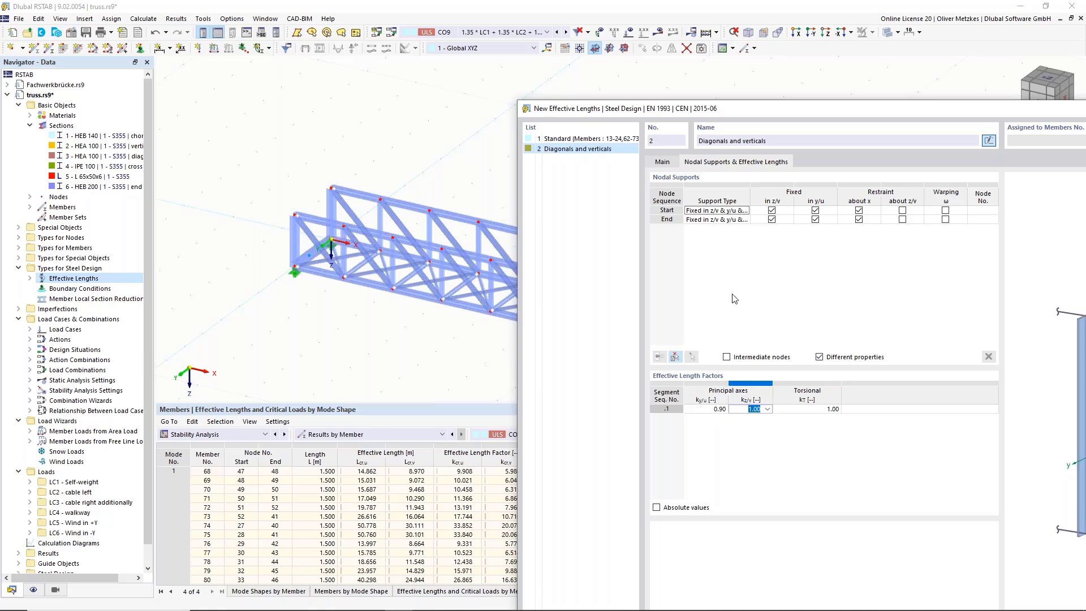
Step: Assign the Diagonals and verticals effective length to truss members 27-31, 33-49, 76-80 and 82-98
{"action": "left_click_drag", "start_coordinate": [831, 109], "coordinate": [712, 52]}
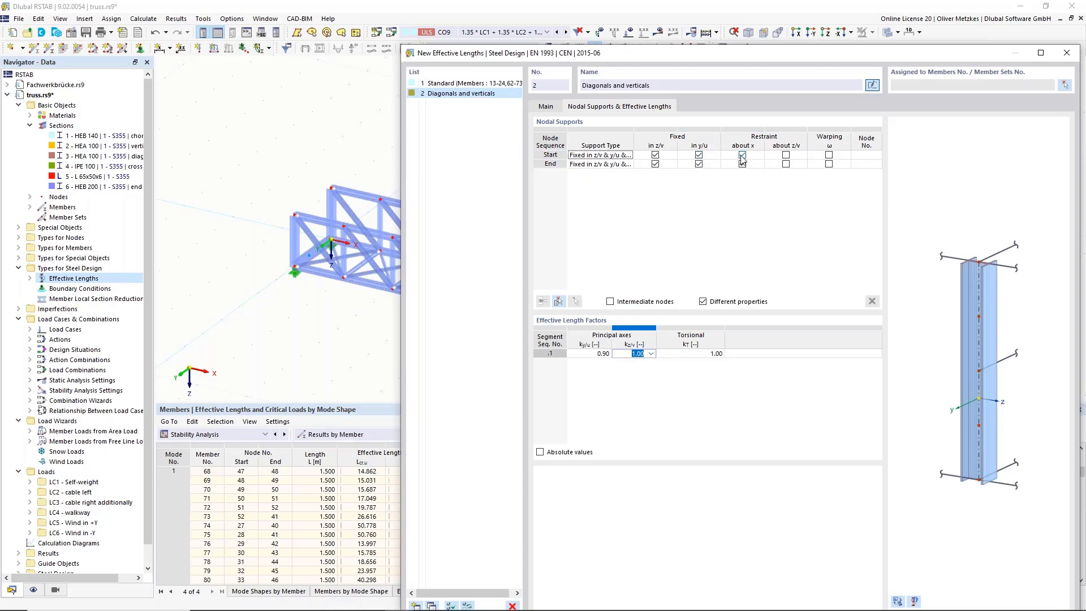
{"action": "left_click_drag", "start_coordinate": [758, 58], "coordinate": [559, 57]}
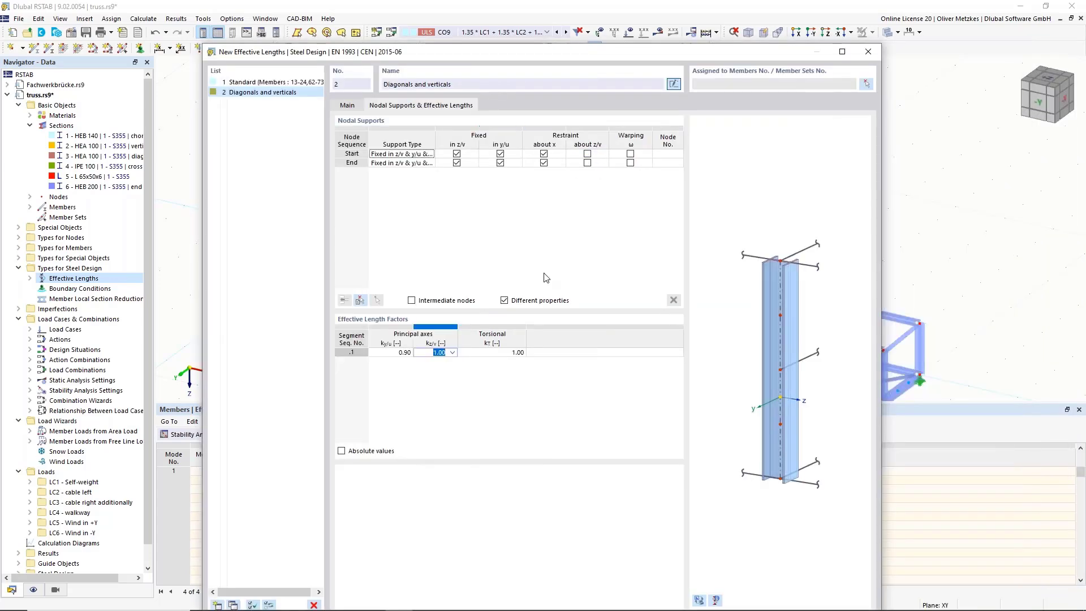
{"action": "left_click", "coordinate": [865, 85]}
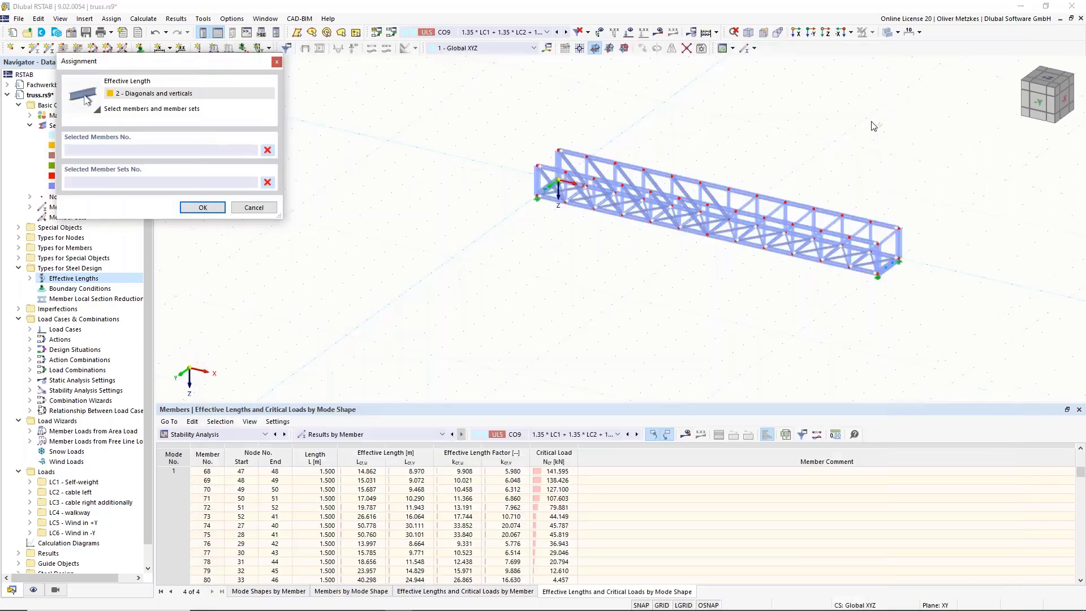
{"action": "middle_click_drag", "start_coordinate": [861, 228], "coordinate": [937, 164], "text": "ctrl"}
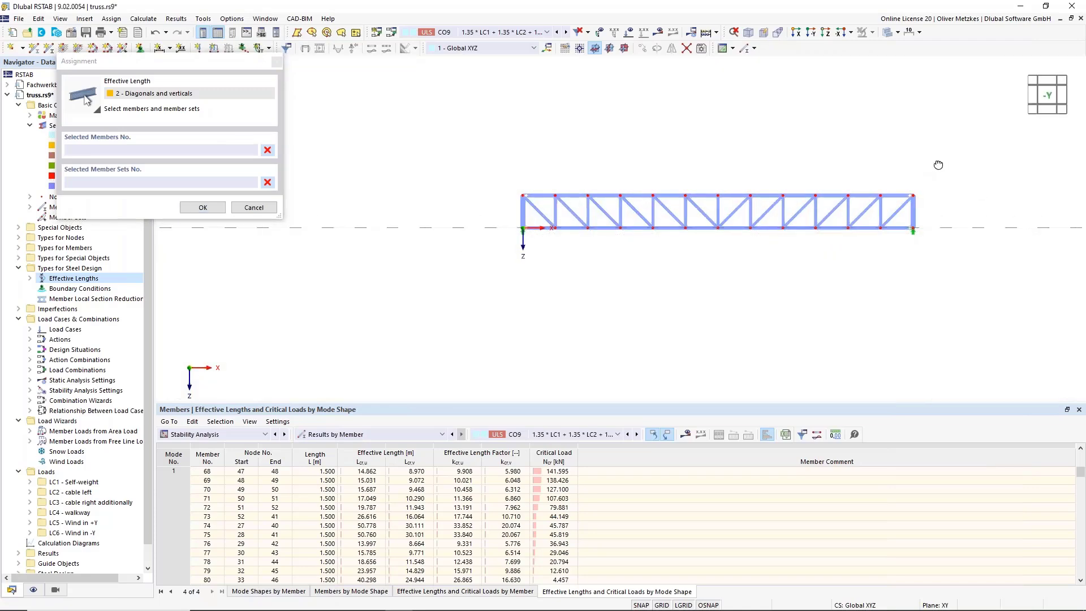
{"action": "scroll", "coordinate": [878, 183], "scroll_direction": "up", "scroll_amount": 4}
{"action": "left_click_drag", "start_coordinate": [946, 289], "coordinate": [491, 225]}
{"action": "middle_click_drag", "start_coordinate": [543, 254], "coordinate": [790, 228]}
{"action": "left_click_drag", "start_coordinate": [789, 229], "coordinate": [339, 210]}
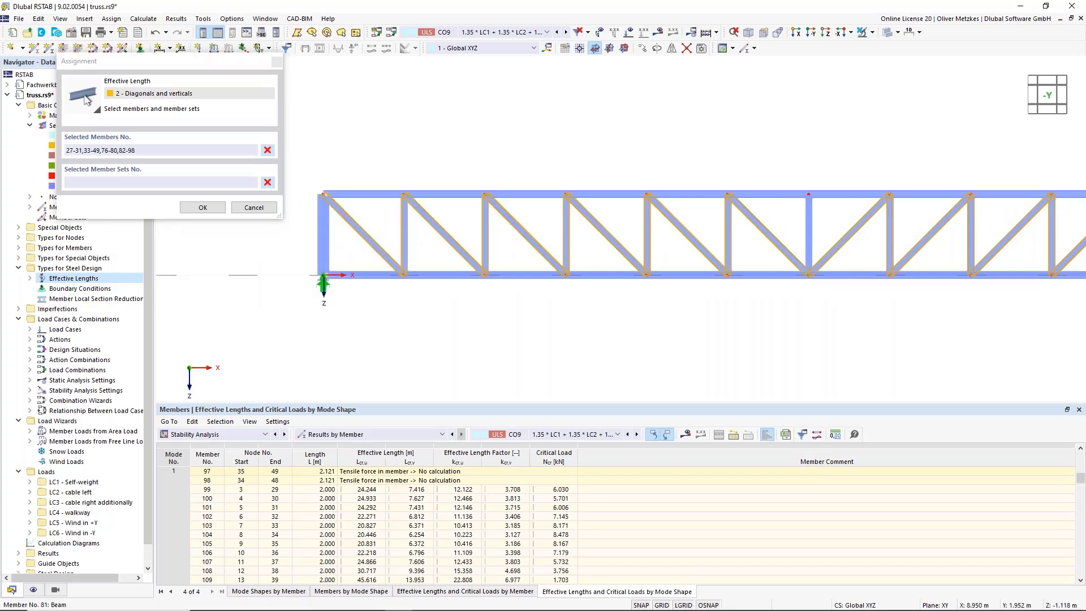
{"action": "middle_click_drag", "start_coordinate": [876, 118], "coordinate": [688, 124]}
{"action": "scroll", "coordinate": [687, 123], "scroll_direction": "down", "scroll_amount": 2}
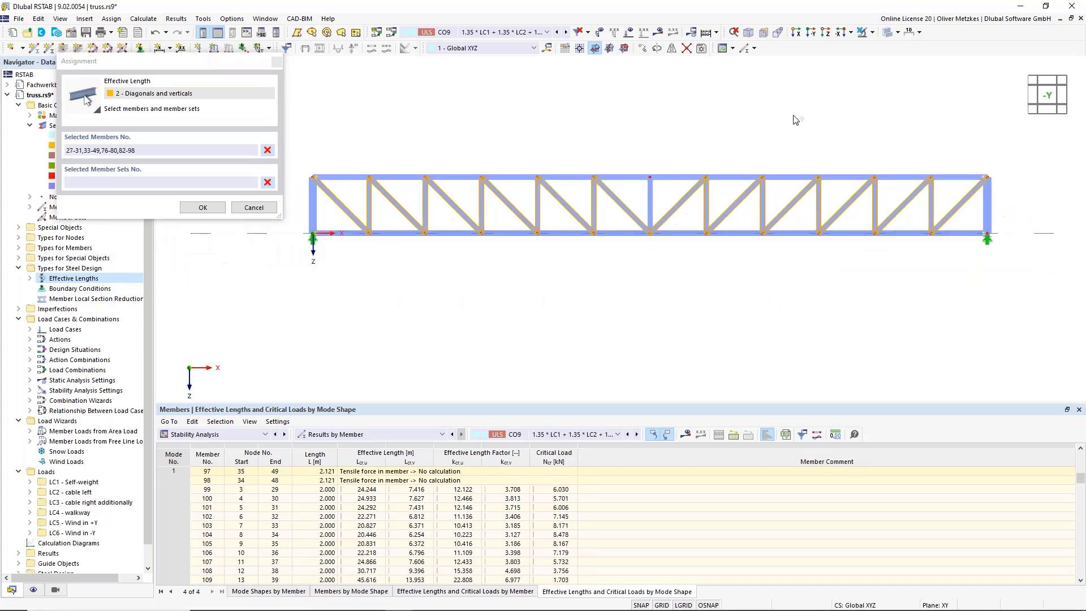
{"action": "left_click", "coordinate": [202, 206]}
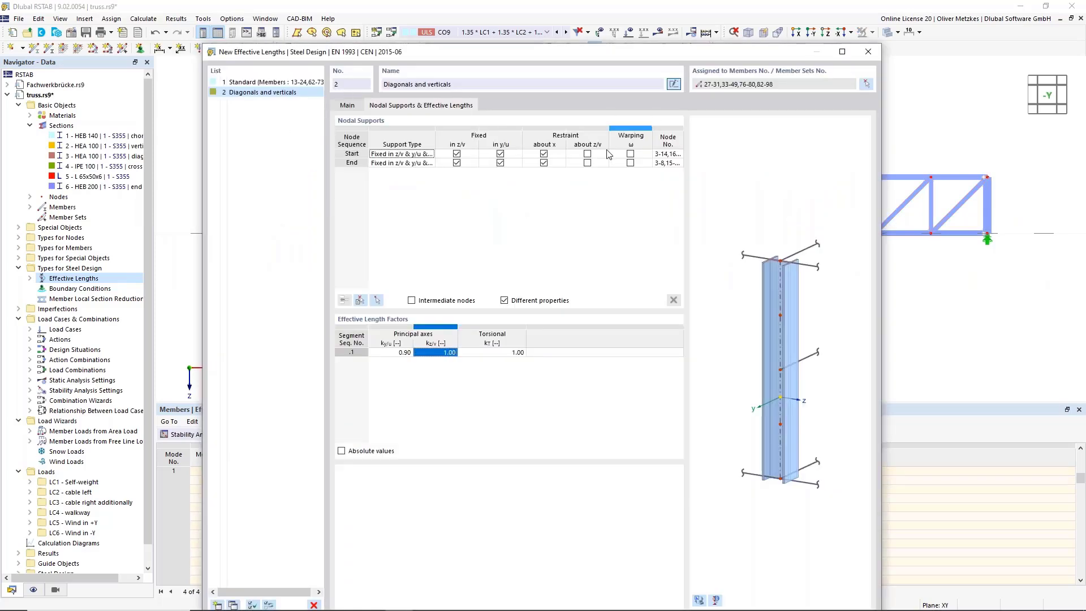
Step: Create a third effective length and exclude flexural buckling about the major axis y/u from it
{"action": "left_click_drag", "start_coordinate": [553, 55], "coordinate": [466, 78]}
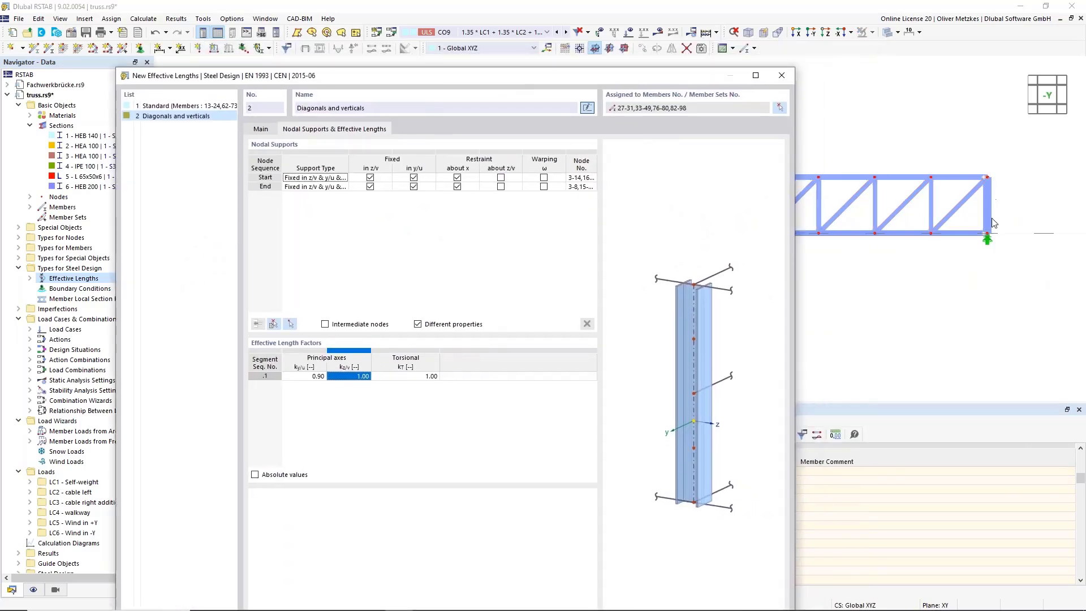
{"action": "left_click_drag", "start_coordinate": [628, 79], "coordinate": [693, 44]}
{"action": "left_click", "coordinate": [198, 593]}
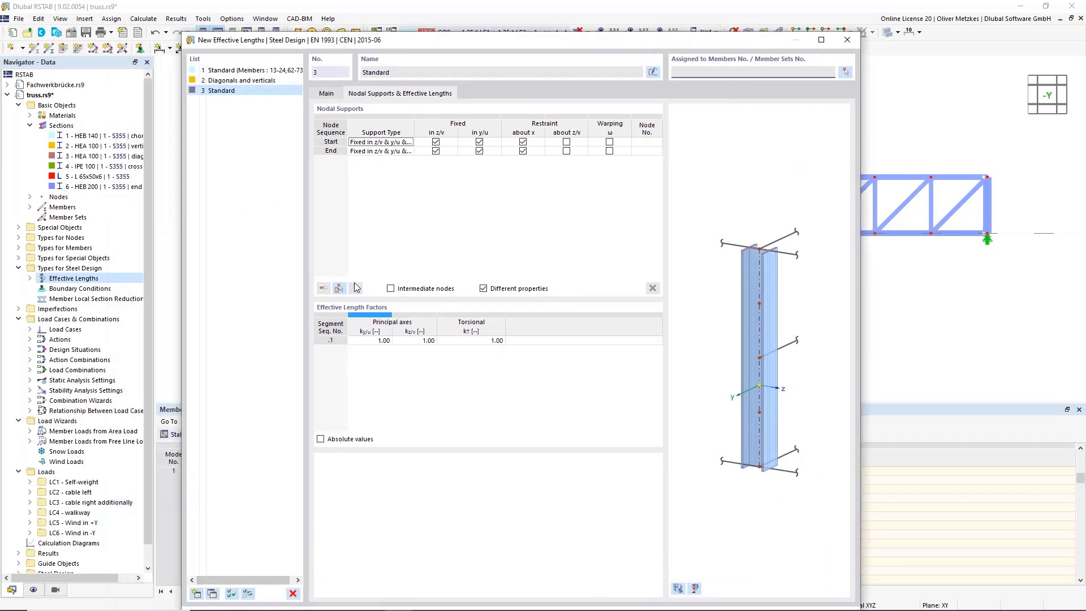
{"action": "left_click", "coordinate": [325, 94]}
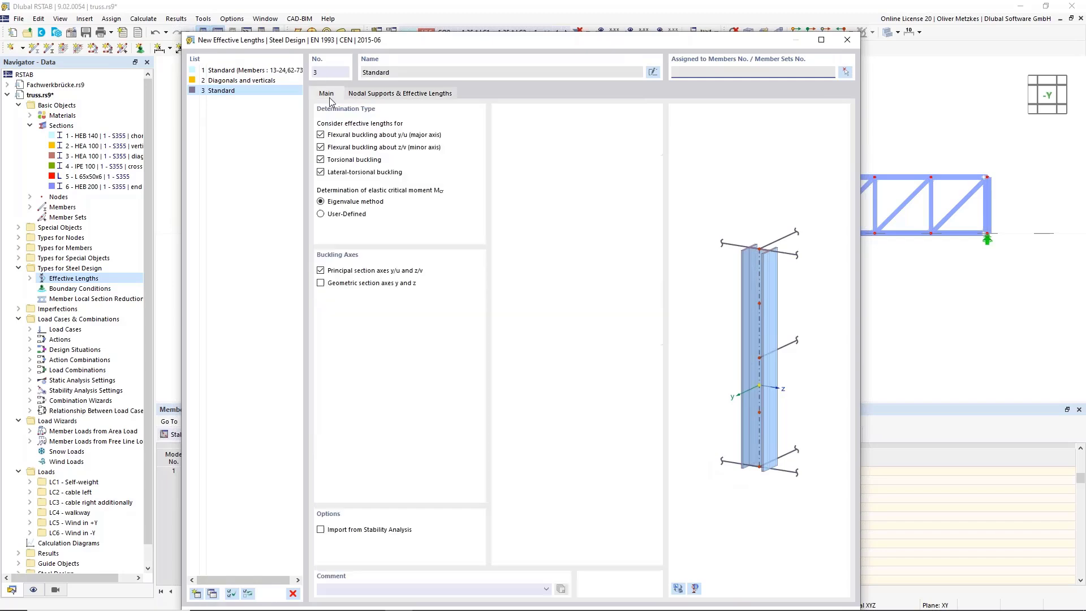
{"action": "left_click_drag", "start_coordinate": [365, 41], "coordinate": [686, 123]}
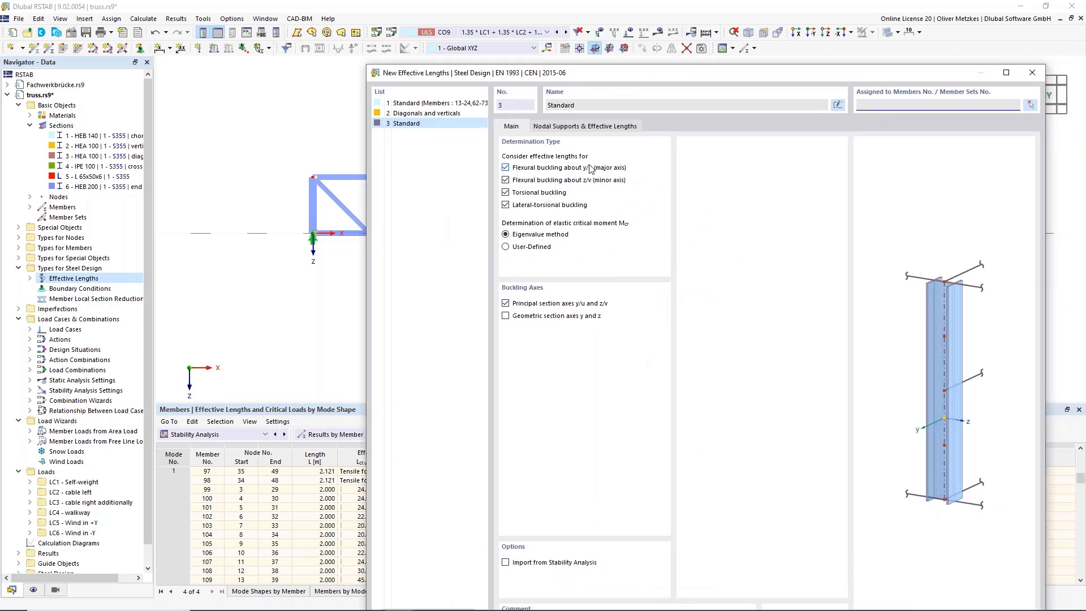
{"action": "left_click", "coordinate": [536, 168]}
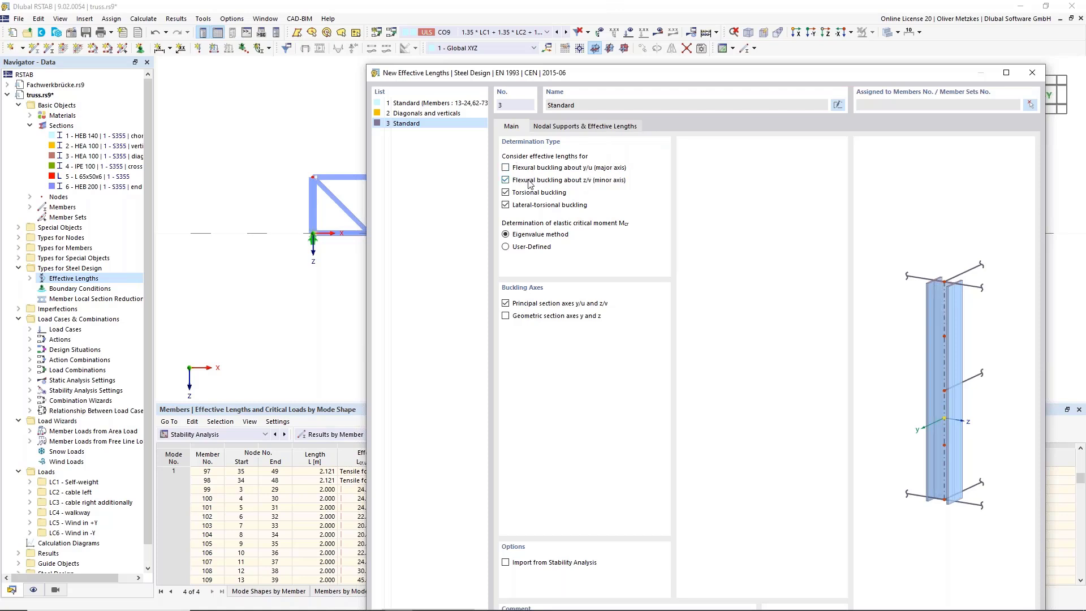
Step: Release the restraint about x at the end node in the third effective length's nodal supports
{"action": "left_click_drag", "start_coordinate": [592, 71], "coordinate": [511, 38]}
{"action": "left_click", "coordinate": [491, 94]}
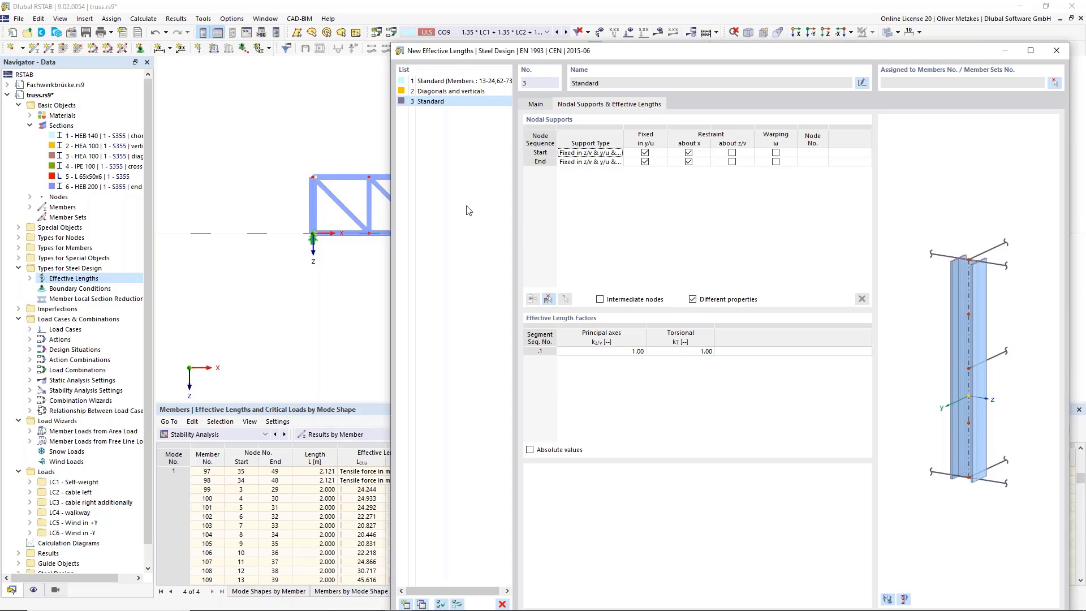
{"action": "left_click", "coordinate": [688, 162]}
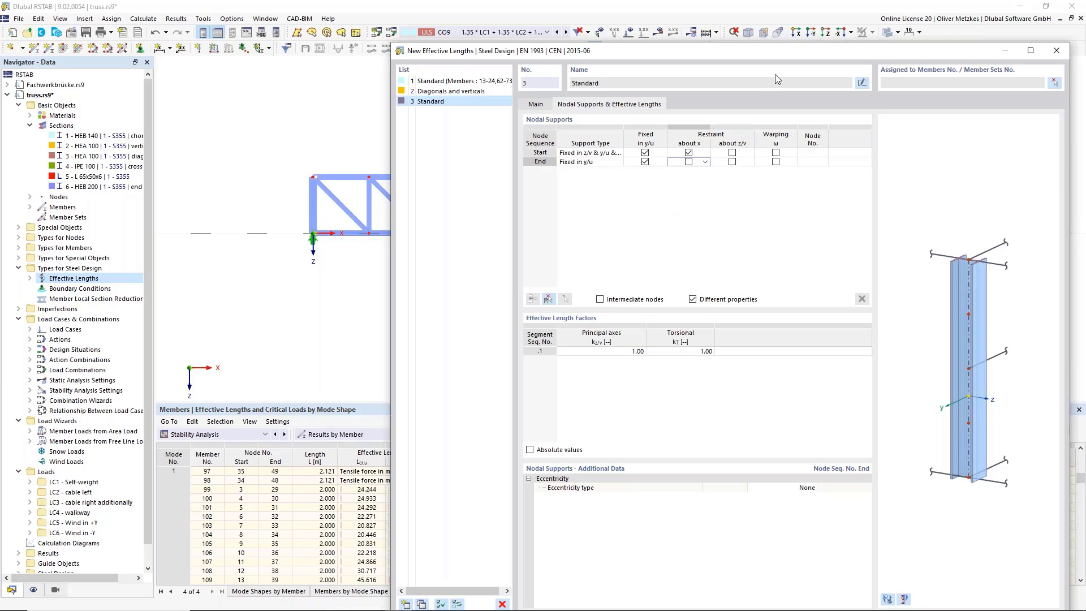
{"action": "left_click_drag", "start_coordinate": [748, 49], "coordinate": [654, 45]}
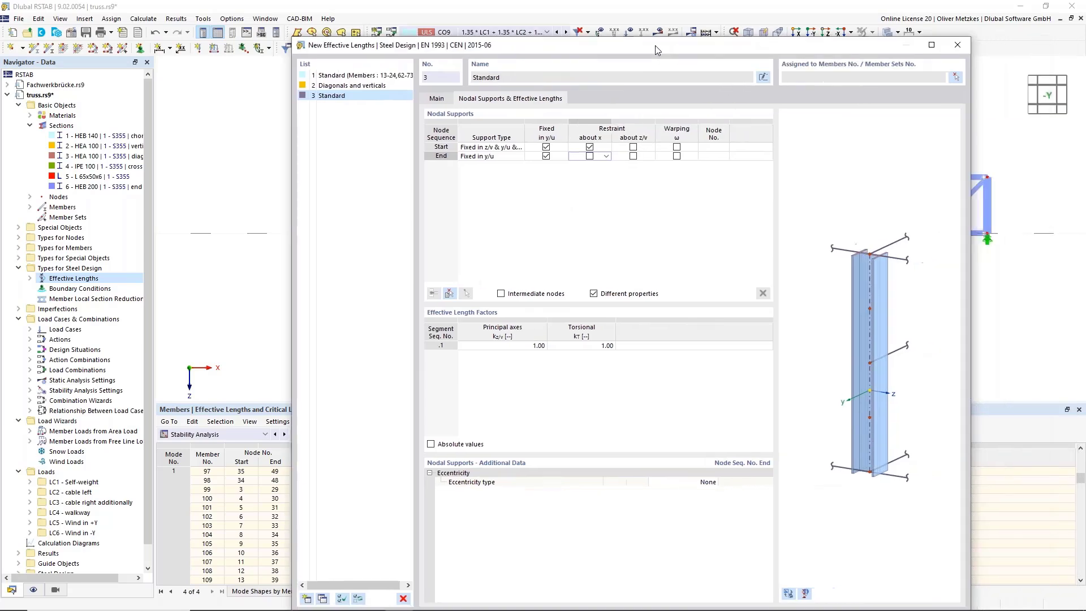
Step: Assign the third effective length to the end and middle verticals, members 25, 26, 32, 74, 75 and 81, and save it
{"action": "left_click", "coordinate": [954, 78]}
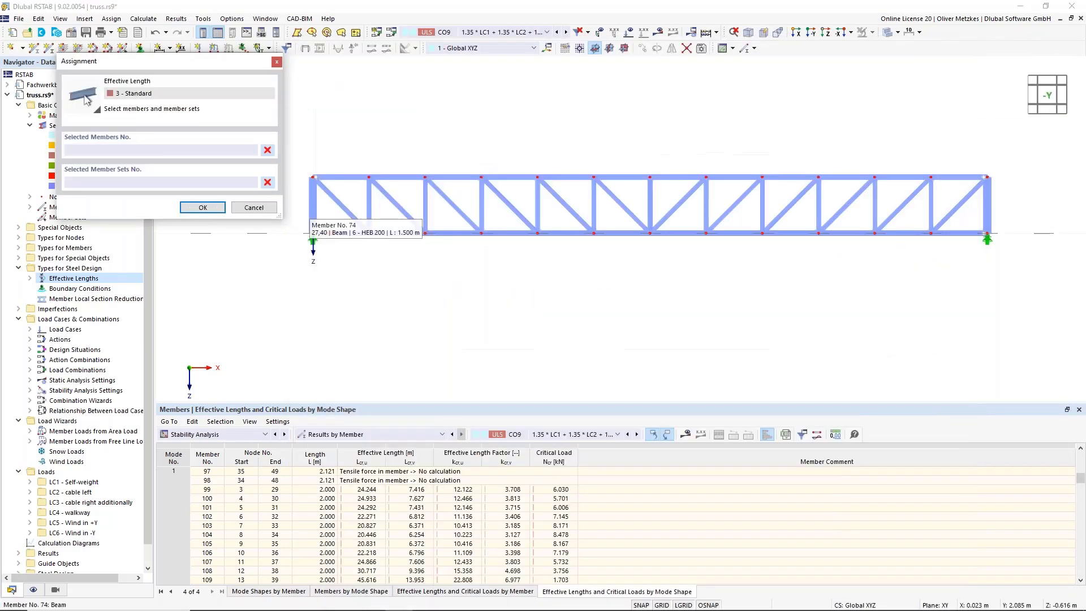
{"action": "left_click", "coordinate": [312, 209]}
{"action": "left_click", "coordinate": [649, 199]}
{"action": "left_click", "coordinate": [987, 203]}
{"action": "left_click", "coordinate": [199, 208]}
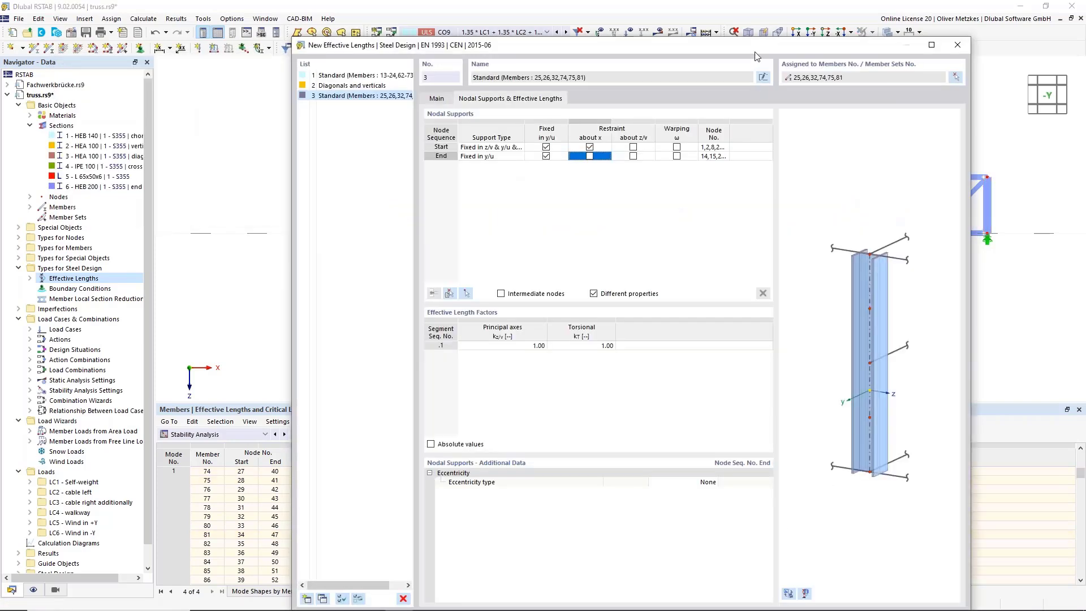
{"action": "key", "text": "Return"}
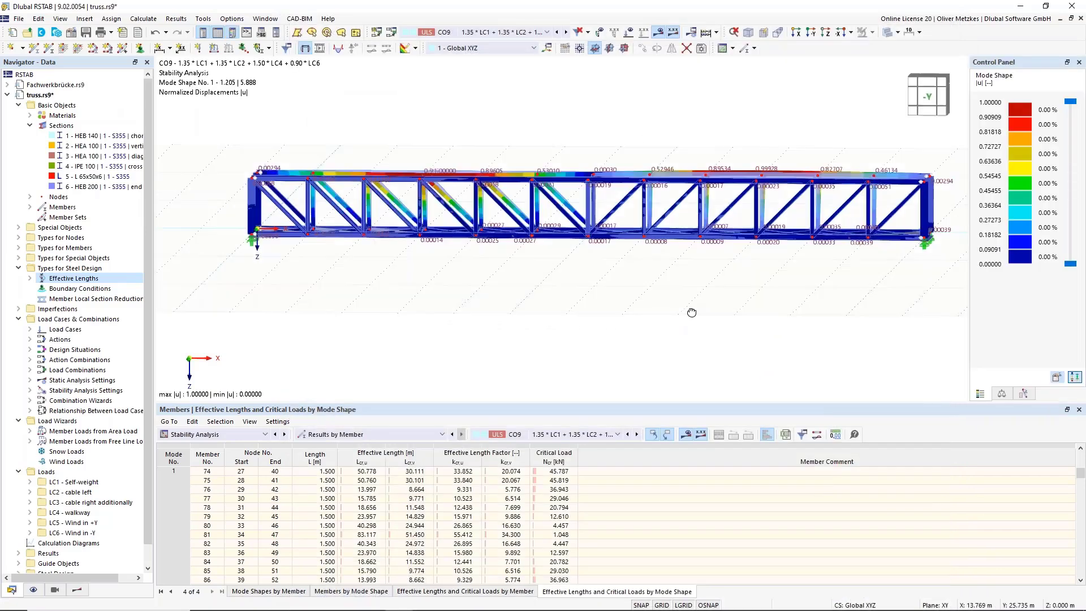
Step: Hide the stability results and create new steel design boundary conditions with the 2D - 4 degrees of freedom definition type
{"action": "left_click", "coordinate": [763, 32]}
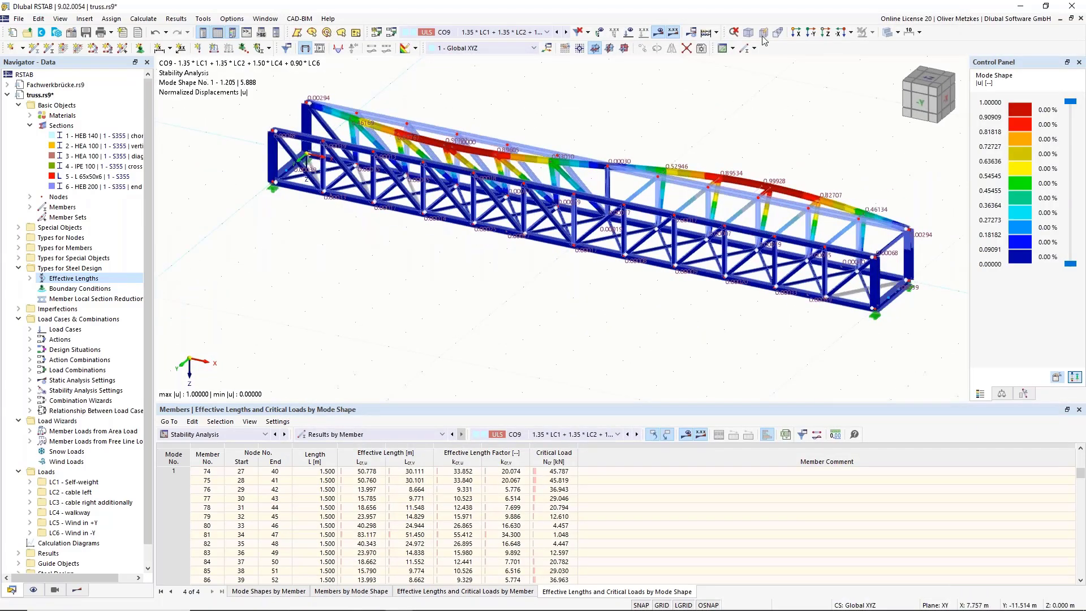
{"action": "left_click", "coordinate": [658, 32]}
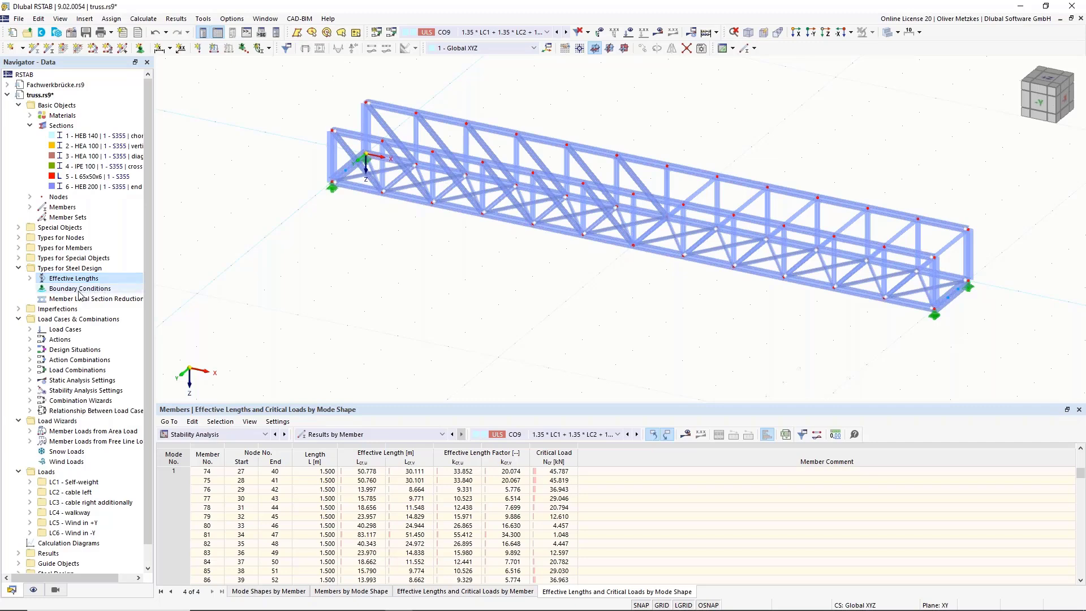
{"action": "left_click", "coordinate": [60, 290]}
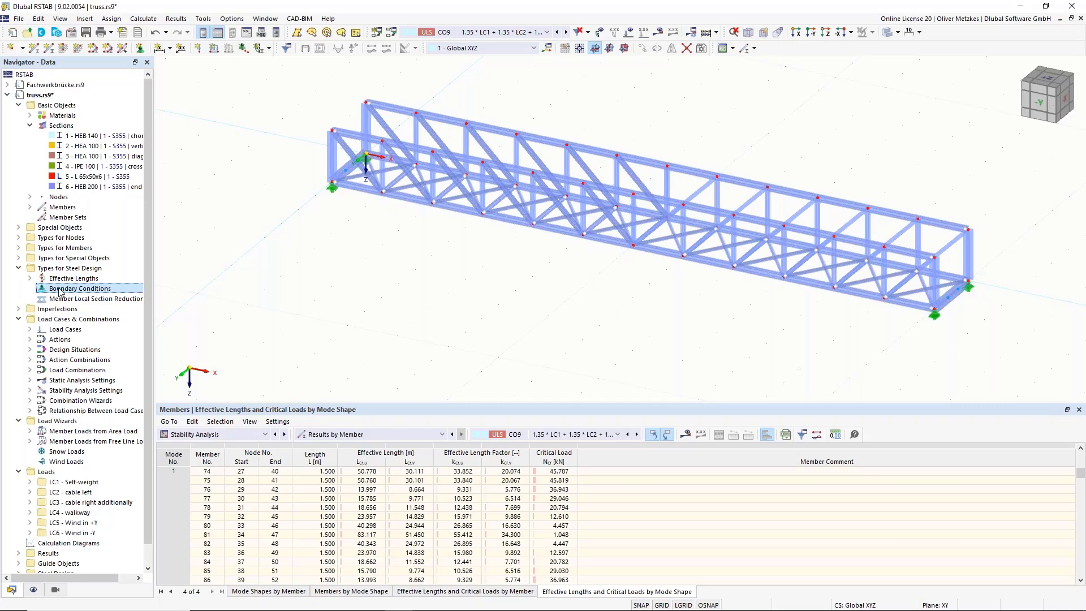
{"action": "right_click", "coordinate": [103, 292]}
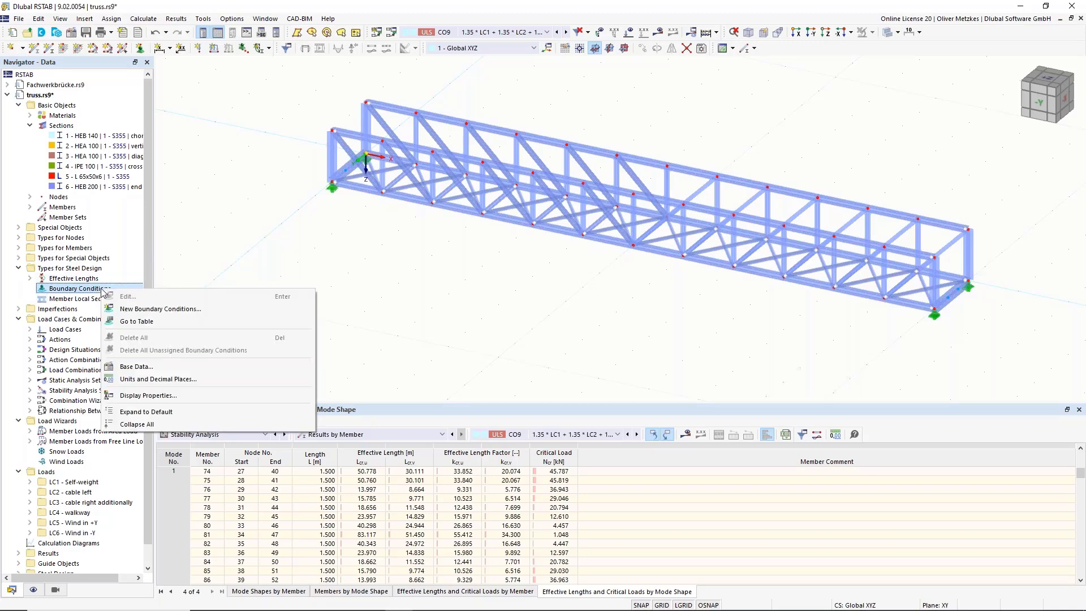
{"action": "left_click", "coordinate": [151, 309]}
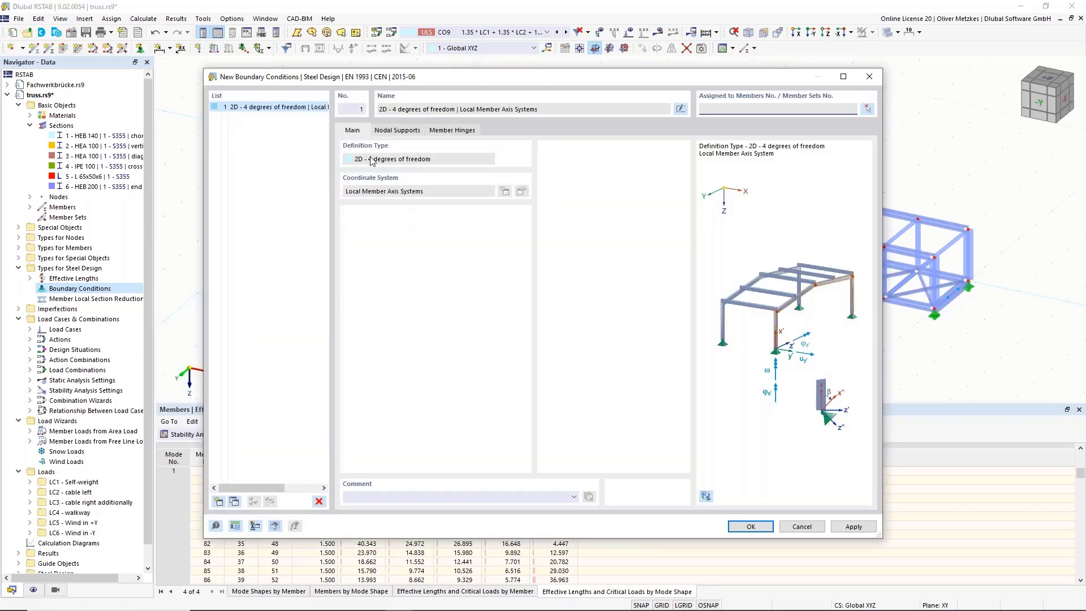
{"action": "left_click", "coordinate": [395, 130]}
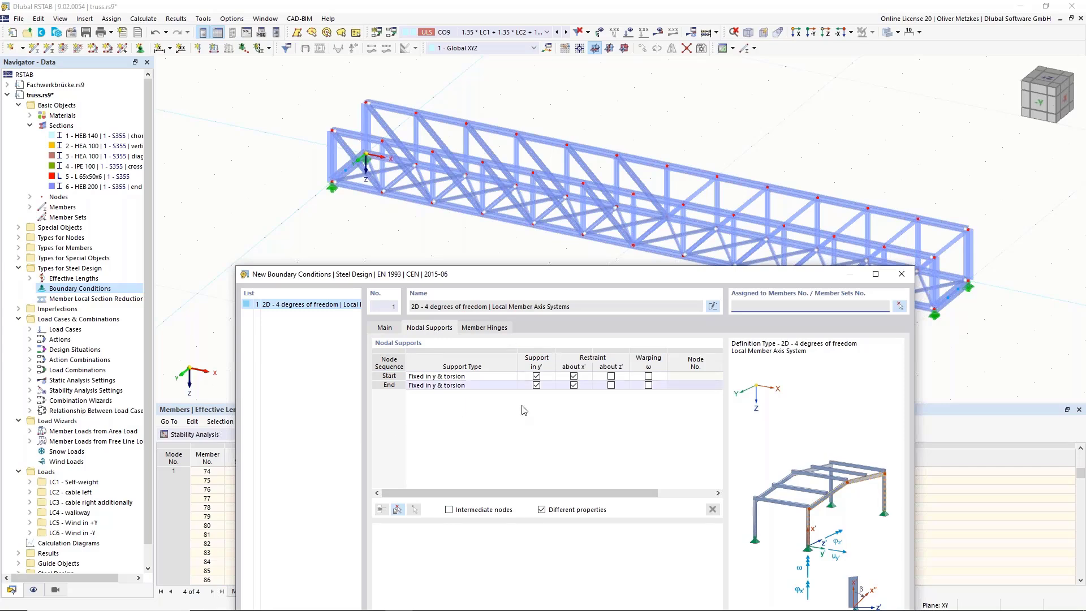
{"action": "left_click_drag", "start_coordinate": [610, 274], "coordinate": [532, 209]}
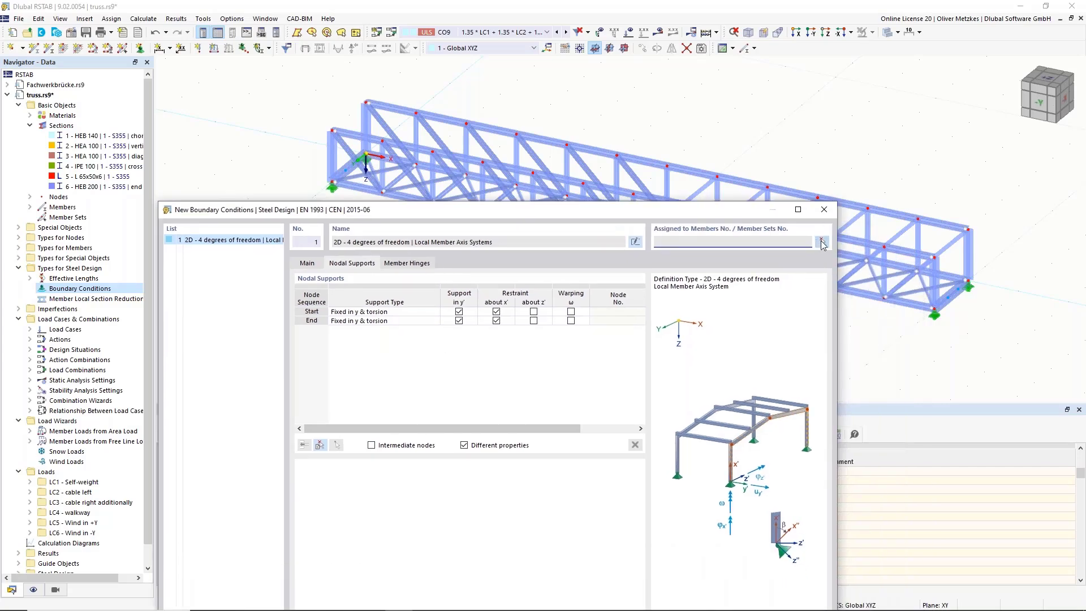
Step: Isolate the IPE 100 cross beams by section and select members 99-109 for the boundary conditions assignment
{"action": "left_click", "coordinate": [822, 244]}
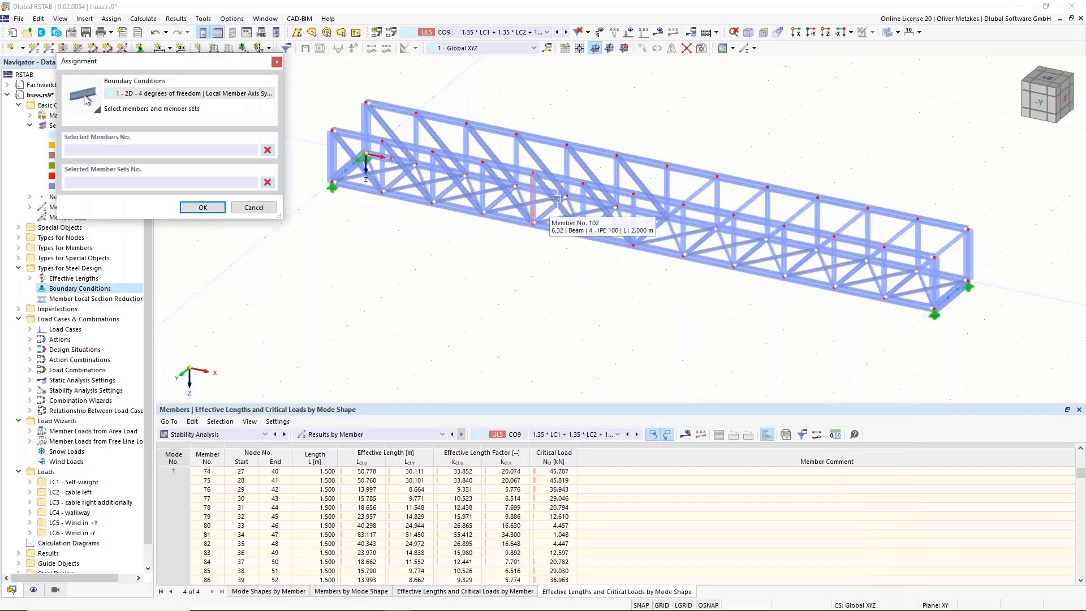
{"action": "left_click", "coordinate": [56, 592]}
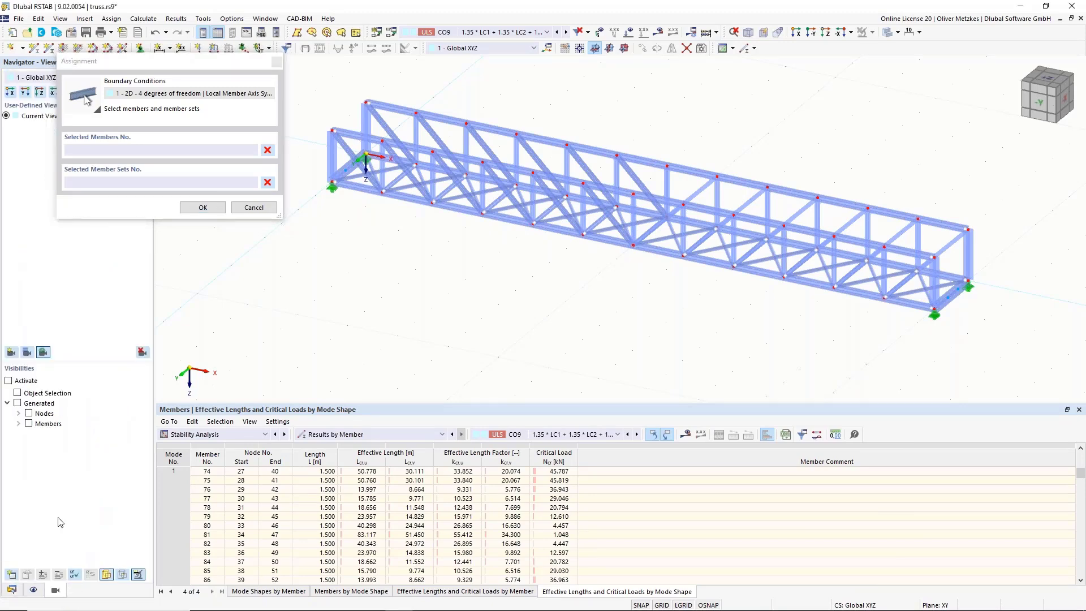
{"action": "left_click", "coordinate": [19, 424]}
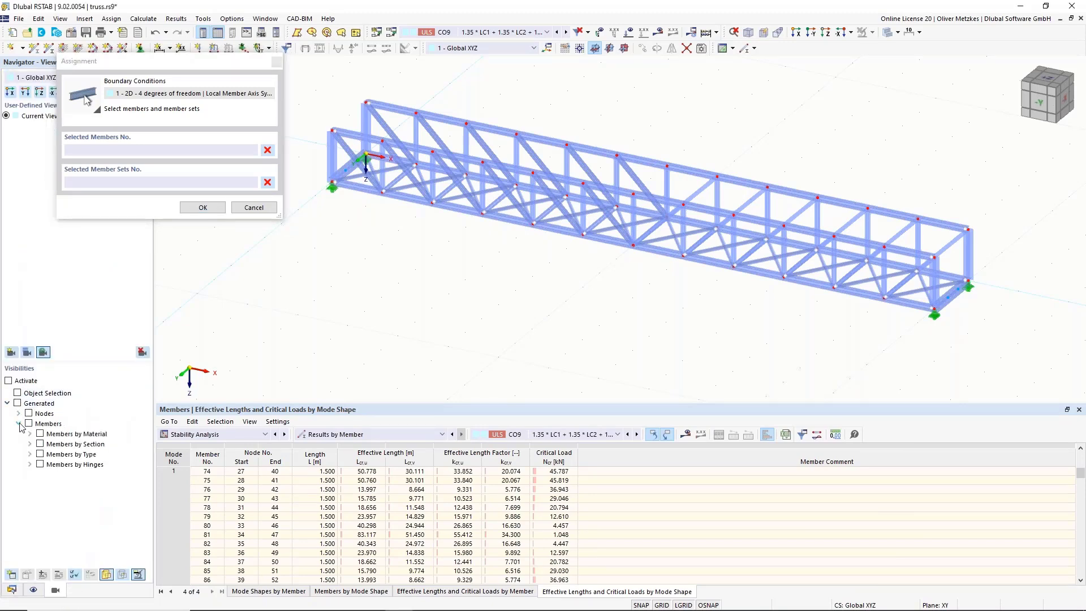
{"action": "left_click", "coordinate": [30, 444]}
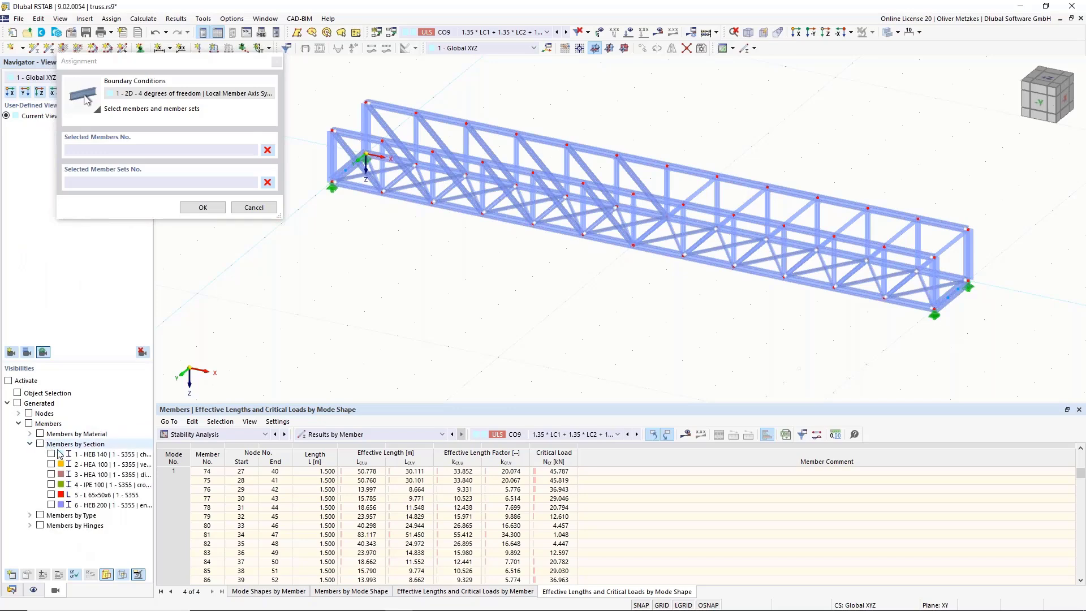
{"action": "left_click", "coordinate": [52, 485]}
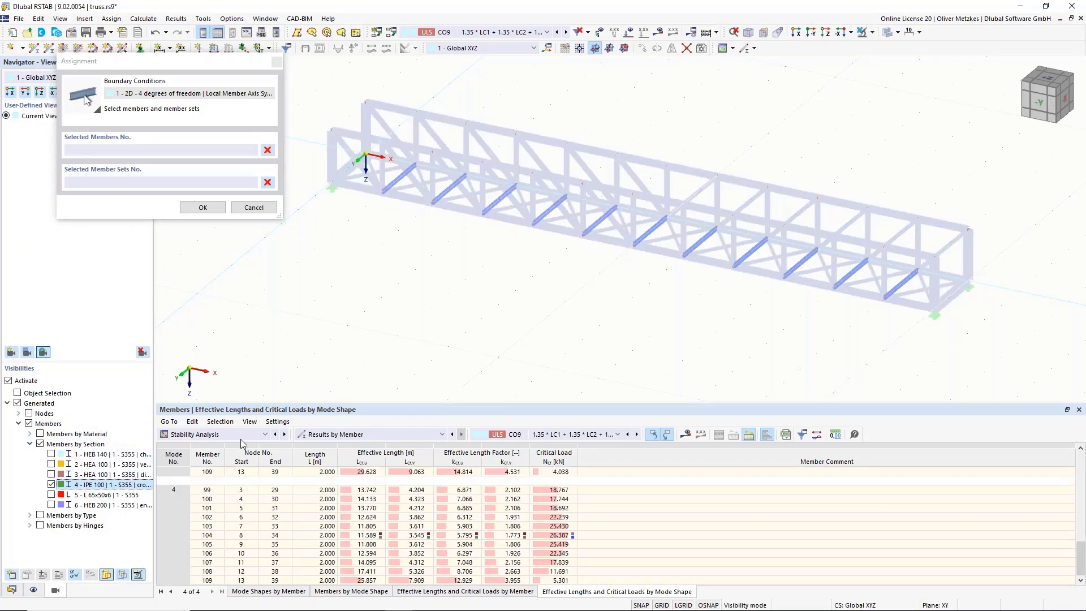
{"action": "scroll", "coordinate": [430, 266], "scroll_direction": "down", "scroll_amount": 3}
{"action": "left_click_drag", "start_coordinate": [368, 161], "coordinate": [870, 347]}
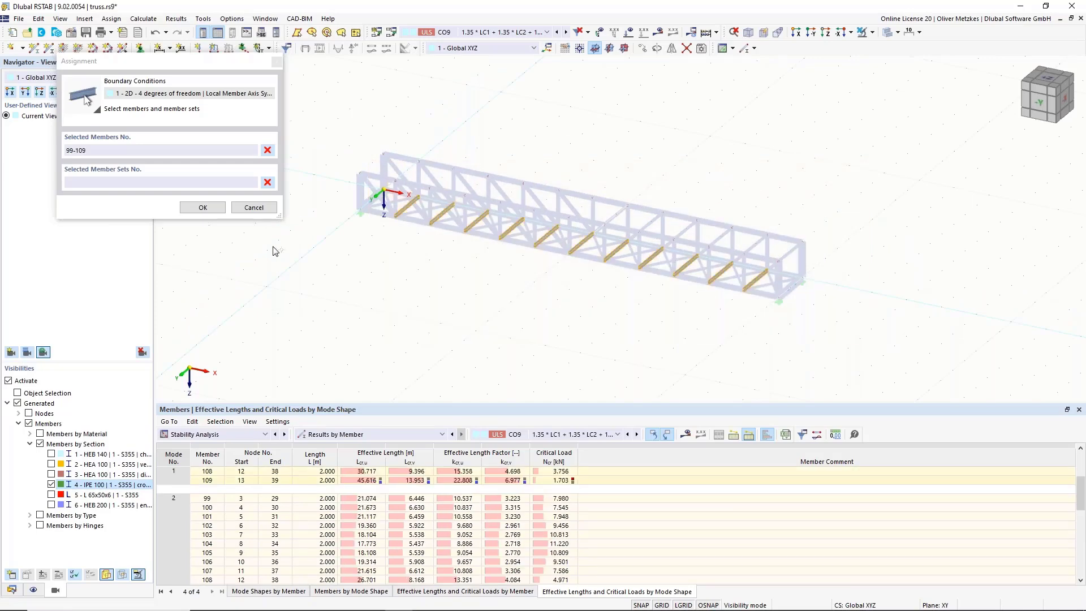
Step: Redisplay the full model, add end cross beams 110 and 111 to the assignment and save the boundary conditions
{"action": "left_click", "coordinate": [9, 380]}
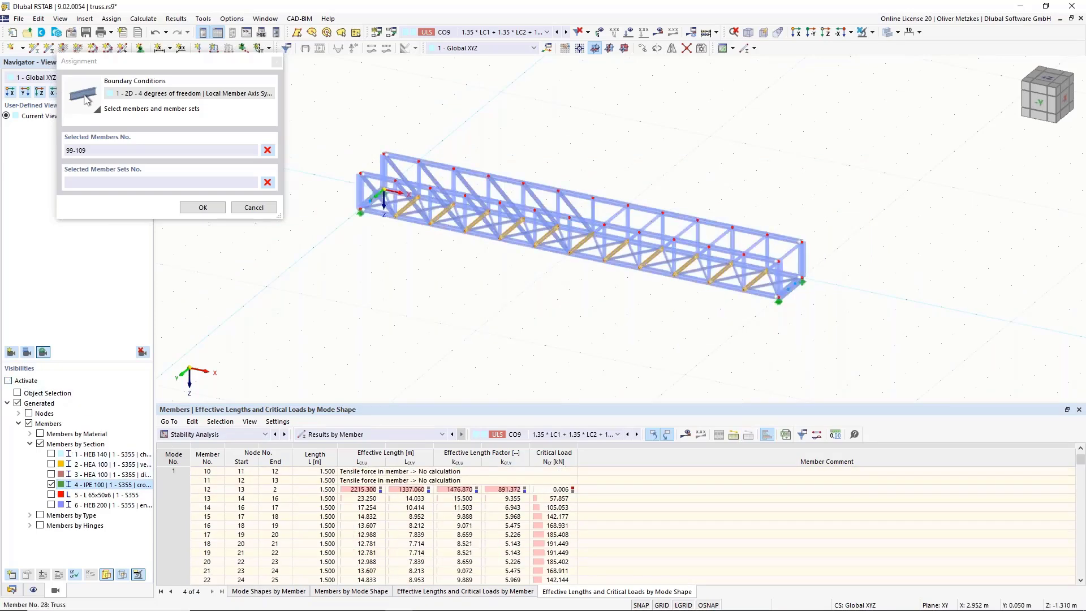
{"action": "scroll", "coordinate": [409, 180], "scroll_direction": "up", "scroll_amount": 4}
{"action": "left_click", "coordinate": [334, 222]}
{"action": "middle_click_drag", "start_coordinate": [393, 281], "coordinate": [39, 196]}
{"action": "left_click", "coordinate": [847, 312]}
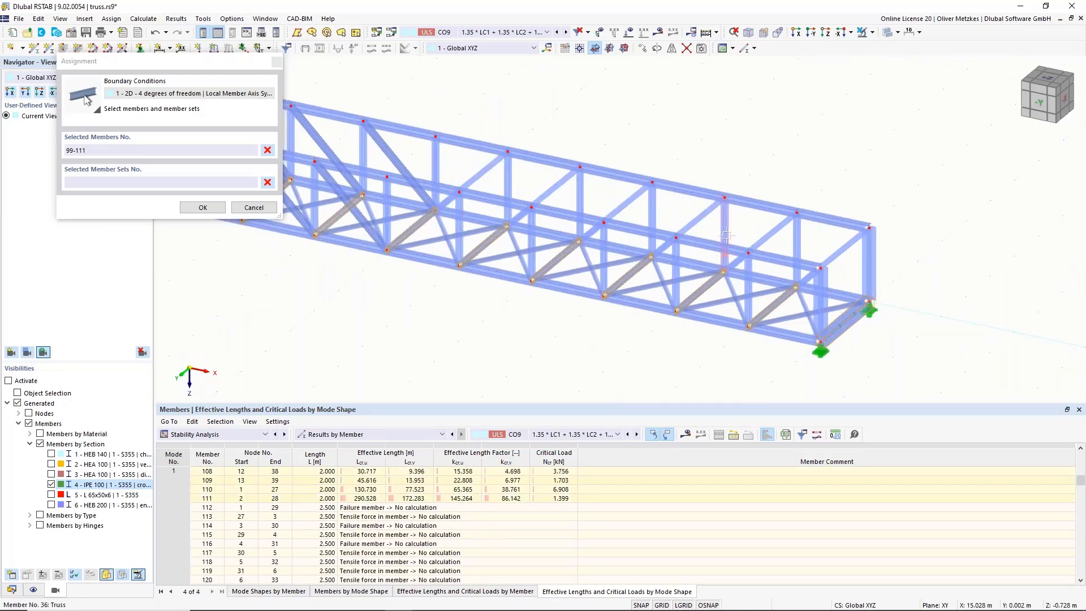
{"action": "left_click", "coordinate": [202, 208]}
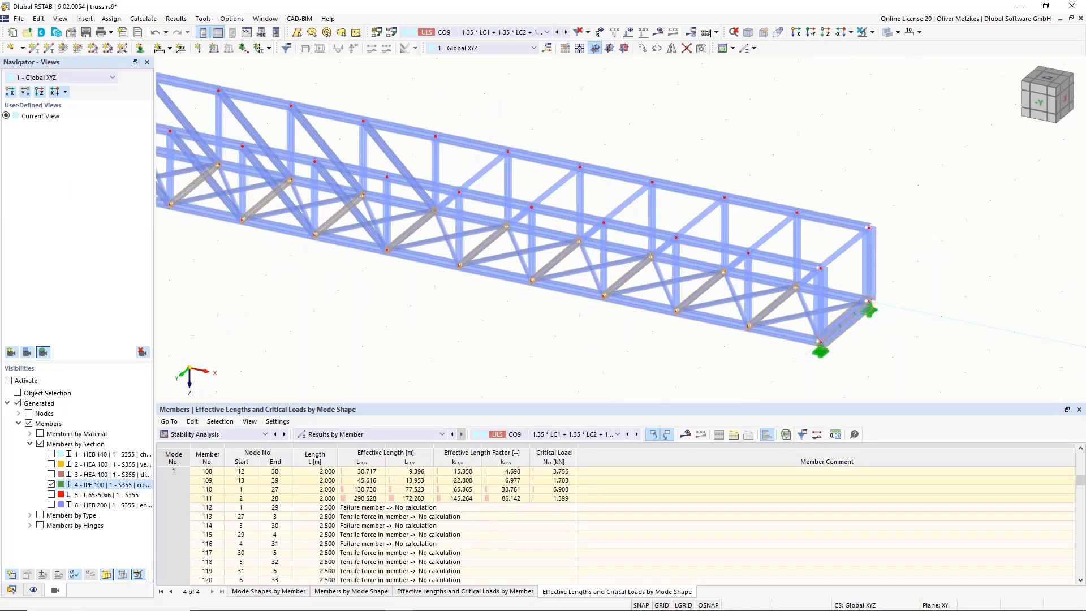
{"action": "left_click", "coordinate": [734, 531]}
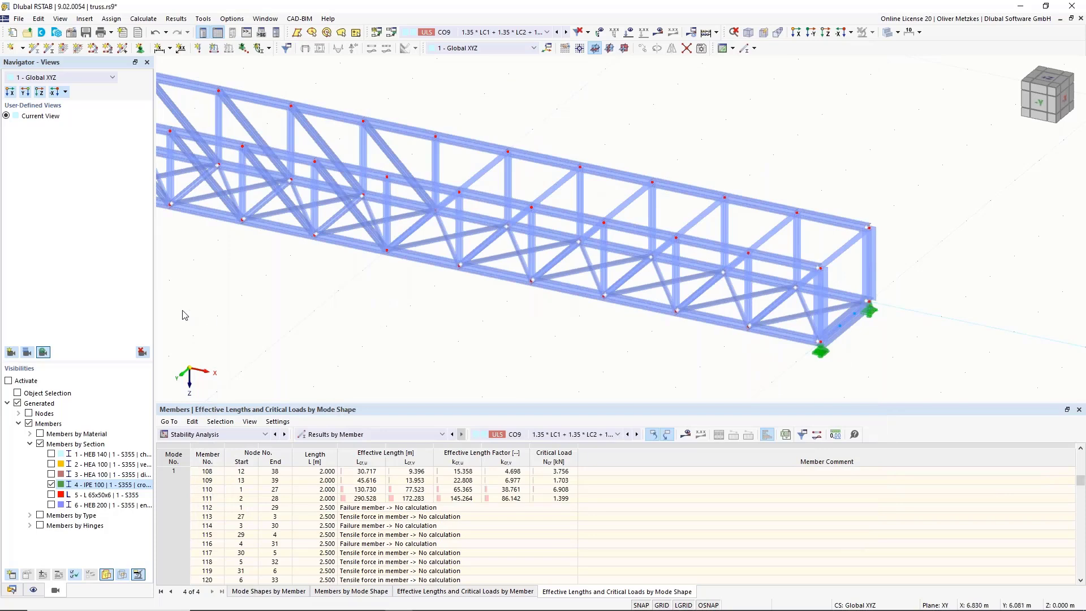
Step: Check the available load cases, design situations and load combinations of the truss model
{"action": "left_click", "coordinate": [12, 589]}
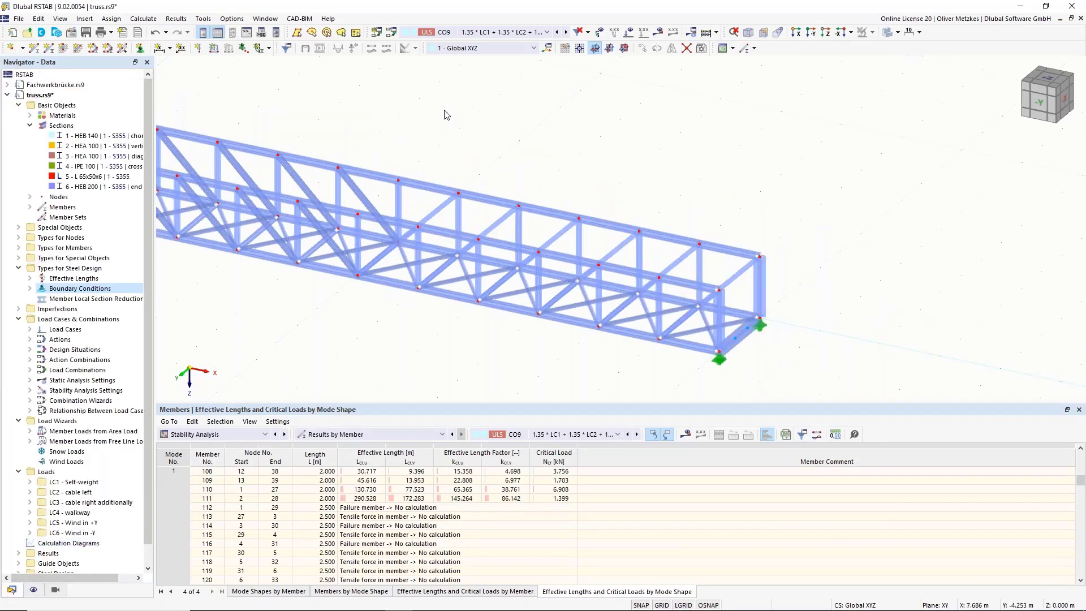
{"action": "left_click", "coordinate": [475, 33]}
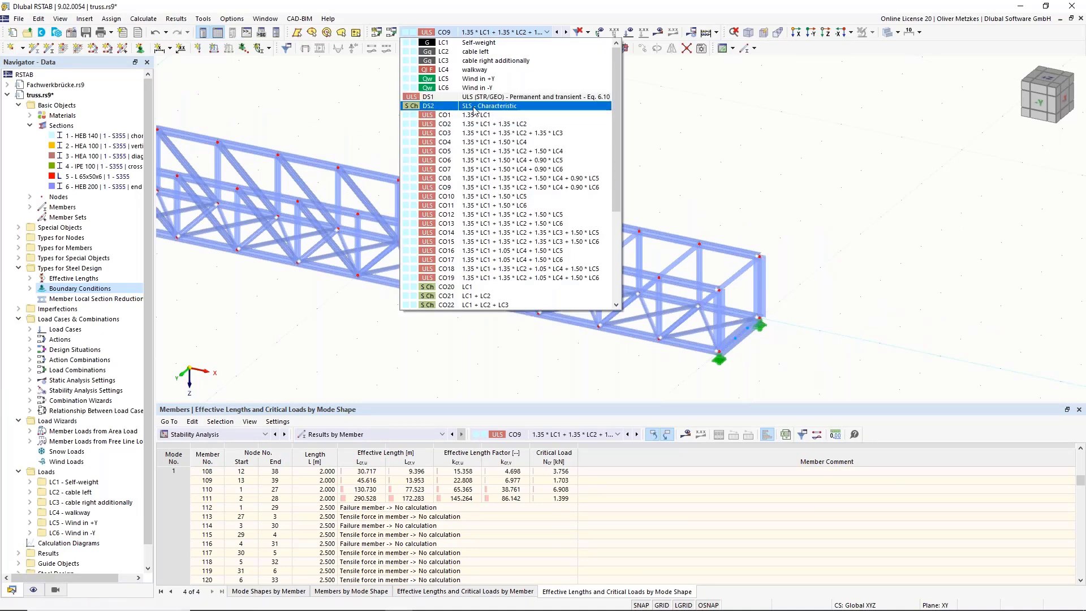
{"action": "left_click", "coordinate": [332, 100]}
Step: Open the bottom chord members 6 and 55 near midspan for editing at their design supports and deflection settings
{"action": "scroll", "coordinate": [332, 99], "scroll_direction": "down", "scroll_amount": 3}
{"action": "middle_click_drag", "start_coordinate": [441, 237], "coordinate": [612, 260]}
{"action": "scroll", "coordinate": [503, 230], "scroll_direction": "up", "scroll_amount": 2}
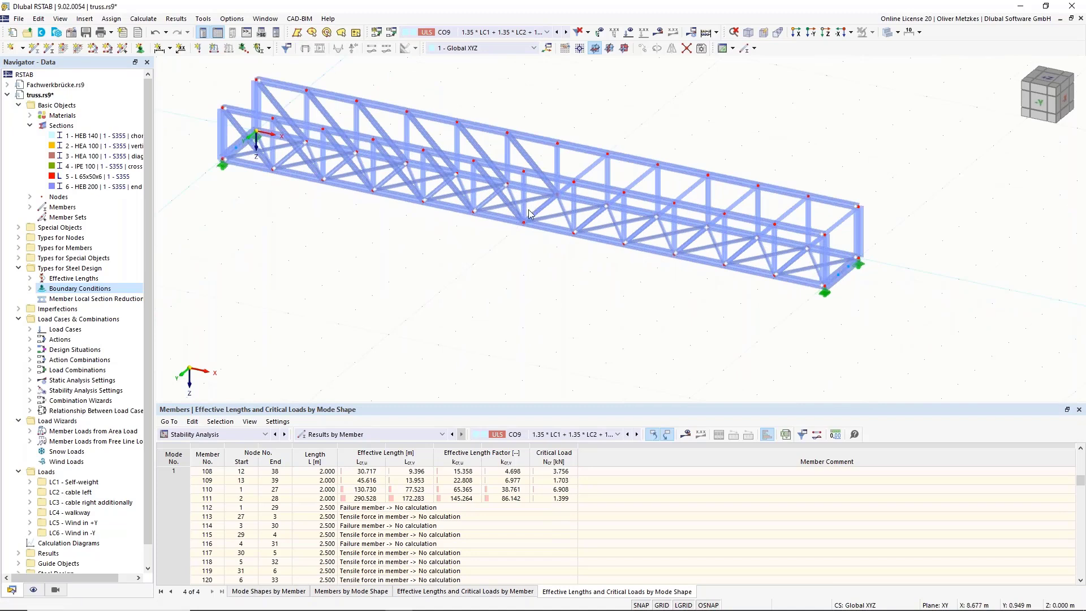
{"action": "middle_click_drag", "start_coordinate": [517, 255], "coordinate": [557, 221], "text": "ctrl"}
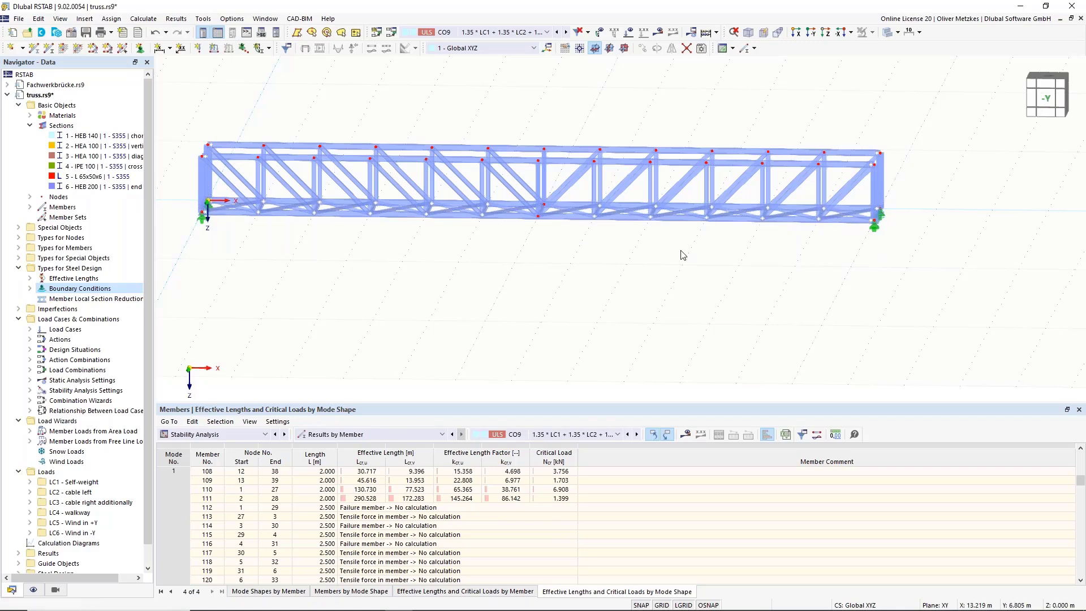
{"action": "left_click", "coordinate": [516, 216]}
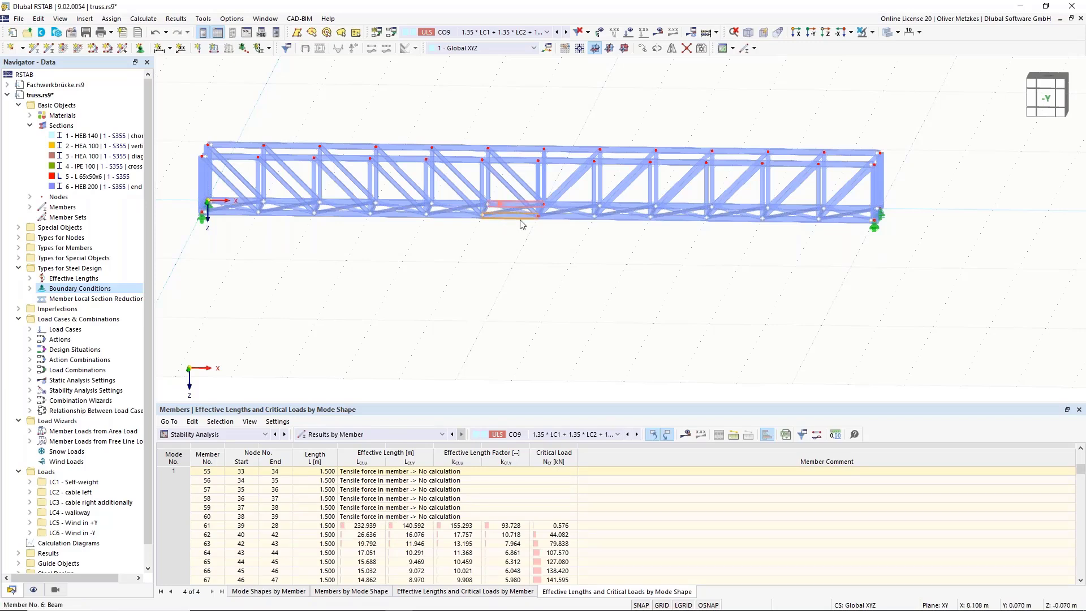
{"action": "right_click", "coordinate": [521, 216]}
{"action": "left_click", "coordinate": [577, 245]}
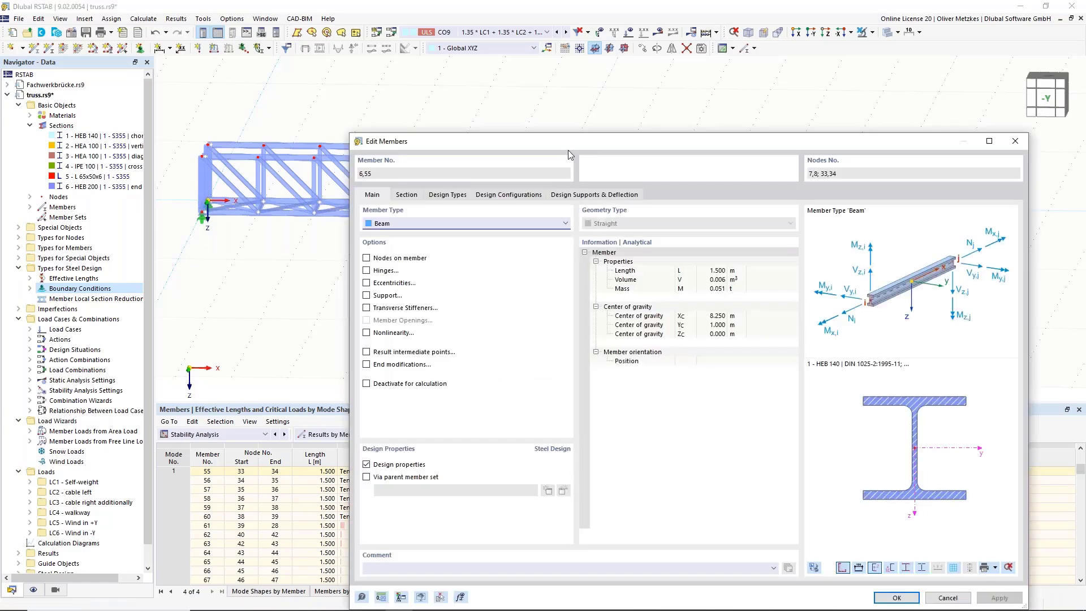
{"action": "left_click_drag", "start_coordinate": [564, 131], "coordinate": [531, 64]}
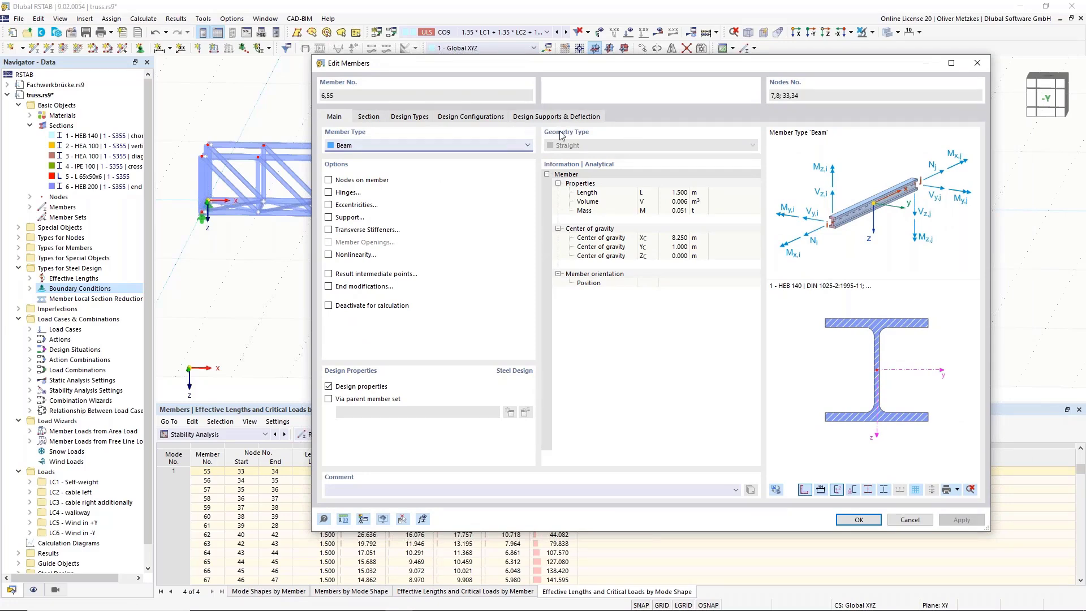
{"action": "left_click", "coordinate": [569, 115]}
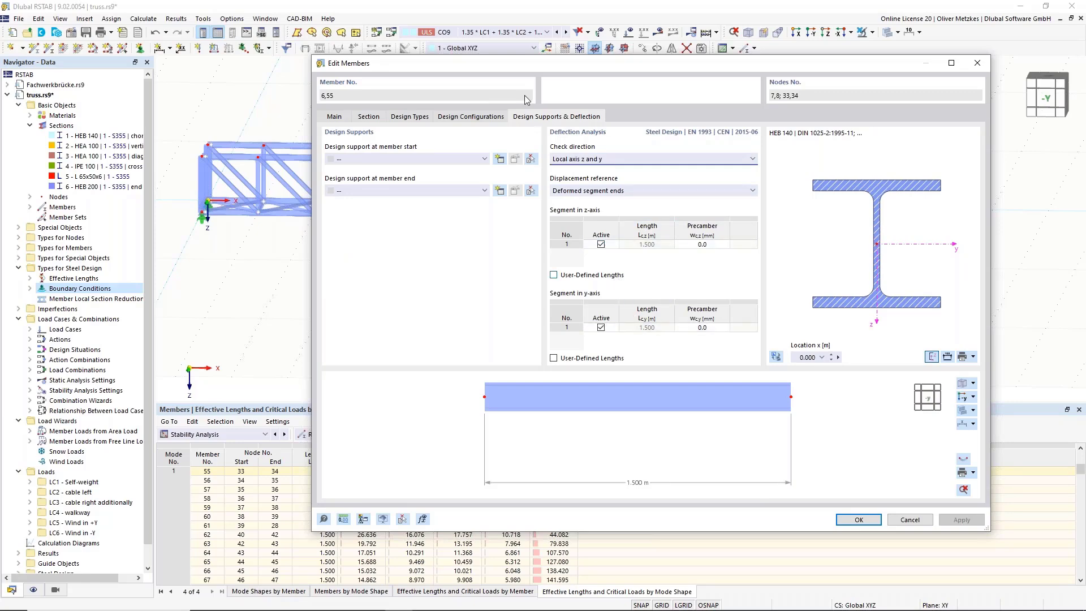
Step: Give members 6 and 55 user-defined deflection segment lengths of 18.000 m in both the z-axis and the y-axis
{"action": "left_click_drag", "start_coordinate": [532, 69], "coordinate": [516, 312]}
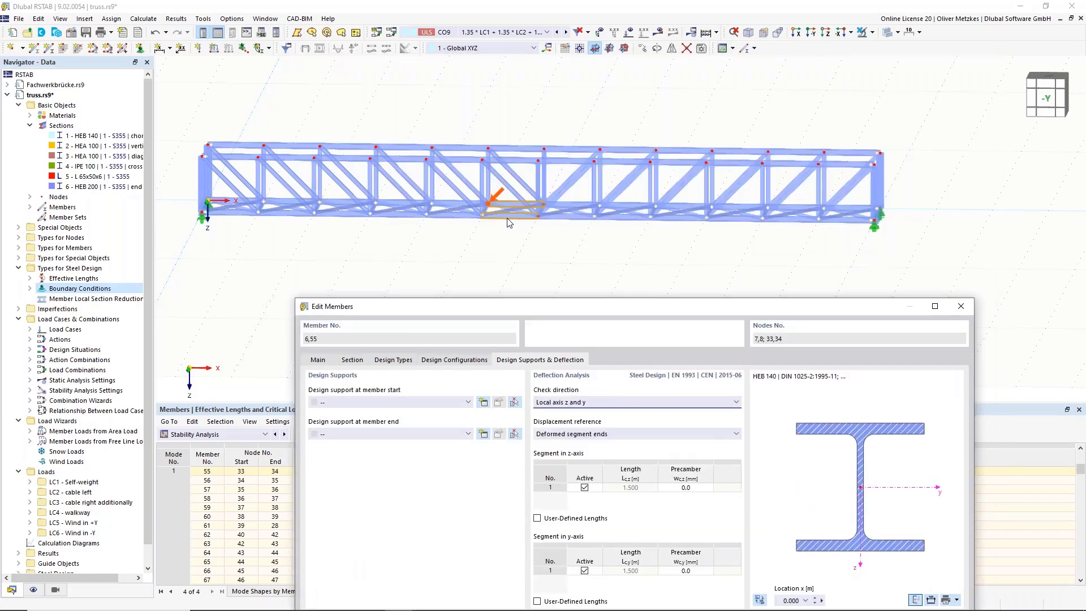
{"action": "left_click_drag", "start_coordinate": [669, 308], "coordinate": [670, 216]}
{"action": "left_click", "coordinate": [538, 426]}
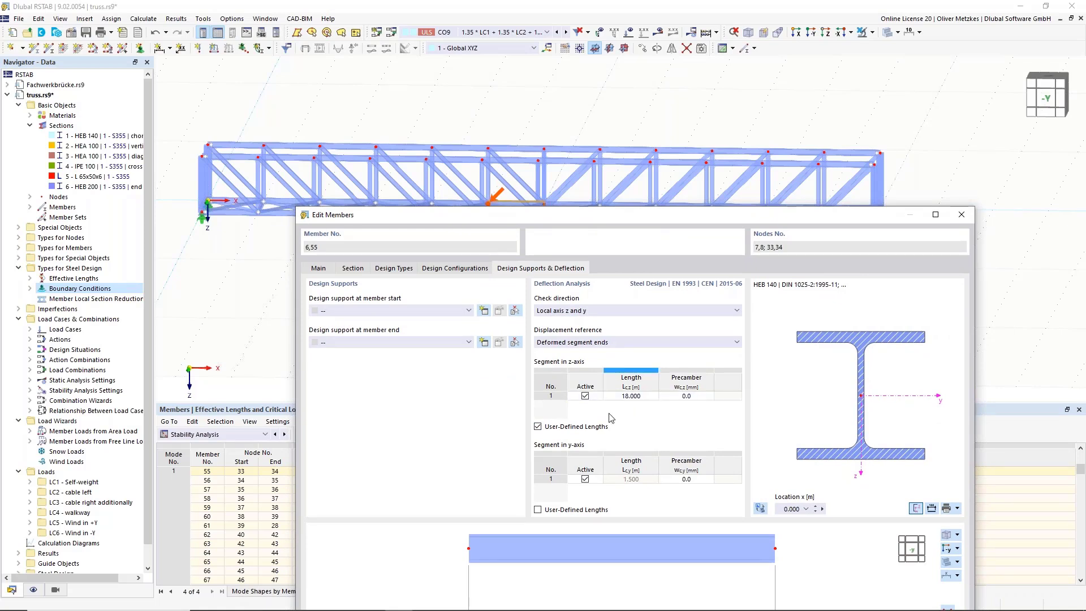
{"action": "left_click", "coordinate": [538, 510]}
{"action": "left_click_drag", "start_coordinate": [630, 210], "coordinate": [604, 253]}
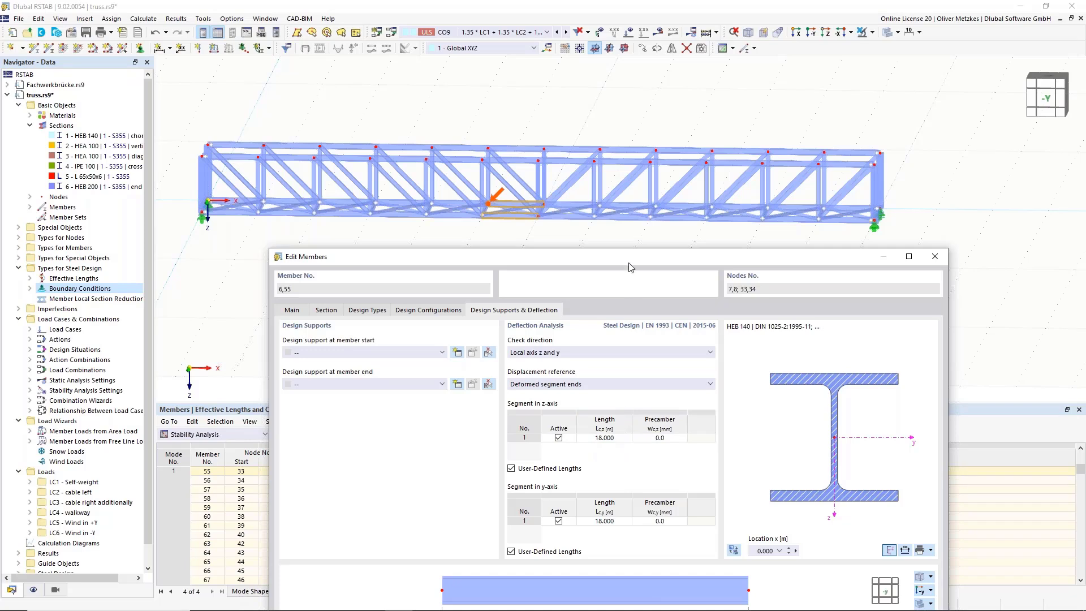
{"action": "left_click_drag", "start_coordinate": [635, 256], "coordinate": [706, 233]}
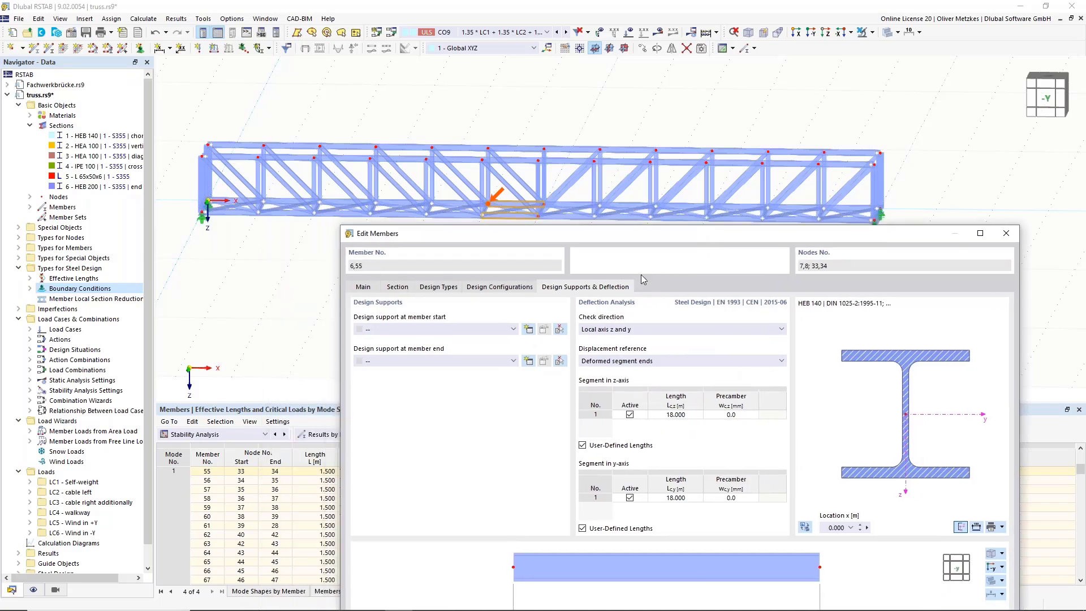
Step: Set the characteristic beam deflection limit to L/200 in the default serviceability configuration
{"action": "left_click", "coordinate": [500, 287]}
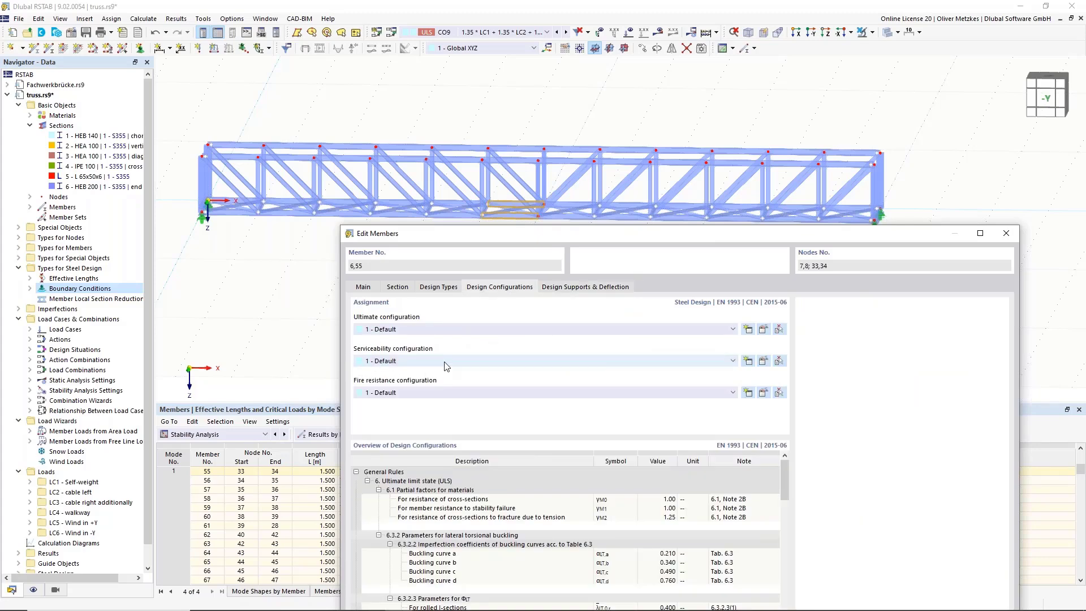
{"action": "left_click", "coordinate": [762, 361]}
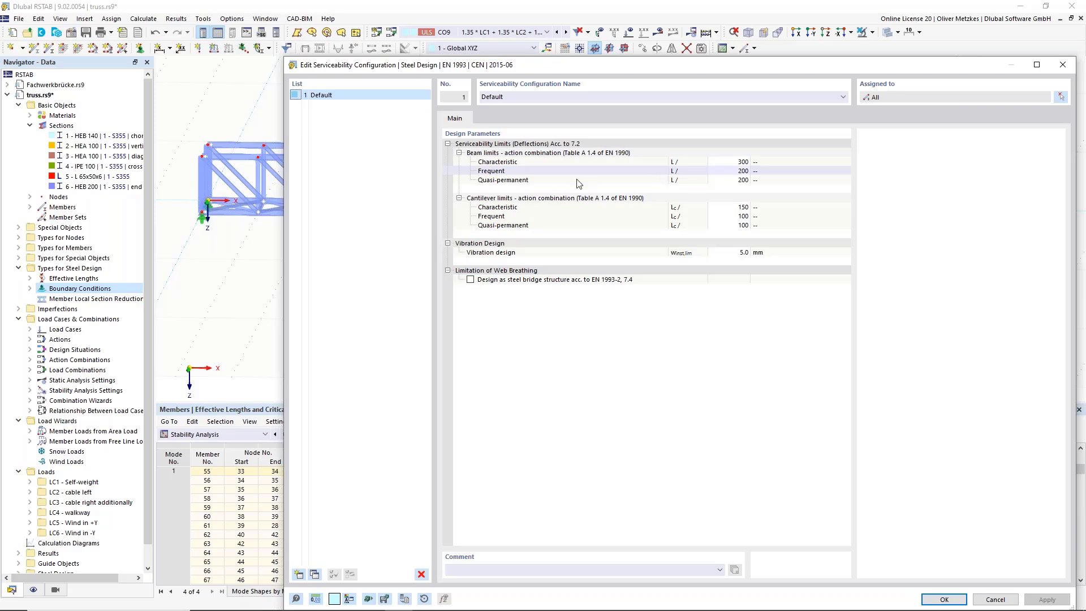
{"action": "left_click", "coordinate": [738, 162]}
{"action": "type", "text": "200"}
{"action": "left_click", "coordinate": [739, 169]}
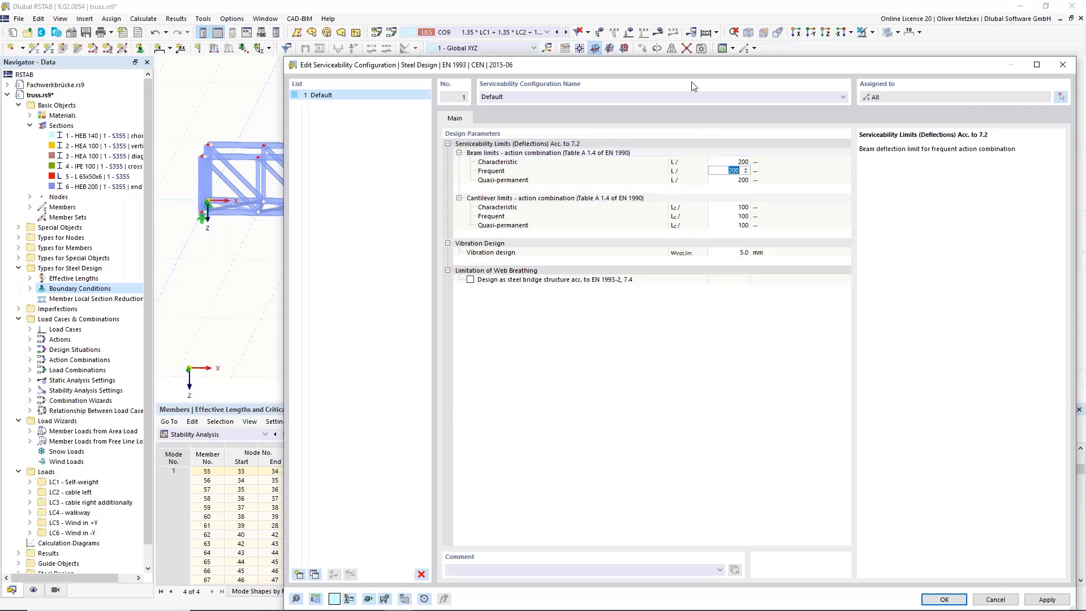
Step: Assign the default serviceability configuration only to members 6 and 55 instead of all members, and save the configuration and member edits
{"action": "left_click_drag", "start_coordinate": [701, 65], "coordinate": [453, 480]}
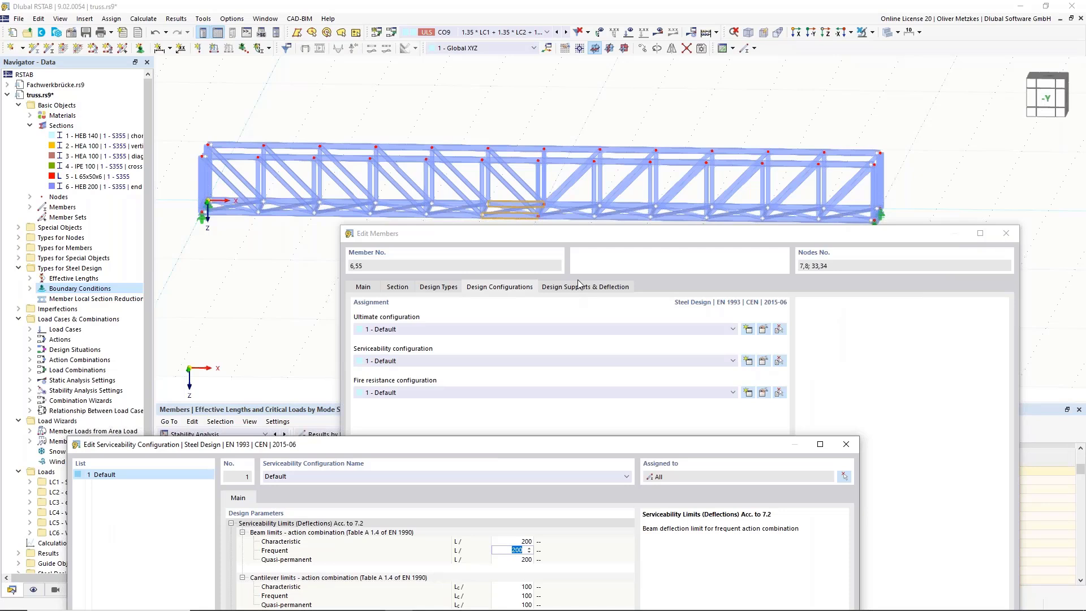
{"action": "left_click_drag", "start_coordinate": [601, 451], "coordinate": [634, 413]}
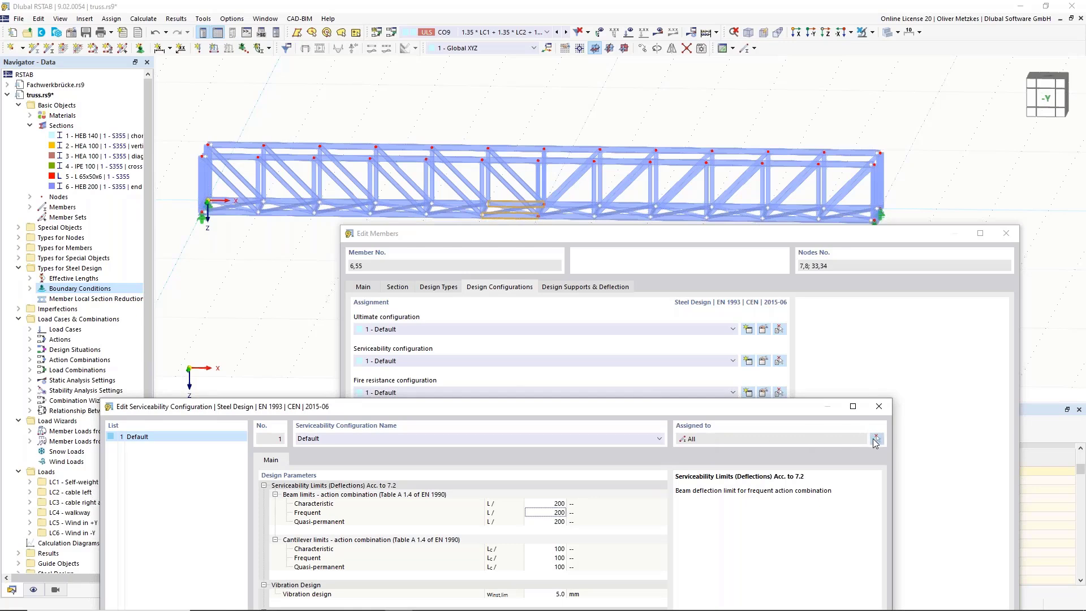
{"action": "left_click", "coordinate": [876, 439]}
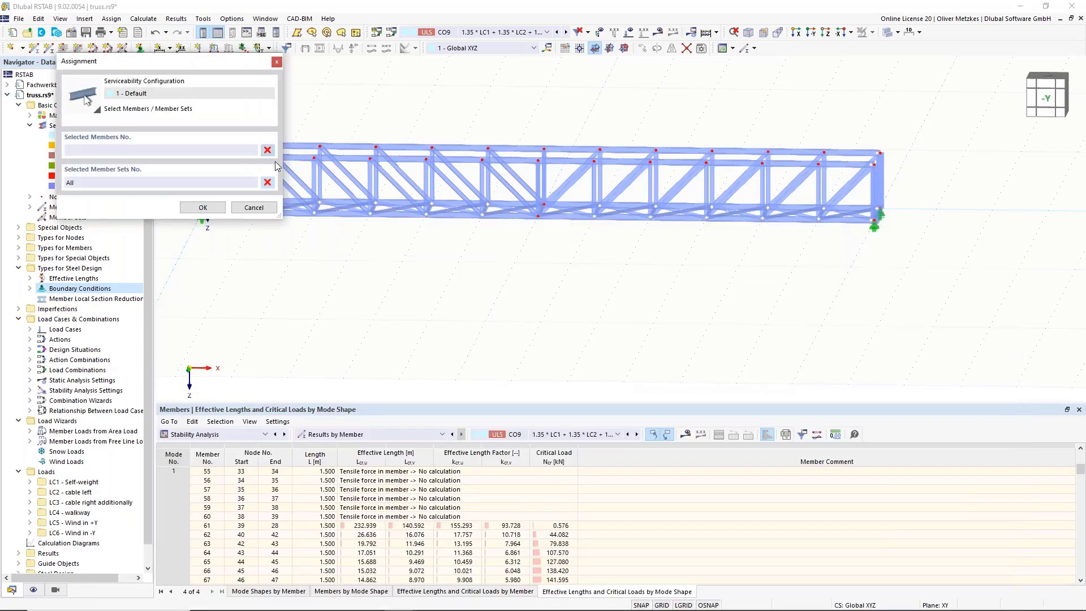
{"action": "left_click", "coordinate": [520, 214]}
{"action": "left_click", "coordinate": [512, 208]}
{"action": "left_click", "coordinate": [266, 150]}
{"action": "left_click", "coordinate": [500, 216]}
{"action": "scroll", "coordinate": [526, 215], "scroll_direction": "up", "scroll_amount": 3}
{"action": "left_click", "coordinate": [532, 218]}
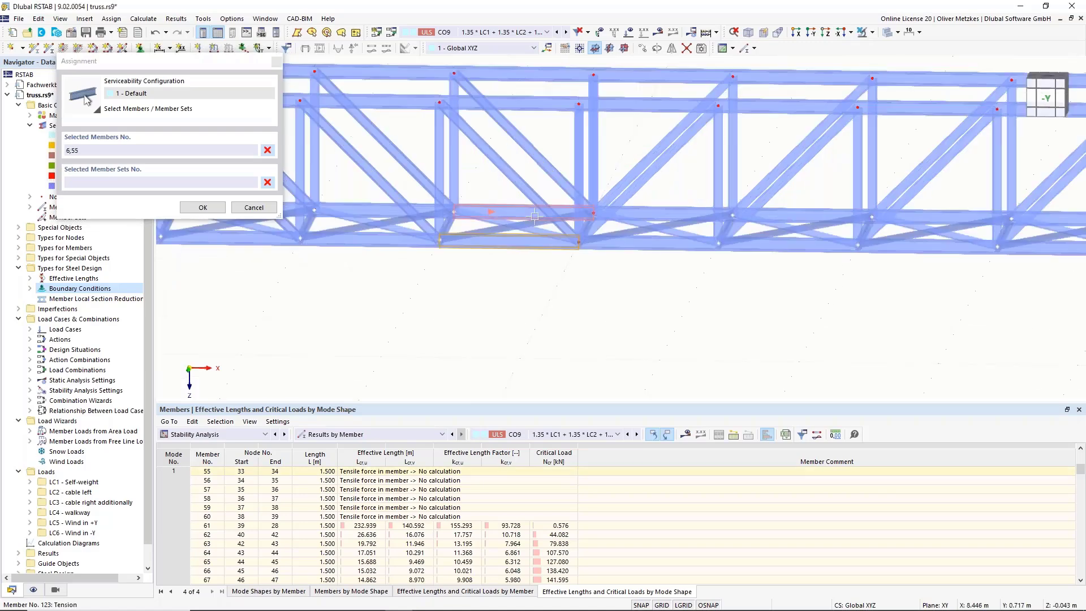
{"action": "scroll", "coordinate": [526, 217], "scroll_direction": "down", "scroll_amount": 3}
{"action": "left_click", "coordinate": [203, 207]}
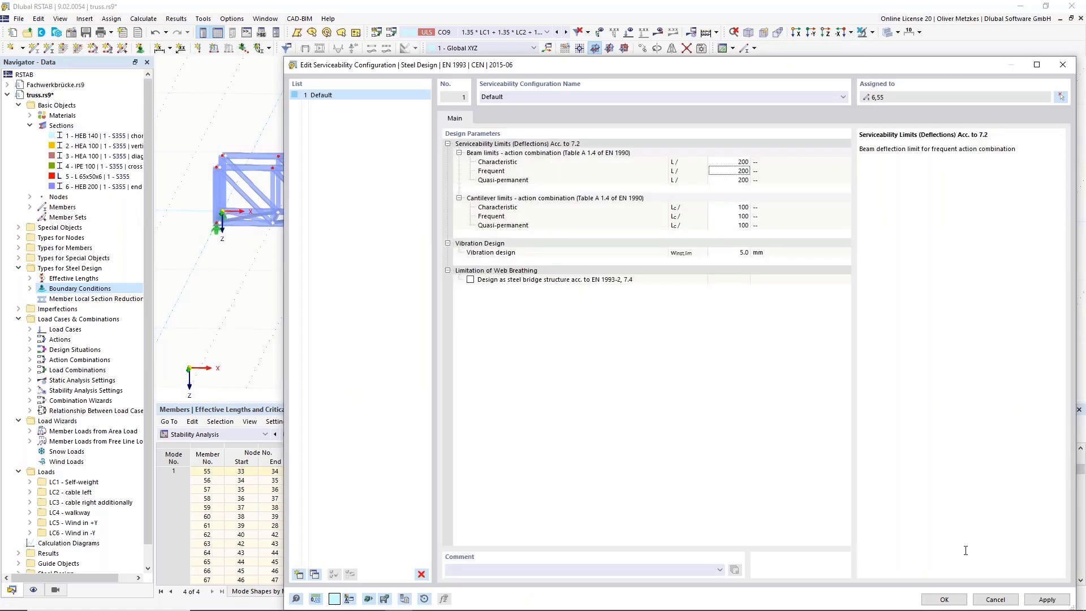
{"action": "left_click", "coordinate": [944, 599]}
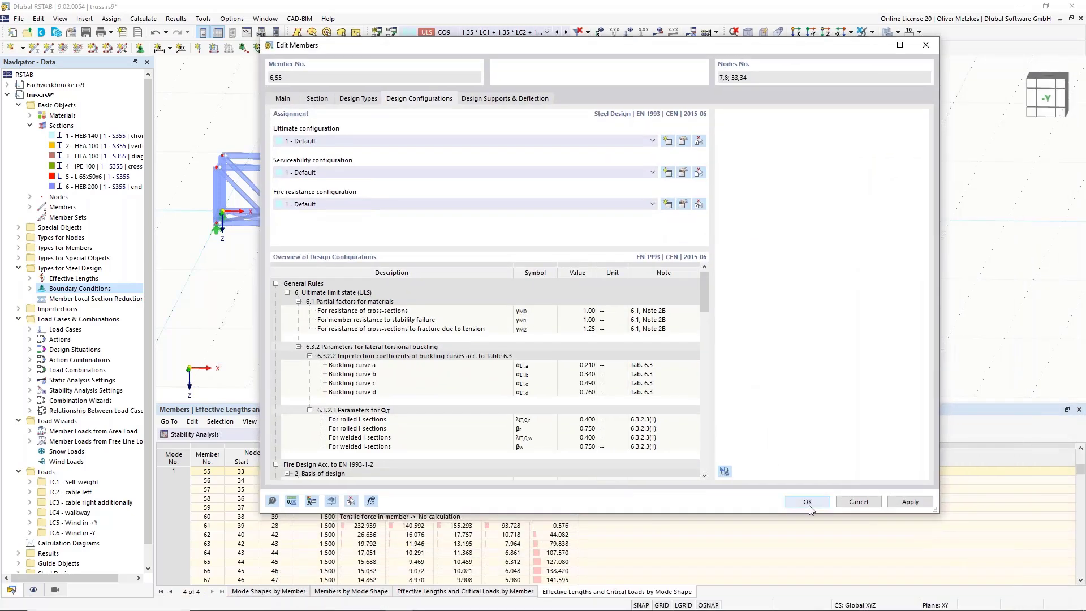
{"action": "left_click", "coordinate": [807, 501]}
Step: Check the design configurations assigned to bottom chord member 53, leaving the member unedited
{"action": "double_click", "coordinate": [423, 226]}
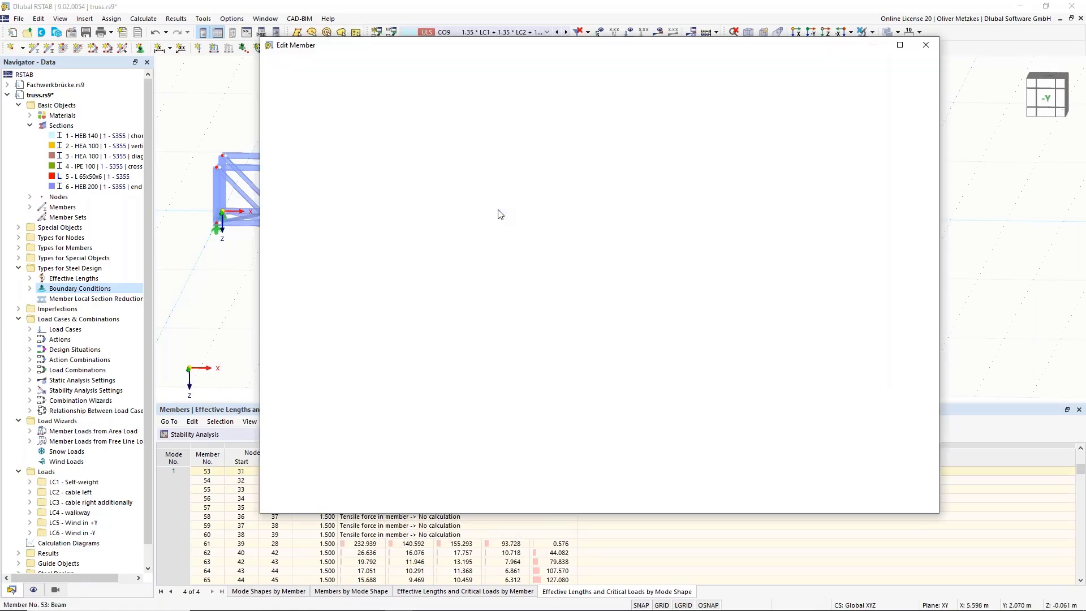
{"action": "left_click", "coordinate": [440, 101]}
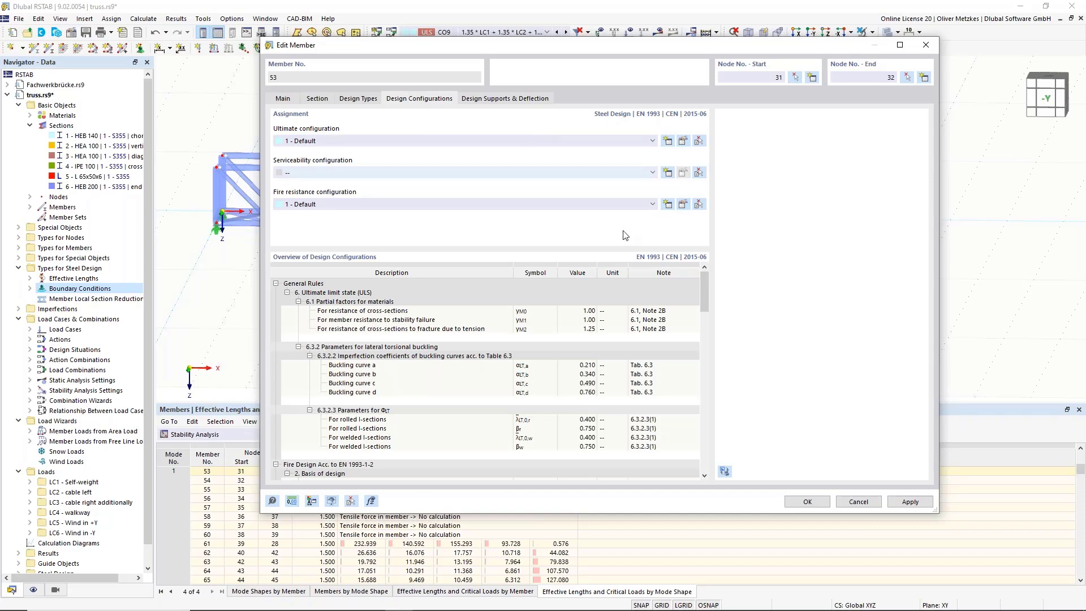
{"action": "left_click", "coordinate": [857, 502]}
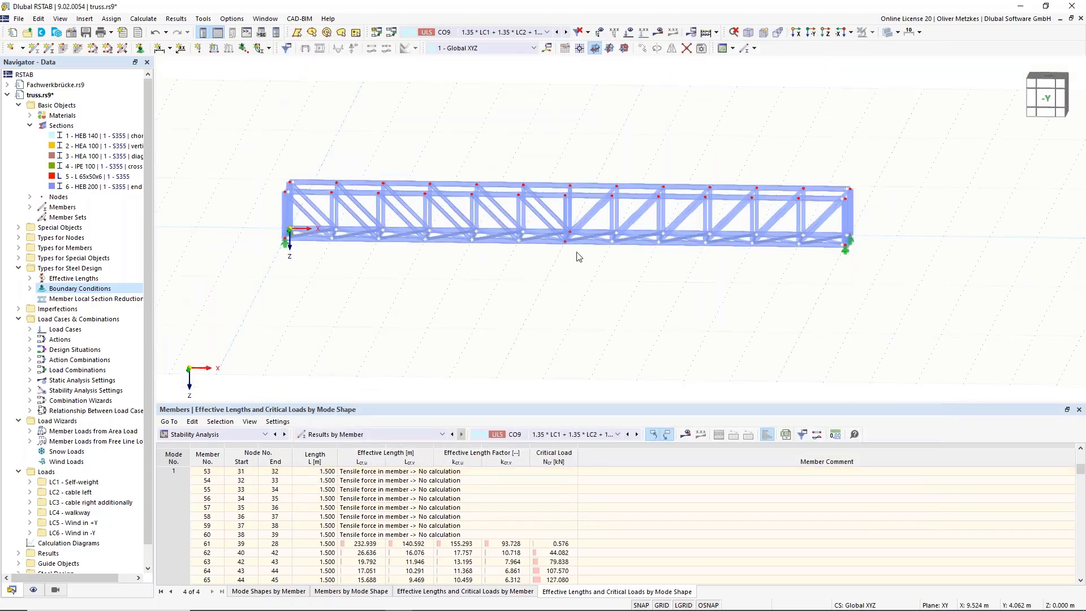
Step: Review the Steel Design input data for design situations, objects to design, sections, and ultimate and serviceability configurations
{"action": "left_click", "coordinate": [215, 435]}
{"action": "left_click", "coordinate": [193, 507]}
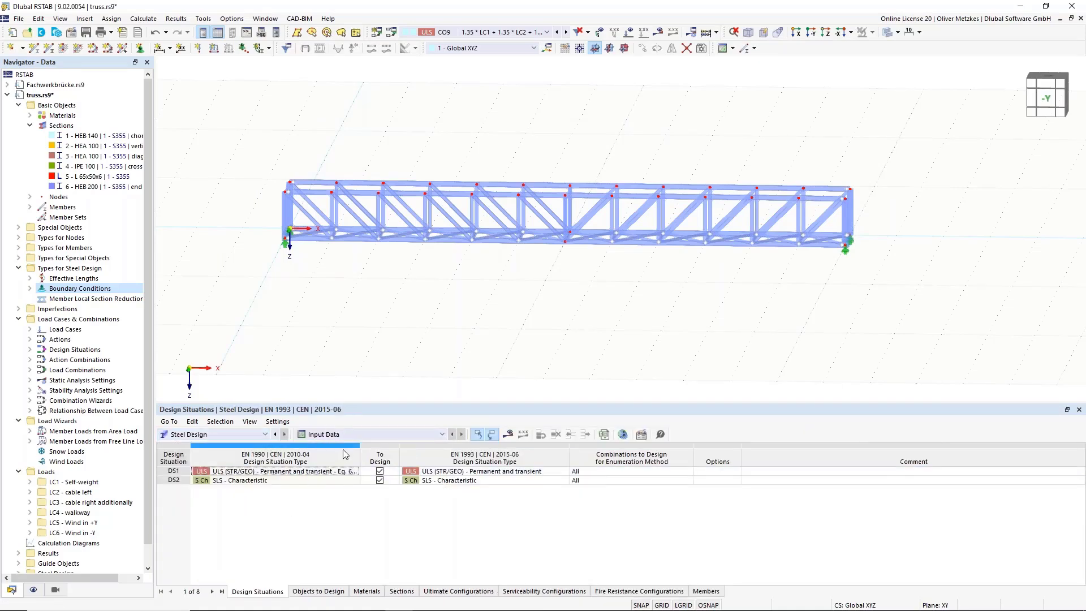
{"action": "left_click", "coordinate": [312, 592]}
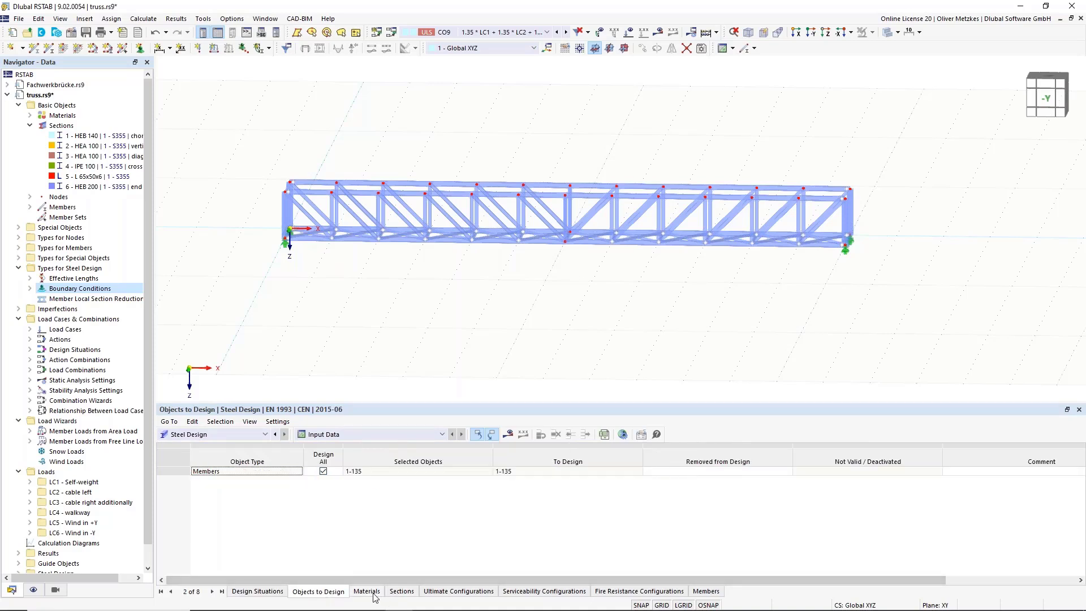
{"action": "left_click", "coordinate": [376, 592]}
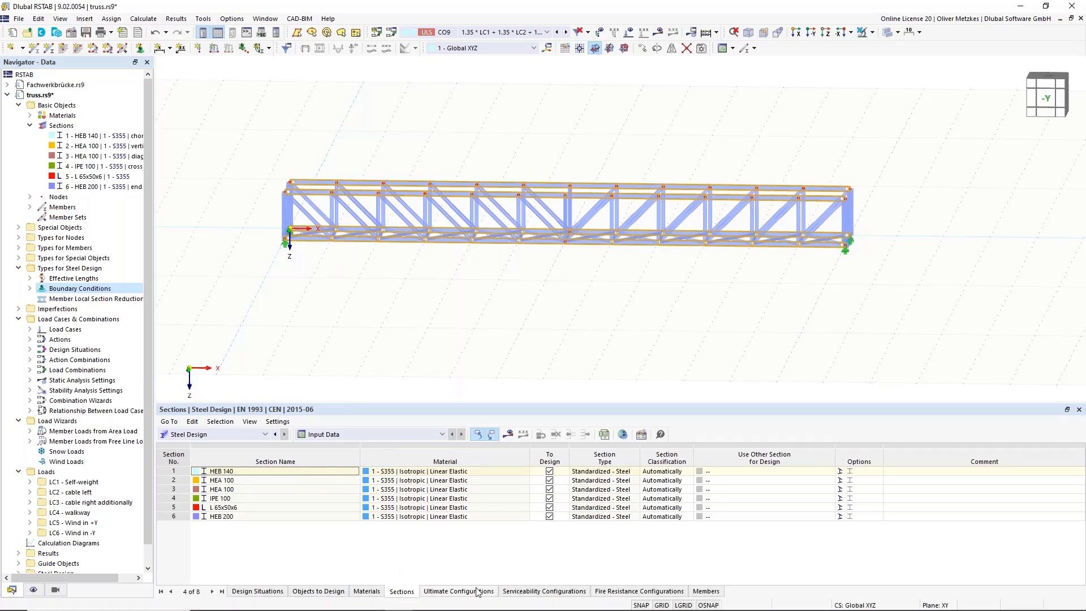
{"action": "left_click", "coordinate": [459, 591]}
{"action": "left_click", "coordinate": [531, 592]}
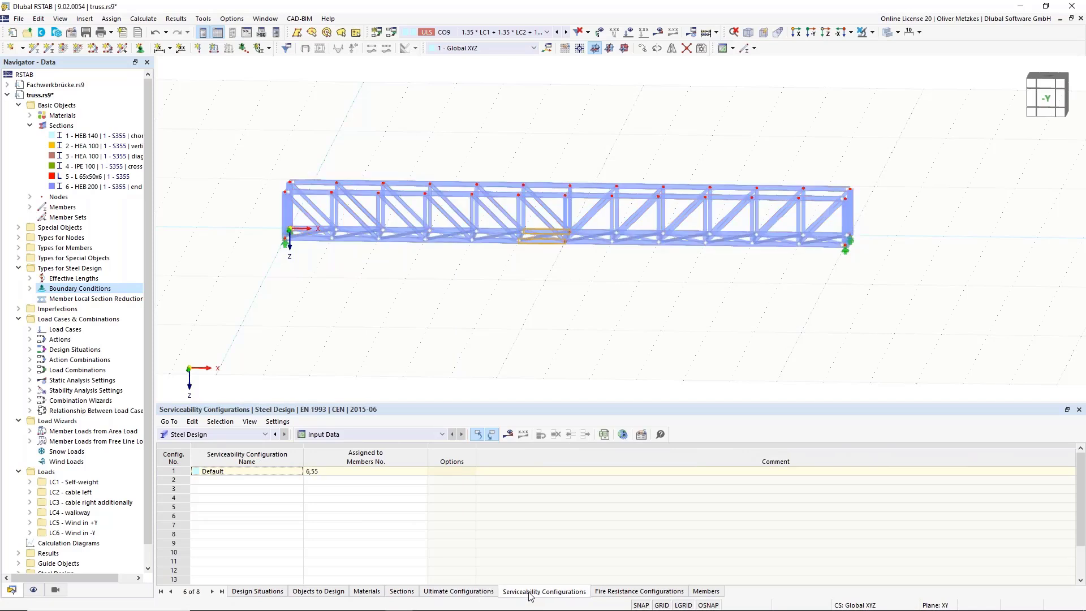
Step: Create a second ultimate configuration for steel design with the stability design deactivated
{"action": "left_click", "coordinate": [459, 591]}
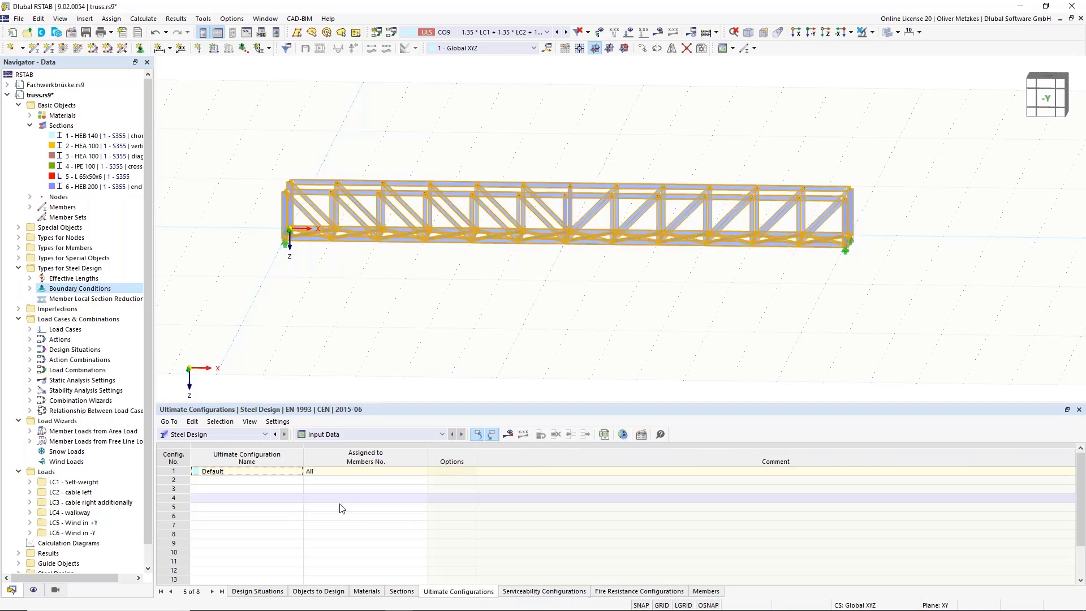
{"action": "left_click", "coordinate": [187, 473]}
{"action": "left_click", "coordinate": [183, 472]}
{"action": "double_click", "coordinate": [182, 473]}
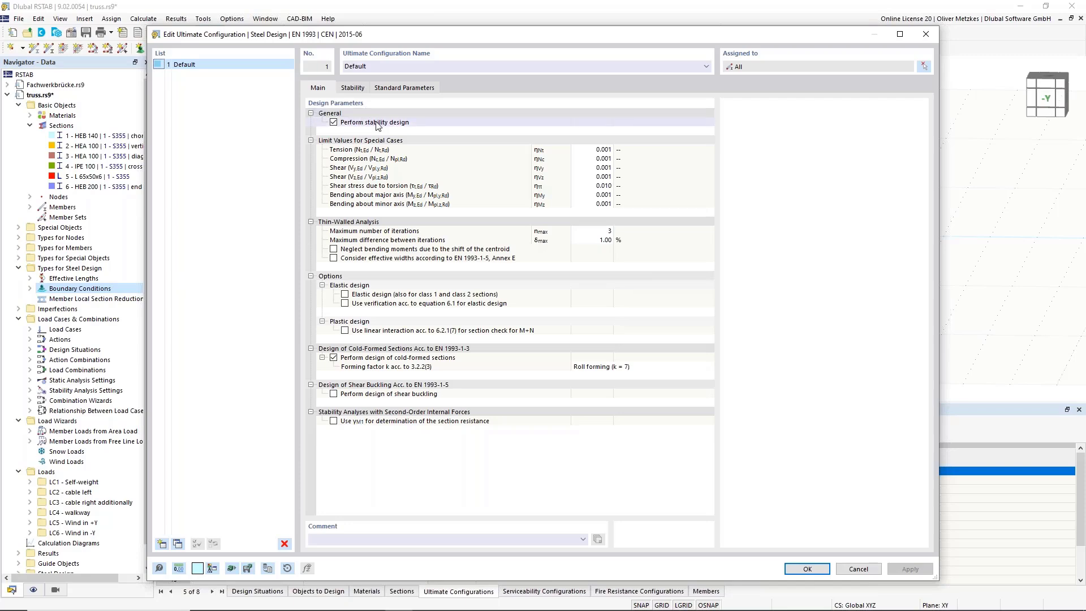
{"action": "left_click_drag", "start_coordinate": [405, 37], "coordinate": [457, 370]}
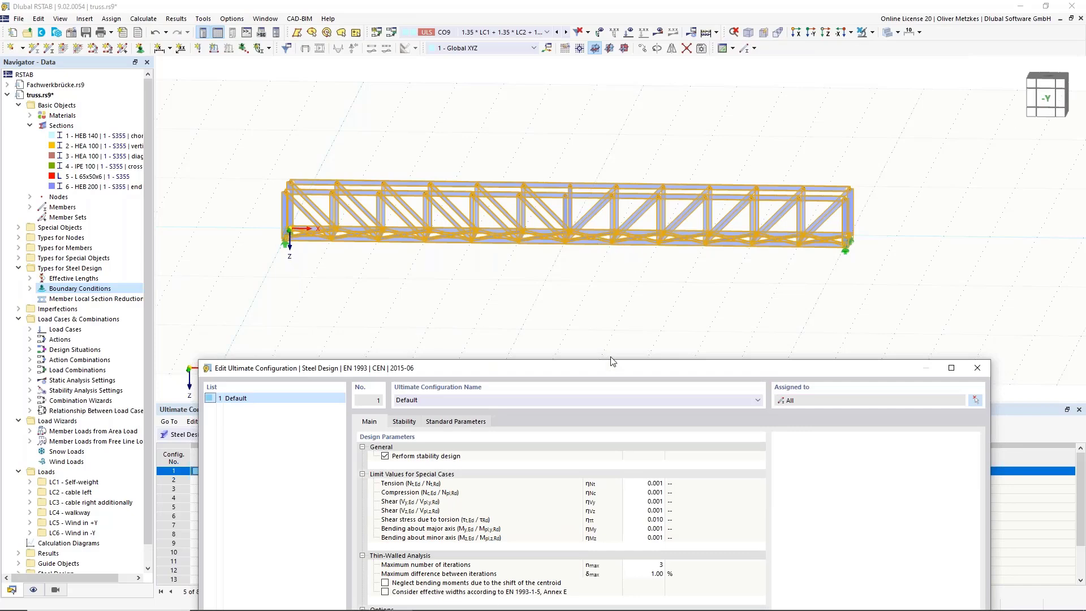
{"action": "left_click_drag", "start_coordinate": [612, 368], "coordinate": [658, 276]}
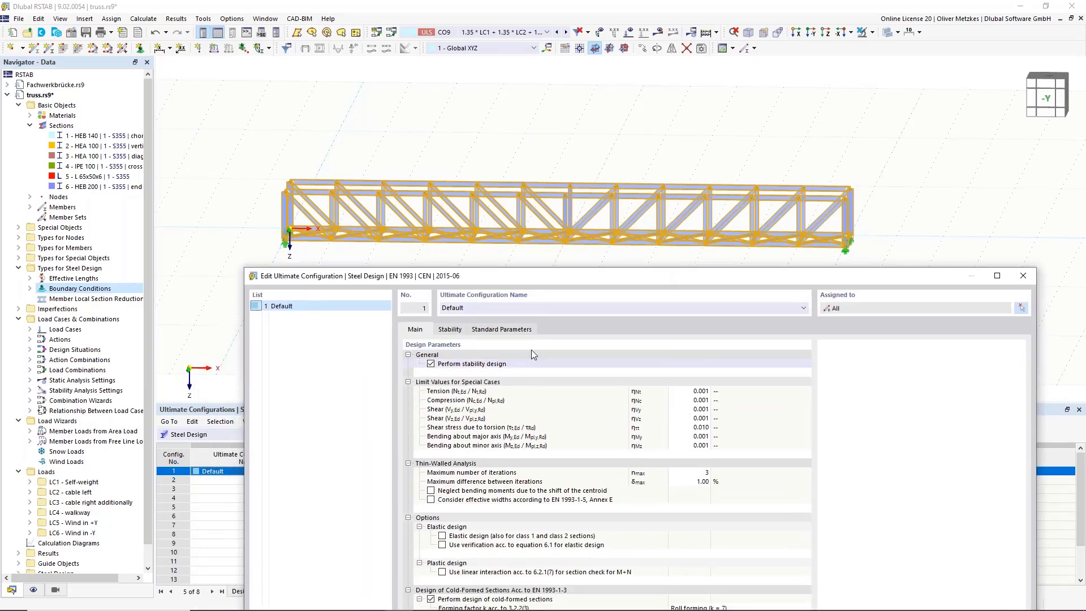
{"action": "left_click_drag", "start_coordinate": [571, 278], "coordinate": [585, 46]}
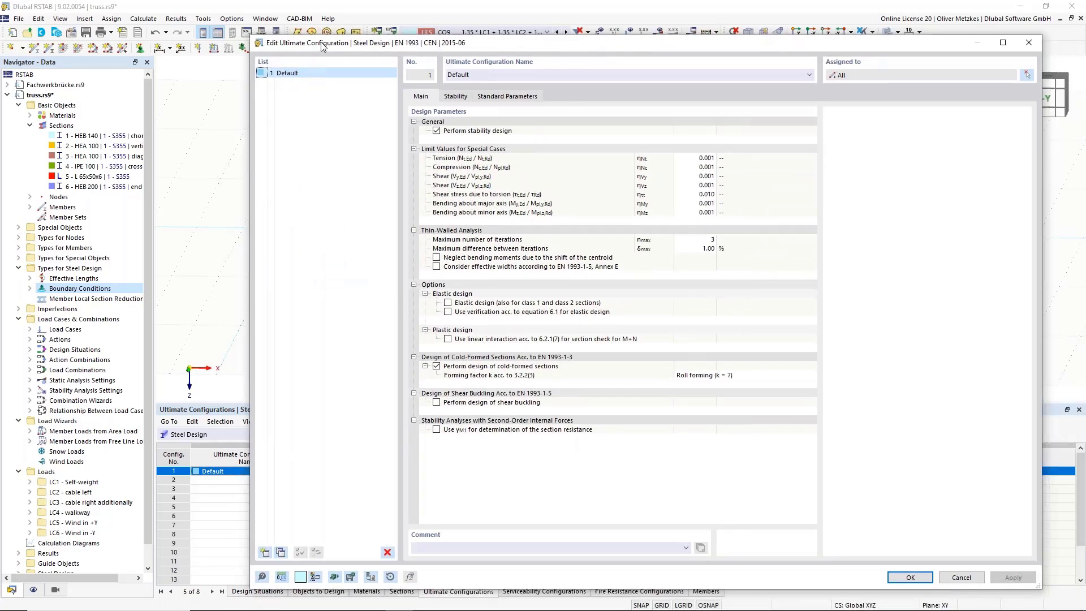
{"action": "left_click", "coordinate": [266, 554]}
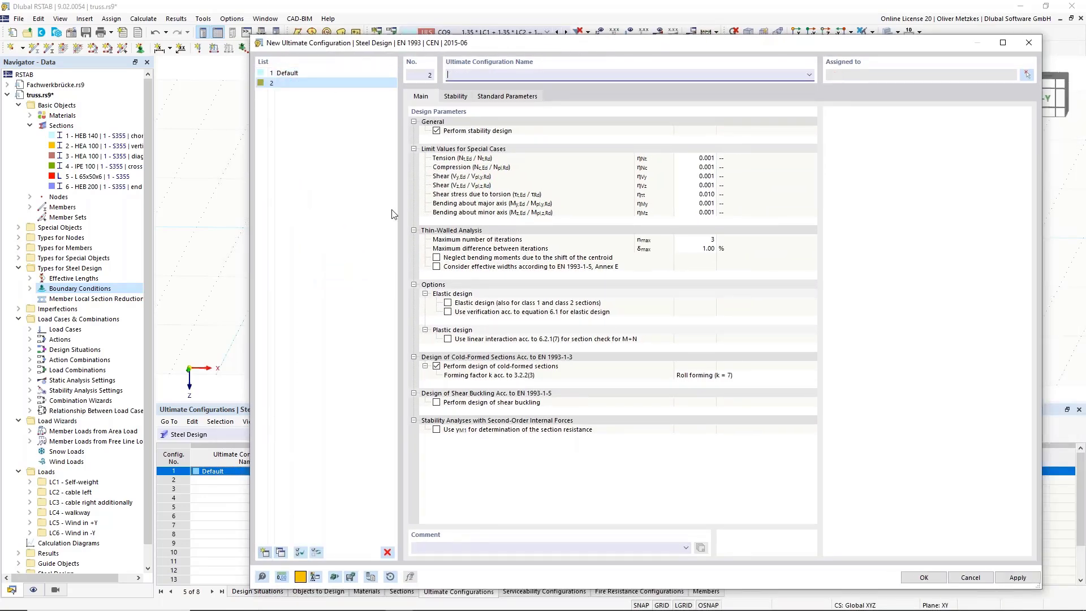
{"action": "left_click", "coordinate": [436, 131]}
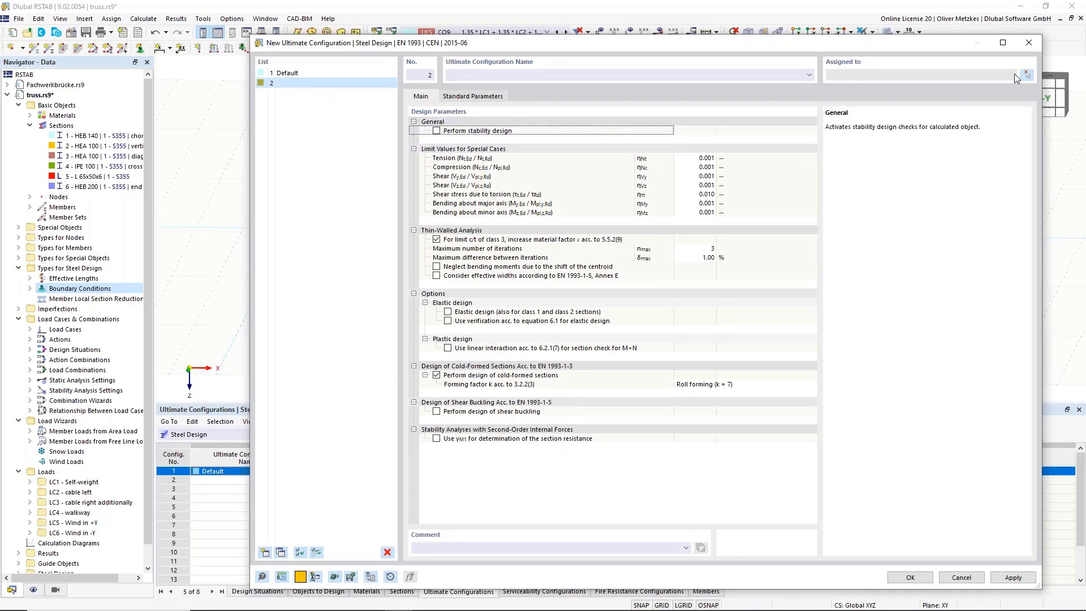
Step: Assign ultimate configuration 2 to the HEB 140 bottom chord members 1-12 and 50-61, showing only that section, and save the configuration
{"action": "left_click", "coordinate": [1027, 77]}
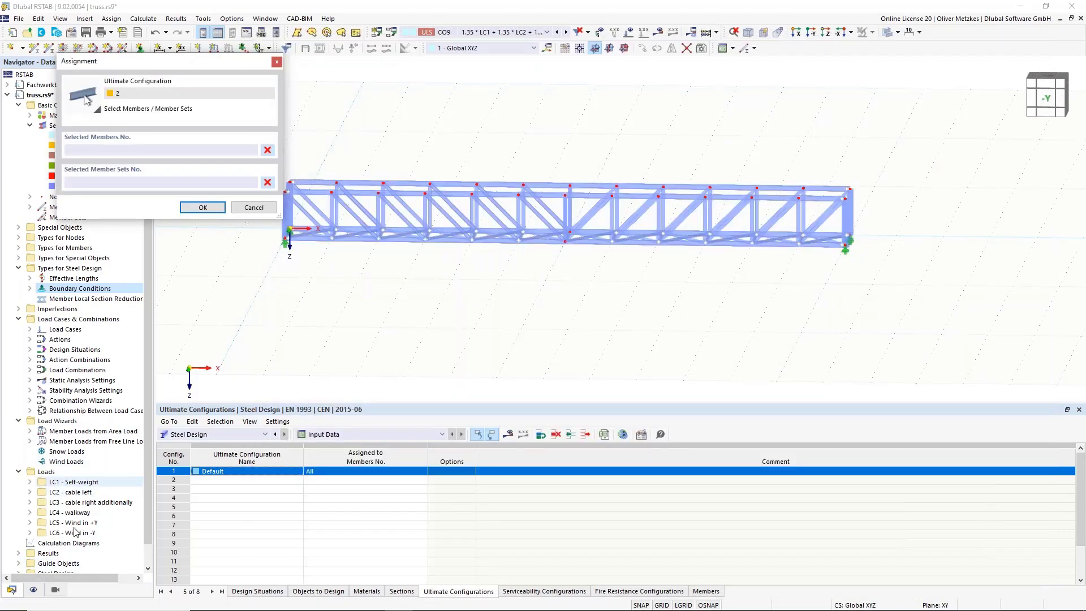
{"action": "left_click", "coordinate": [55, 590]}
{"action": "left_click", "coordinate": [52, 454]}
{"action": "left_click", "coordinate": [52, 484]}
{"action": "left_click", "coordinate": [52, 484]}
{"action": "middle_click_drag", "start_coordinate": [500, 290], "coordinate": [535, 234], "text": "ctrl"}
{"action": "left_click_drag", "start_coordinate": [300, 204], "coordinate": [908, 262]}
{"action": "left_click", "coordinate": [202, 207]}
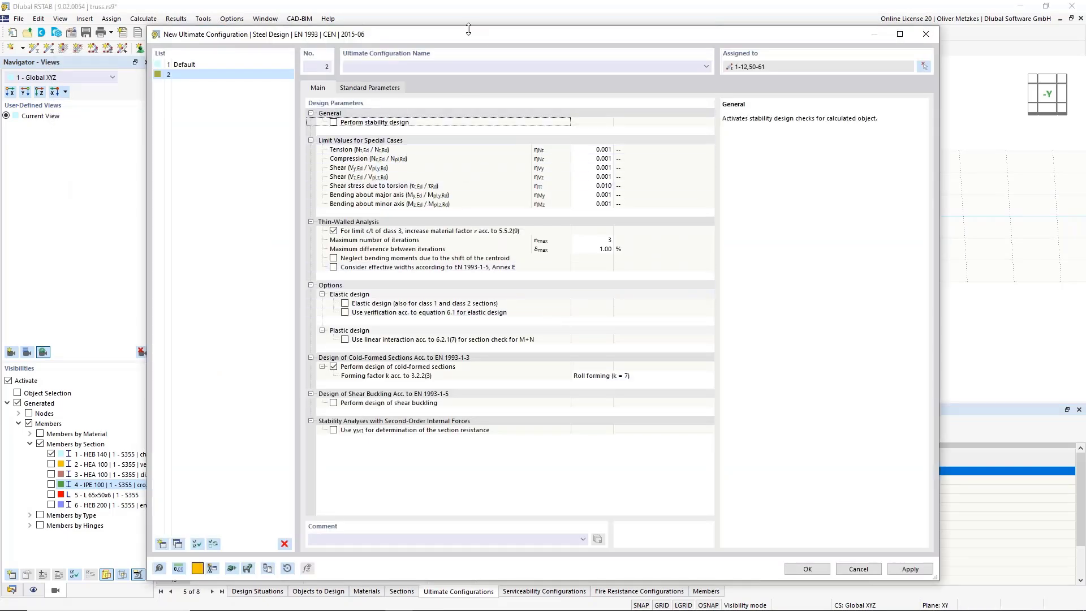
{"action": "left_click_drag", "start_coordinate": [482, 40], "coordinate": [578, 59]}
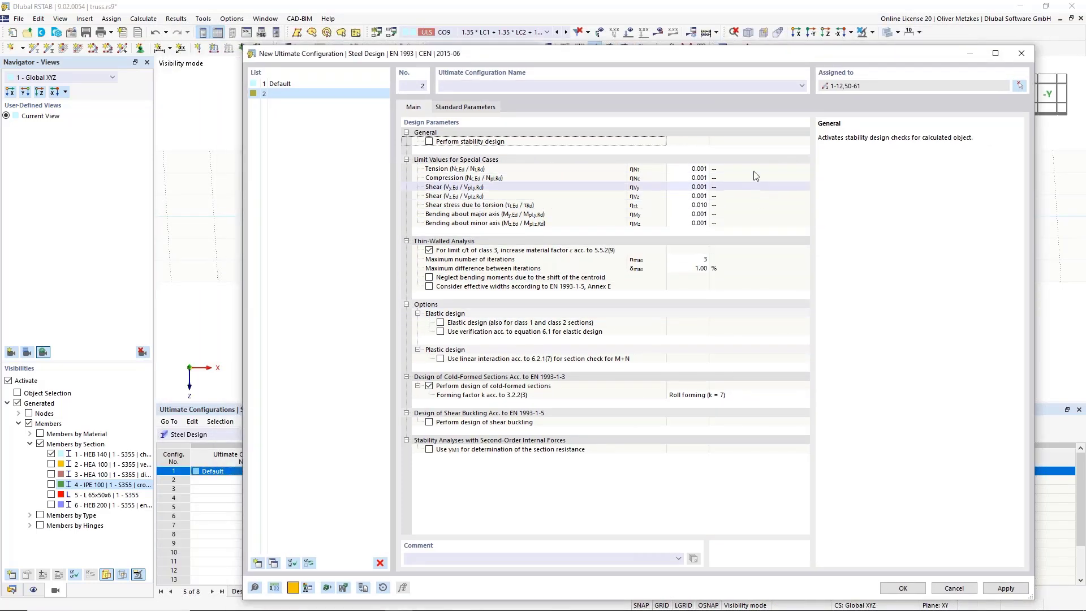
{"action": "left_click", "coordinate": [912, 589]}
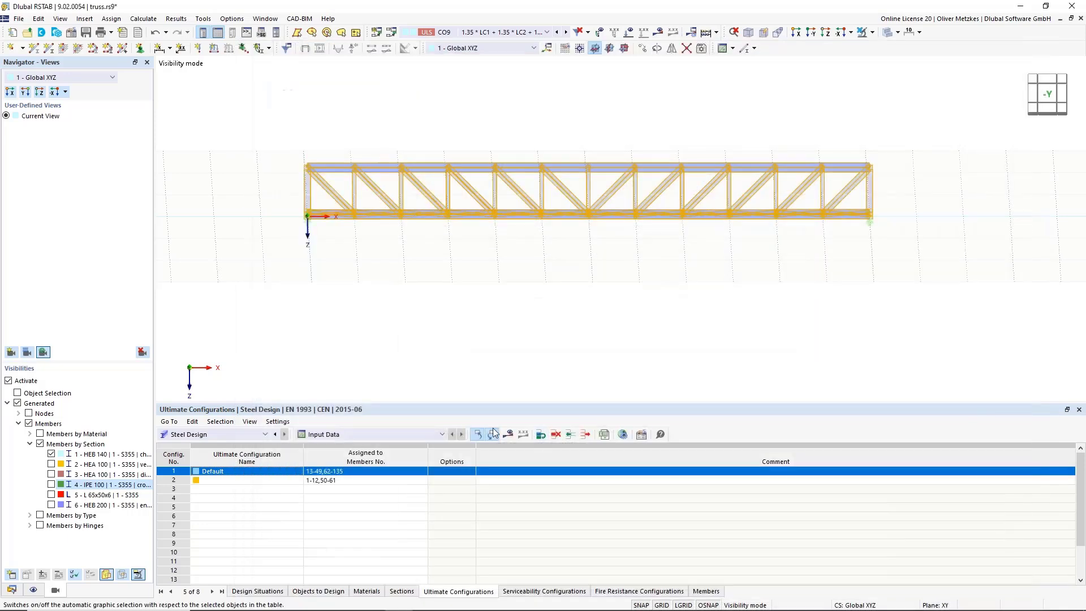
Step: Calculate the steel design and examine the design check ratios around top chord member 19
{"action": "left_click", "coordinate": [508, 434]}
{"action": "left_click", "coordinate": [595, 358]}
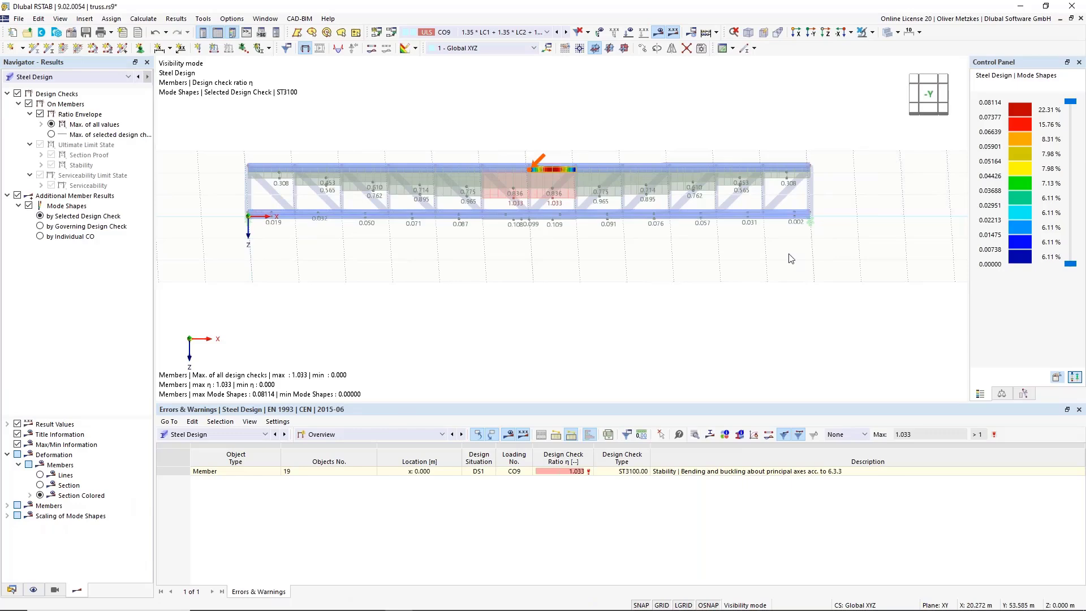
{"action": "middle_click_drag", "start_coordinate": [691, 298], "coordinate": [504, 210]}
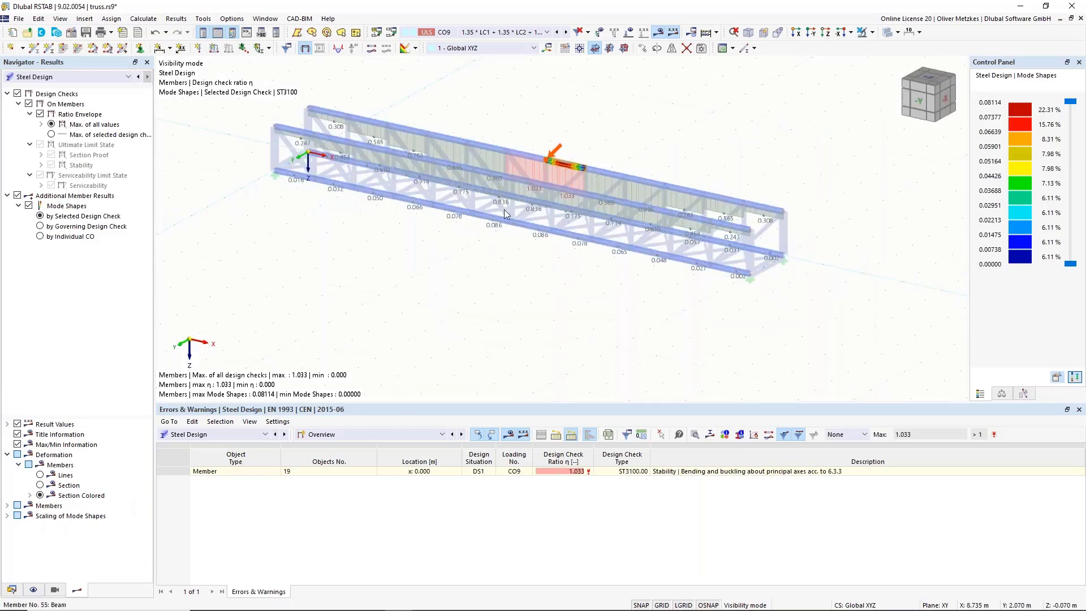
{"action": "middle_click_drag", "start_coordinate": [442, 104], "coordinate": [452, 141]}
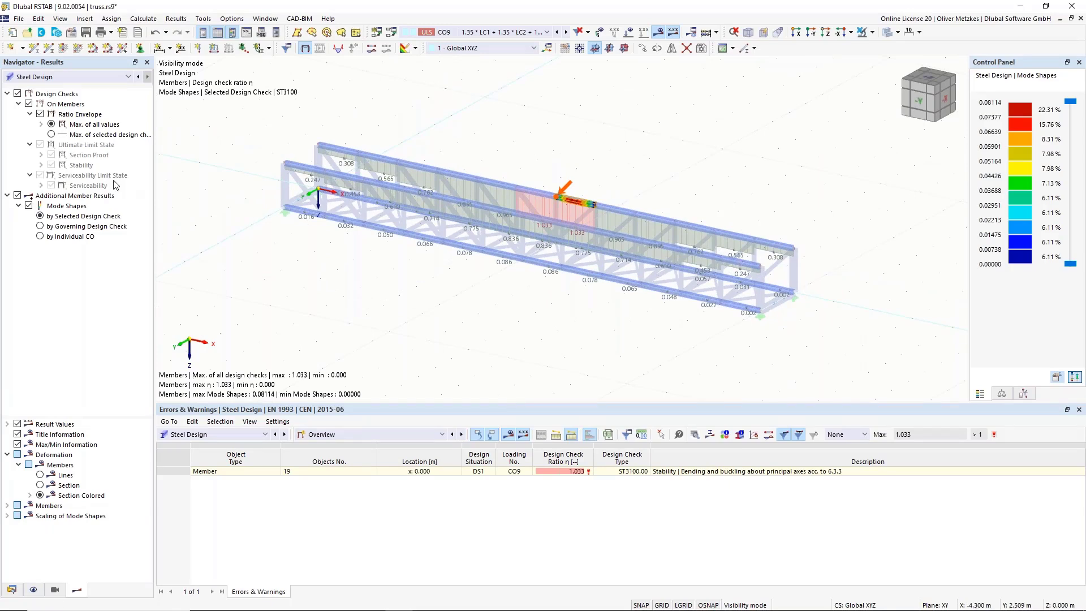
{"action": "scroll", "coordinate": [368, 171], "scroll_direction": "up", "scroll_amount": 3}
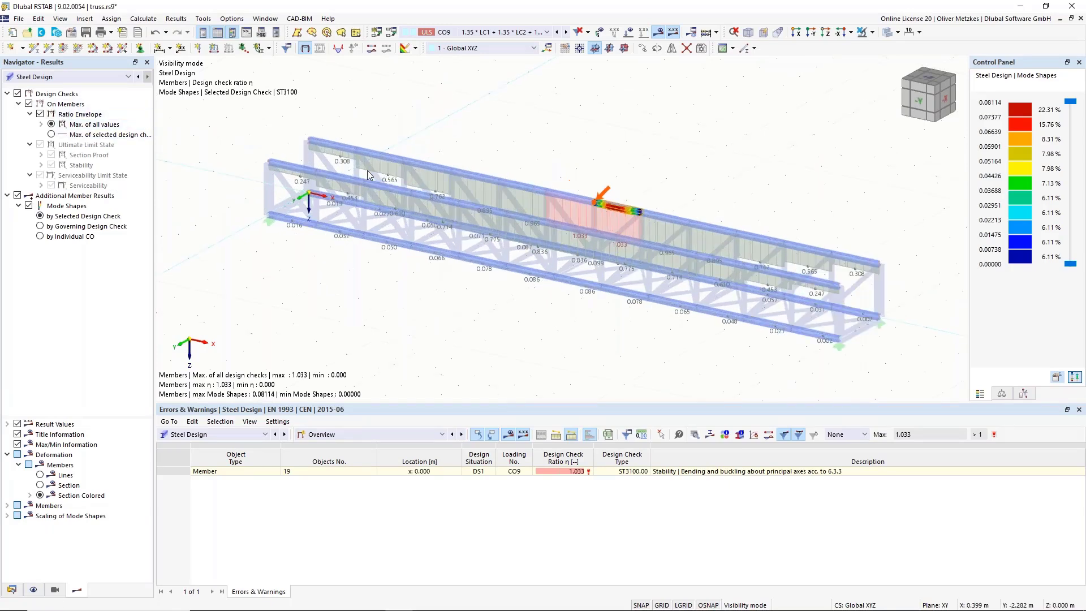
{"action": "middle_click_drag", "start_coordinate": [679, 244], "coordinate": [514, 214]}
{"action": "scroll", "coordinate": [653, 229], "scroll_direction": "up", "scroll_amount": 1}
{"action": "scroll", "coordinate": [654, 229], "scroll_direction": "up", "scroll_amount": 2}
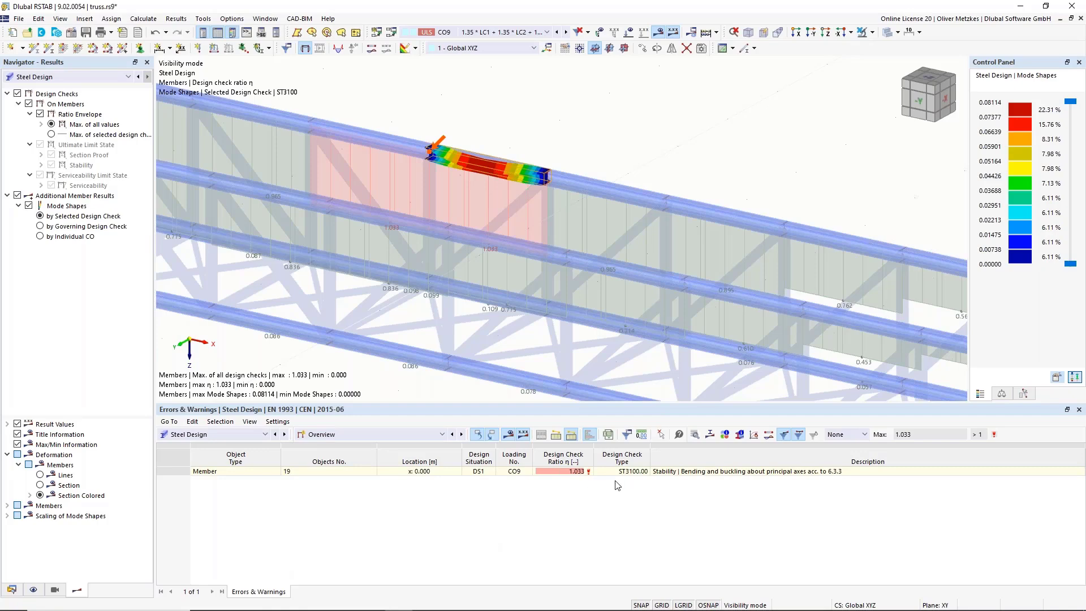
Step: Review the design check details for member 19's ST3100 bending and buckling stability check
{"action": "left_click", "coordinate": [662, 471]}
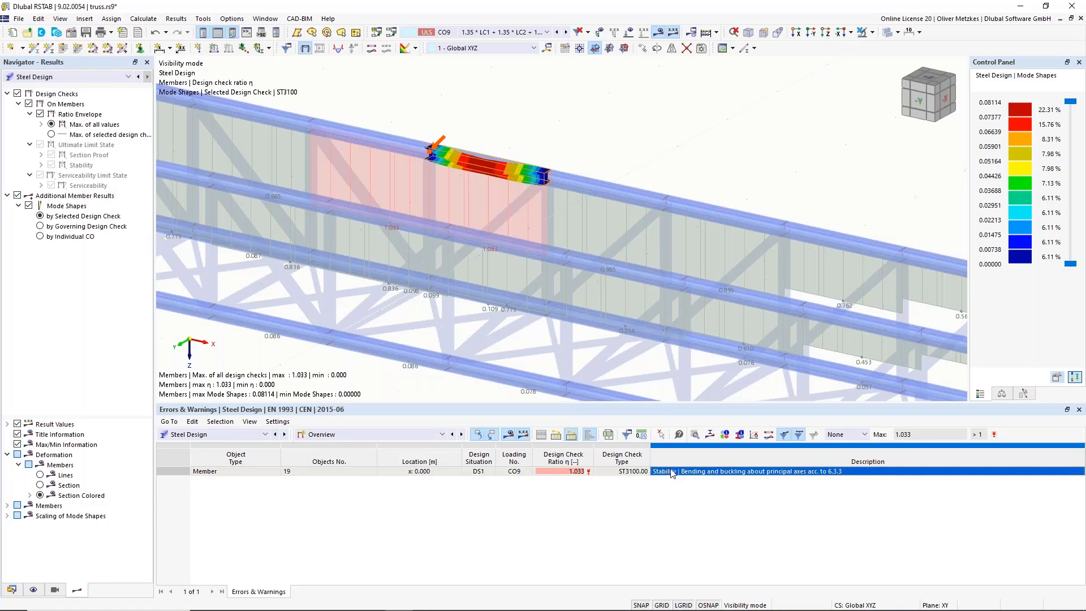
{"action": "double_click", "coordinate": [671, 471]}
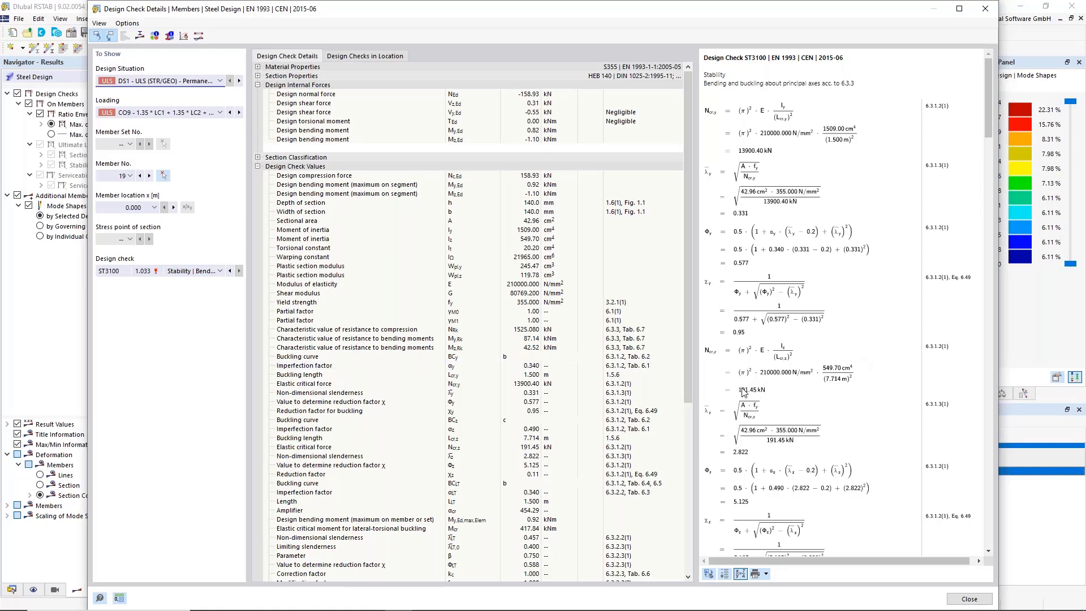
{"action": "left_click", "coordinate": [968, 598]}
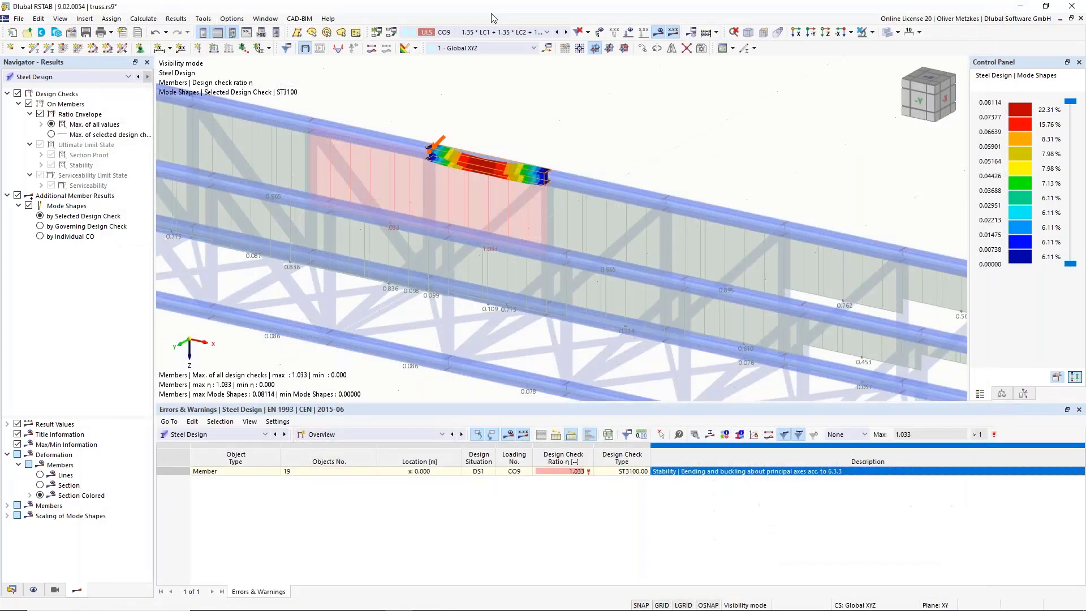
Step: Display the stability analysis results by member, listing effective lengths and critical loads by mode shape
{"action": "left_click", "coordinate": [85, 78]}
{"action": "left_click", "coordinate": [80, 83]}
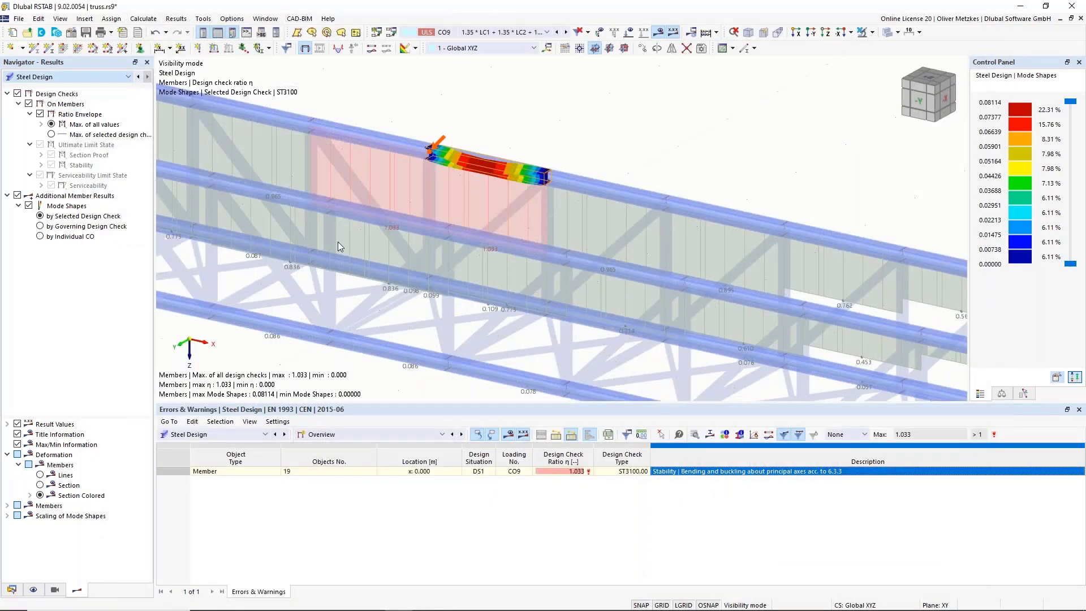
{"action": "left_click", "coordinate": [362, 434]}
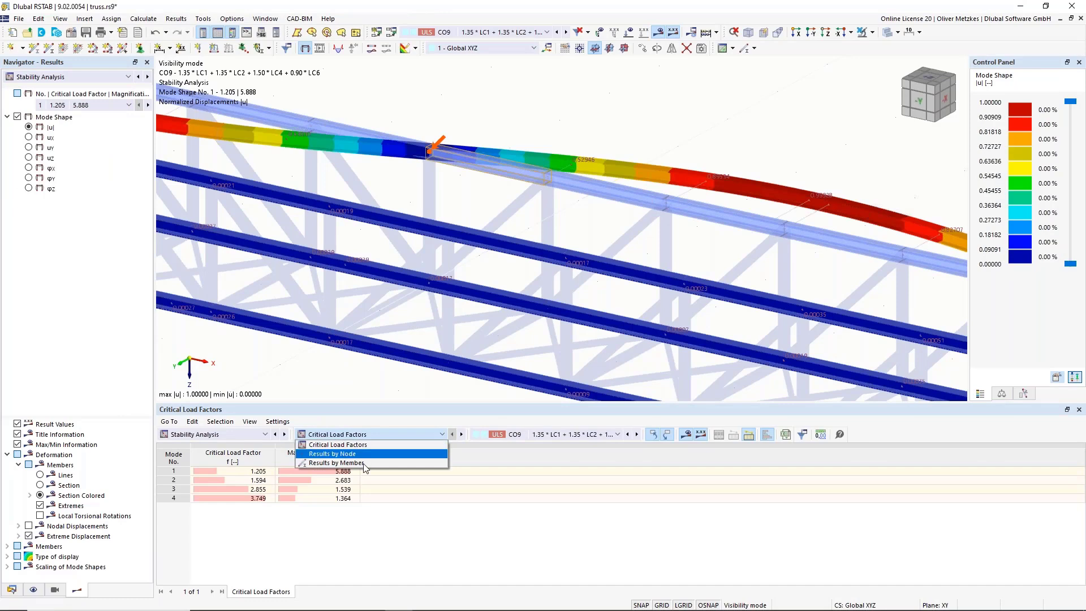
{"action": "left_click", "coordinate": [354, 466]}
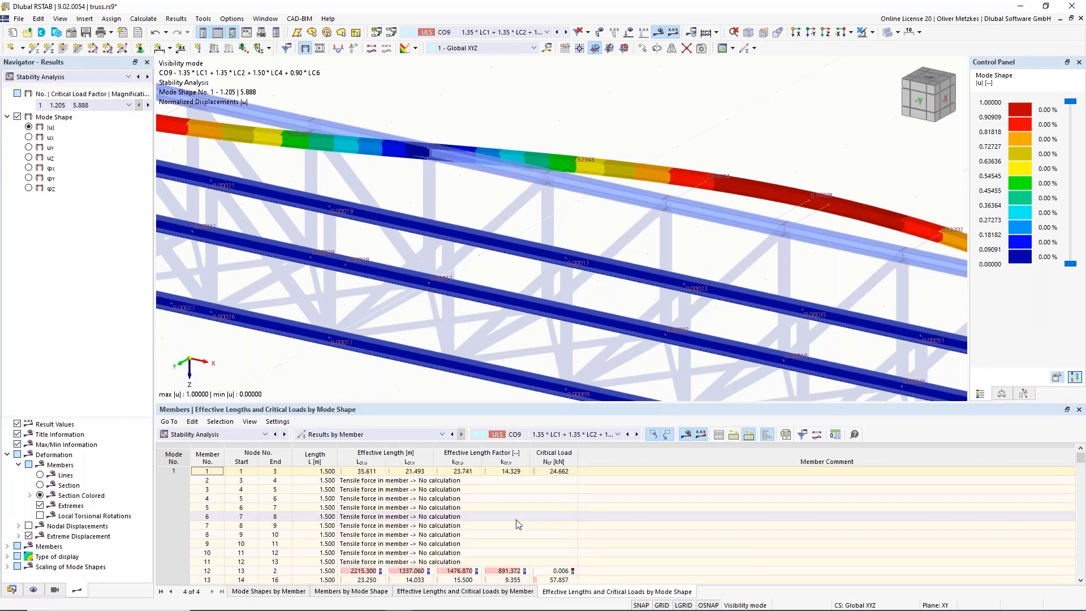
Step: Look up the critical load of top chord member 19 and compare it with the first mode shape of the truss
{"action": "scroll", "coordinate": [498, 168], "scroll_direction": "down", "scroll_amount": 4}
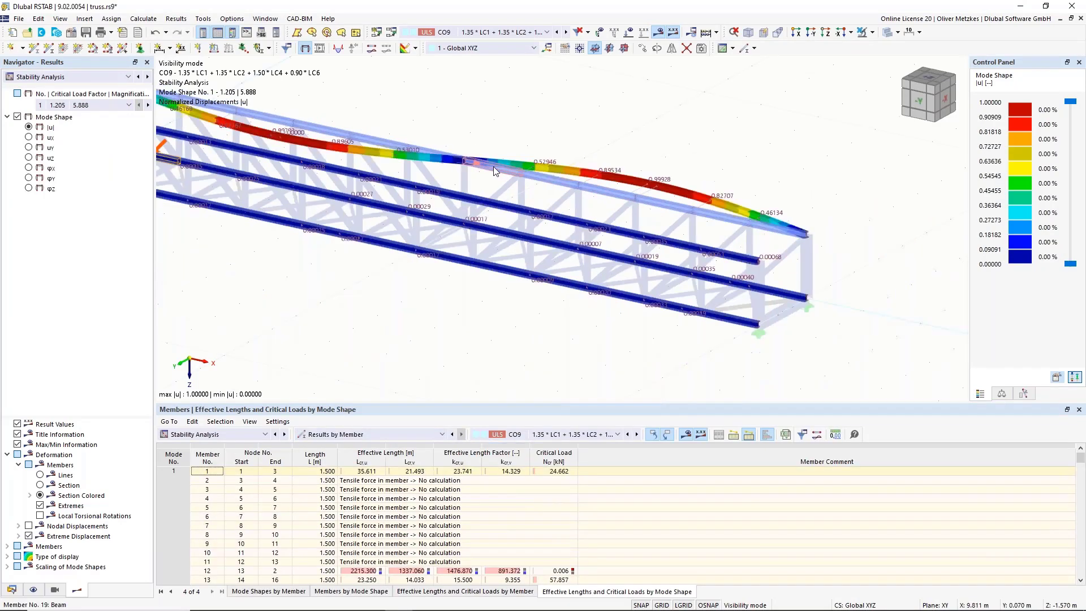
{"action": "left_click", "coordinate": [497, 168]}
{"action": "left_click", "coordinate": [553, 473]}
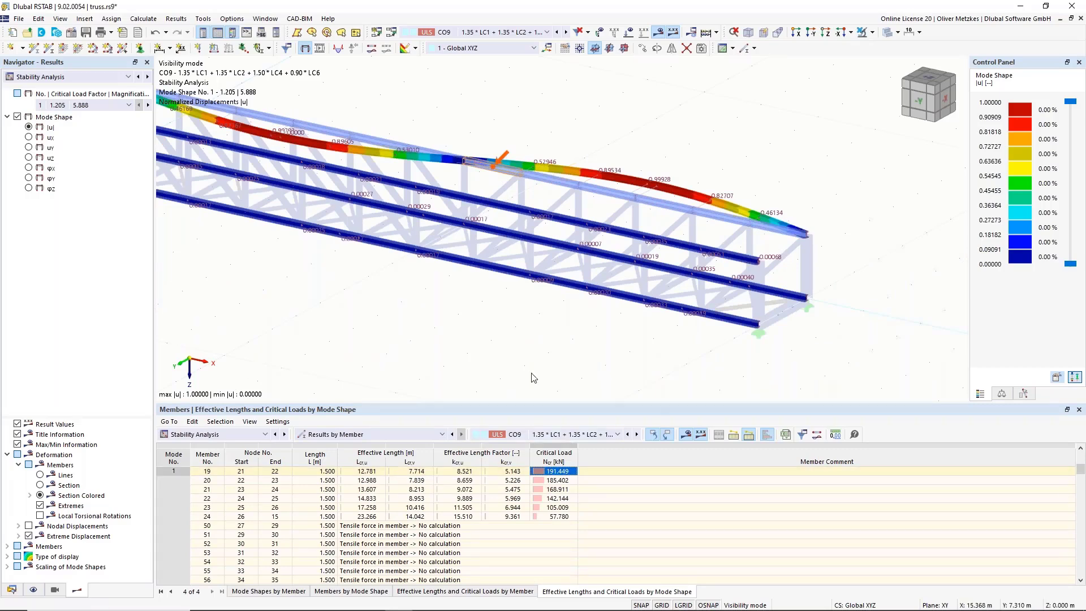
{"action": "middle_click_drag", "start_coordinate": [506, 178], "coordinate": [530, 232]}
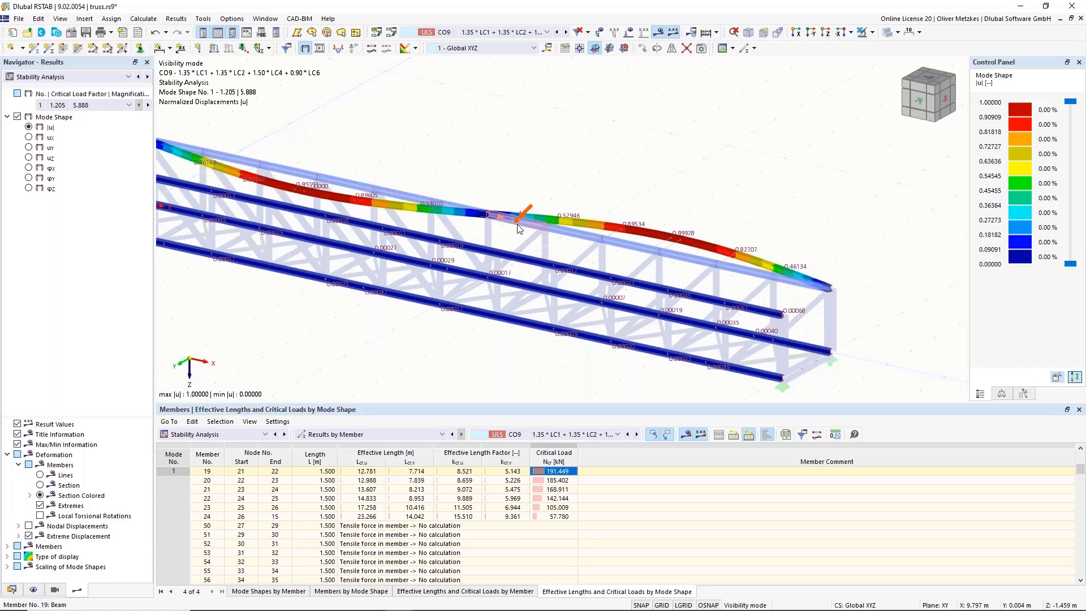
{"action": "scroll", "coordinate": [512, 195], "scroll_direction": "down", "scroll_amount": 2}
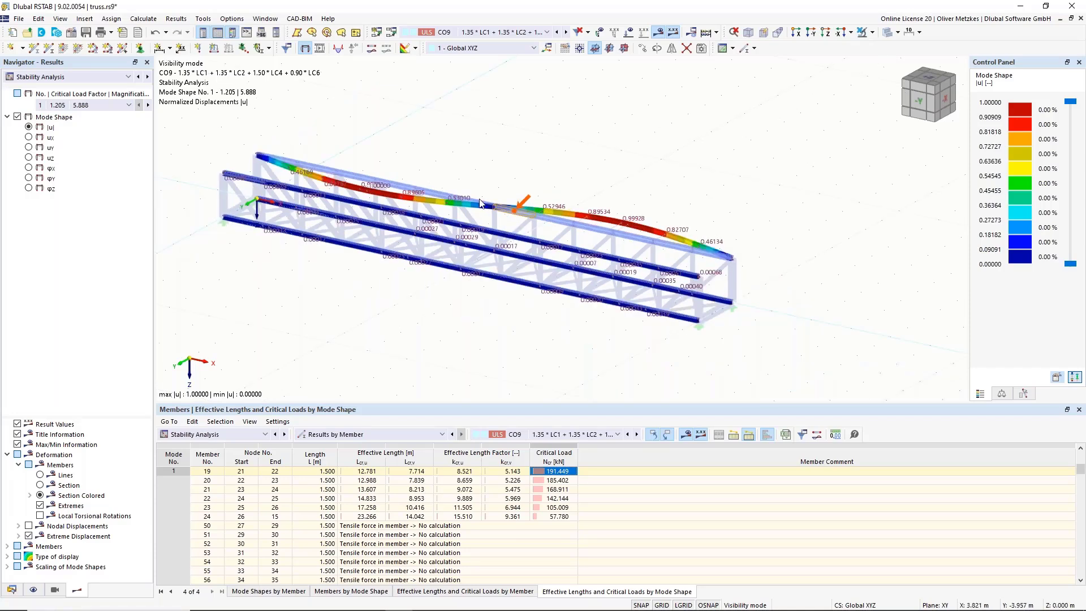